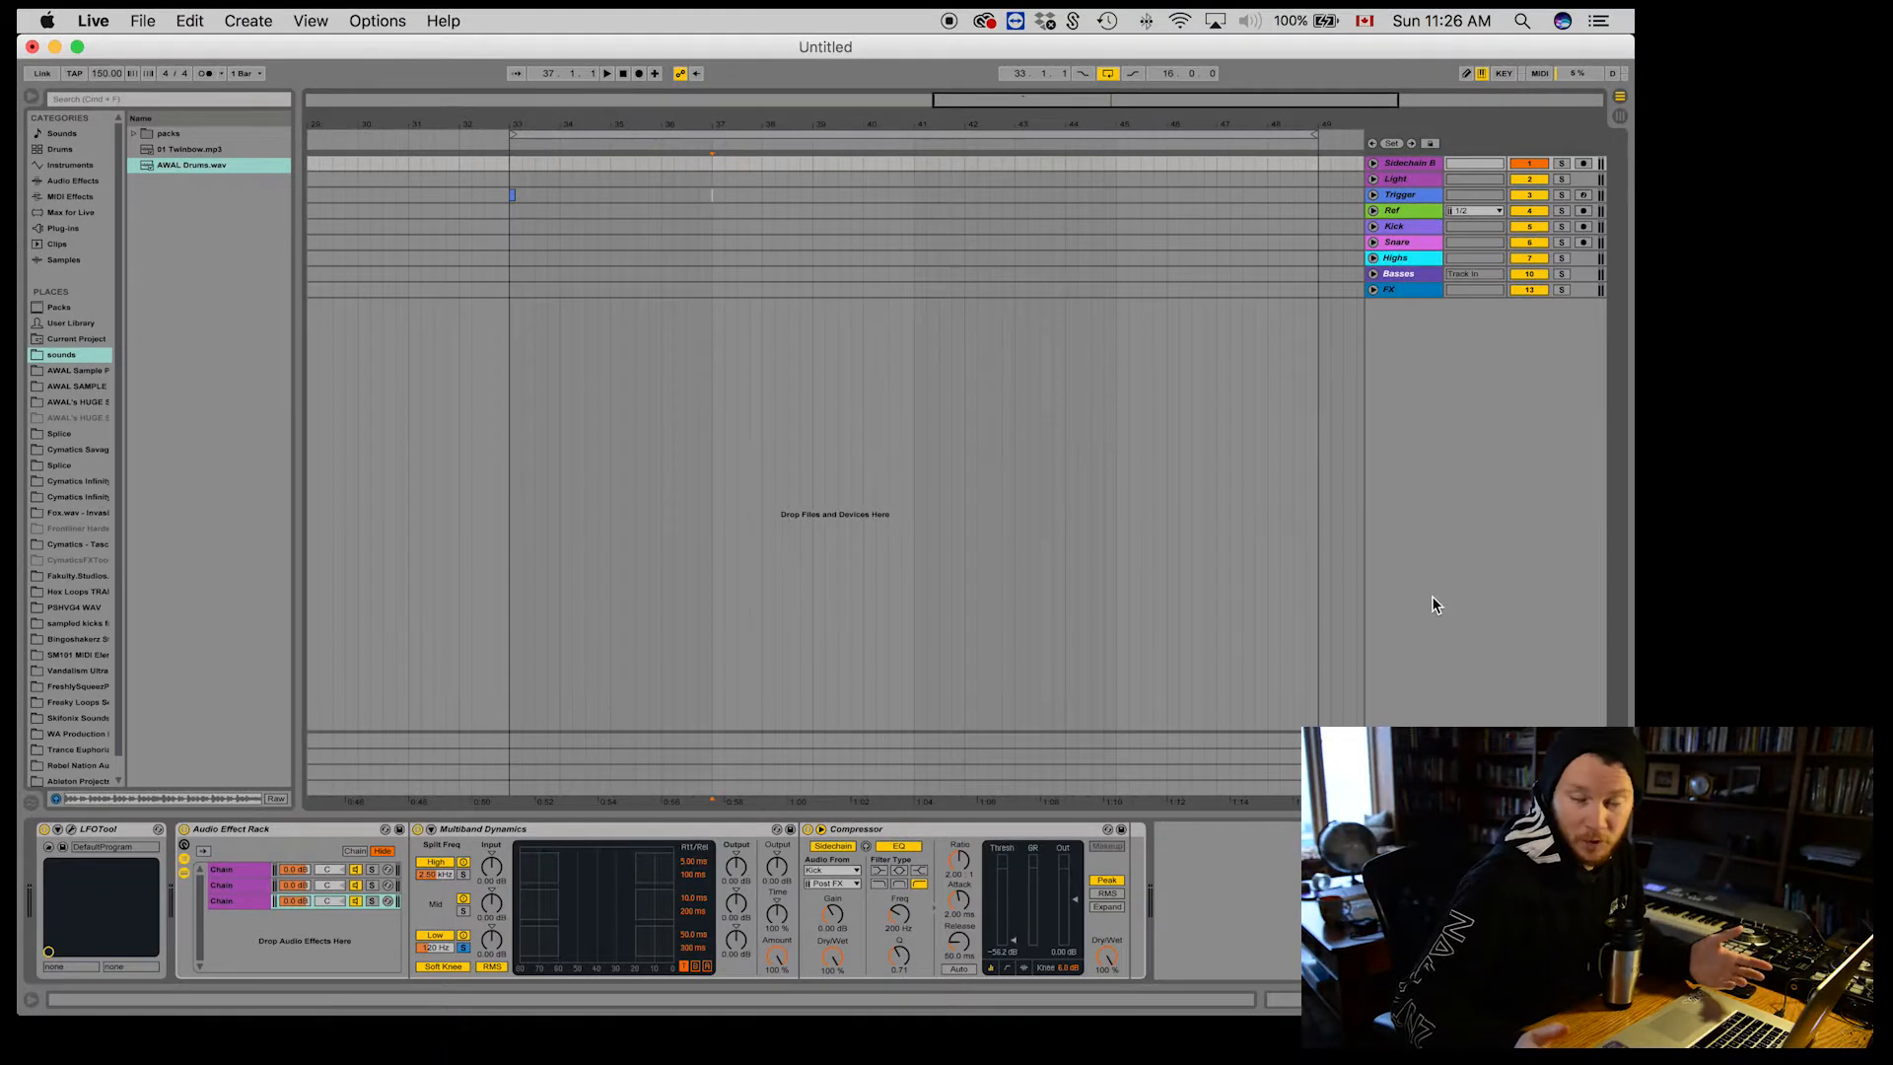
Step: Delete all tracks from Light through FX, keeping only the first Sidechain track
{"action": "left_click", "coordinate": [1416, 293]}
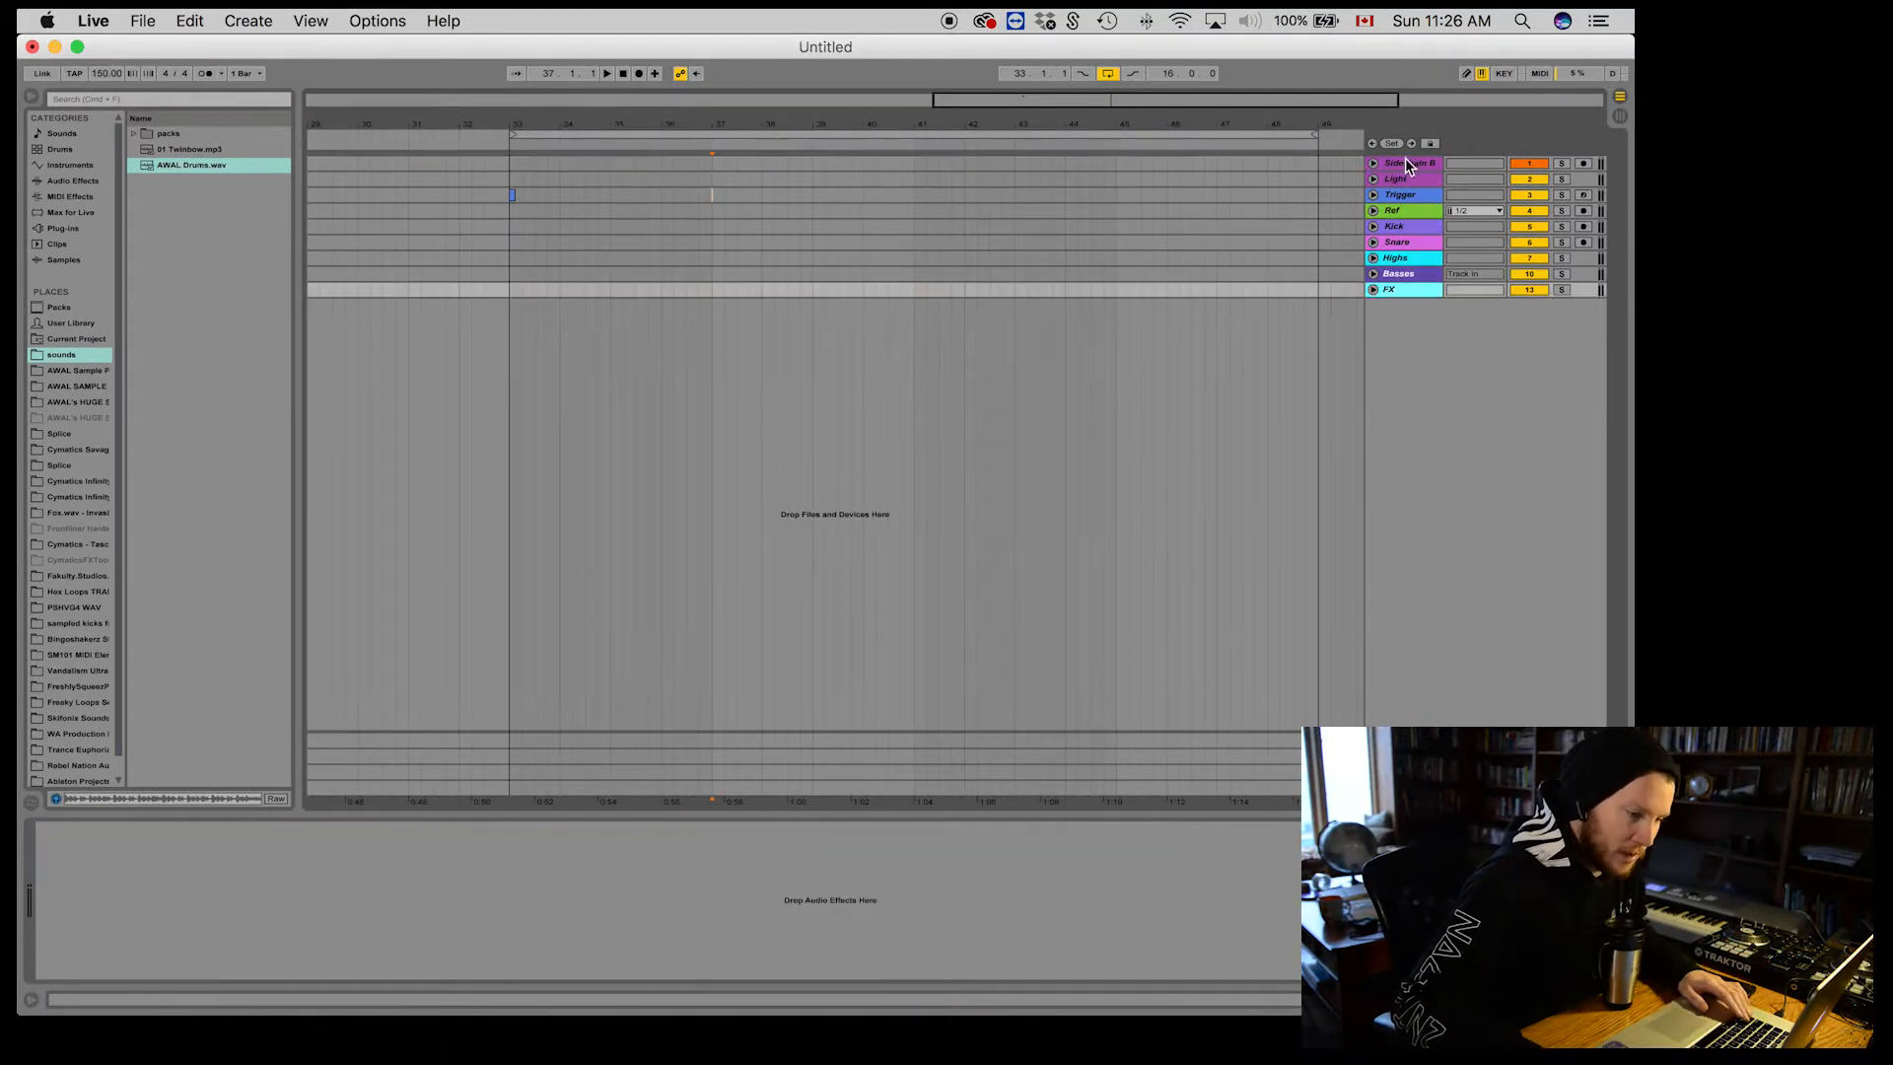
{"action": "left_click", "coordinate": [1407, 165], "text": "shift"}
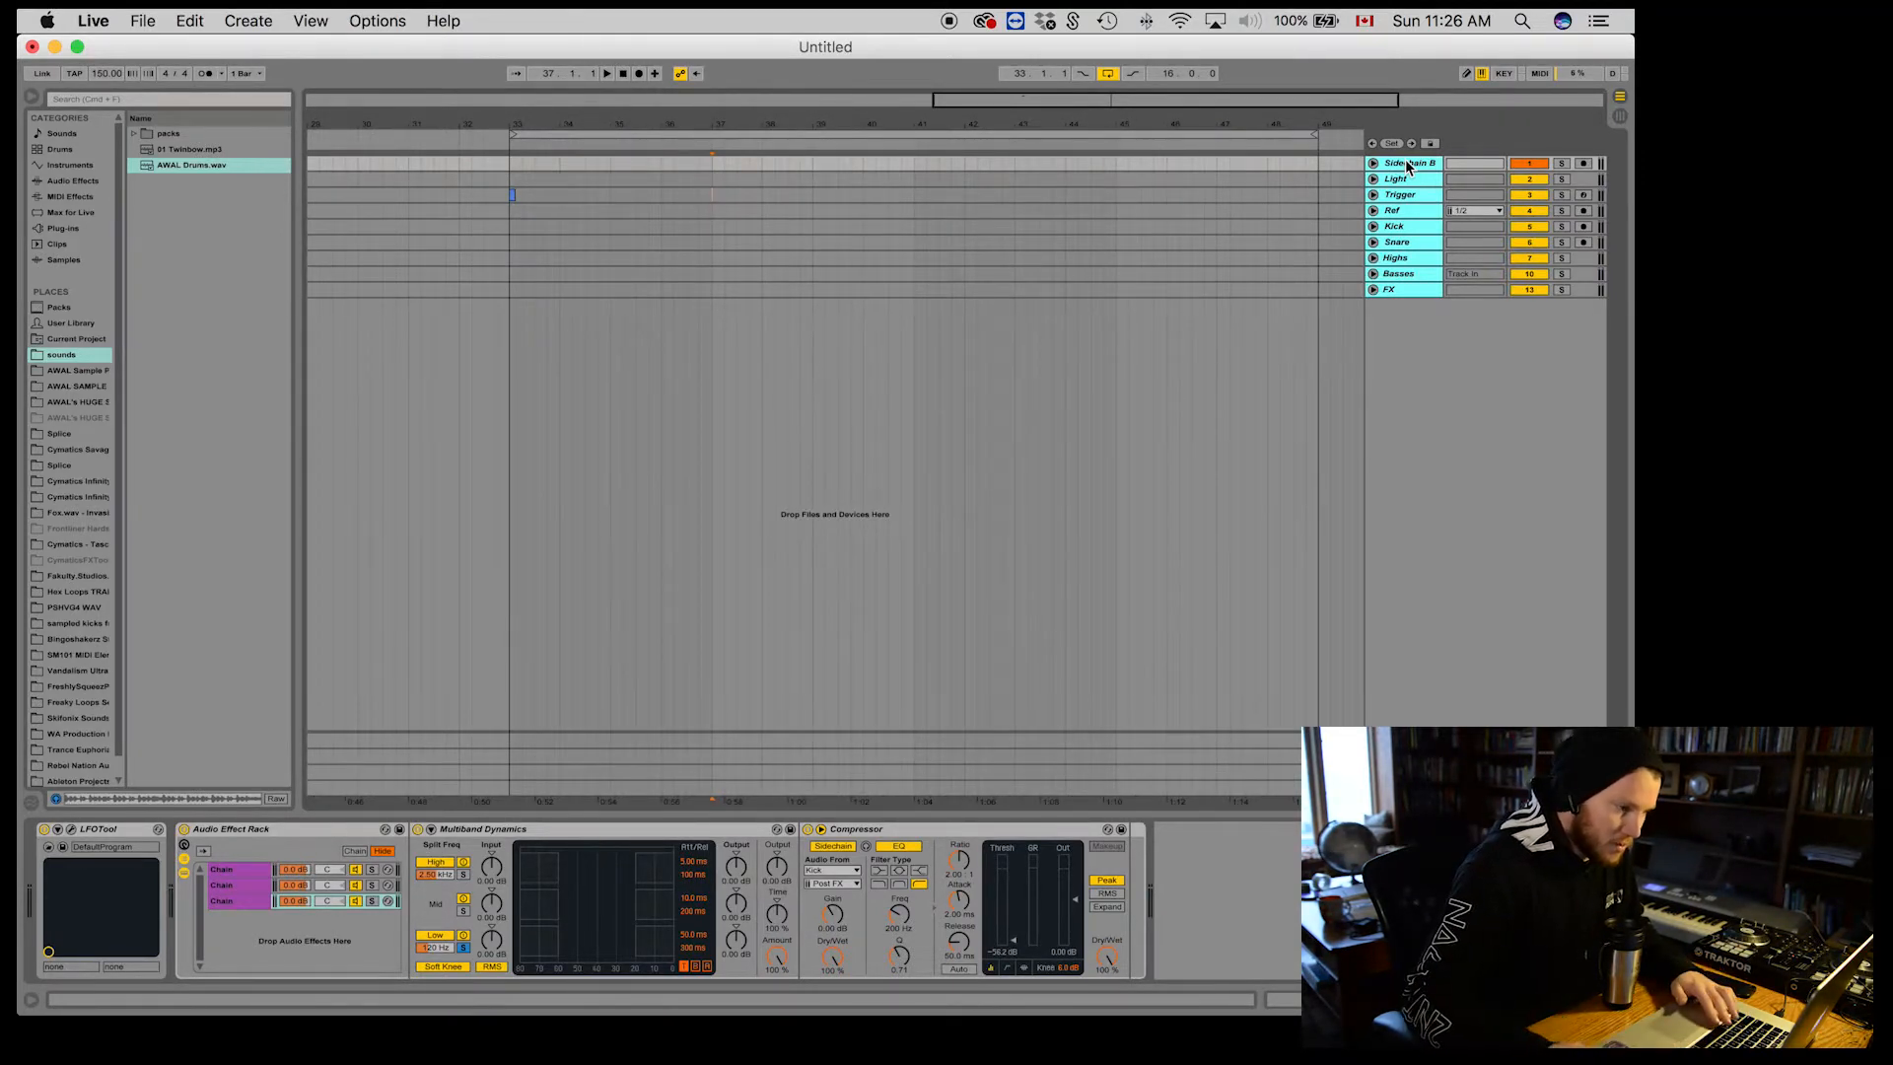
{"action": "left_click", "coordinate": [1394, 290]}
{"action": "left_click", "coordinate": [1392, 164], "text": "shift"}
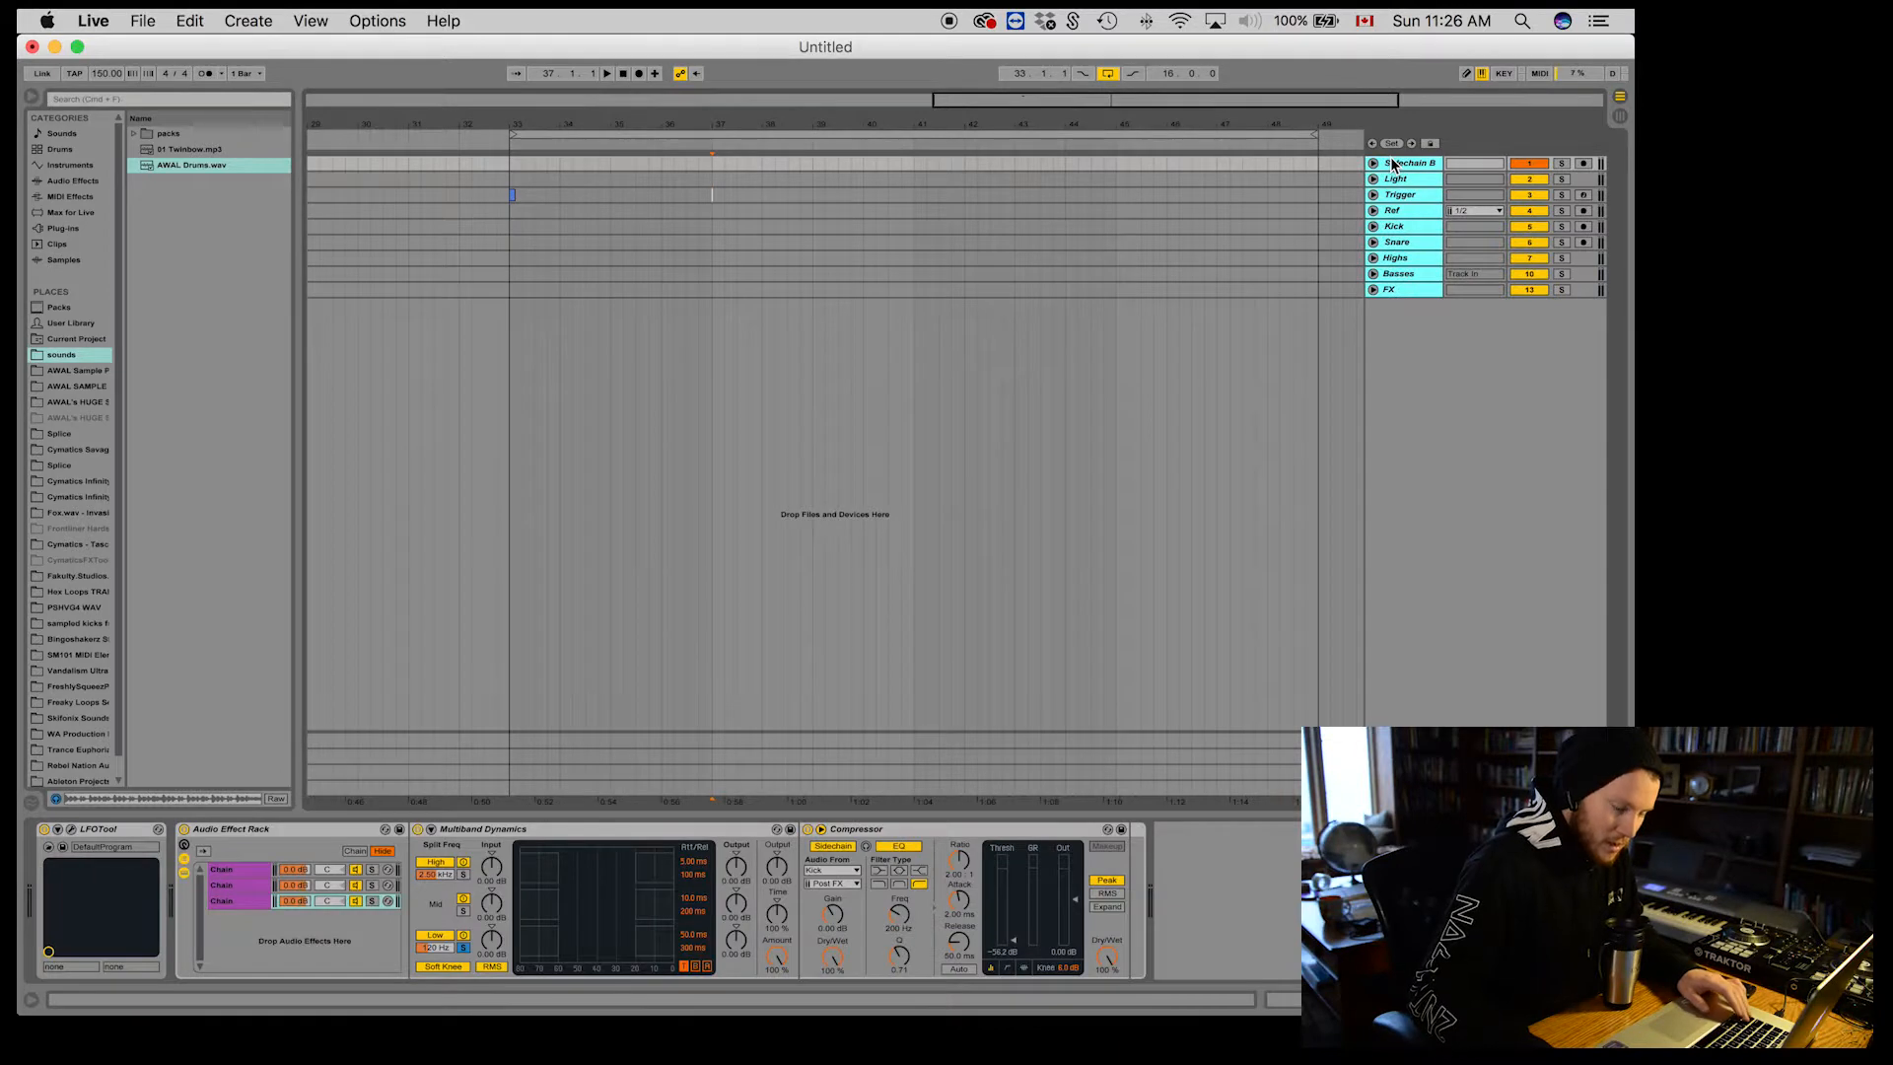
{"action": "left_click", "coordinate": [1398, 291]}
{"action": "left_click", "coordinate": [1411, 191], "text": "shift"}
{"action": "left_click", "coordinate": [1410, 181], "text": "shift"}
{"action": "key", "text": "Delete"}
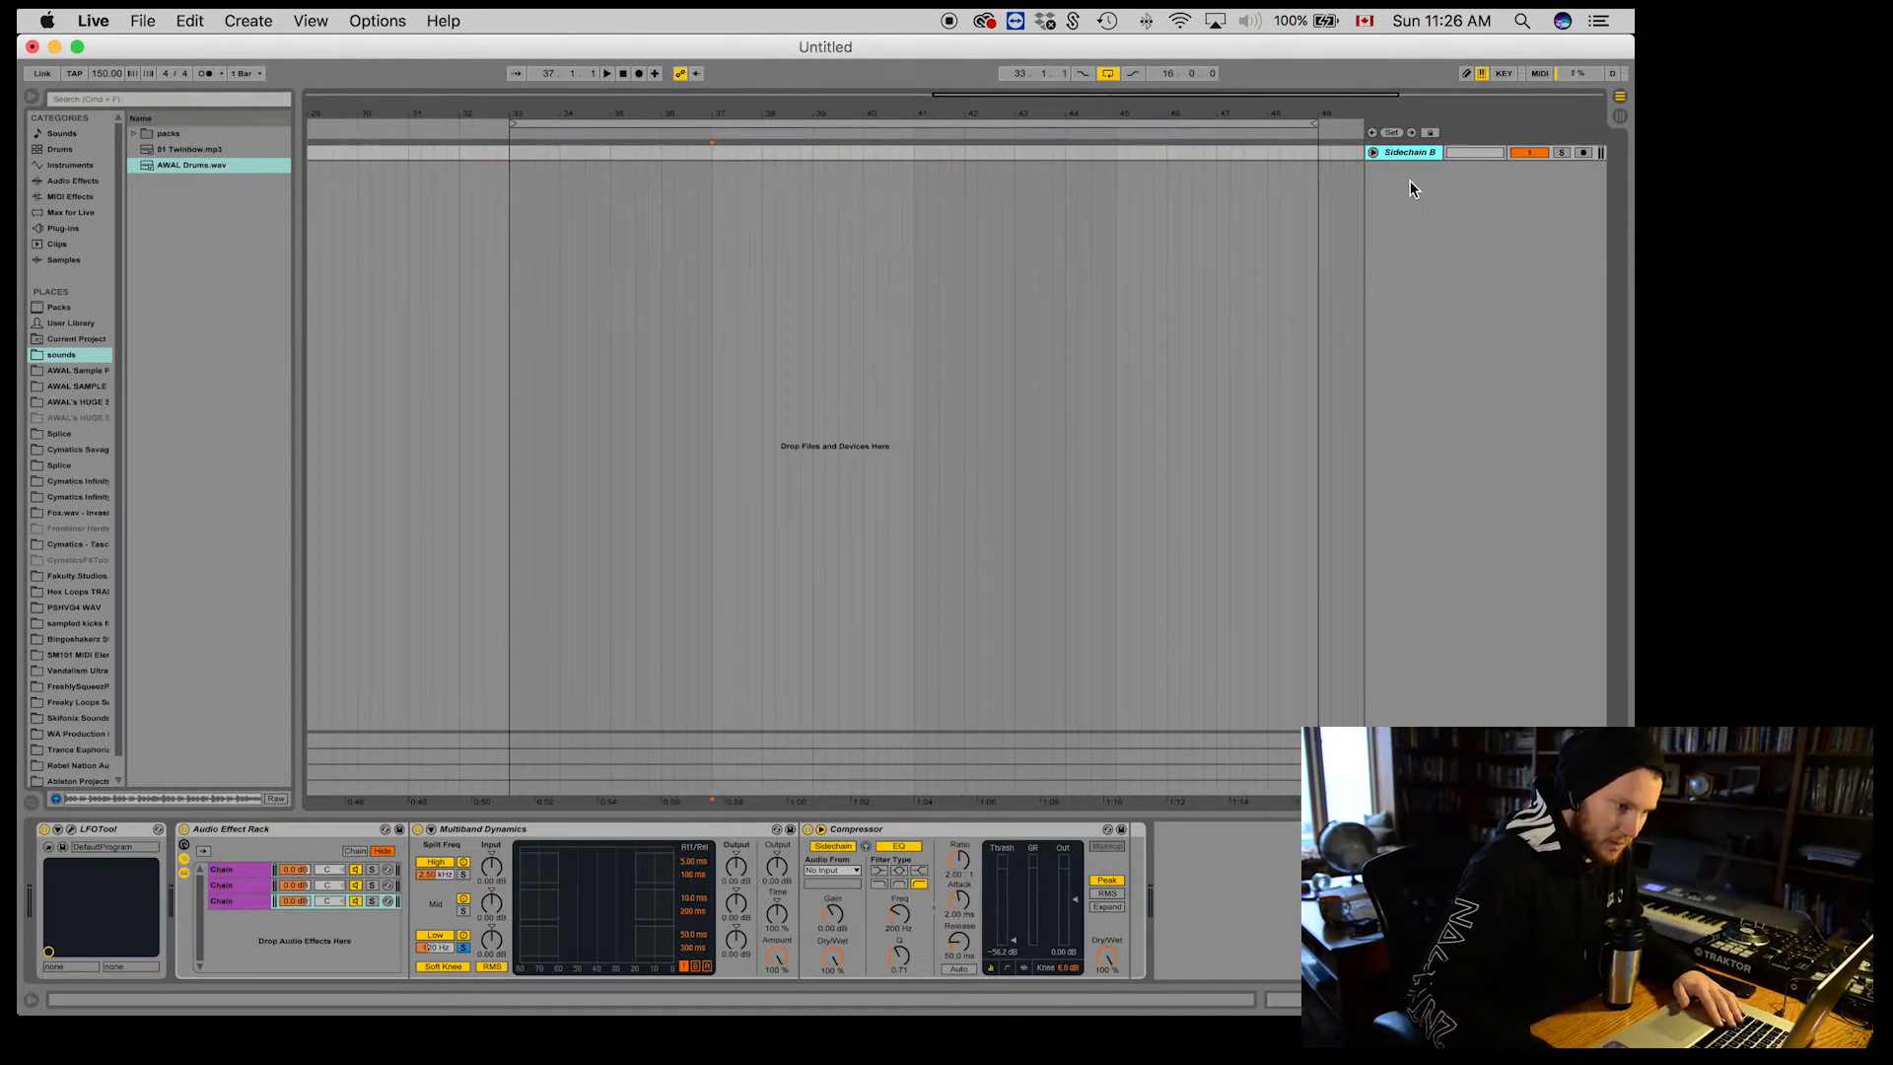
Step: Replace the remaining Sidechain track with a new audio track named Kick
{"action": "right_click", "coordinate": [1432, 209]}
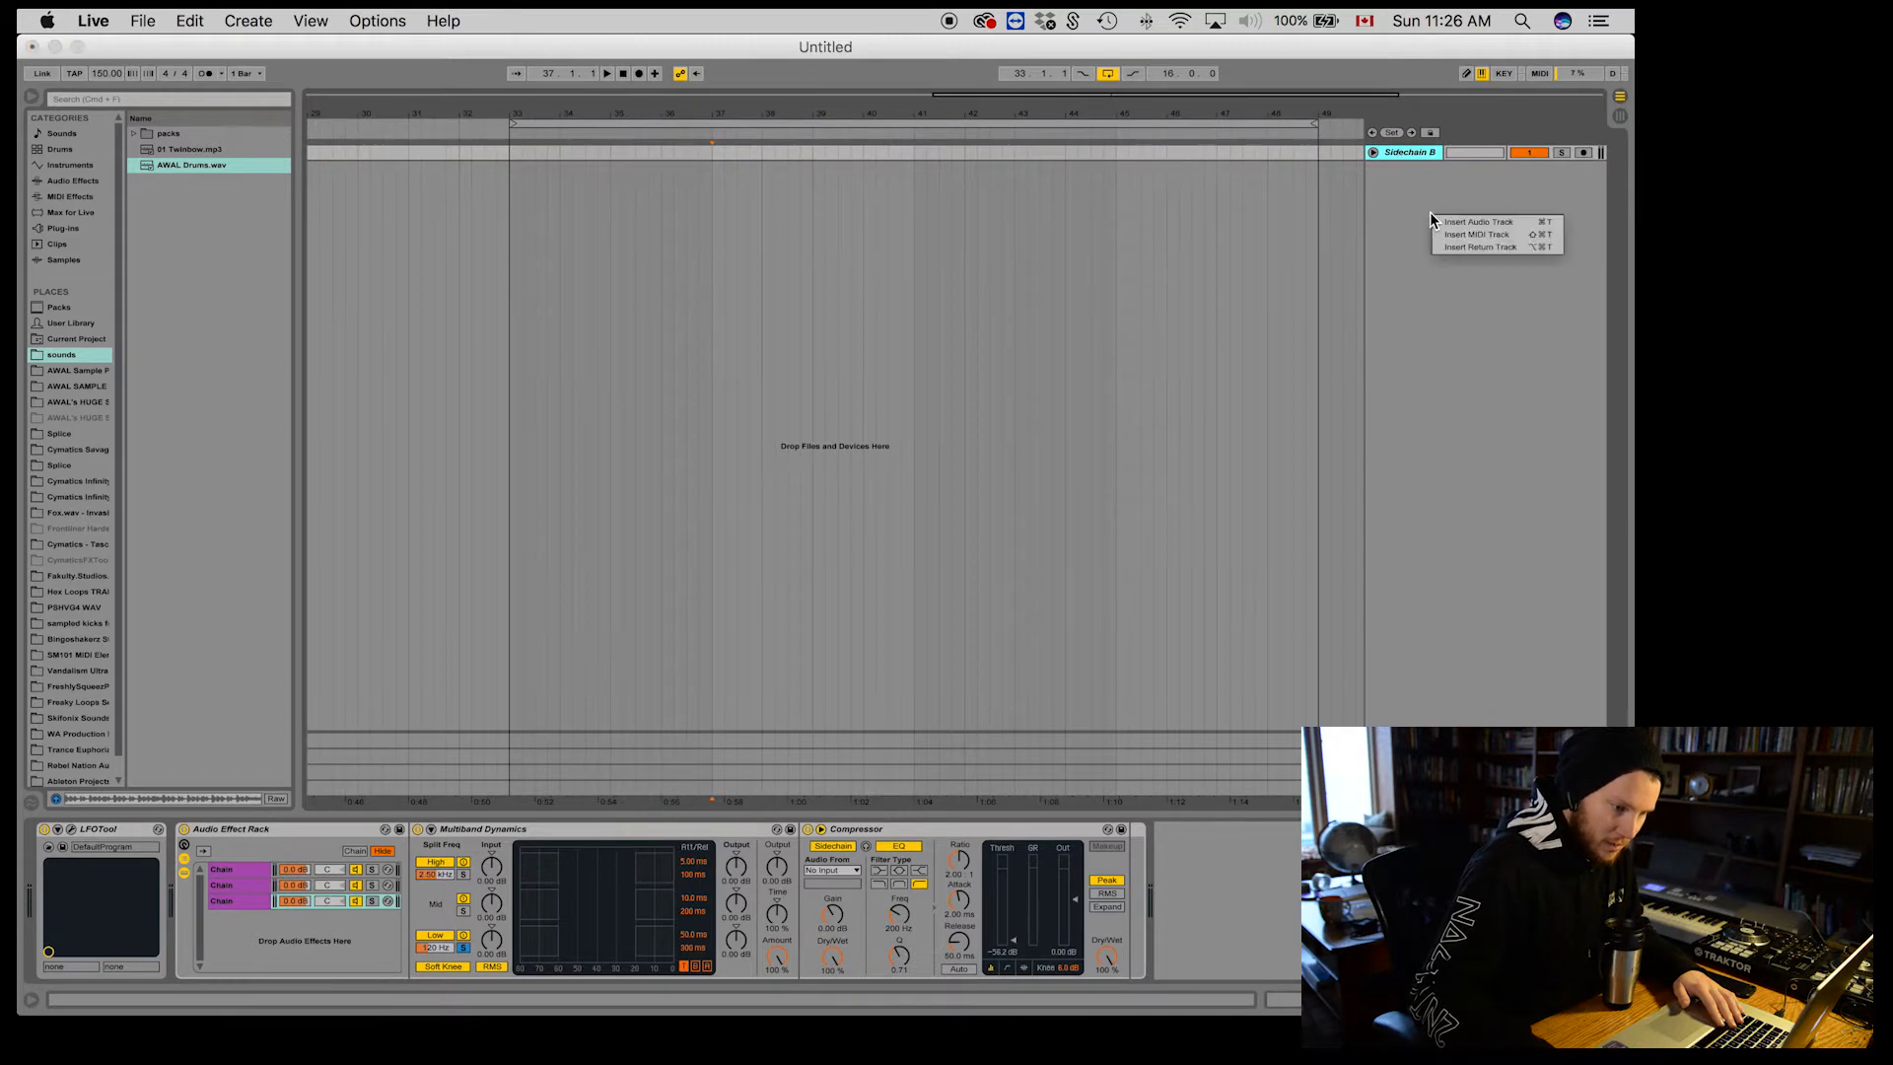
{"action": "left_click", "coordinate": [1508, 221]}
{"action": "left_click", "coordinate": [1422, 158]}
{"action": "key", "text": "Delete"}
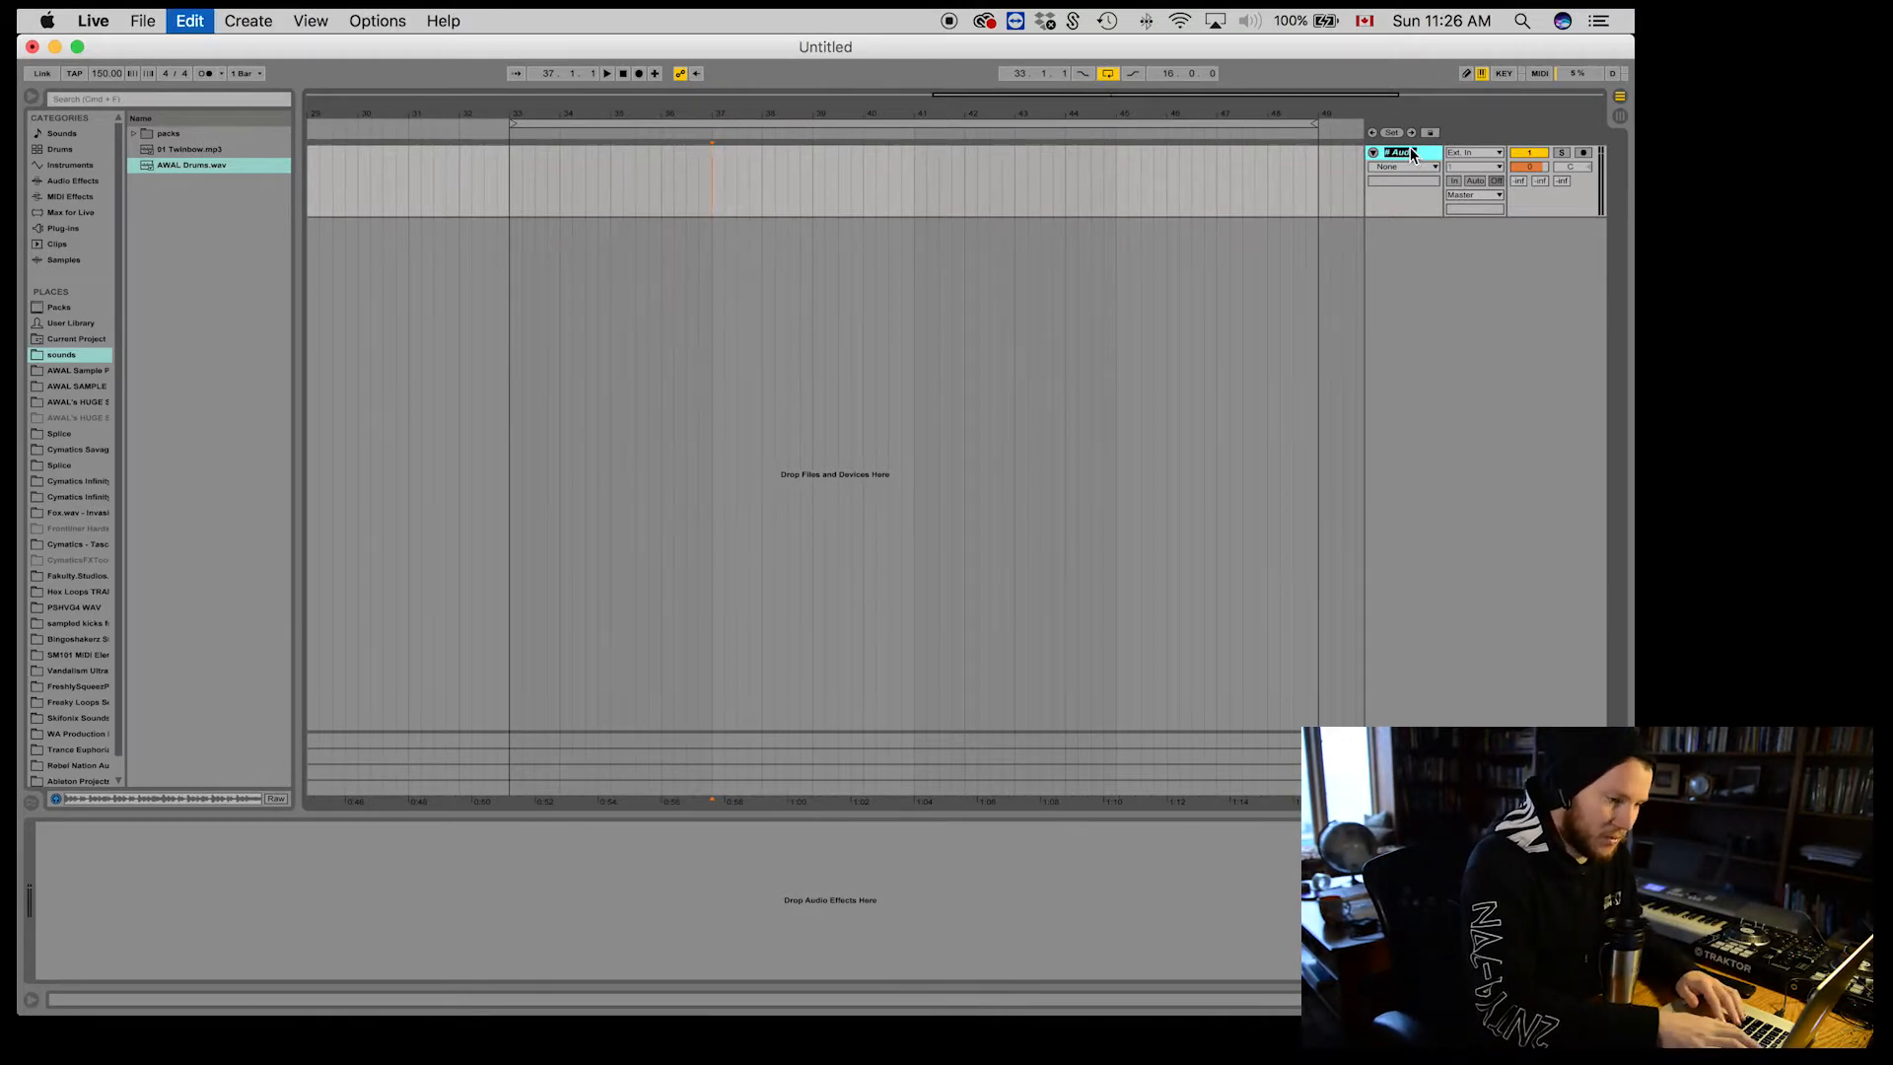
{"action": "key", "text": "Return"}
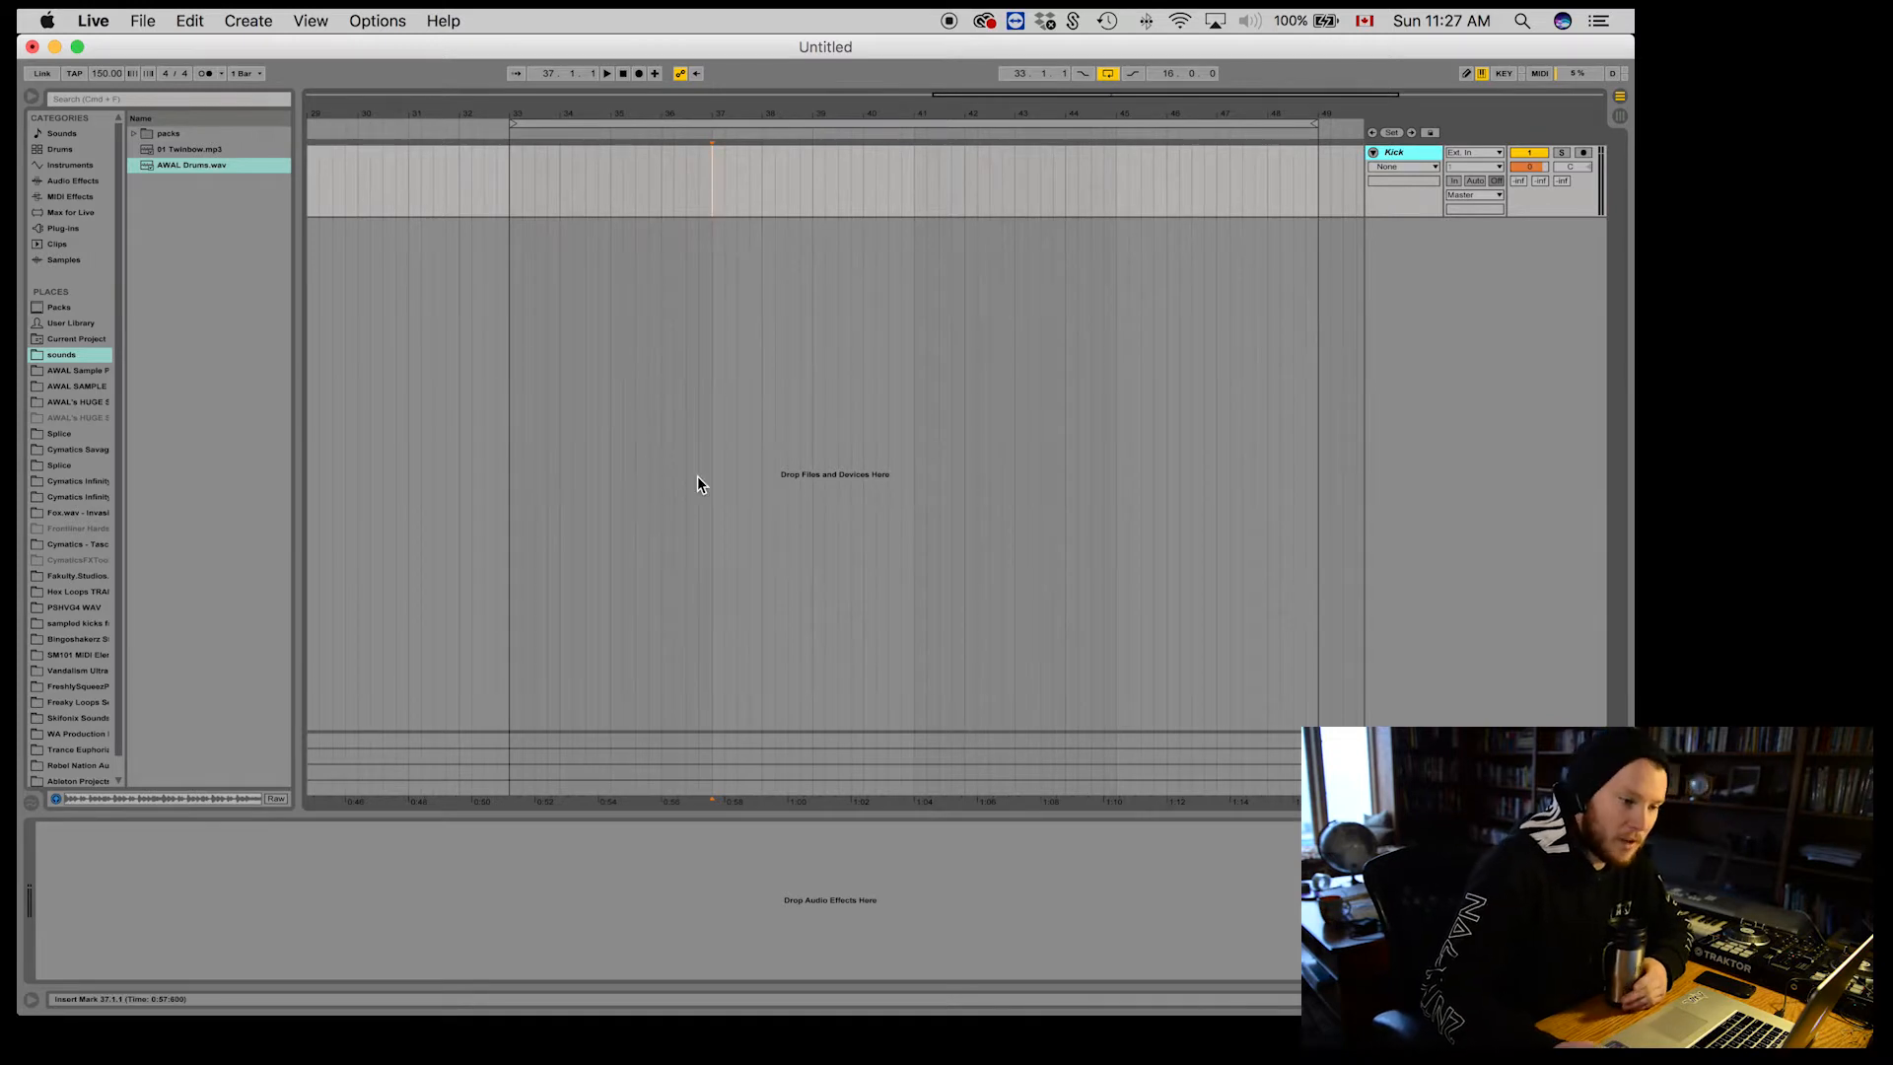
Step: Load the iZotope Neutron 2 plug-in on the Kick track and dismiss its preset manager
{"action": "left_click", "coordinate": [79, 229]}
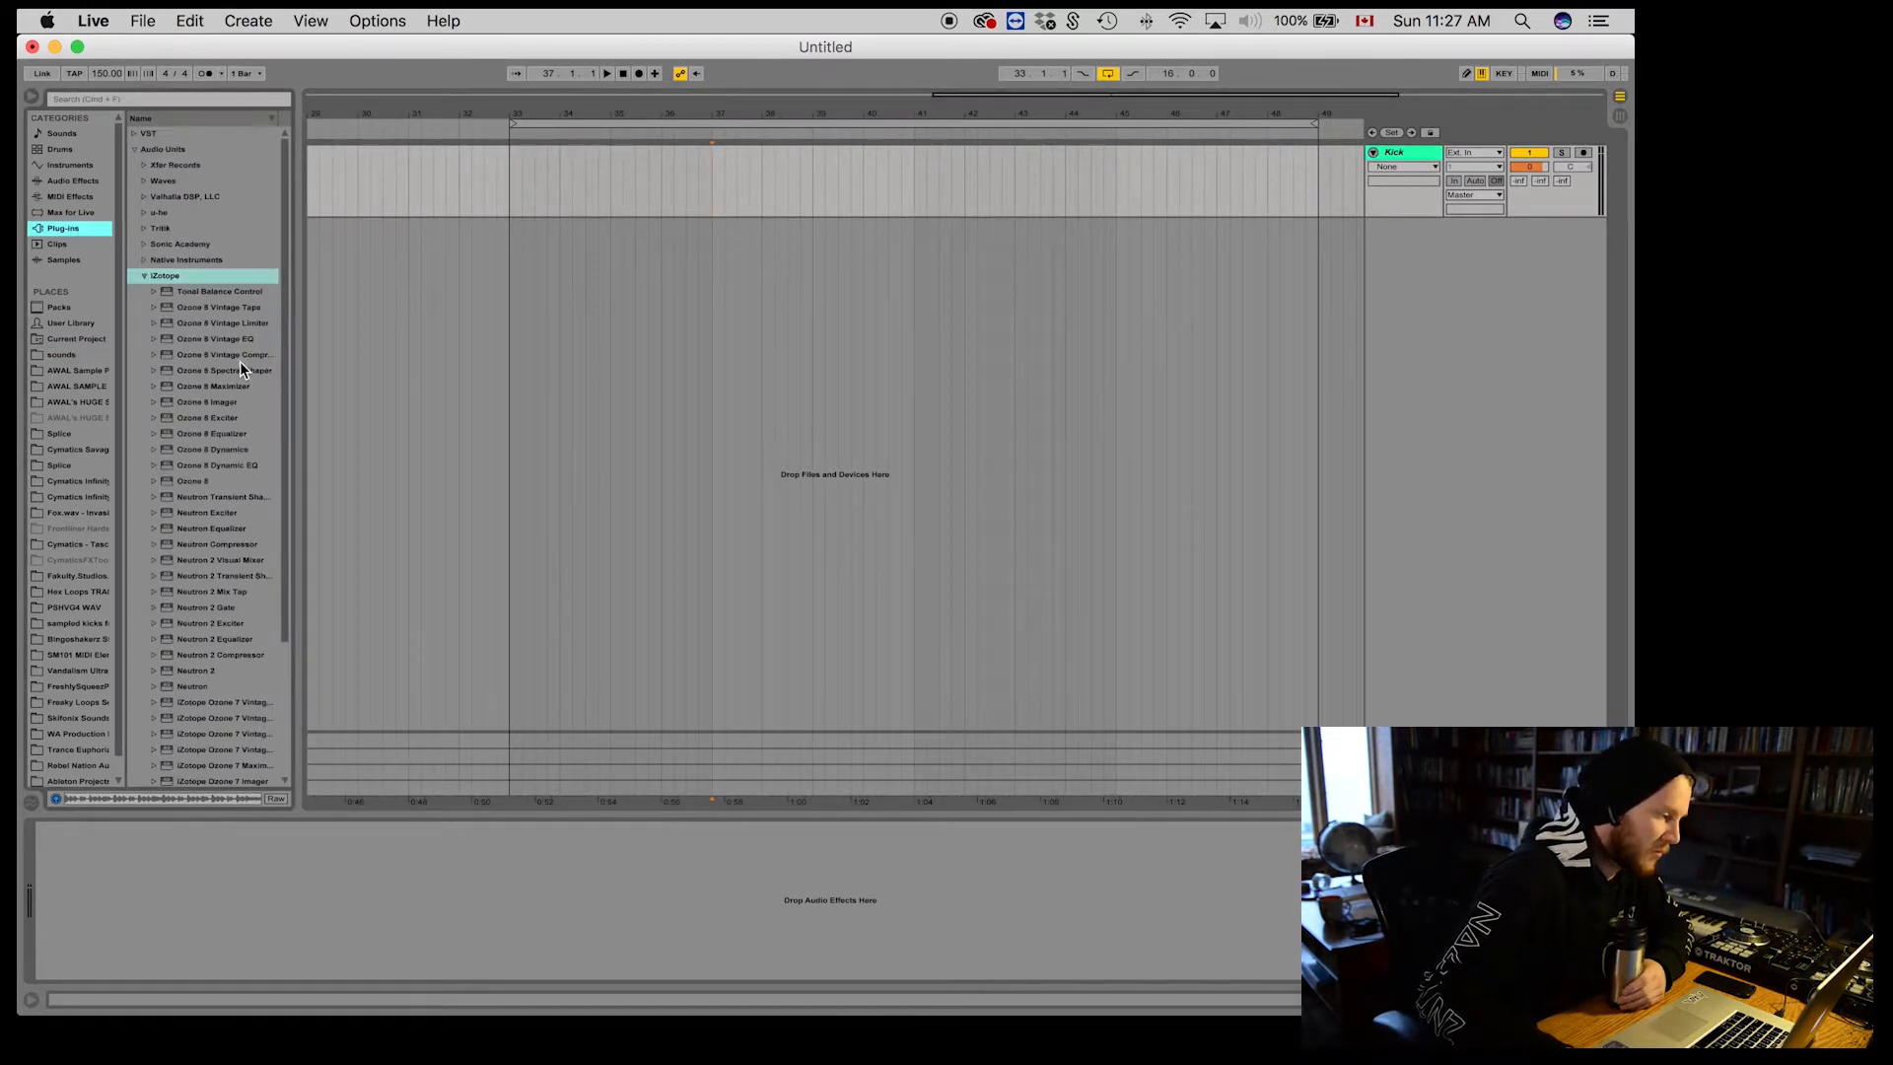
{"action": "left_click", "coordinate": [168, 671]}
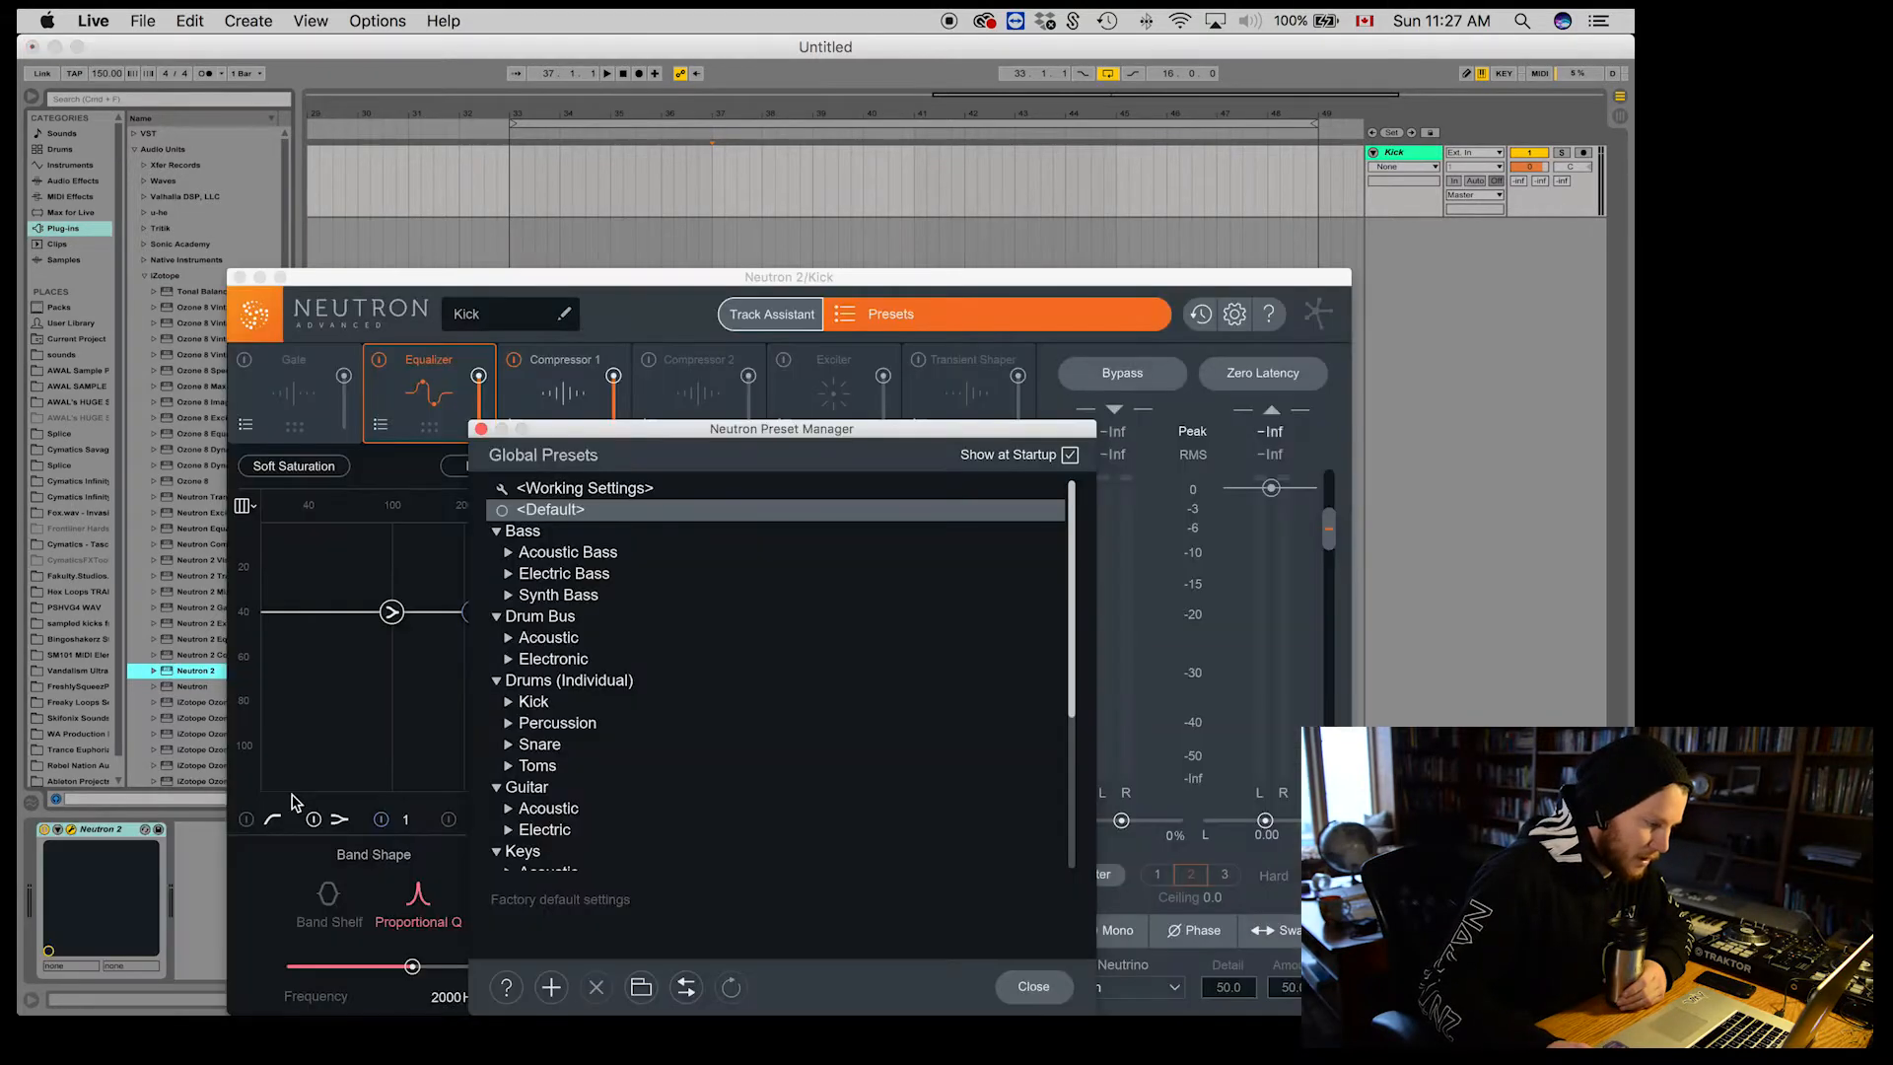
{"action": "left_click", "coordinate": [1043, 988]}
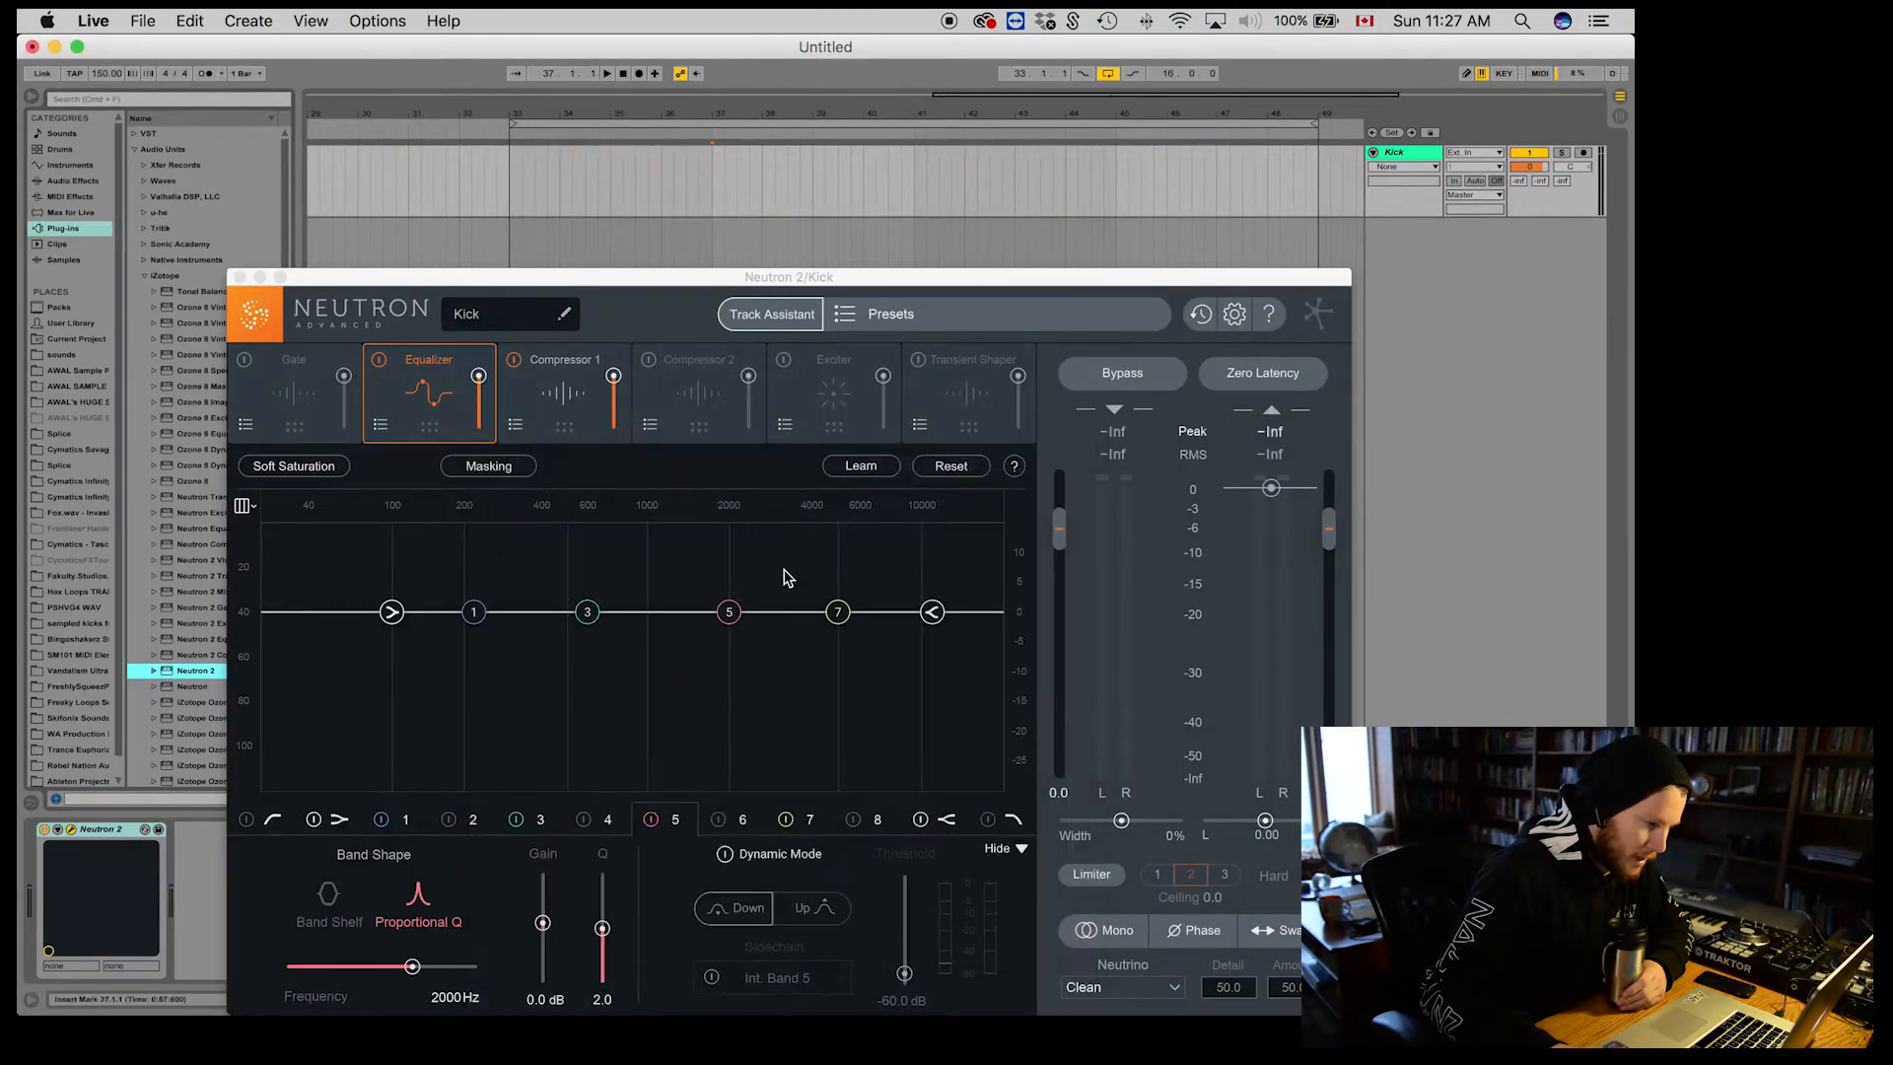
Step: Enable Neutron's Transient Shaper module and activate its second and third frequency bands
{"action": "left_click", "coordinate": [968, 402]}
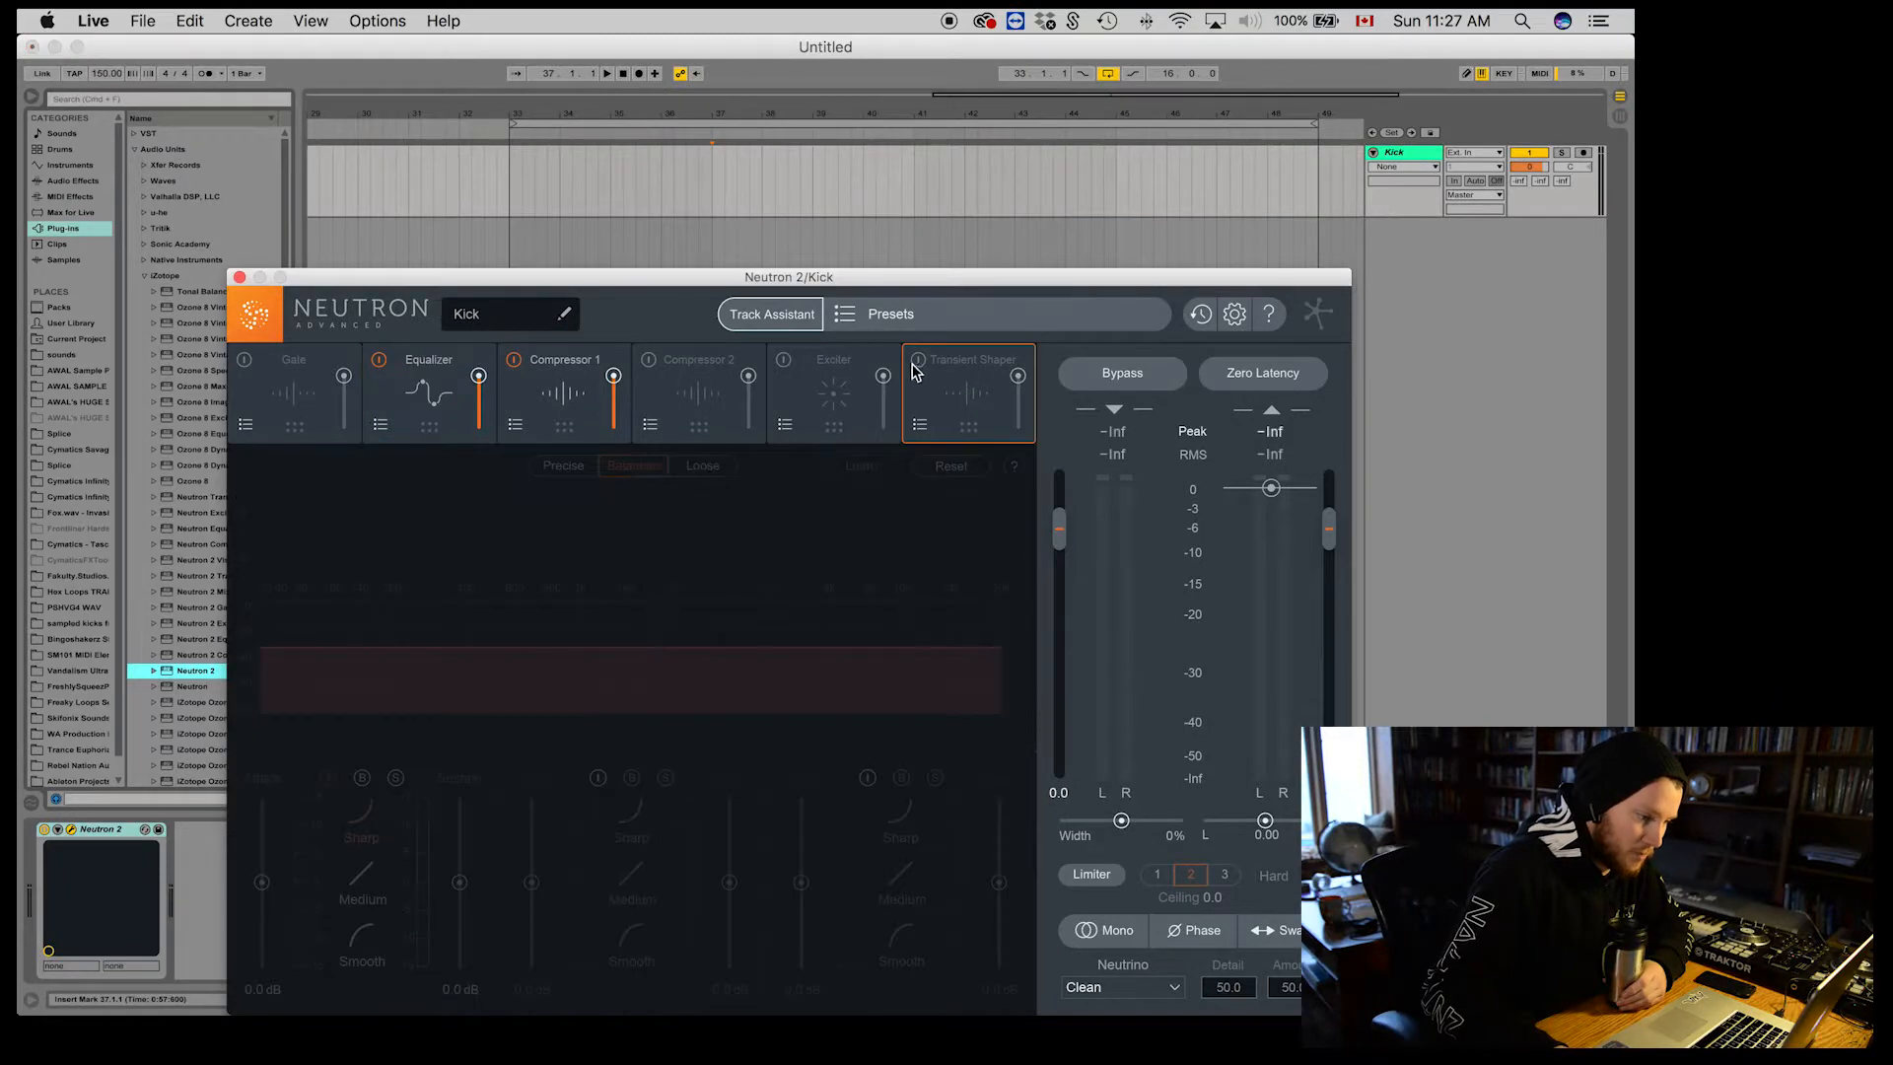
{"action": "left_click_drag", "start_coordinate": [948, 278], "coordinate": [982, 146]}
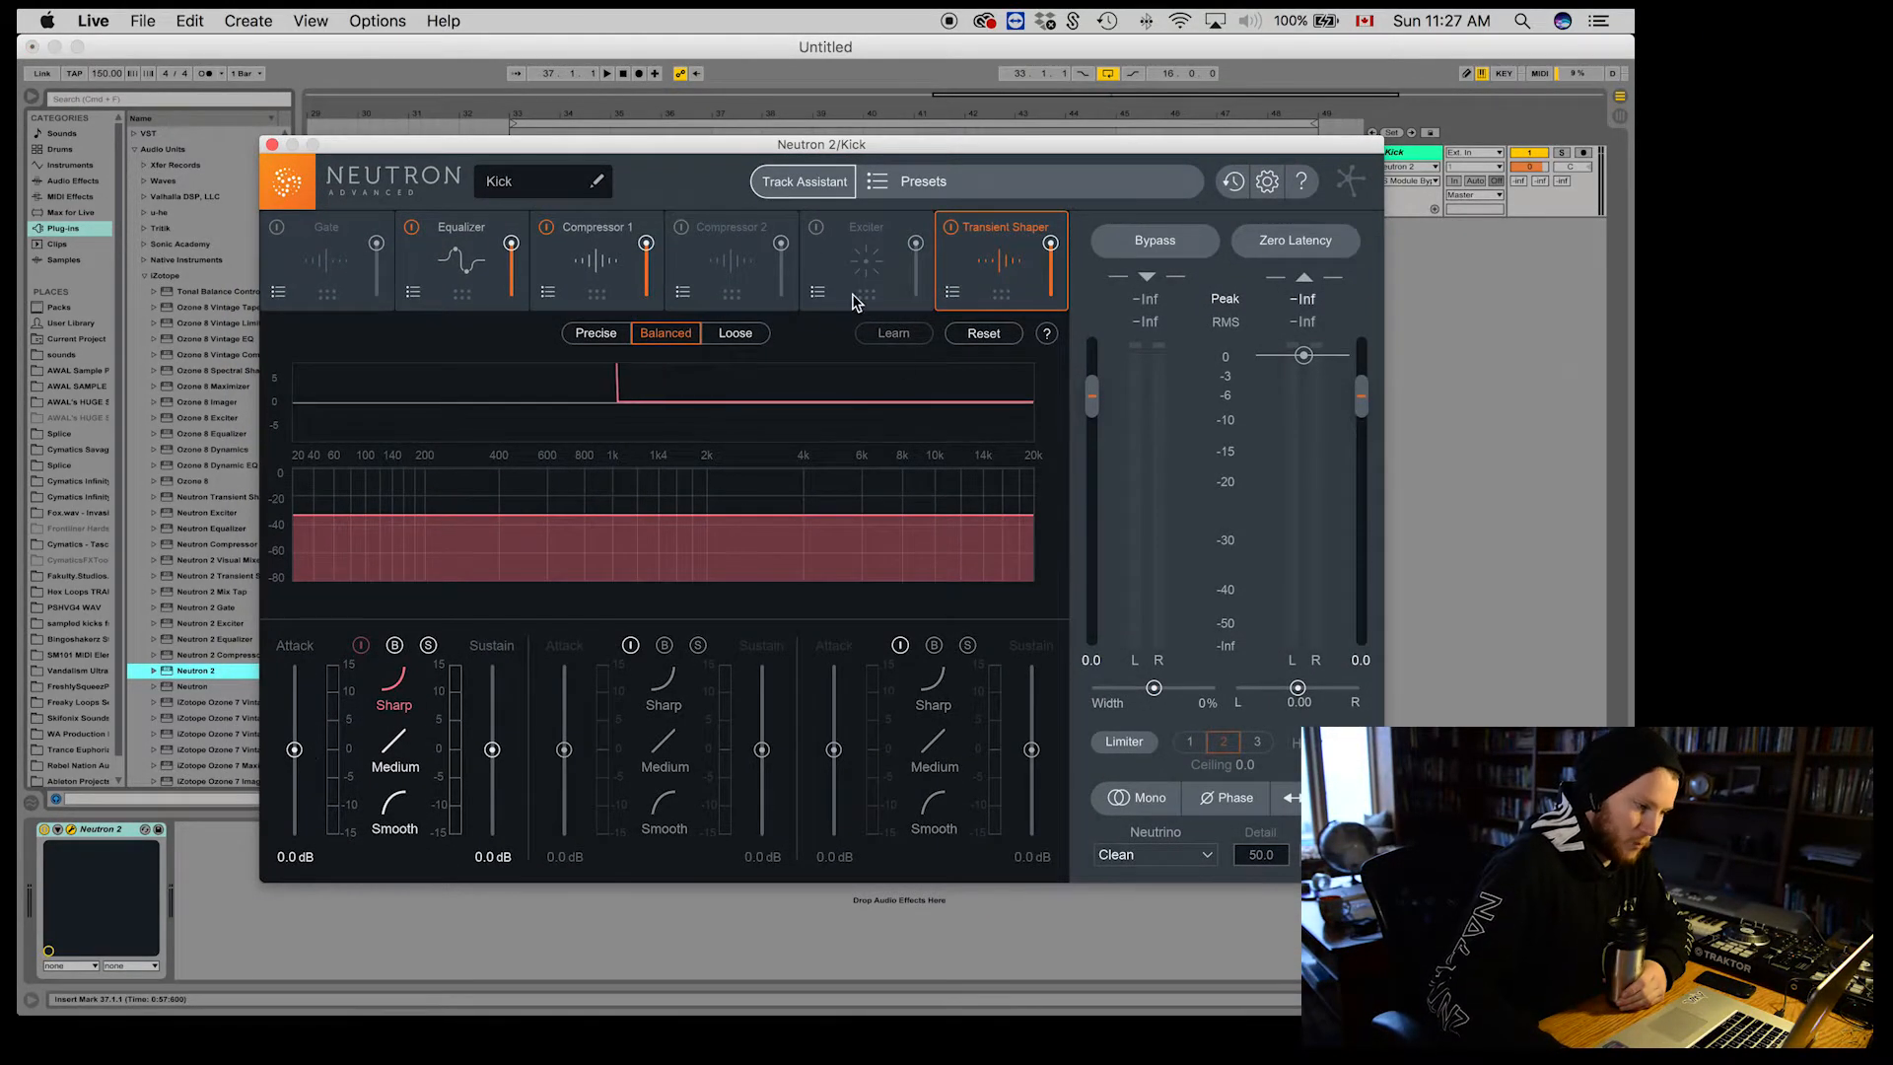
{"action": "left_click", "coordinate": [631, 646]}
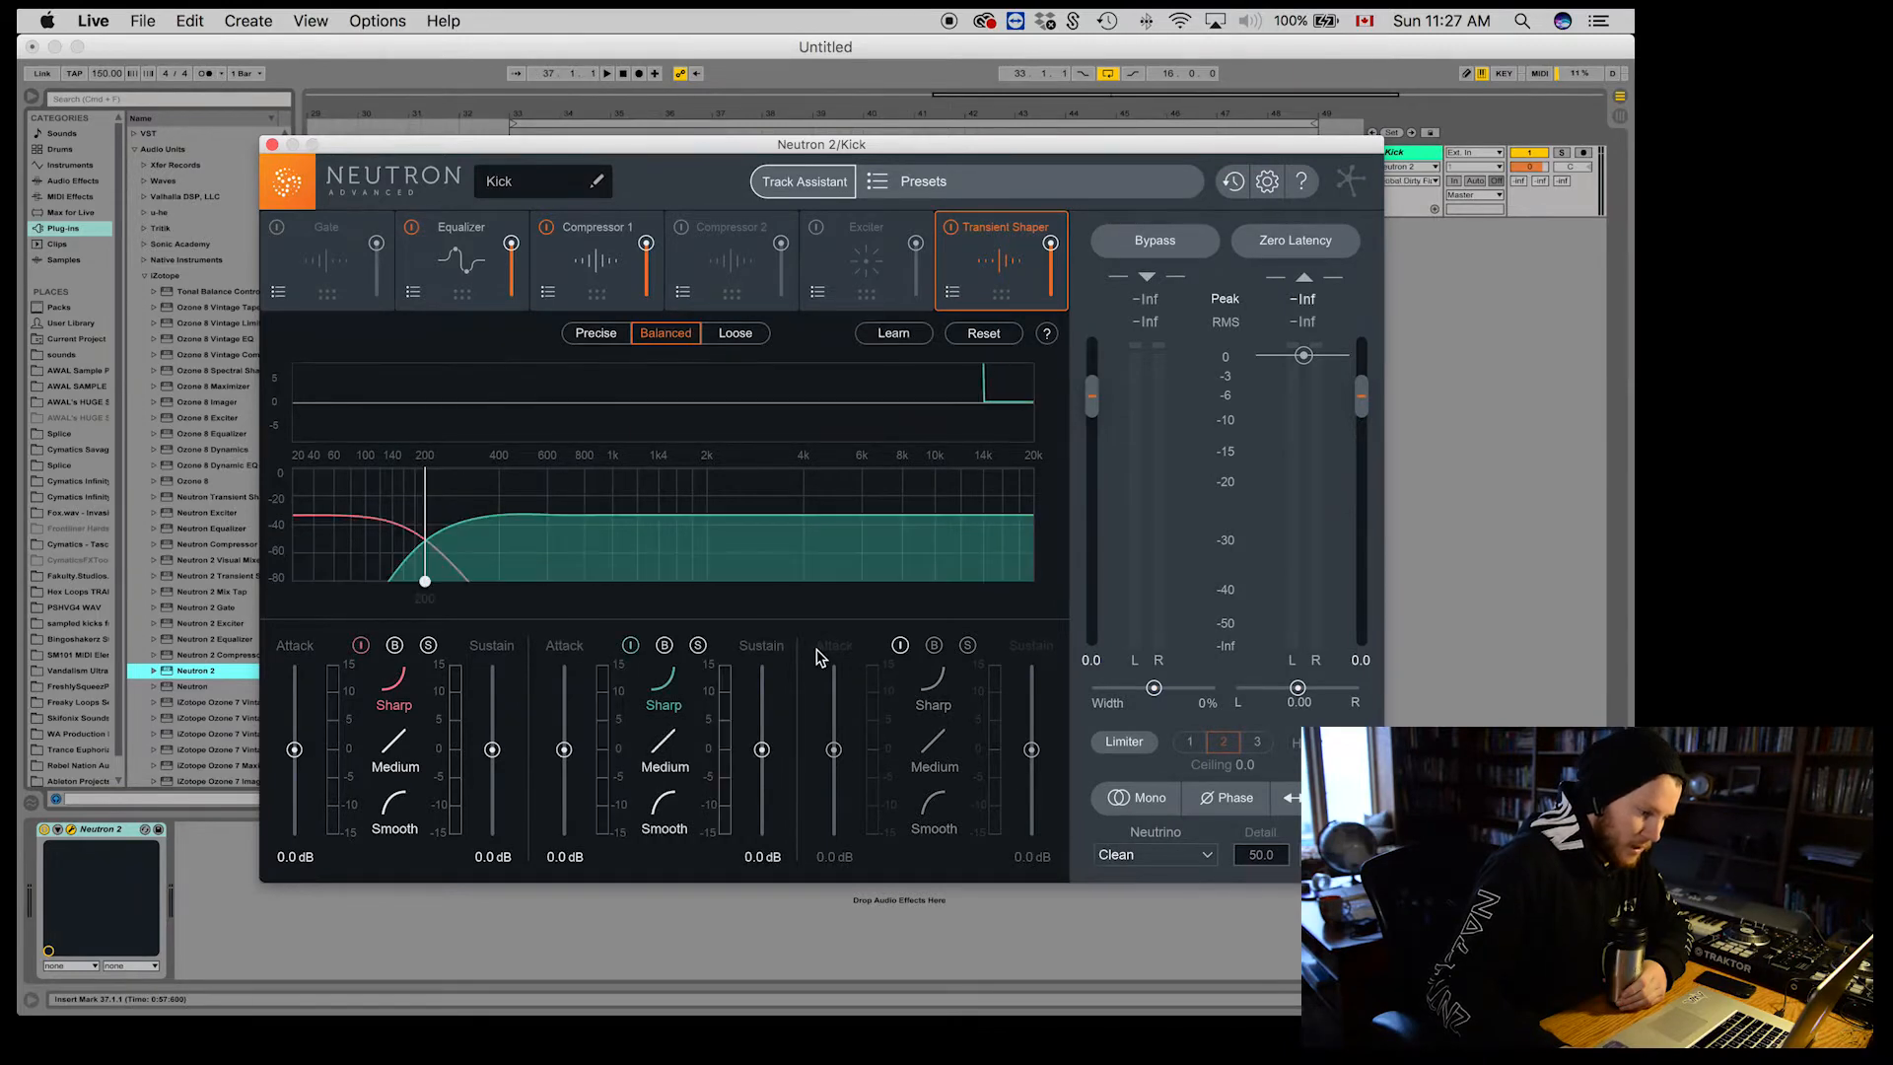
{"action": "left_click", "coordinate": [899, 646]}
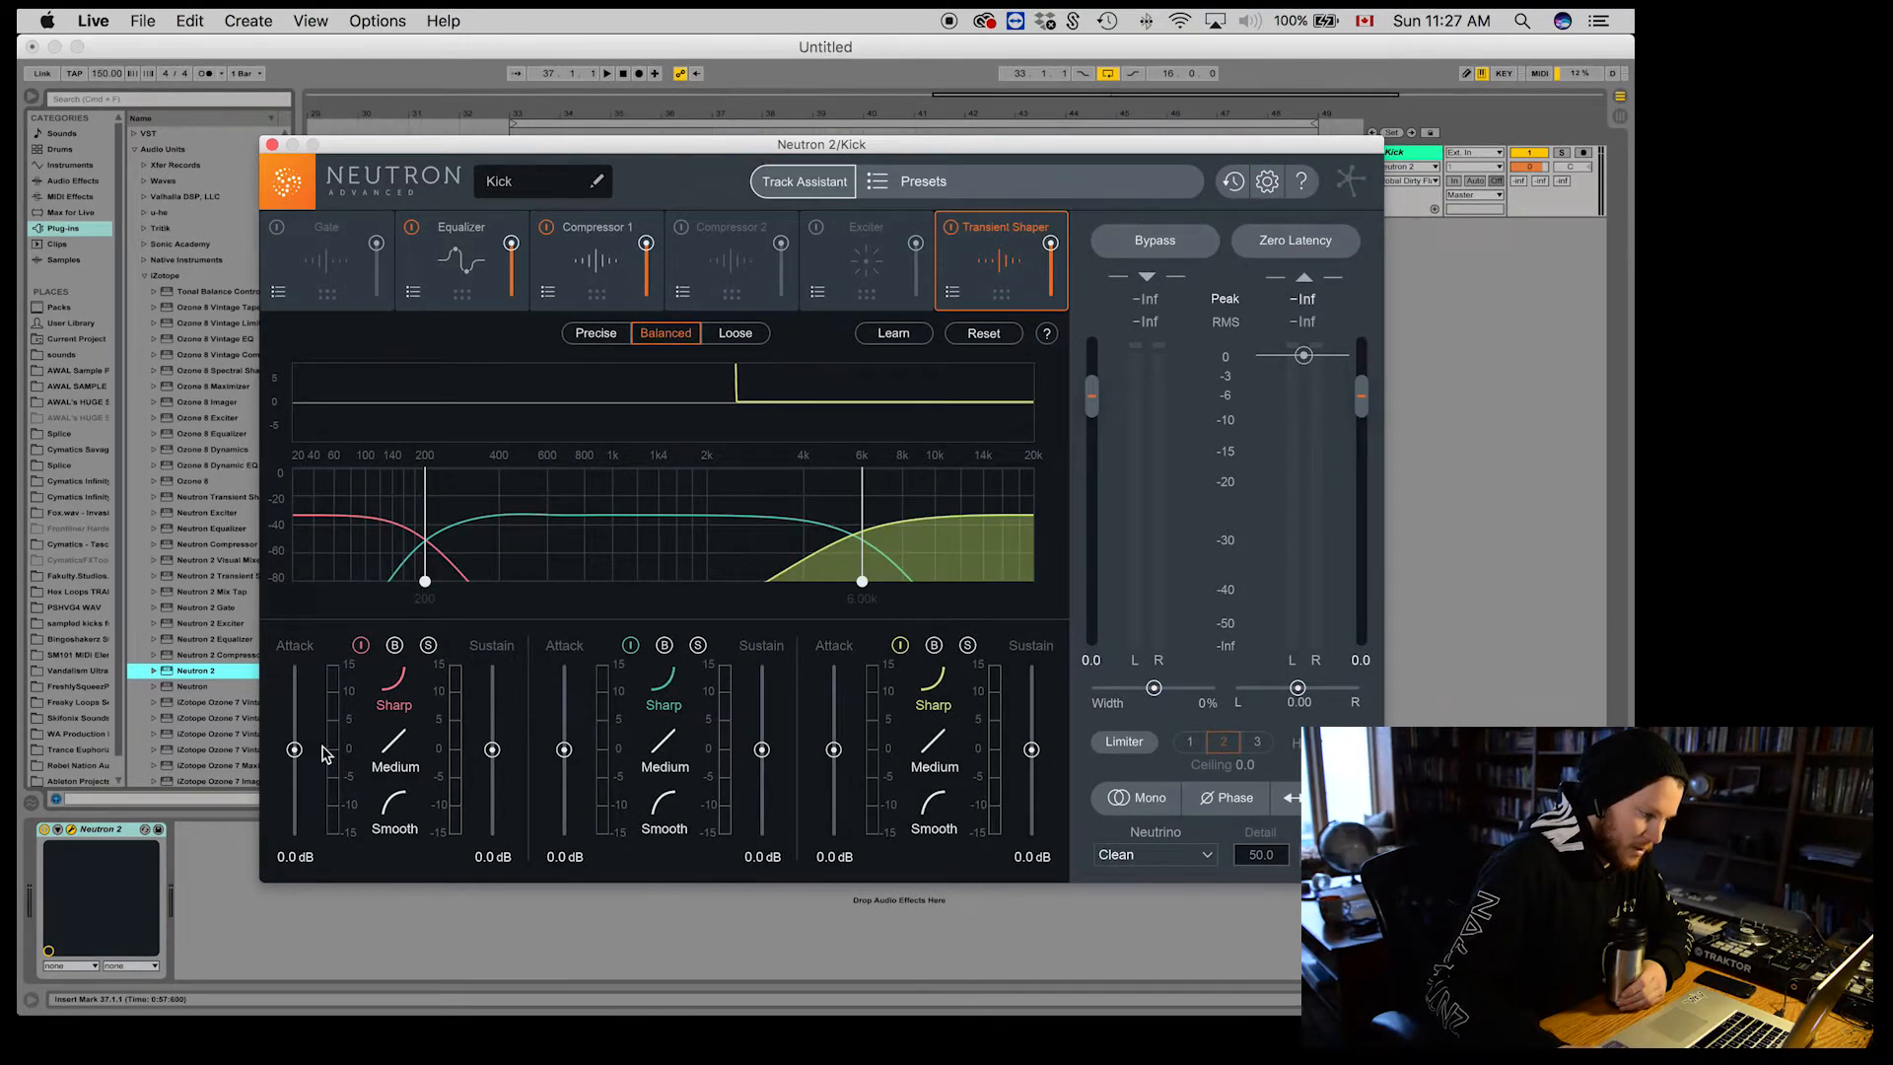
Step: Set the Transient Shaper's first band to -0.3 dB attack and -0.1 dB sustain
{"action": "left_click_drag", "start_coordinate": [296, 751], "coordinate": [312, 700]}
{"action": "mouse_move", "coordinate": [493, 749]}
{"action": "left_mouse_down"}
{"action": "mouse_move", "coordinate": [498, 830]}
{"action": "mouse_move", "coordinate": [498, 720]}
{"action": "mouse_move", "coordinate": [496, 783]}
{"action": "left_mouse_up"}
{"action": "left_click_drag", "start_coordinate": [294, 705], "coordinate": [316, 759]}
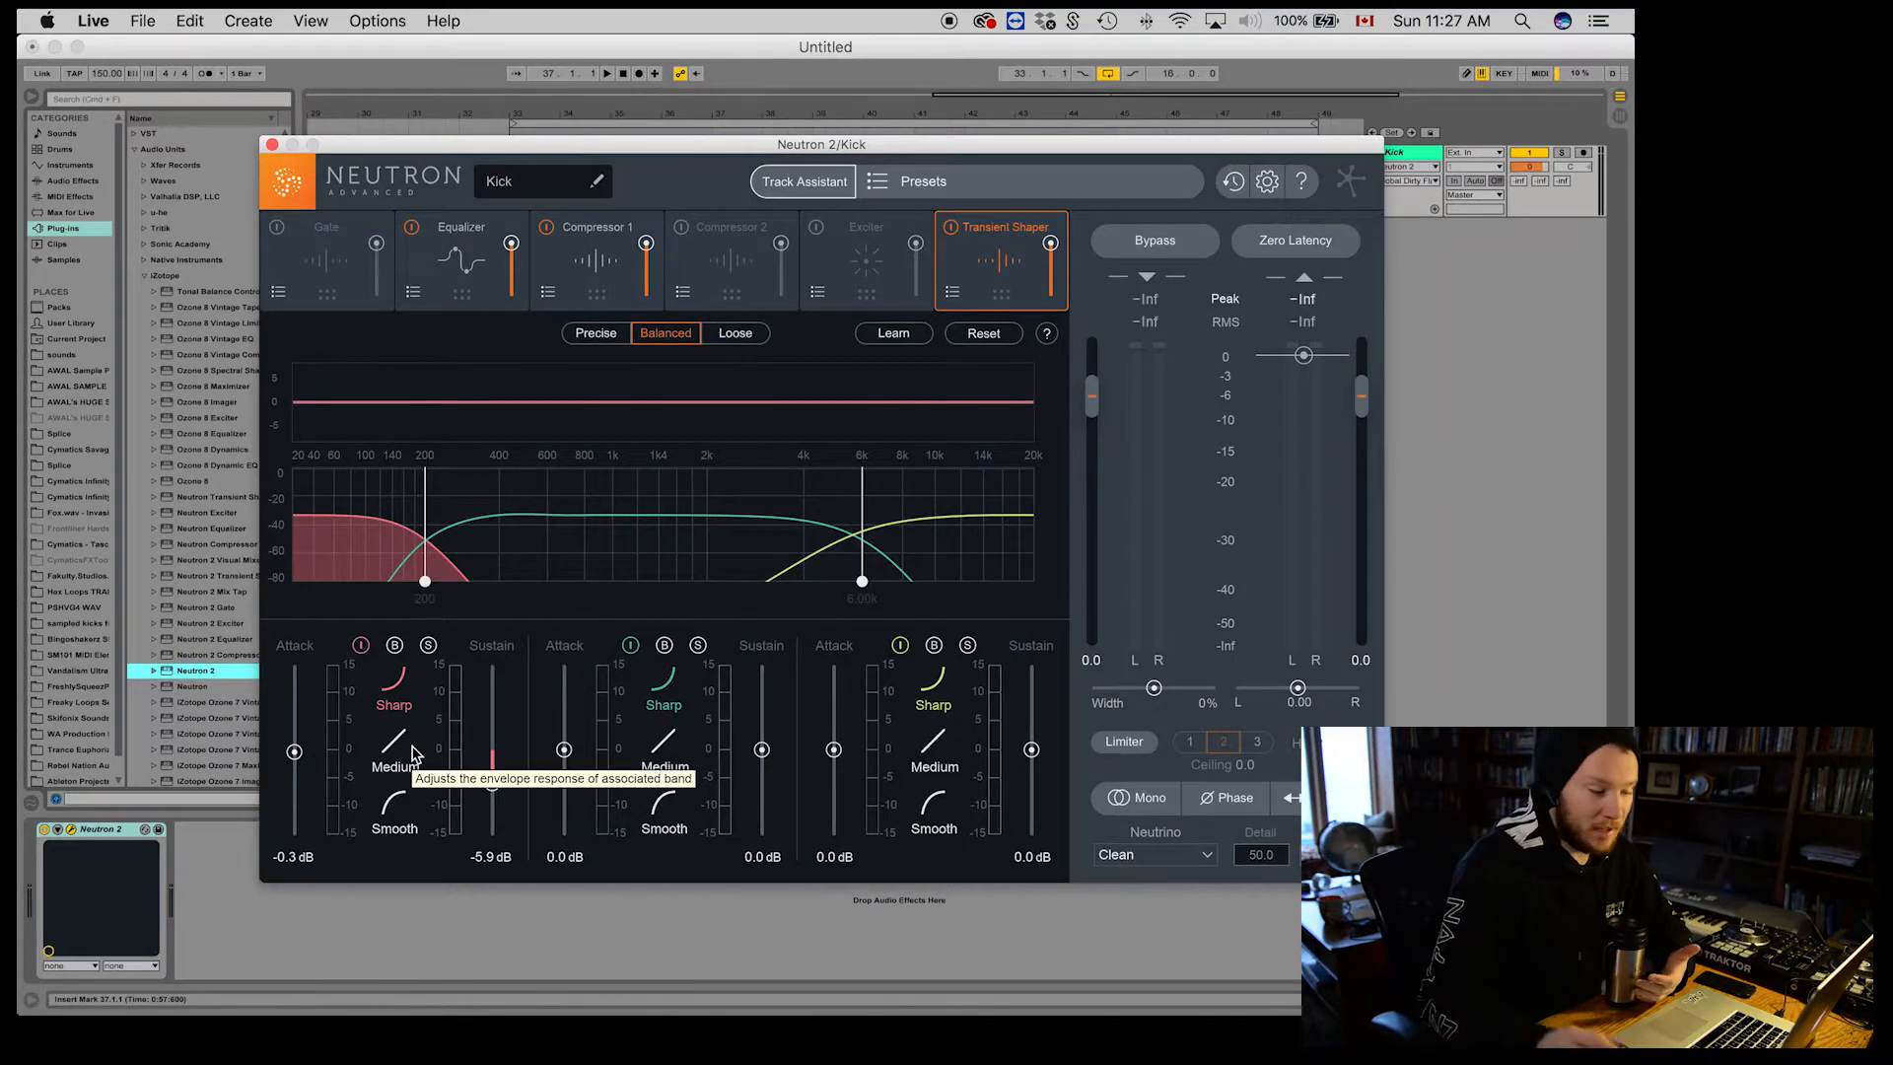
{"action": "left_click_drag", "start_coordinate": [492, 783], "coordinate": [496, 755]}
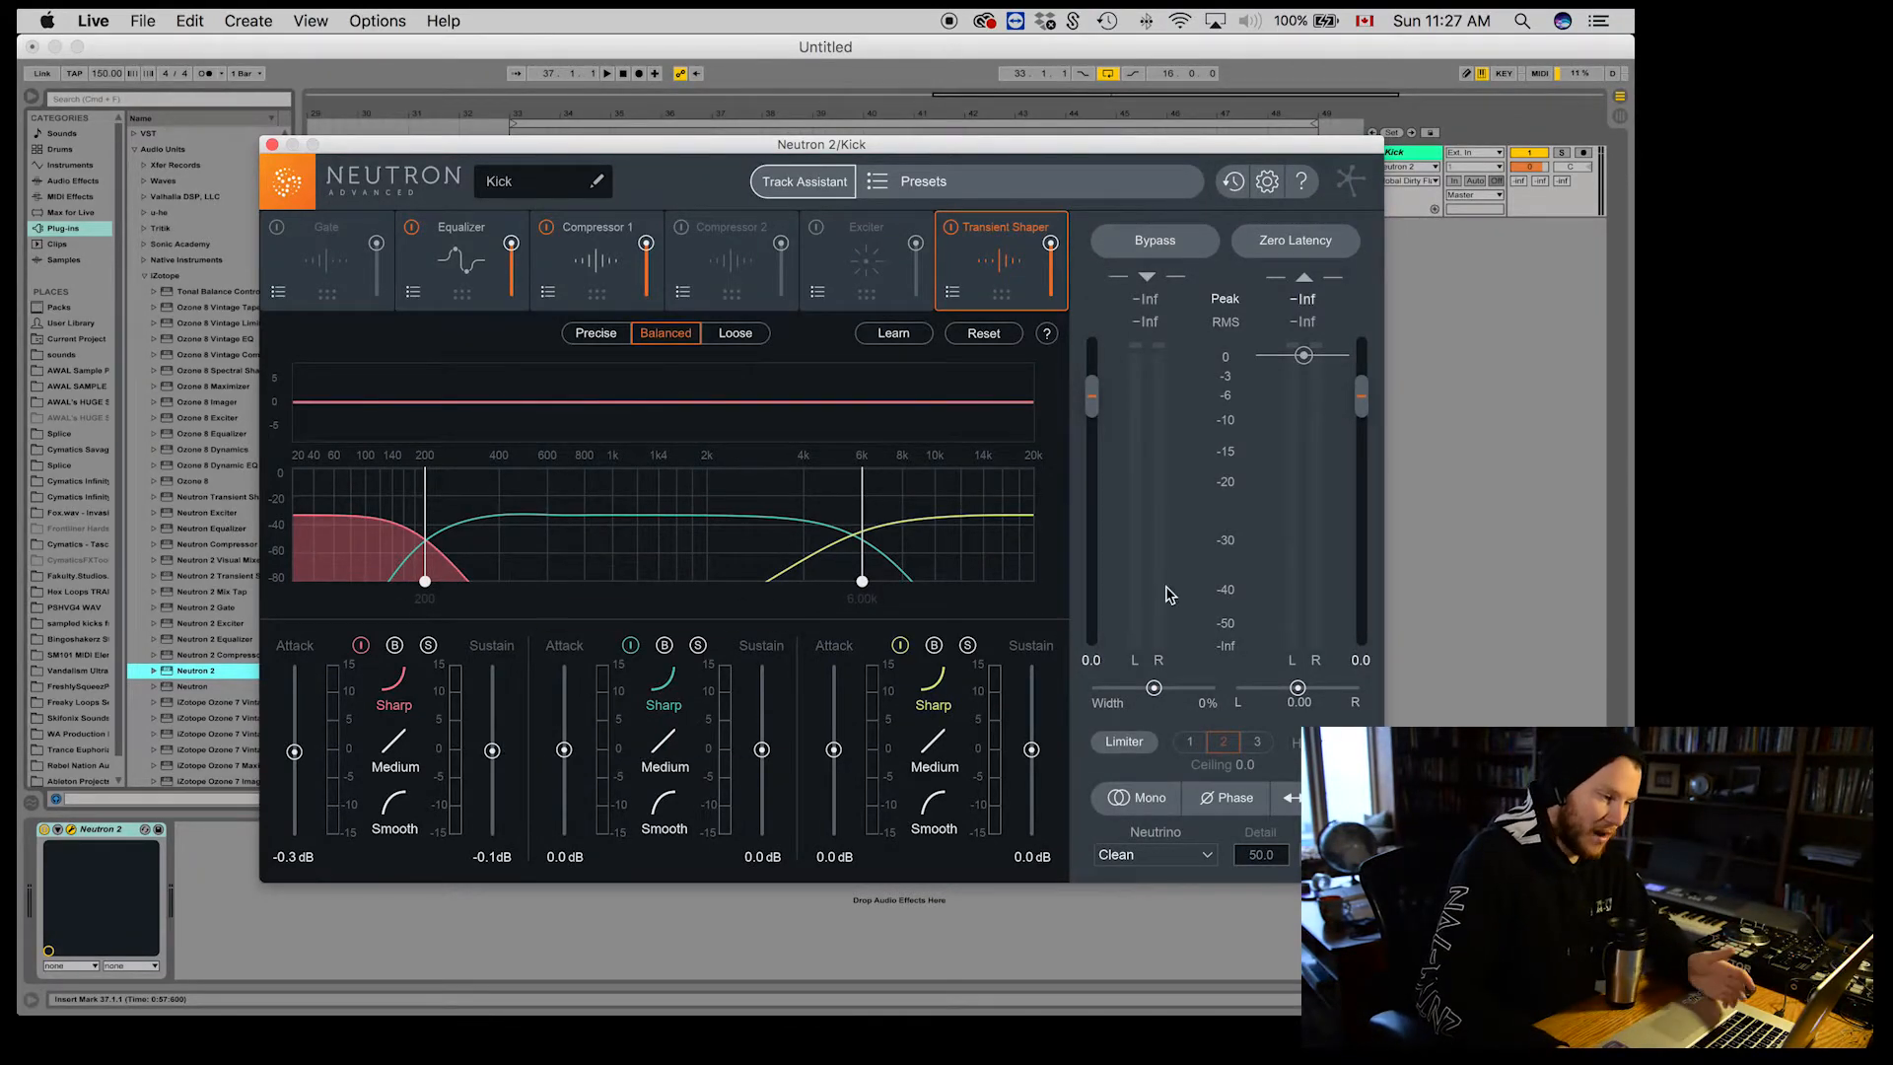
Step: Review Neutron's Compressor 1 and Equalizer modules, then return to the Transient Shaper
{"action": "left_click", "coordinate": [594, 261]}
{"action": "left_click", "coordinate": [434, 272]}
{"action": "left_click", "coordinate": [603, 271]}
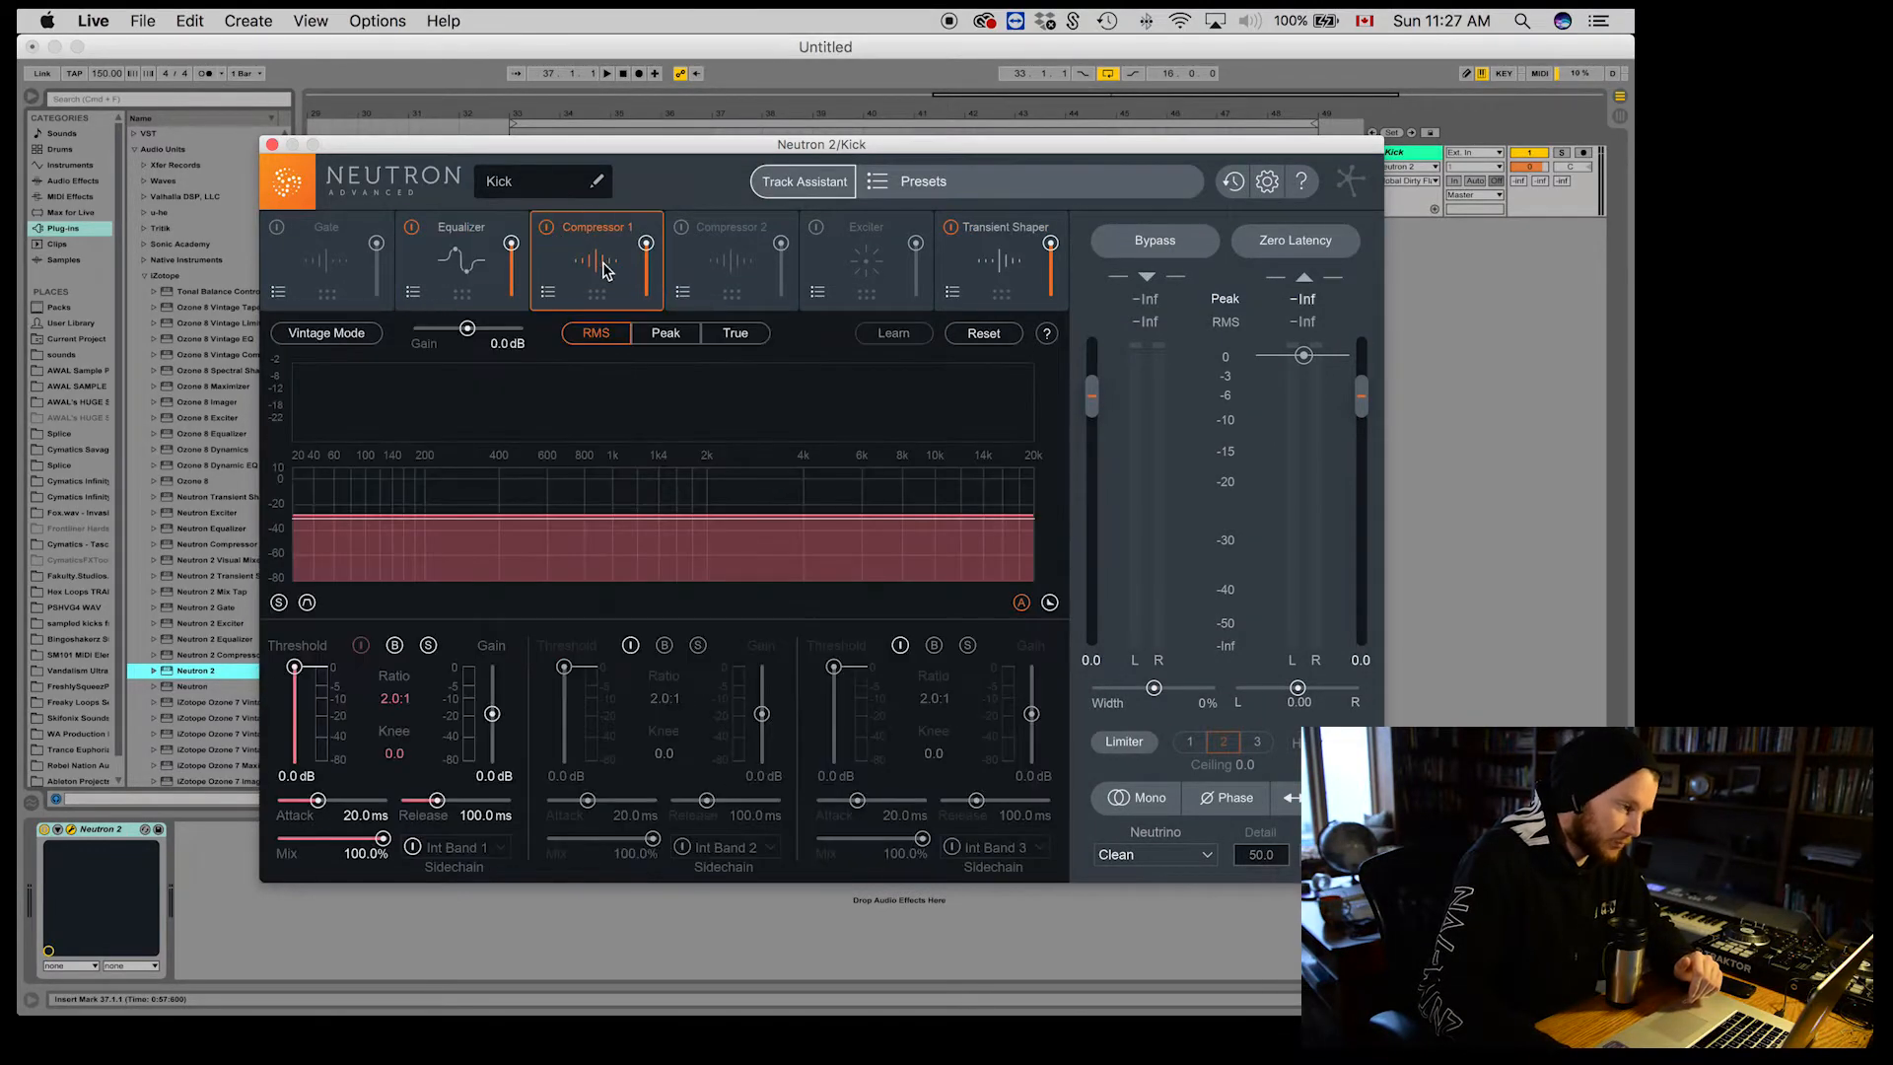
{"action": "left_click", "coordinate": [989, 262]}
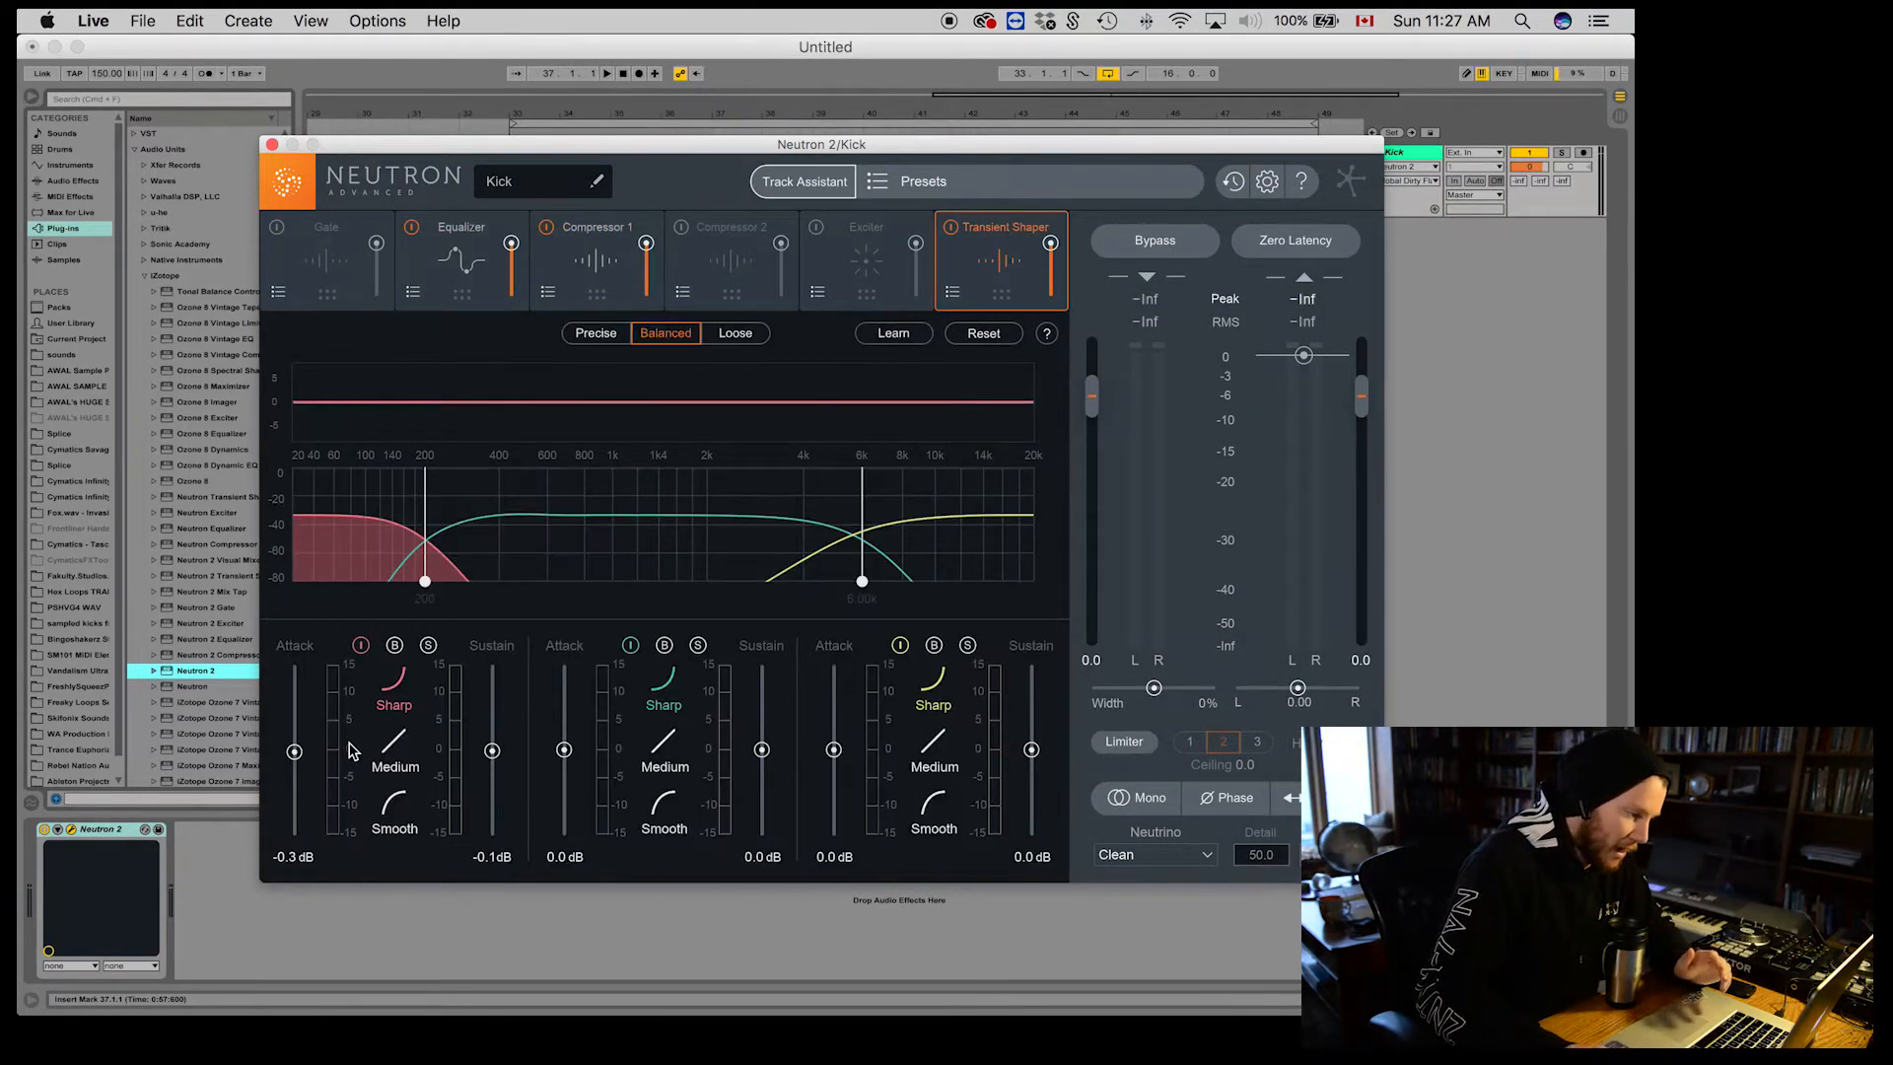
Step: Switch off the Transient Shaper's second and third bands and close the Neutron 2 window
{"action": "left_click", "coordinate": [631, 645]}
{"action": "left_click", "coordinate": [899, 647]}
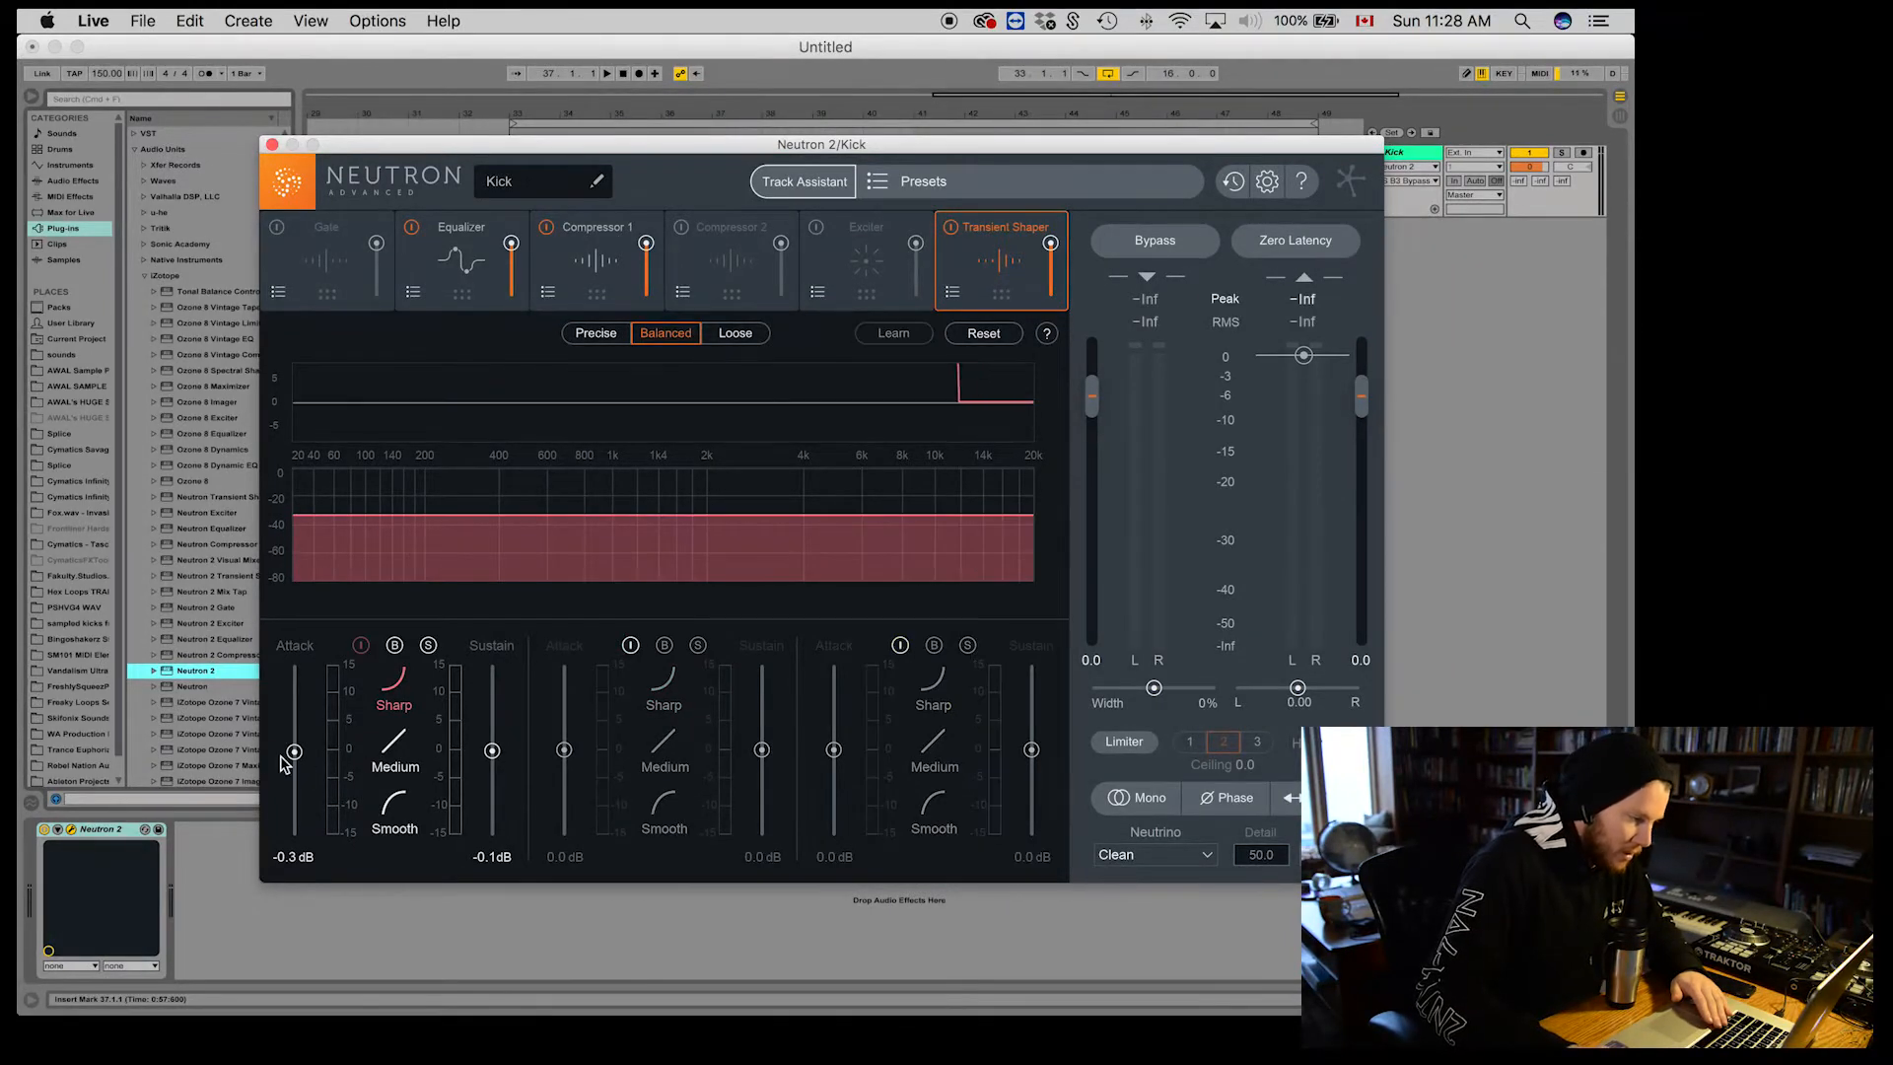
{"action": "left_click", "coordinate": [983, 333]}
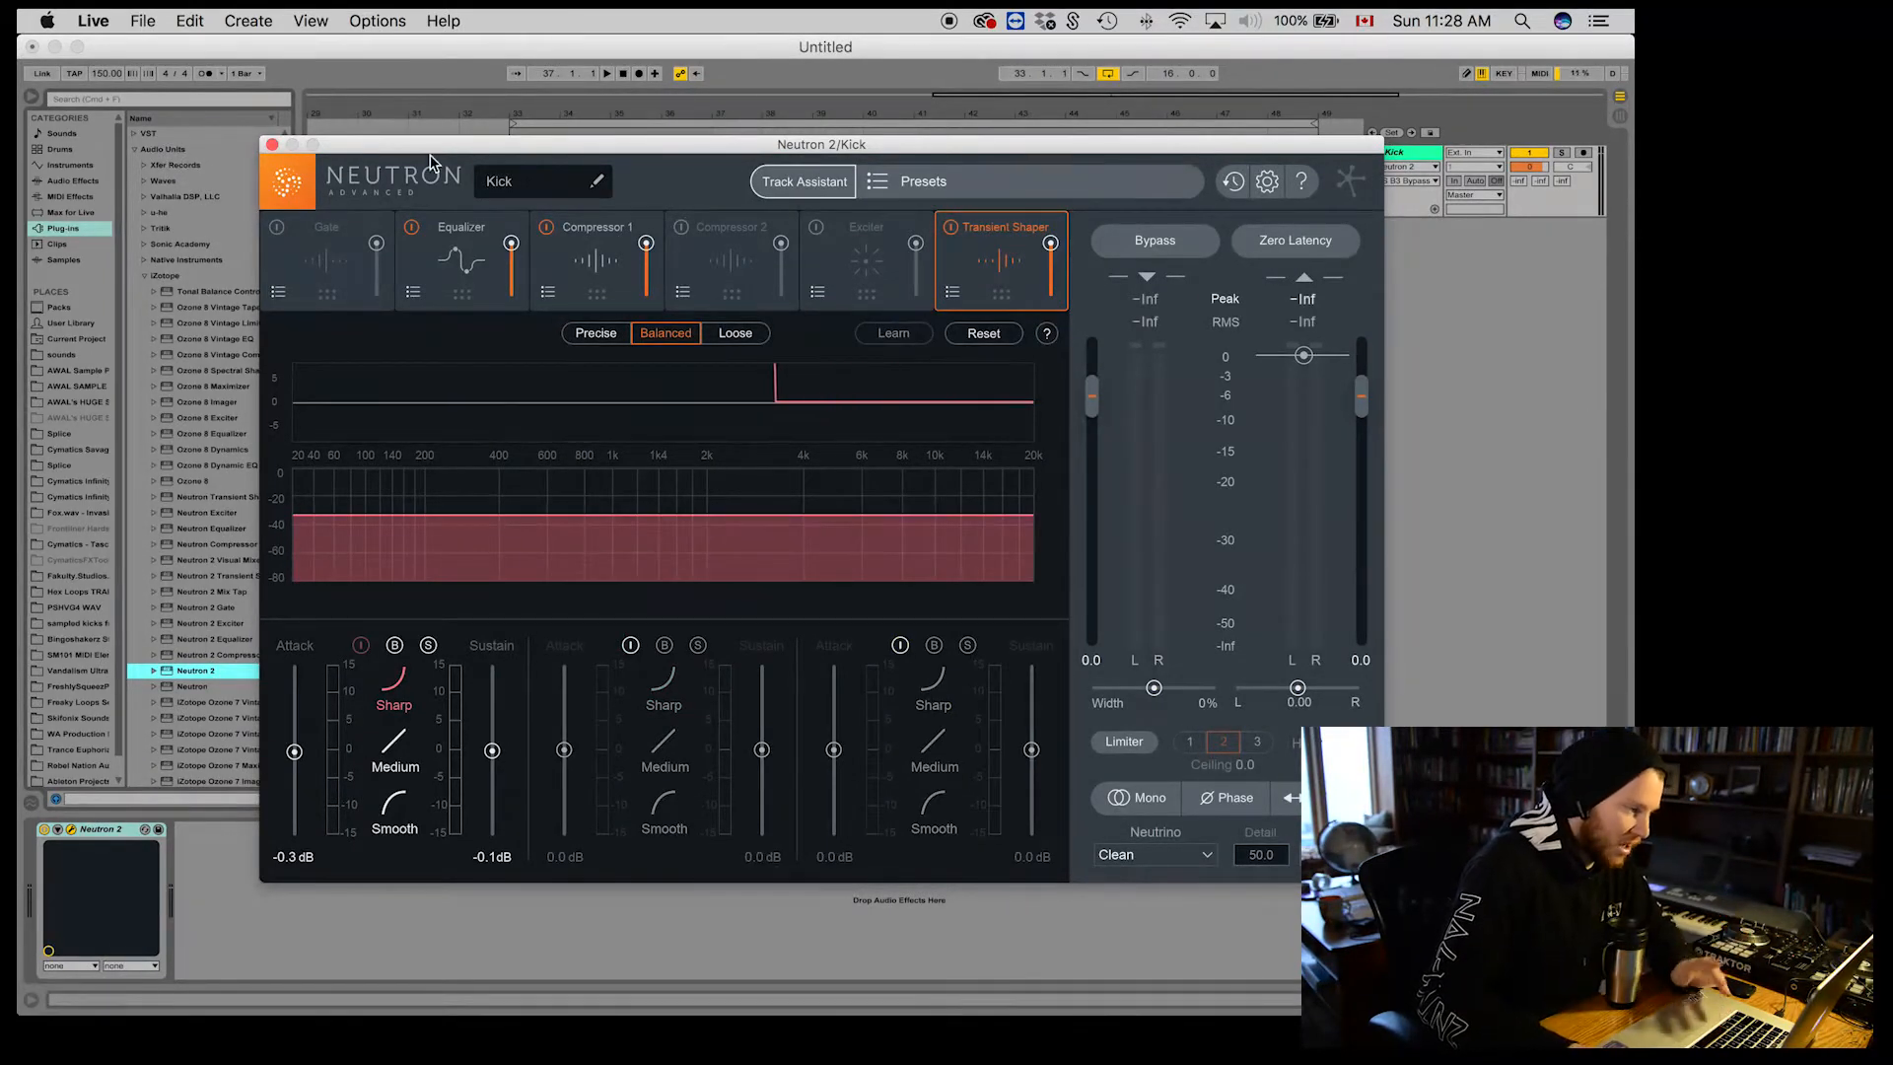
{"action": "left_click", "coordinate": [272, 145]}
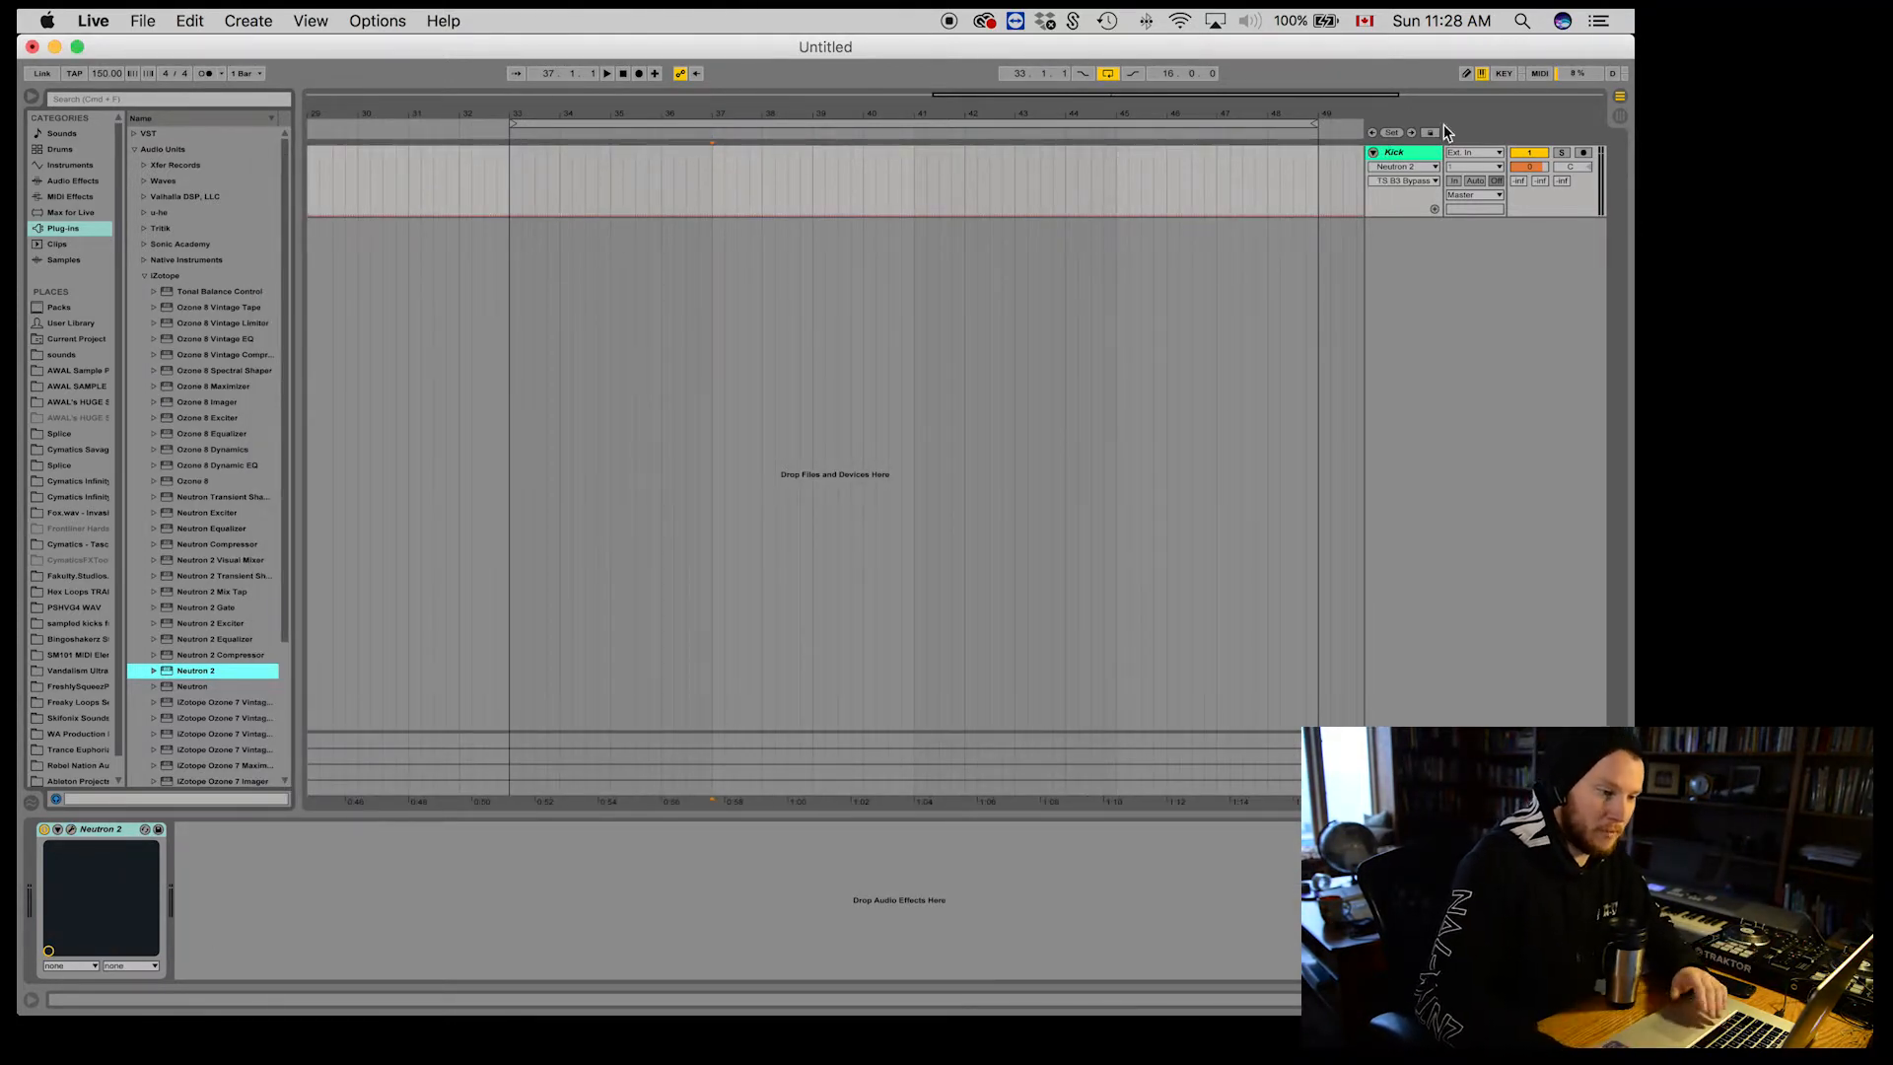
Step: Insert an audio track named Snare below Kick, with both tracks collapsed
{"action": "left_click", "coordinate": [1371, 154]}
{"action": "right_click", "coordinate": [1428, 210]}
{"action": "left_click", "coordinate": [1429, 212]}
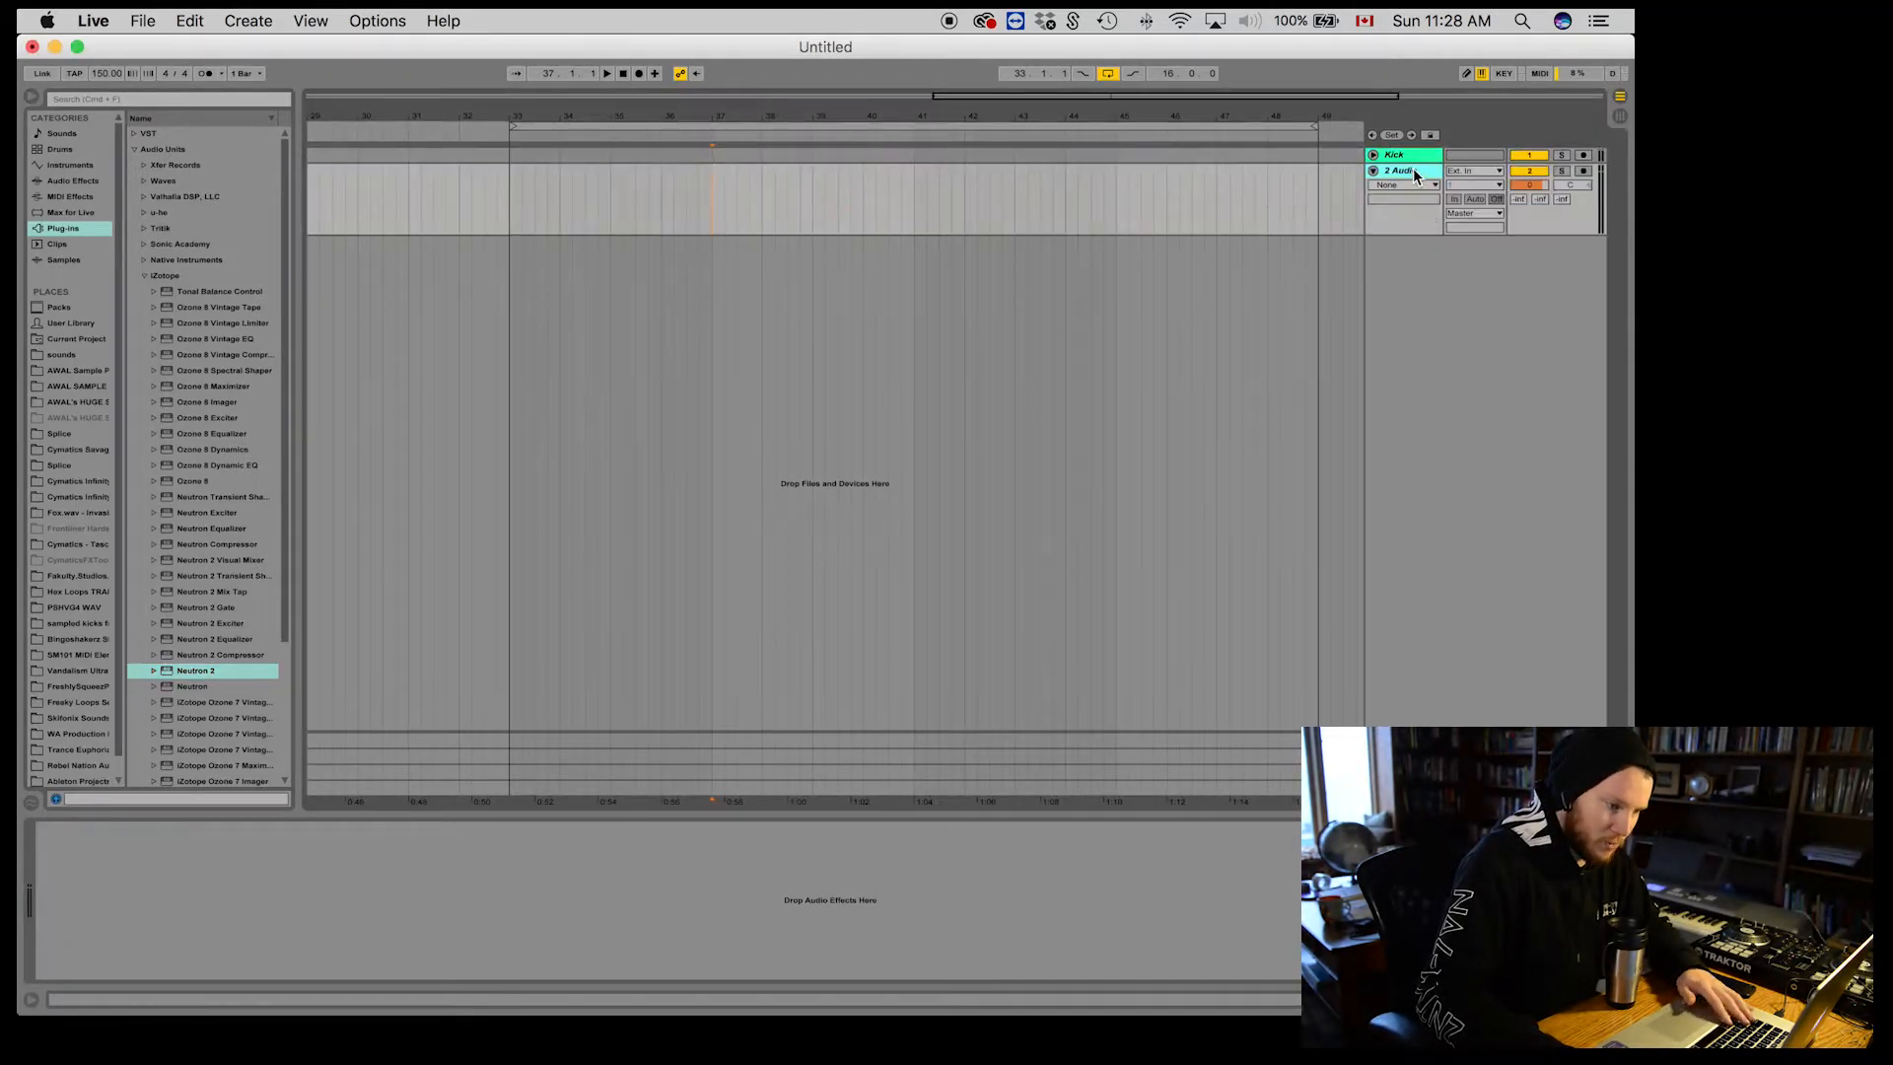
{"action": "key", "text": "super+r"}
{"action": "type", "text": "Snare"}
{"action": "key", "text": "Return"}
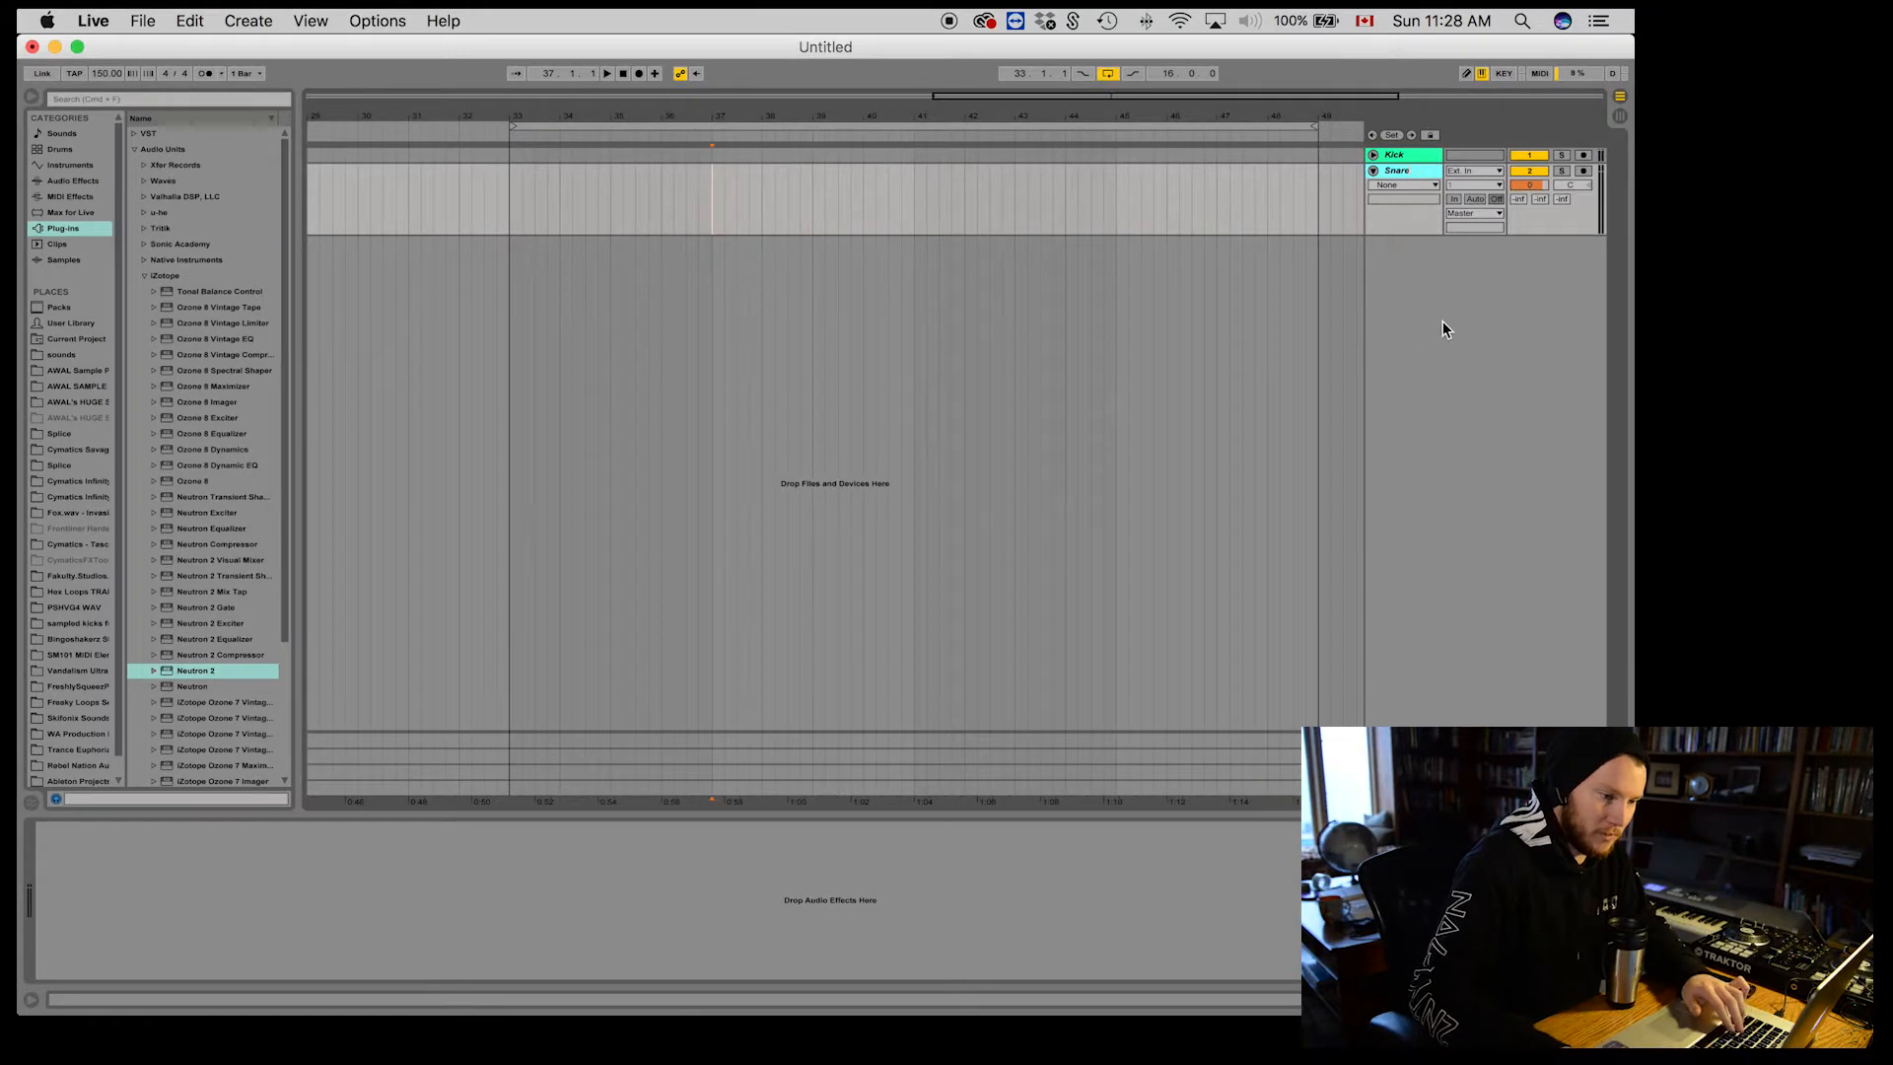
{"action": "left_click", "coordinate": [1373, 171]}
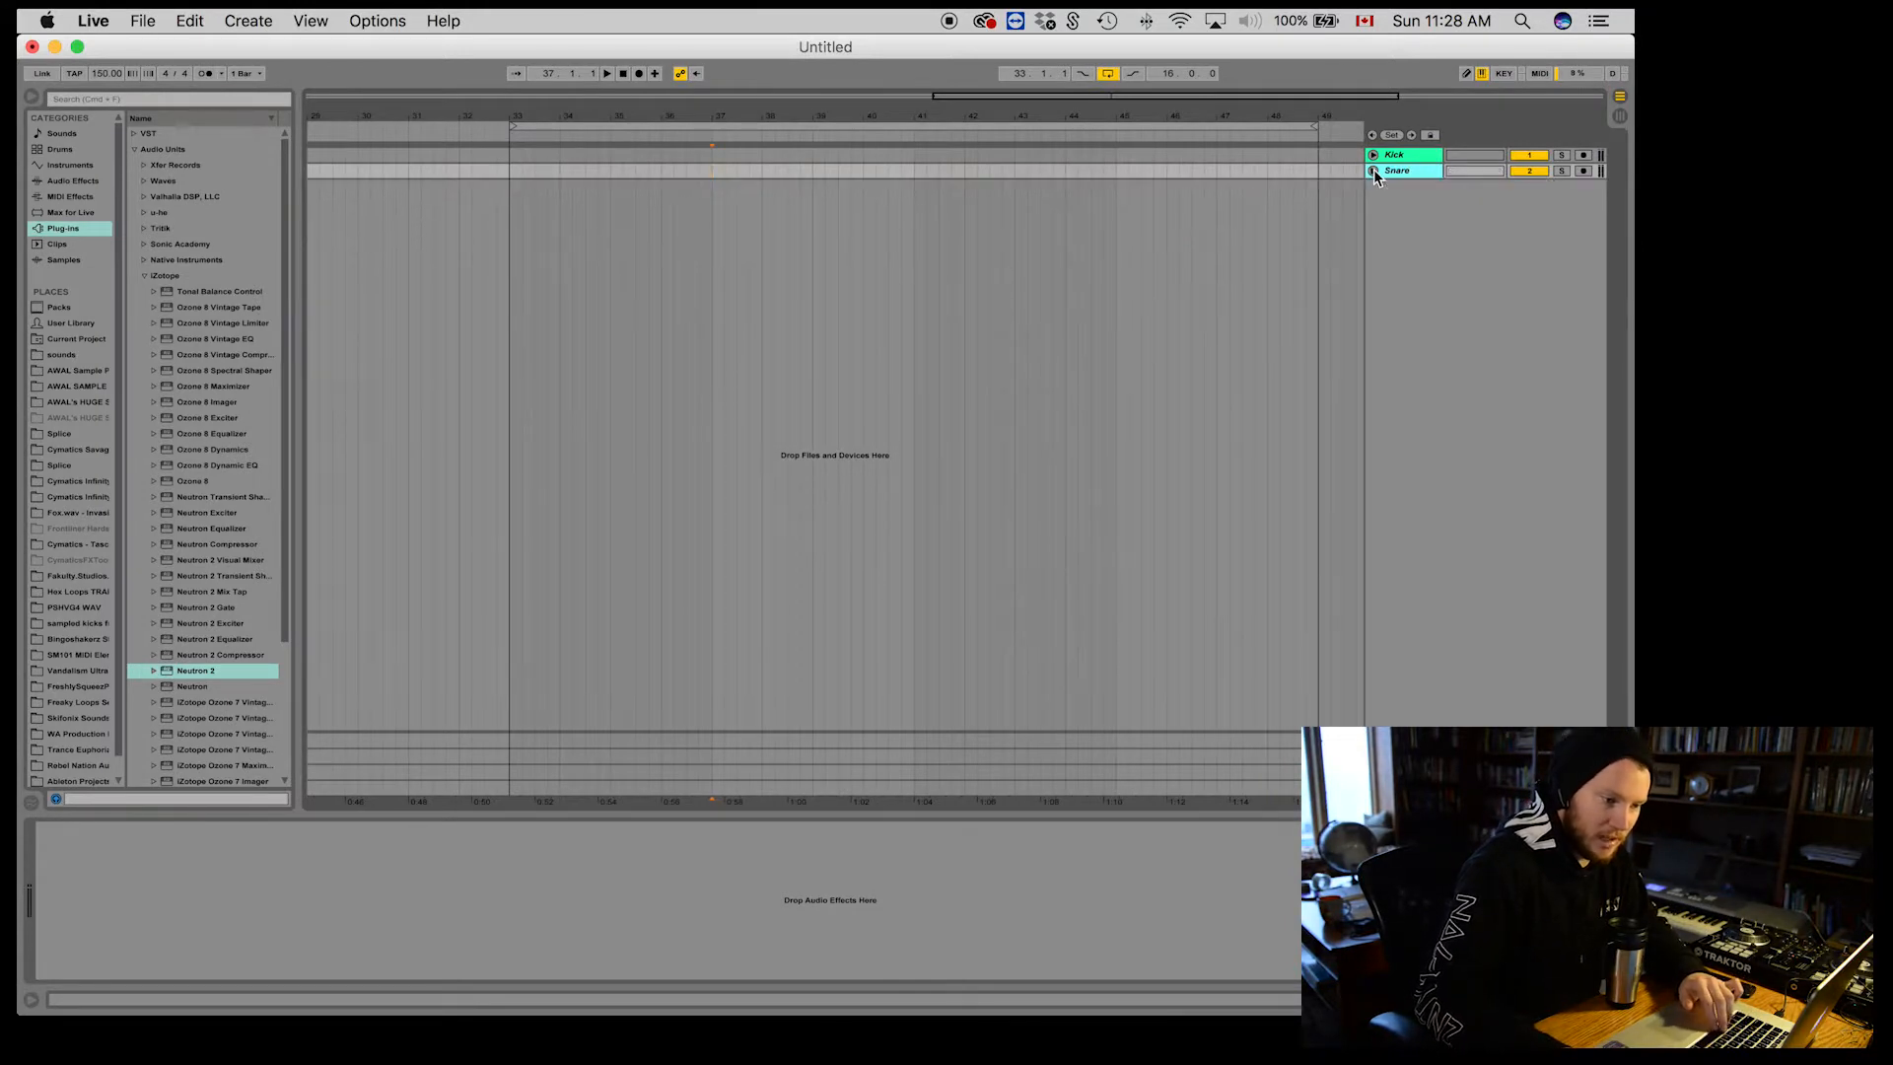
Step: Insert another audio track below Snare and name it Hats
{"action": "right_click", "coordinate": [1445, 222]}
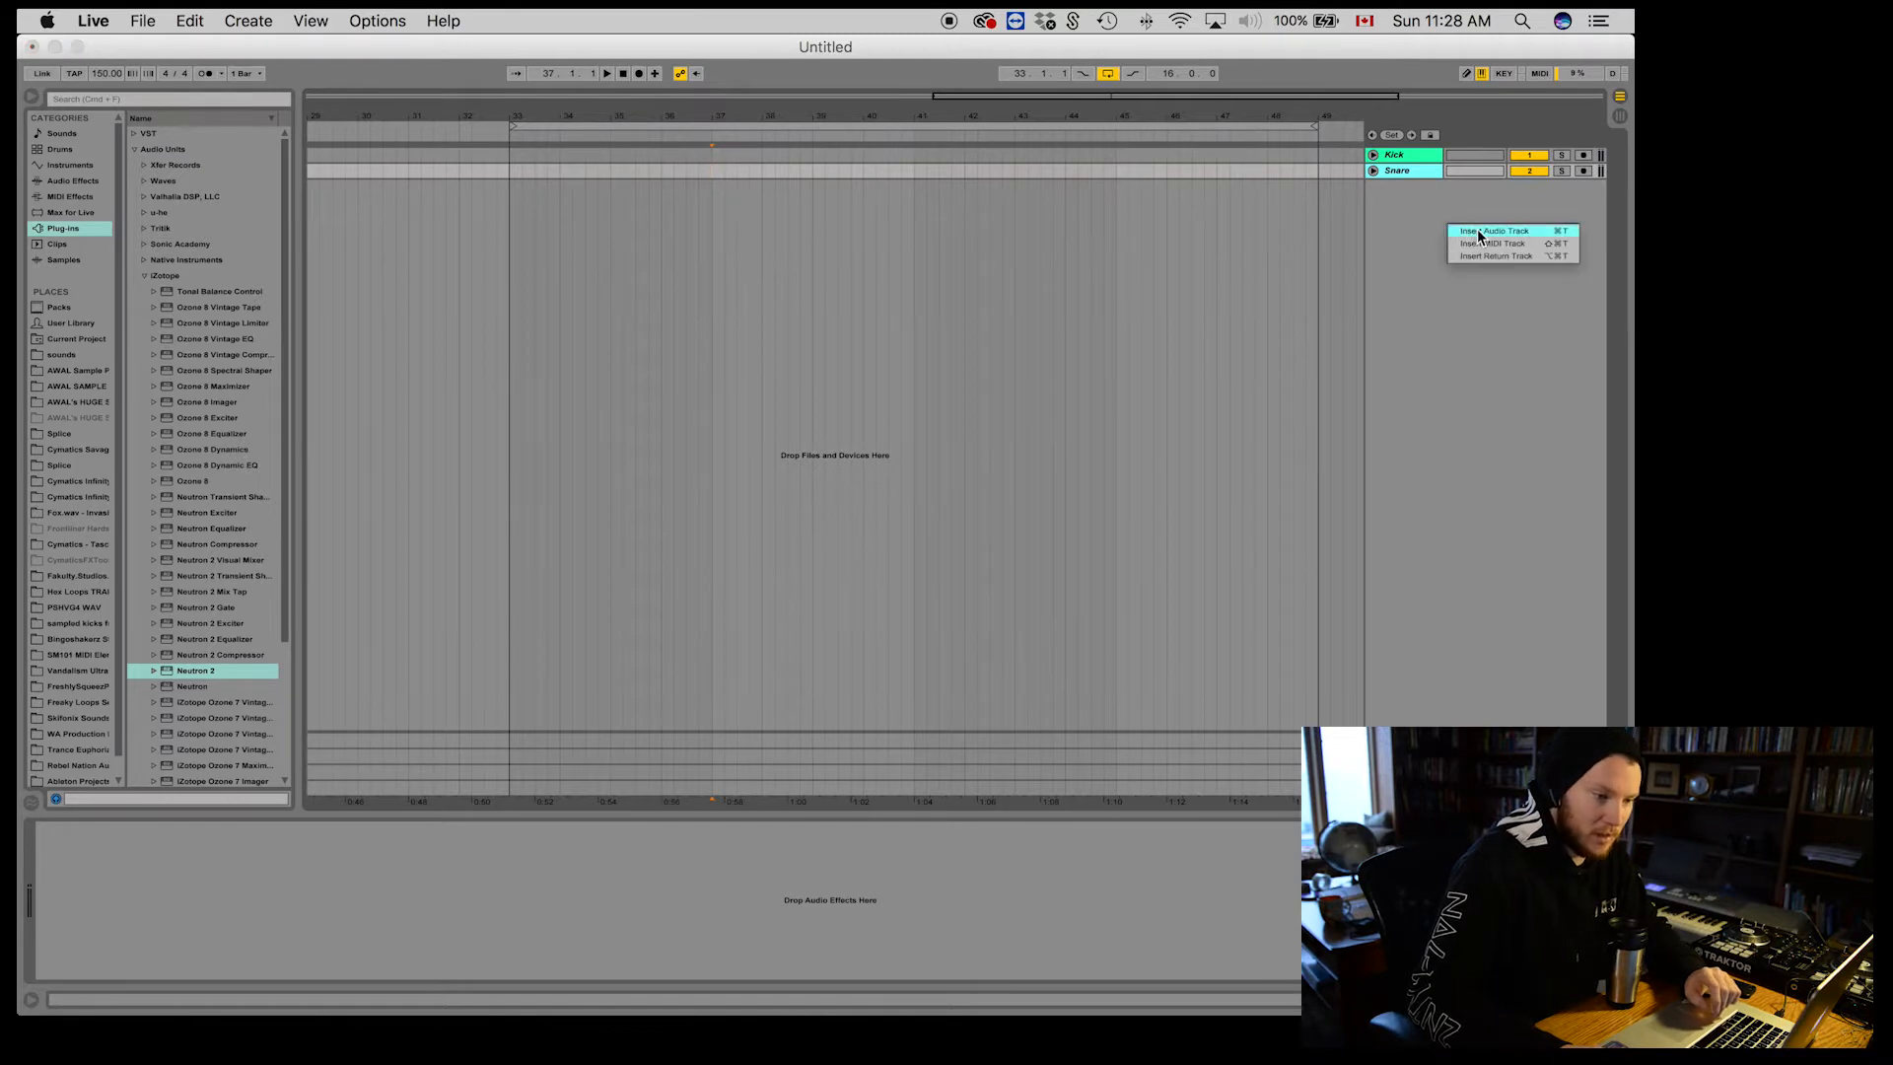
{"action": "left_click", "coordinate": [1476, 228]}
{"action": "left_click", "coordinate": [1413, 192]}
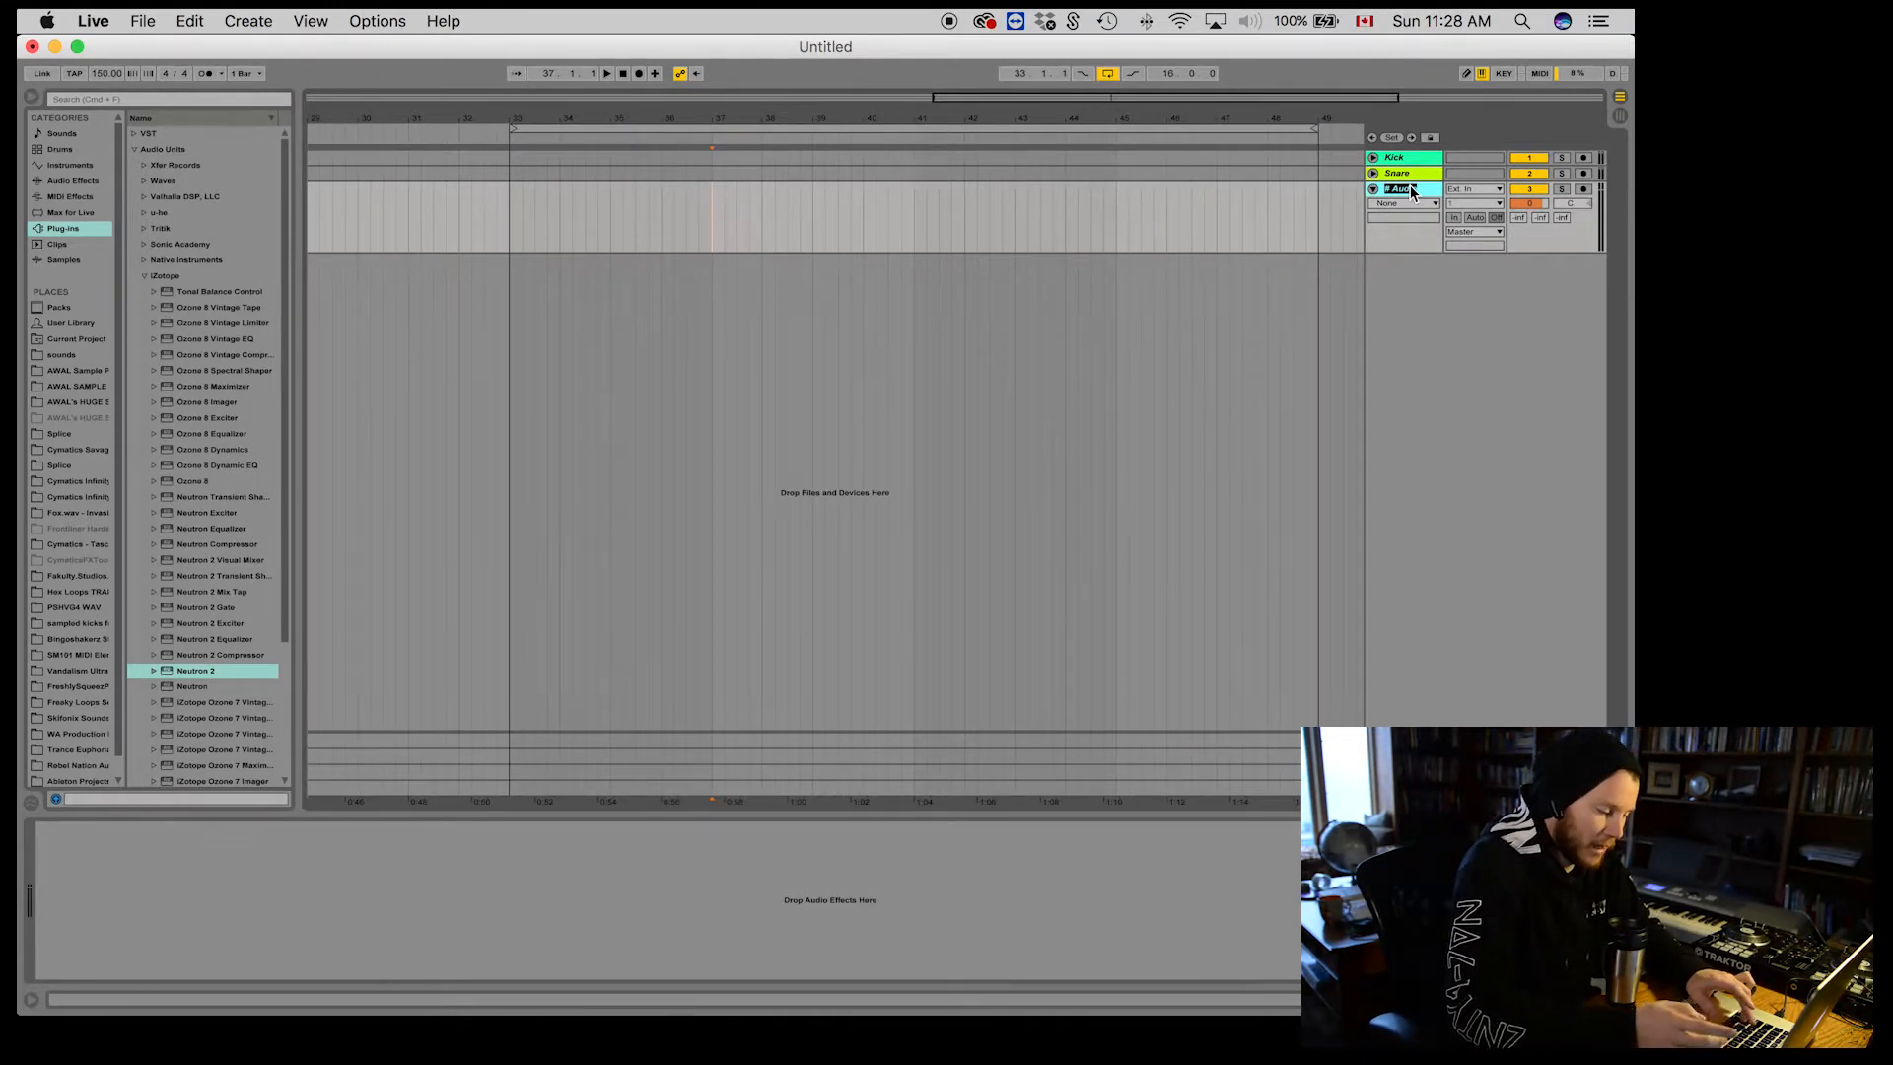
{"action": "type", "text": "Hats"}
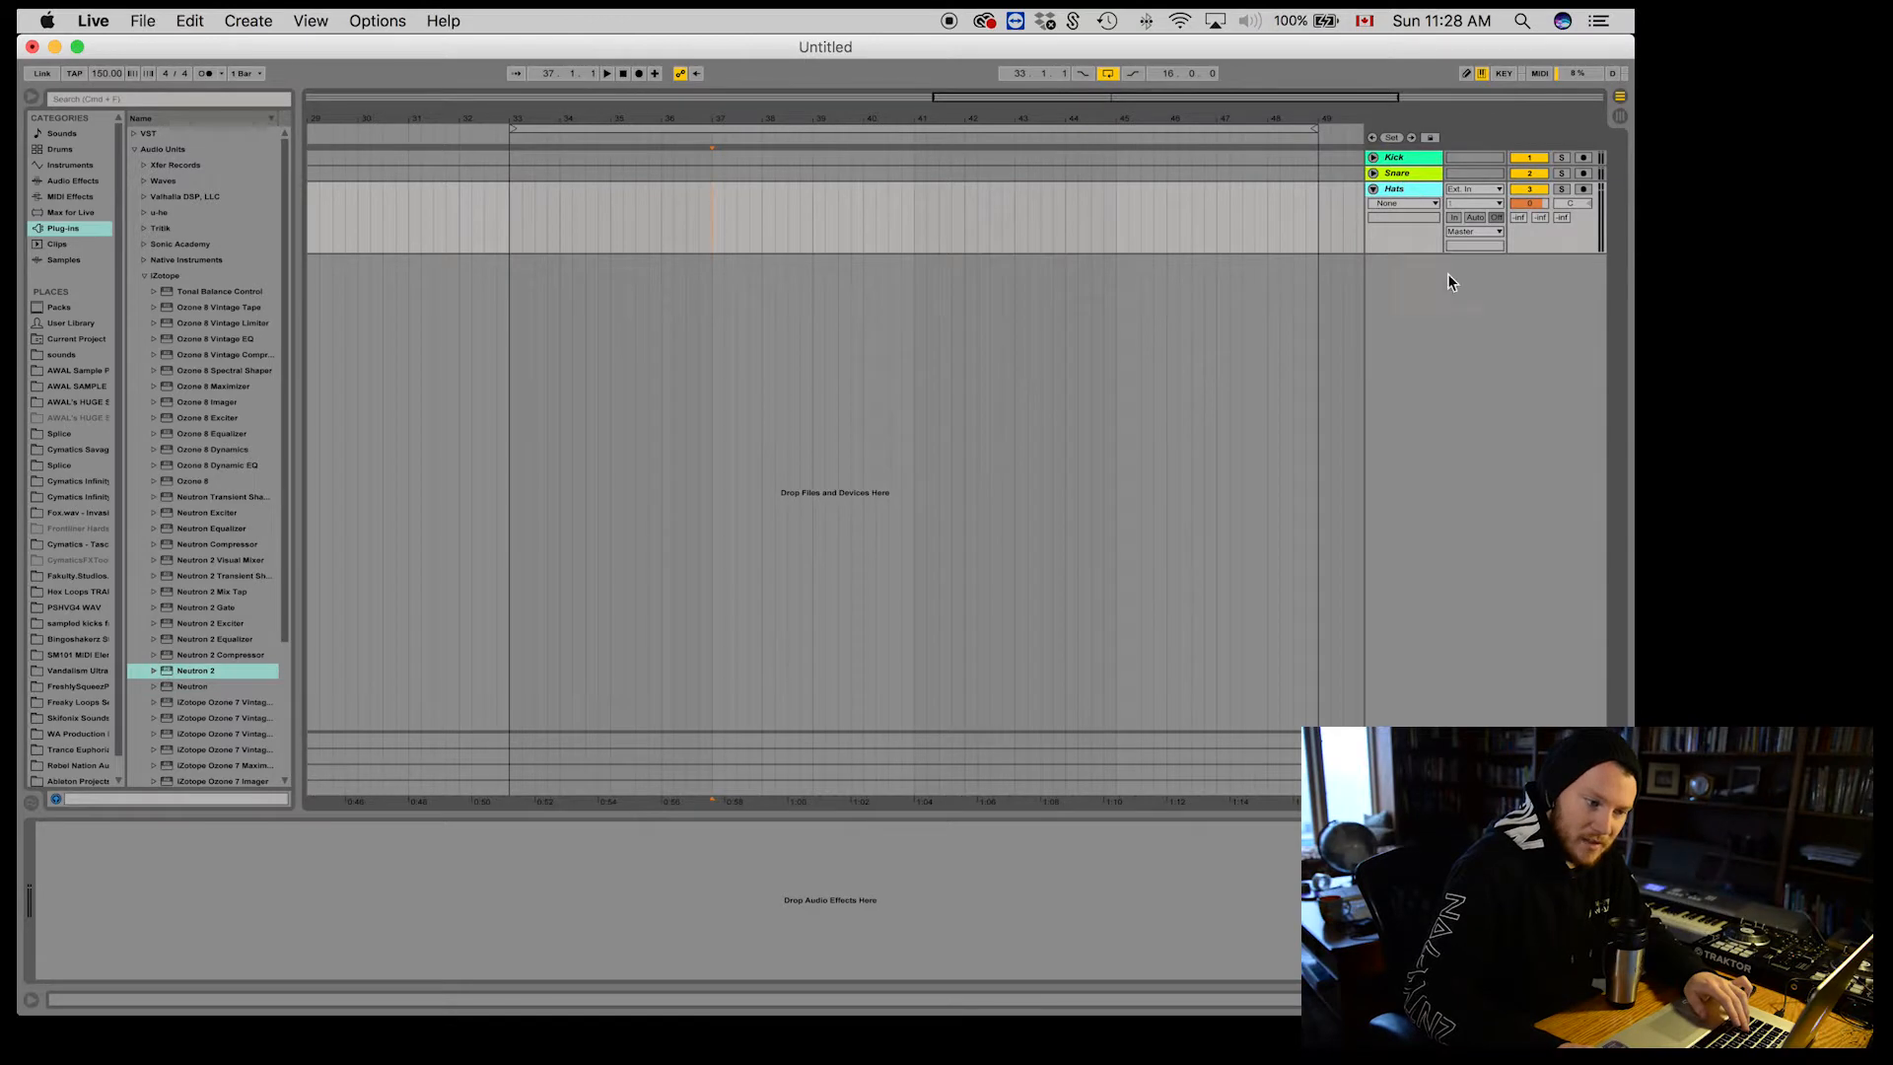
Step: Add an audio track below Hats and name it Crash
{"action": "right_click", "coordinate": [1416, 187]}
{"action": "left_click", "coordinate": [1575, 308]}
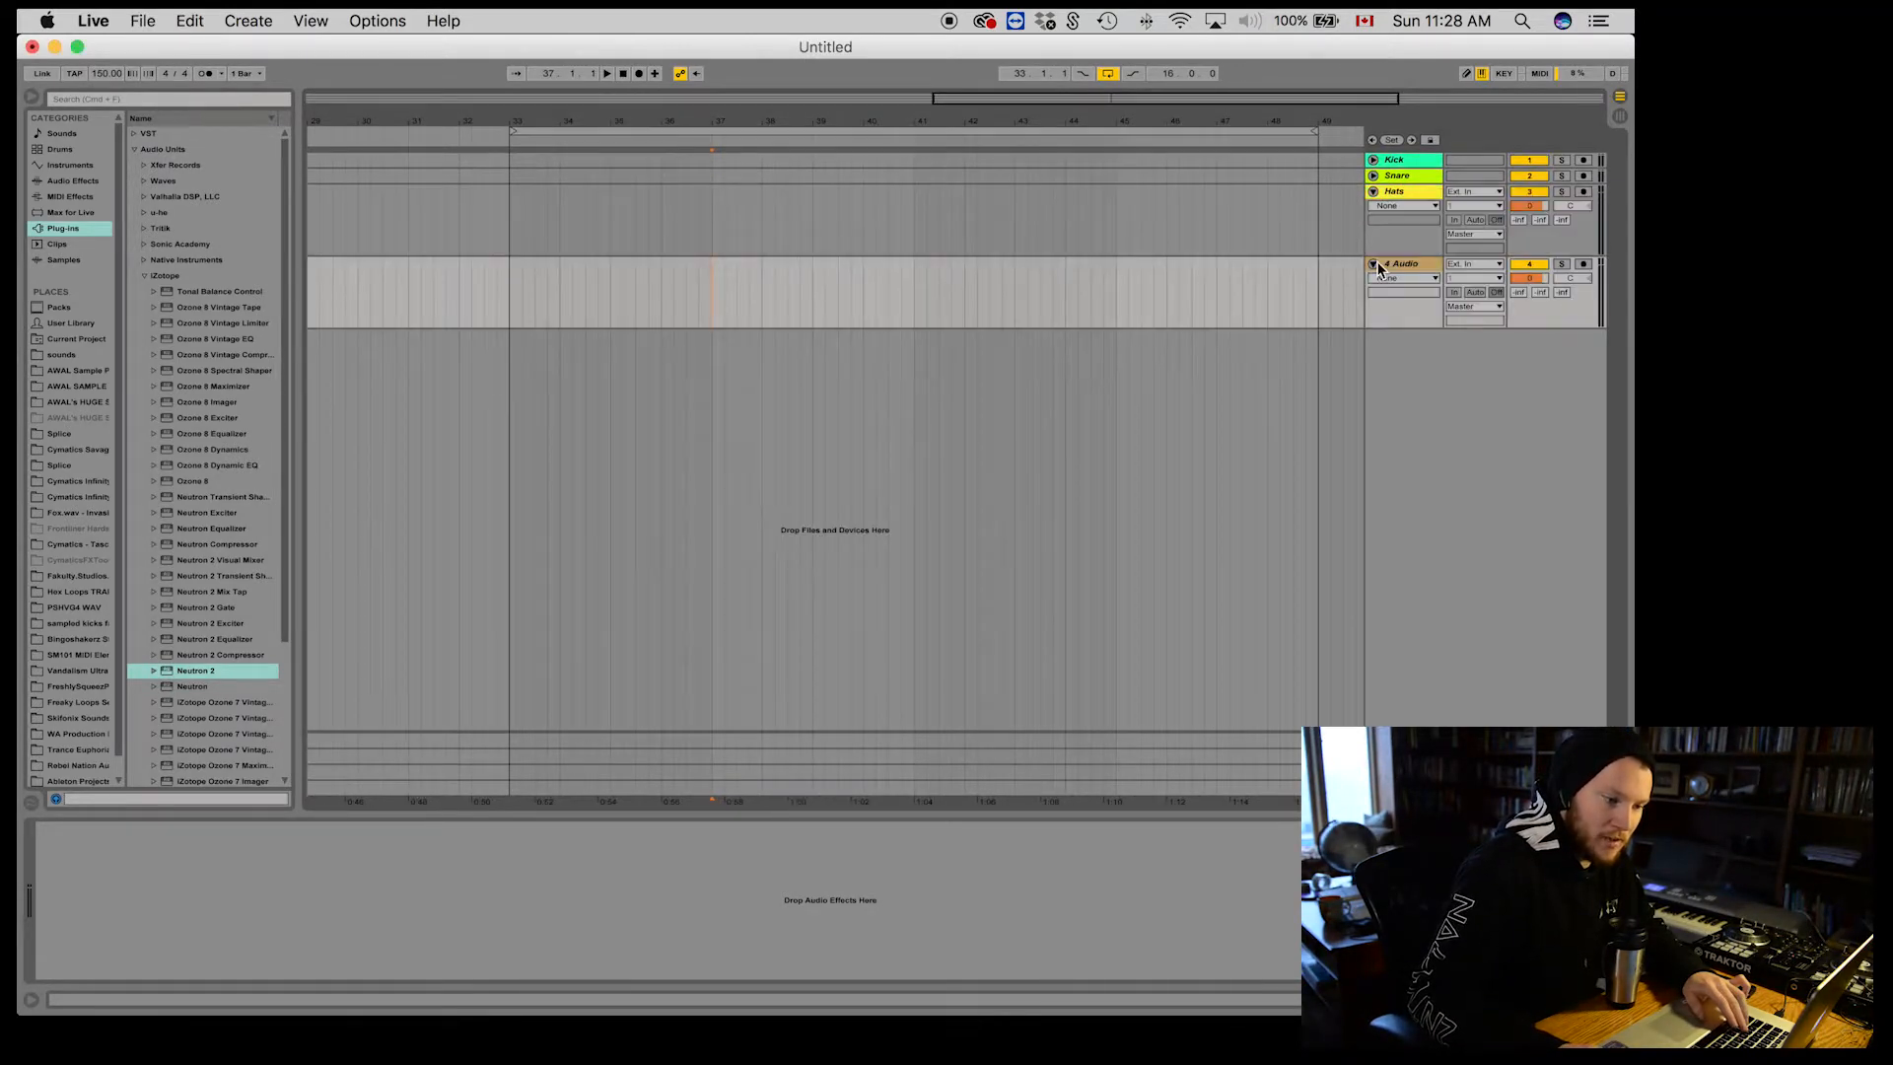
{"action": "key", "text": "super+r"}
{"action": "type", "text": "Crash"}
{"action": "key", "text": "Return"}
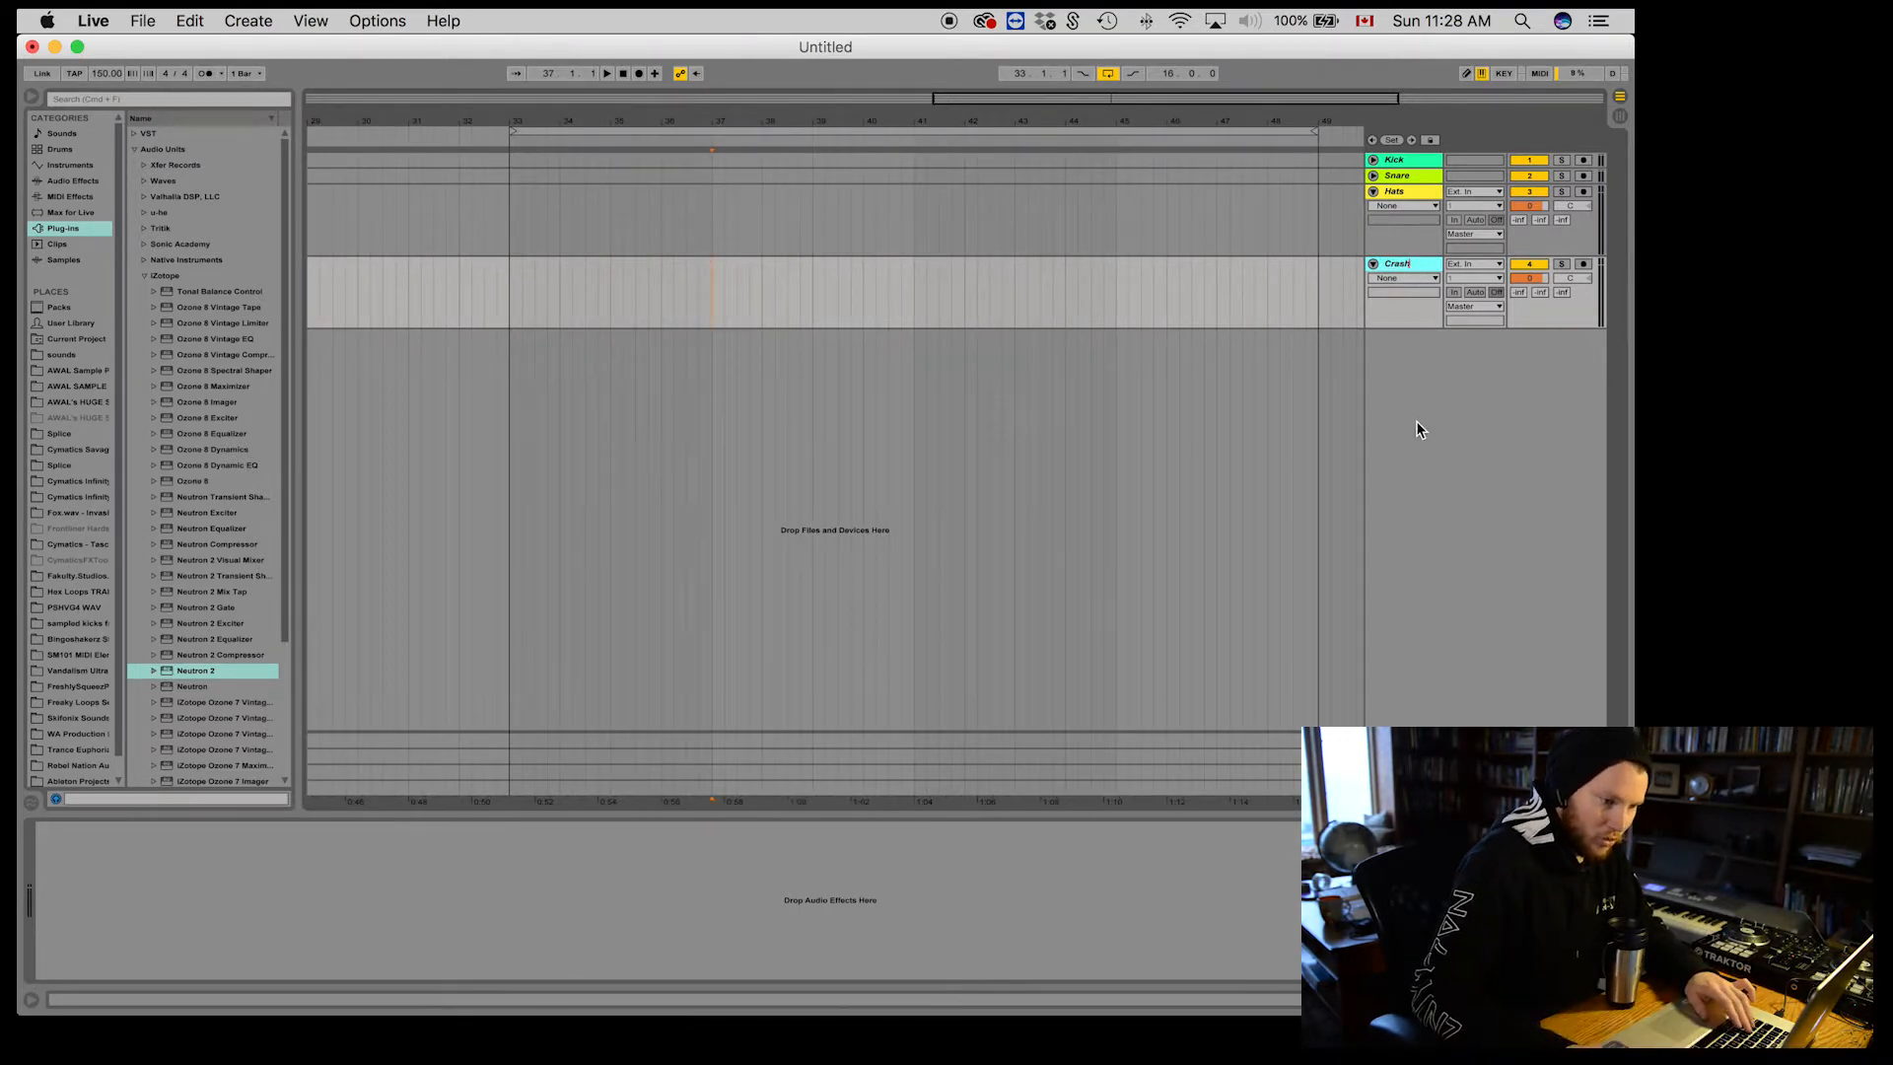
Step: Add an audio track below Crash and name it Highs
{"action": "right_click", "coordinate": [1429, 372]}
{"action": "left_click", "coordinate": [1435, 377]}
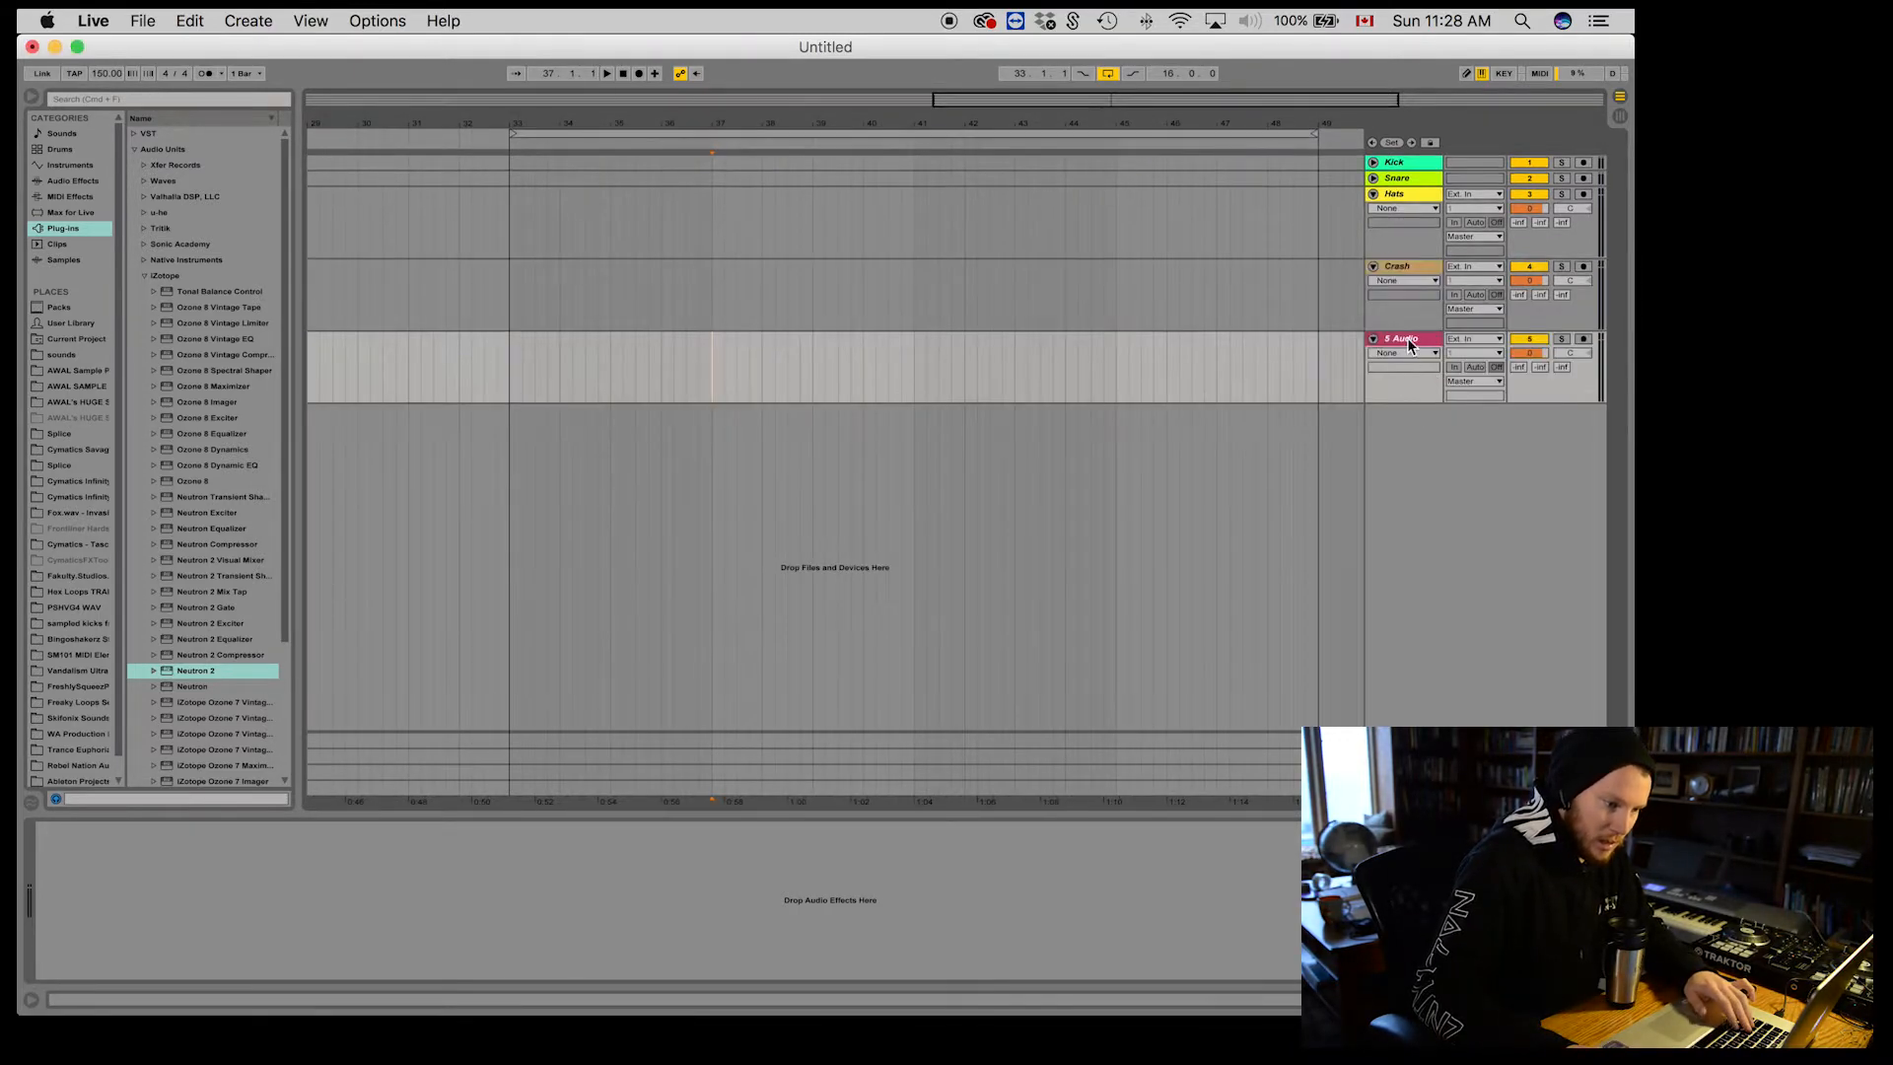
{"action": "left_click", "coordinate": [1406, 338]}
{"action": "key", "text": "super+r"}
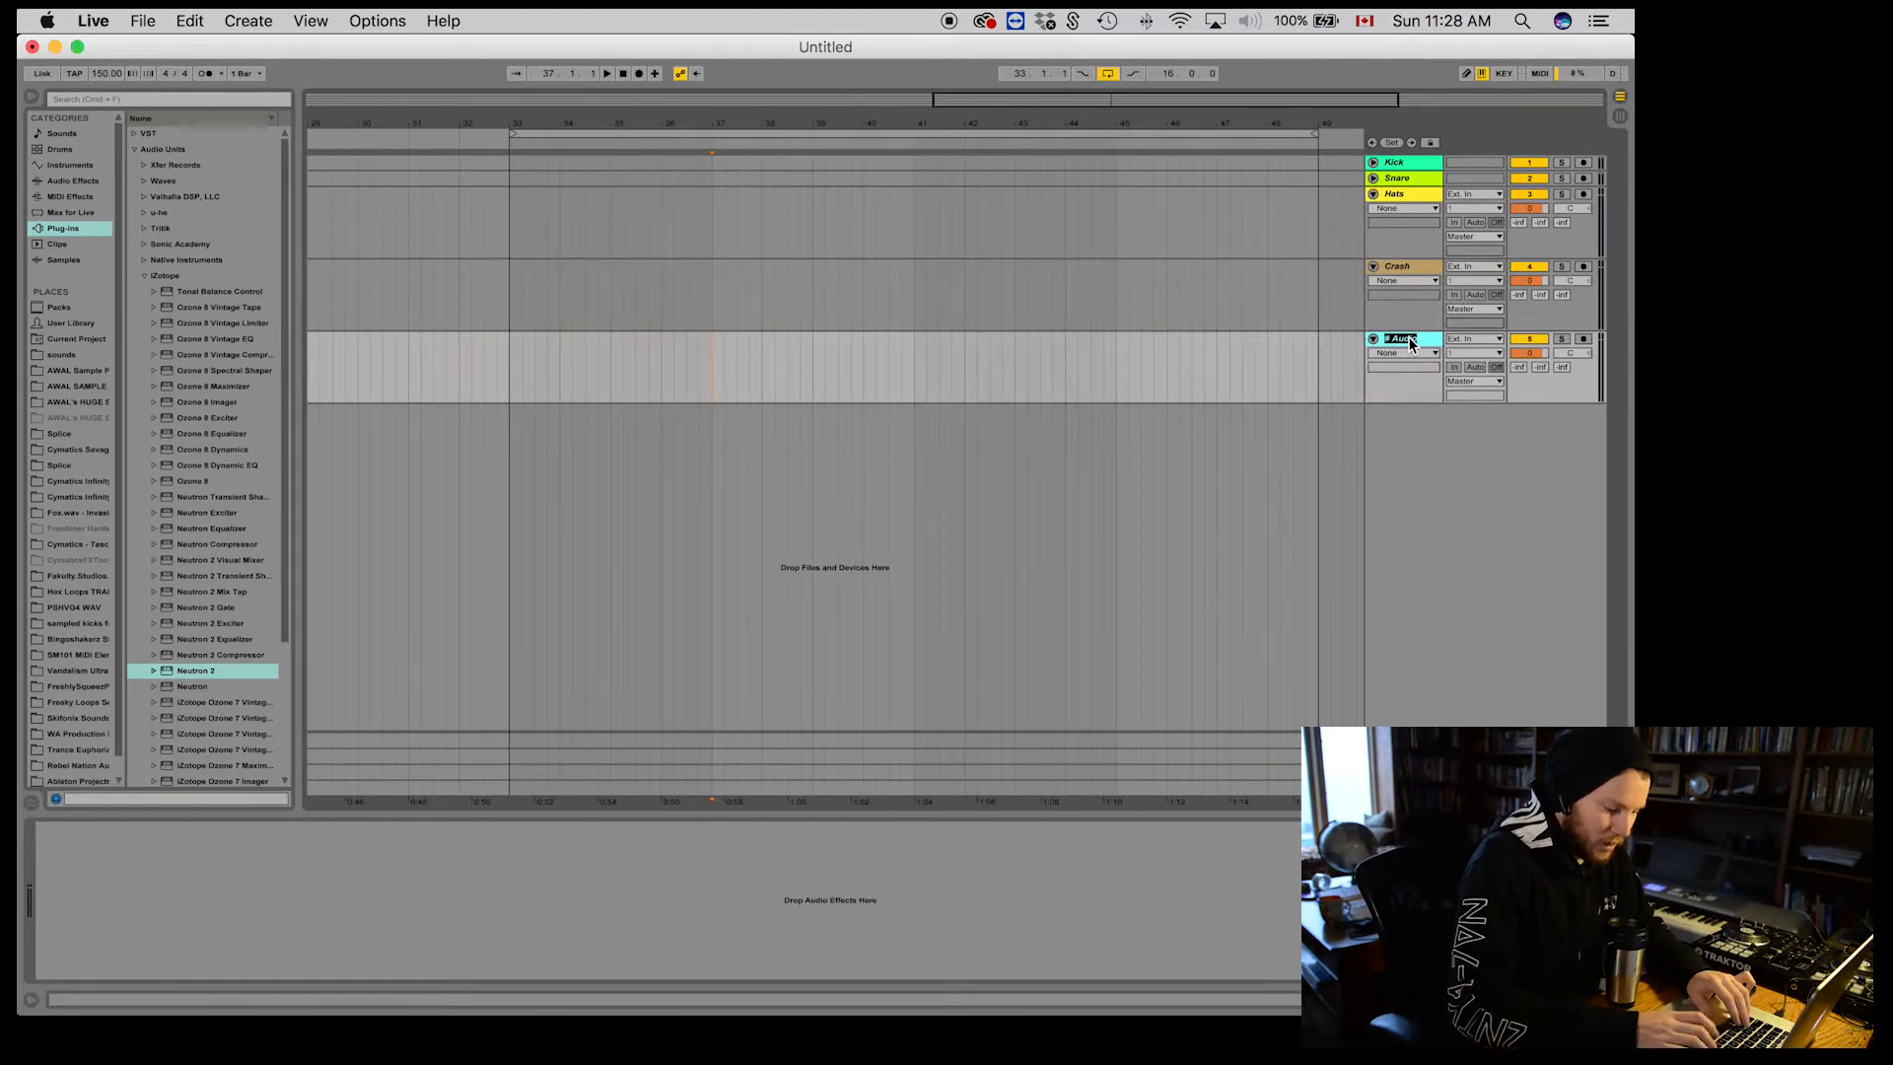
{"action": "type", "text": "Highs"}
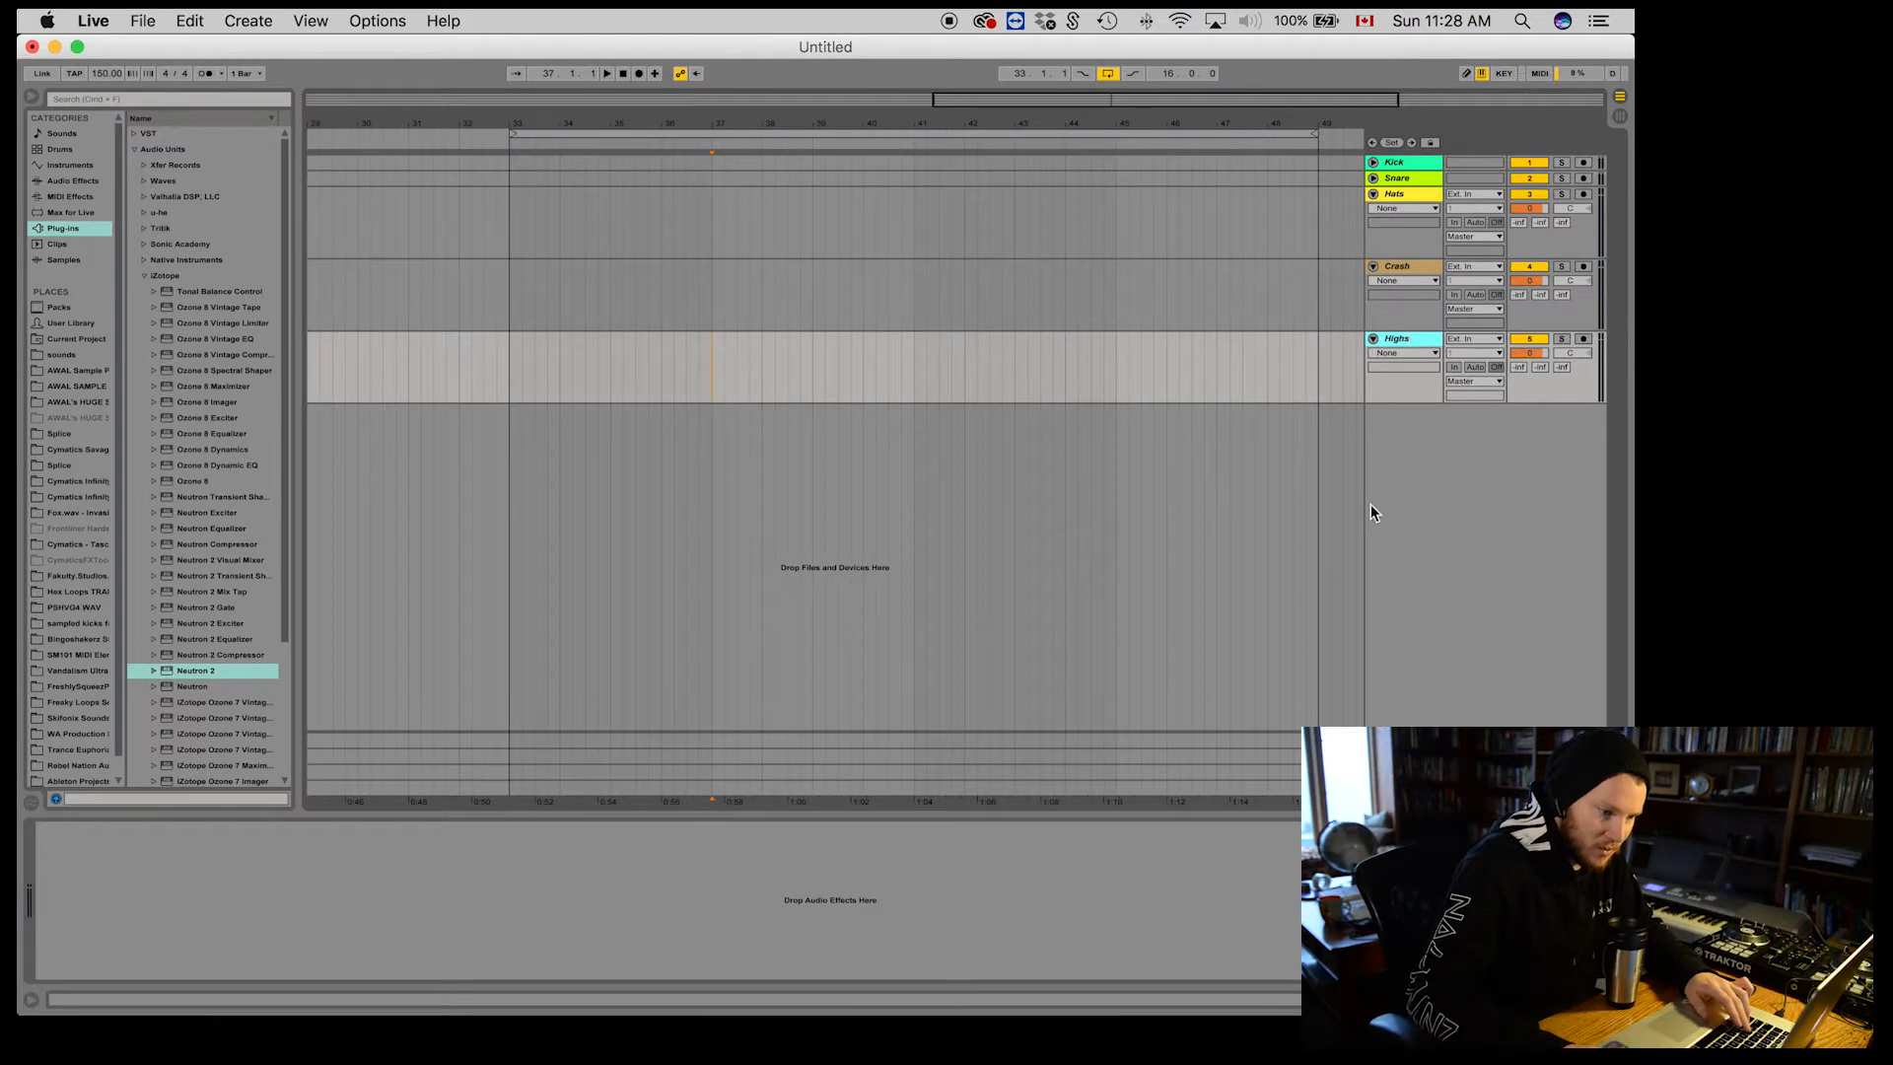
{"action": "key", "text": "Return"}
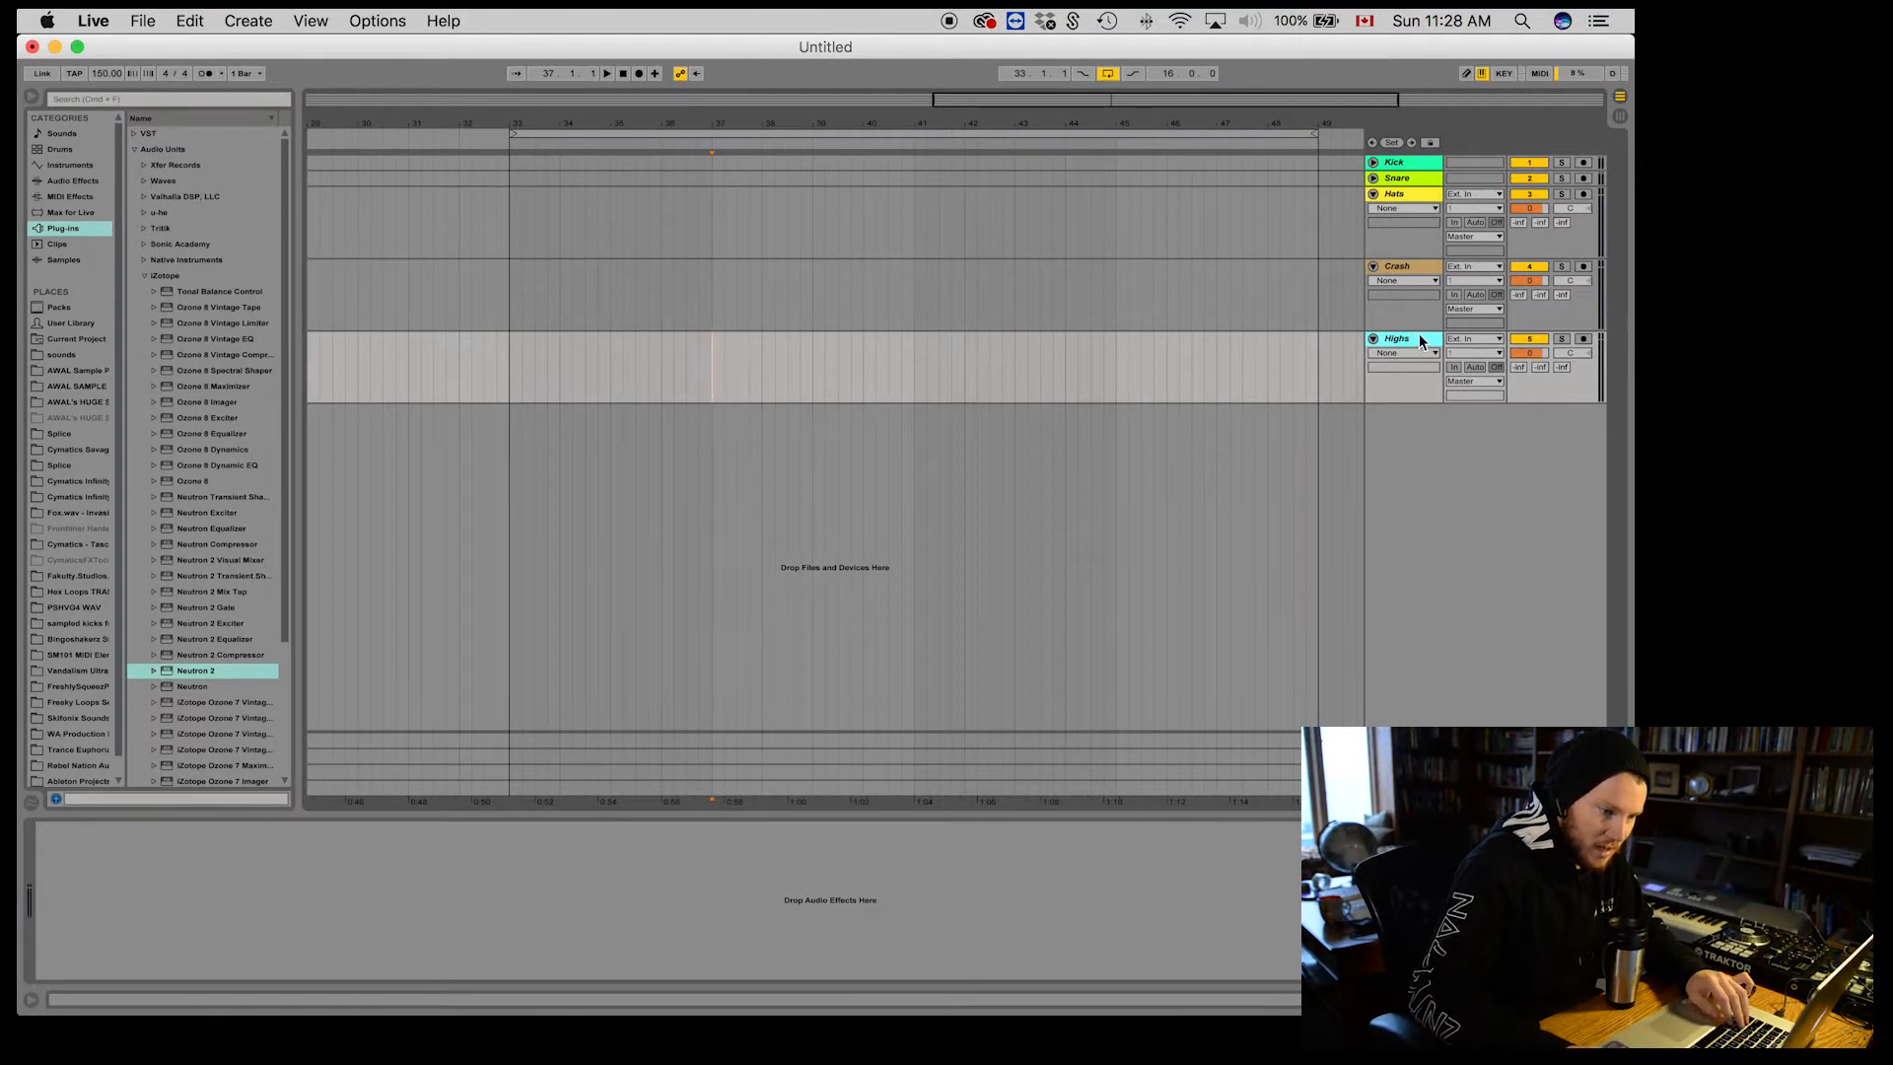
Step: Group the Hats, Crash and Highs tracks and name the group Highs
{"action": "left_click", "coordinate": [1412, 193]}
{"action": "right_click", "coordinate": [1413, 193]}
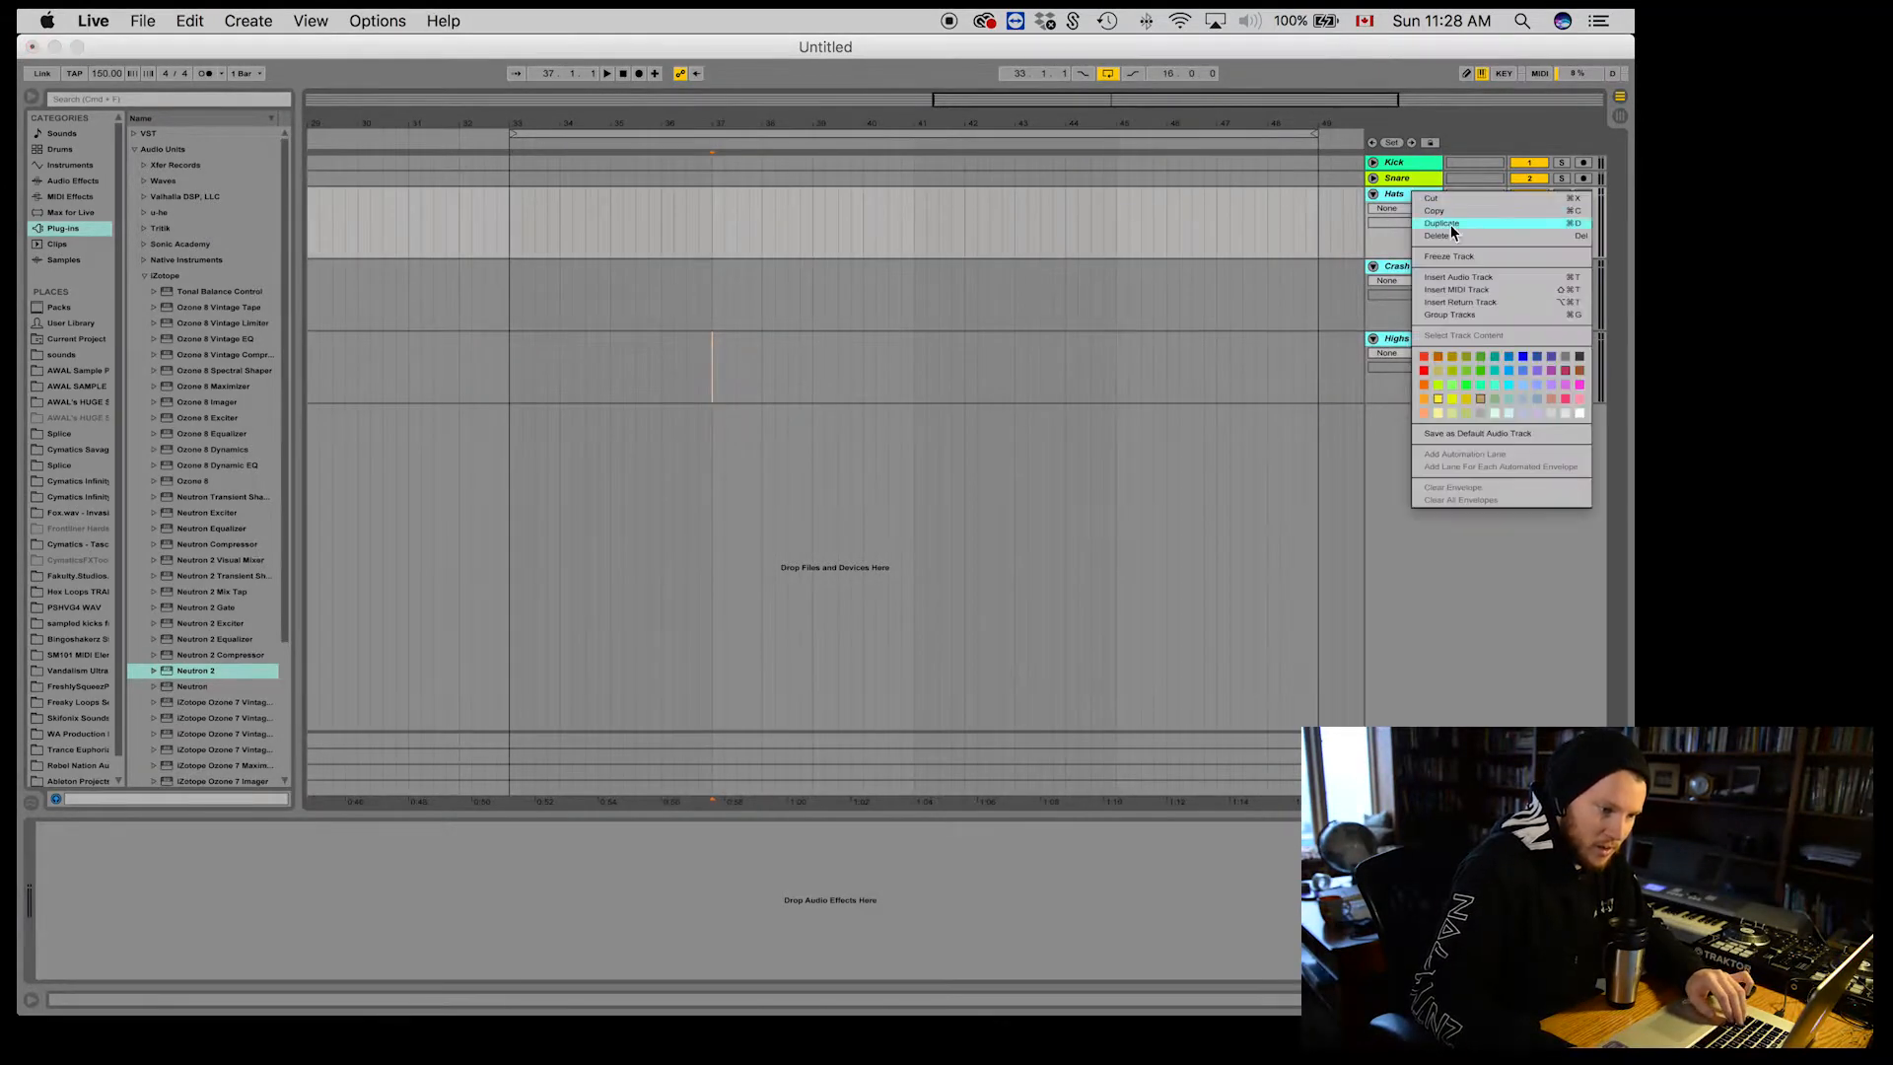
{"action": "left_click", "coordinate": [1449, 314]}
{"action": "key", "text": "super+r"}
{"action": "type", "text": "Highs"}
{"action": "key", "text": "Return"}
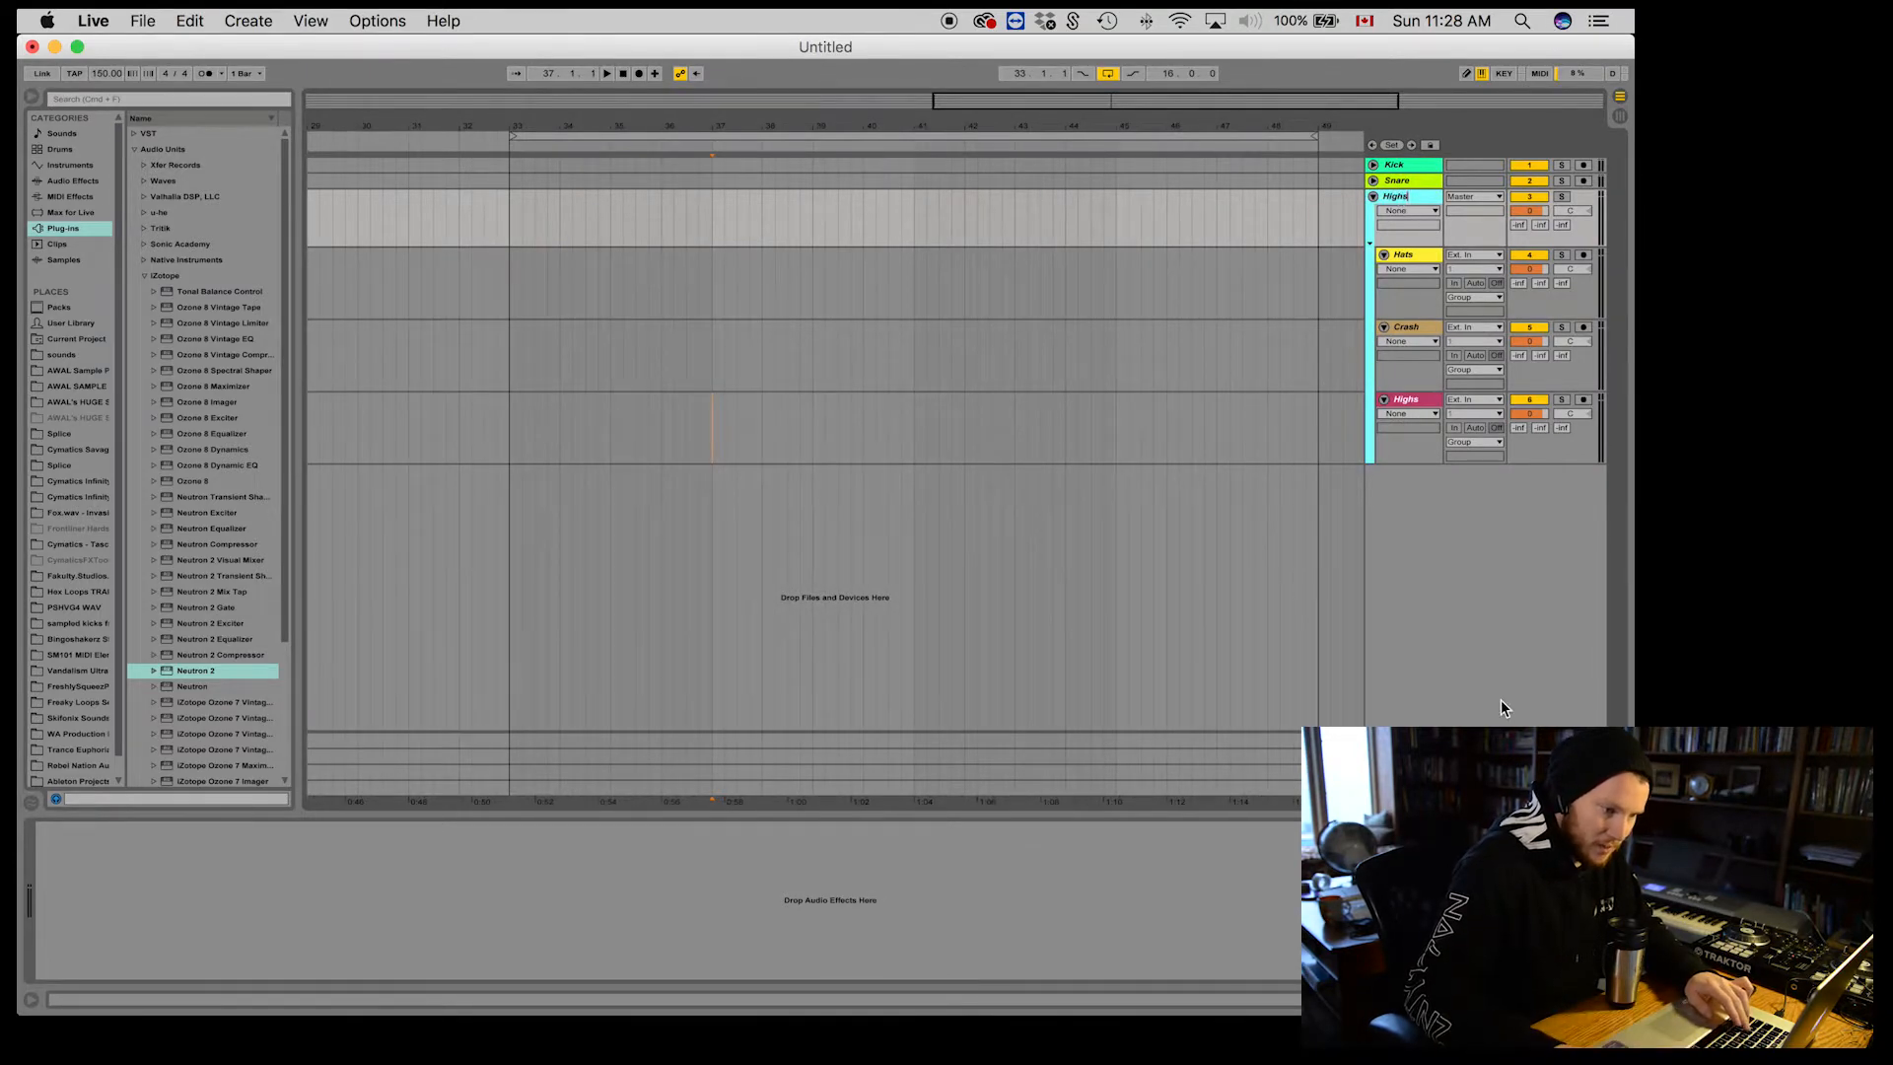
Step: Recolor the Hats track inside the Highs group lime green
{"action": "left_click", "coordinate": [1407, 334]}
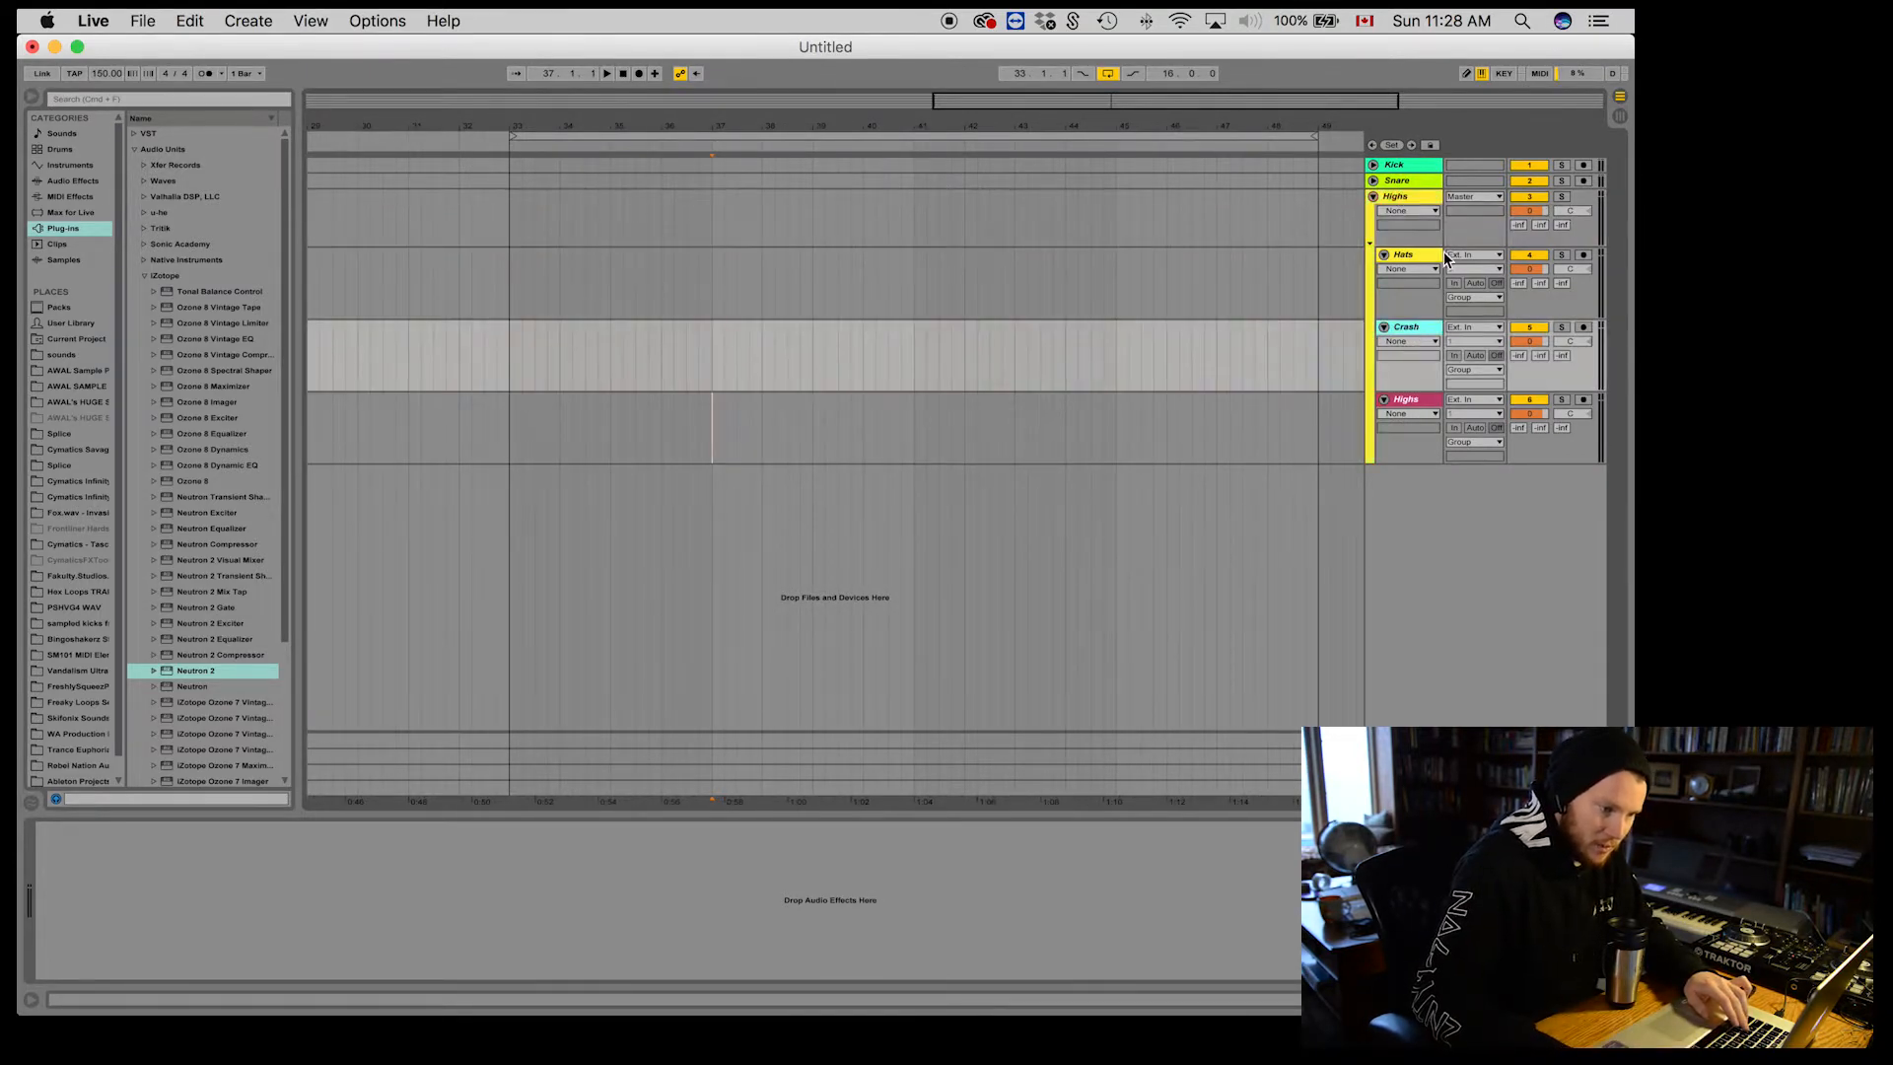
{"action": "right_click", "coordinate": [1428, 256]}
{"action": "left_click", "coordinate": [1472, 451]}
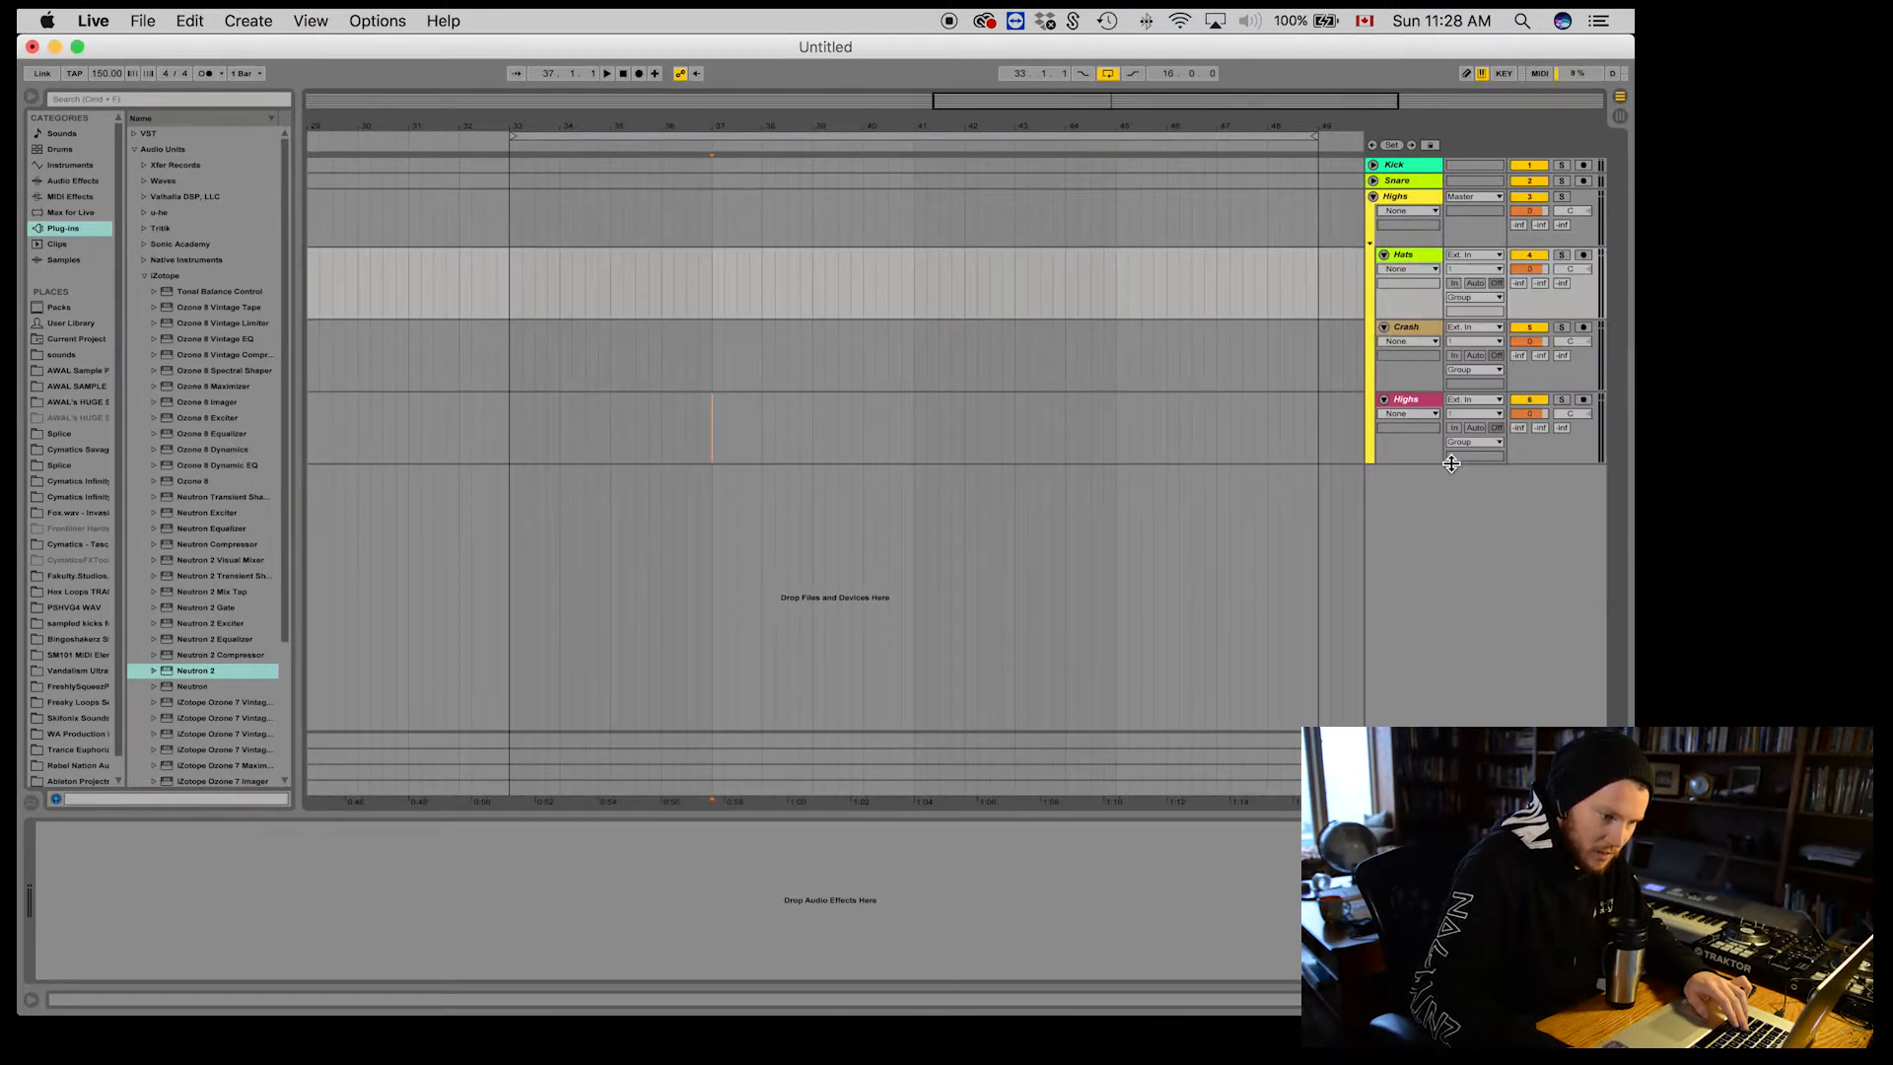
{"action": "left_click", "coordinate": [1410, 334]}
{"action": "right_click", "coordinate": [1419, 255]}
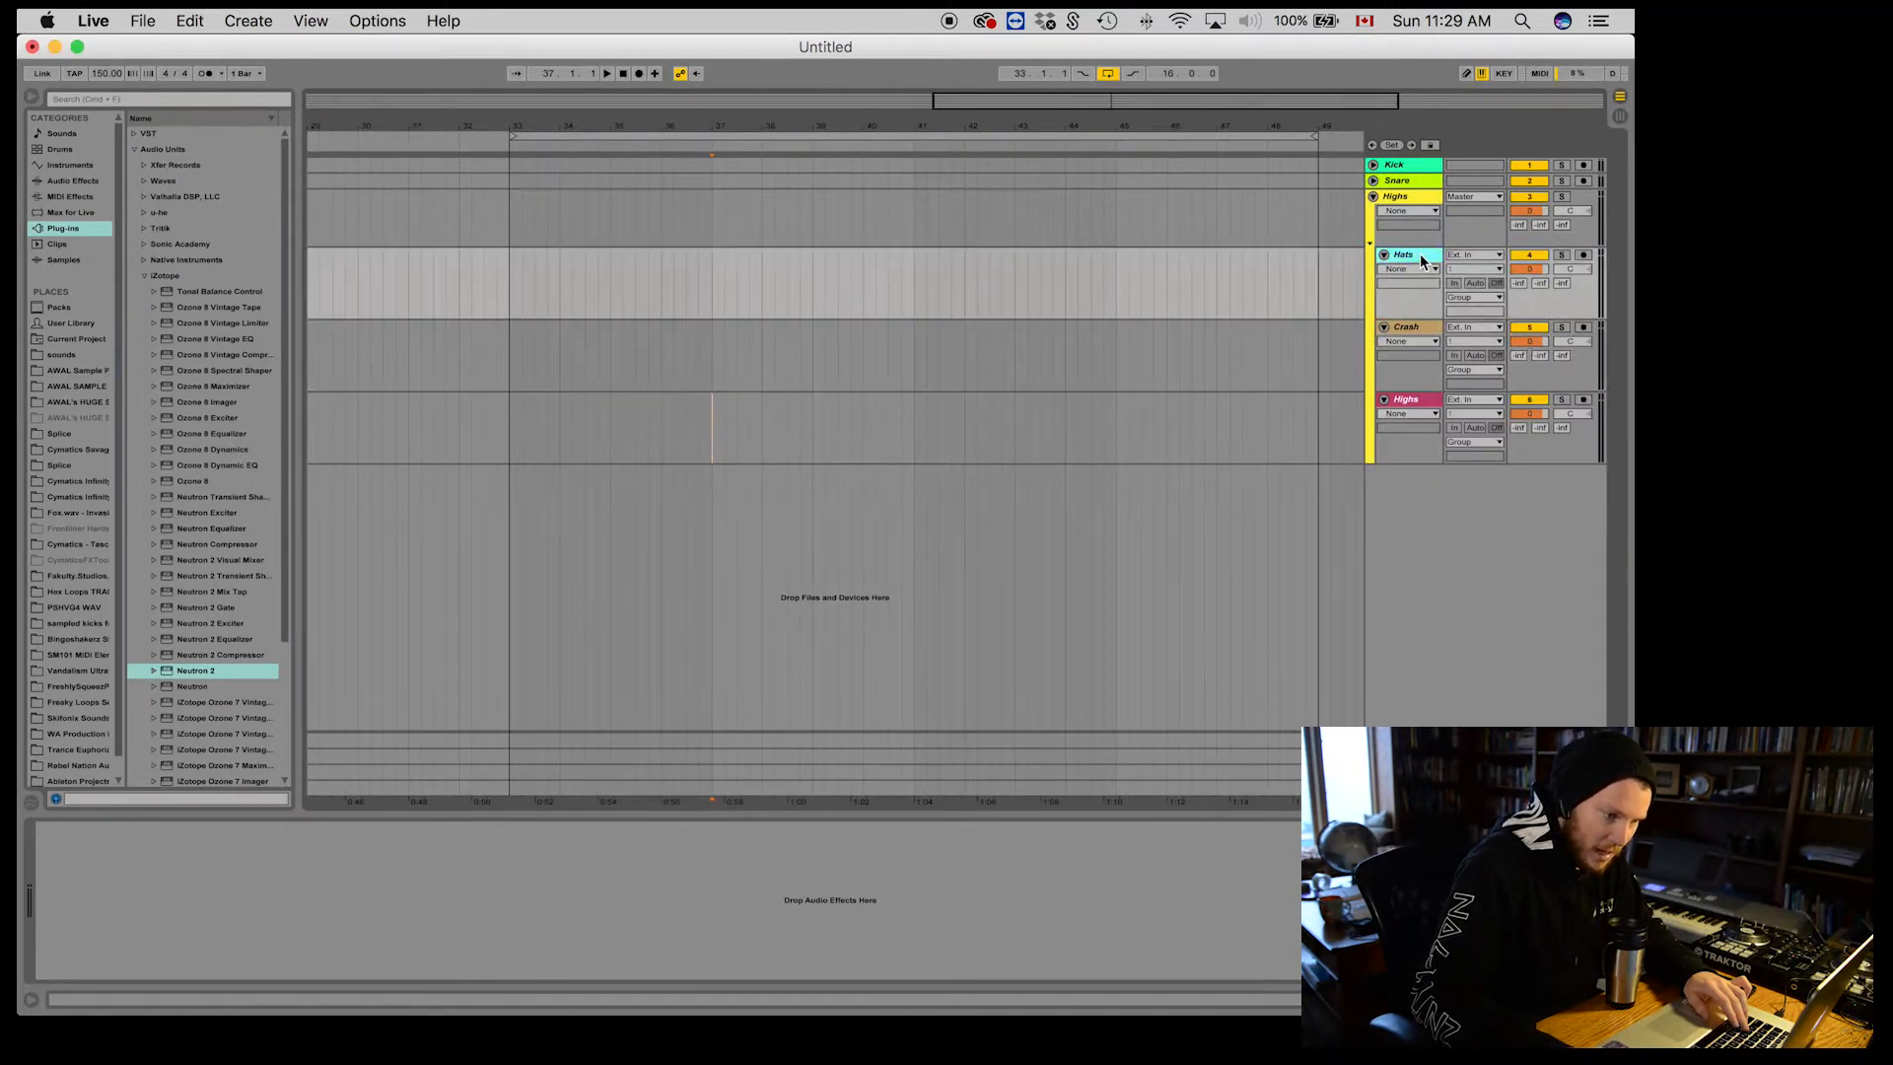
{"action": "left_click", "coordinate": [1498, 476]}
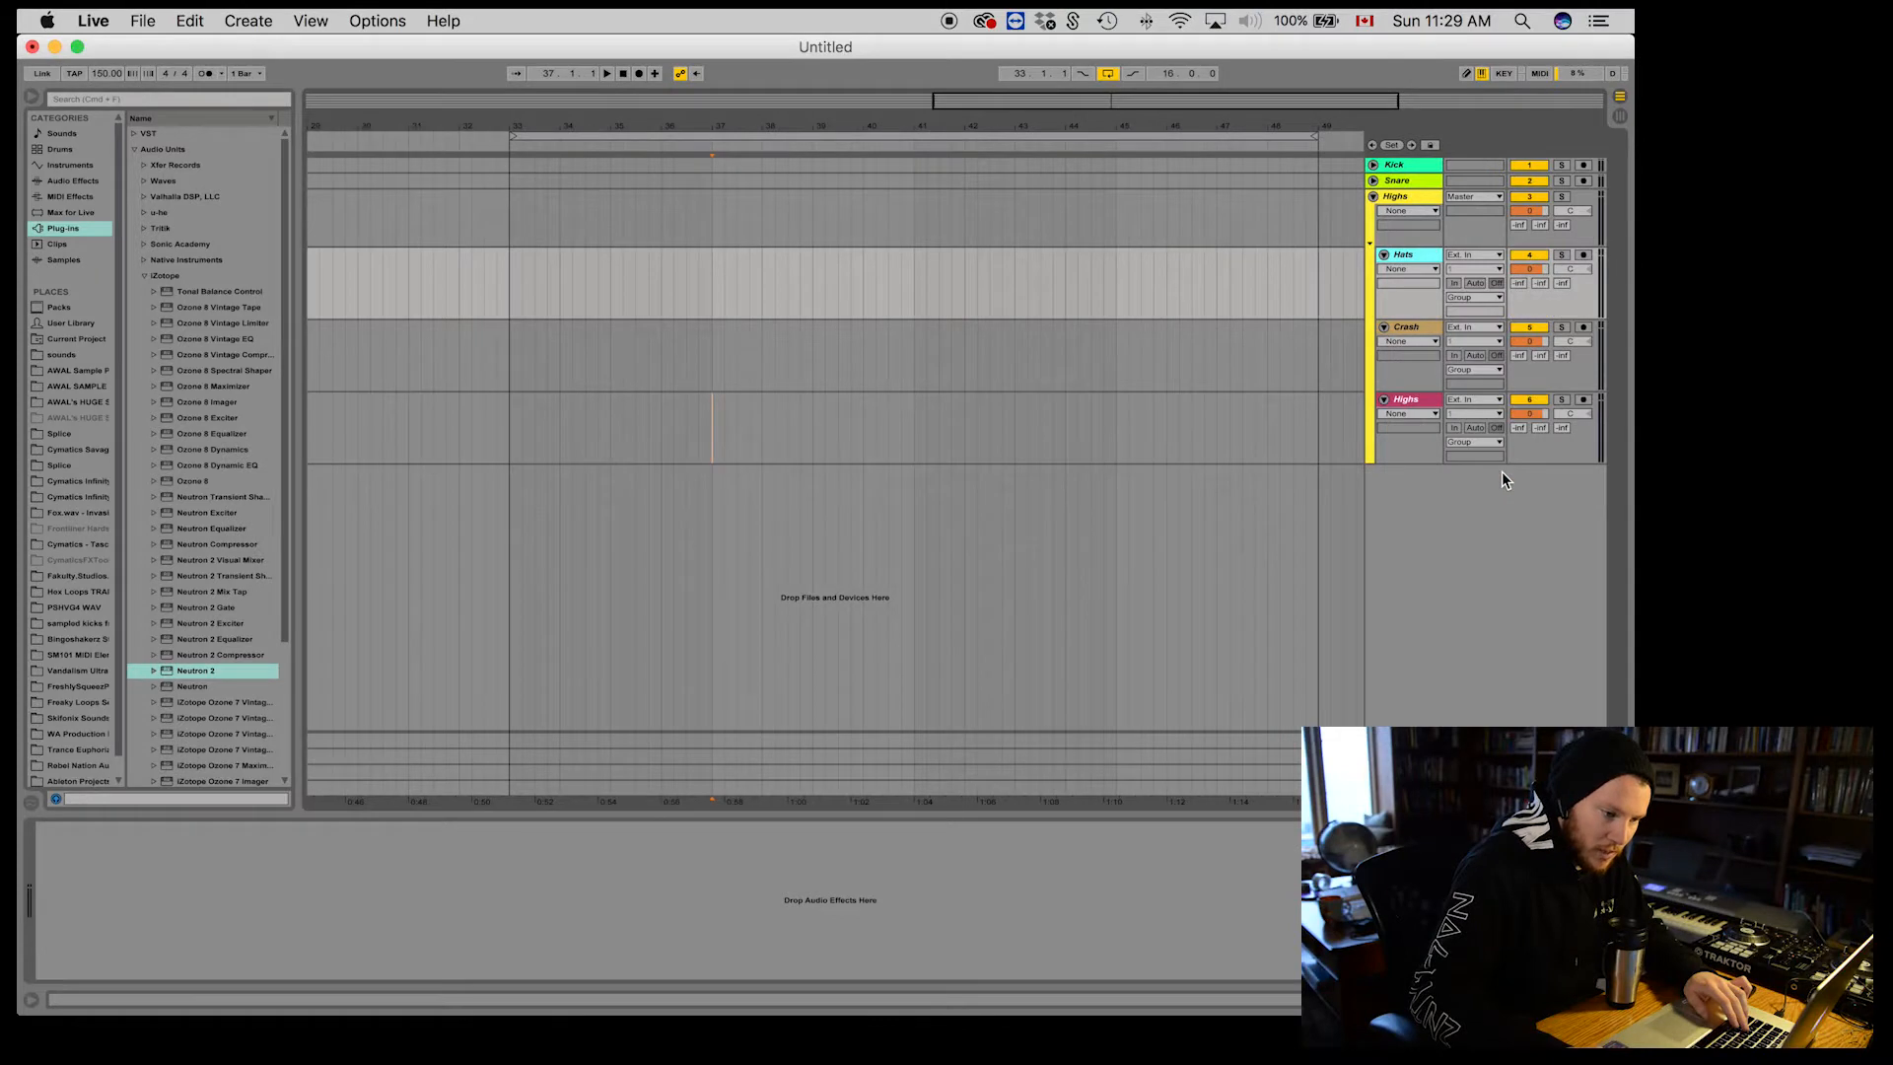
{"action": "left_click", "coordinate": [1435, 339]}
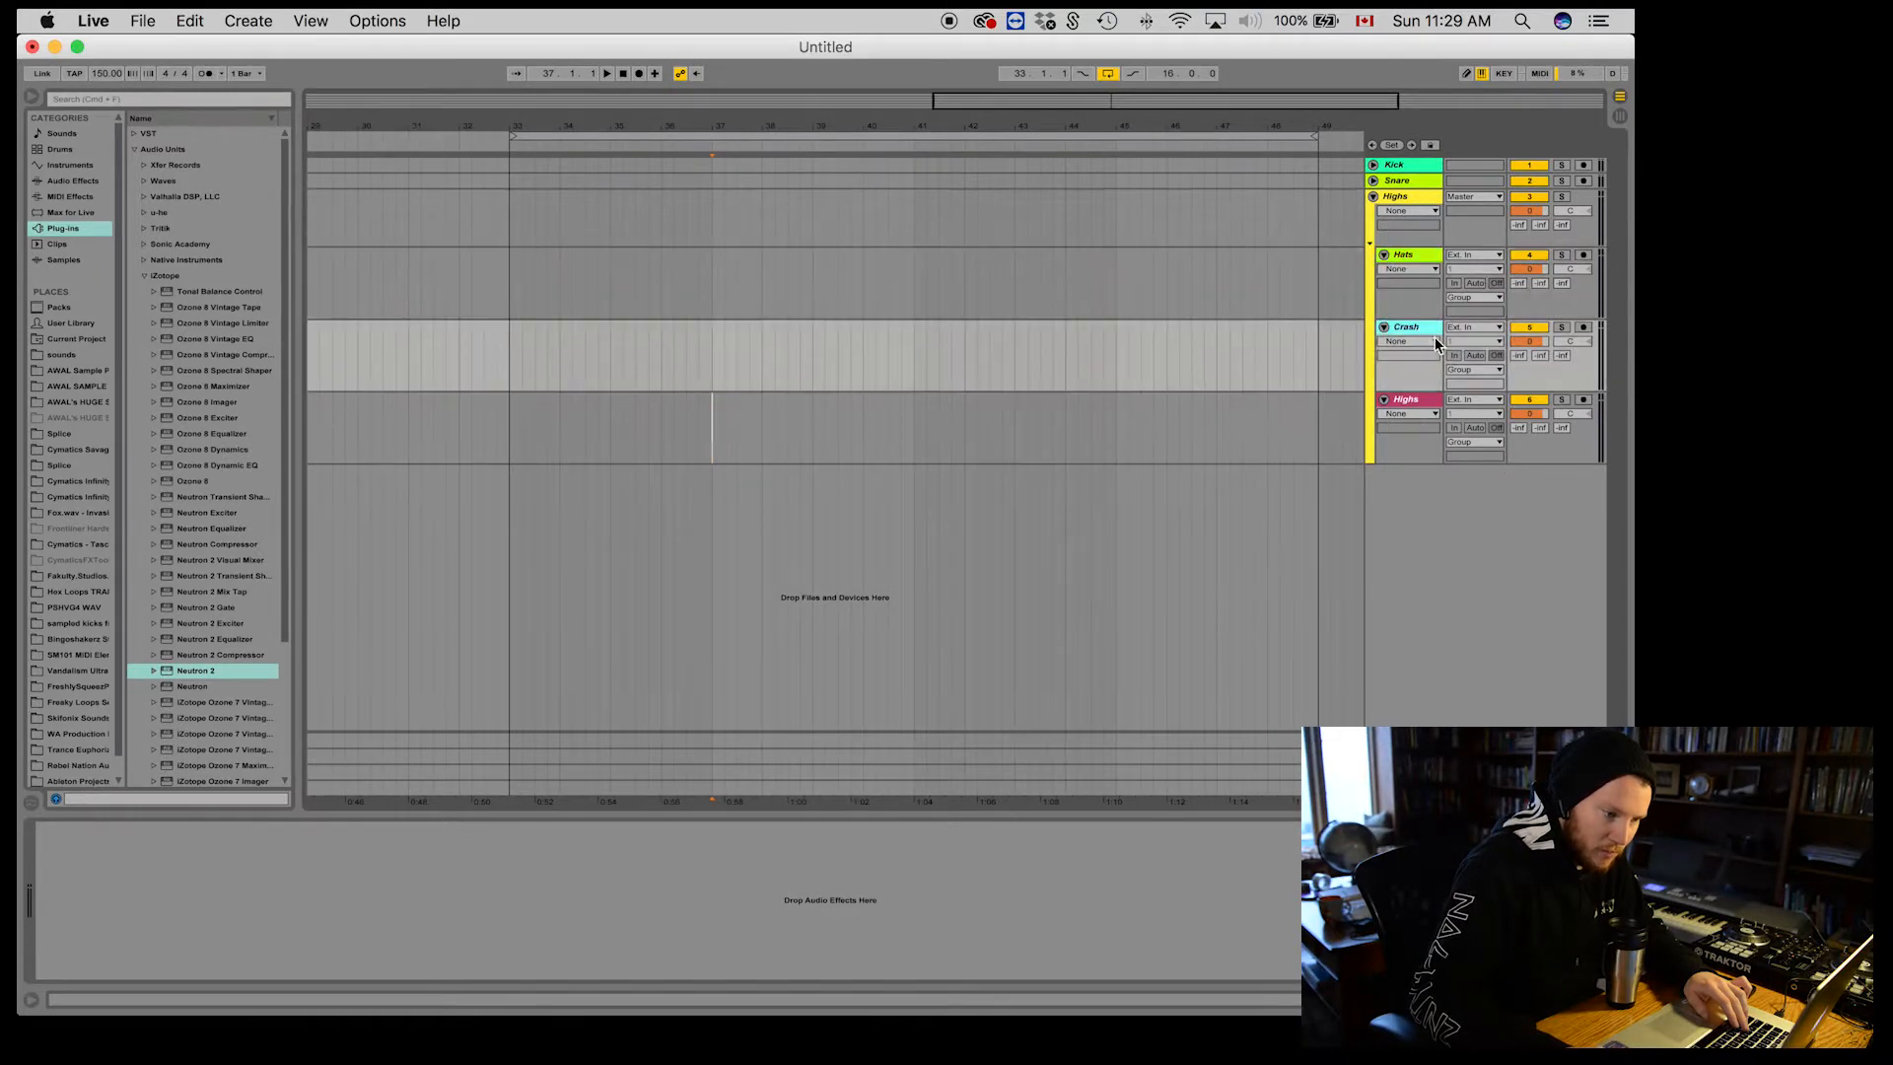
{"action": "left_click", "coordinate": [1429, 258]}
Step: Recolor the Highs group track blue and leave the group expanded
{"action": "left_click", "coordinate": [1398, 205]}
{"action": "right_click", "coordinate": [1407, 198]}
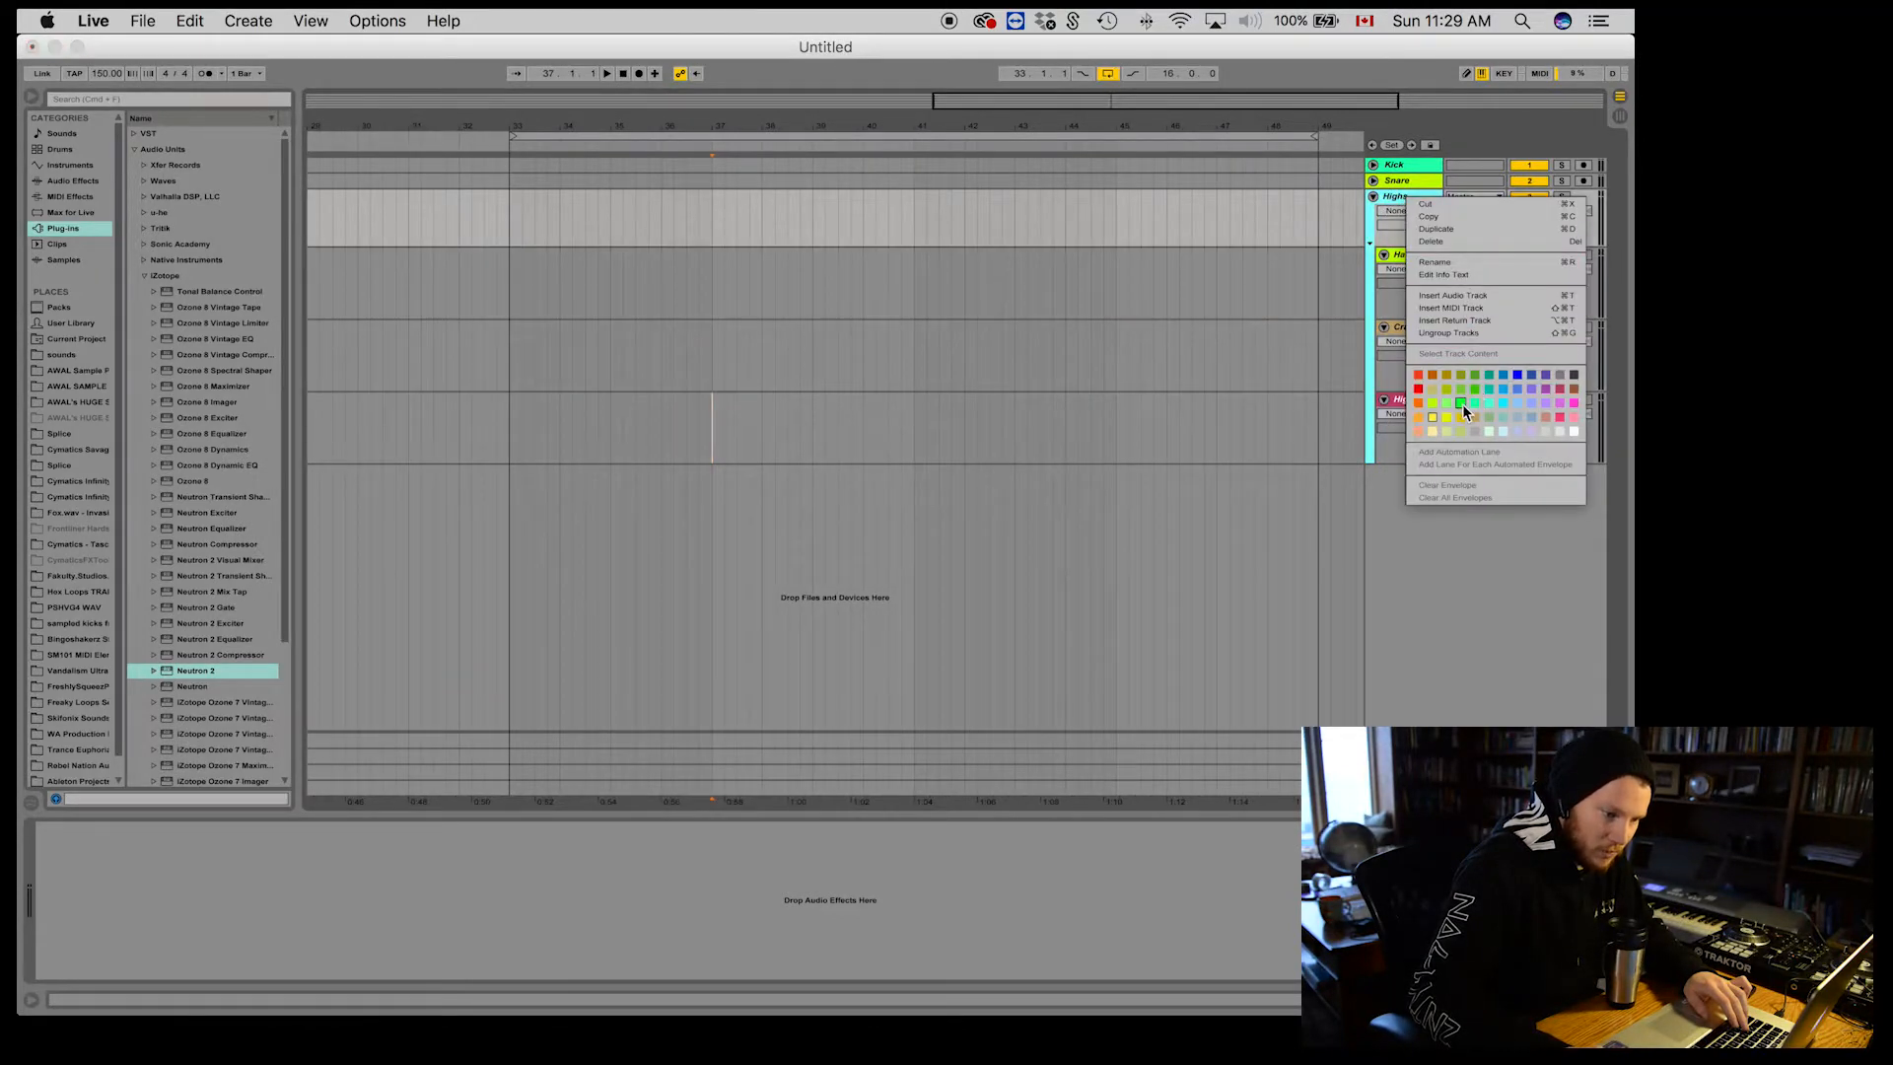
{"action": "left_click", "coordinate": [1491, 404]}
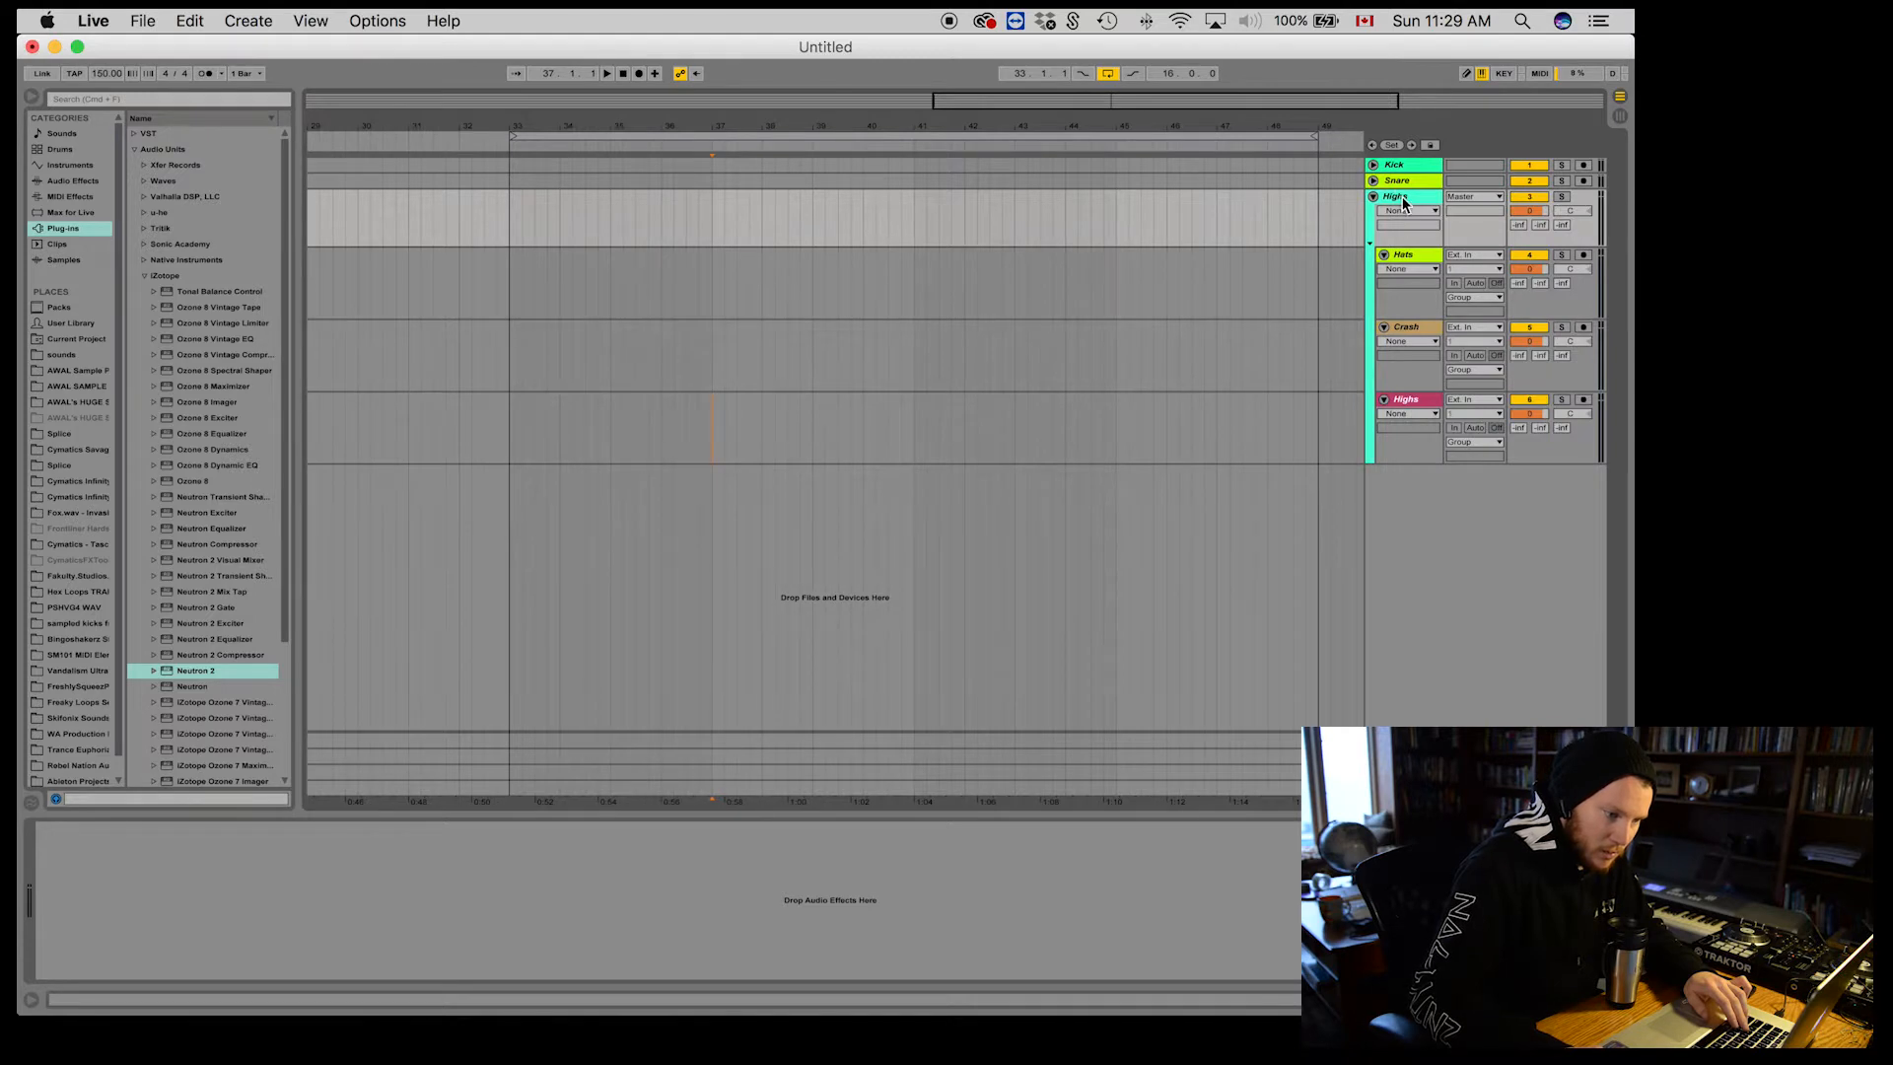
{"action": "right_click", "coordinate": [1404, 200]}
{"action": "left_click", "coordinate": [1499, 391]}
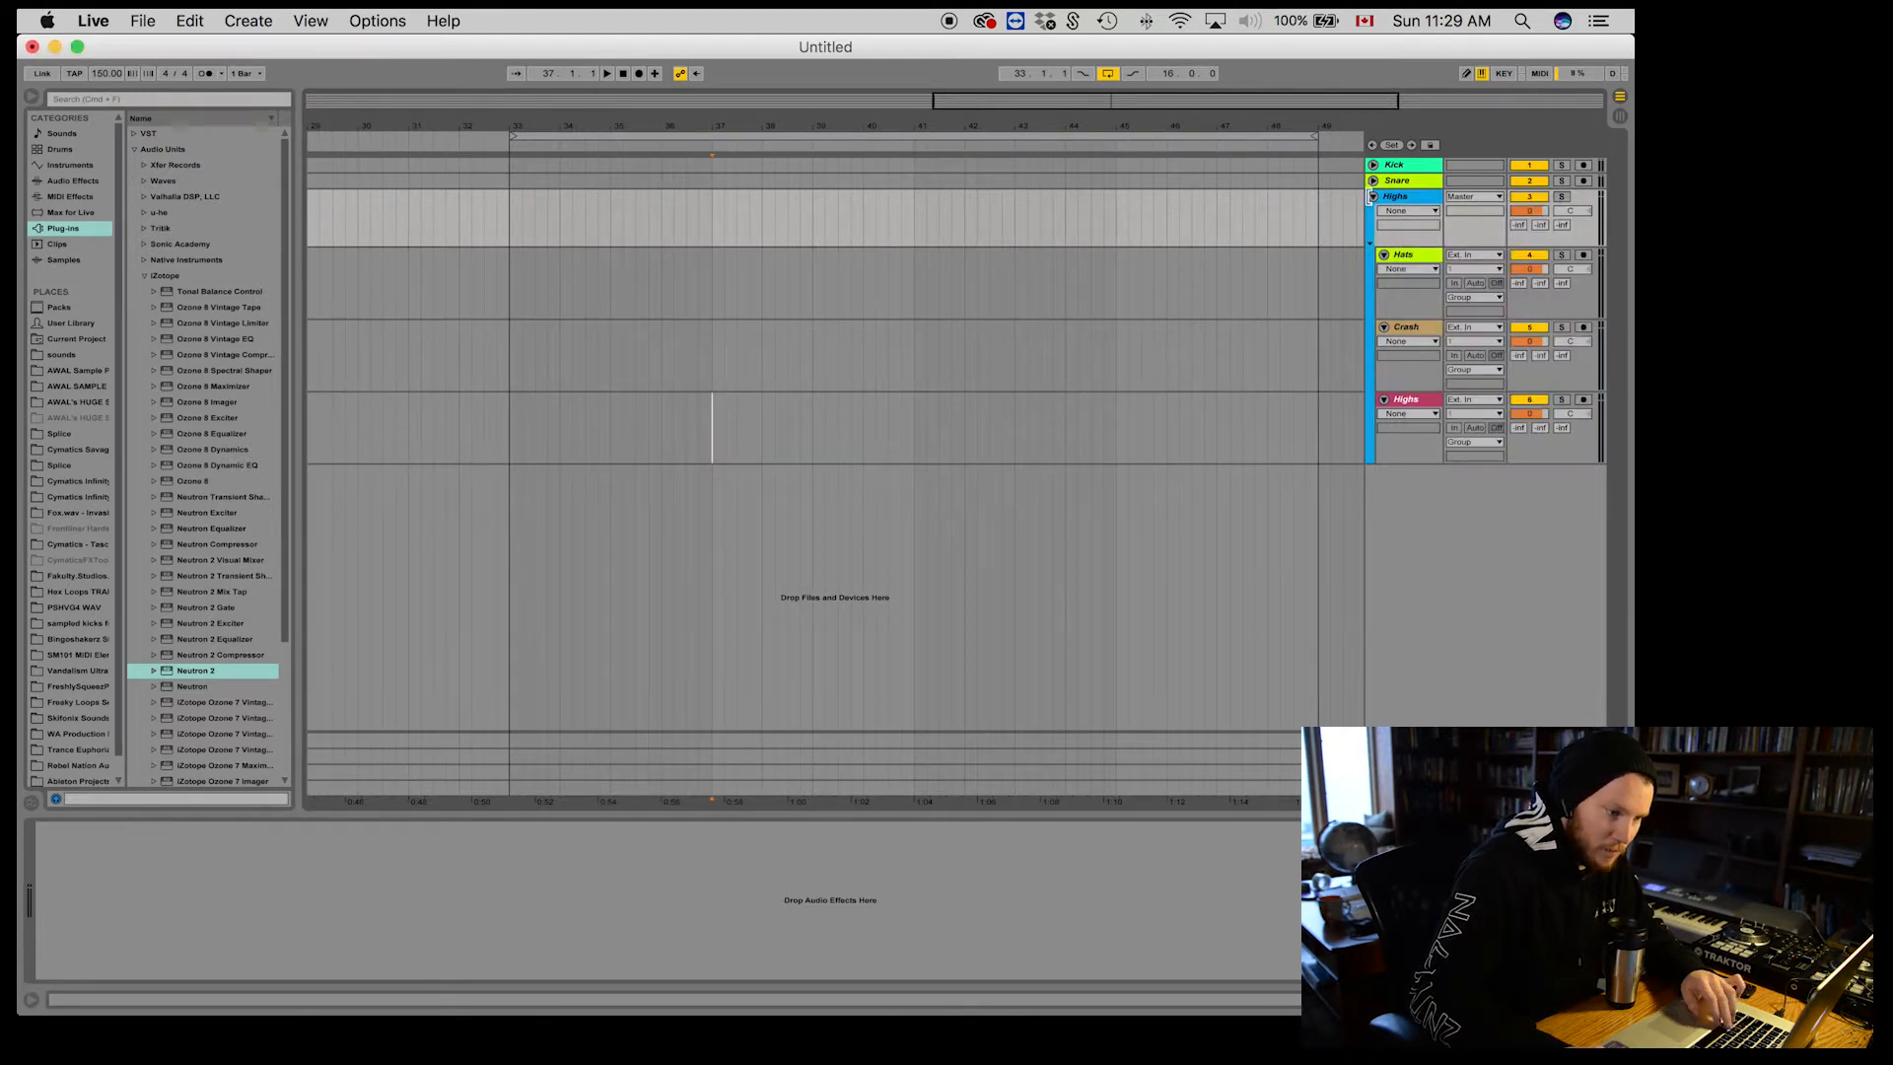
{"action": "left_click", "coordinate": [1374, 198]}
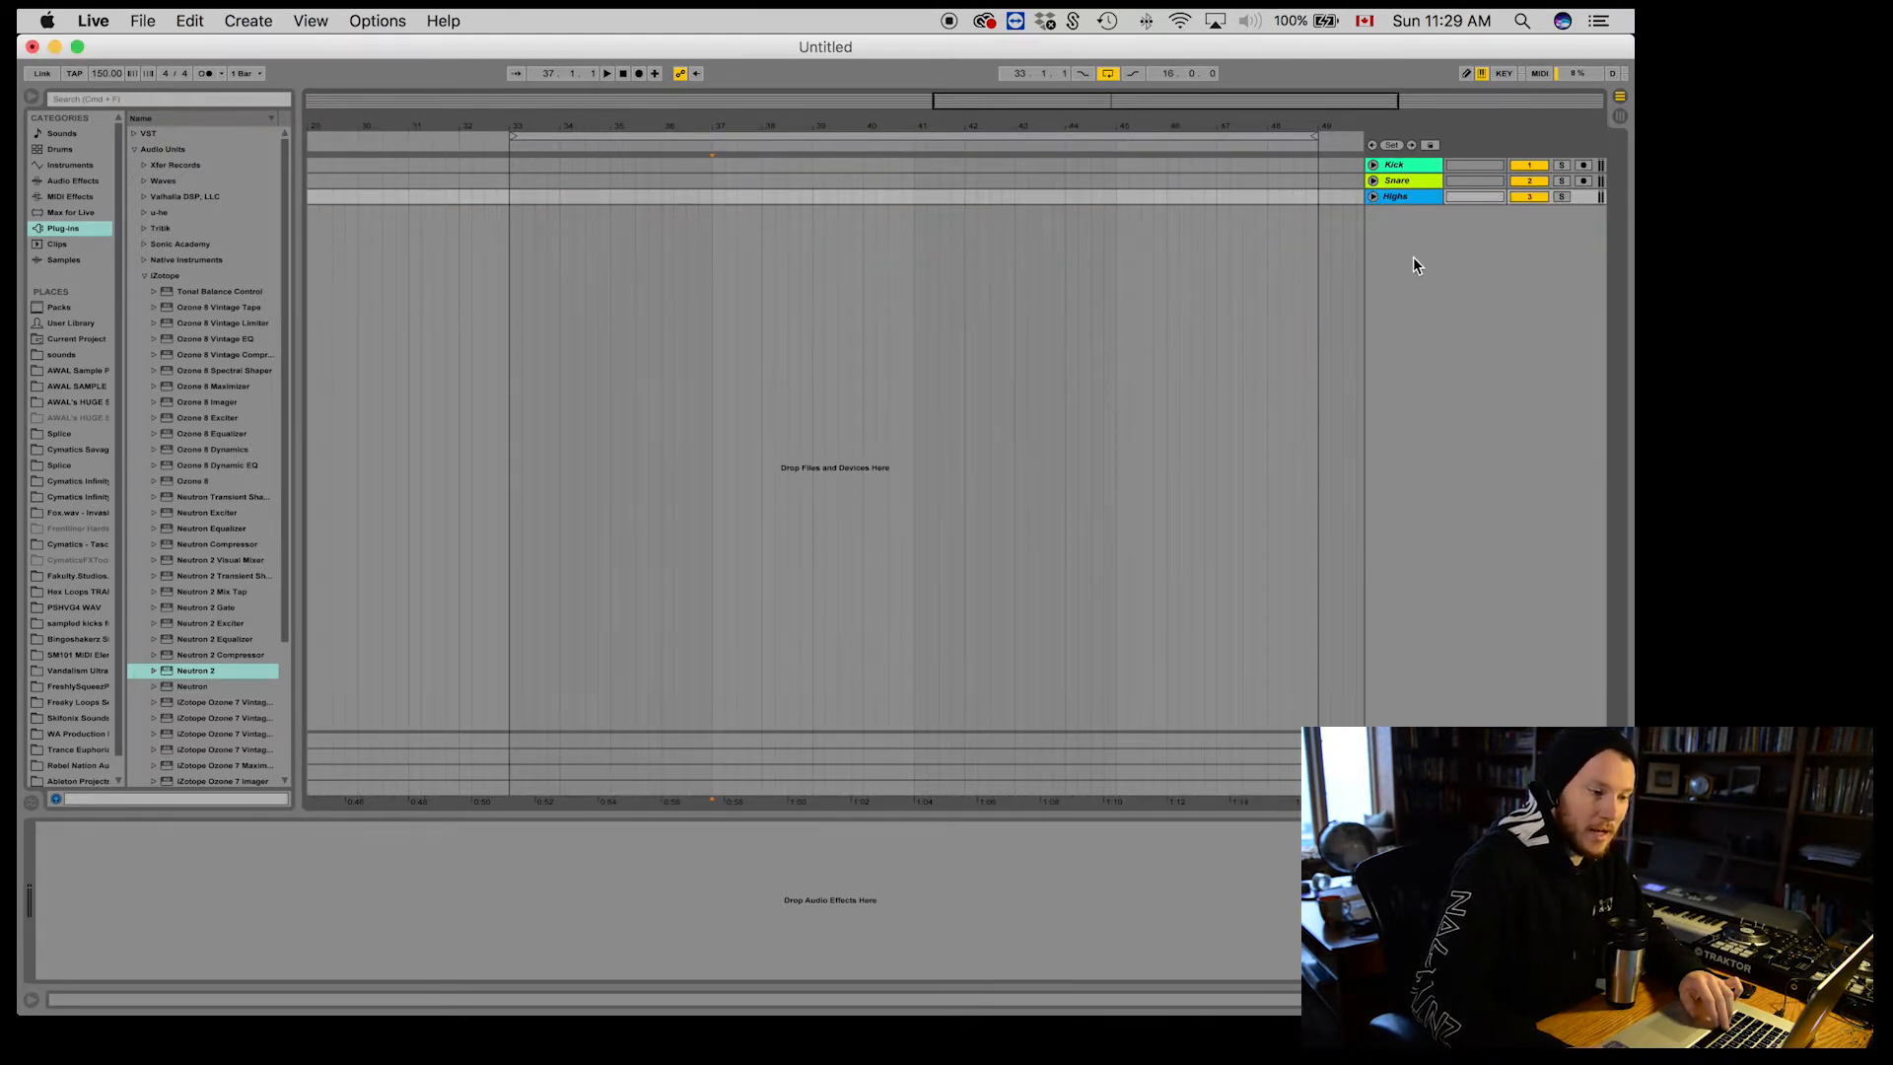
{"action": "left_click", "coordinate": [1373, 197]}
{"action": "key", "text": "super+z"}
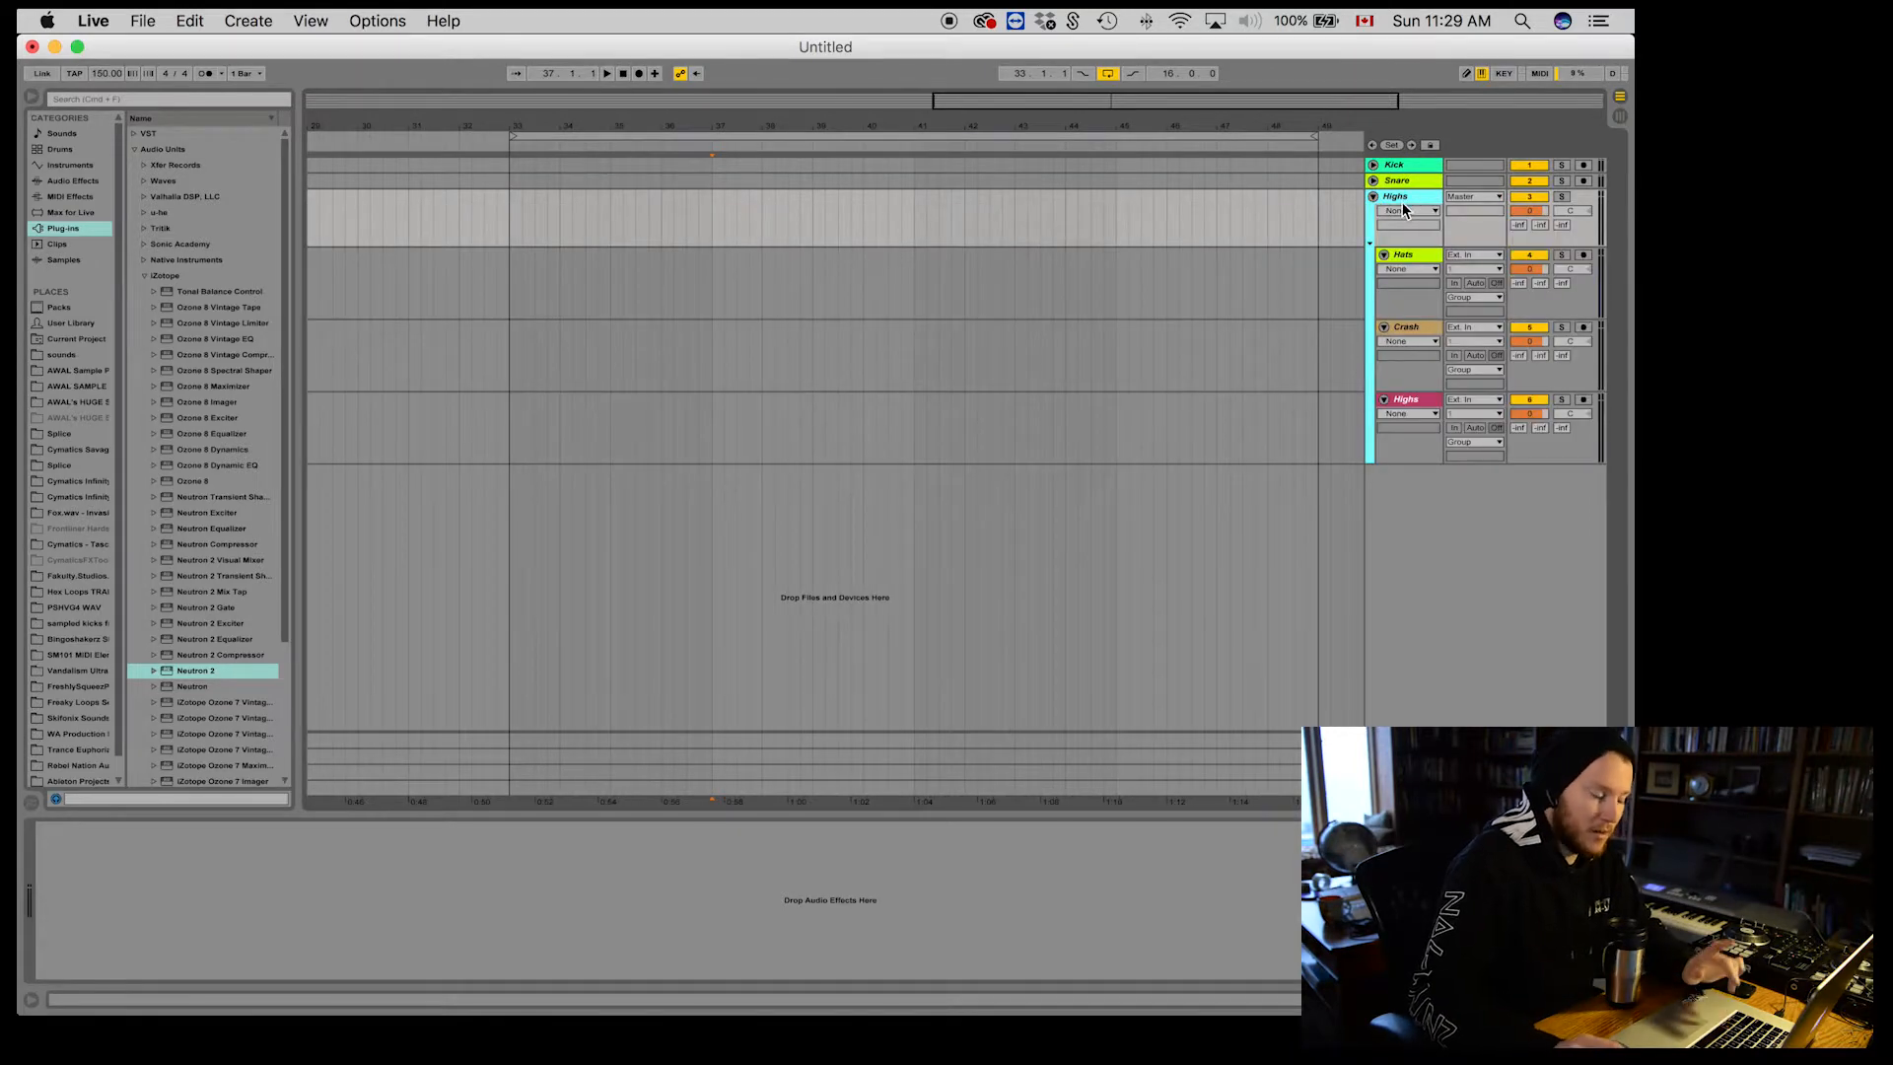
Step: Add EQ Eight to the Highs group and set its first band as a low cut at about 440 Hz
{"action": "left_click", "coordinate": [54, 180]}
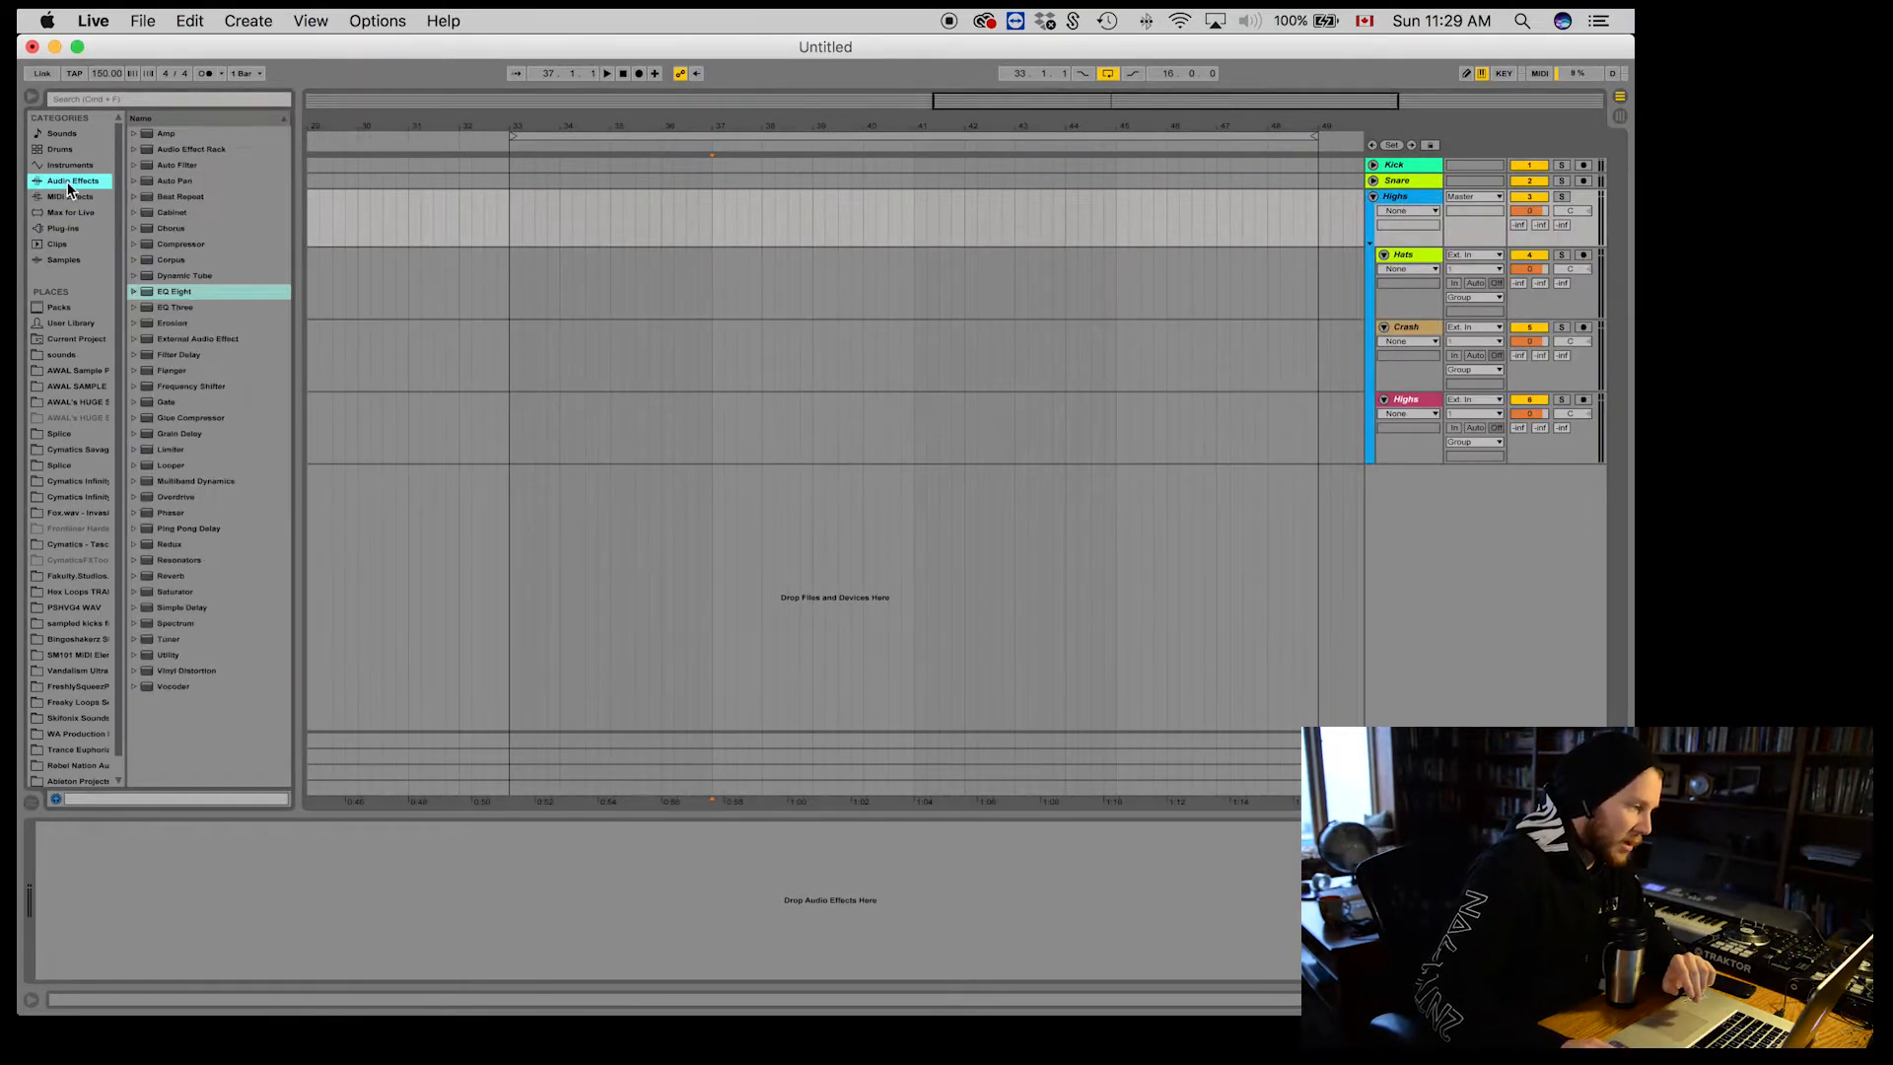
{"action": "double_click", "coordinate": [161, 294]}
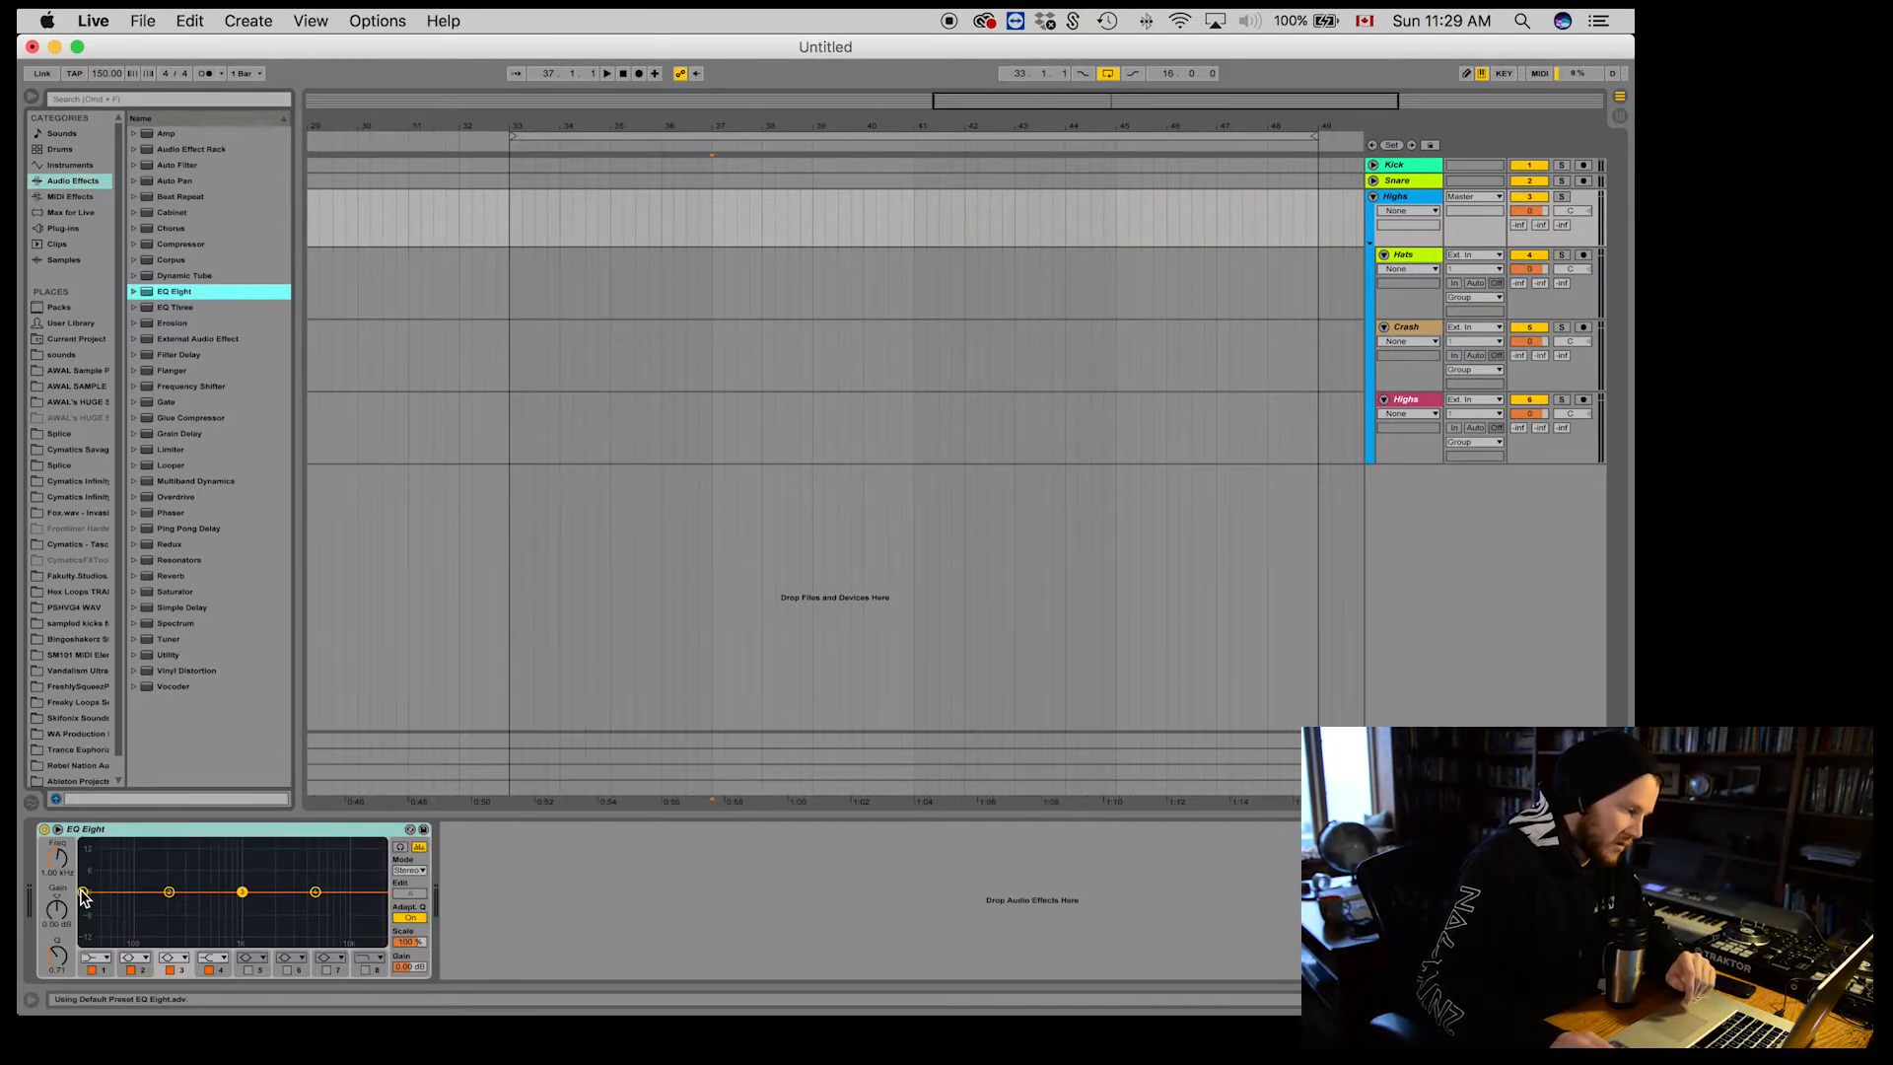
{"action": "left_click", "coordinate": [99, 957]}
{"action": "left_click", "coordinate": [93, 875]}
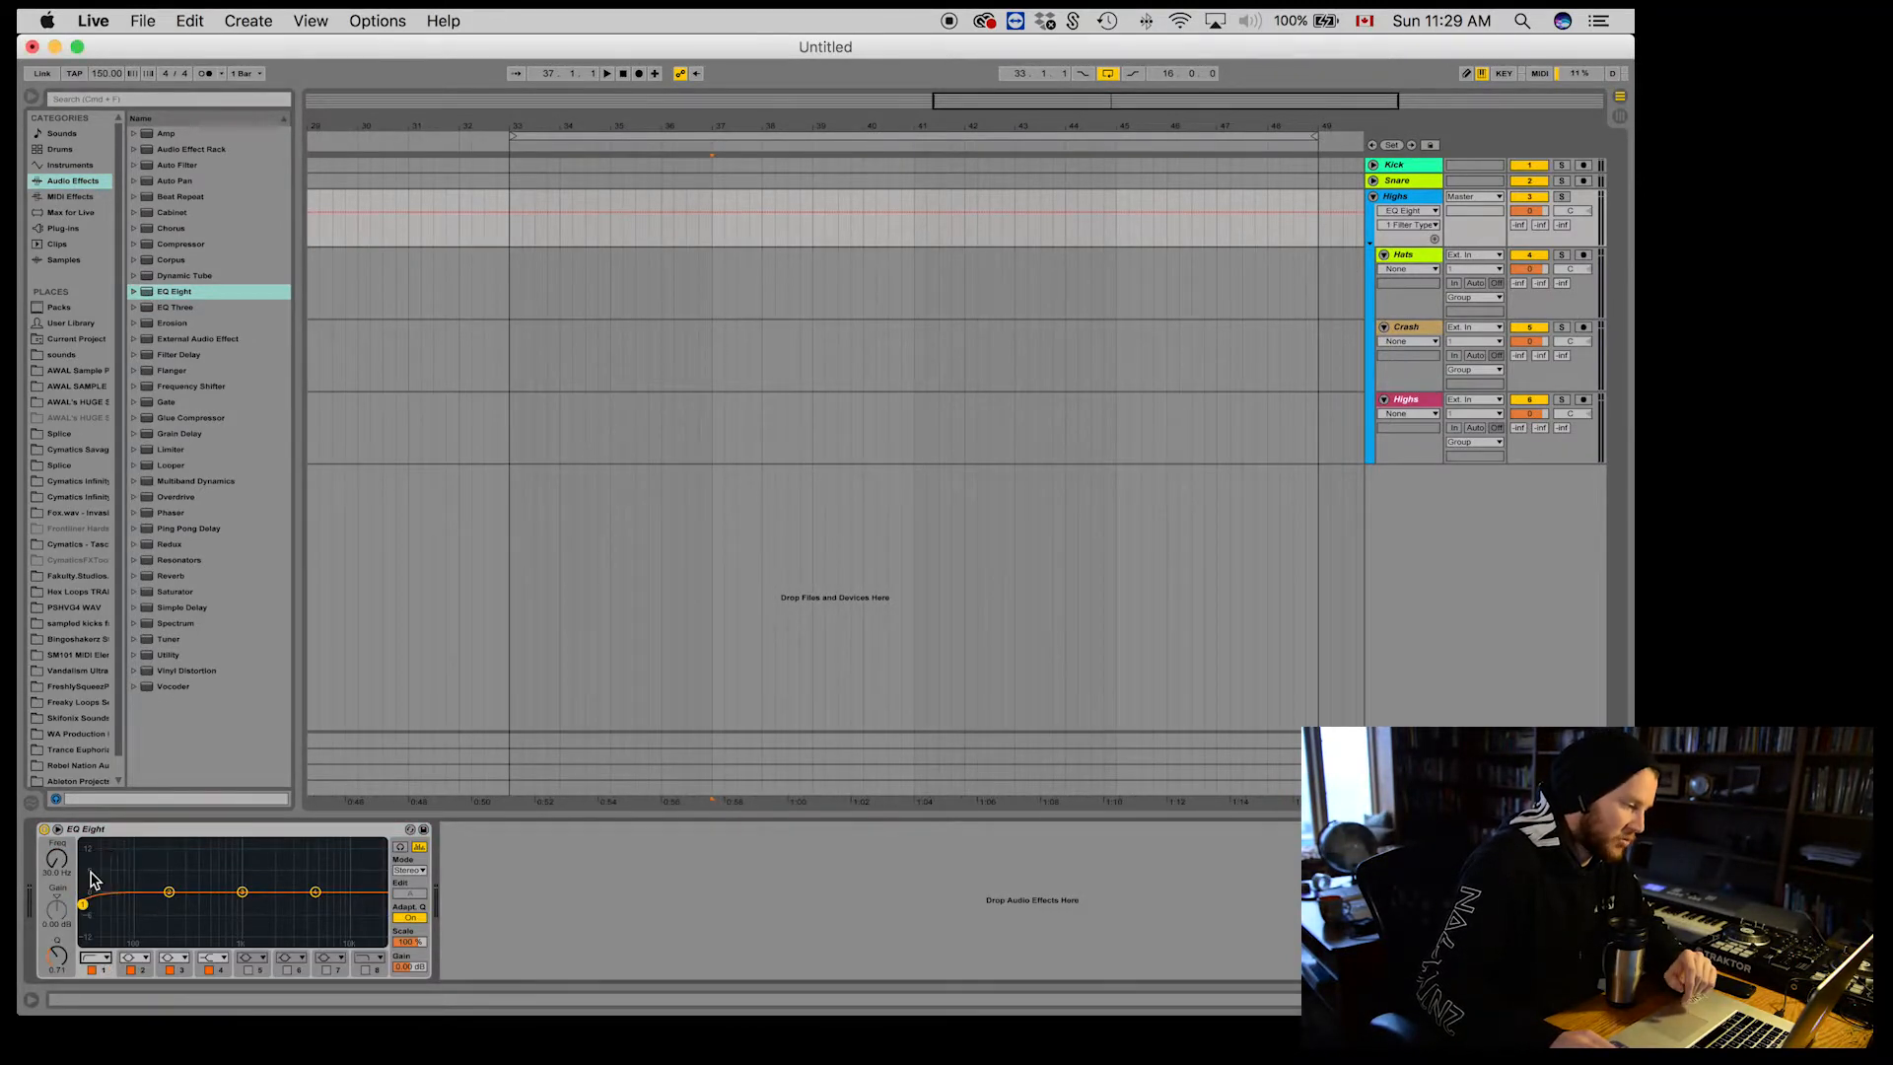
{"action": "left_click_drag", "start_coordinate": [84, 892], "coordinate": [205, 901]}
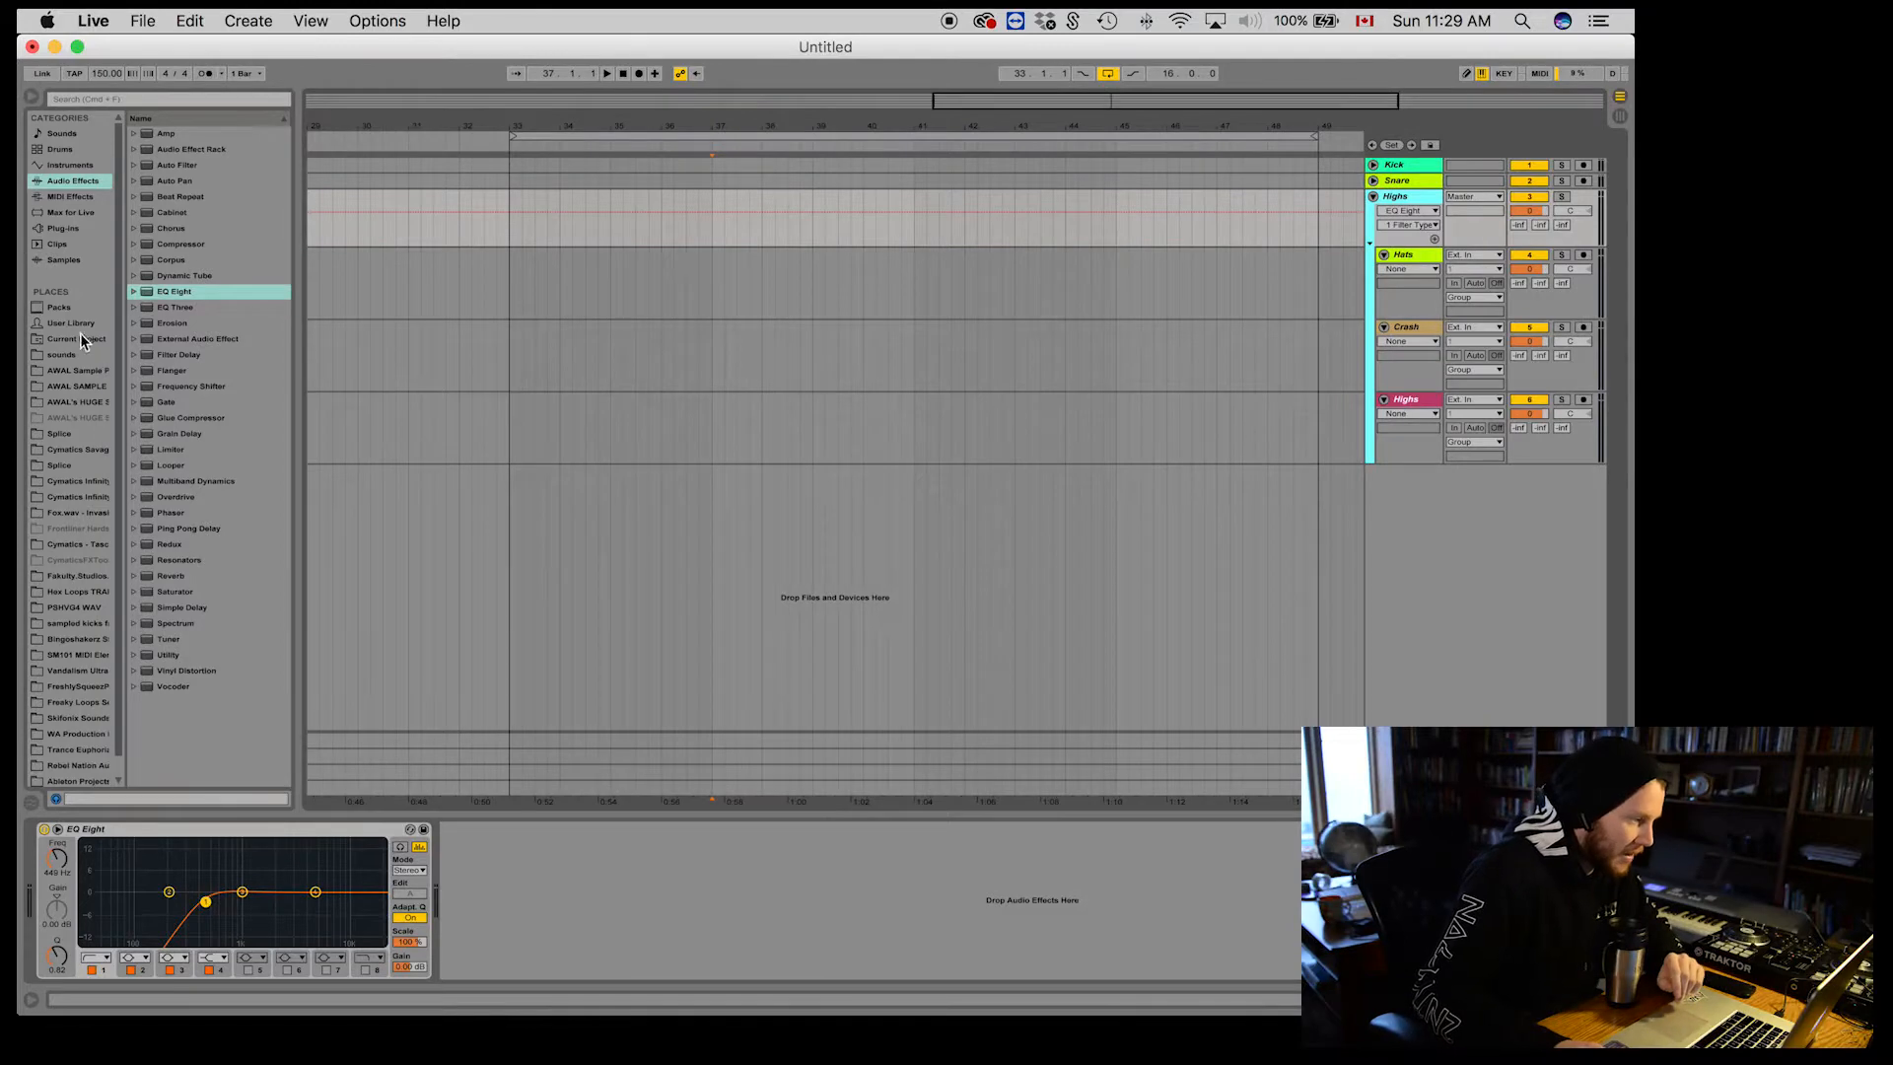
Step: Add Ozone 8 Imager after EQ Eight on the Highs group and set the Band 3 width to 36.7
{"action": "left_click", "coordinate": [76, 229]}
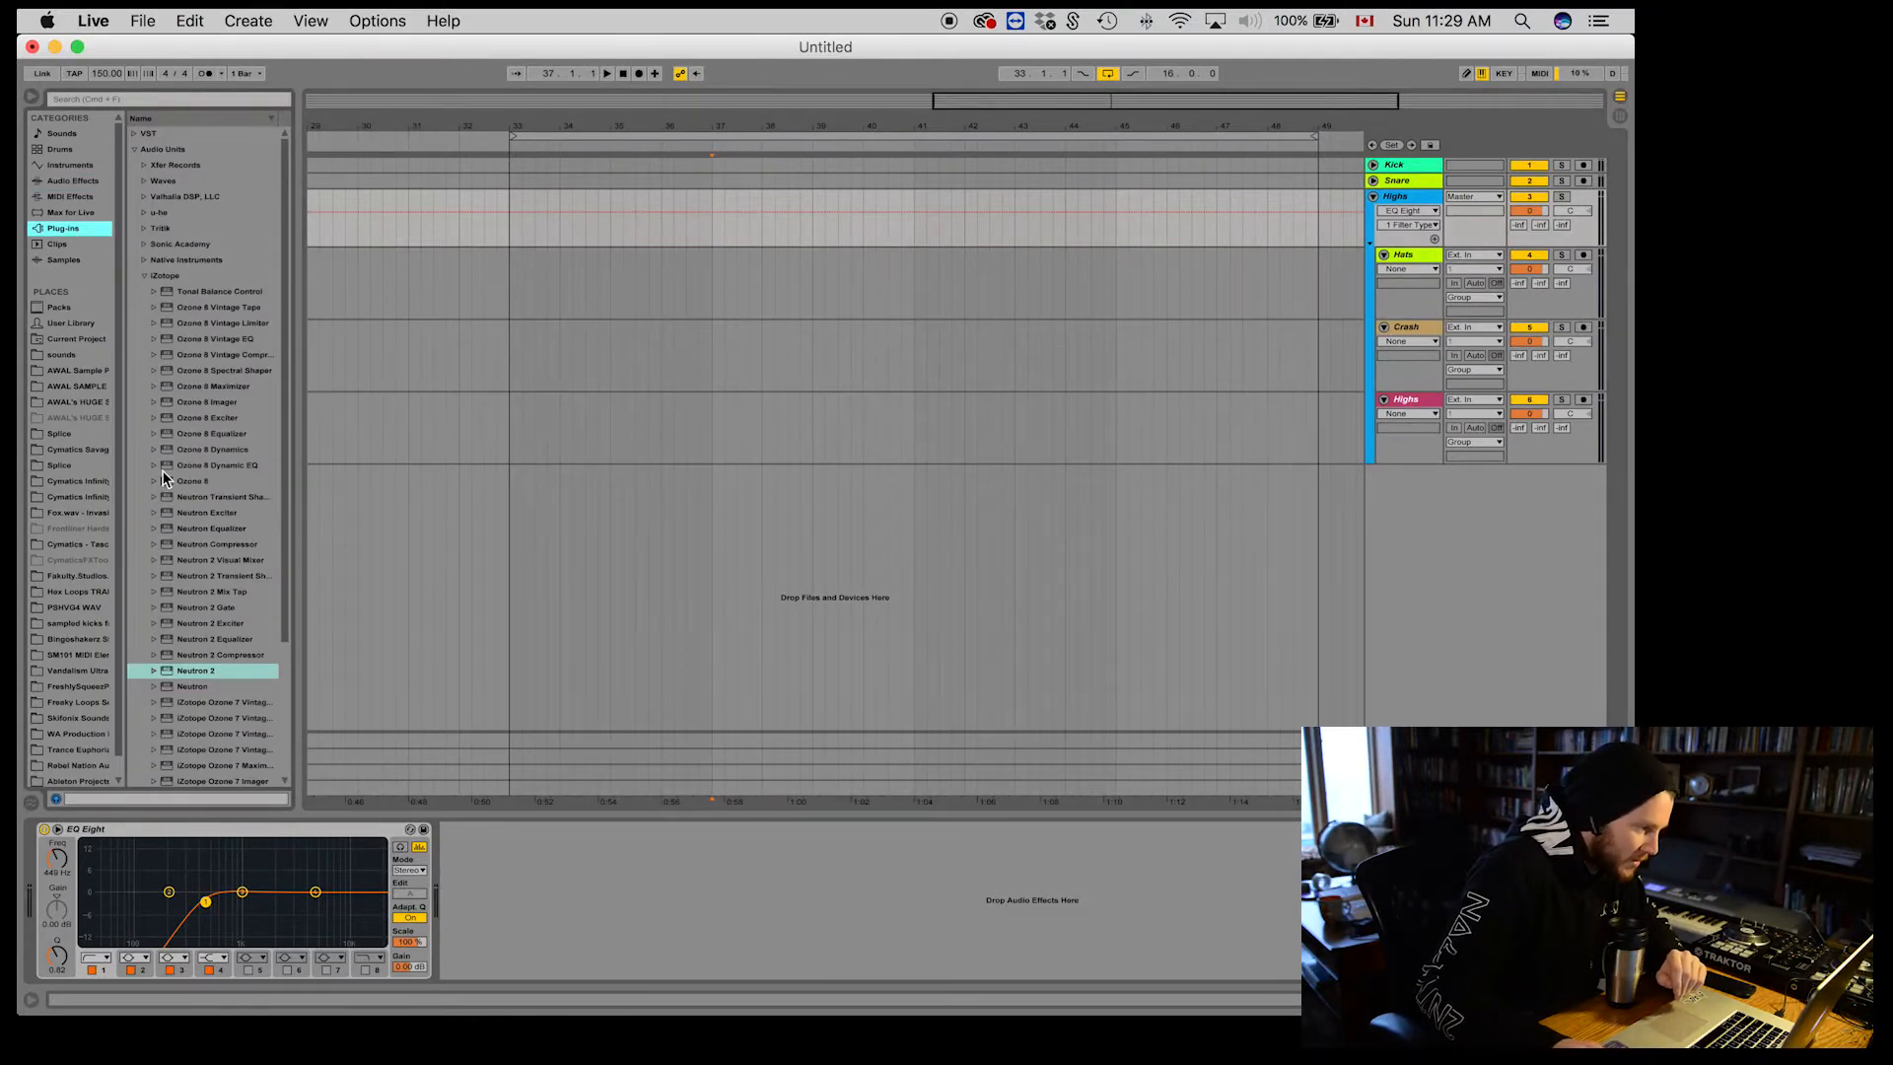
{"action": "double_click", "coordinate": [165, 403]}
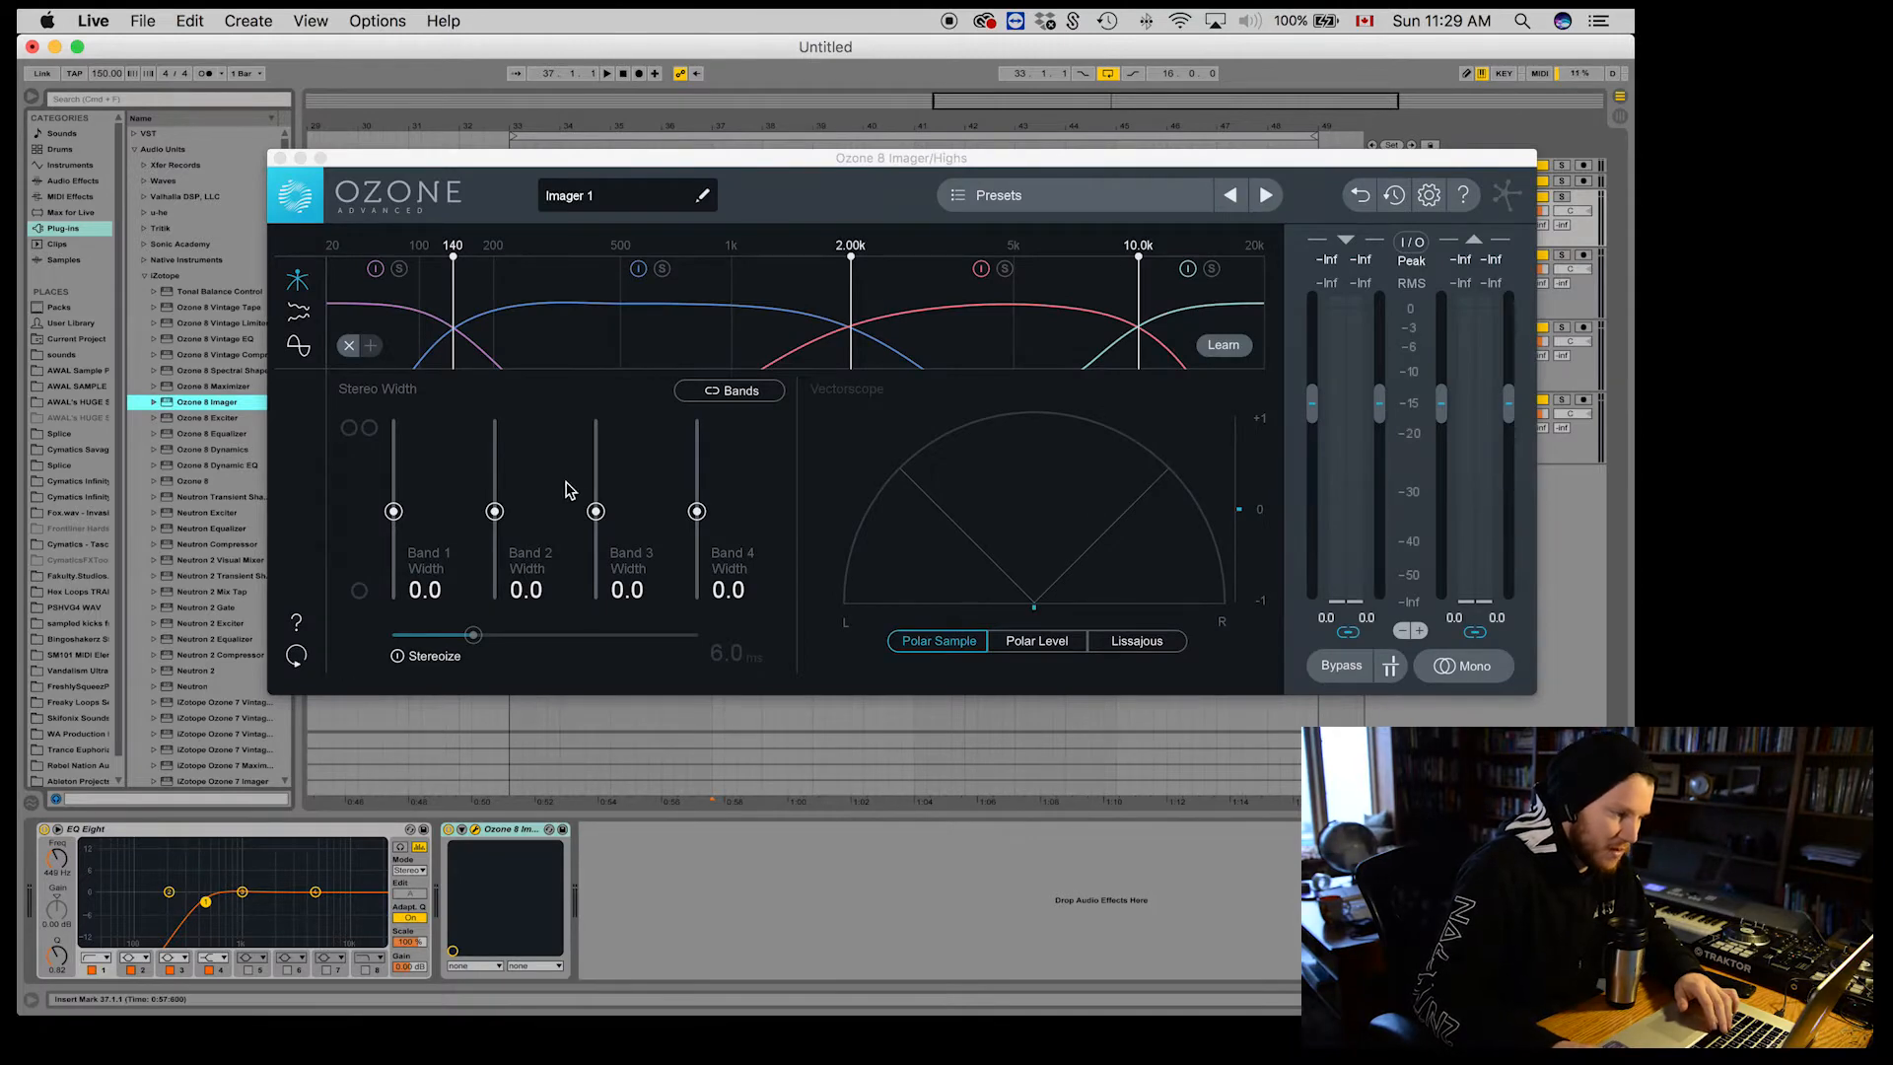
{"action": "left_click_drag", "start_coordinate": [597, 509], "coordinate": [604, 414]}
{"action": "mouse_move", "coordinate": [610, 451]}
{"action": "left_mouse_down"}
{"action": "mouse_move", "coordinate": [595, 490]}
{"action": "mouse_move", "coordinate": [609, 471]}
{"action": "left_mouse_up"}
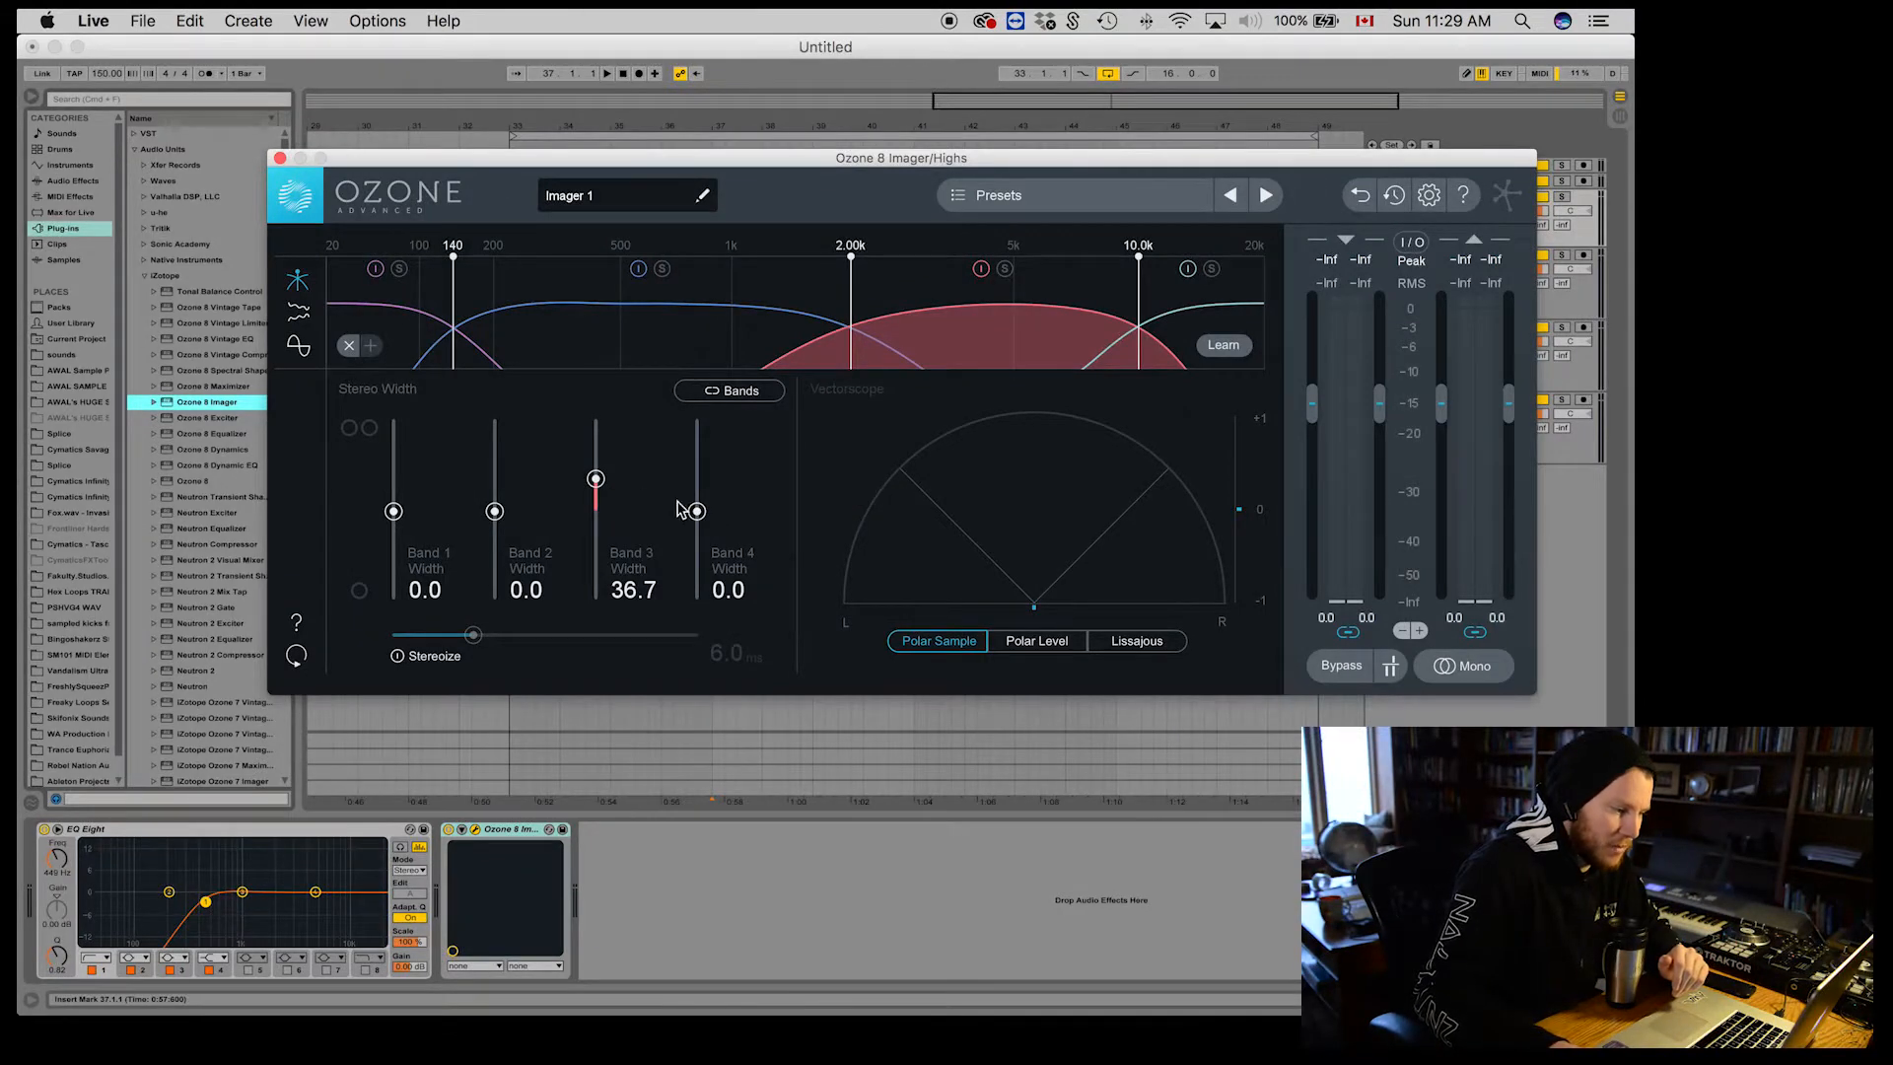
Step: Set the Imager's Band 4 width to 27.8 and lower the crossover between bands 2 and 3 to 1.50 kHz
{"action": "left_click_drag", "start_coordinate": [697, 510], "coordinate": [697, 487]}
{"action": "left_click_drag", "start_coordinate": [853, 308], "coordinate": [803, 287]}
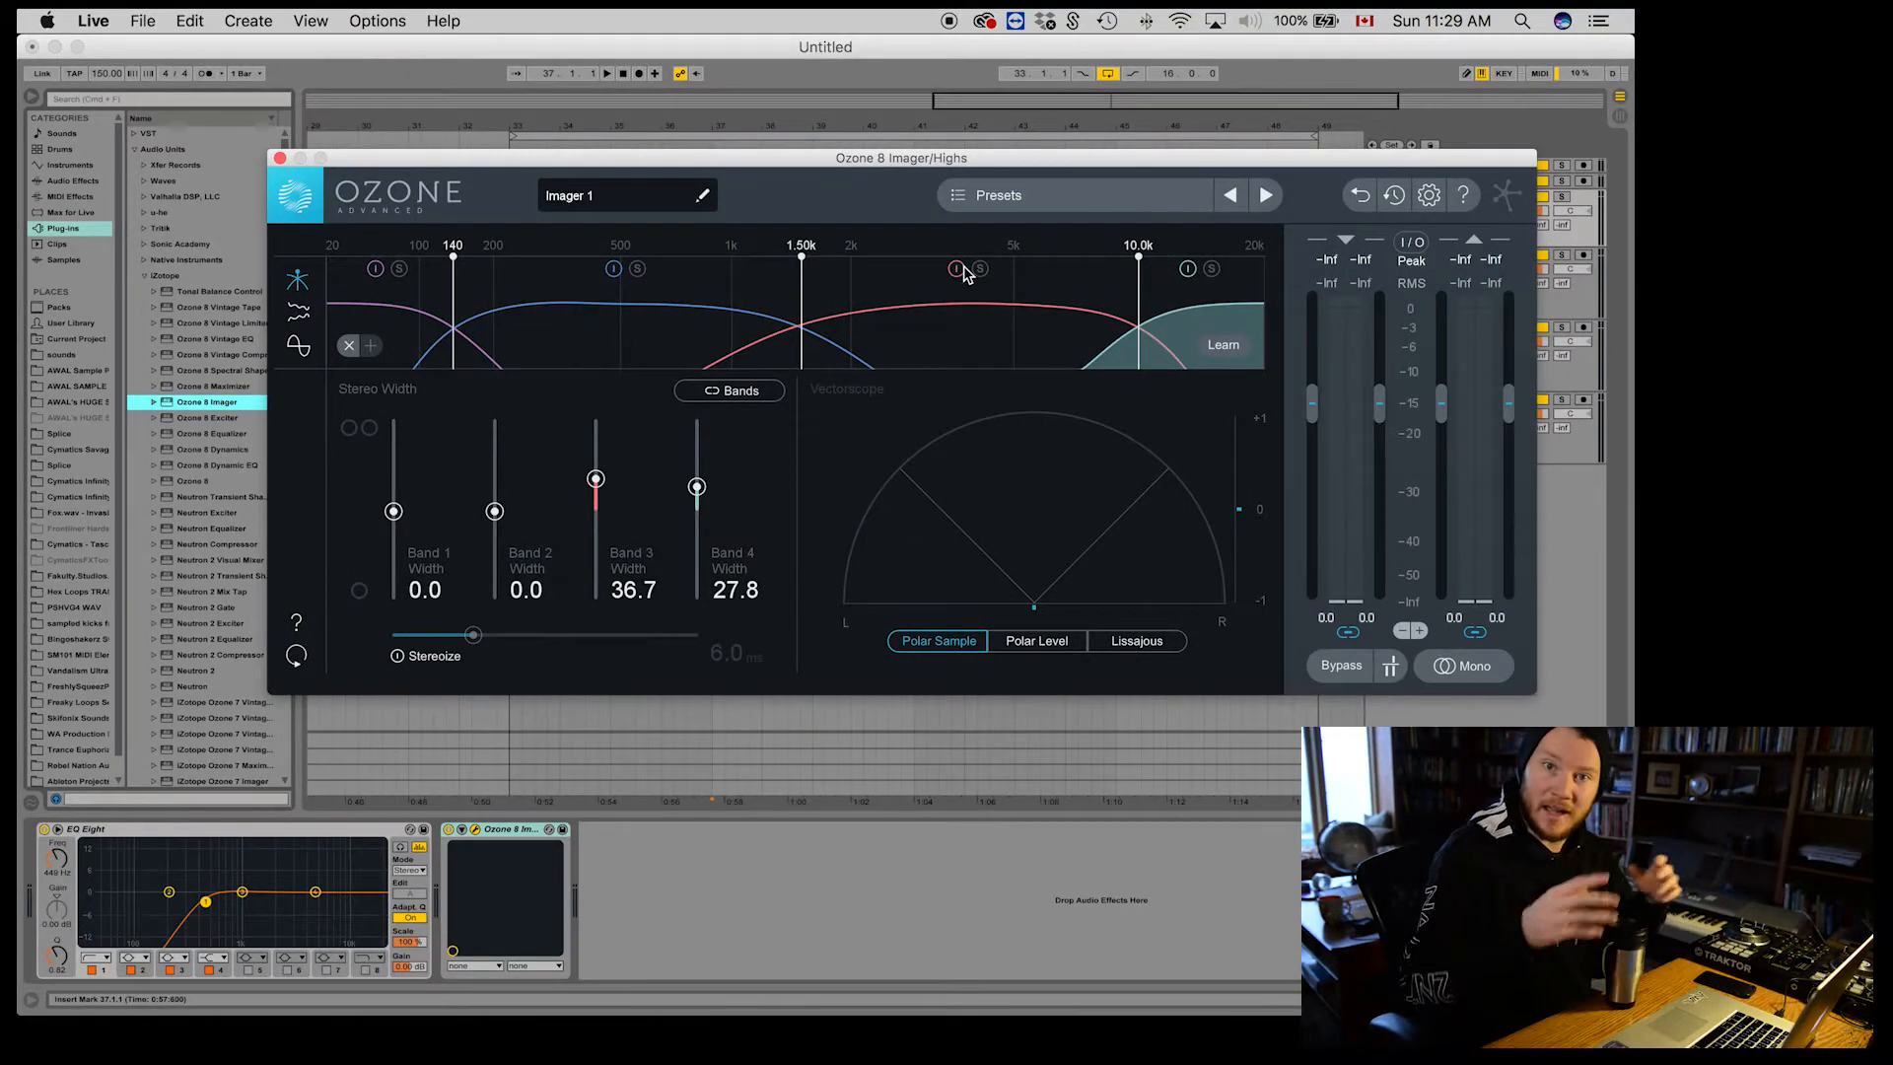
{"action": "left_click", "coordinate": [280, 158]}
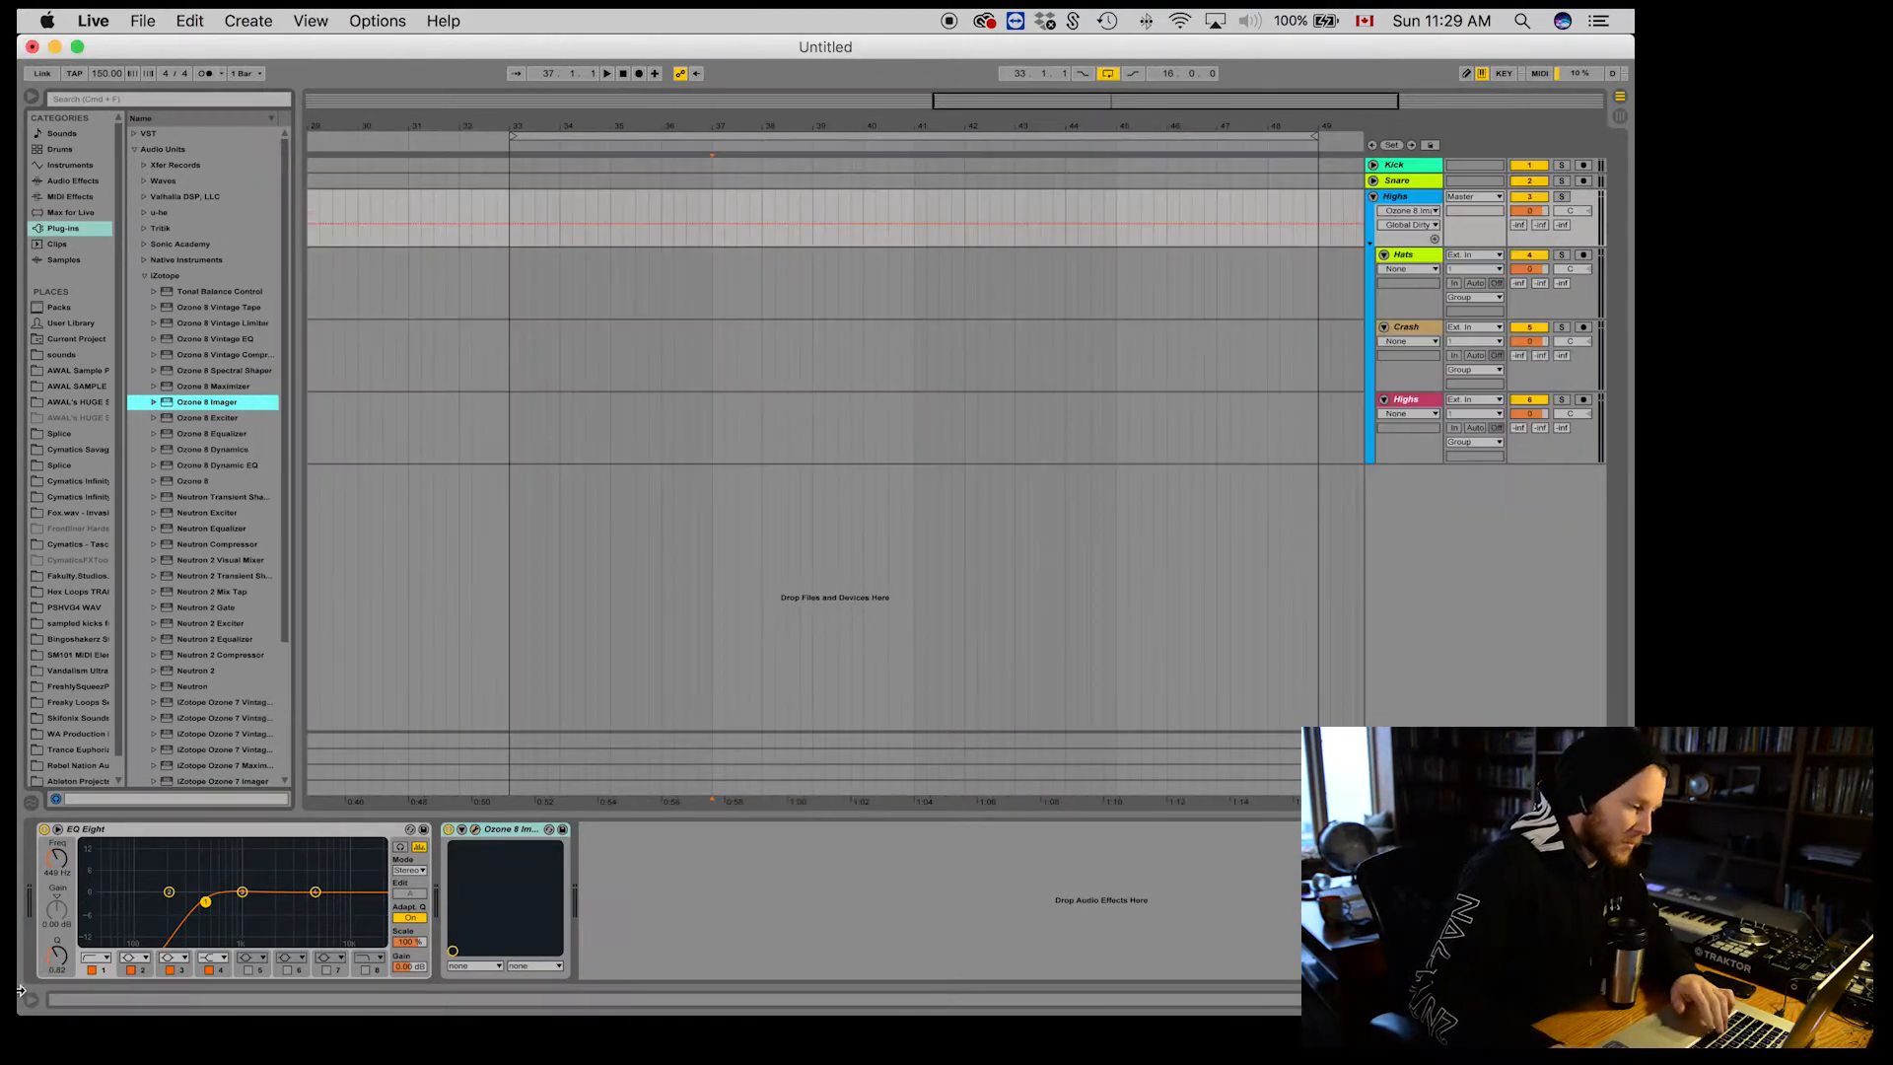
Step: Review the tracks inside the Highs group and collapse the group
{"action": "left_click", "coordinate": [1410, 199]}
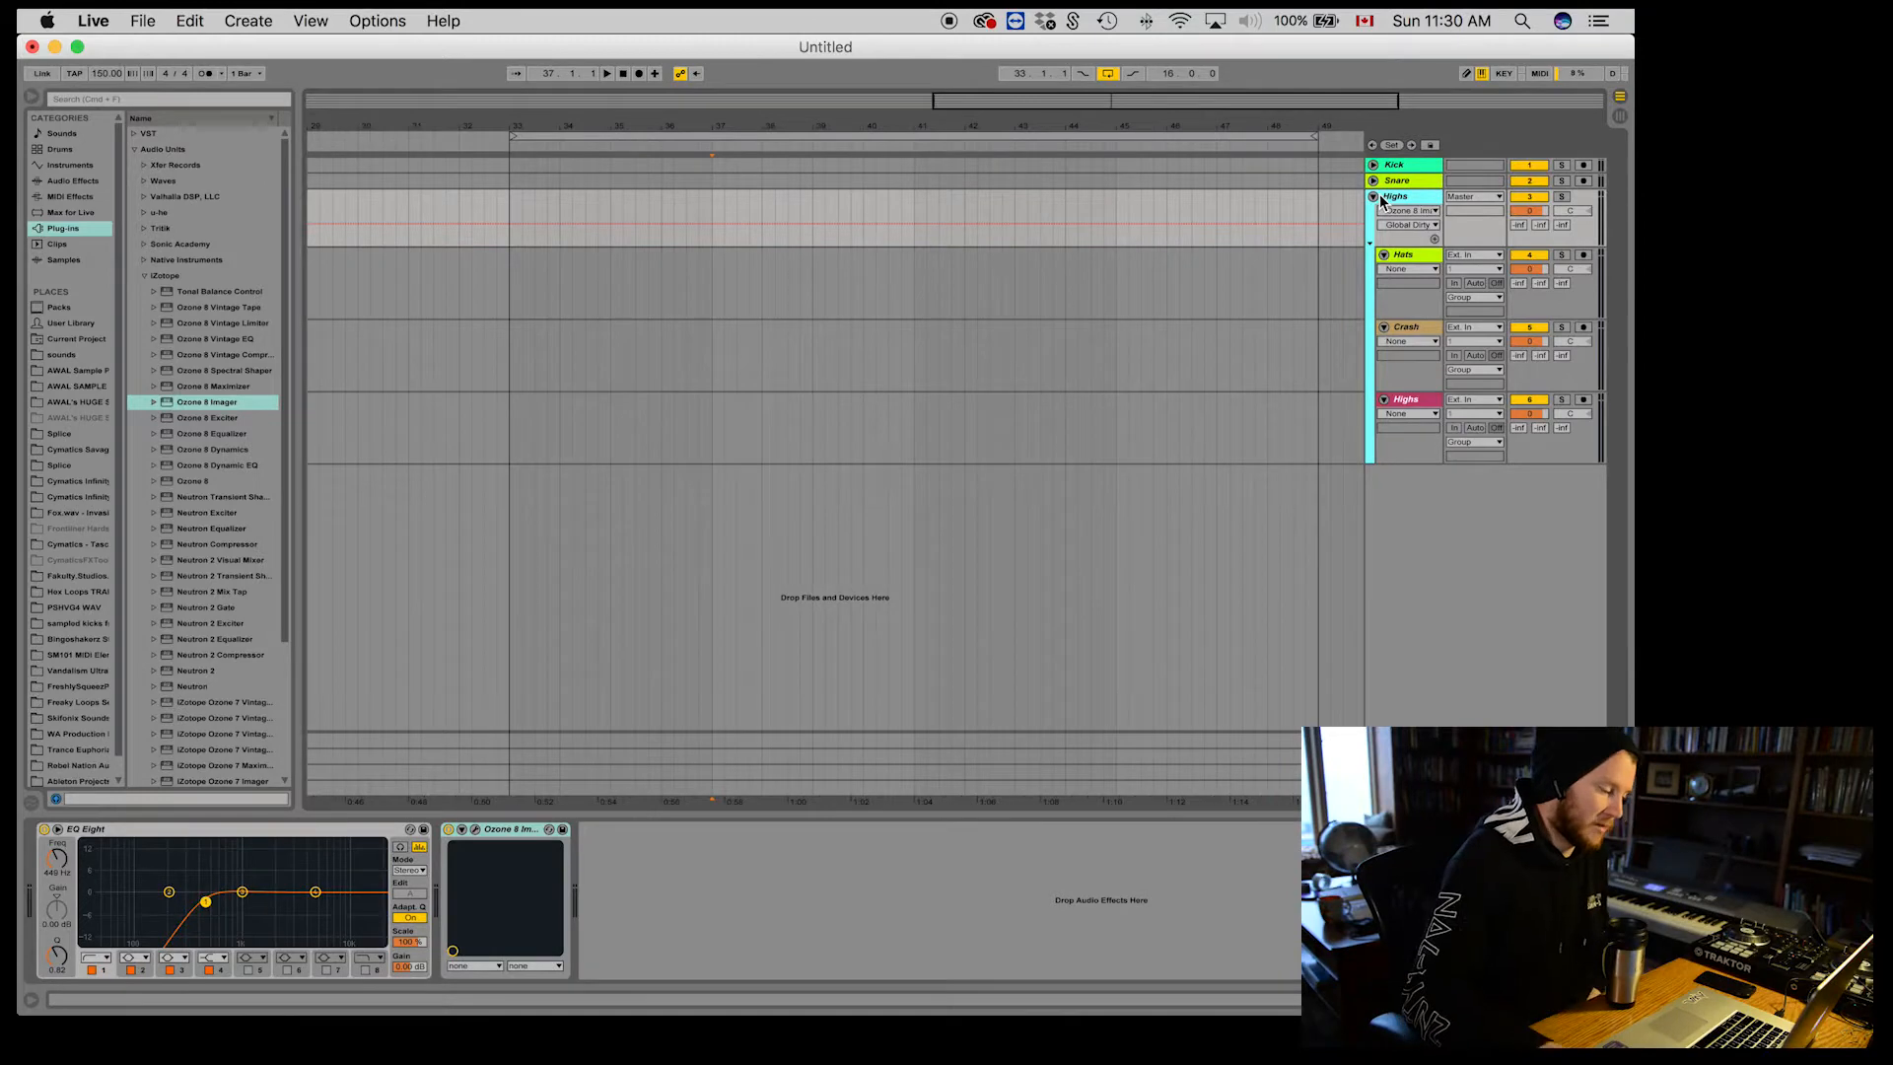
{"action": "key", "text": "Down"}
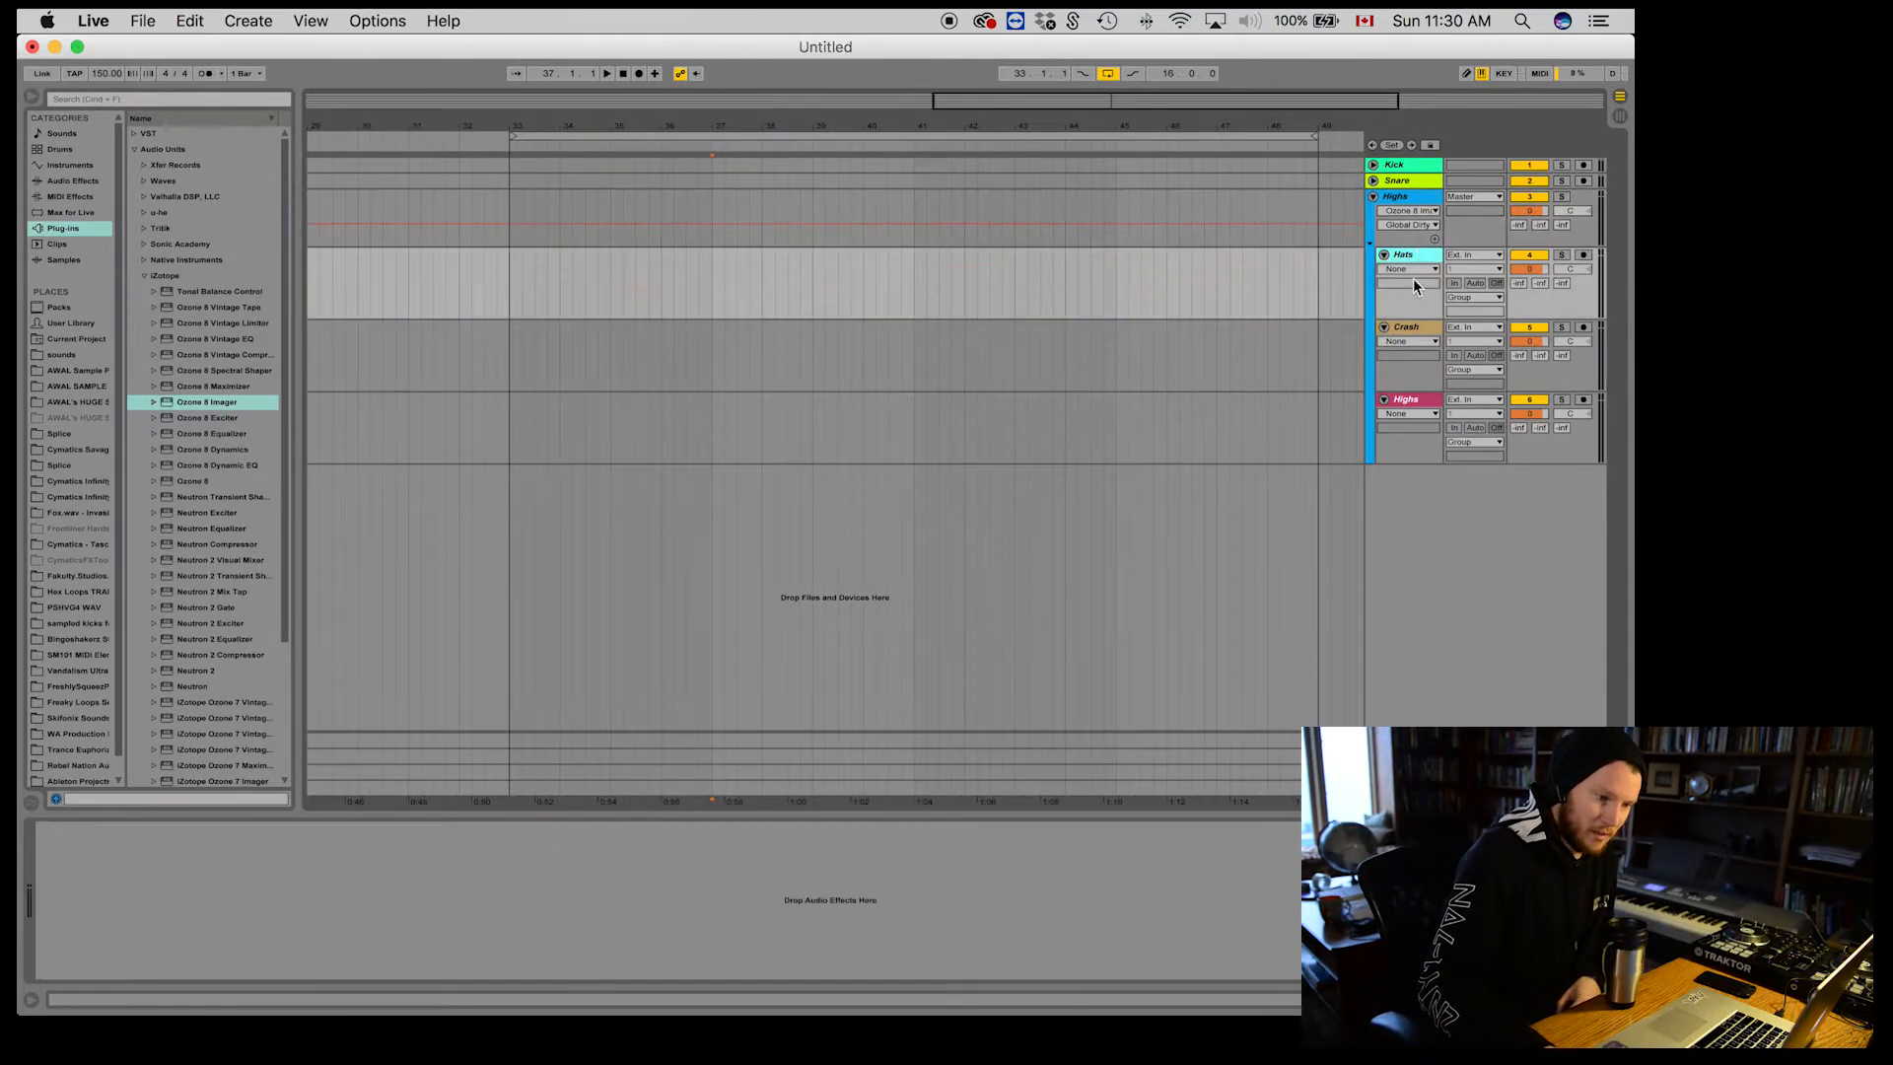
{"action": "key", "text": "Down"}
{"action": "key", "text": "Down"}
{"action": "left_click", "coordinate": [1415, 197]}
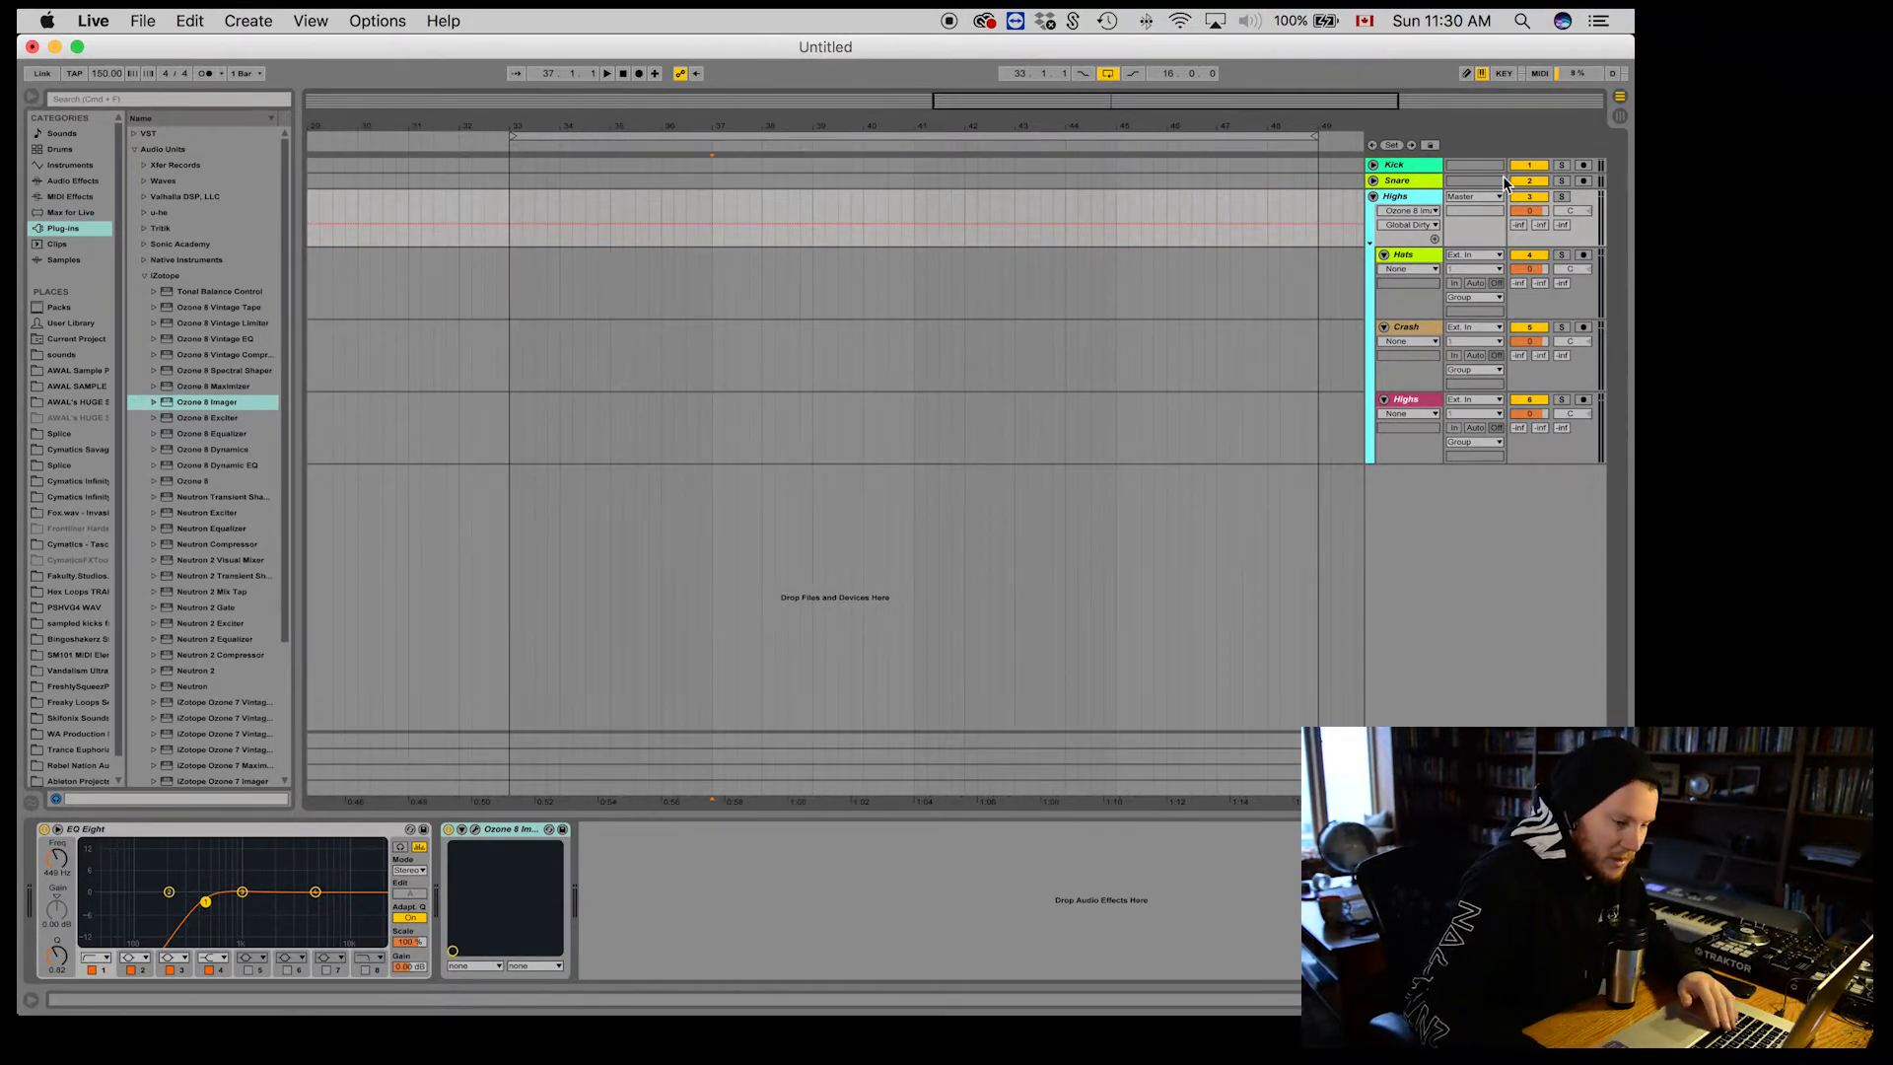
{"action": "left_click", "coordinate": [1373, 197]}
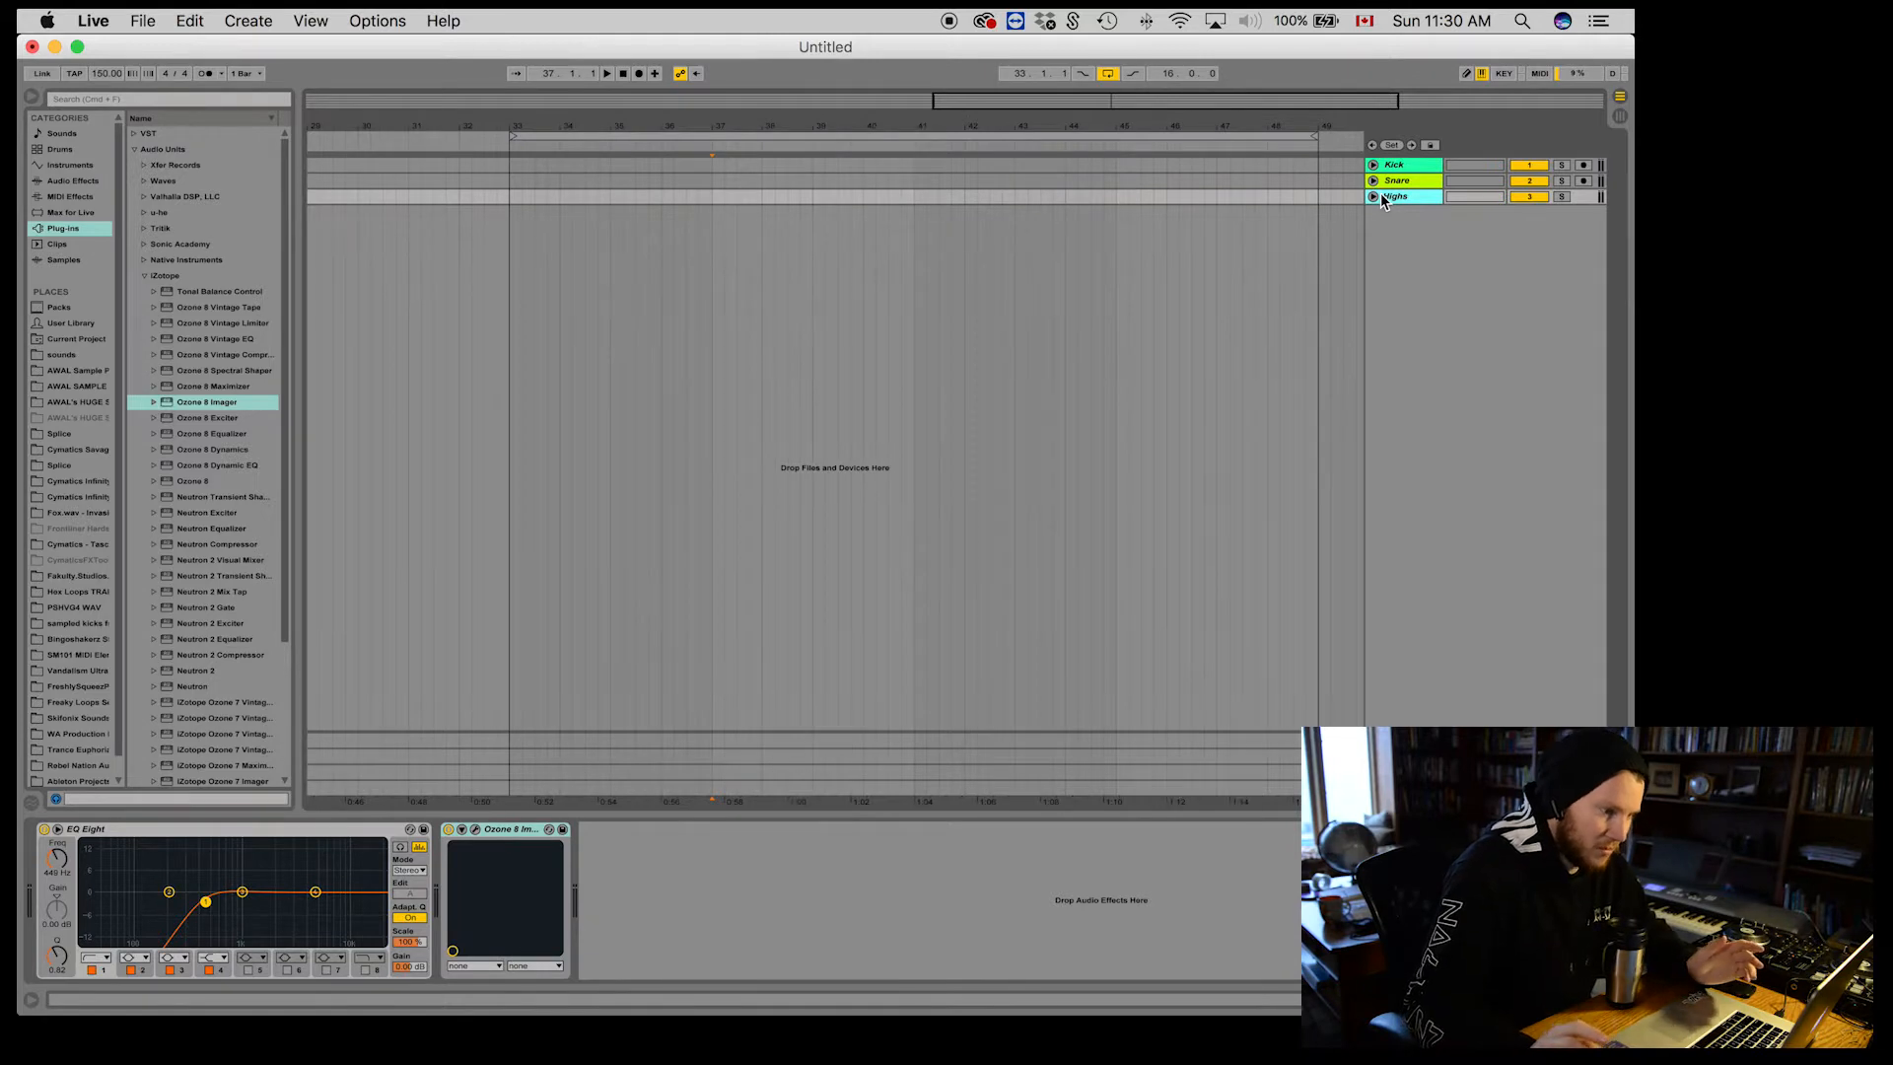
Step: Insert a MIDI track below the Highs group and name it Bass 1
{"action": "right_click", "coordinate": [1414, 248]}
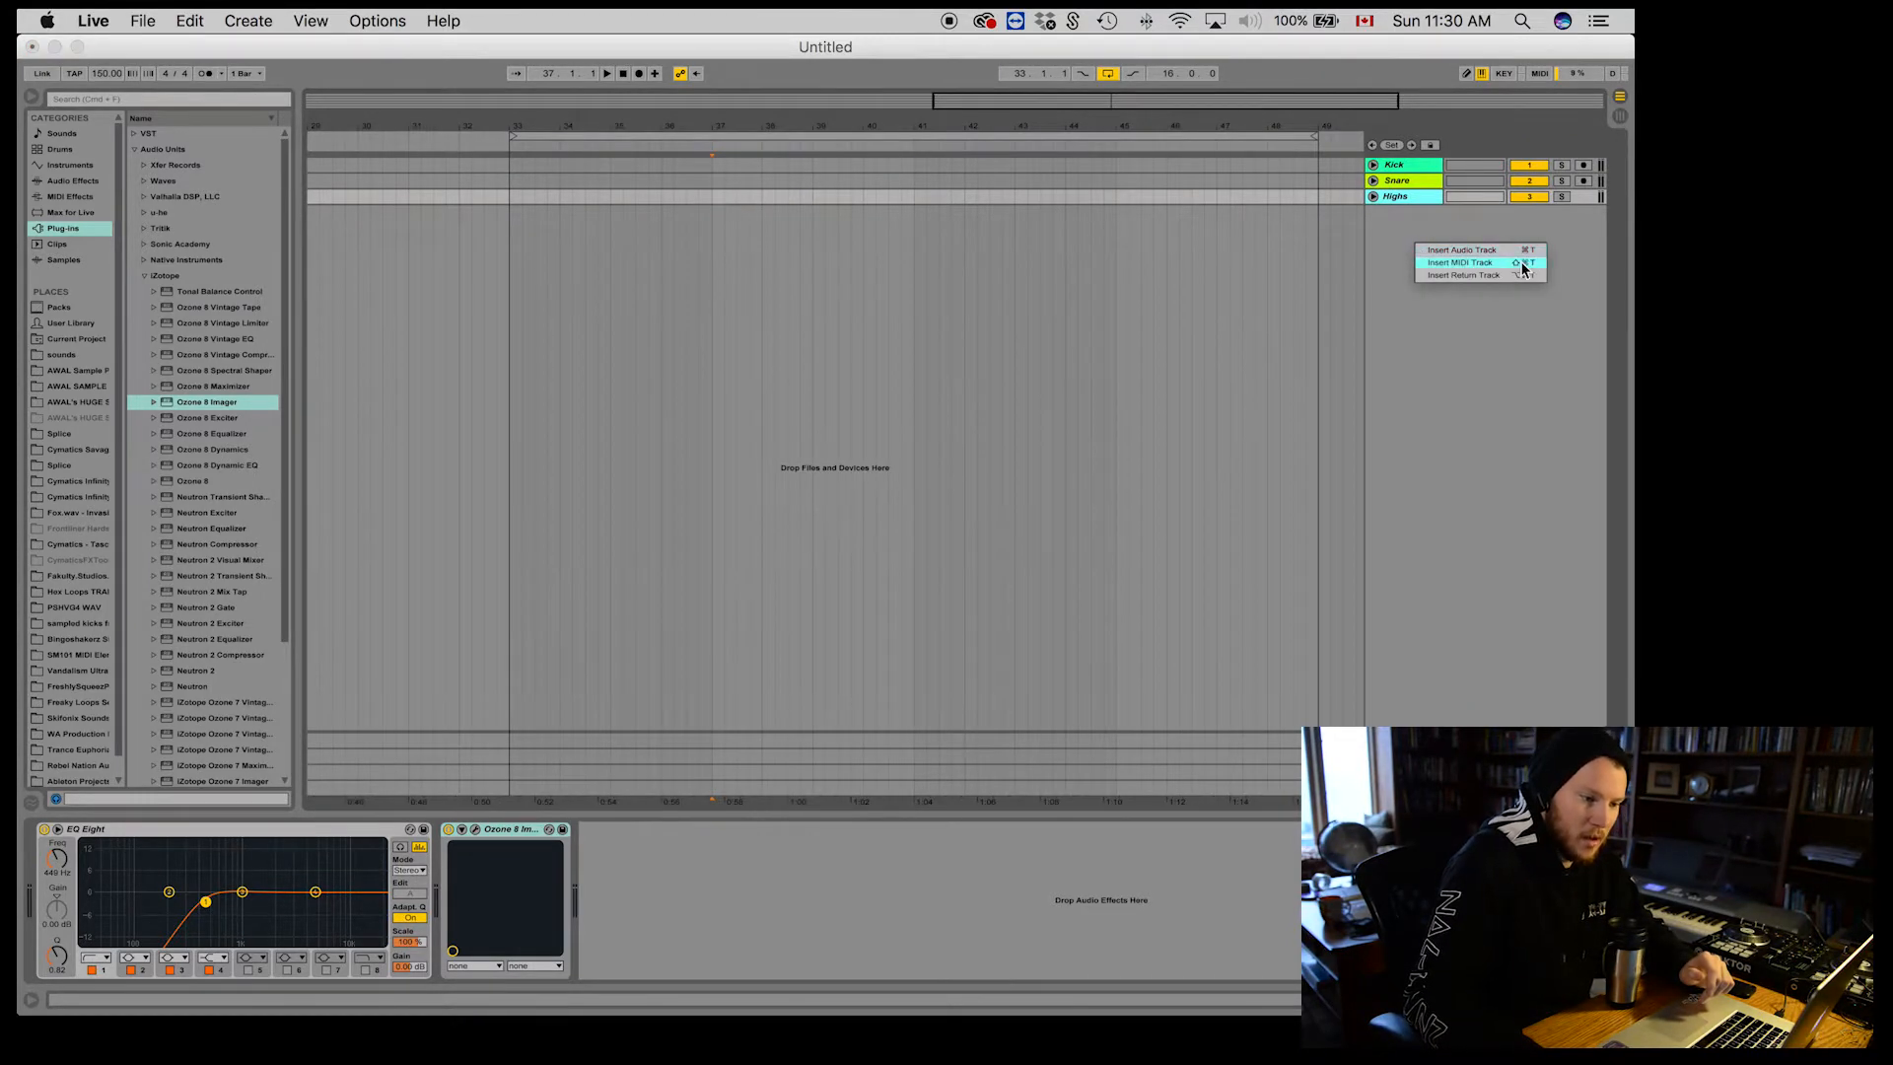
{"action": "left_click", "coordinate": [1460, 263]}
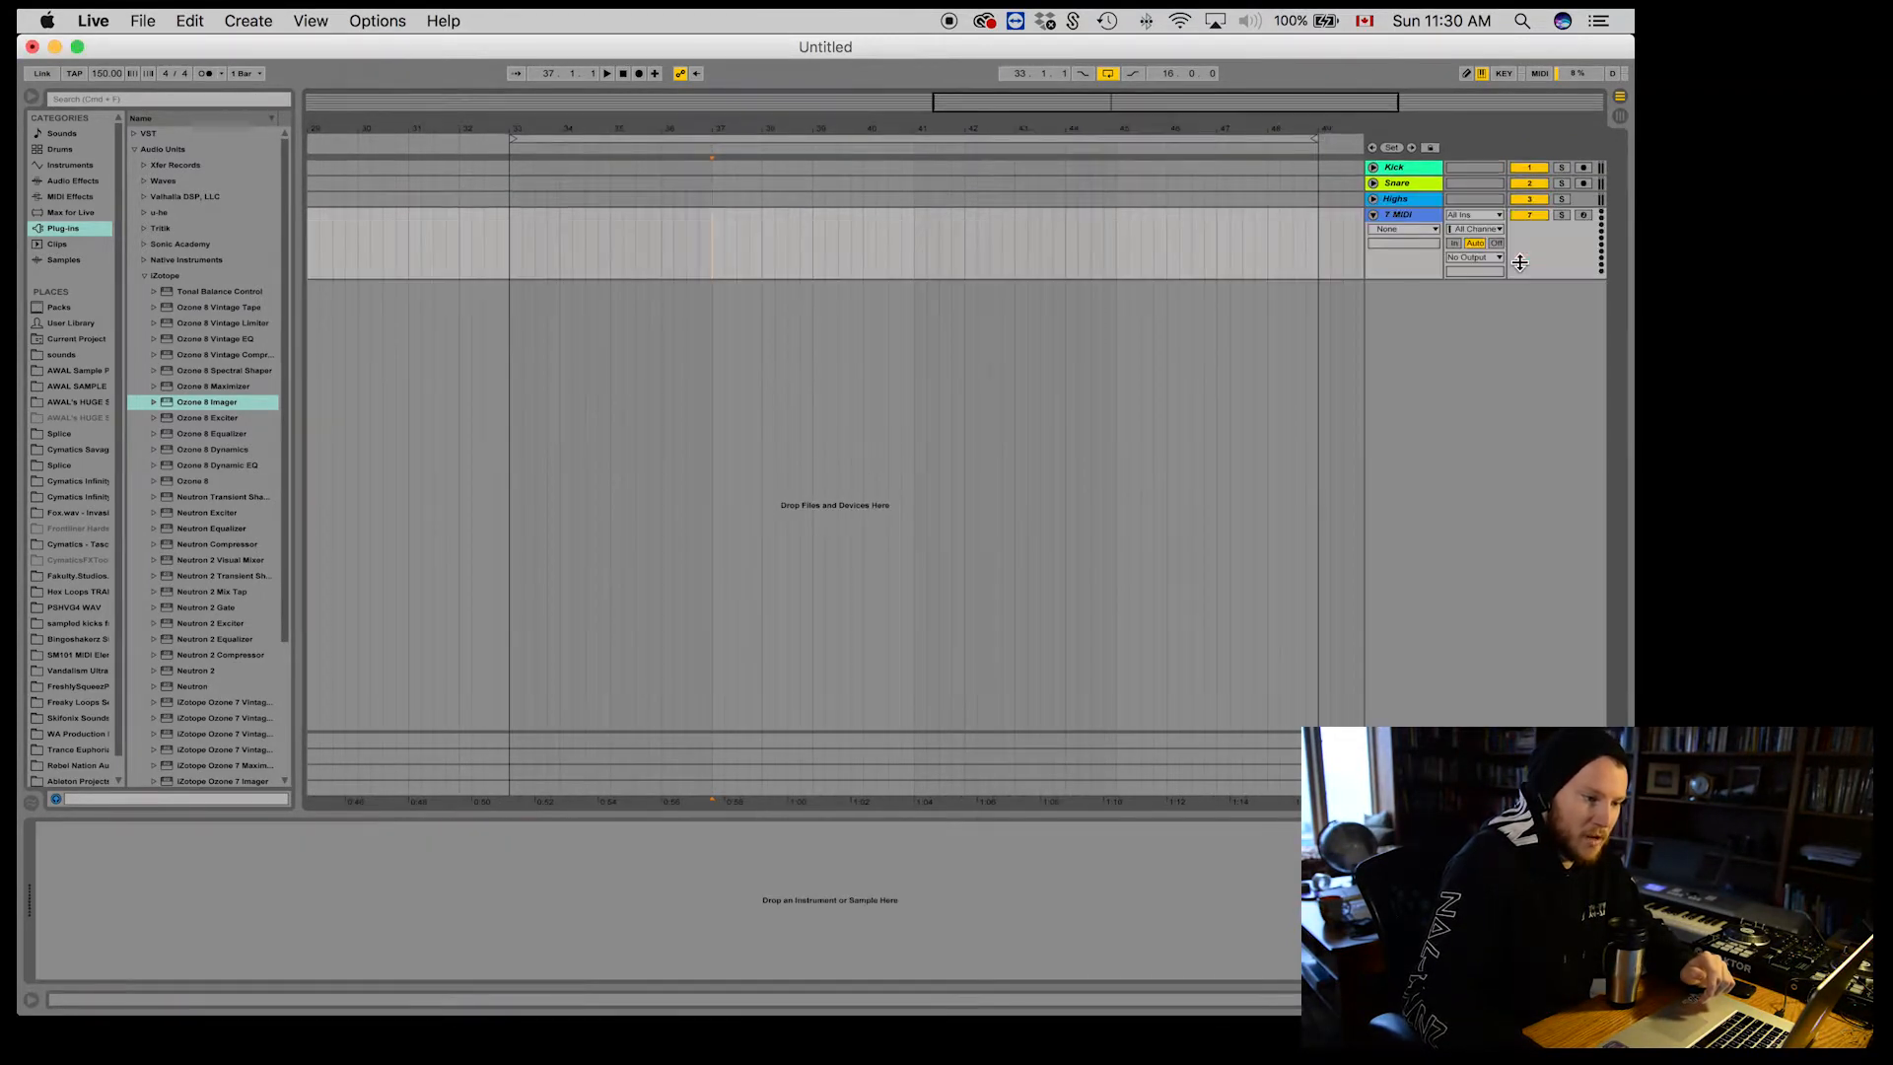
{"action": "left_click", "coordinate": [1417, 214]}
{"action": "type", "text": "Bass 1"}
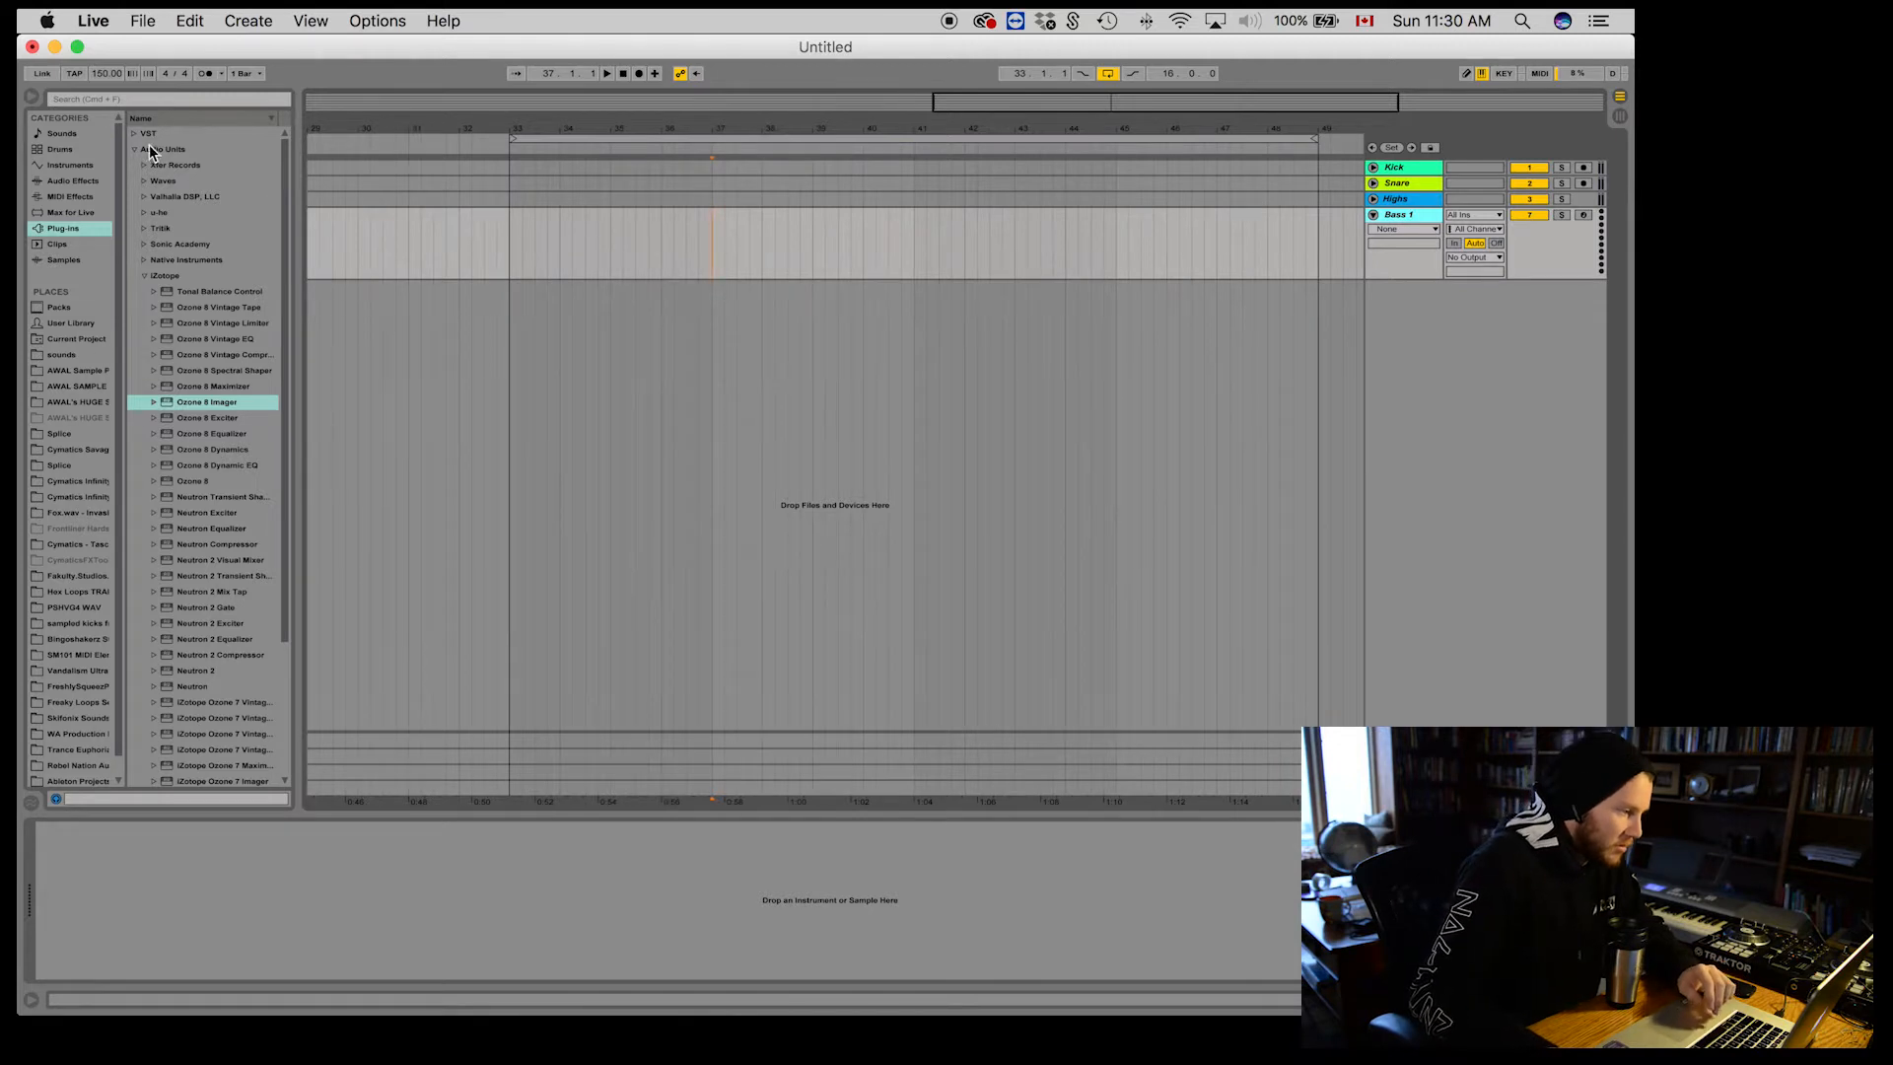
Step: Load the Xfer Records Serum instrument on the Bass 1 track and close its plug-in window
{"action": "left_click", "coordinate": [144, 164]}
{"action": "left_click", "coordinate": [163, 197]}
{"action": "double_click", "coordinate": [164, 197]}
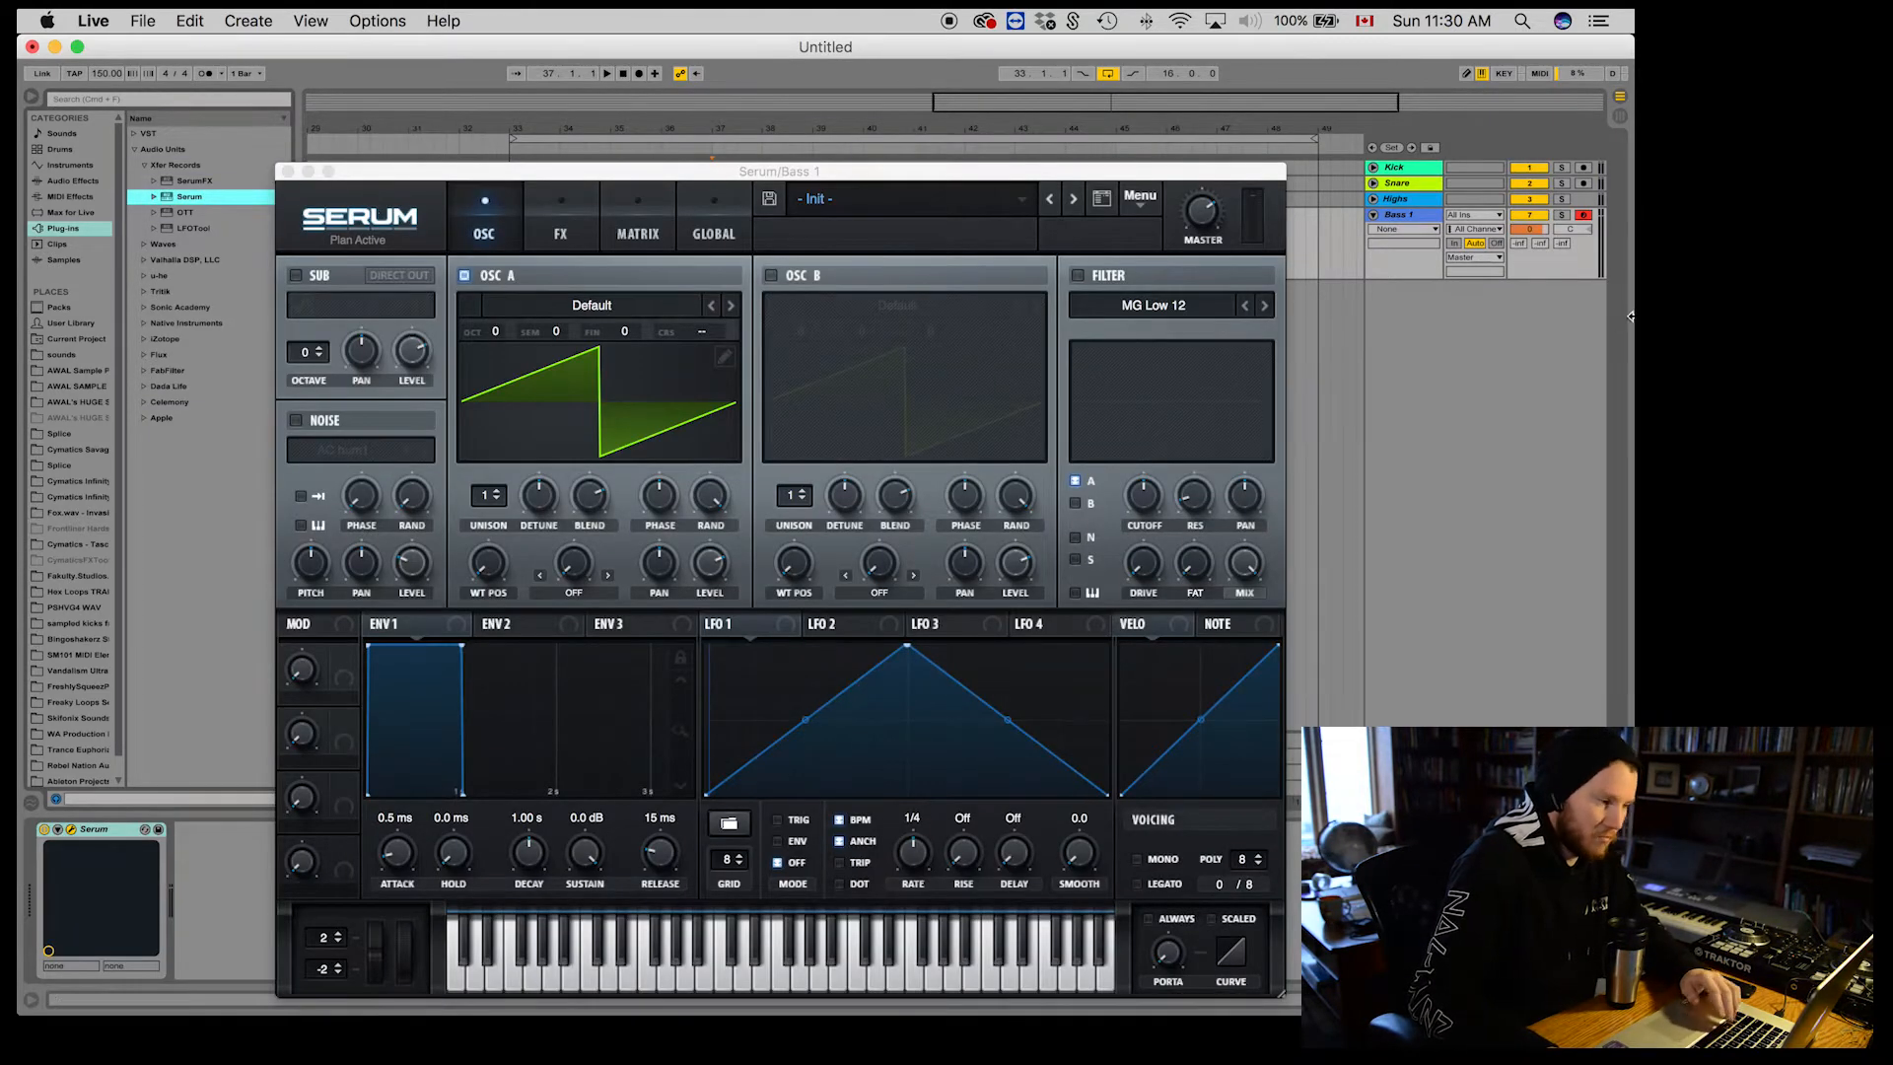
{"action": "left_click", "coordinate": [287, 171]}
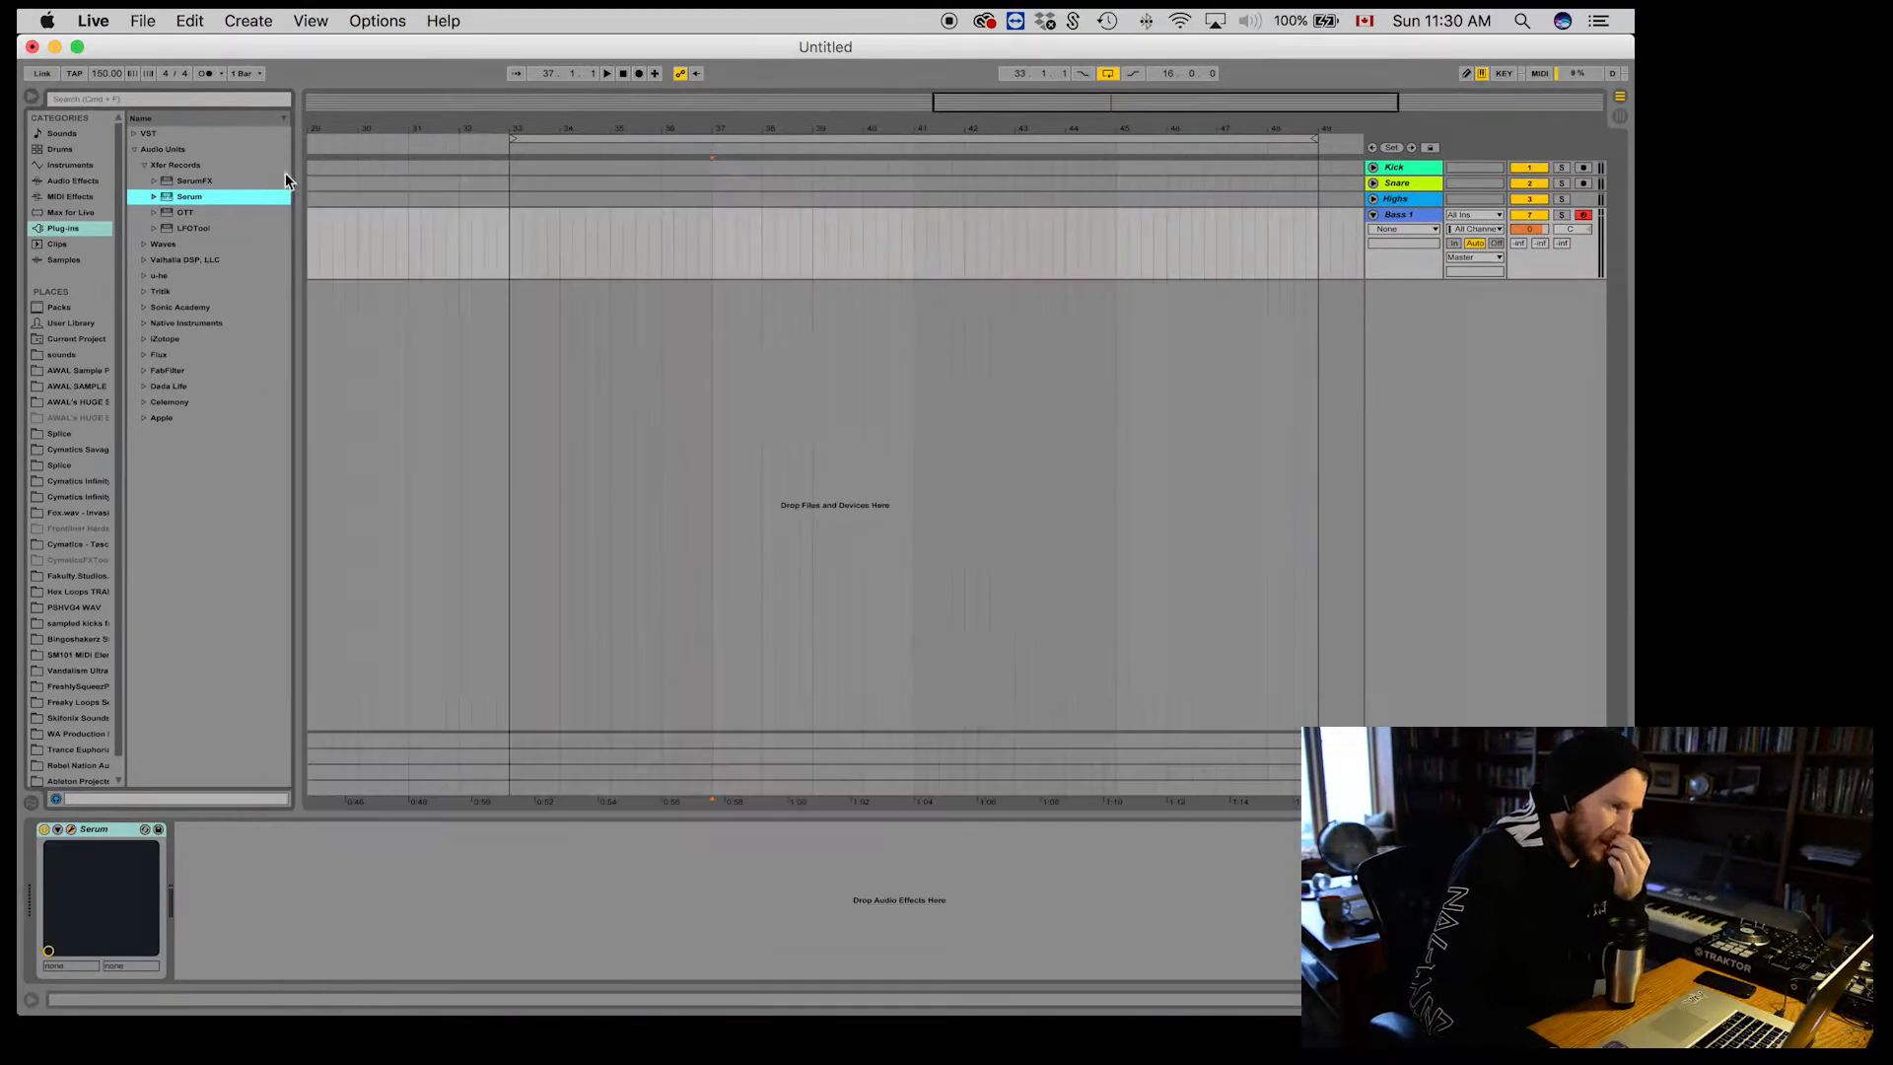
Step: Duplicate the Bass 1 track with Serum twice, naming the copies Bass 2 and Bass 3
{"action": "right_click", "coordinate": [1421, 215]}
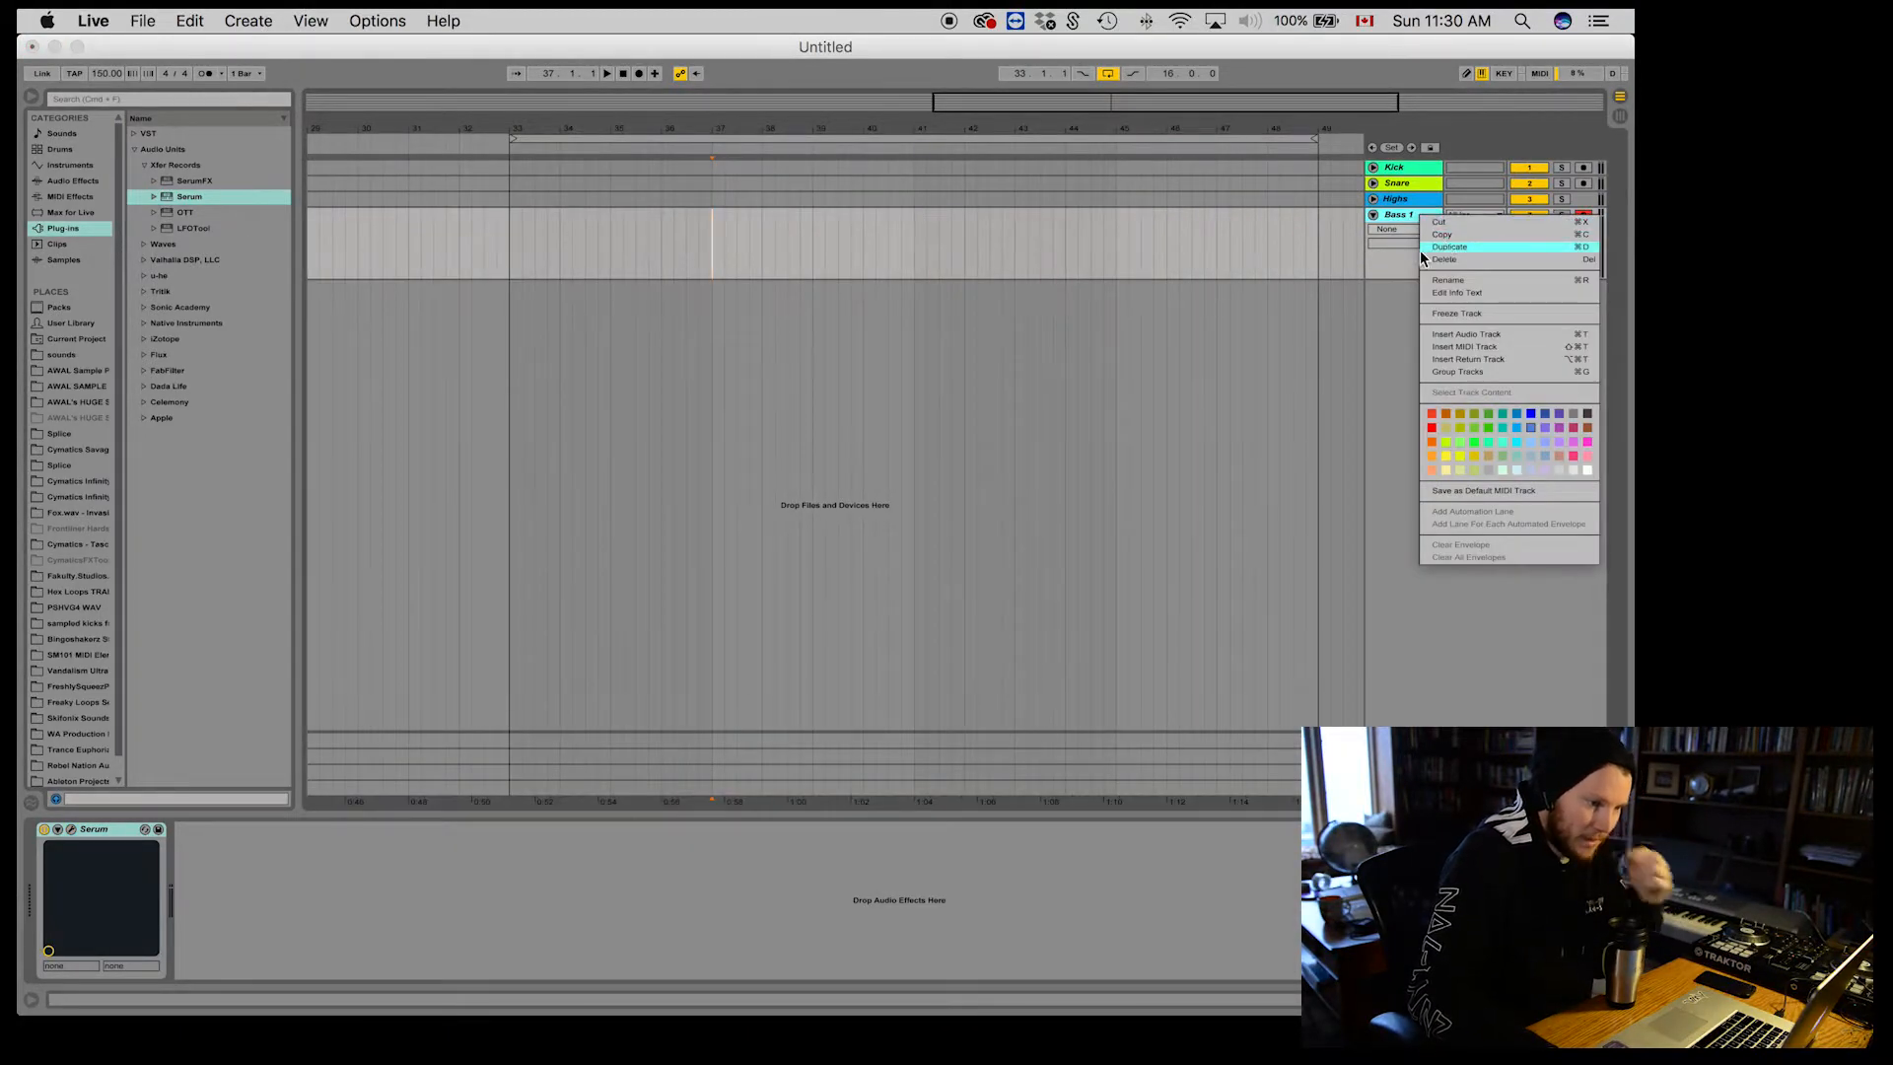
{"action": "left_click", "coordinate": [1425, 249]}
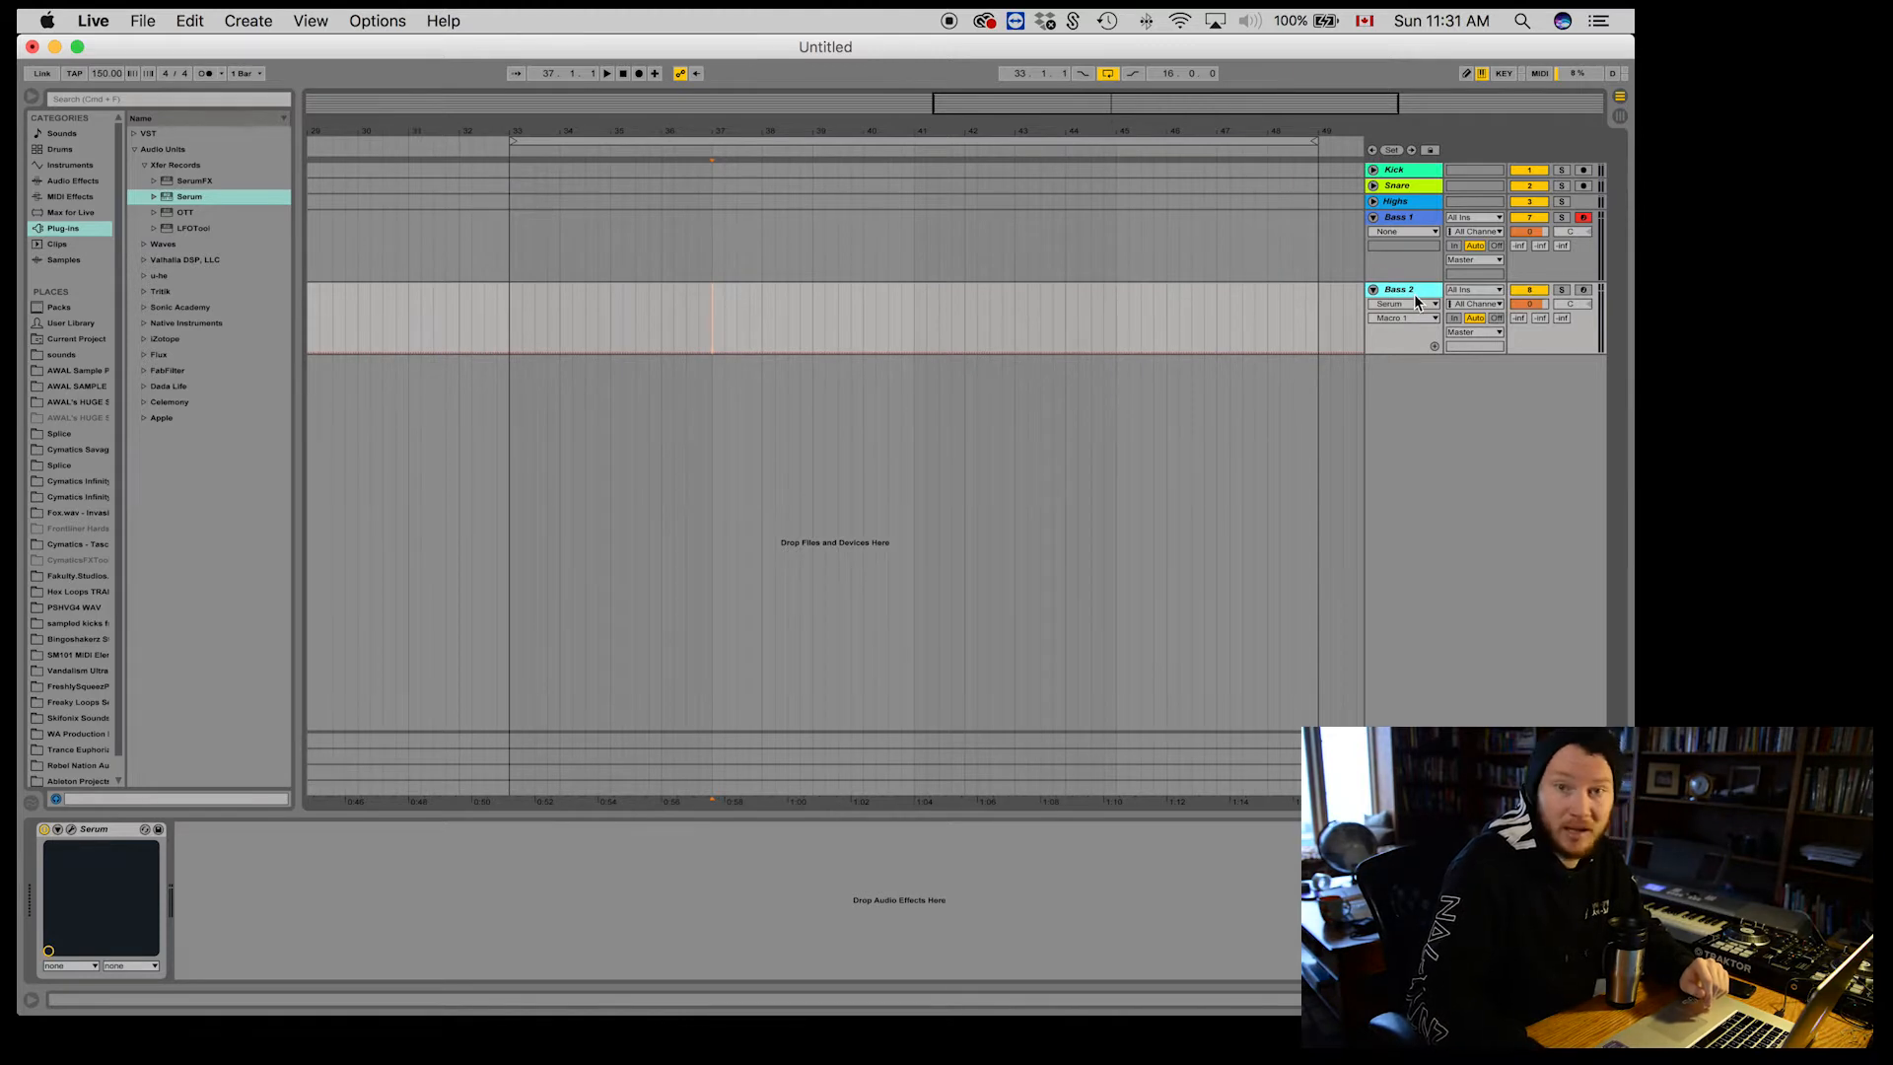
{"action": "right_click", "coordinate": [1405, 294]}
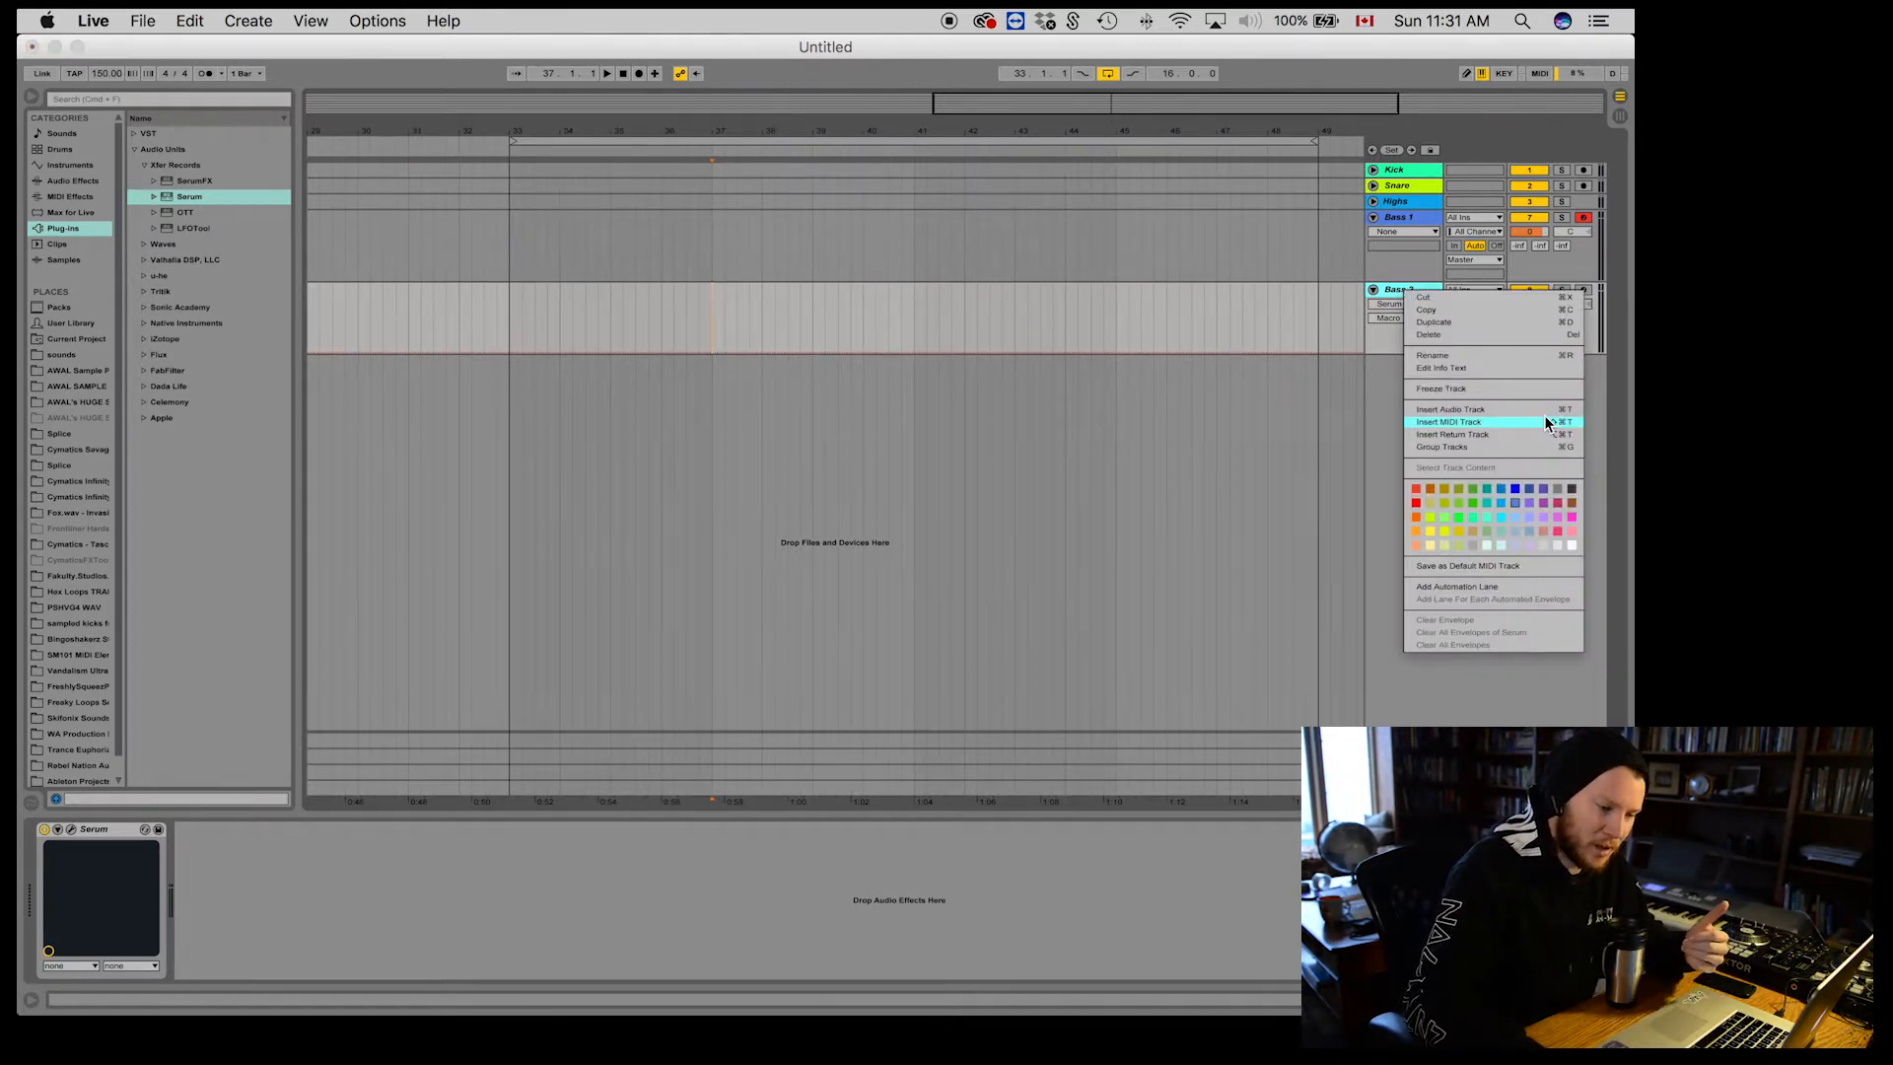
{"action": "left_click", "coordinate": [1503, 324]}
{"action": "key", "text": "super+r"}
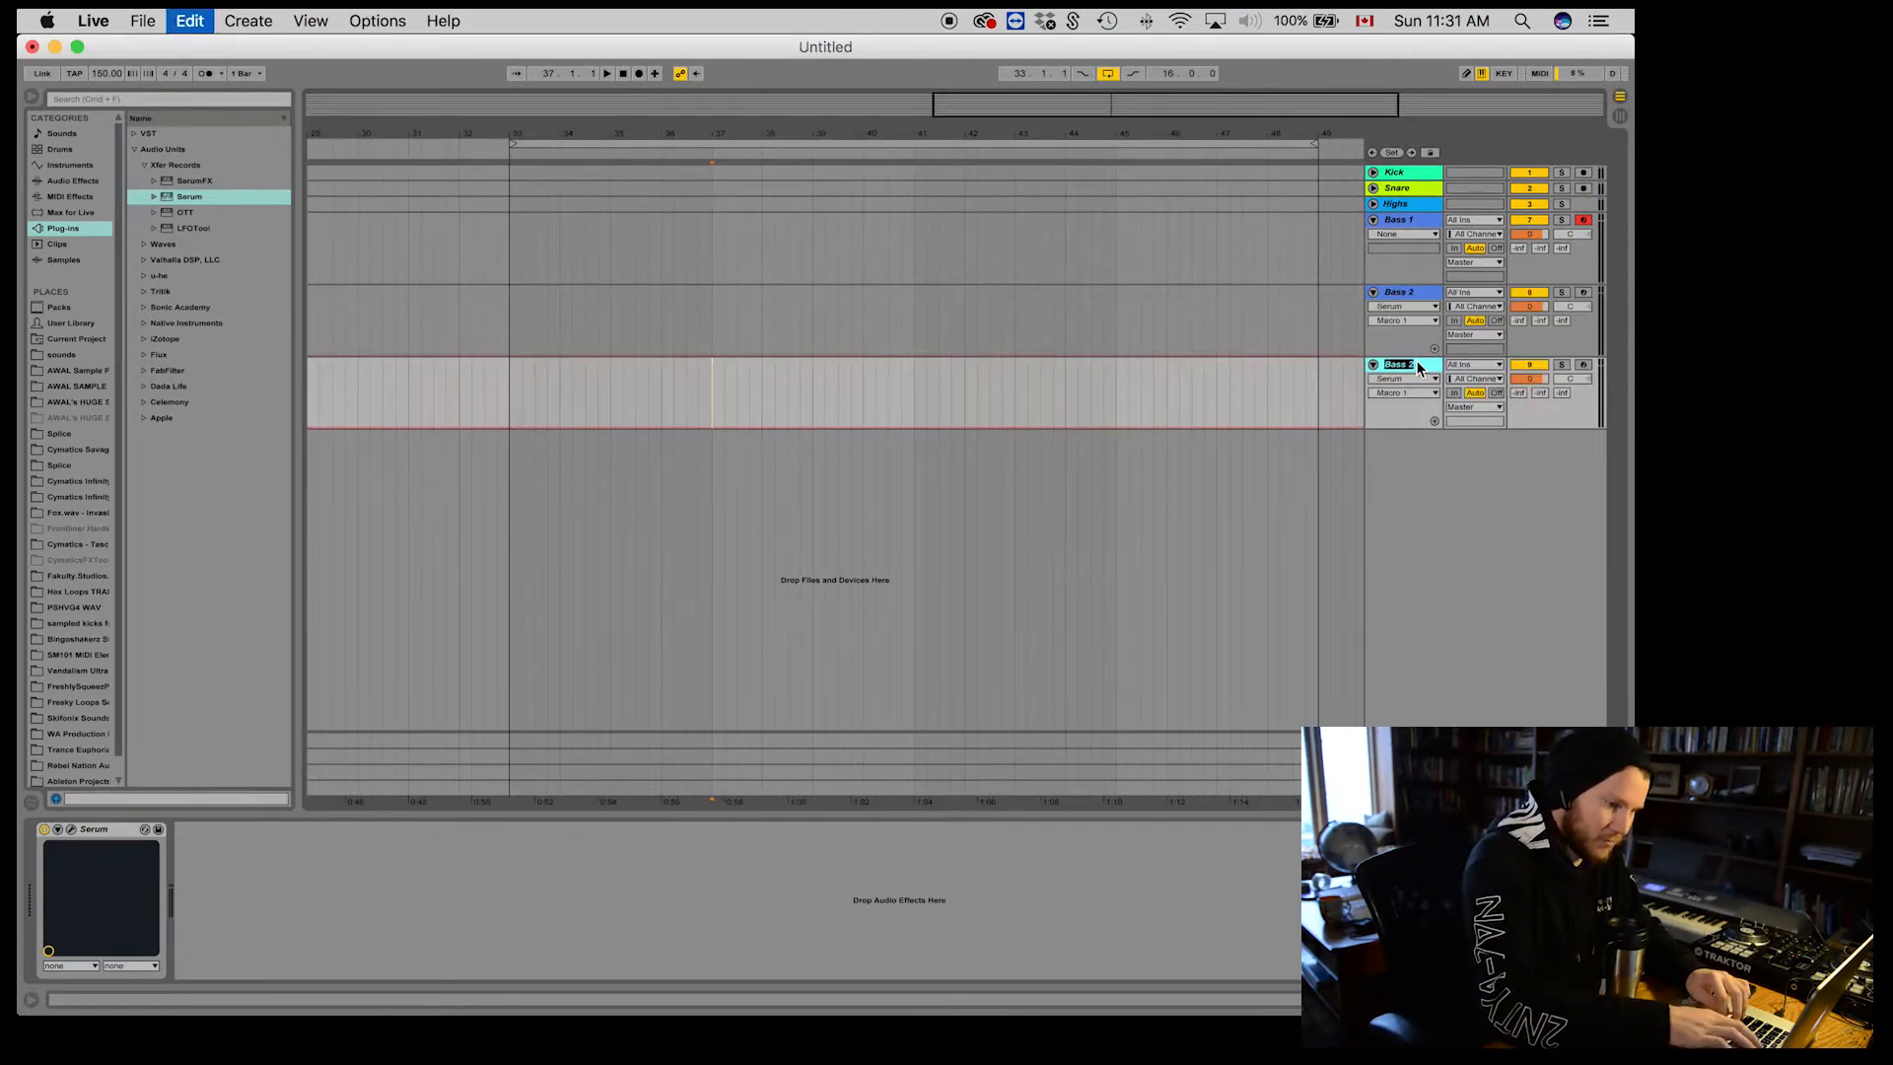
{"action": "type", "text": "Bass "}
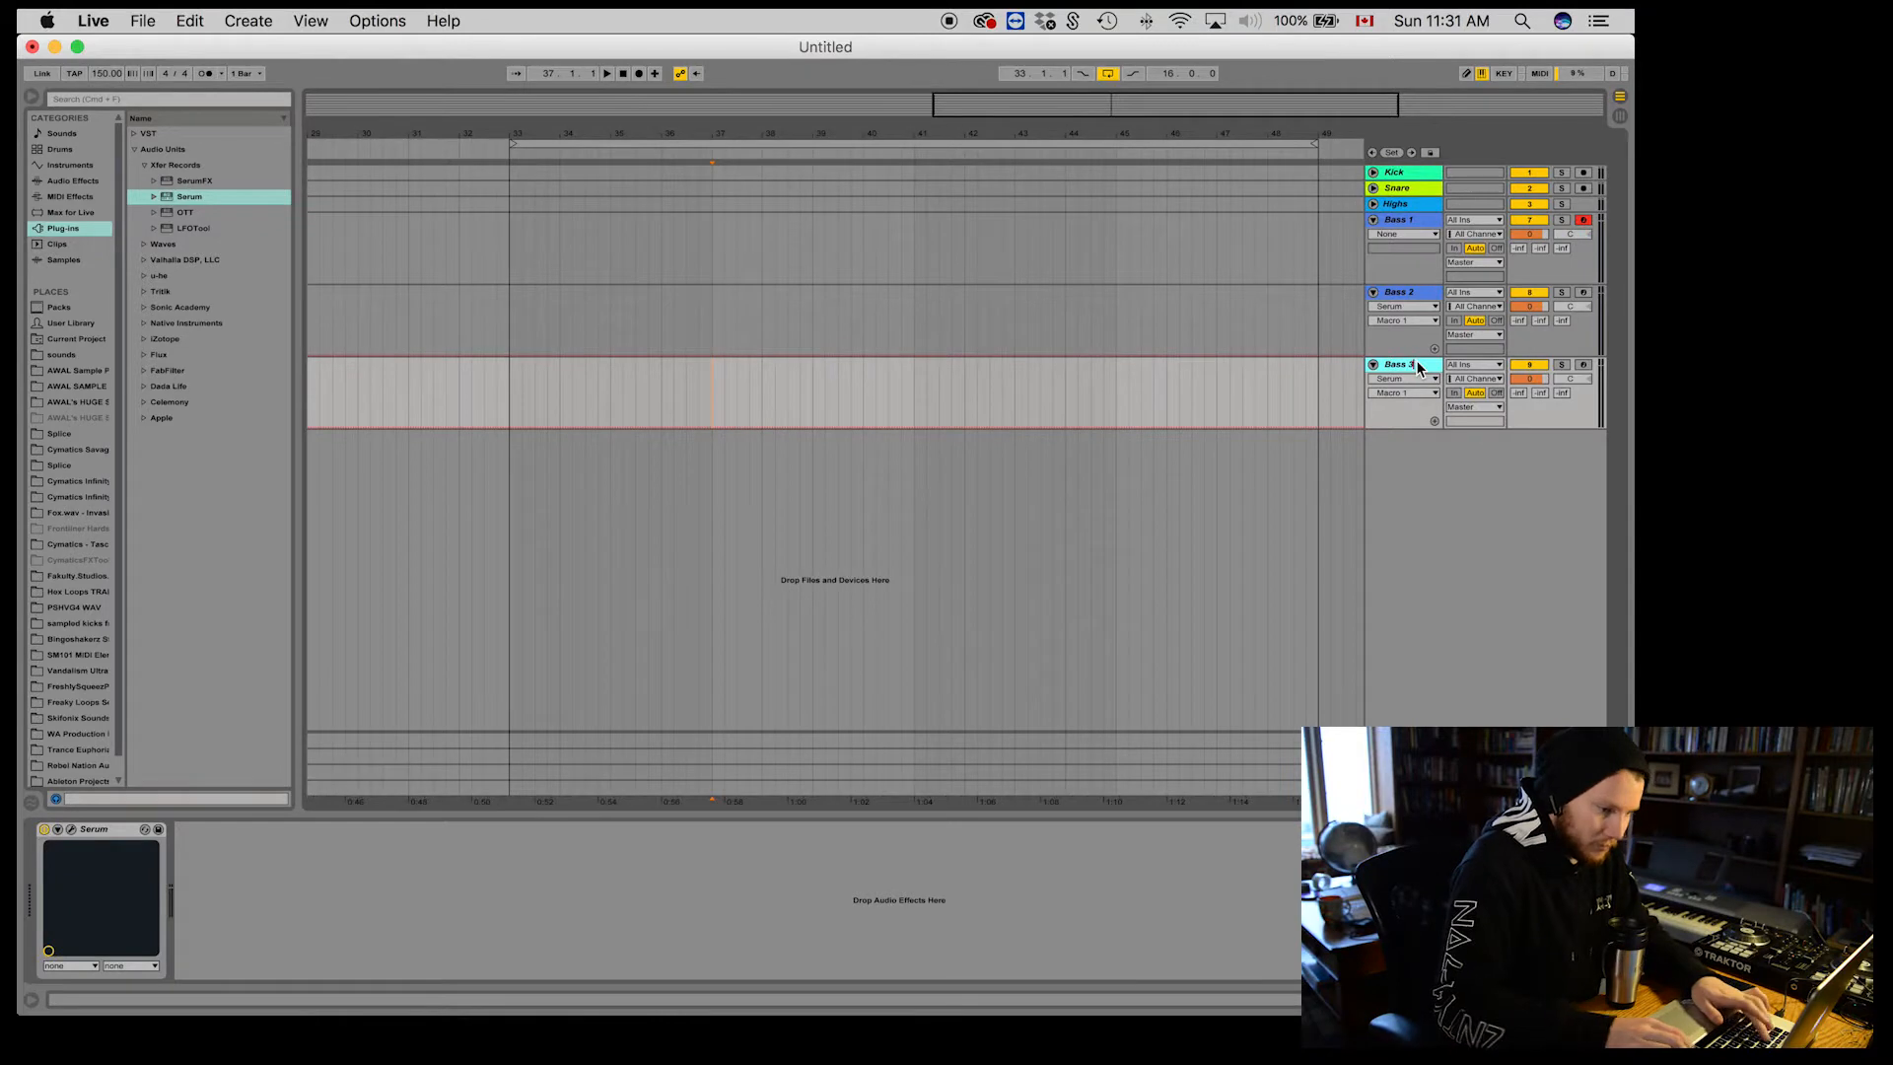
{"action": "type", "text": "3"}
{"action": "key", "text": "Return"}
Step: Group the Bass 1, Bass 2 and Bass 3 tracks and name the group Basses
{"action": "left_click", "coordinate": [1408, 223]}
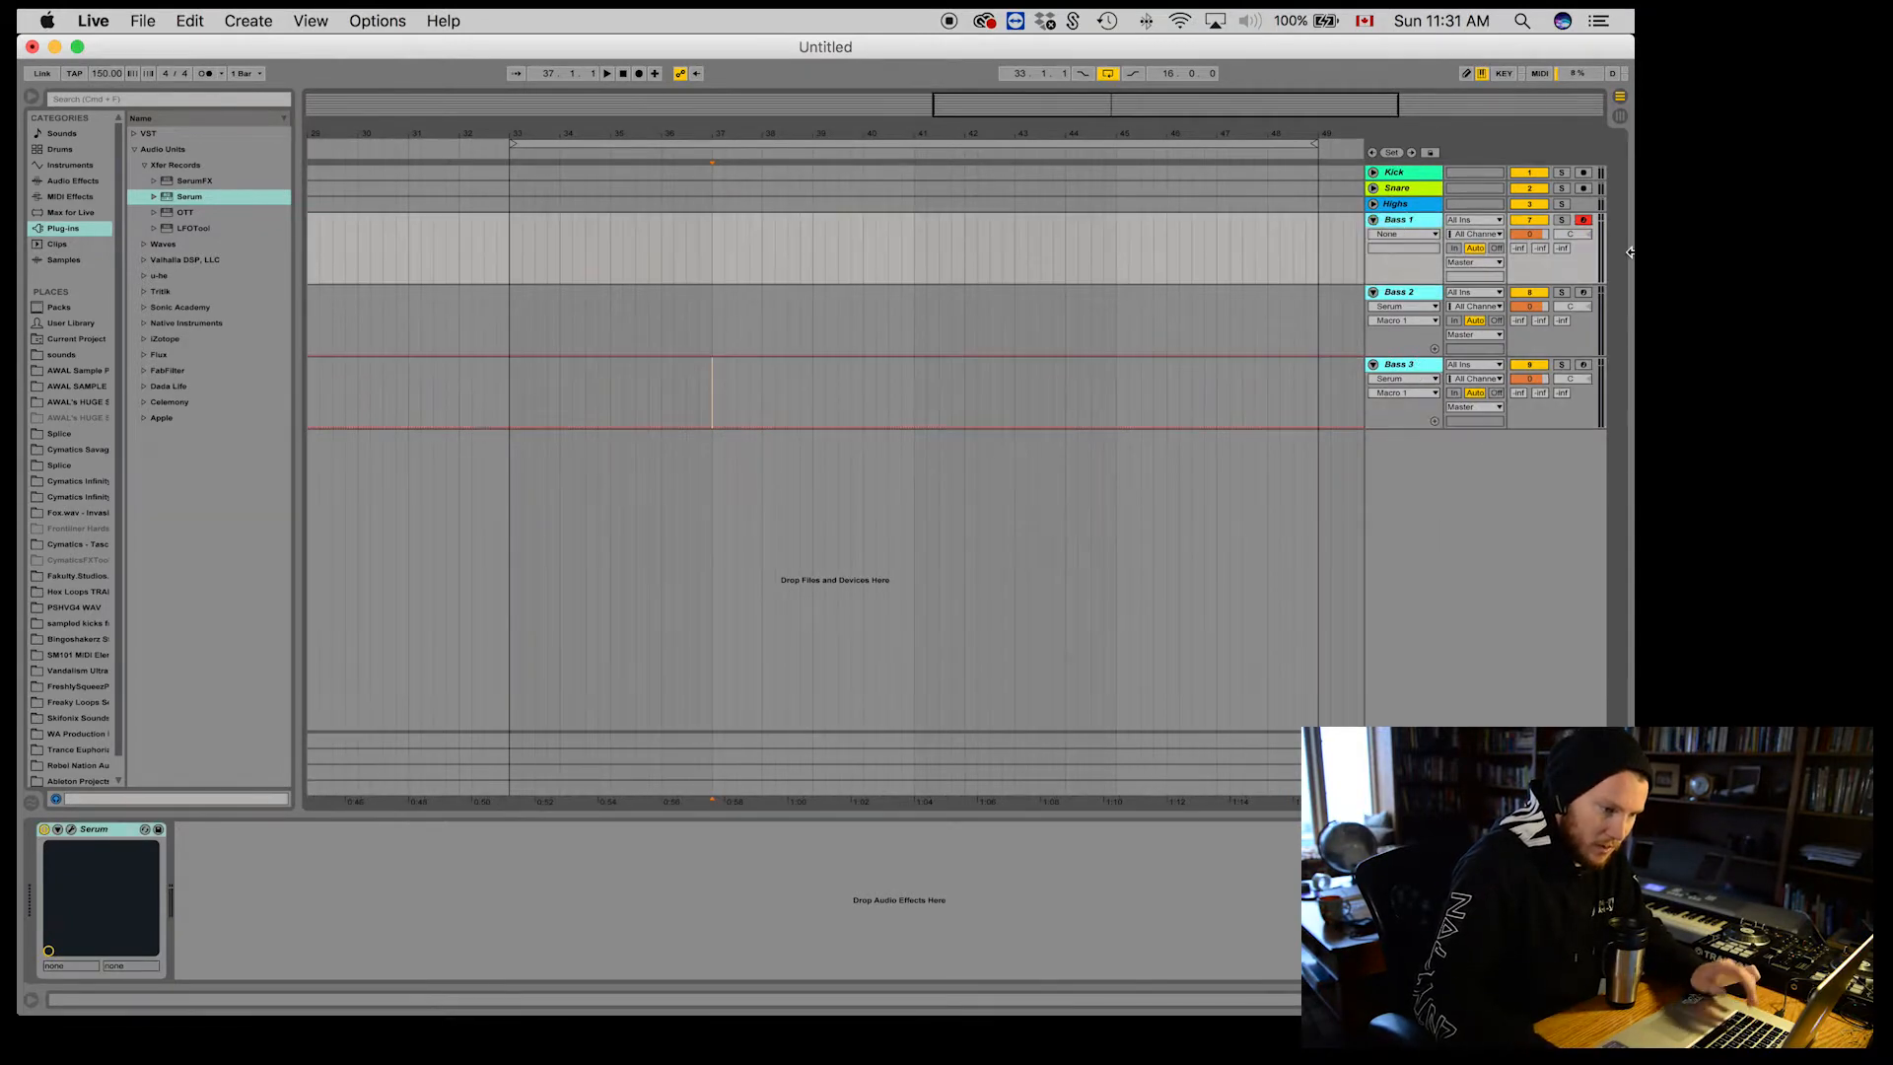
{"action": "right_click", "coordinate": [1414, 370]}
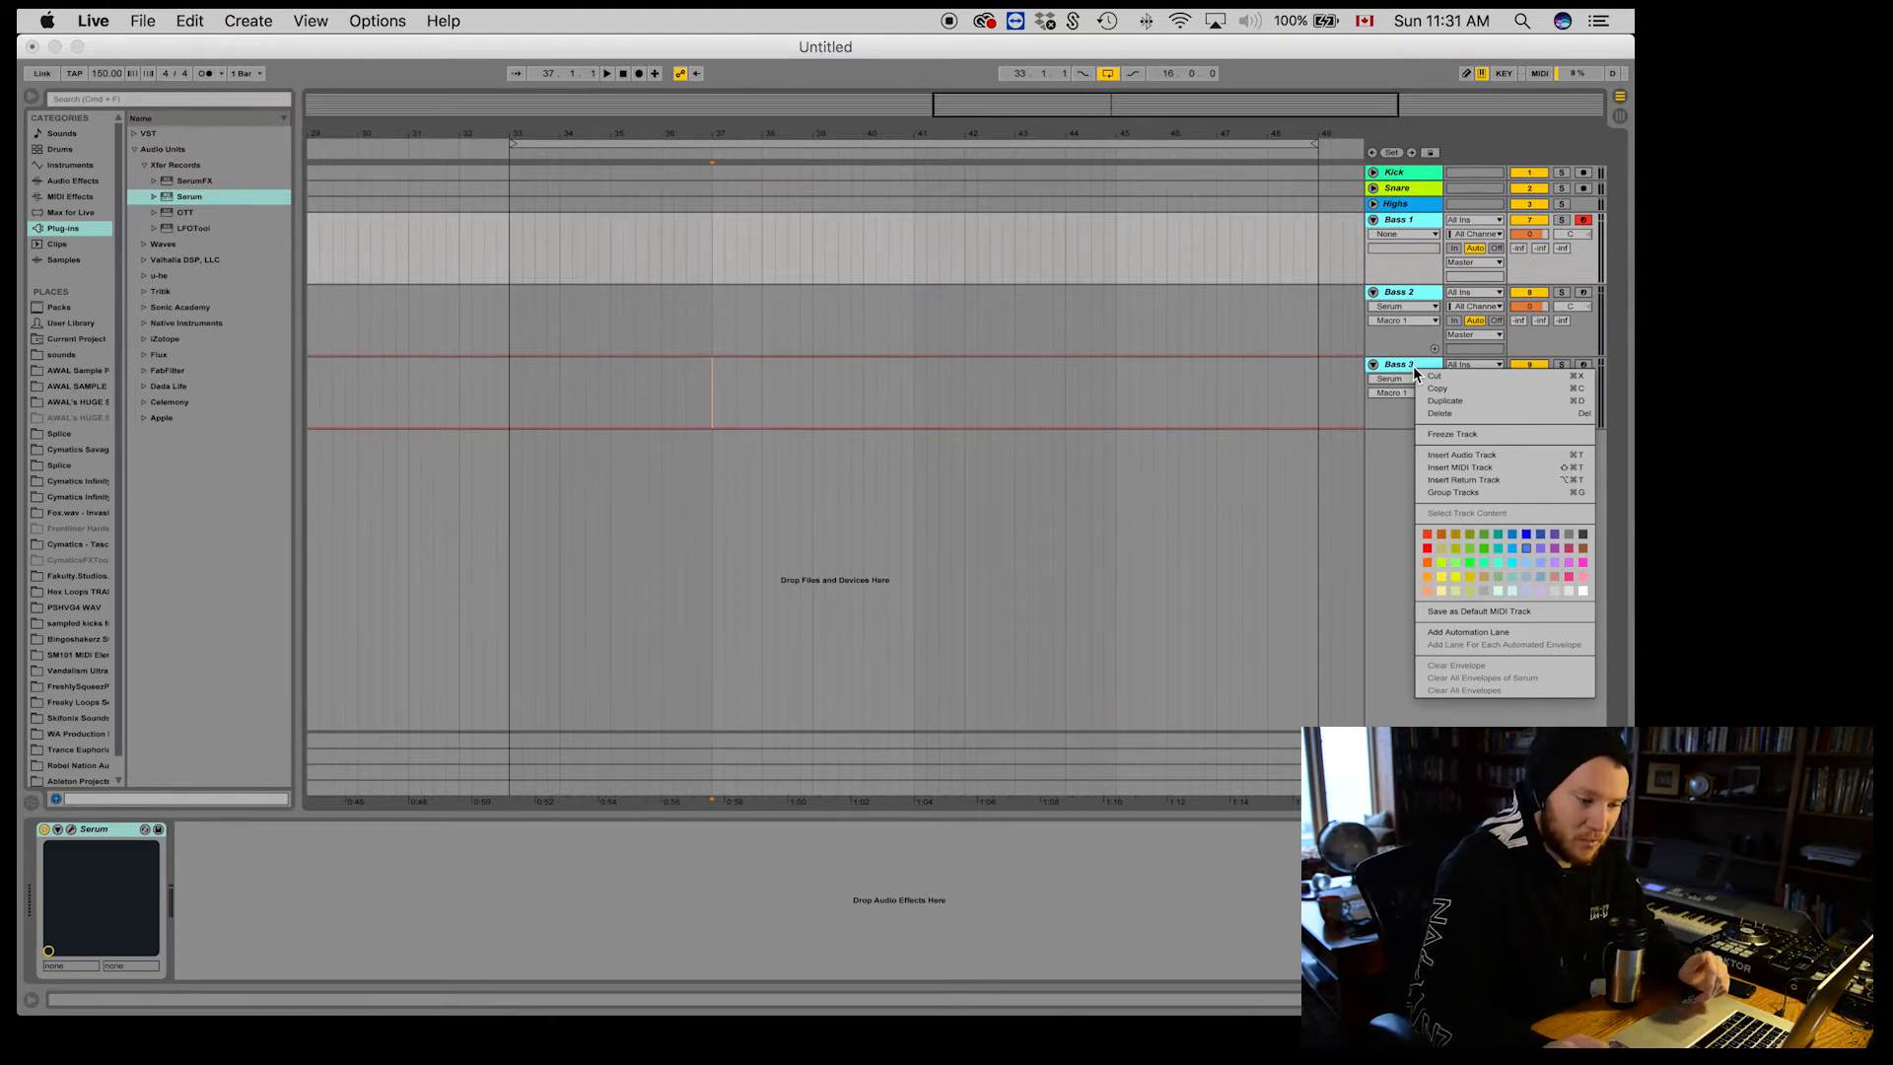
{"action": "left_click", "coordinate": [1487, 493]}
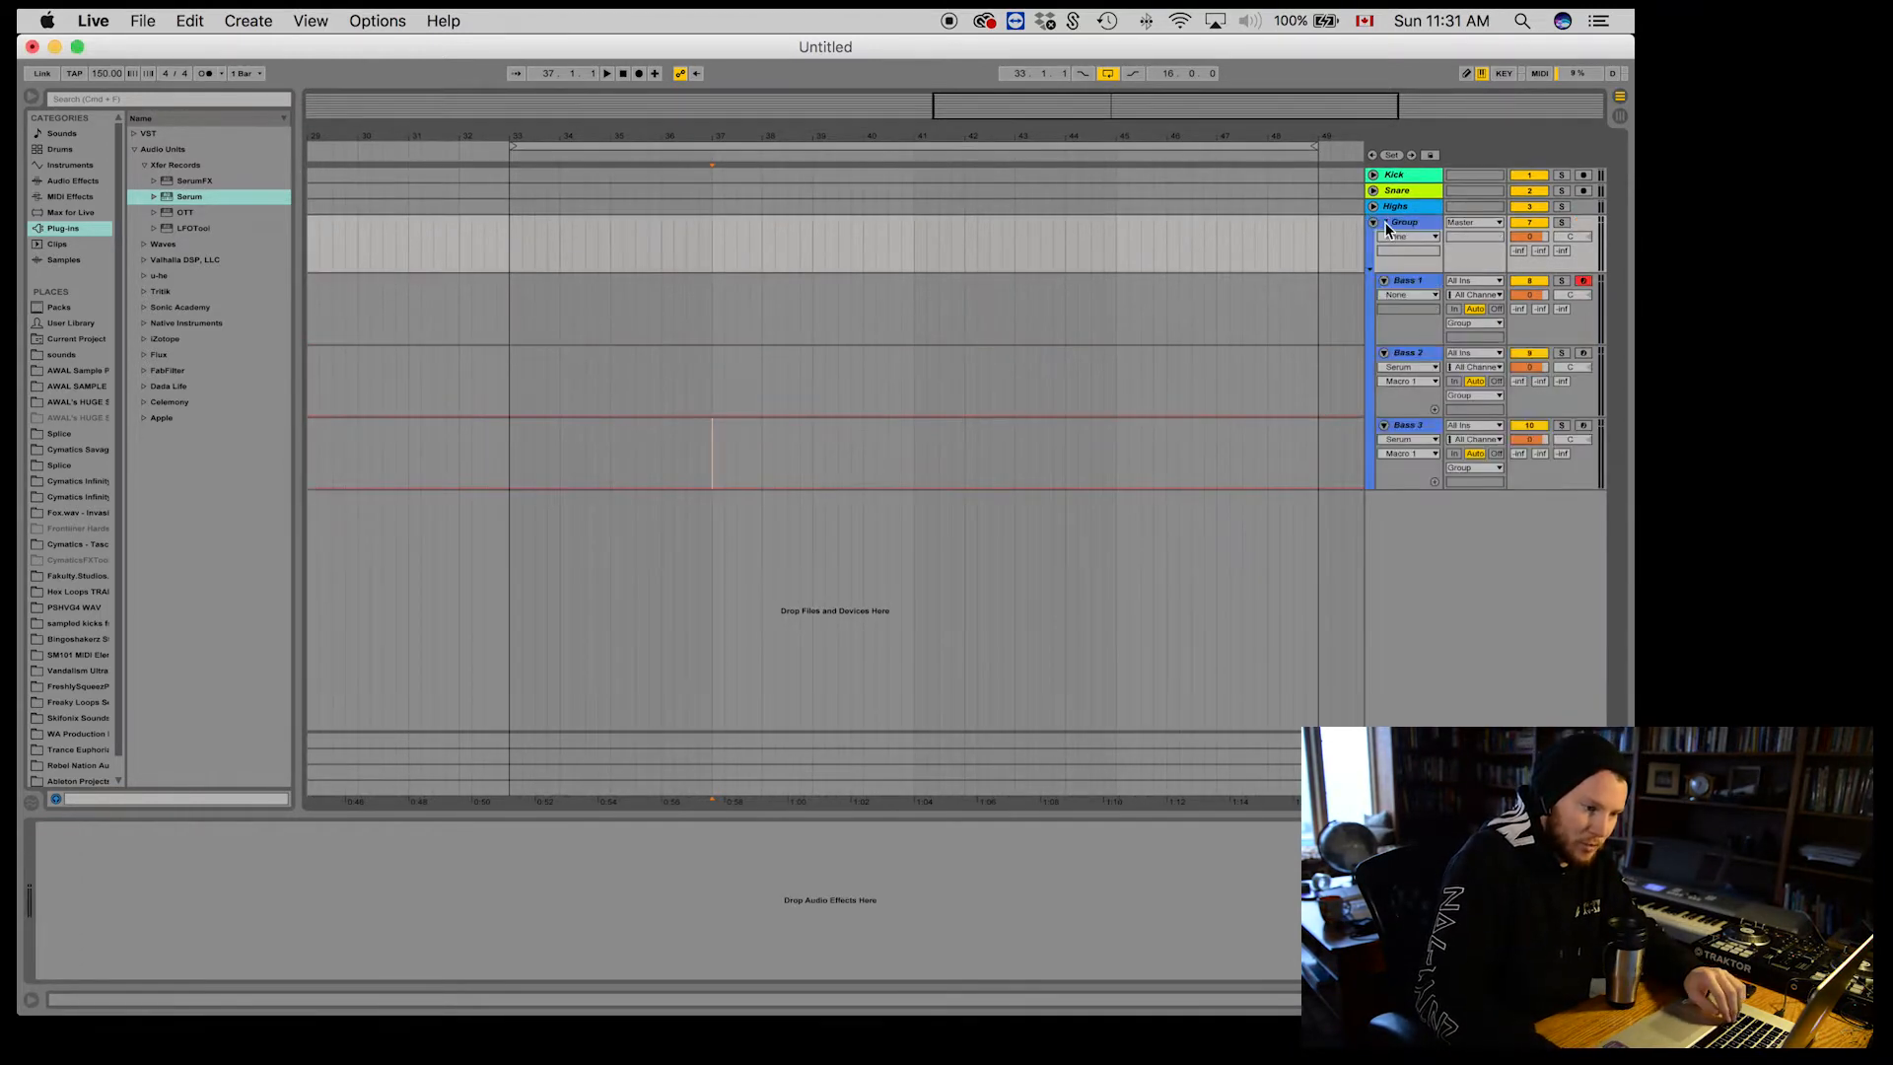
{"action": "left_click", "coordinate": [1415, 223]}
{"action": "key", "text": "super+r"}
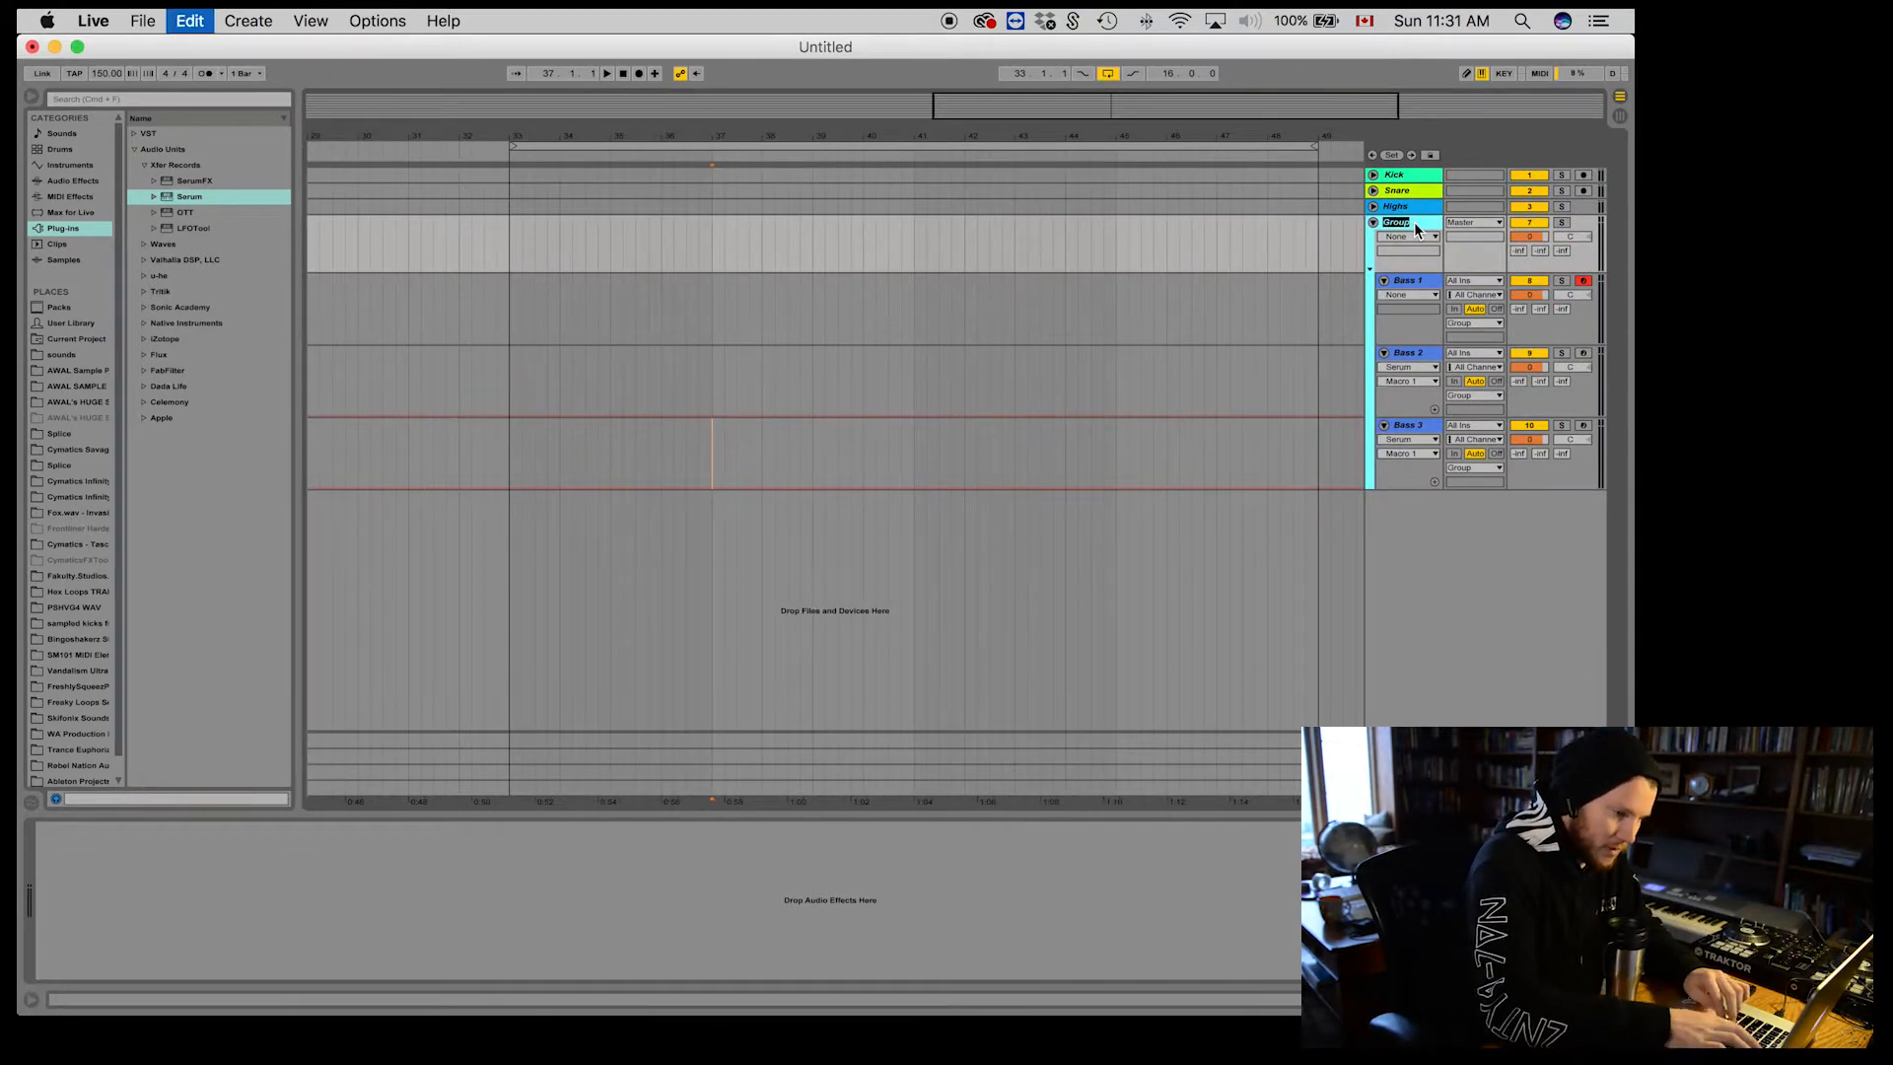
{"action": "type", "text": "Basses"}
{"action": "key", "text": "Return"}
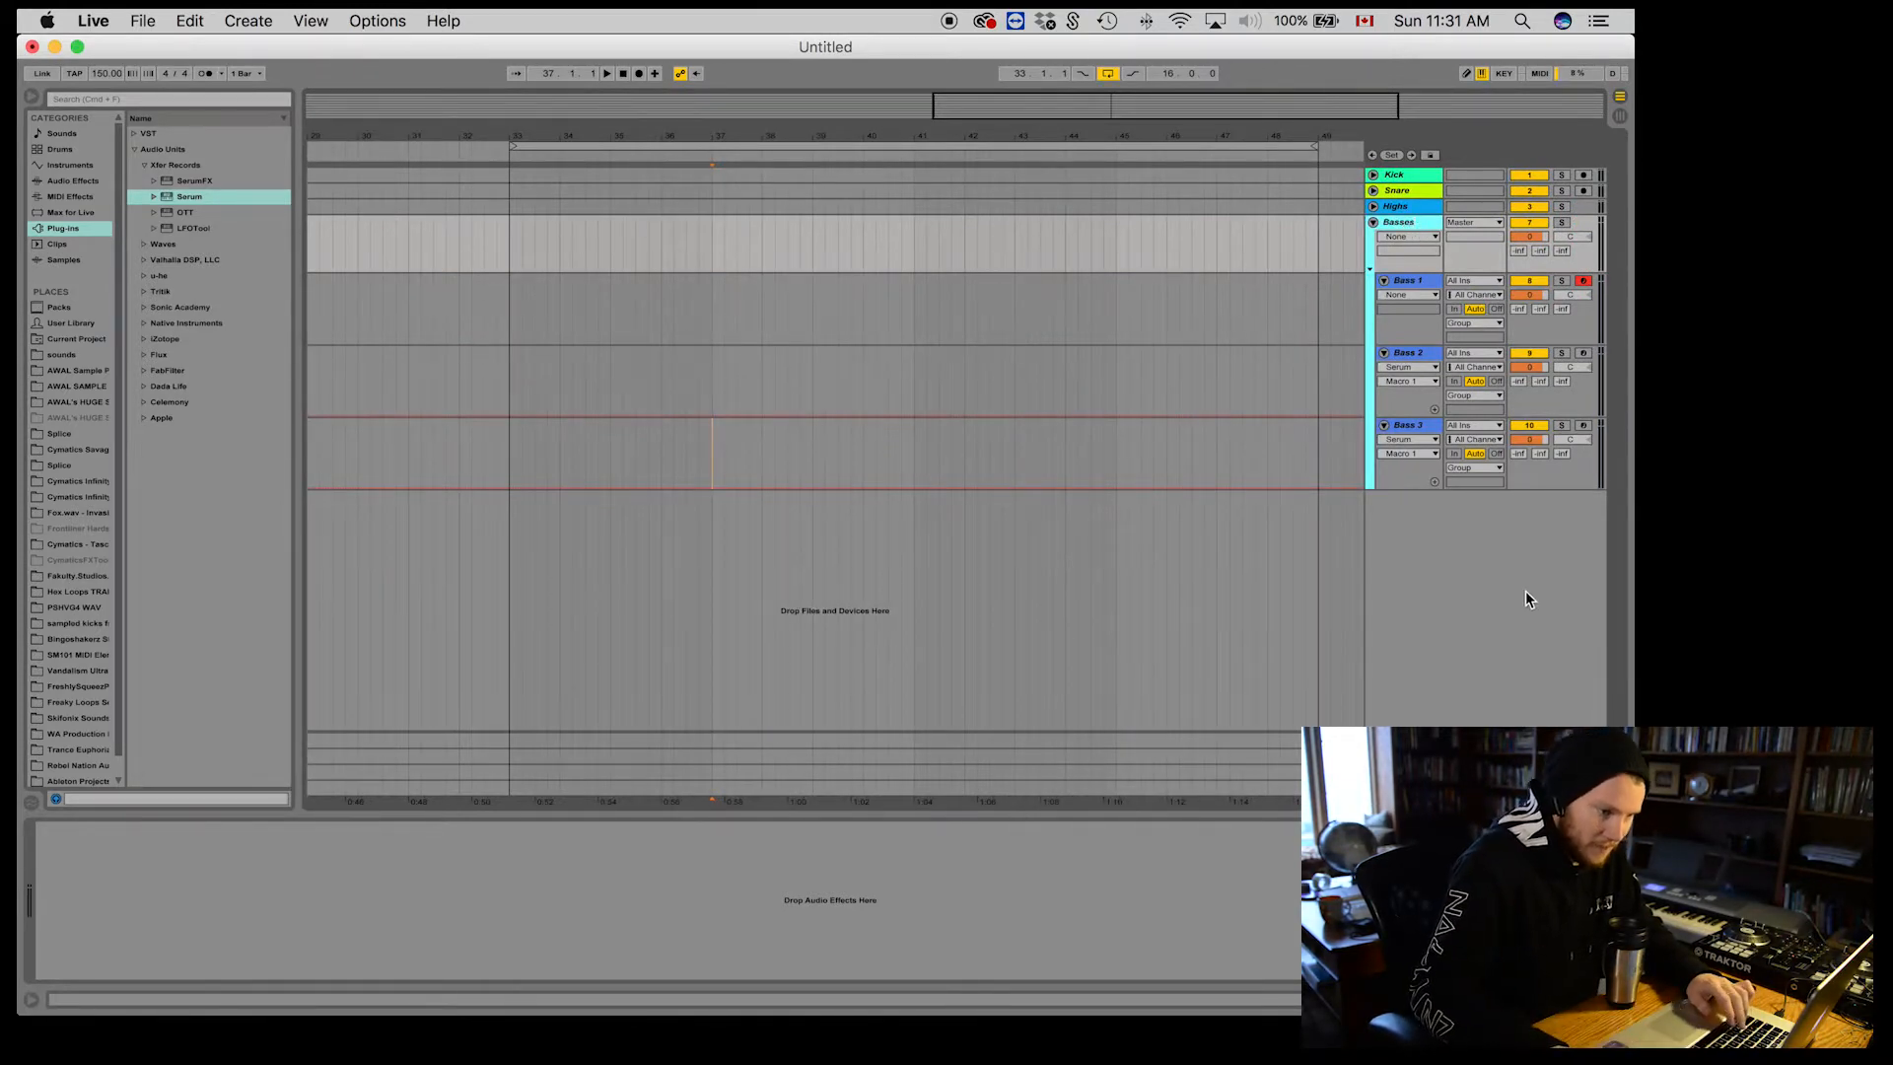
Step: Color the Basses group track purple
{"action": "left_click", "coordinate": [1425, 282]}
{"action": "left_click", "coordinate": [1403, 223]}
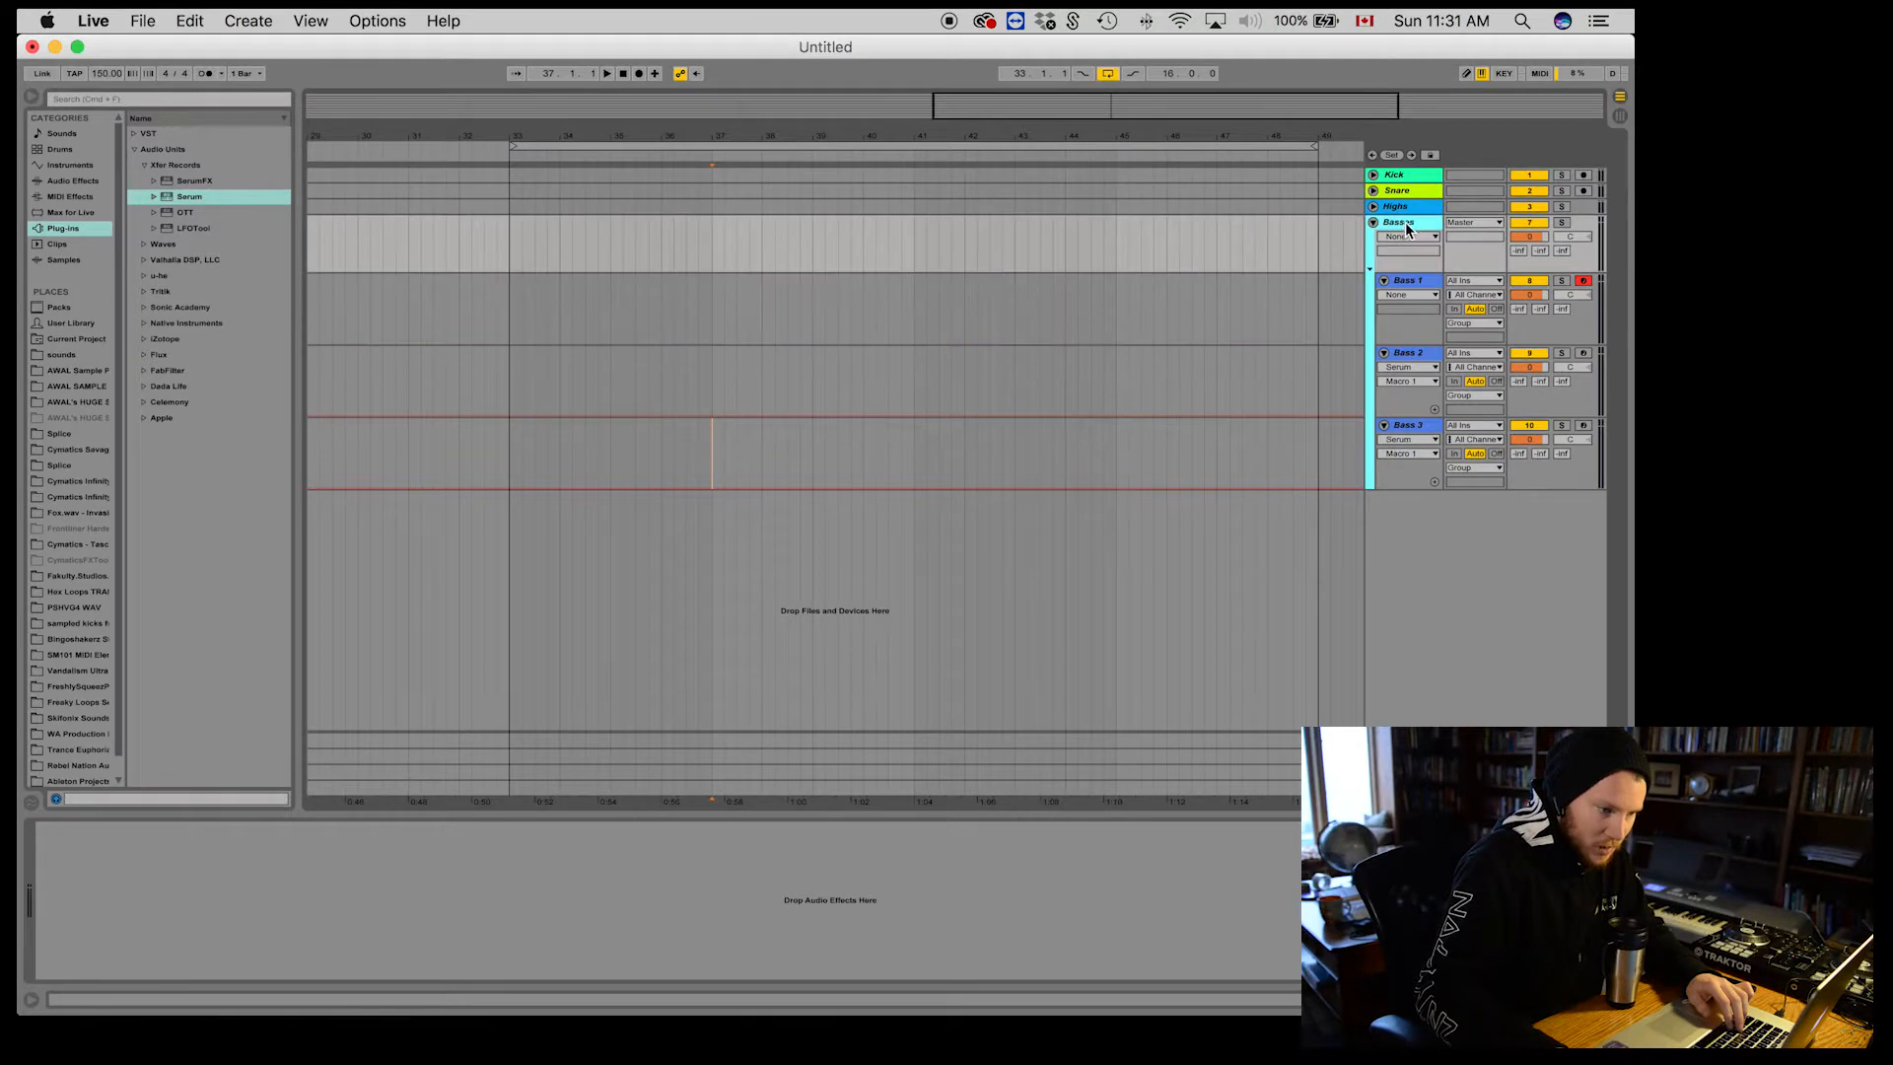
{"action": "right_click", "coordinate": [1409, 226]}
{"action": "left_click", "coordinate": [1535, 415]}
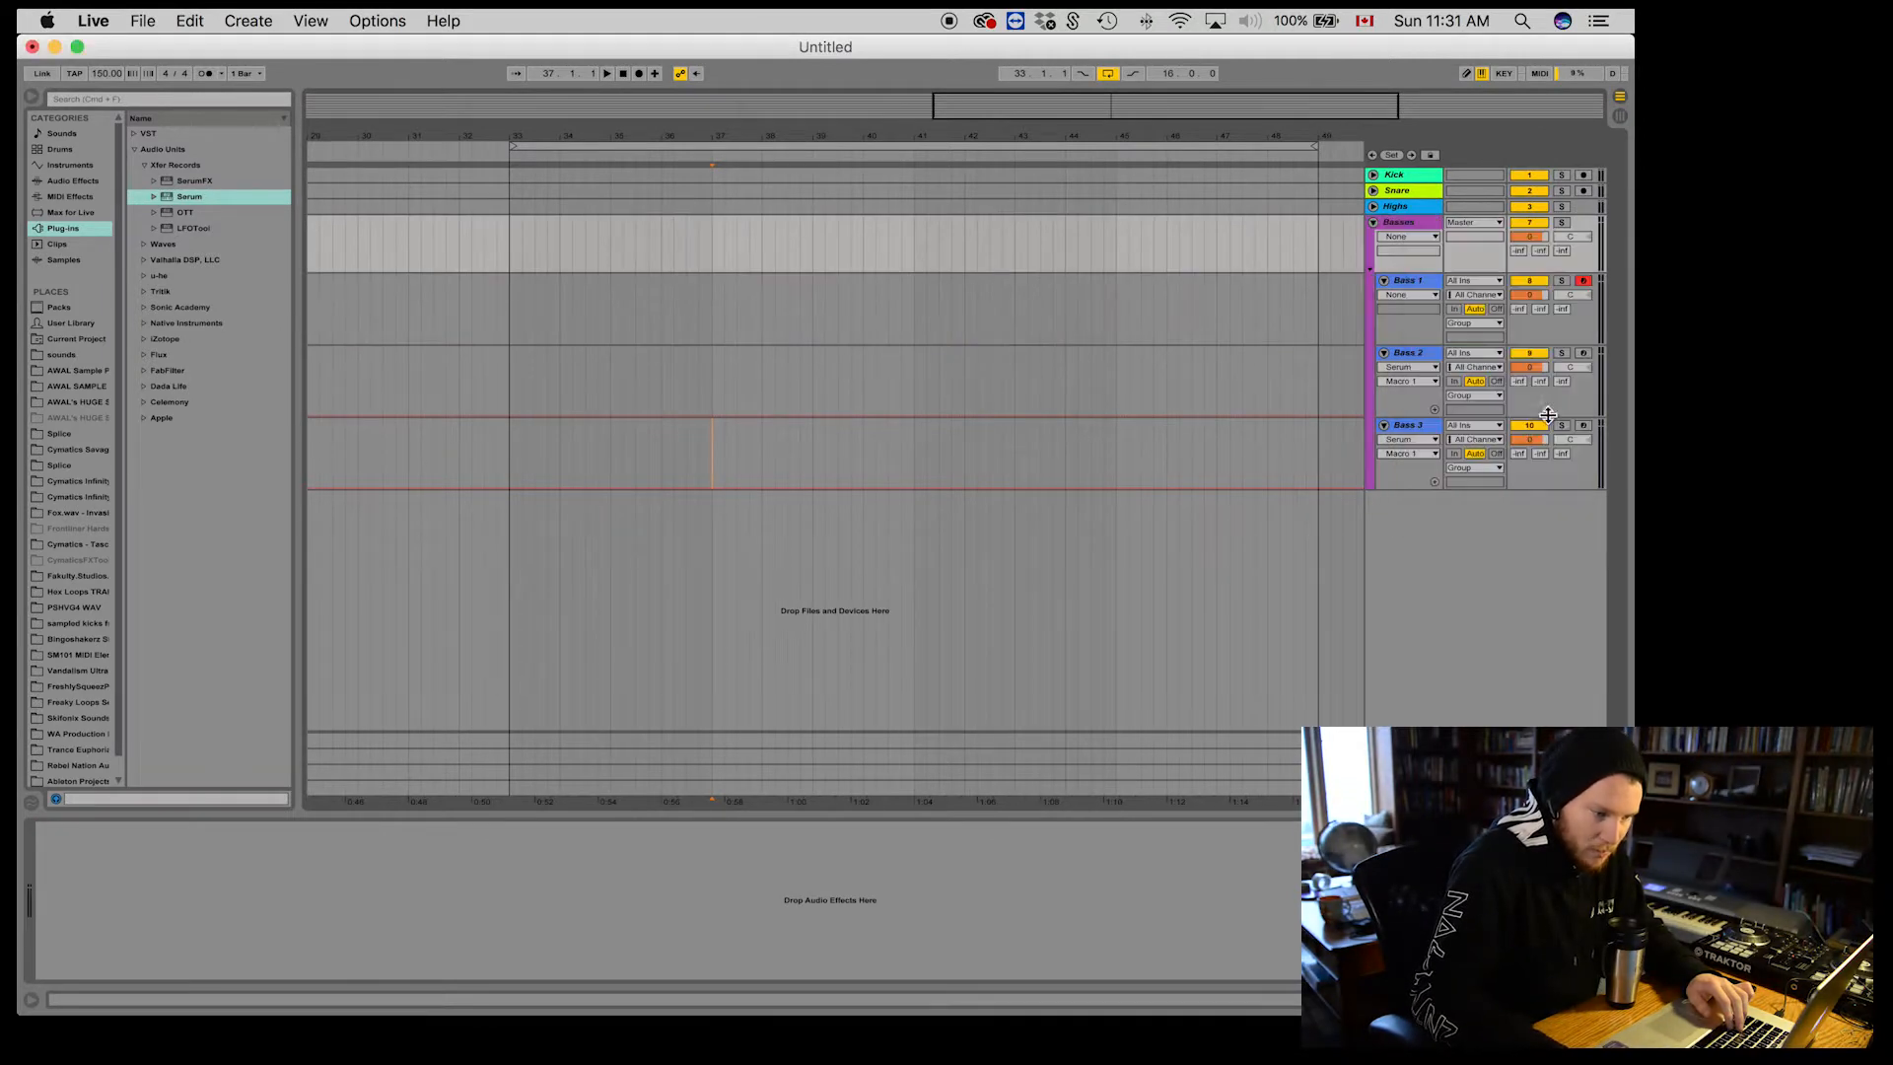
{"action": "left_click", "coordinate": [1374, 222]}
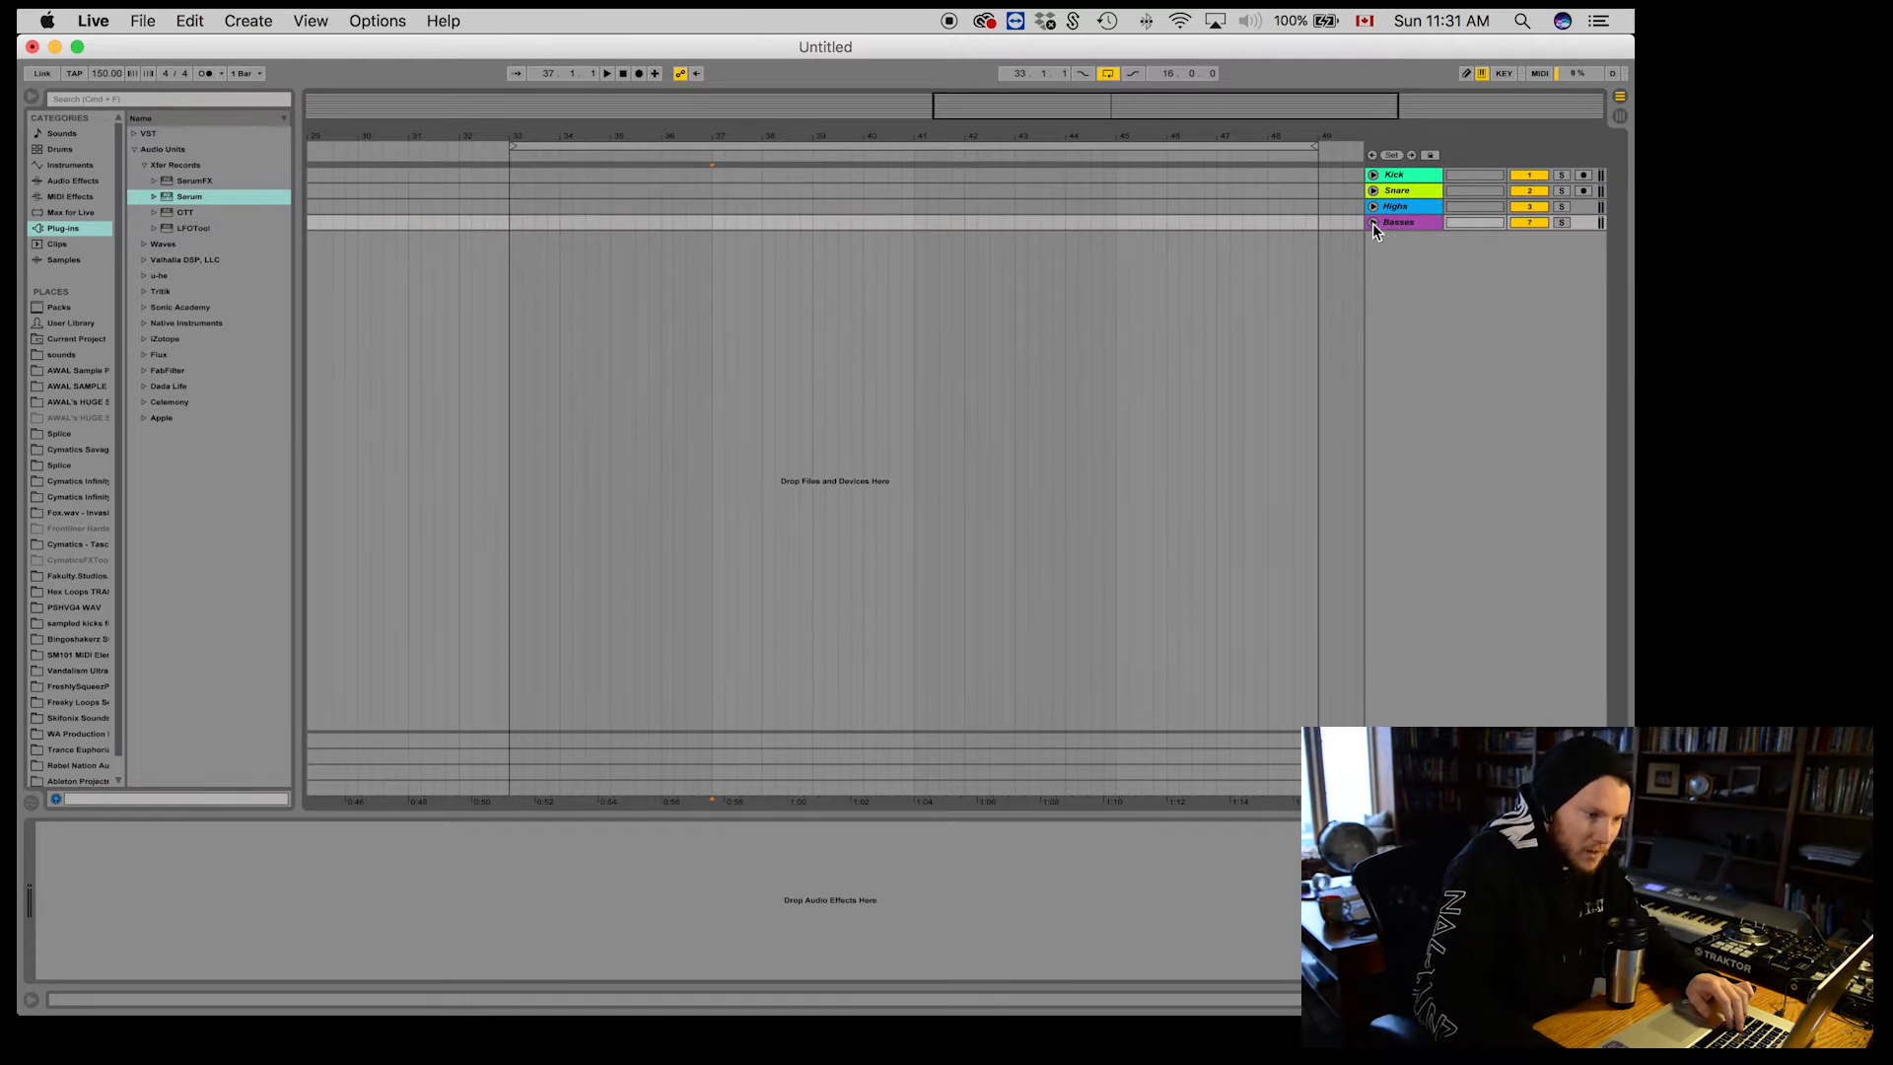
Step: Color the Bass 1, Bass 2 and Bass 3 tracks purple to match their group, and collapse the Basses group
{"action": "left_click", "coordinate": [1374, 222]}
{"action": "left_click", "coordinate": [1405, 281]}
{"action": "left_click", "coordinate": [1417, 422]}
{"action": "right_click", "coordinate": [1418, 422]}
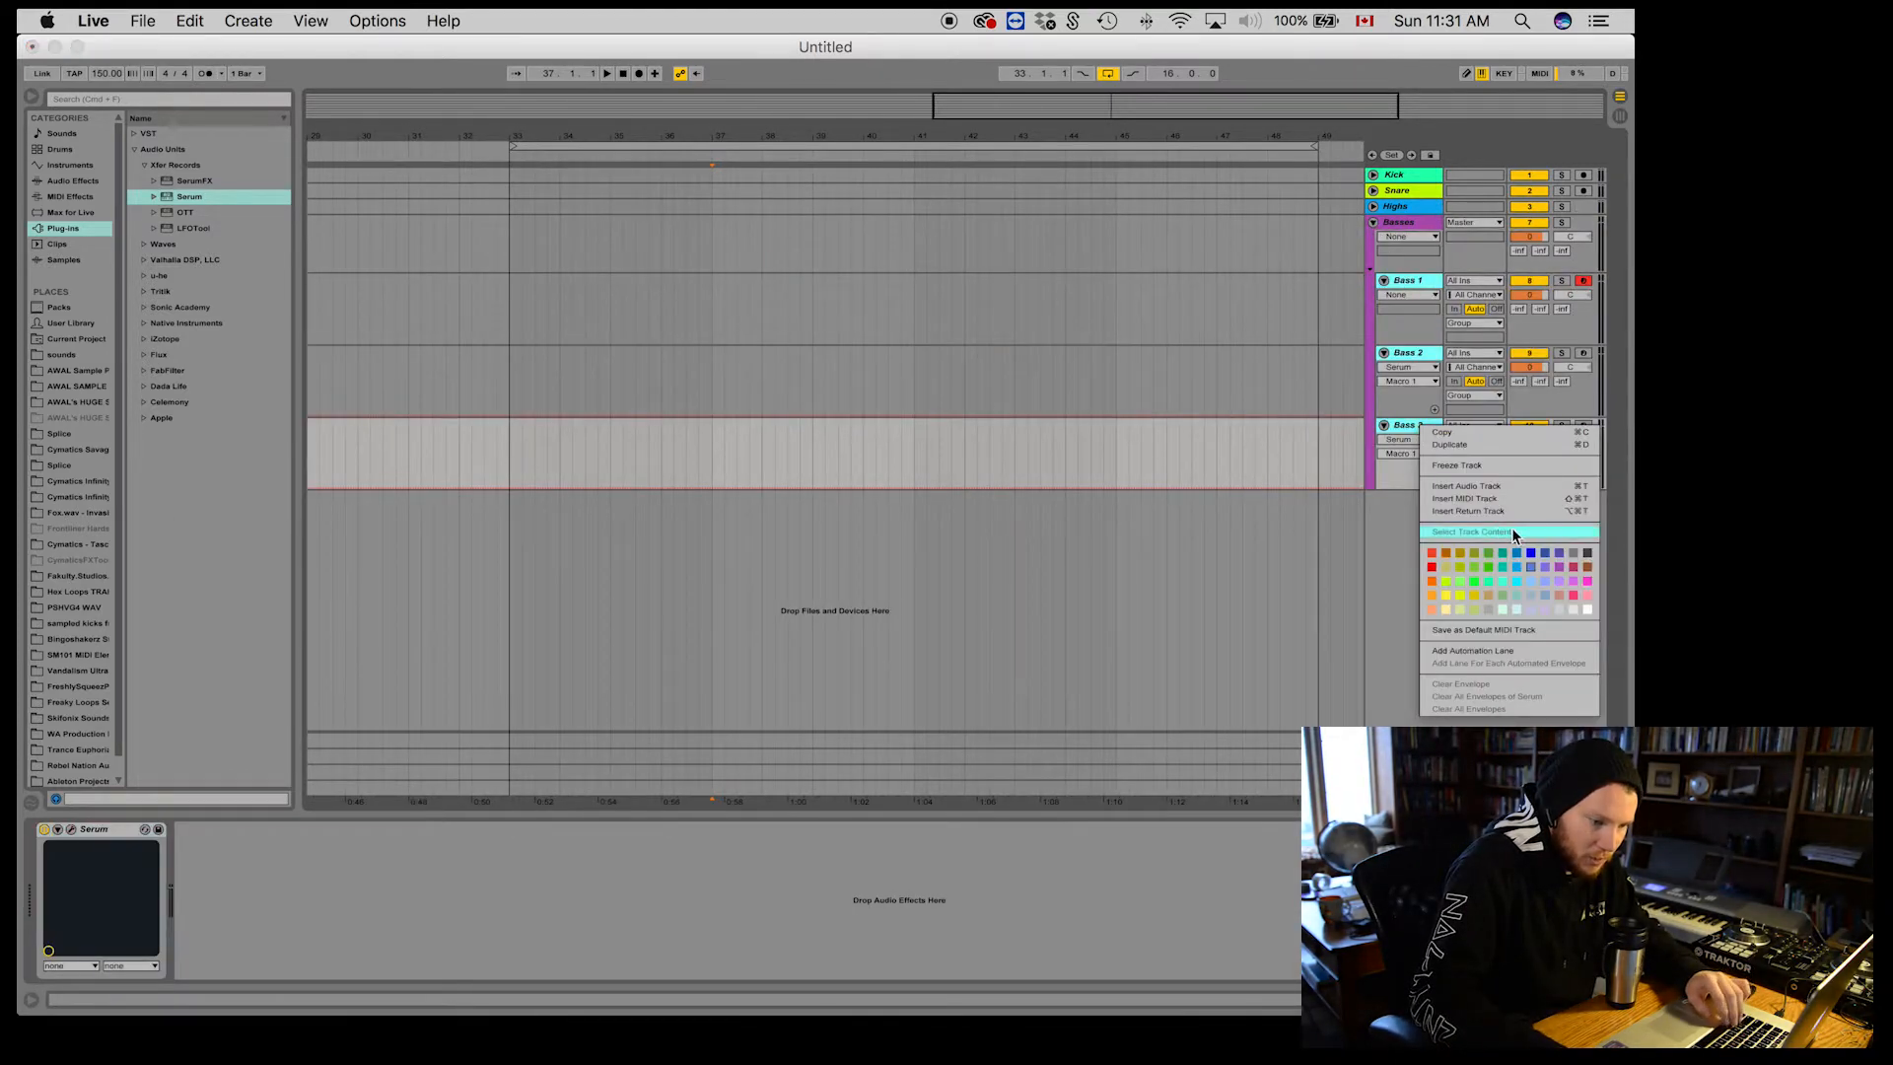
{"action": "left_click", "coordinate": [1510, 532]}
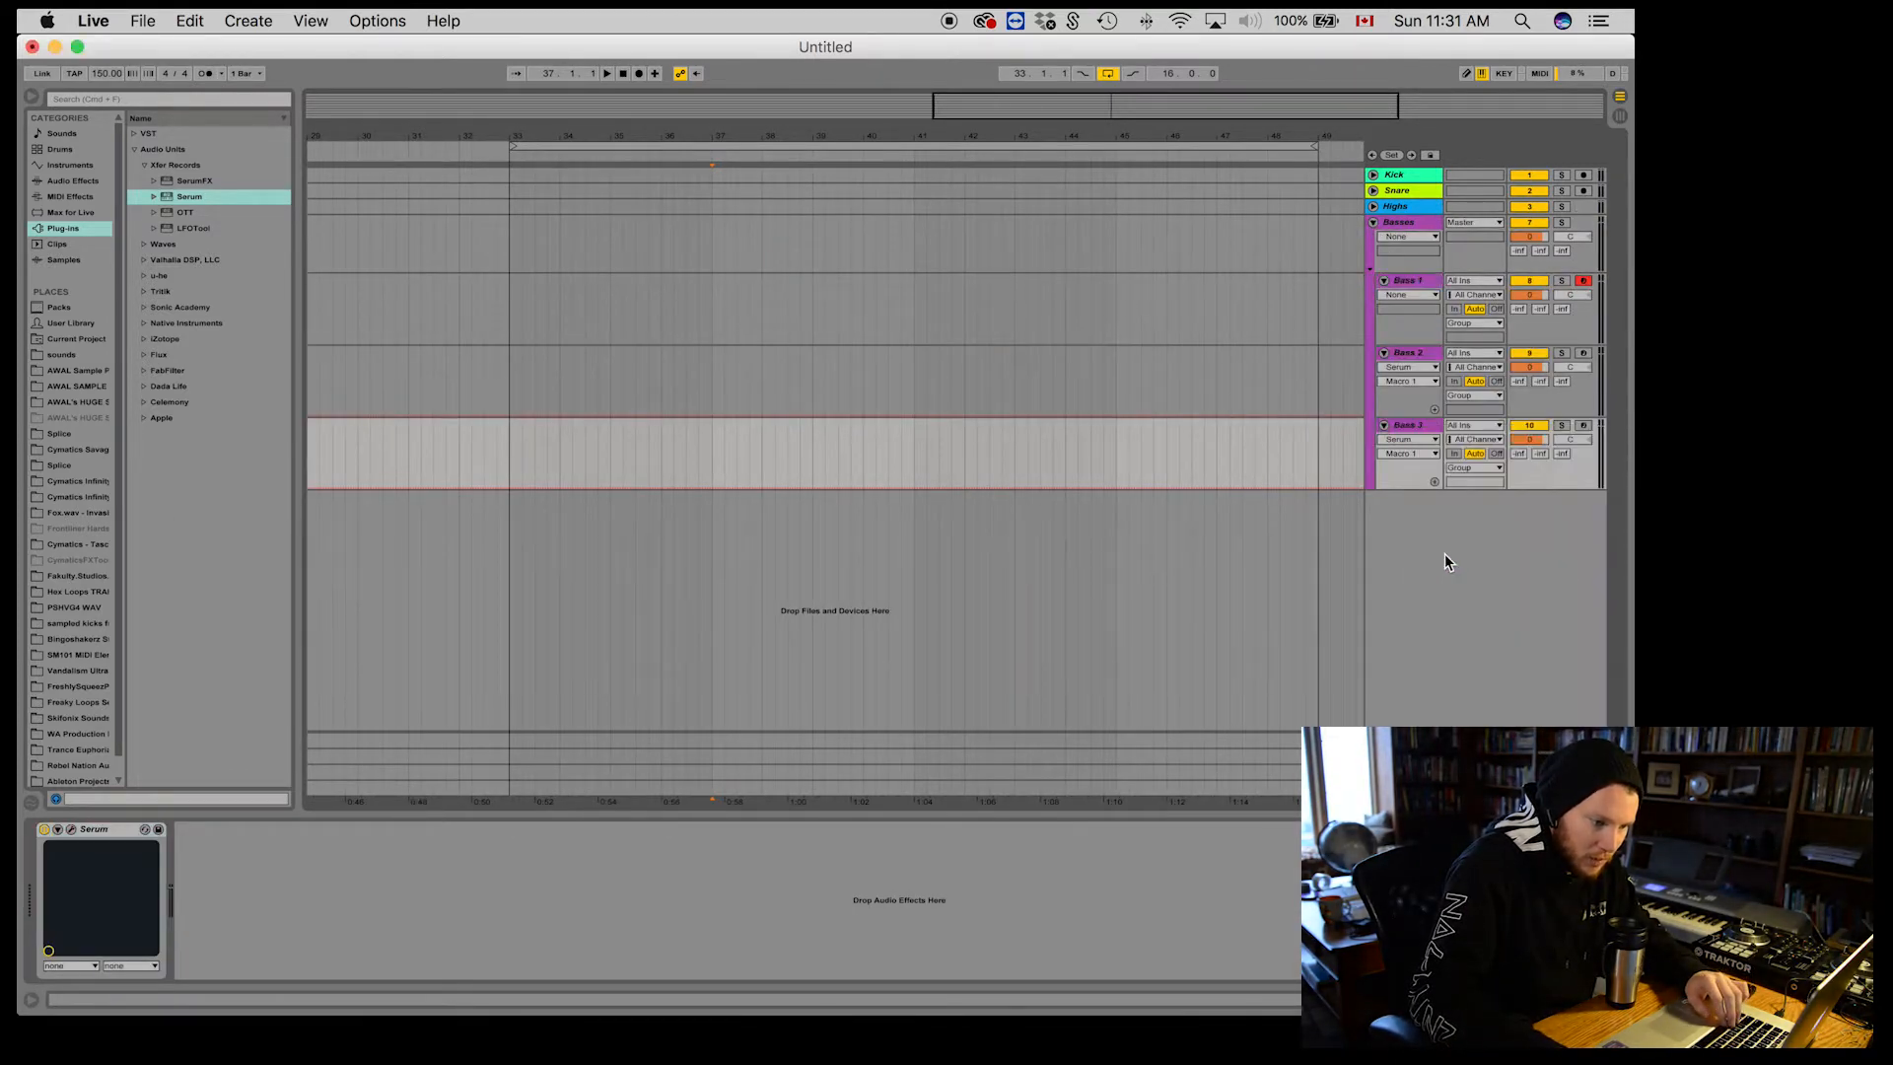
{"action": "left_click", "coordinate": [1375, 223]}
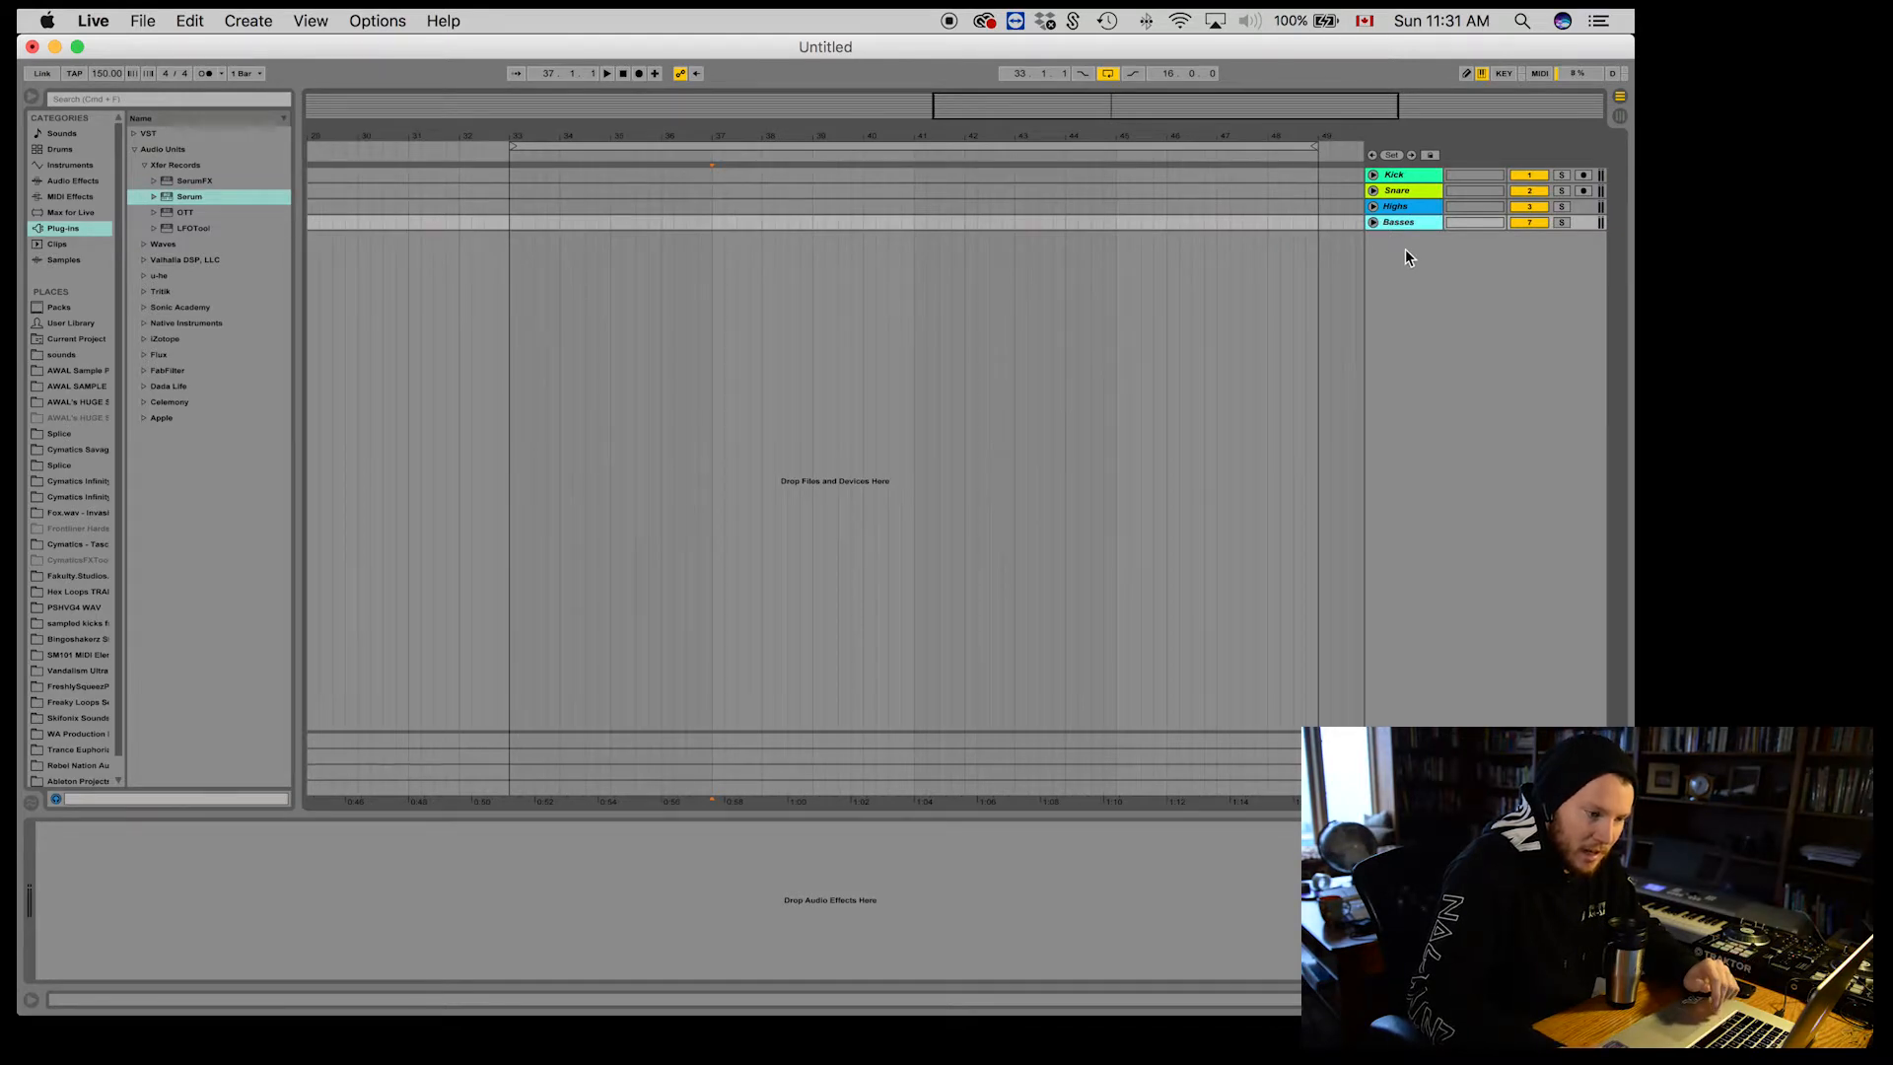
Step: Insert an audio track below the Basses group and name it FX 1
{"action": "right_click", "coordinate": [1430, 258]}
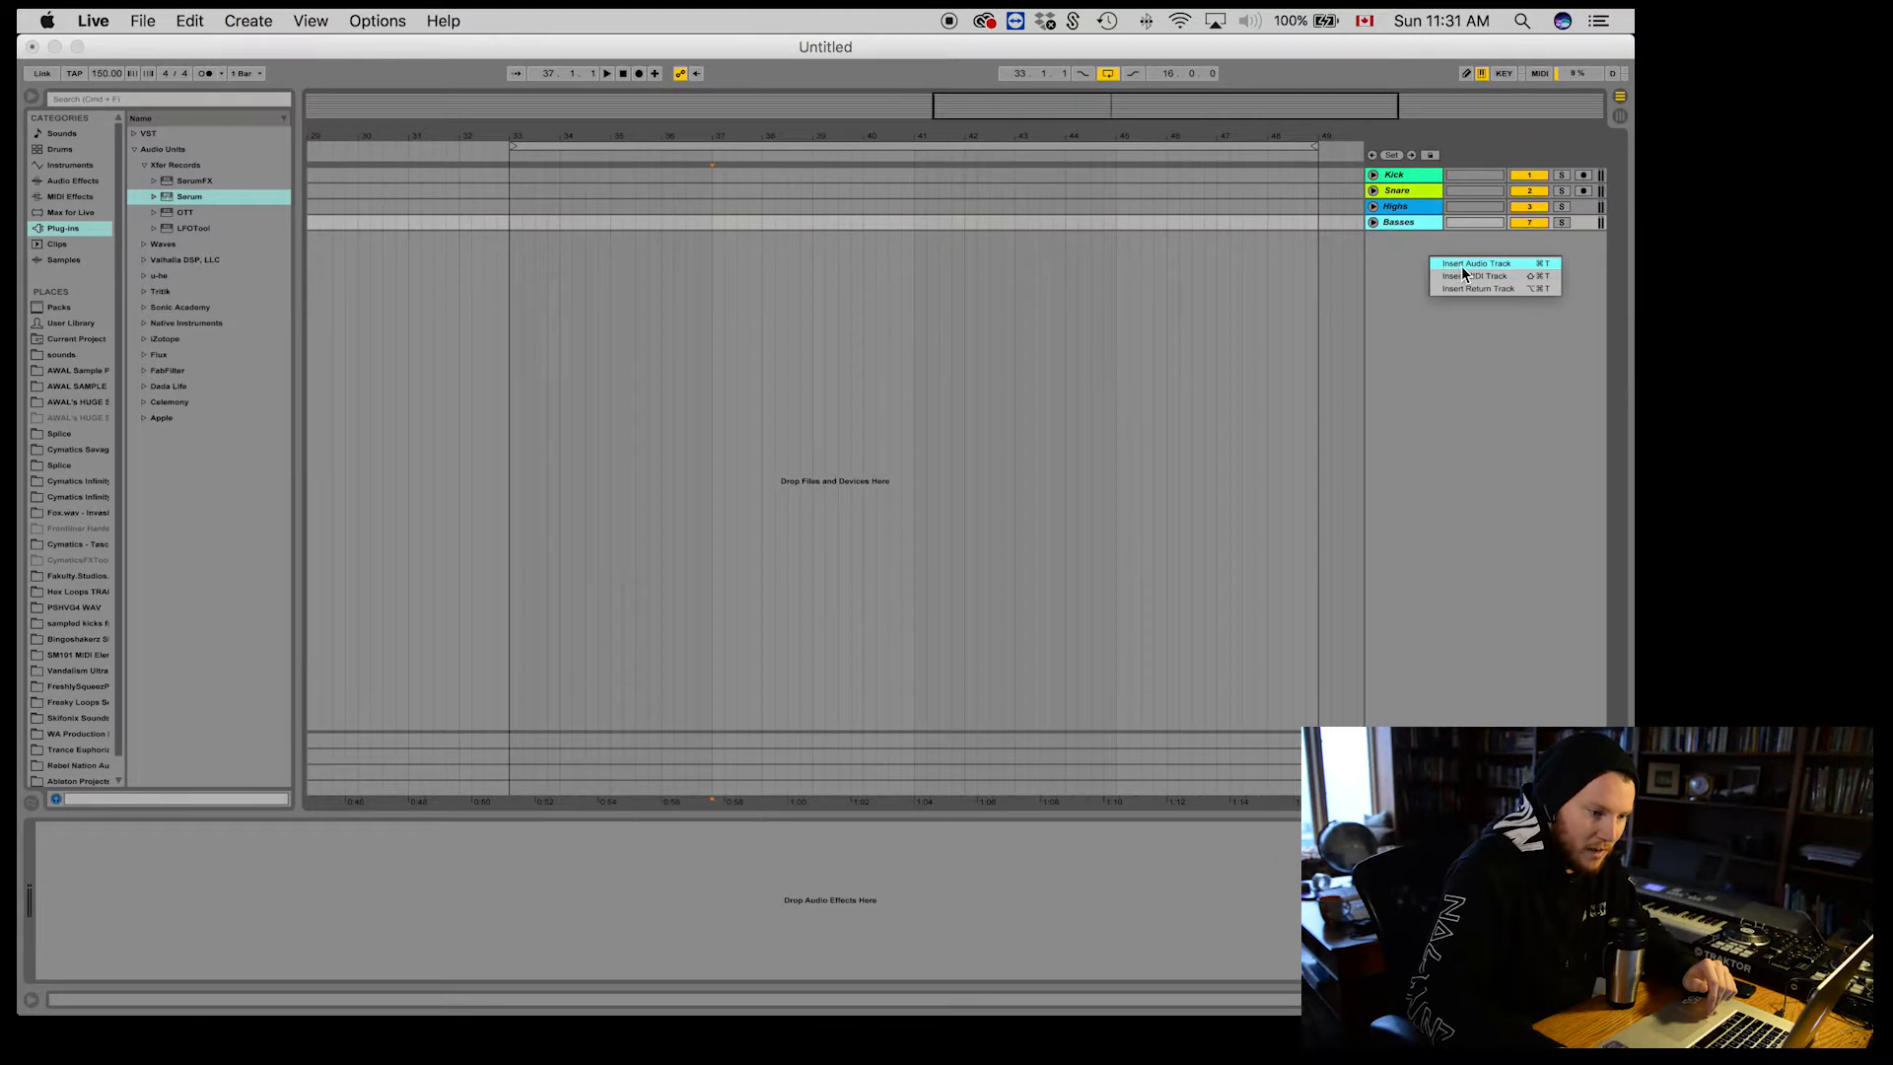
{"action": "left_click", "coordinate": [1464, 264]}
{"action": "key", "text": "super+r"}
{"action": "type", "text": "FX 1"}
{"action": "key", "text": "Return"}
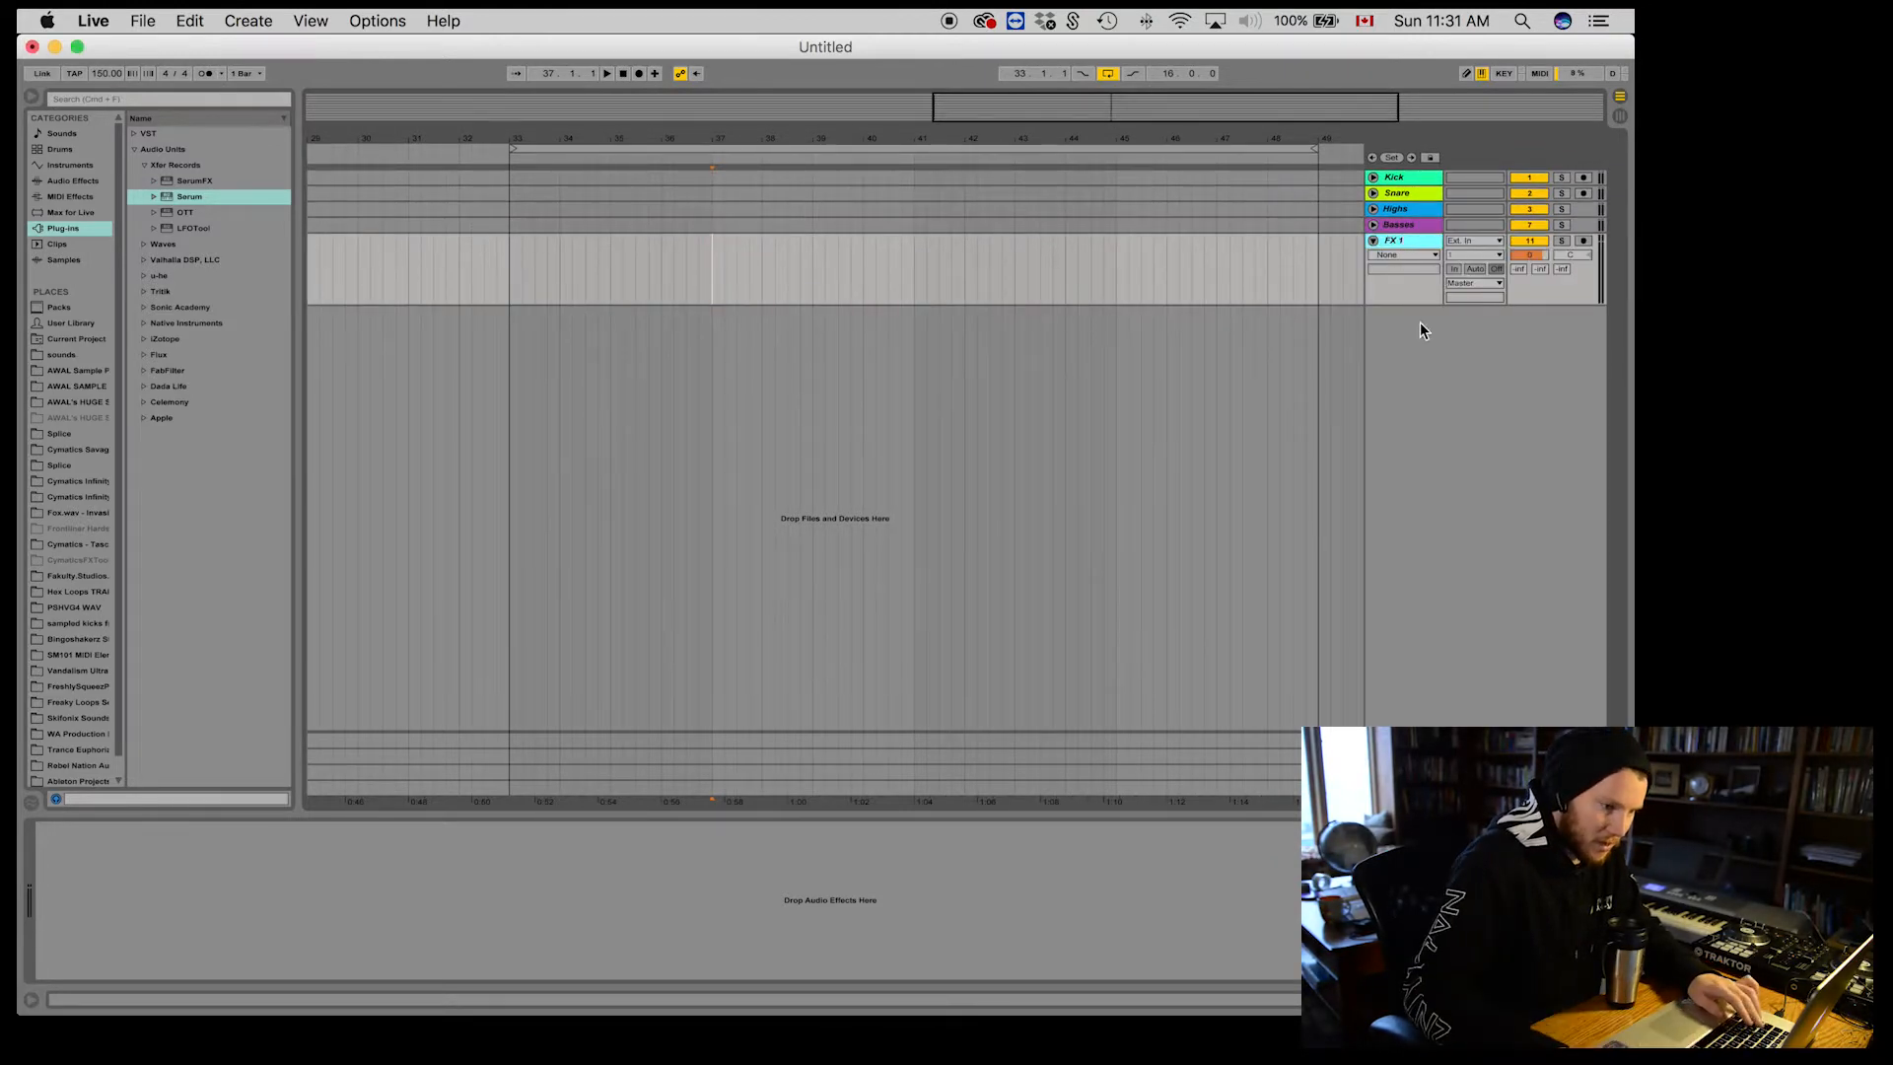
Step: Duplicate the FX 1 audio track twice
{"action": "right_click", "coordinate": [1412, 247]}
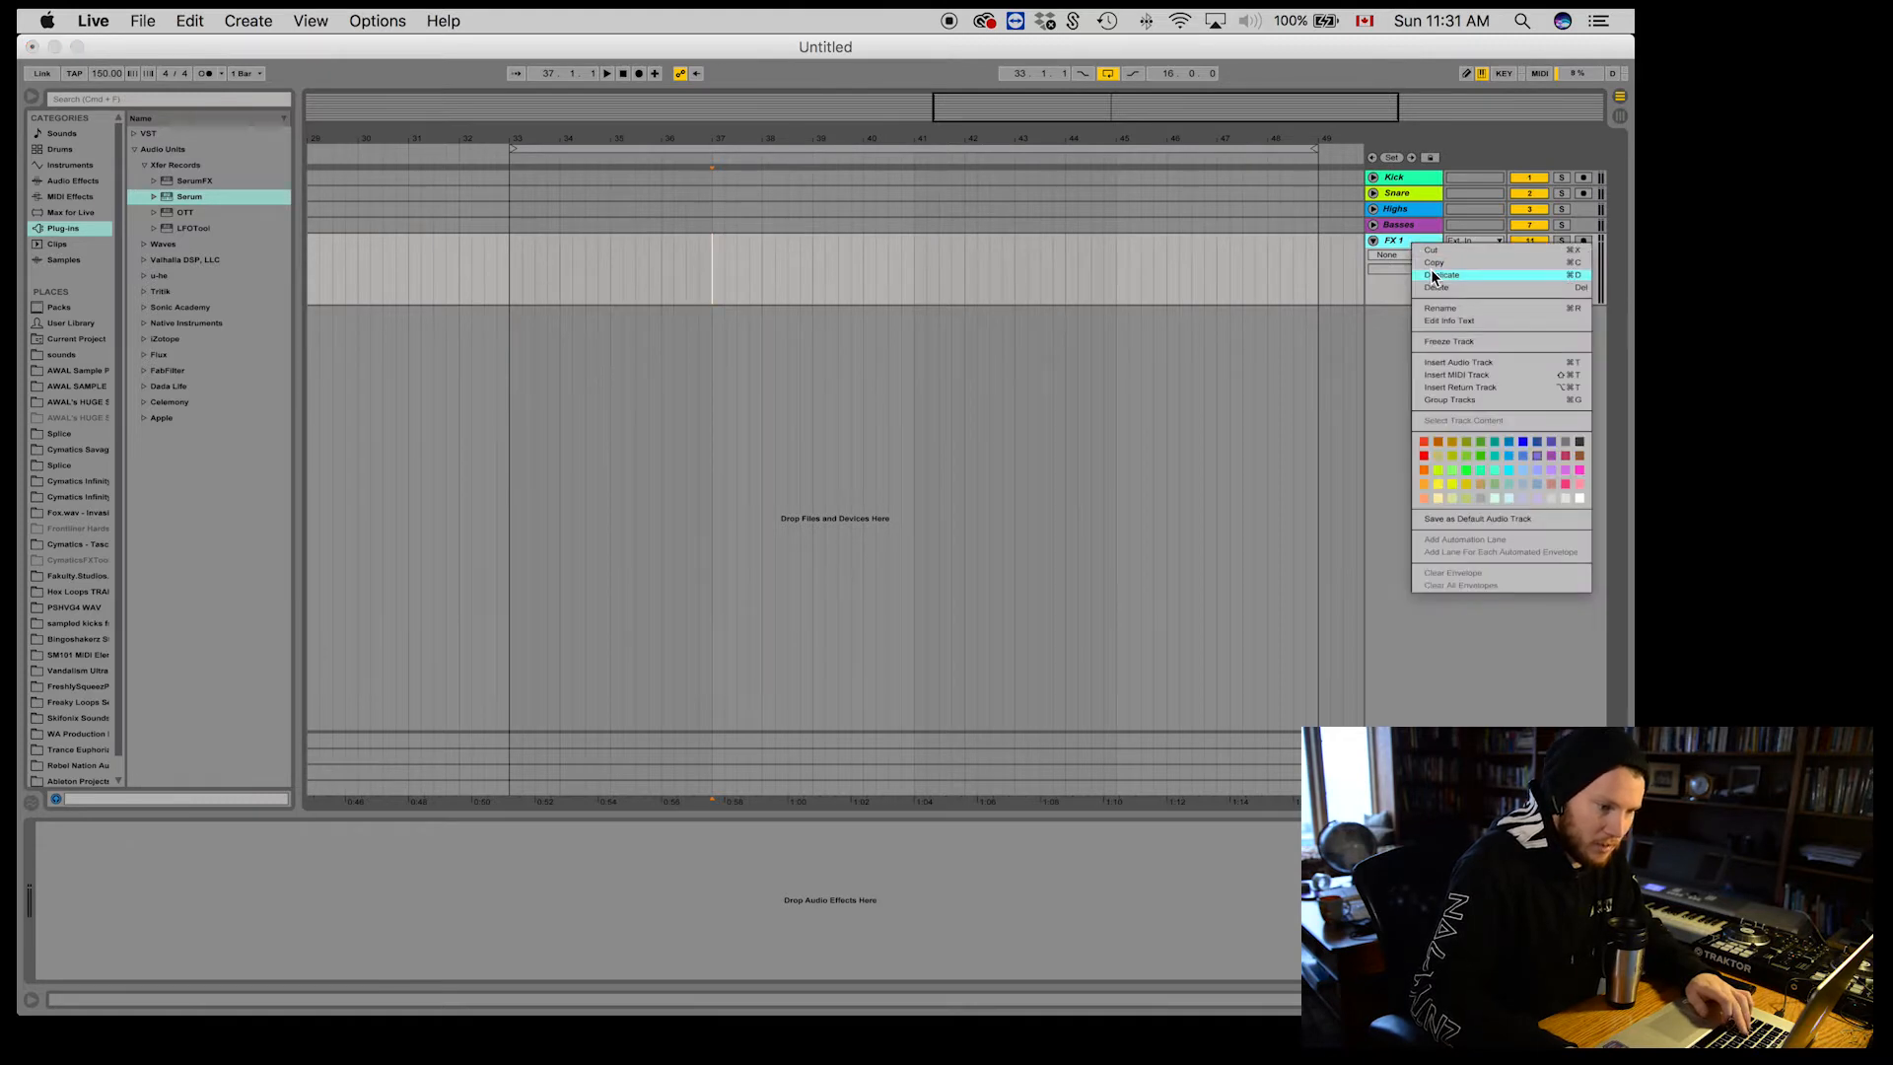
{"action": "left_click", "coordinate": [1429, 273]}
{"action": "key", "text": "super+d"}
{"action": "right_click", "coordinate": [1405, 228]}
{"action": "left_click", "coordinate": [1446, 342]}
{"action": "key", "text": "super+z"}
Step: Group the three FX 1 tracks and name the group FX BUS
{"action": "left_click", "coordinate": [1416, 371]}
{"action": "left_click", "coordinate": [1411, 226], "text": "shift"}
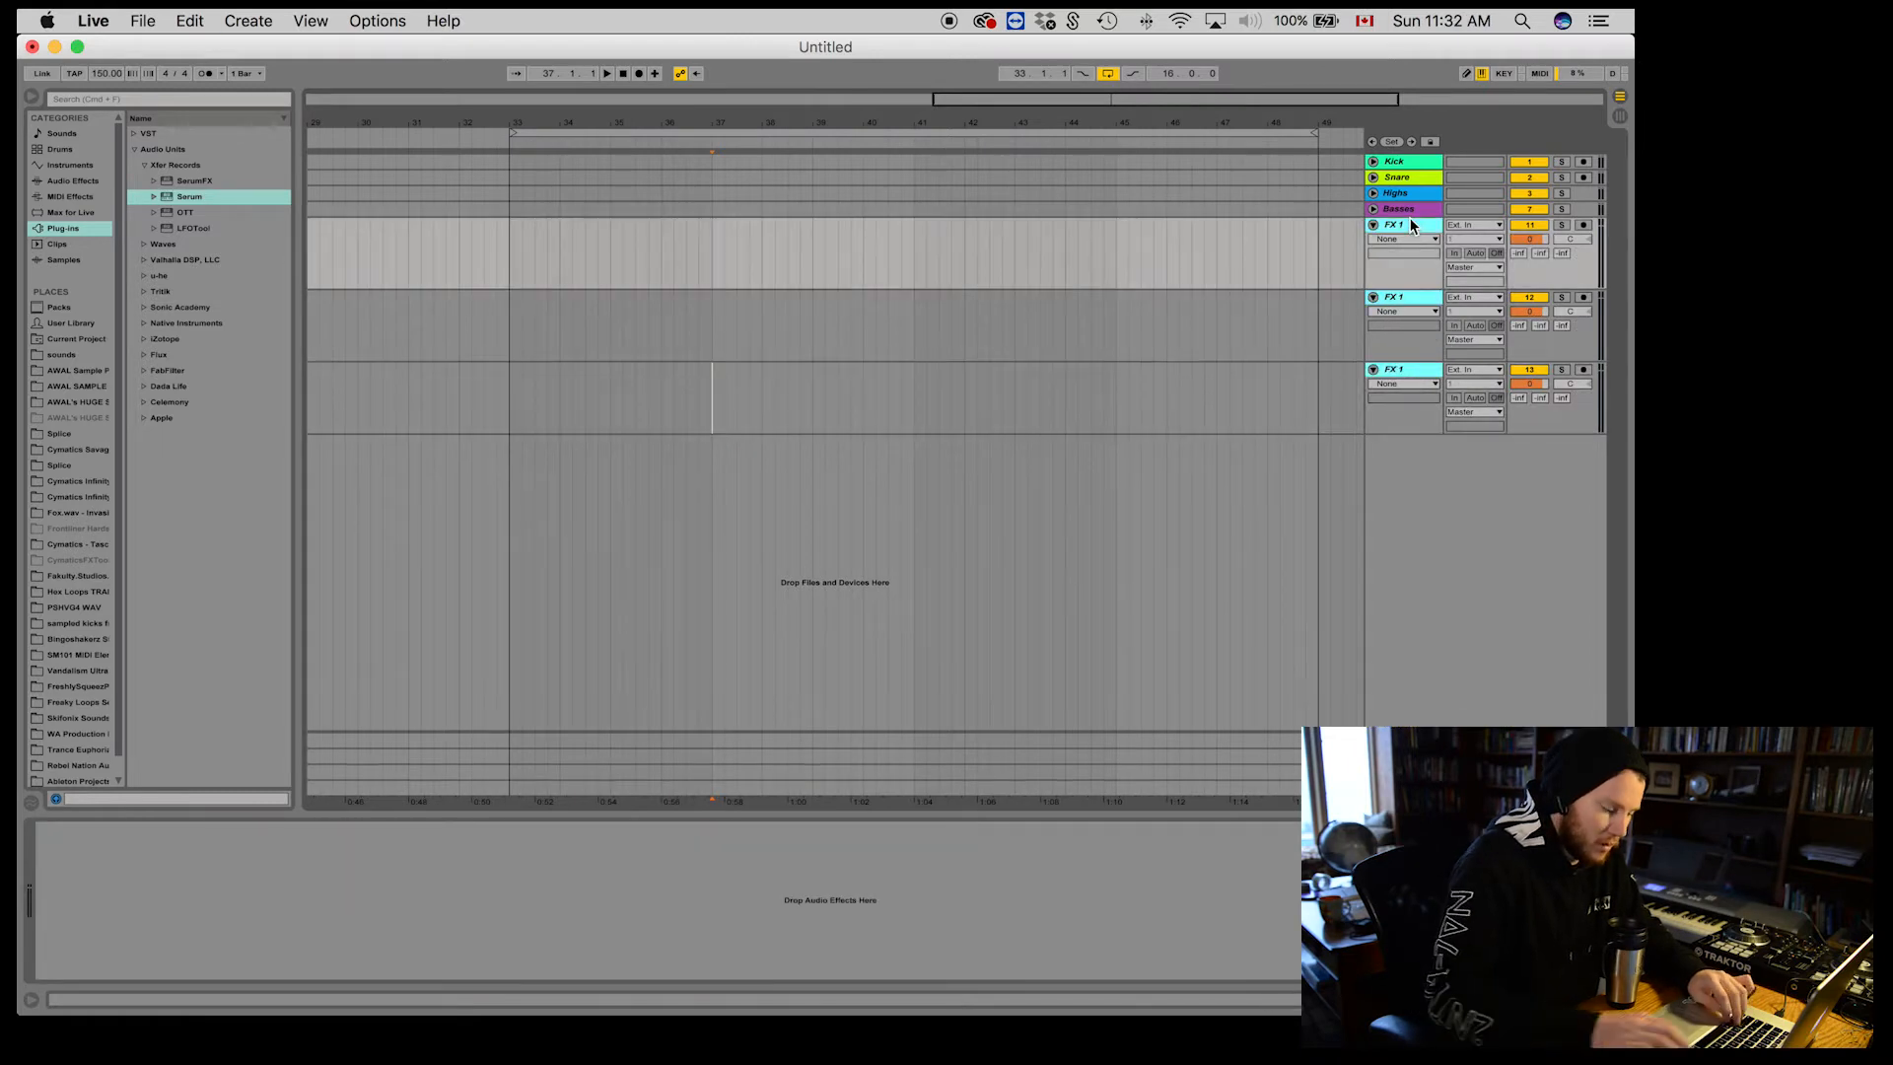
{"action": "right_click", "coordinate": [1413, 225]}
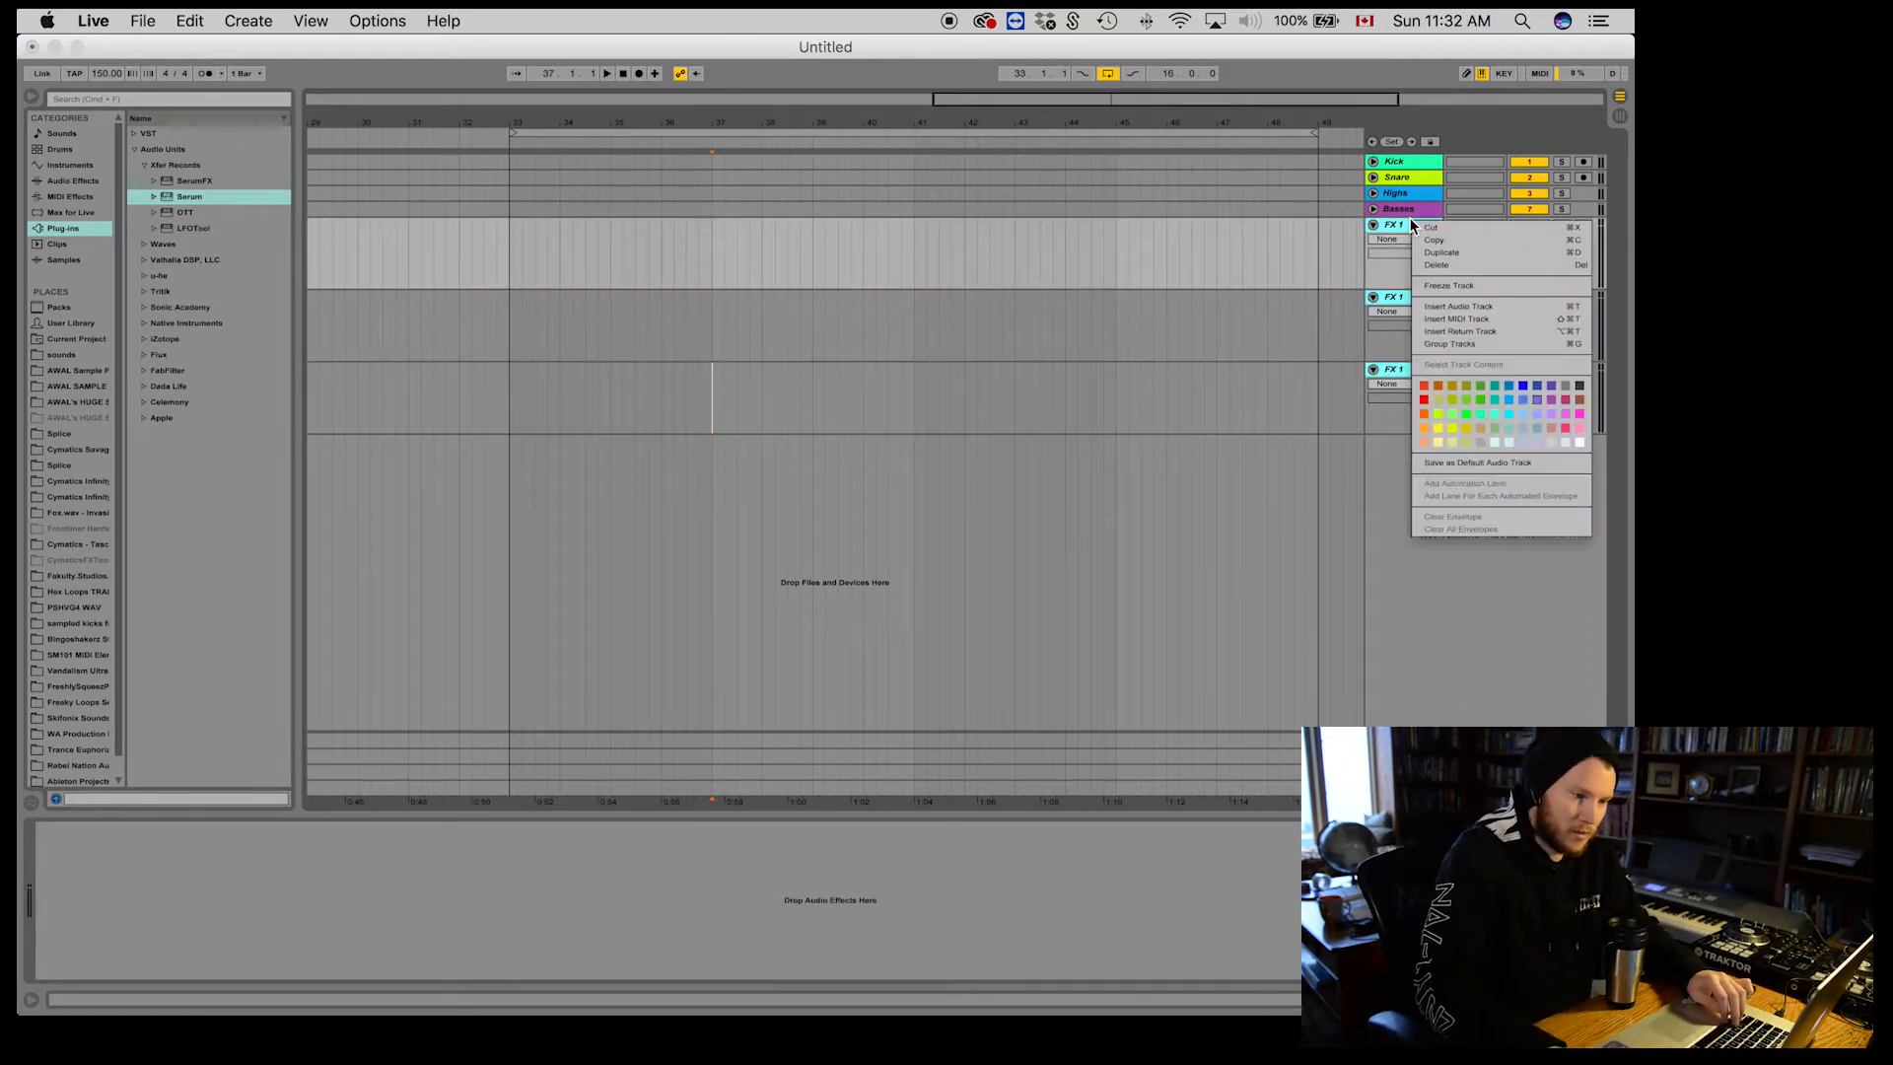
{"action": "left_click", "coordinate": [1487, 345]}
{"action": "key", "text": "super+r"}
{"action": "type", "text": "FX BUS"}
Step: Rename the second and third tracks in the FX BUS group as FX 2 and FX 3, and collapse the group
{"action": "left_click", "coordinate": [1411, 333]}
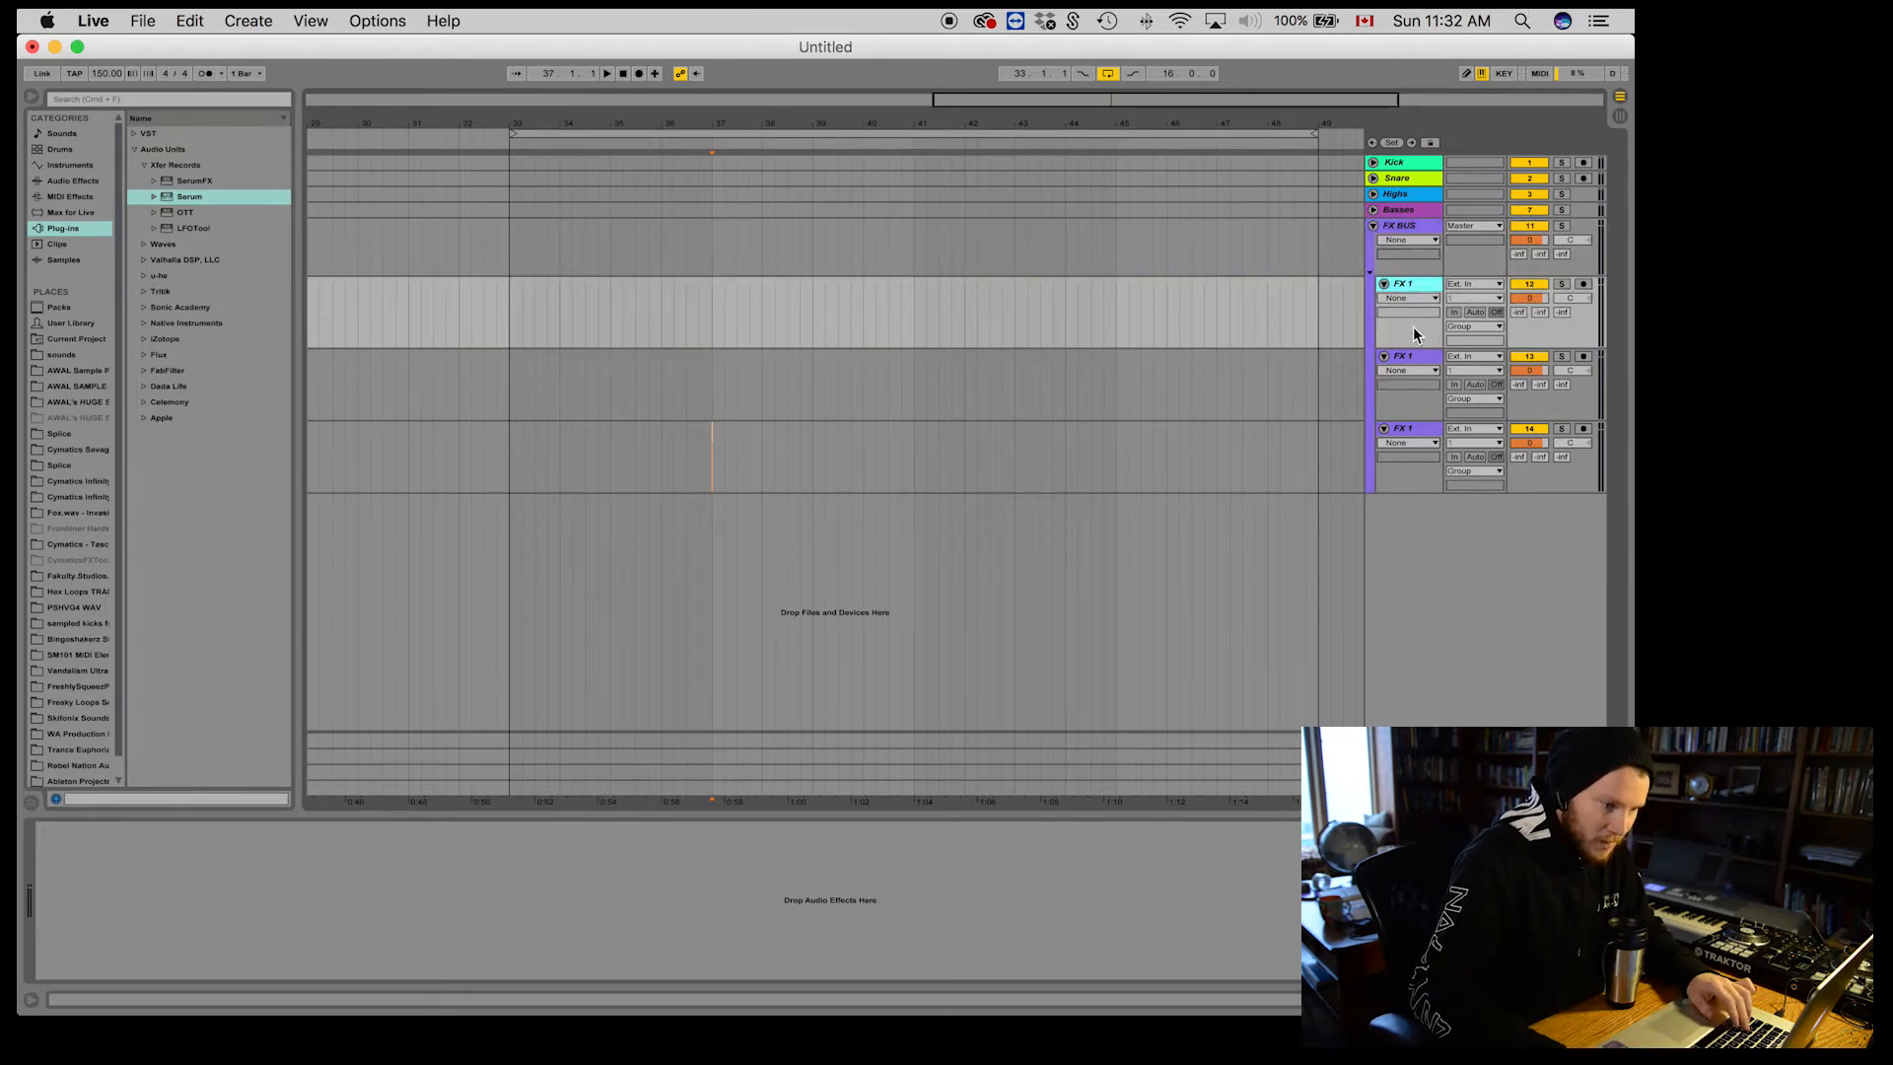
{"action": "left_click", "coordinate": [1409, 362]}
{"action": "key", "text": "super+r"}
{"action": "type", "text": "F"}
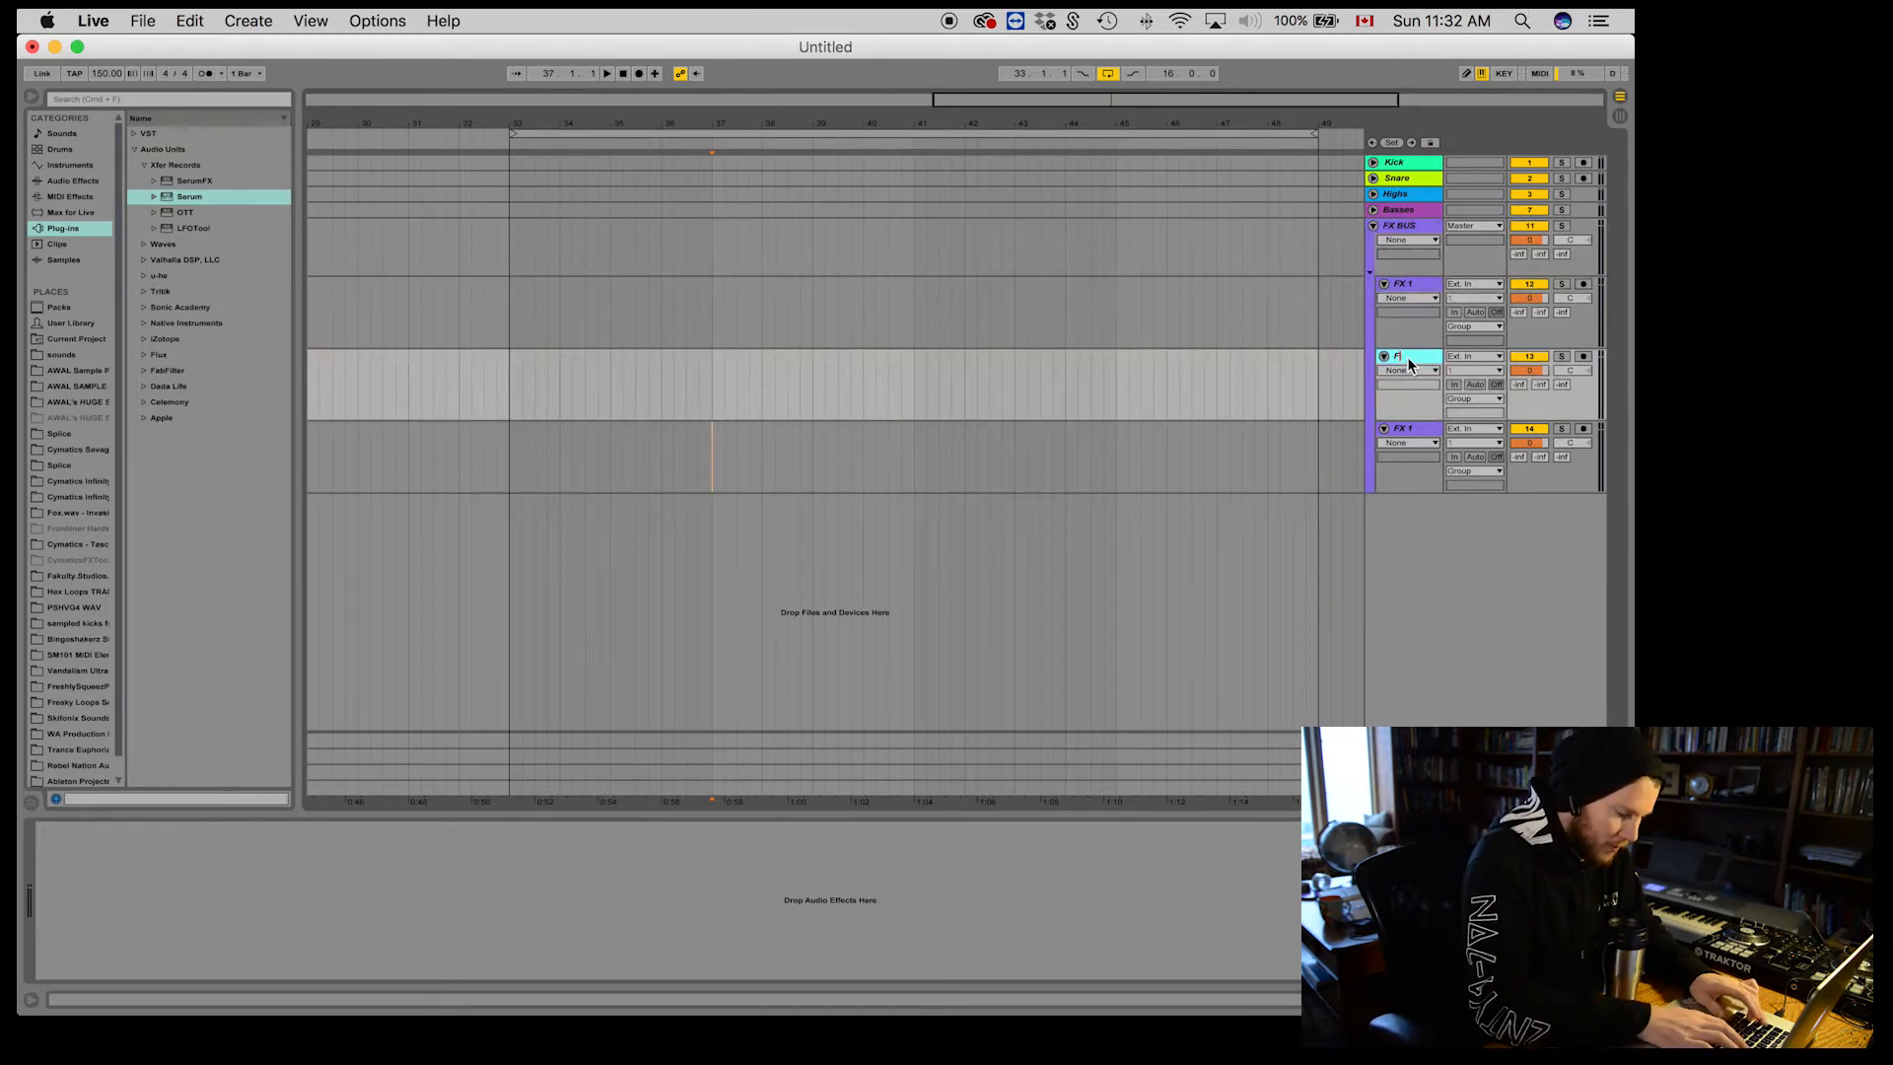
{"action": "left_click", "coordinate": [1418, 430]}
{"action": "key", "text": "super+r"}
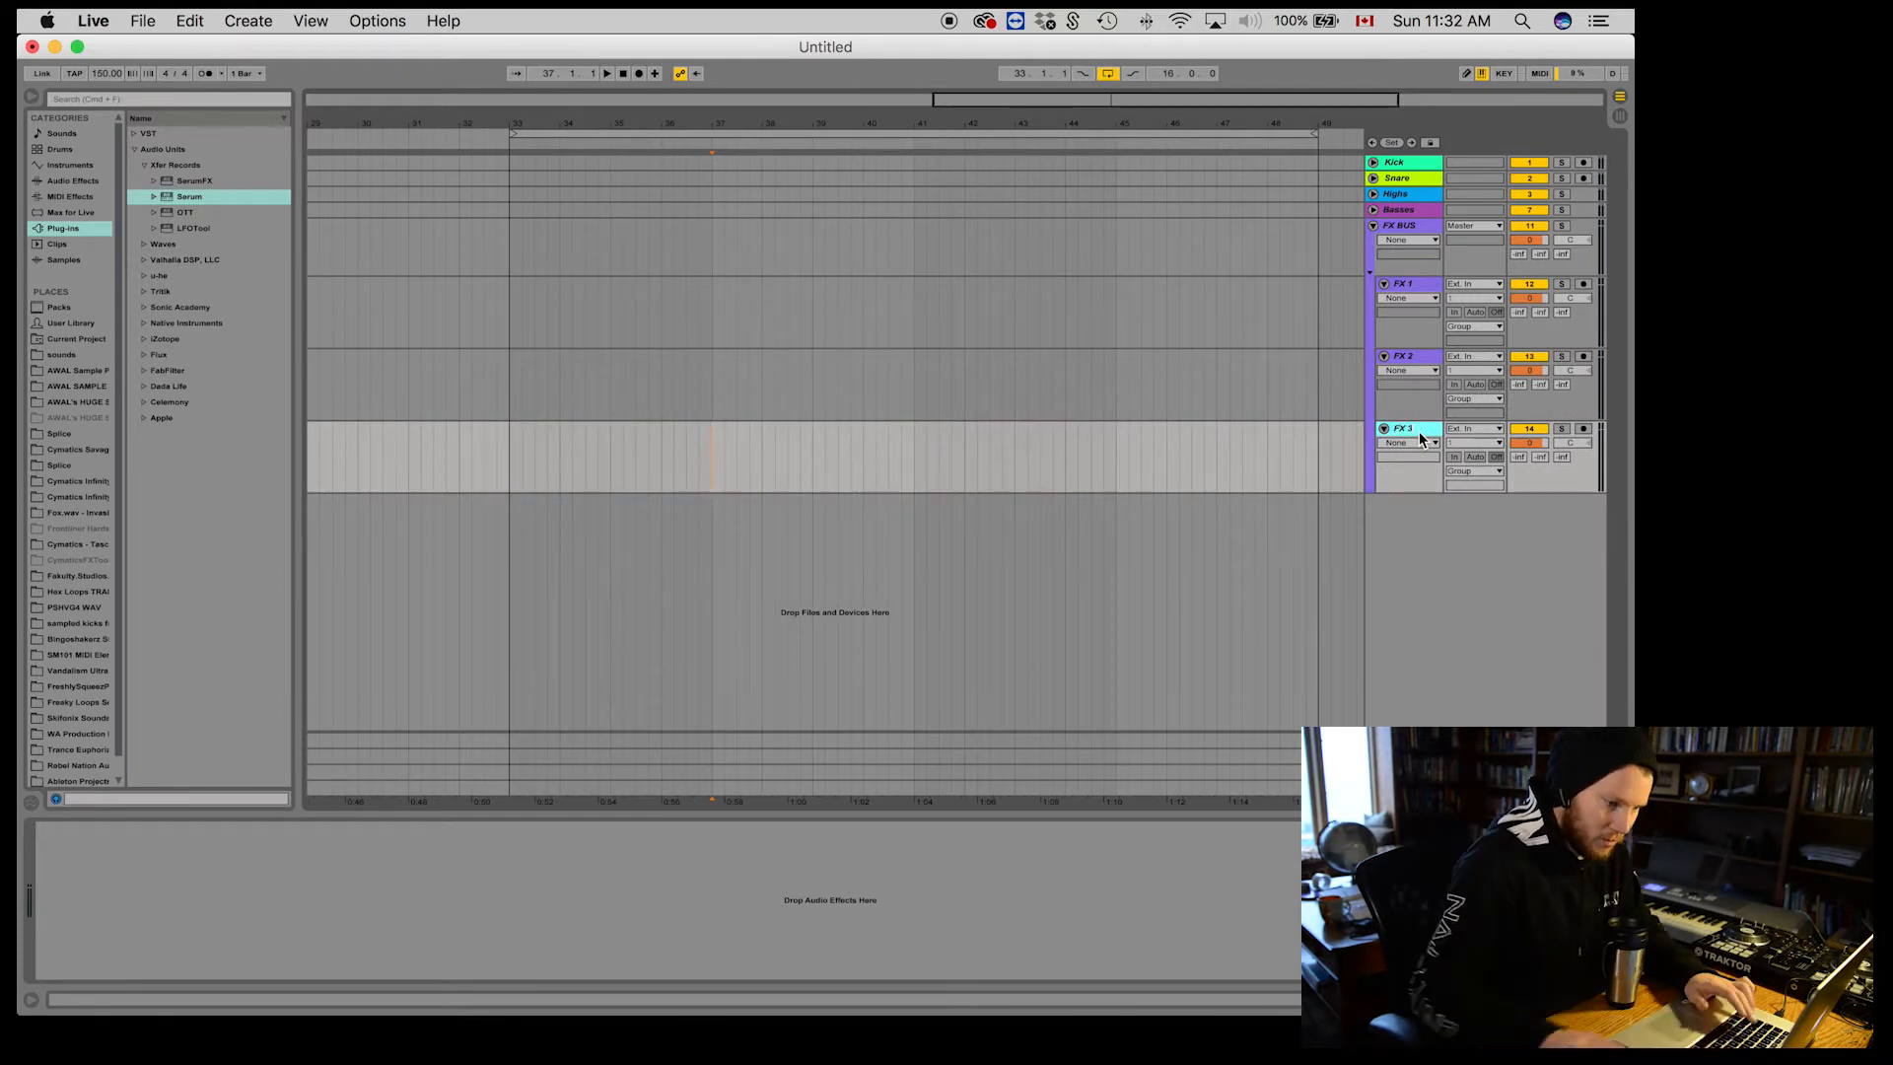
{"action": "left_click", "coordinate": [1410, 229]}
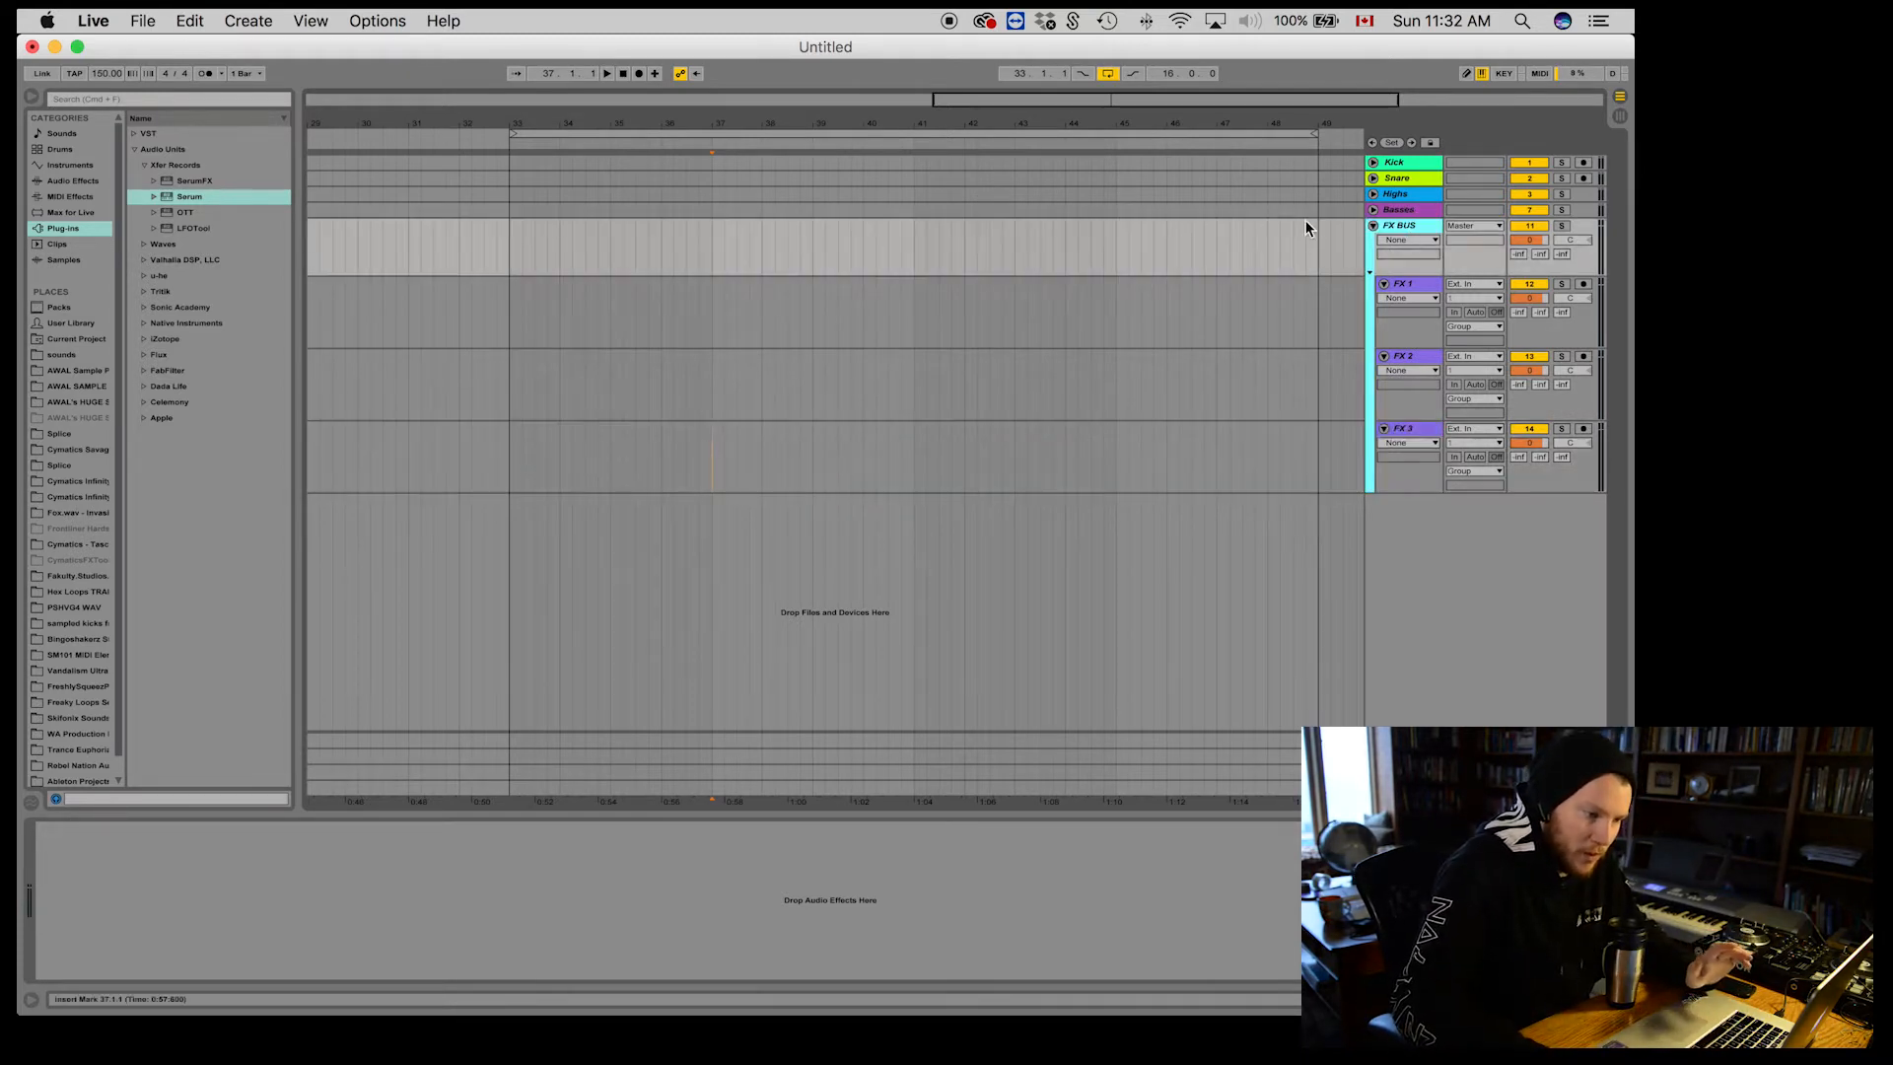
{"action": "left_click", "coordinate": [1373, 227]}
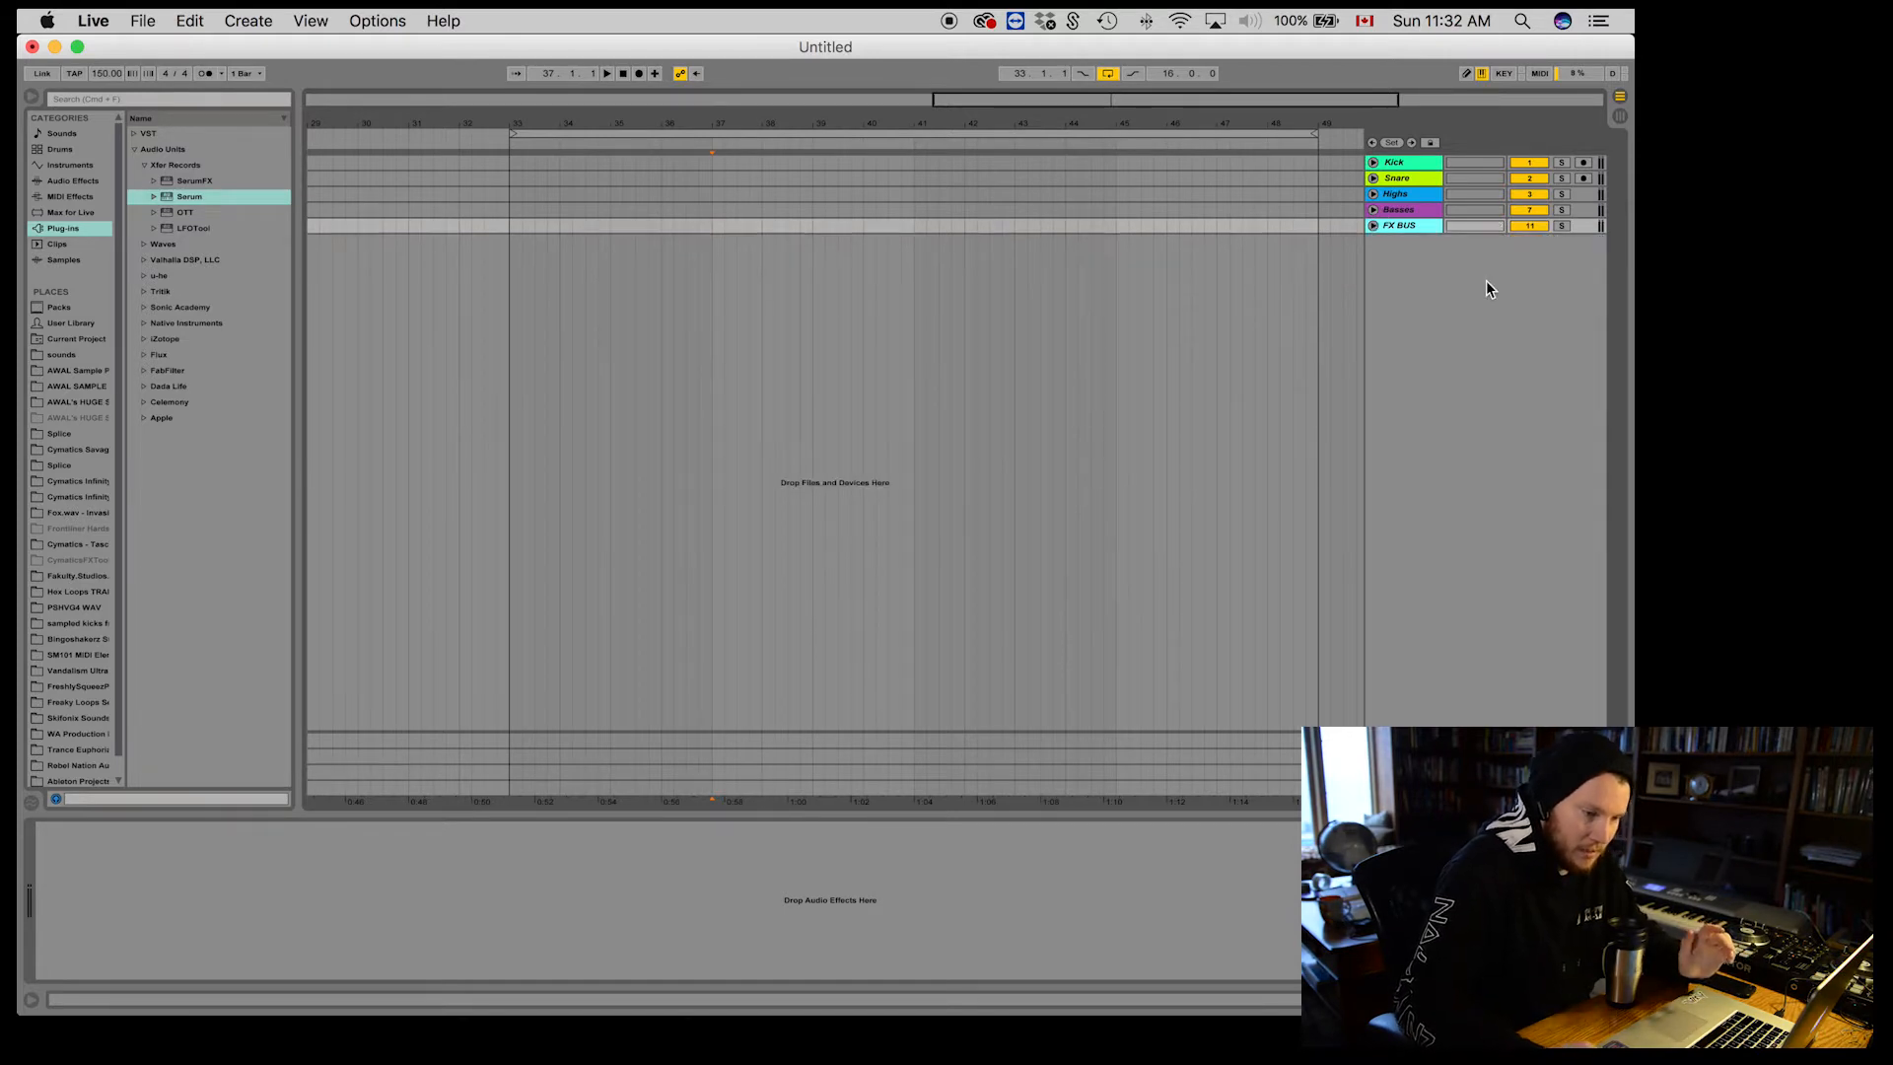
Step: Review the tracks inside the Basses group and collapse the group
{"action": "left_click", "coordinate": [1405, 210]}
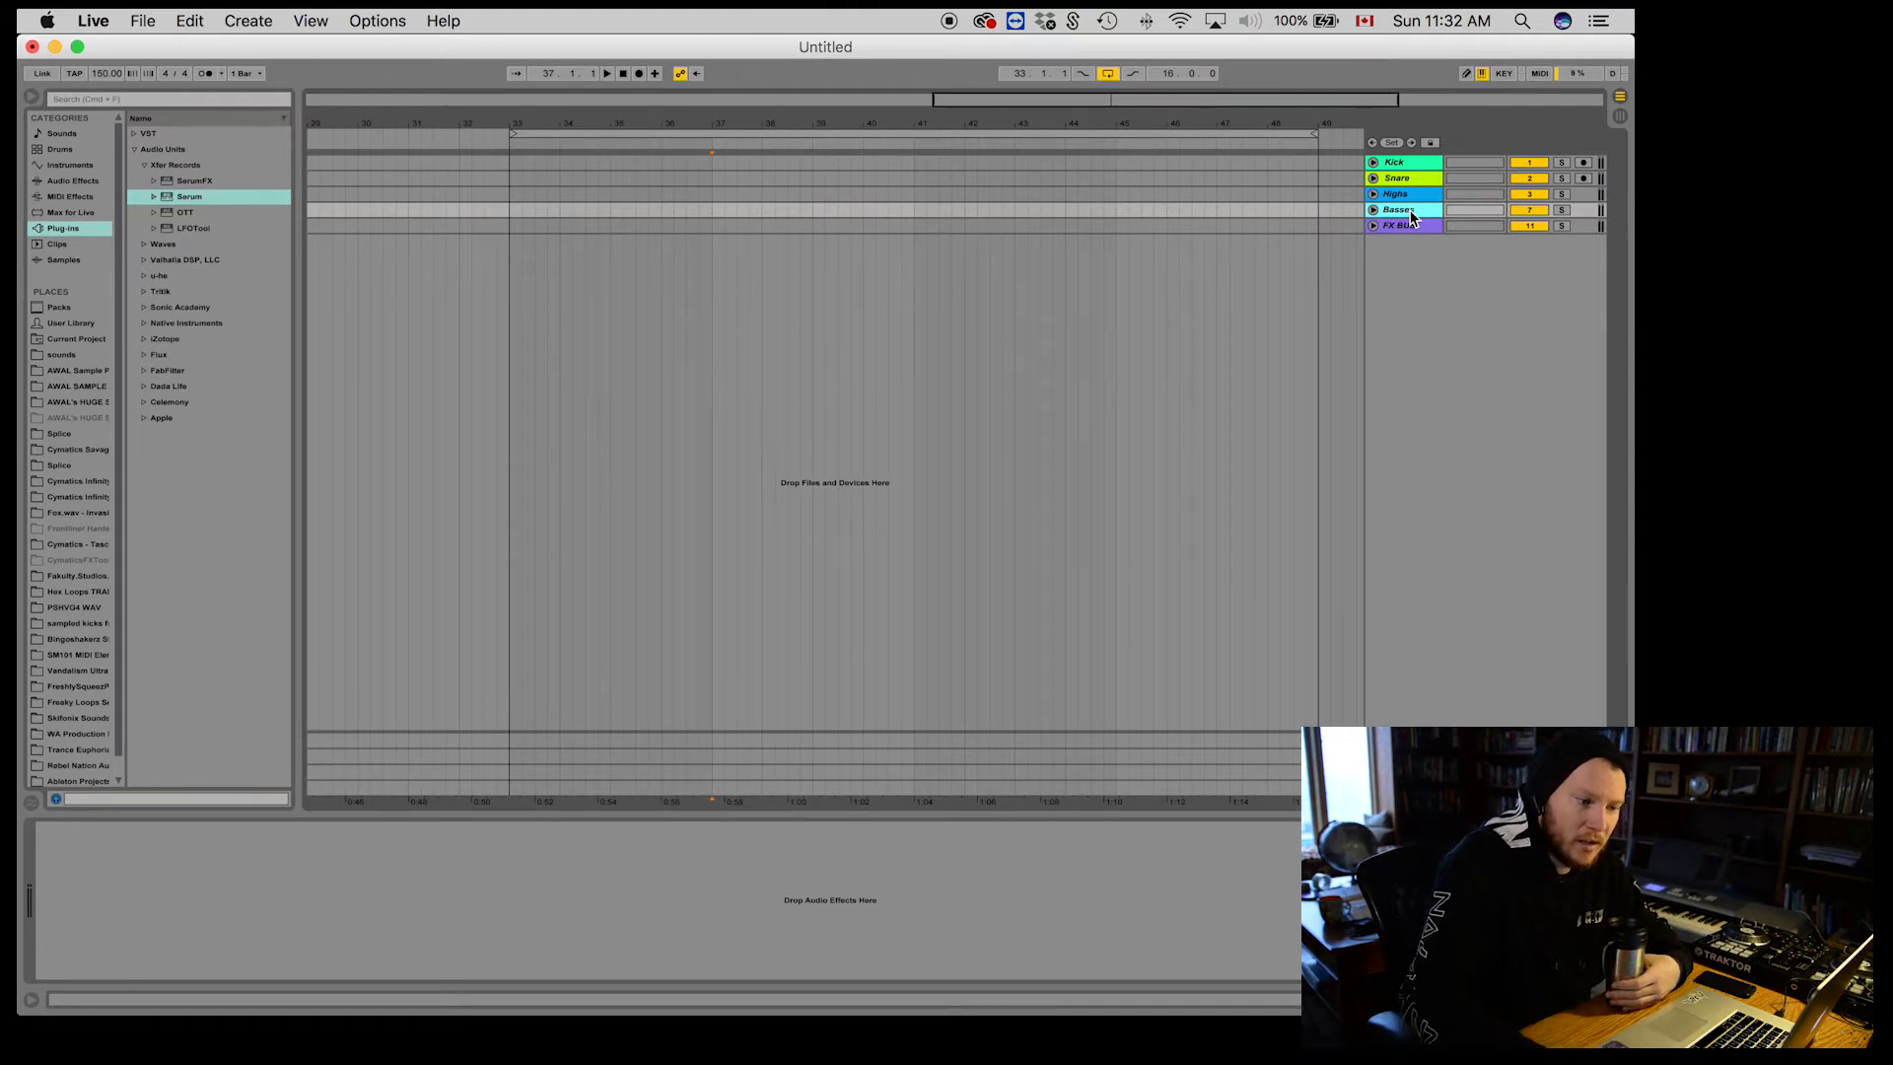
{"action": "left_click", "coordinate": [1372, 211]}
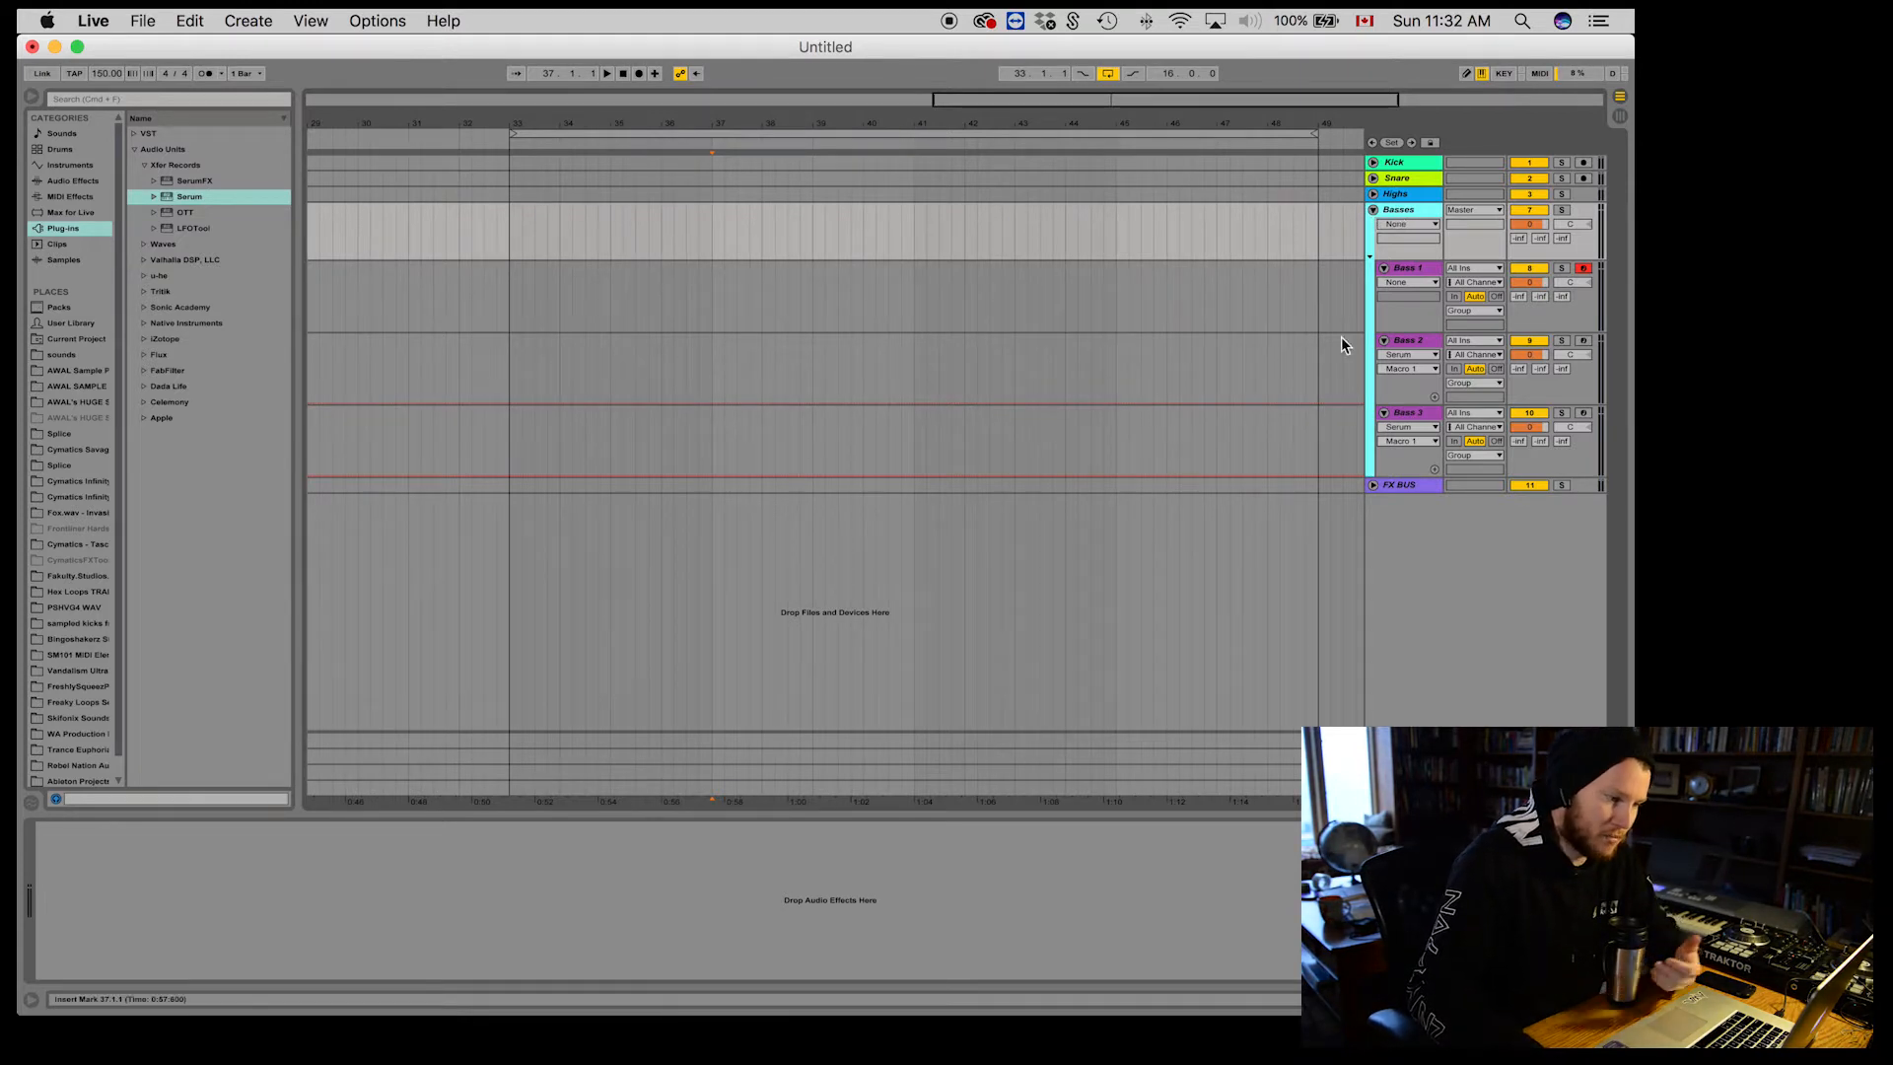
{"action": "left_click", "coordinate": [1373, 210]}
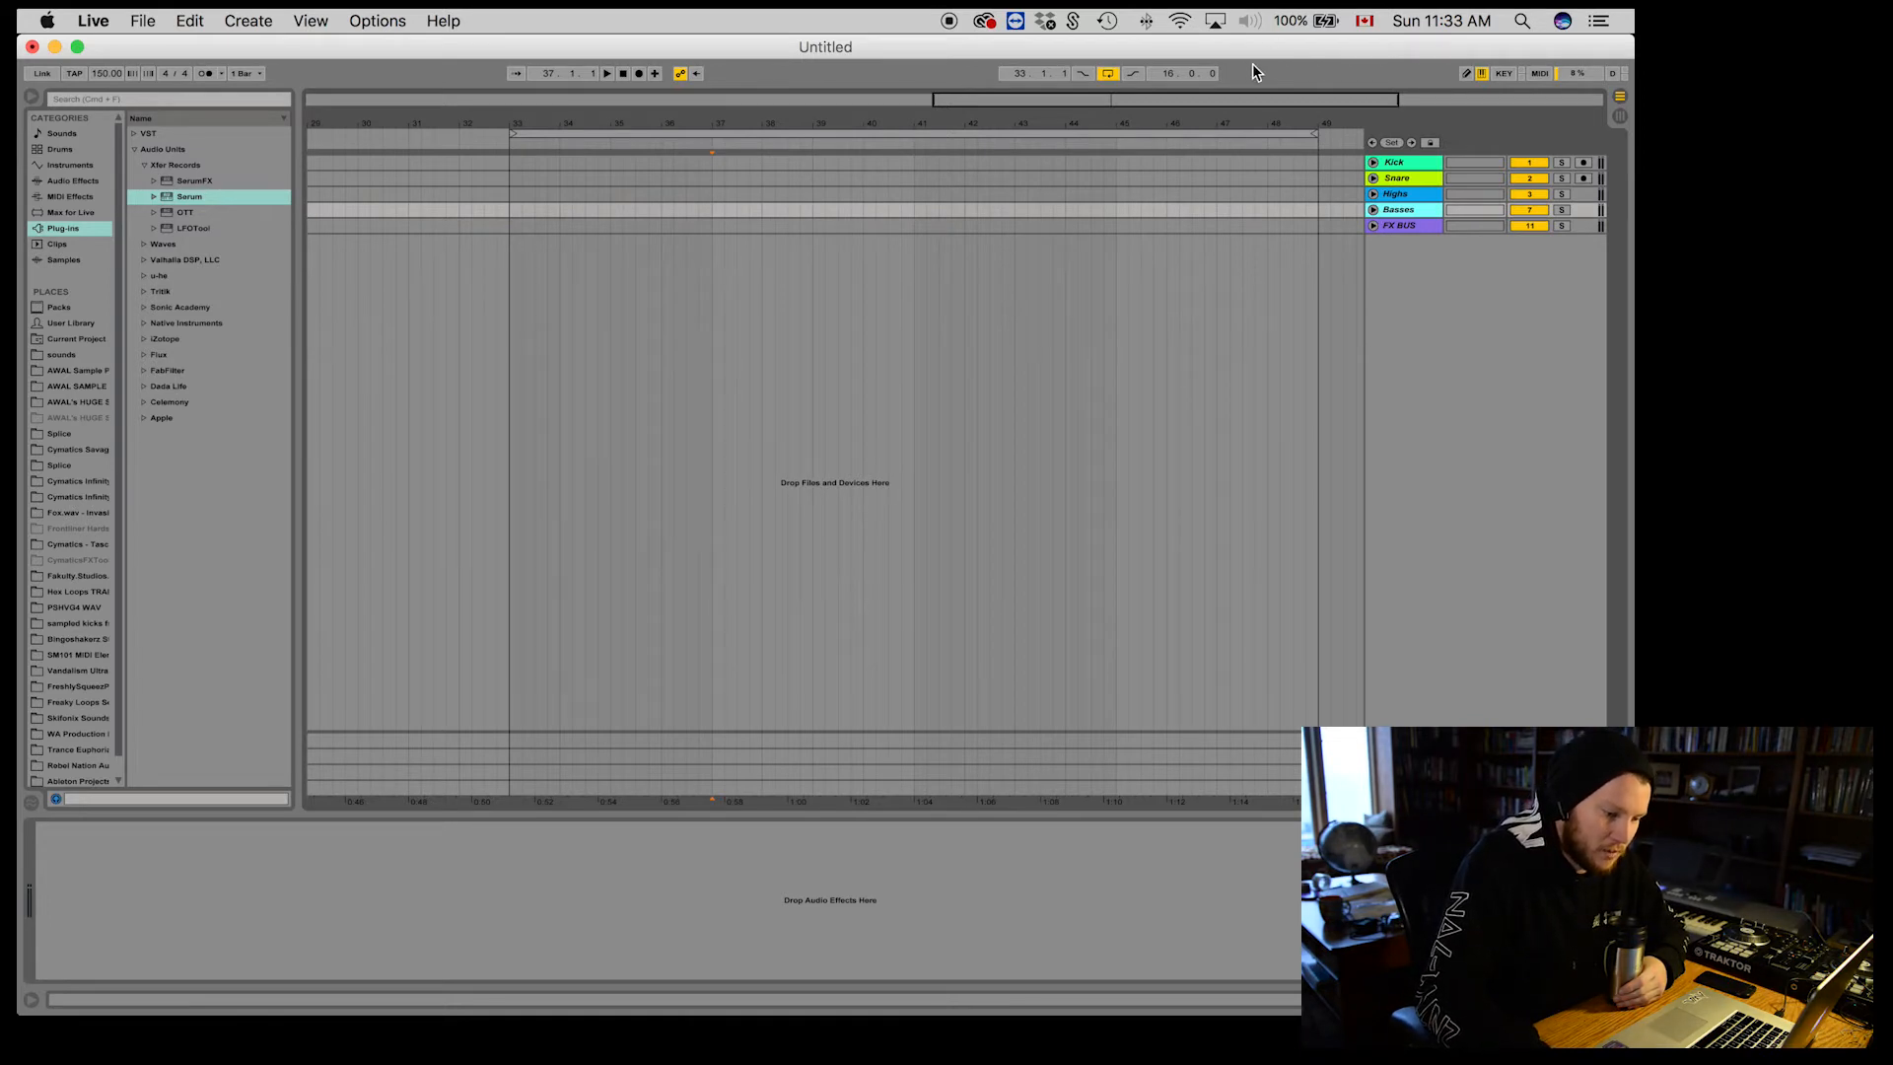
Step: Insert an audio track, place it above the Kick track and name it SIDECHAIN BUS
{"action": "left_click", "coordinate": [1403, 164]}
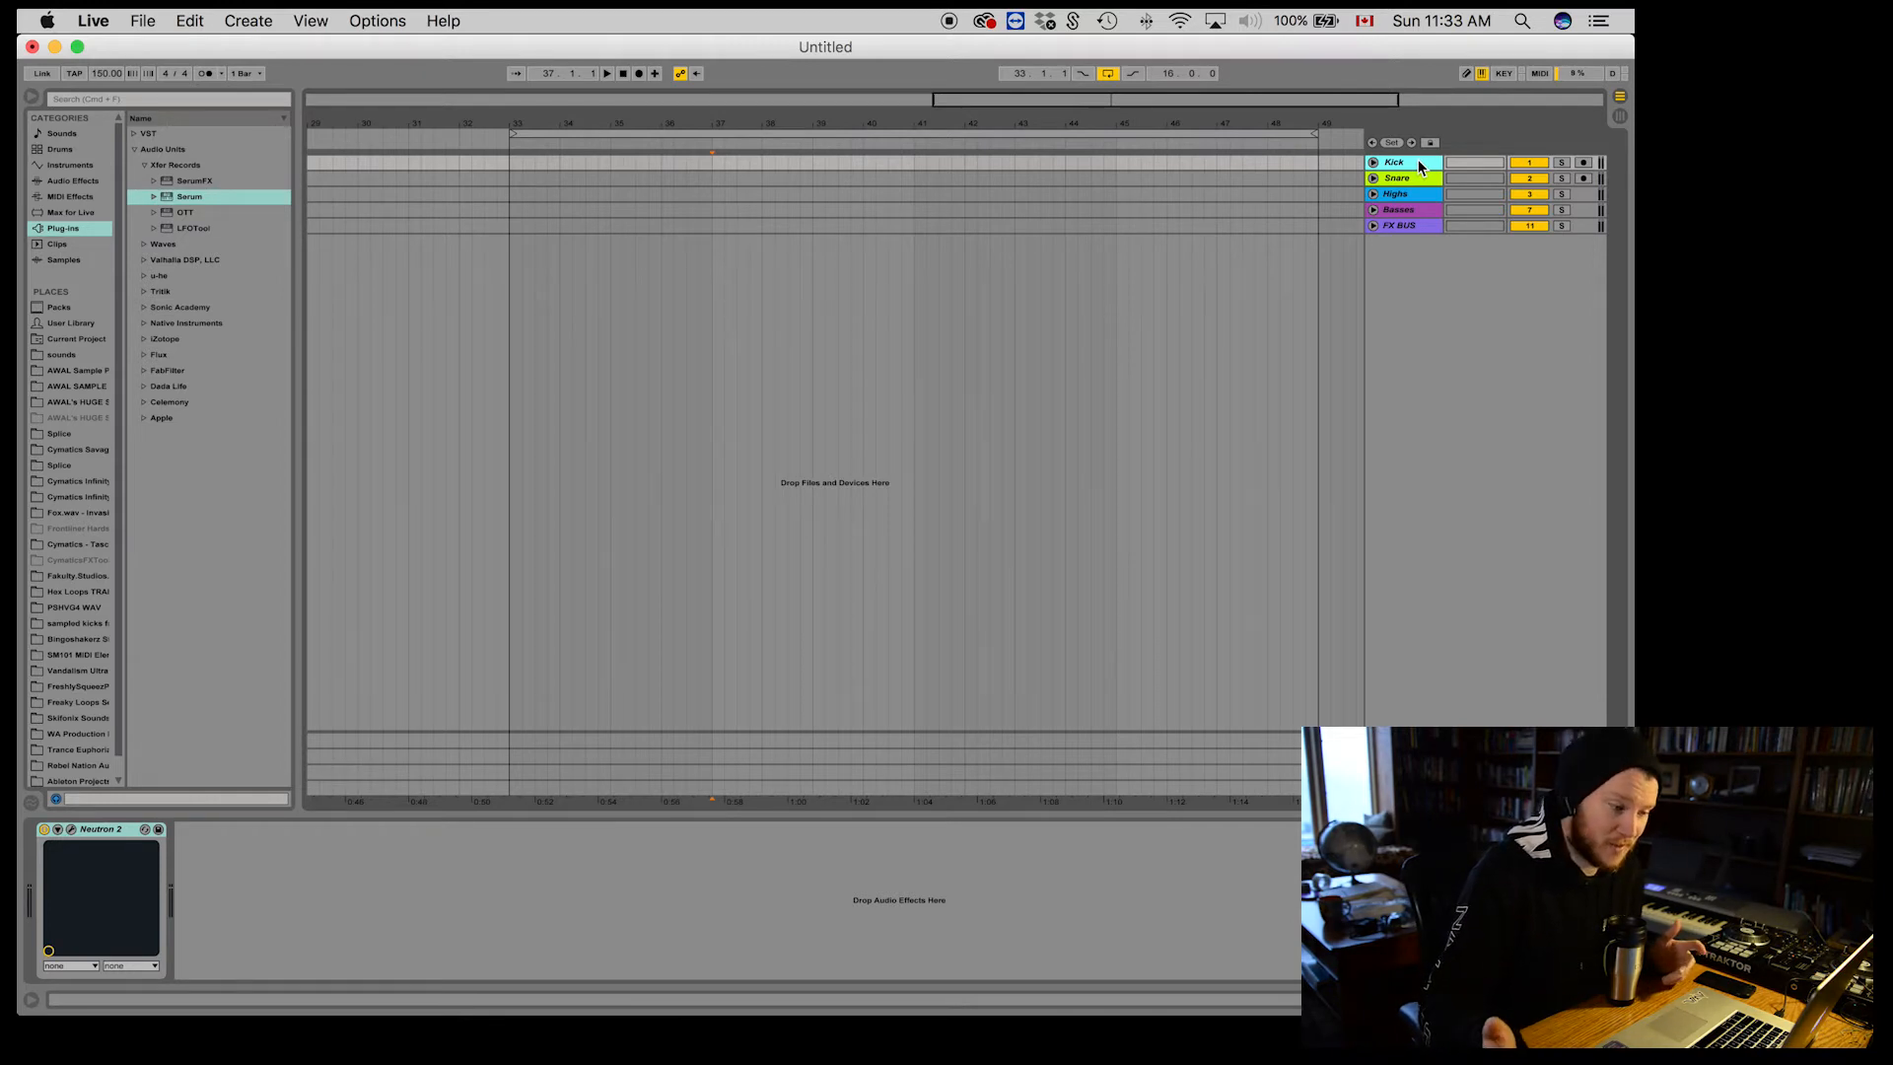
{"action": "right_click", "coordinate": [1419, 167]}
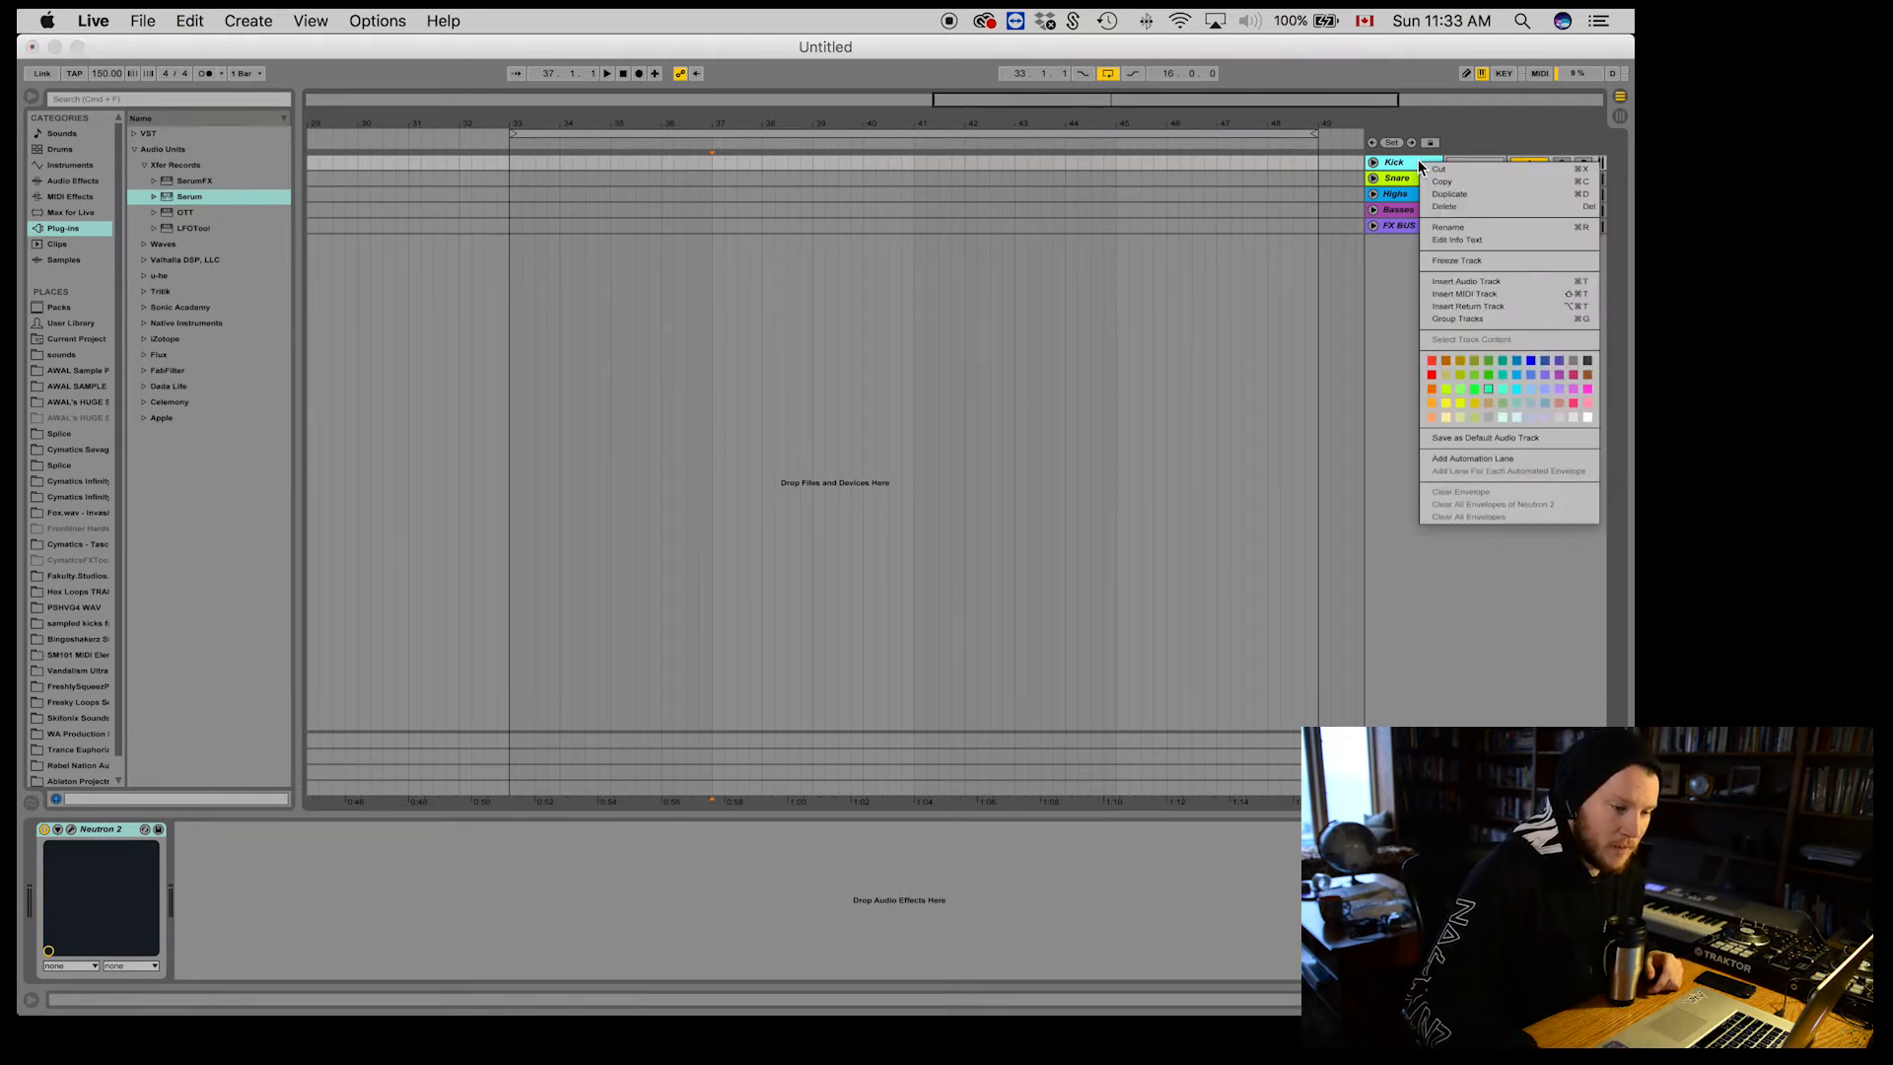
{"action": "left_click", "coordinate": [1478, 283]}
{"action": "left_click_drag", "start_coordinate": [1395, 182], "coordinate": [1405, 166]}
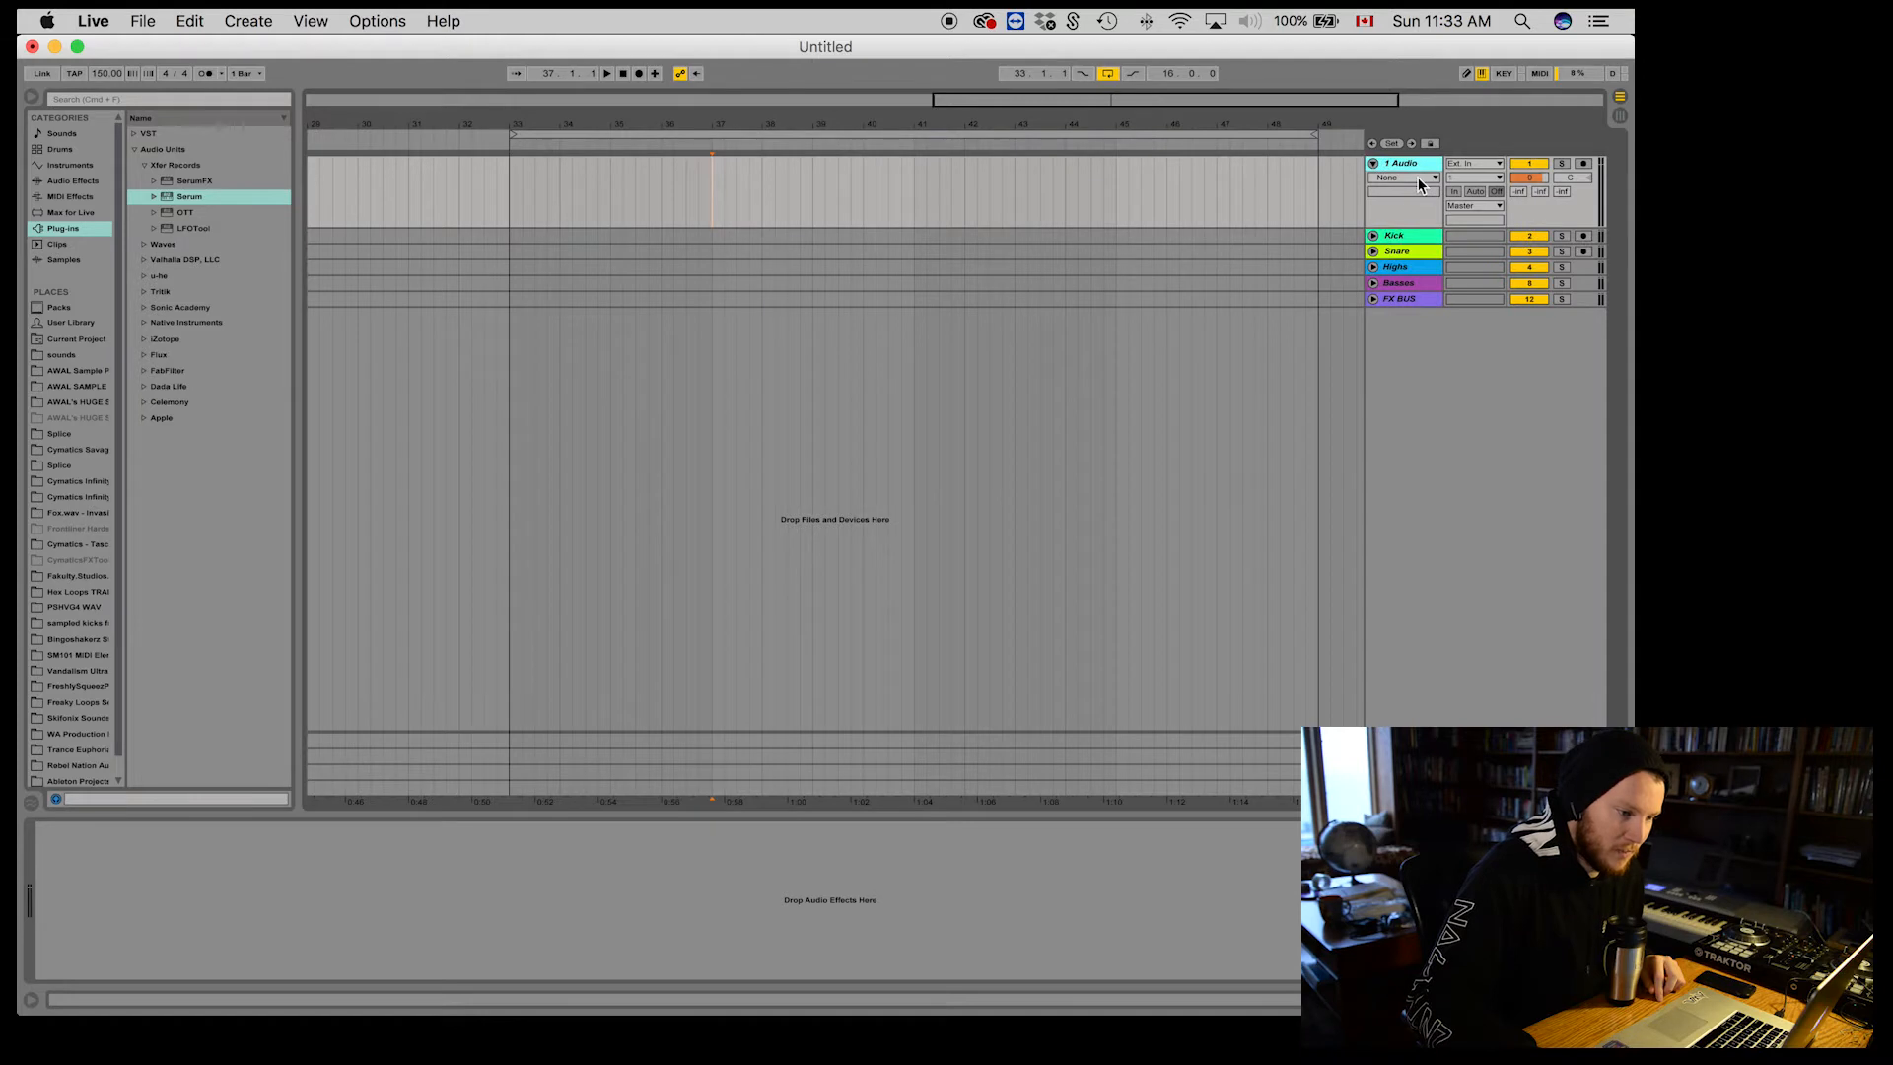
{"action": "type", "text": "SIDECHAIN"}
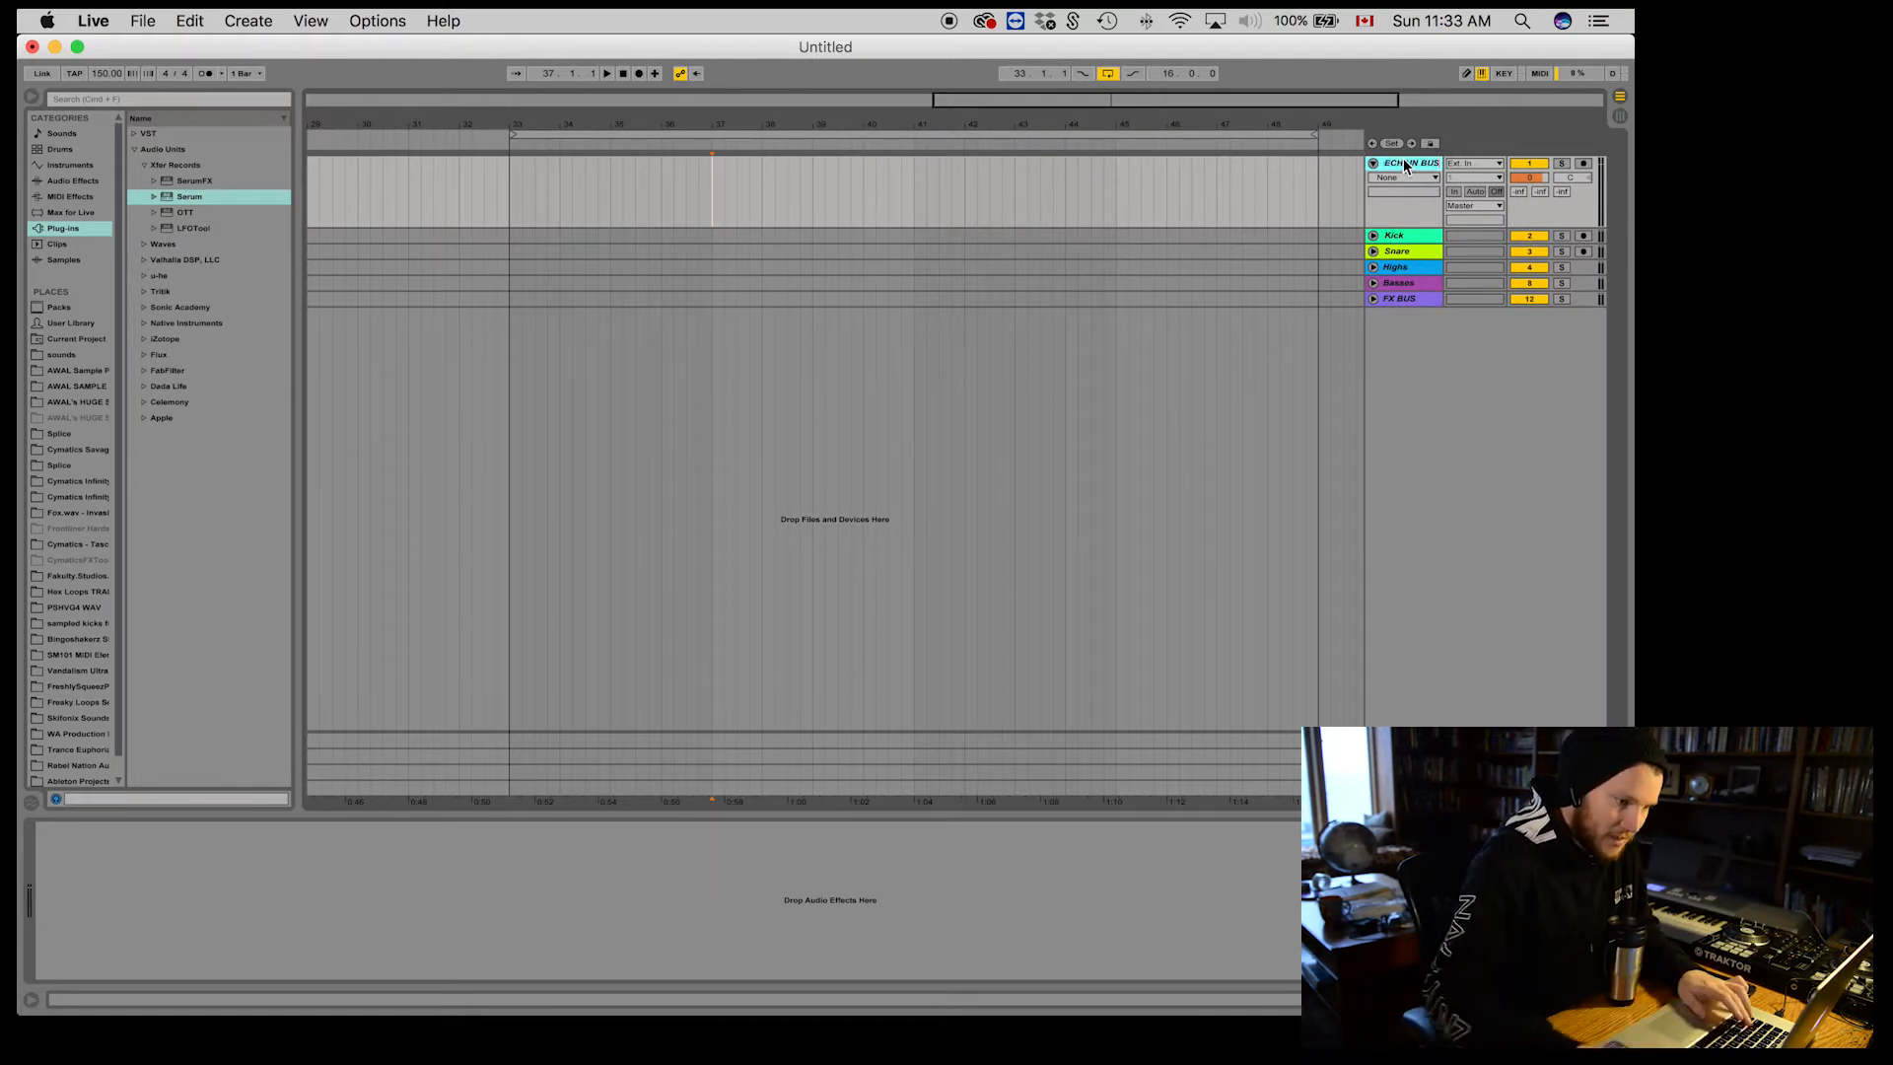
{"action": "key", "text": "Return"}
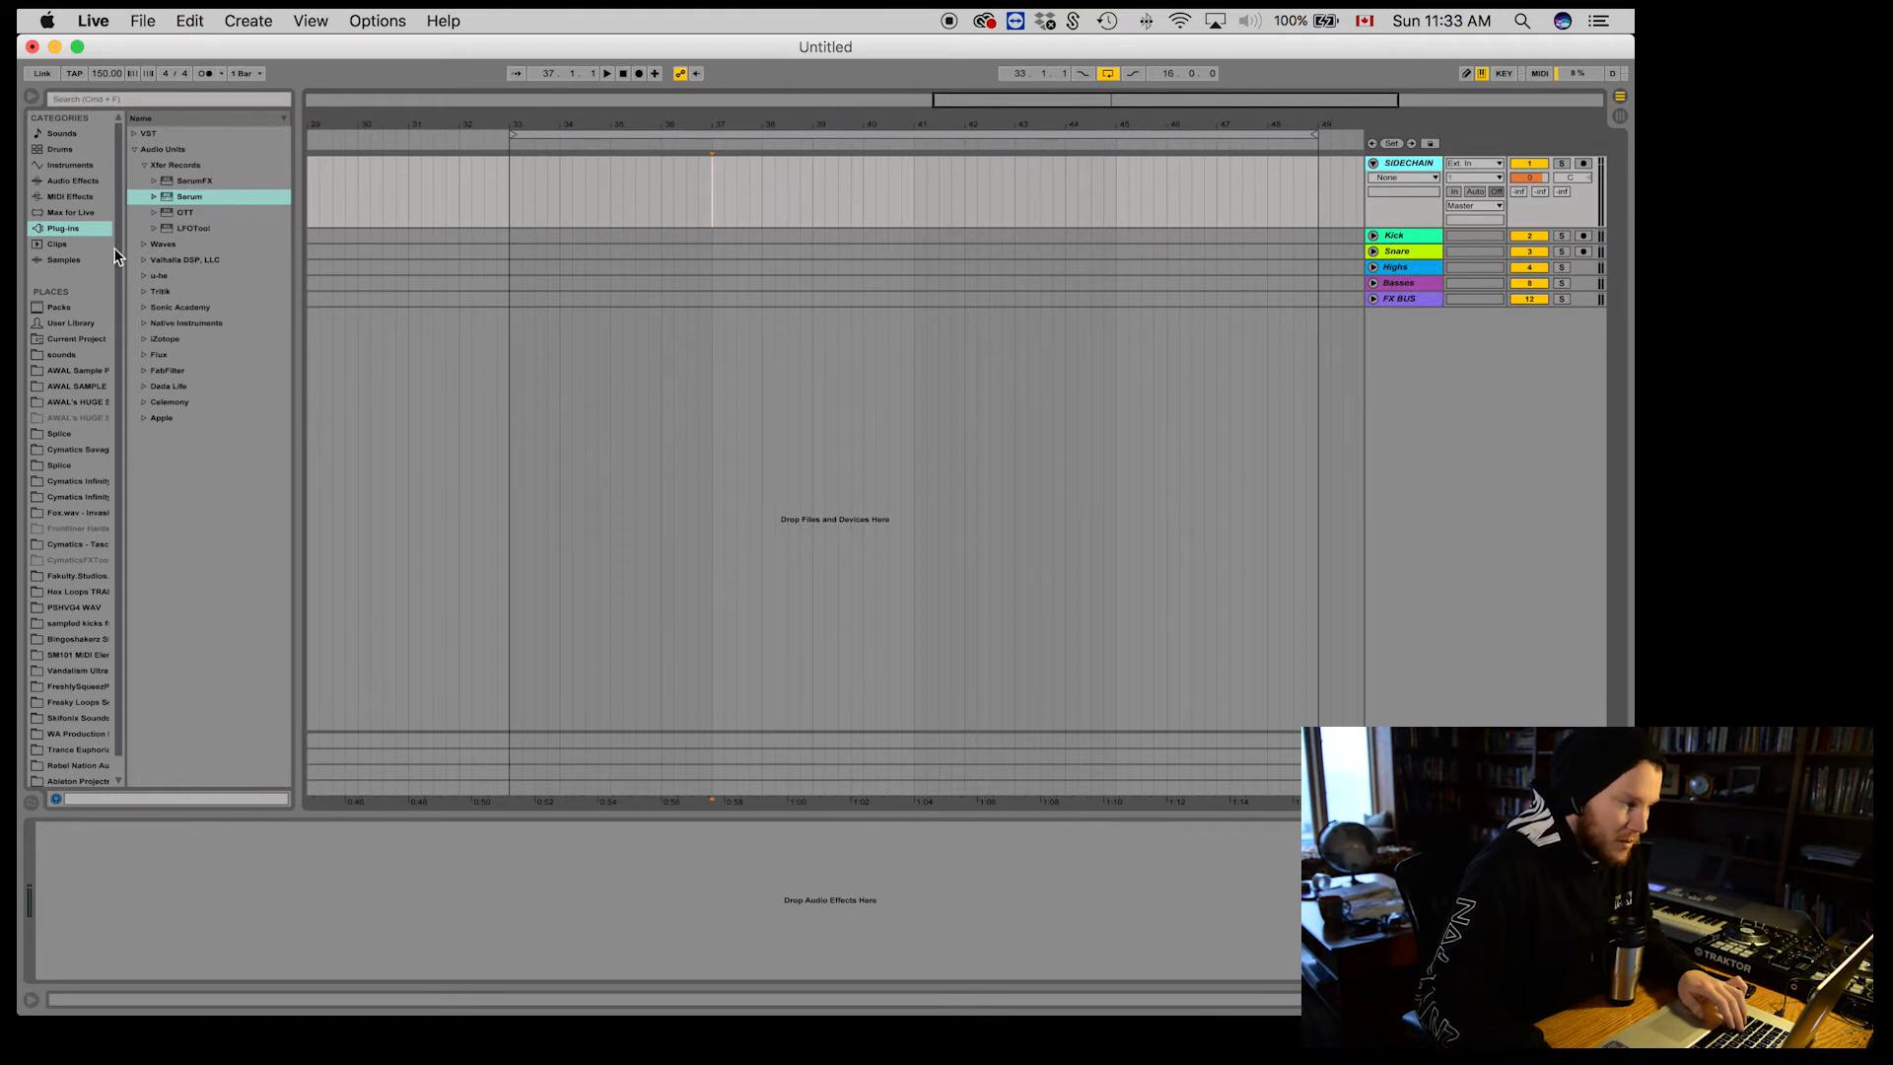
Step: Load Xfer LFOTool on the SIDECHAIN BUS track and shape LFO graph 1 to start at zero and rise steeply before mid-cycle
{"action": "double_click", "coordinate": [185, 228]}
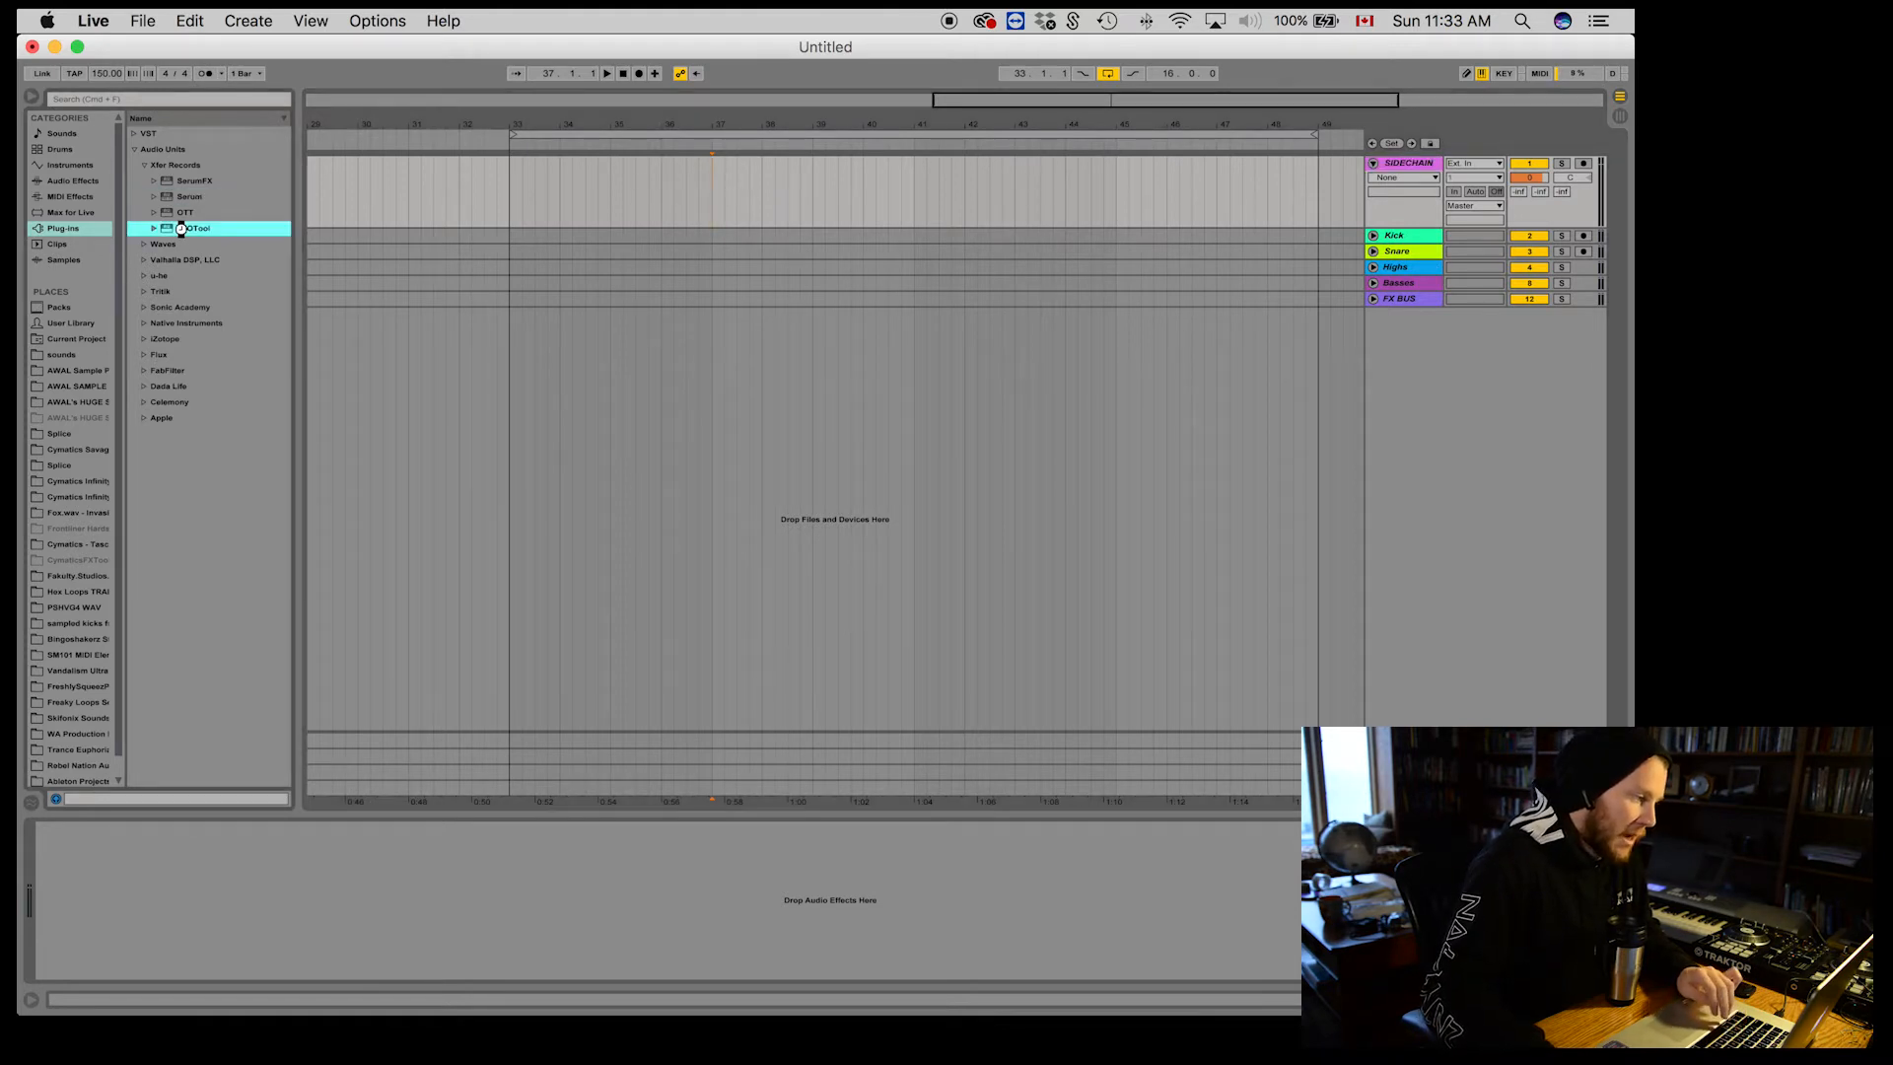
{"action": "left_click_drag", "start_coordinate": [448, 402], "coordinate": [444, 498]}
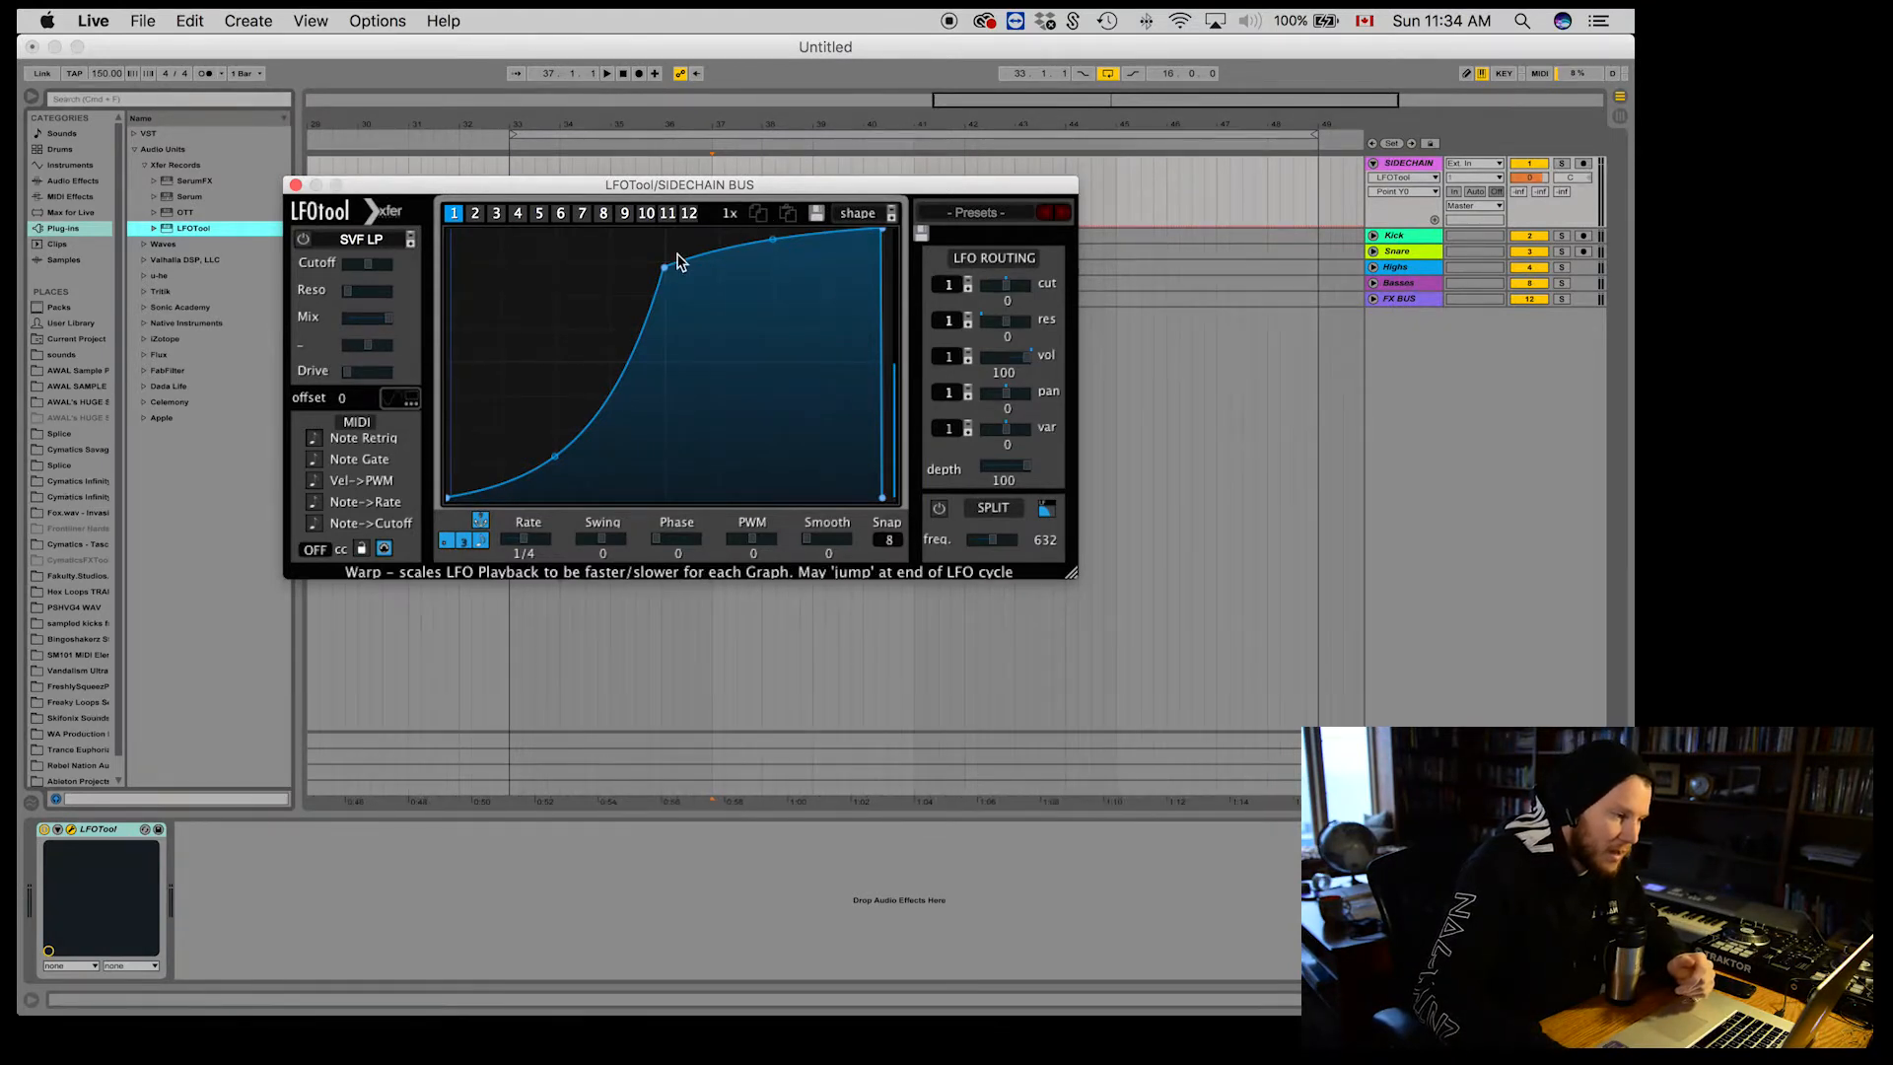
{"action": "mouse_move", "coordinate": [663, 264]}
{"action": "left_mouse_down"}
{"action": "mouse_move", "coordinate": [744, 279]}
{"action": "mouse_move", "coordinate": [499, 384]}
{"action": "mouse_move", "coordinate": [837, 279]}
{"action": "mouse_move", "coordinate": [477, 326]}
{"action": "mouse_move", "coordinate": [714, 300]}
{"action": "mouse_move", "coordinate": [842, 247]}
{"action": "mouse_move", "coordinate": [546, 309]}
{"action": "mouse_move", "coordinate": [789, 286]}
{"action": "mouse_move", "coordinate": [680, 294]}
{"action": "mouse_move", "coordinate": [670, 269]}
{"action": "left_mouse_up"}
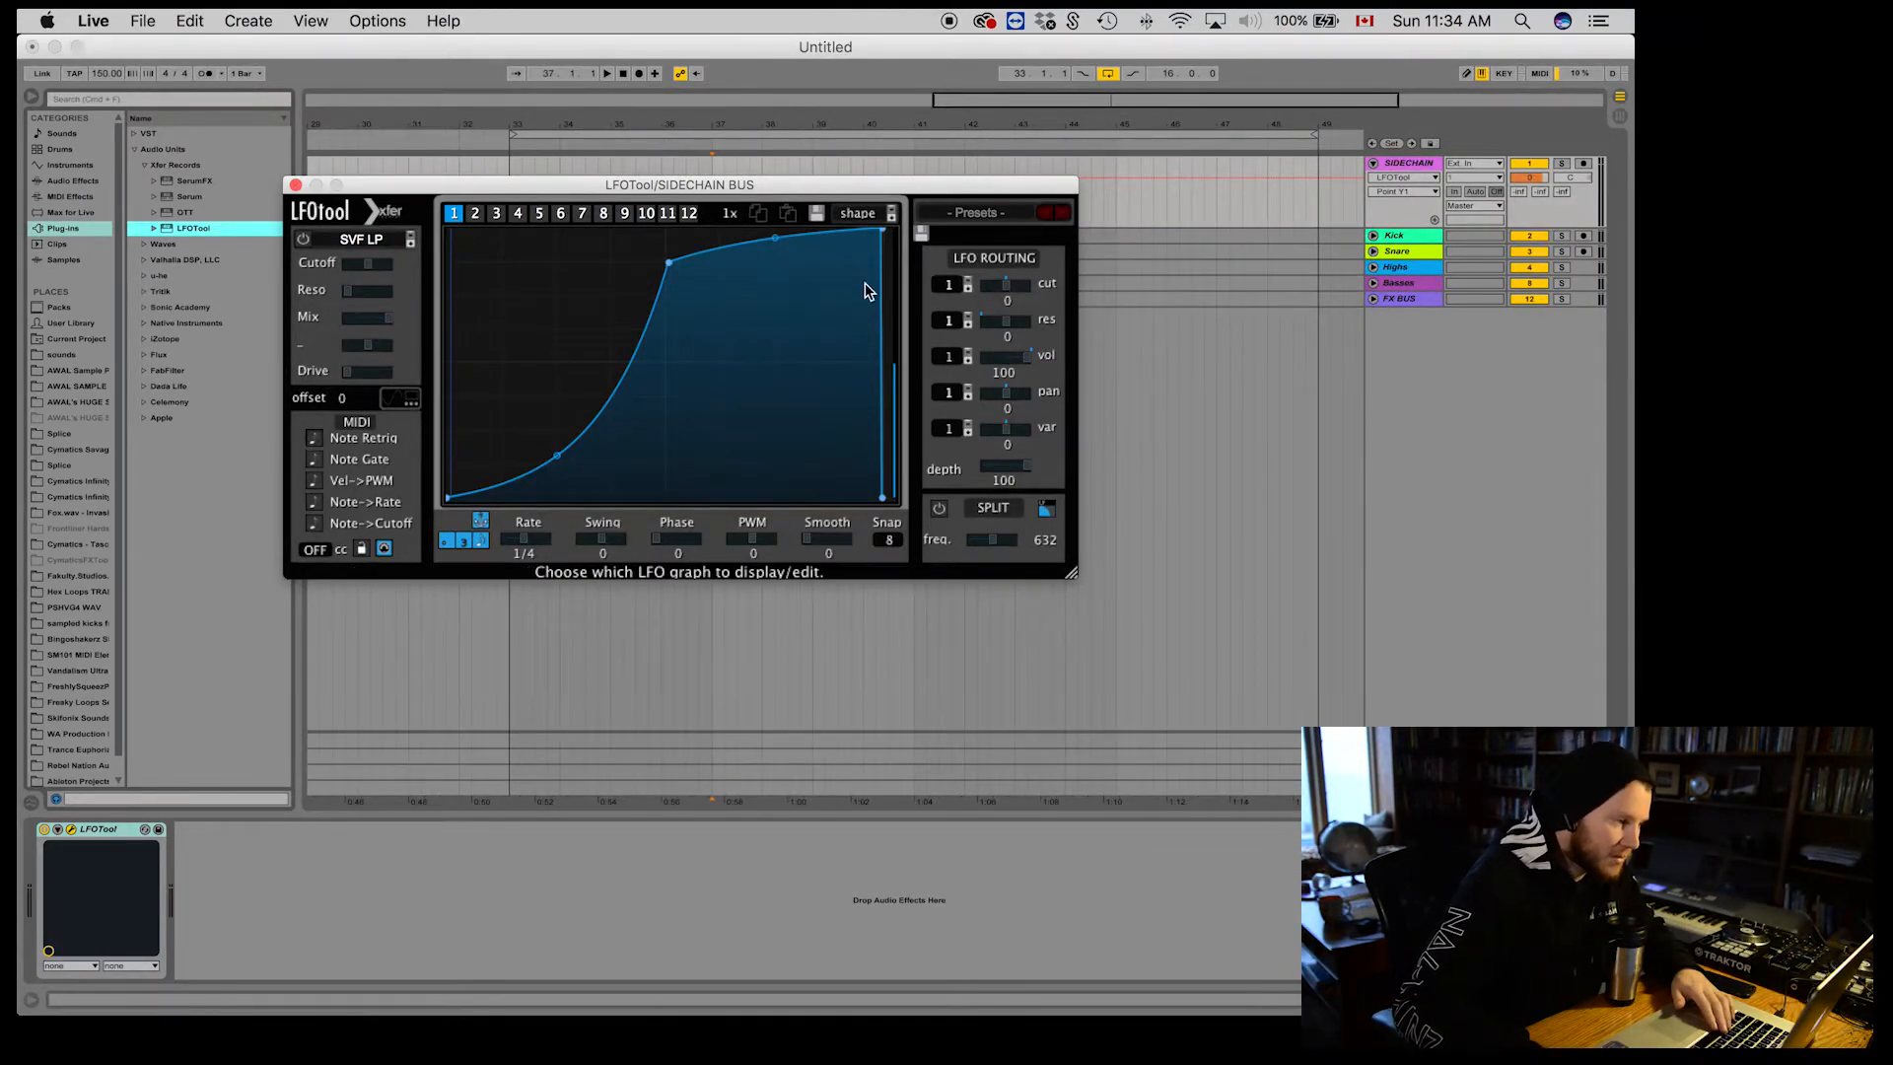
{"action": "left_click_drag", "start_coordinate": [670, 264], "coordinate": [625, 262]}
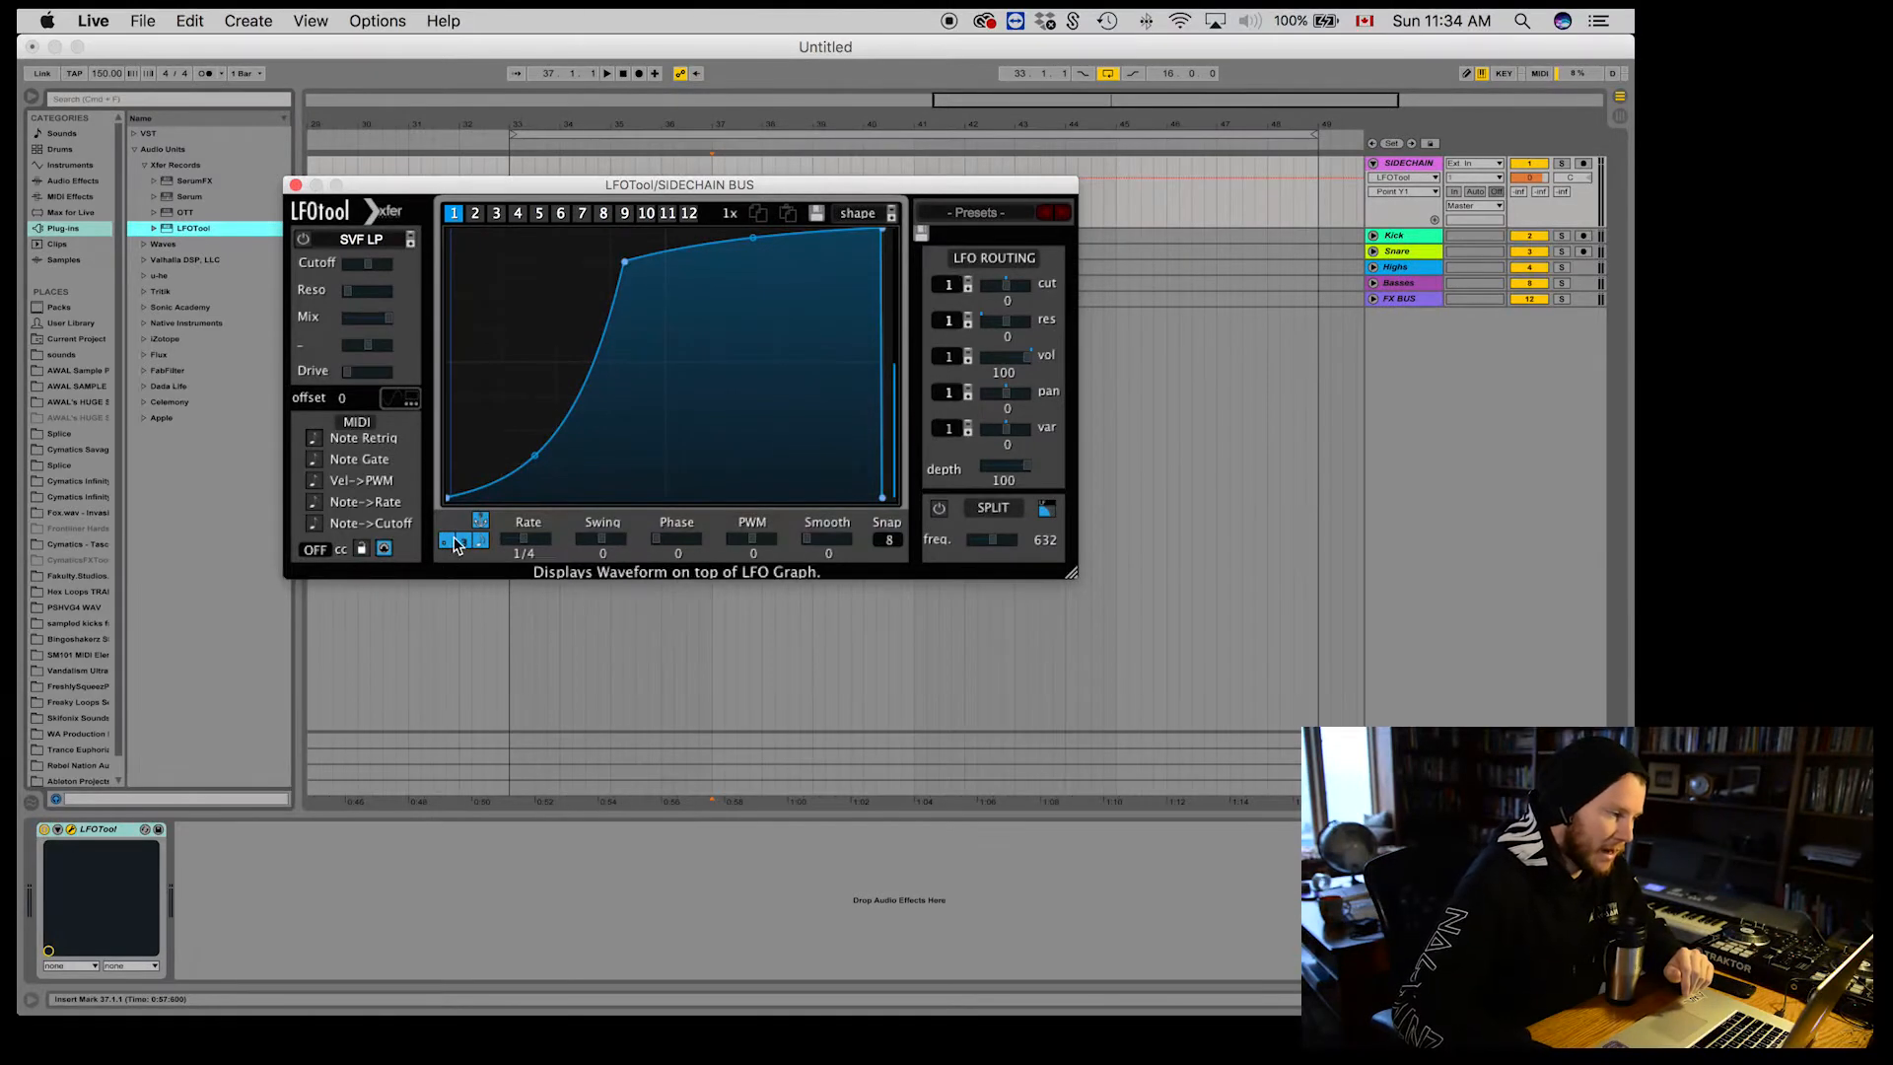
{"action": "left_click_drag", "start_coordinate": [450, 497], "coordinate": [425, 560]}
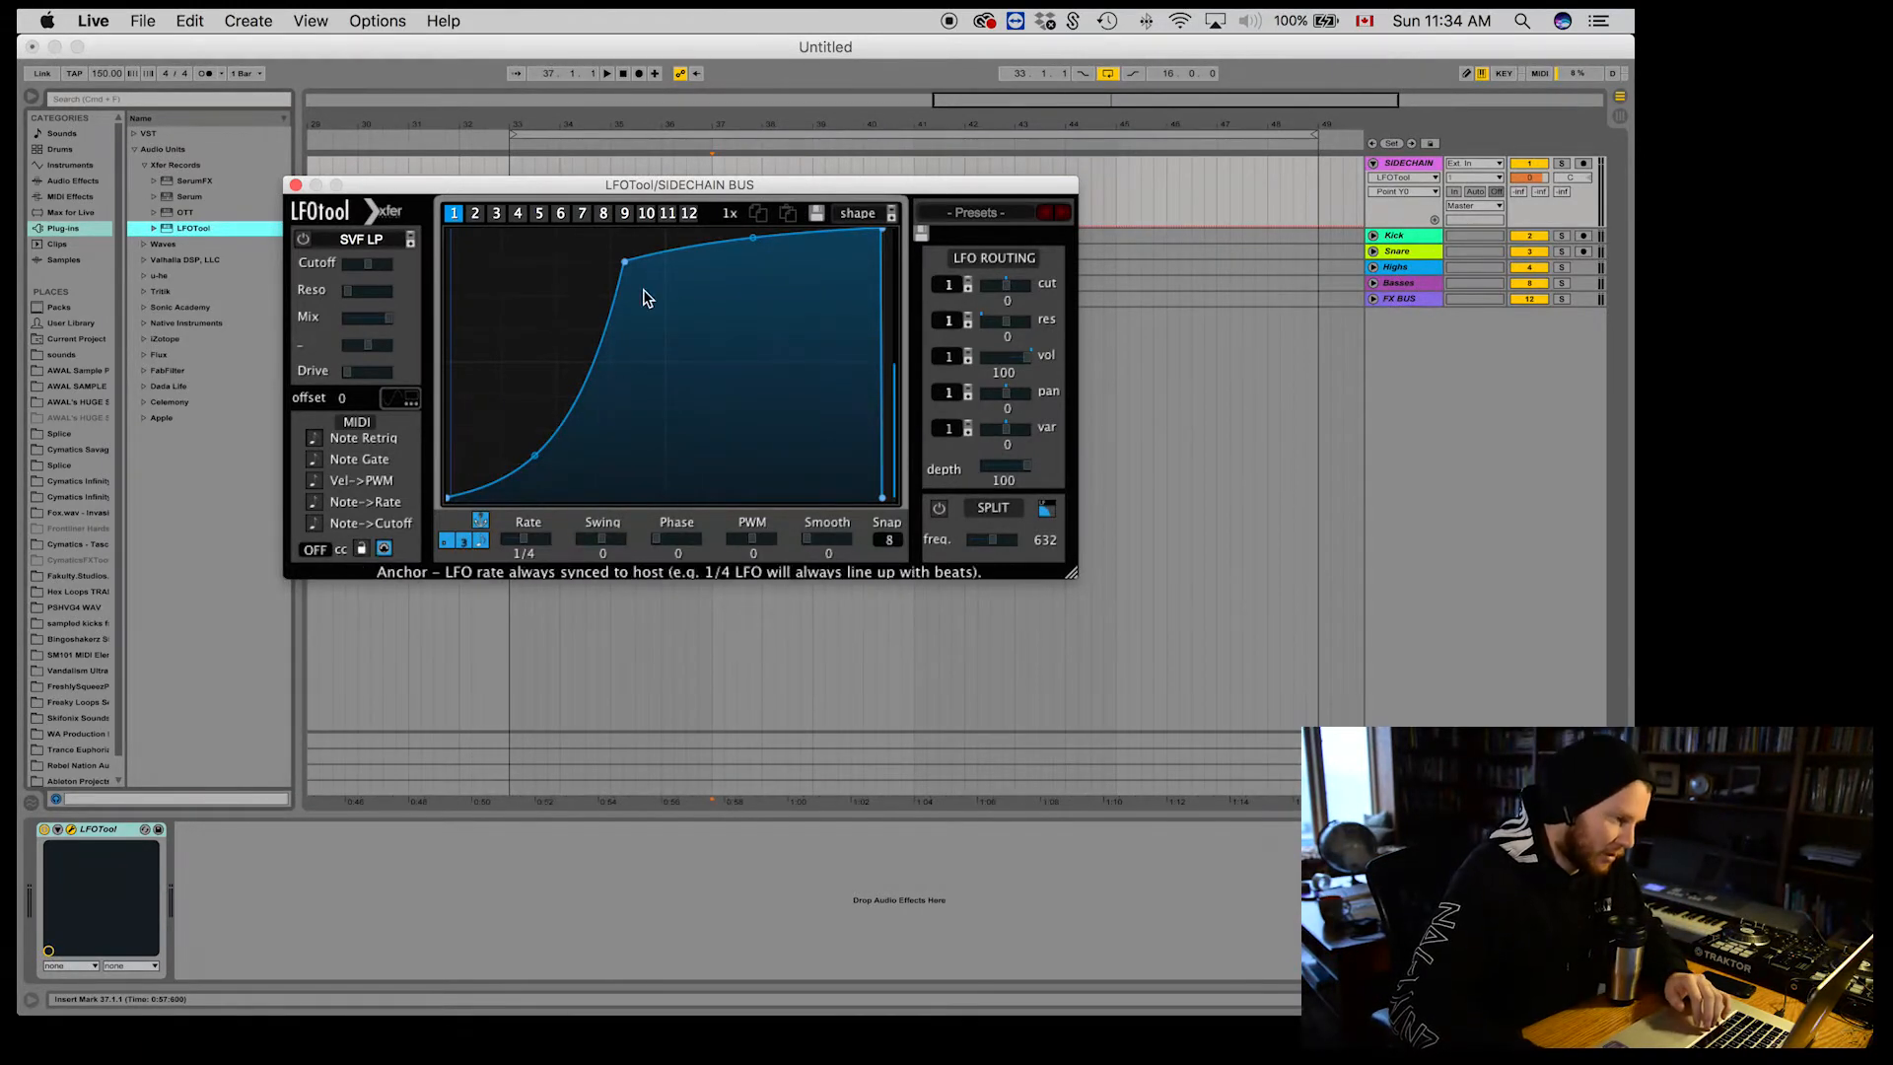
{"action": "mouse_move", "coordinate": [627, 262]}
{"action": "left_mouse_down"}
{"action": "mouse_move", "coordinate": [655, 259]}
{"action": "mouse_move", "coordinate": [628, 260]}
{"action": "left_mouse_up"}
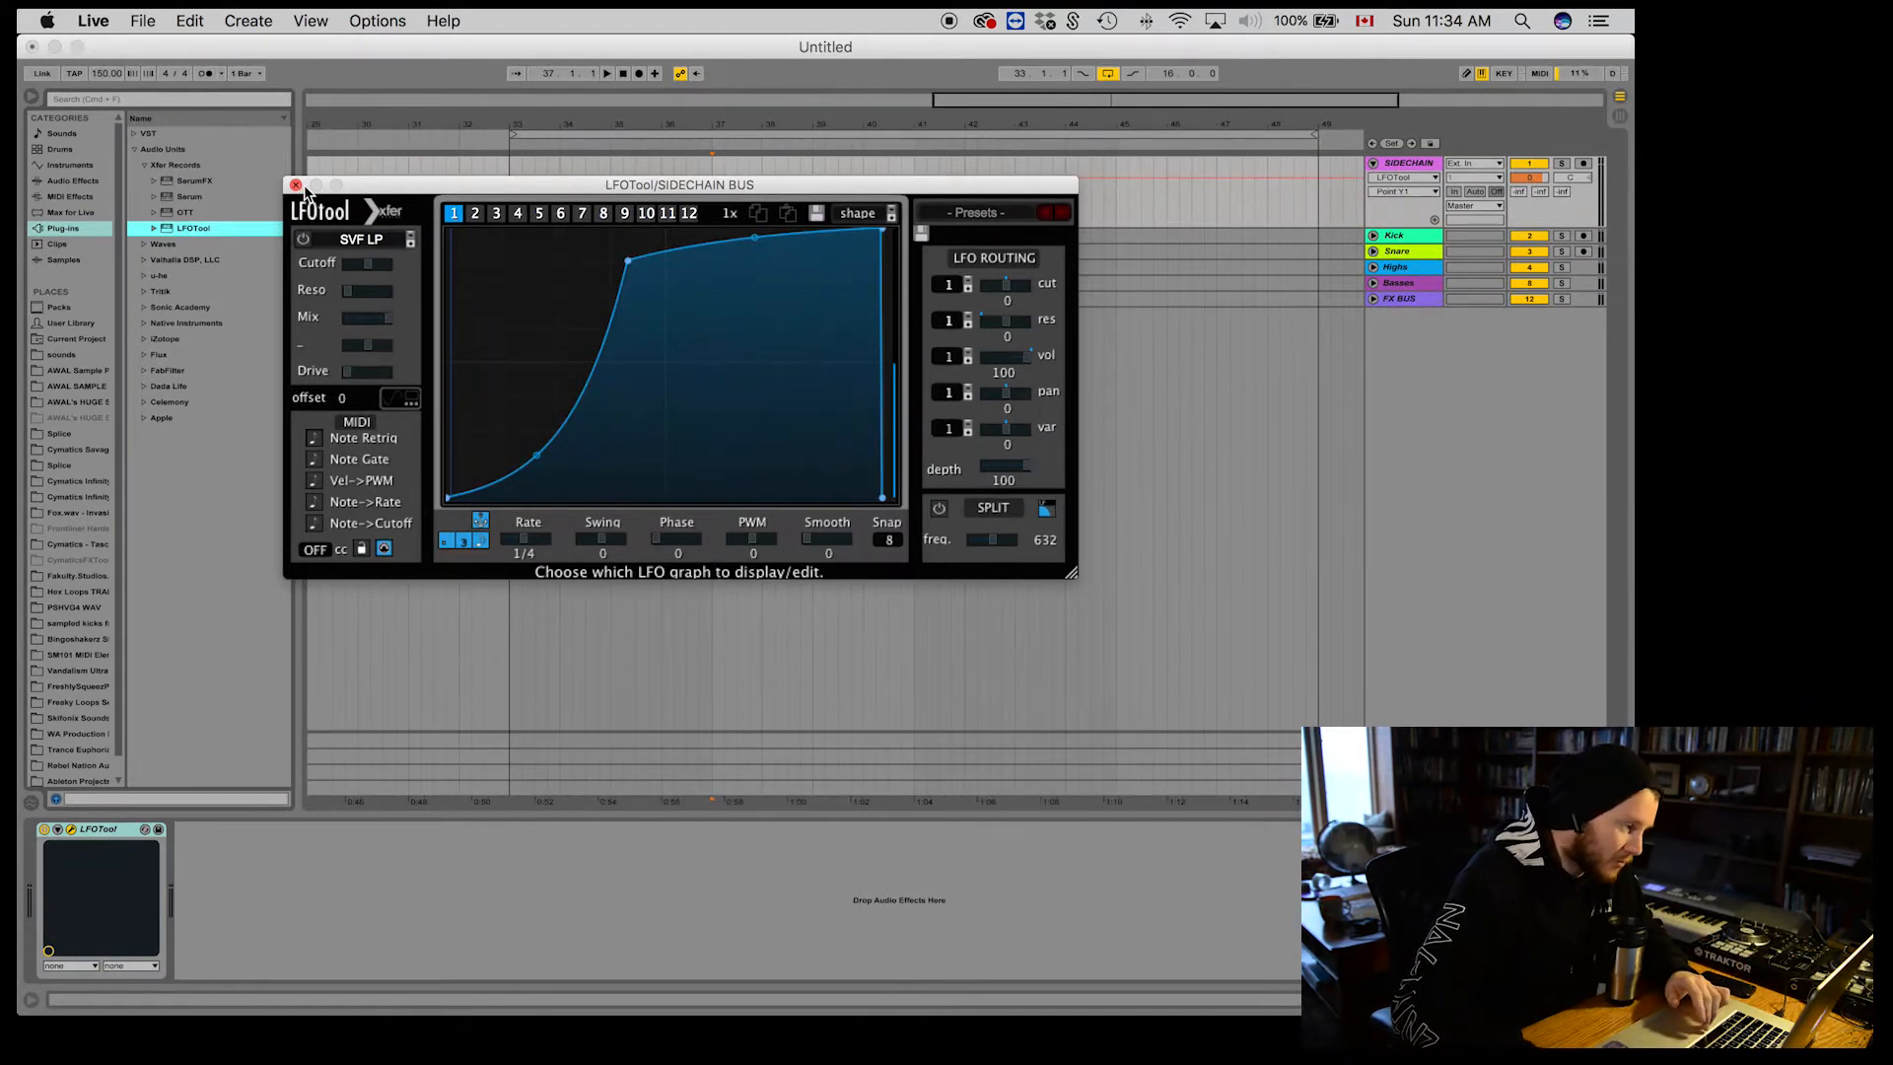
Step: Insert a MIDI track directly below the SIDECHAIN BUS track and name it Trigger
{"action": "left_click", "coordinate": [295, 185]}
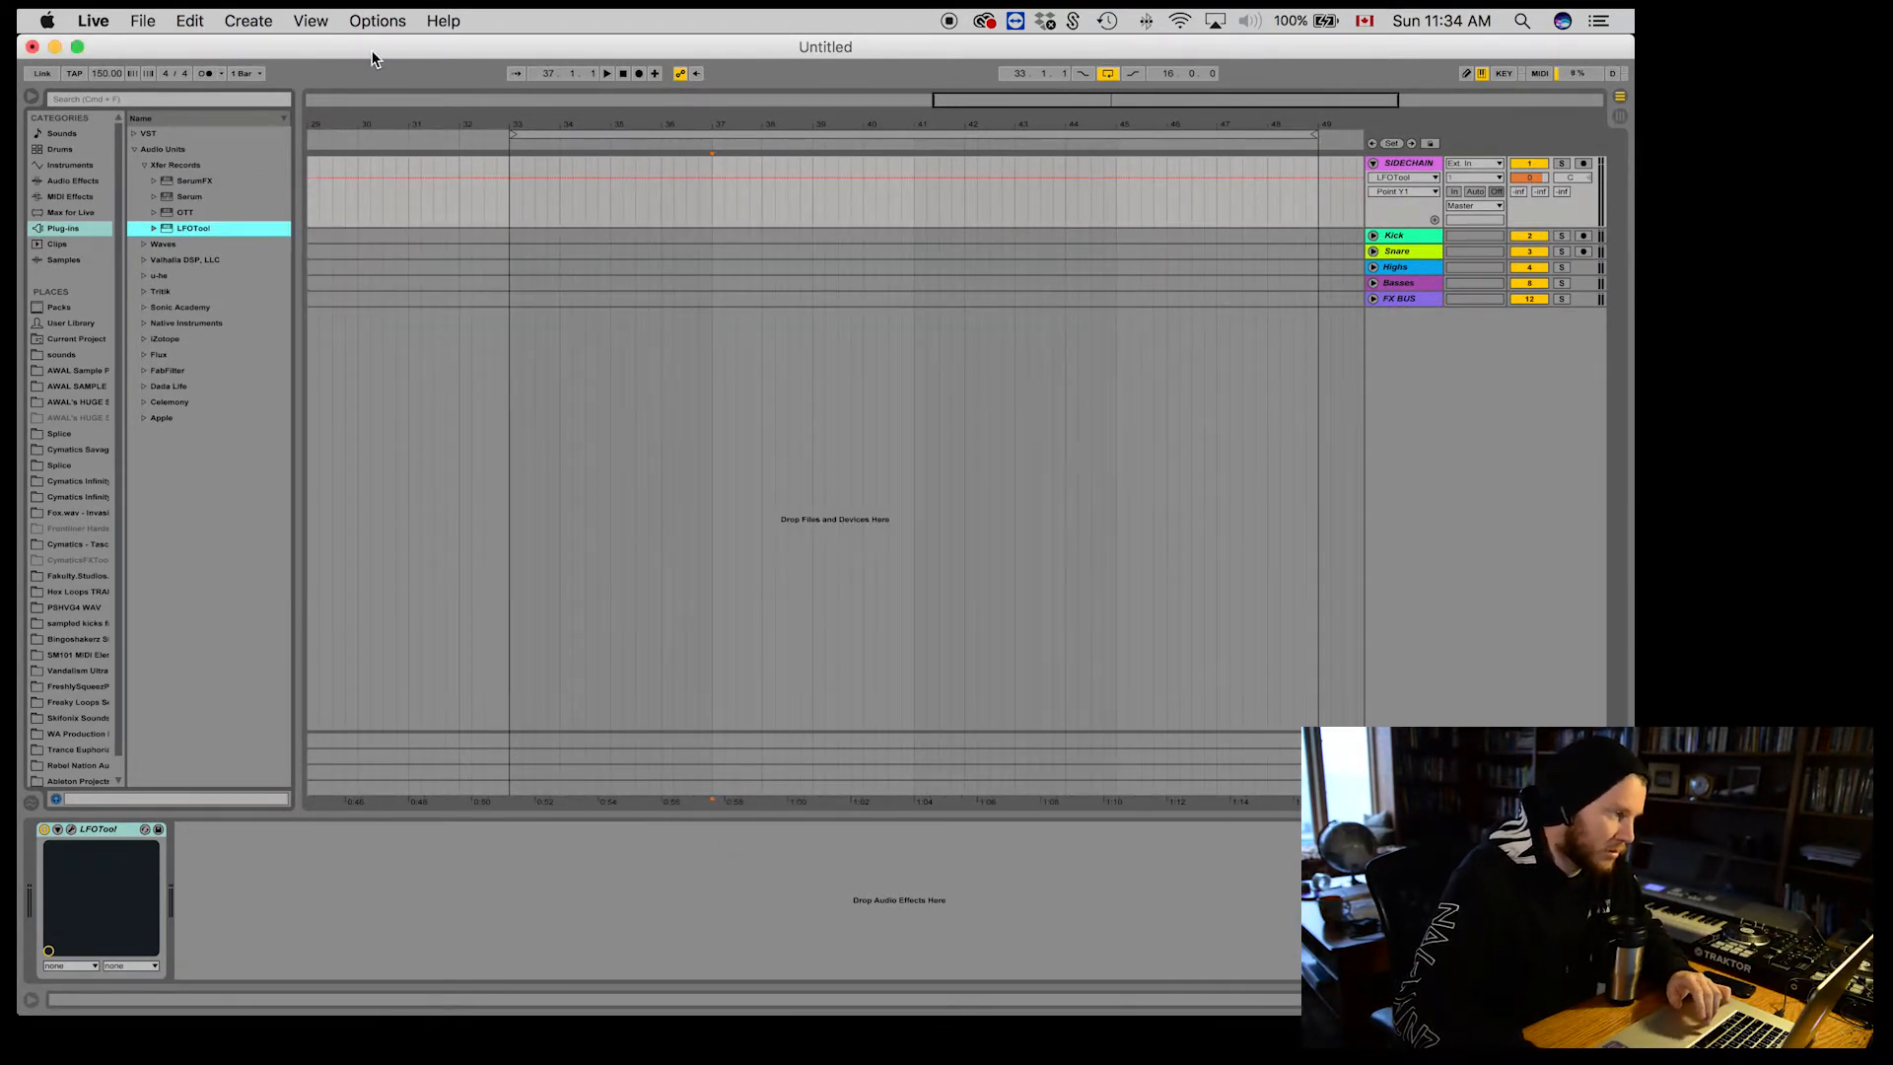
{"action": "left_click", "coordinate": [105, 74]}
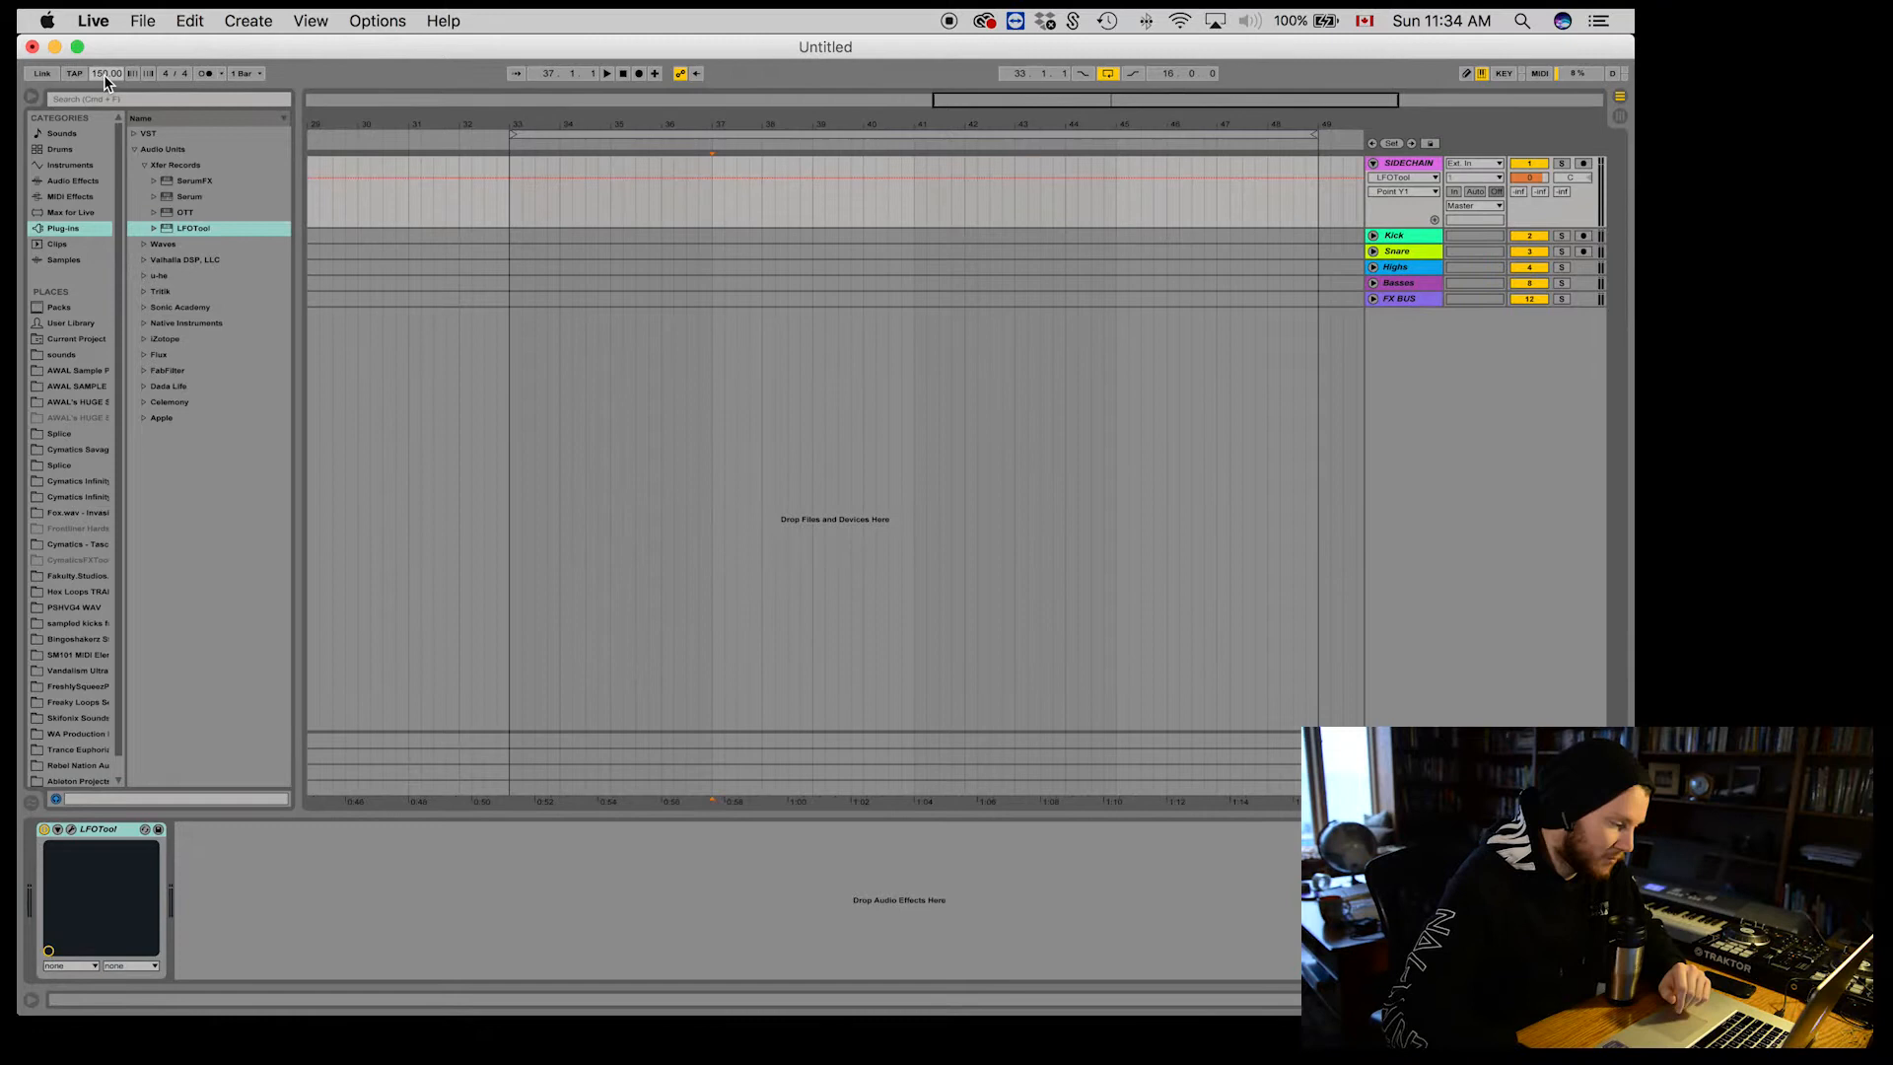
{"action": "left_click", "coordinate": [1411, 168]}
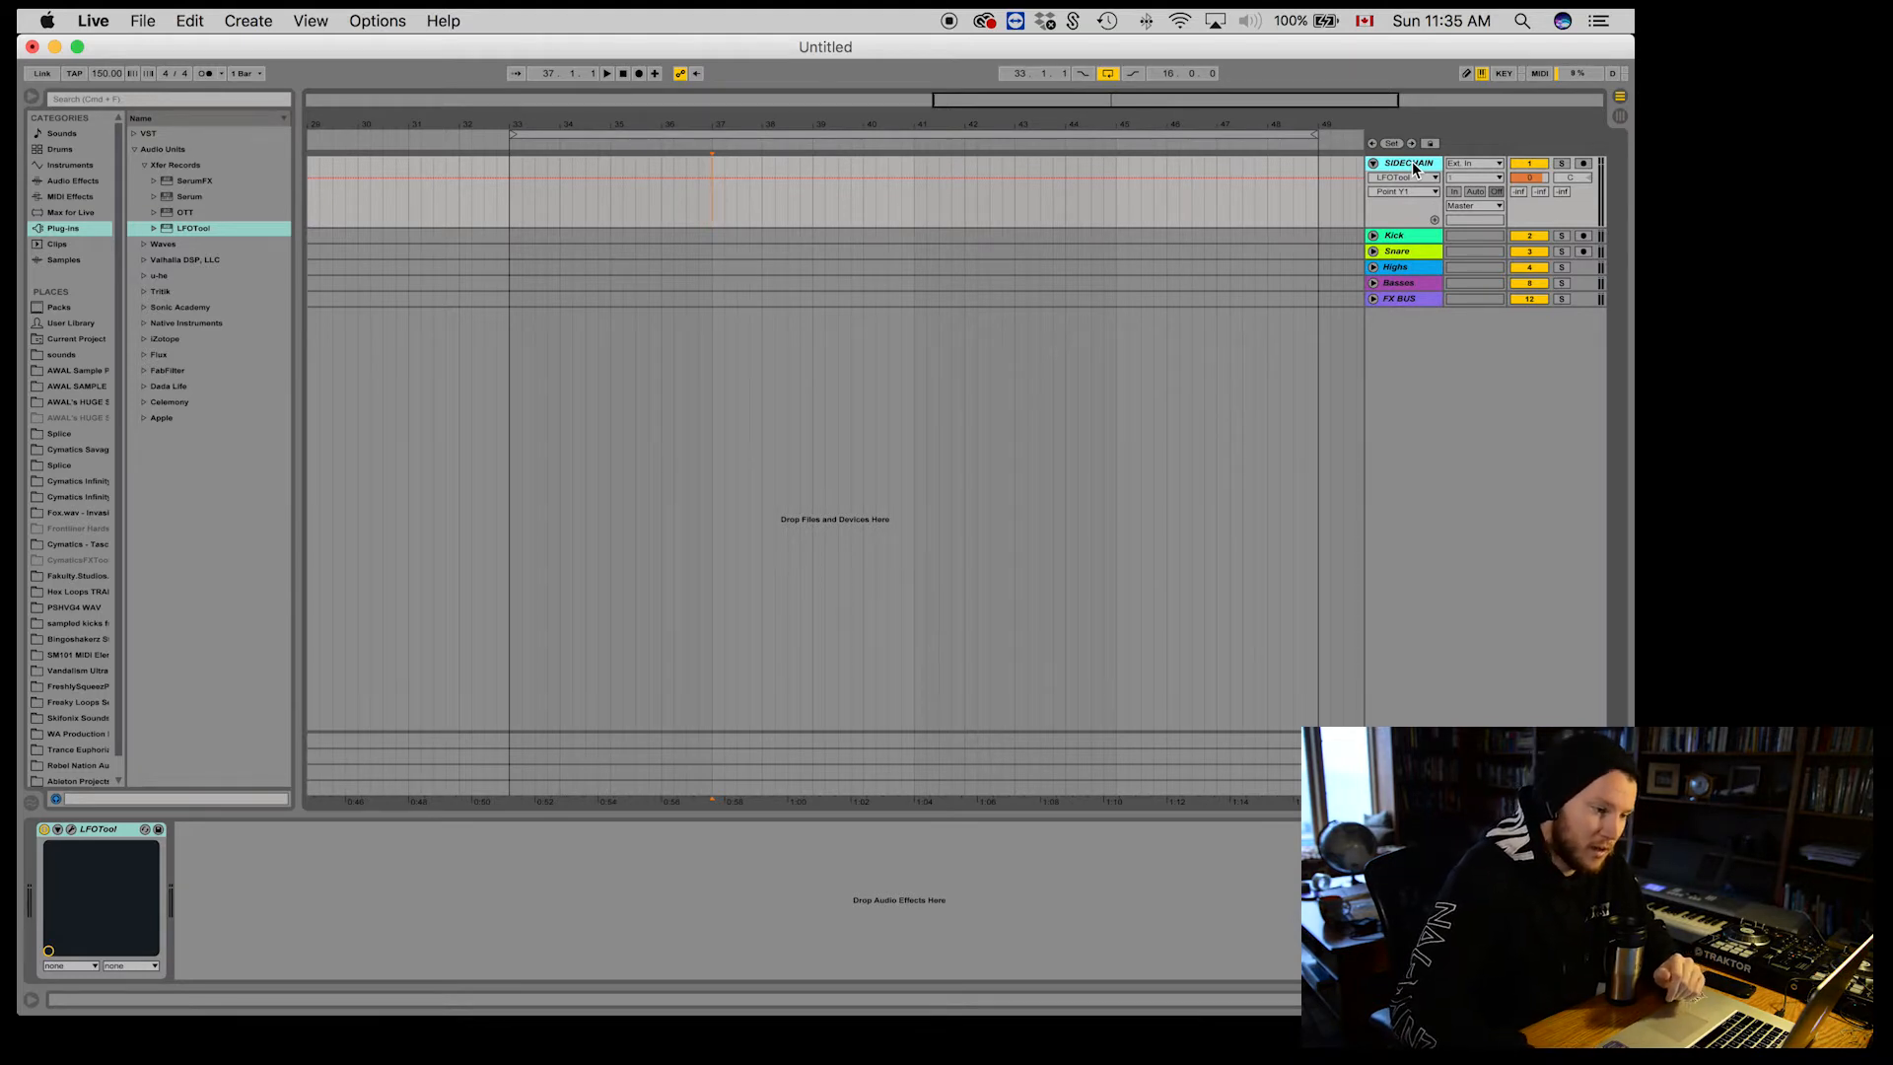
{"action": "right_click", "coordinate": [1412, 165]}
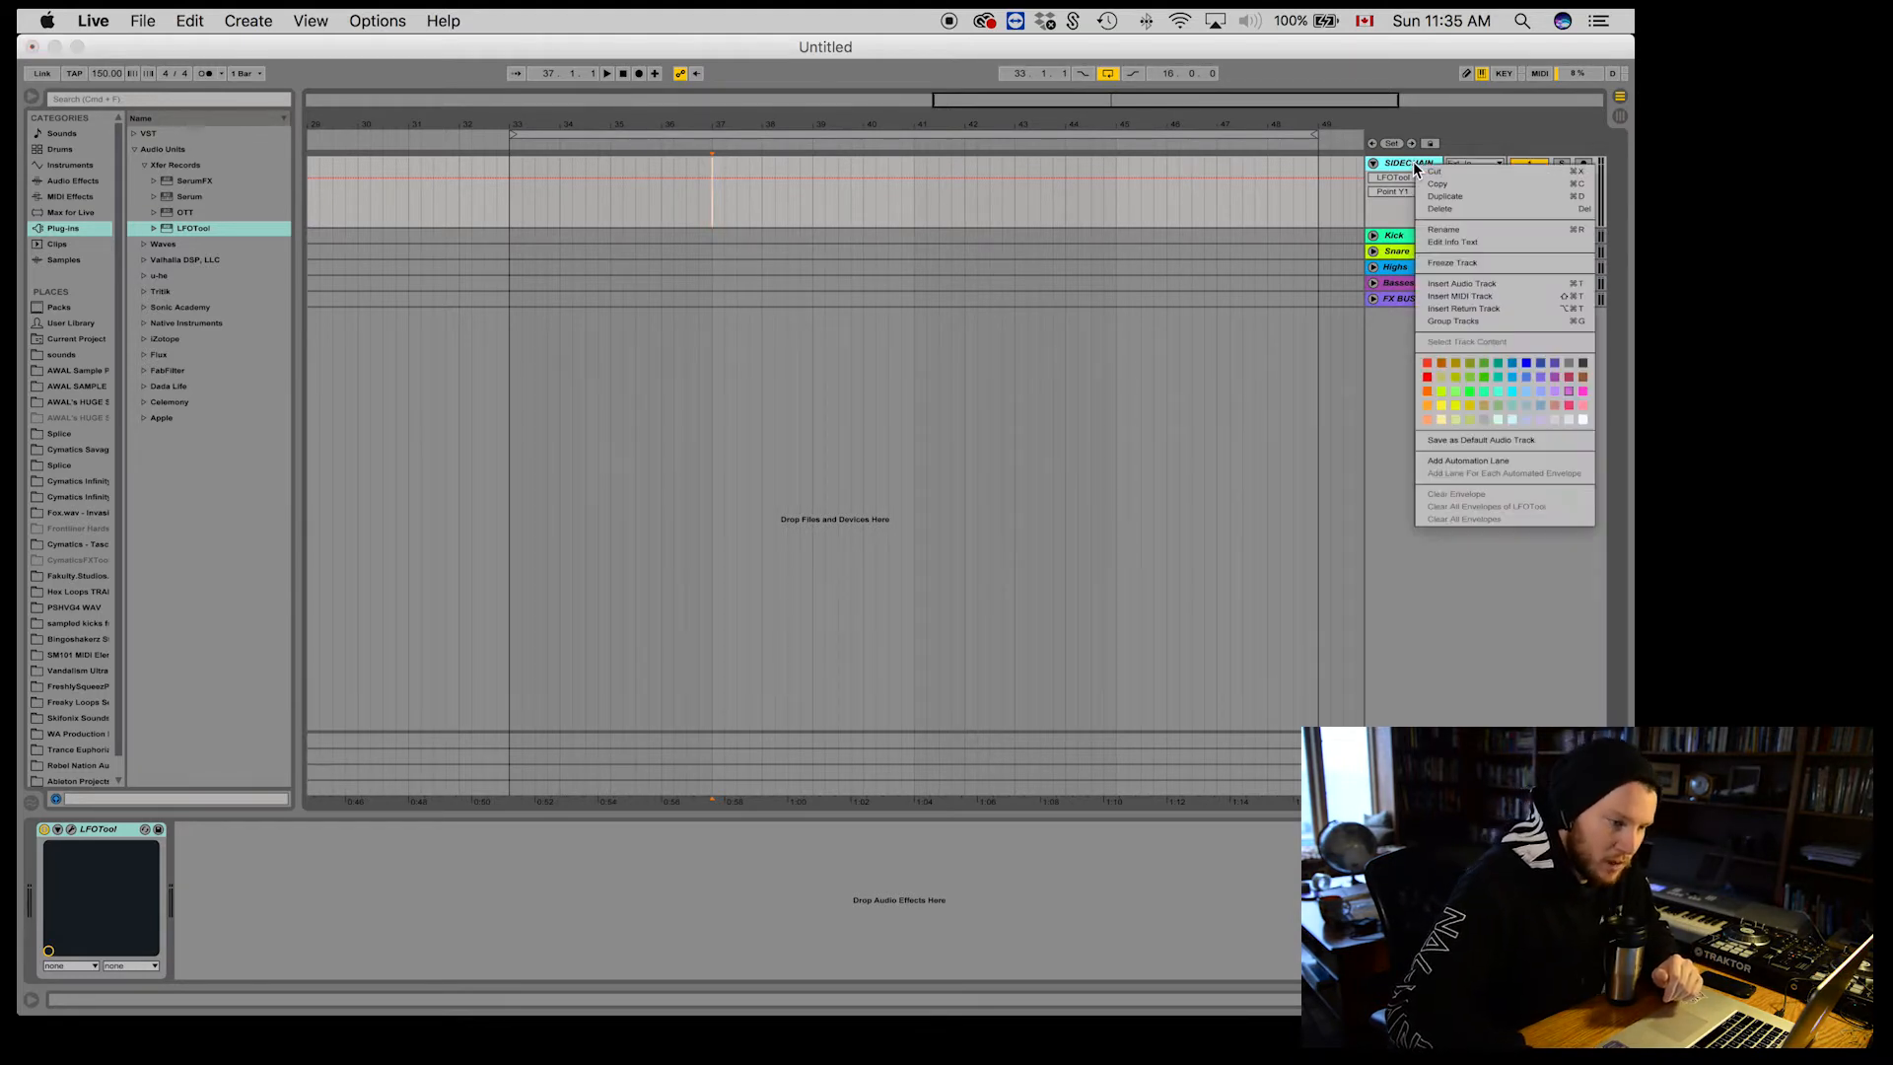
{"action": "left_click", "coordinate": [1548, 294]}
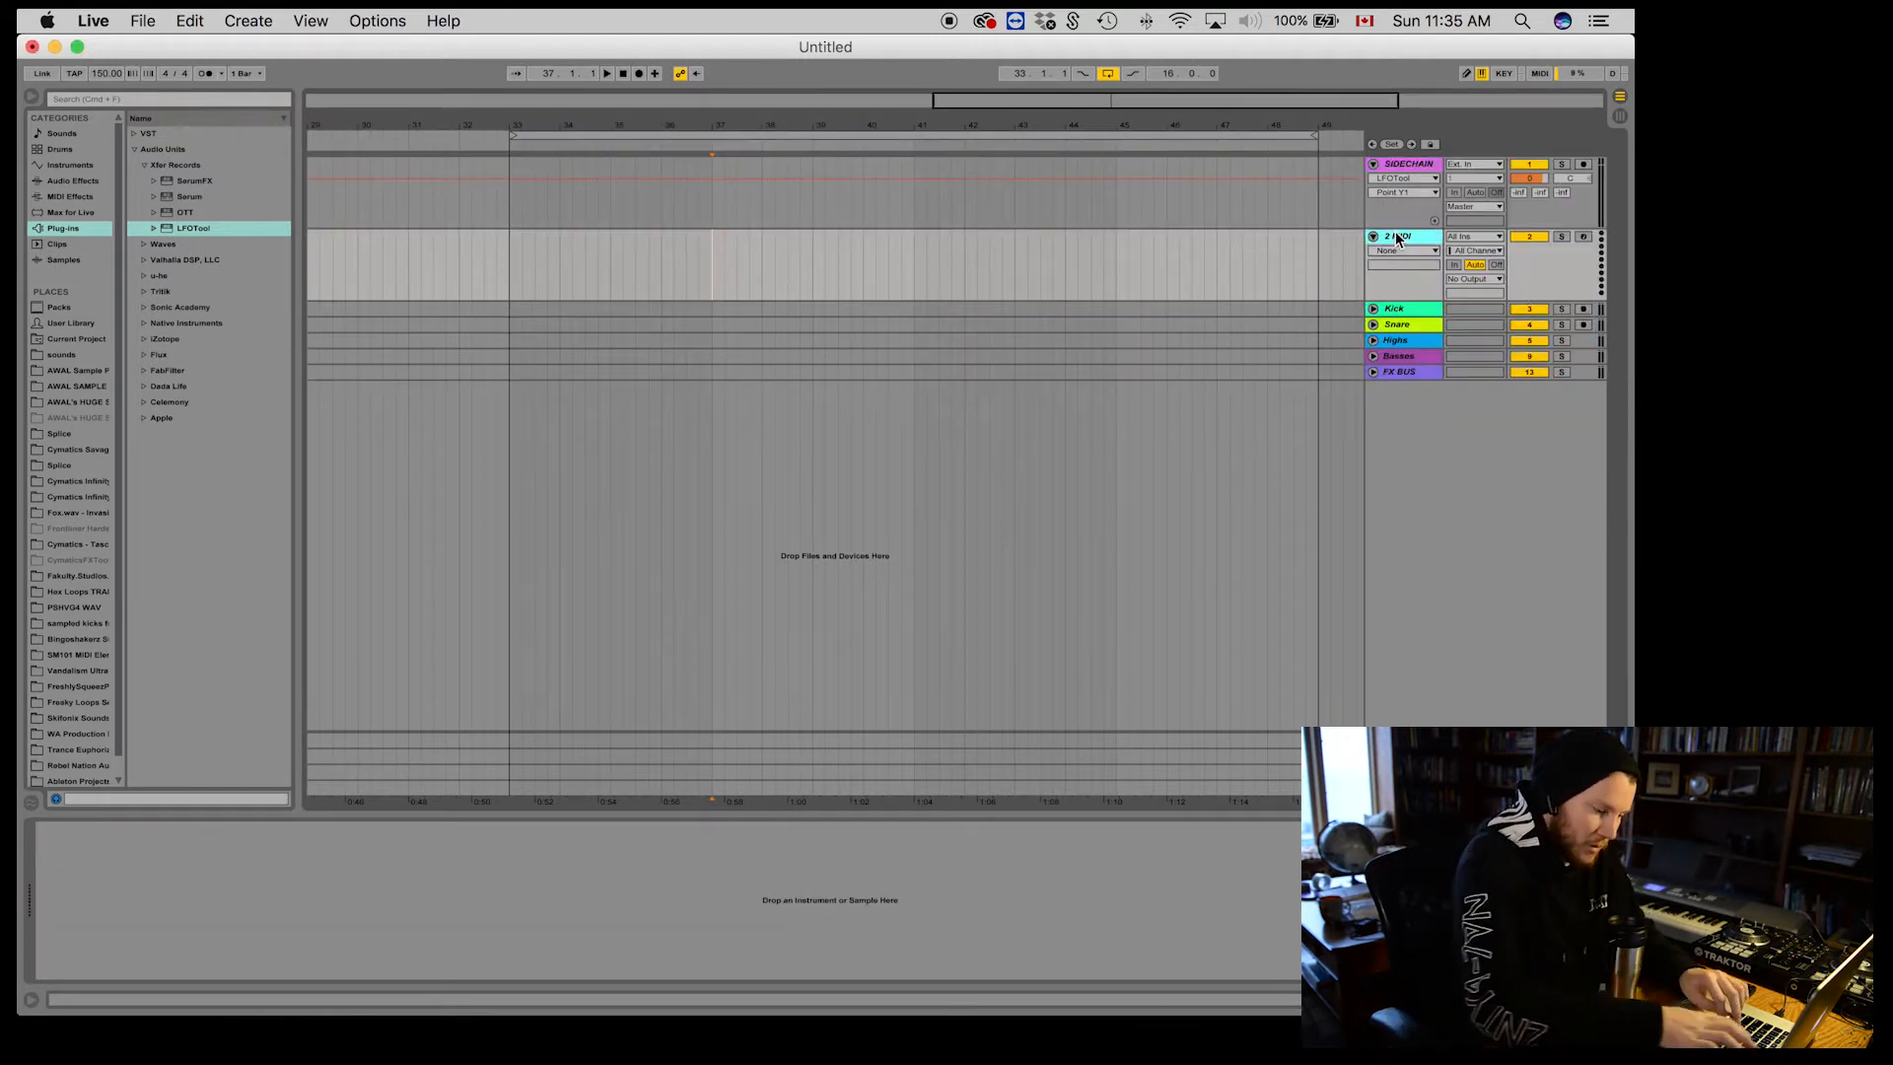
{"action": "key", "text": "super+t"}
{"action": "key", "text": "super+r"}
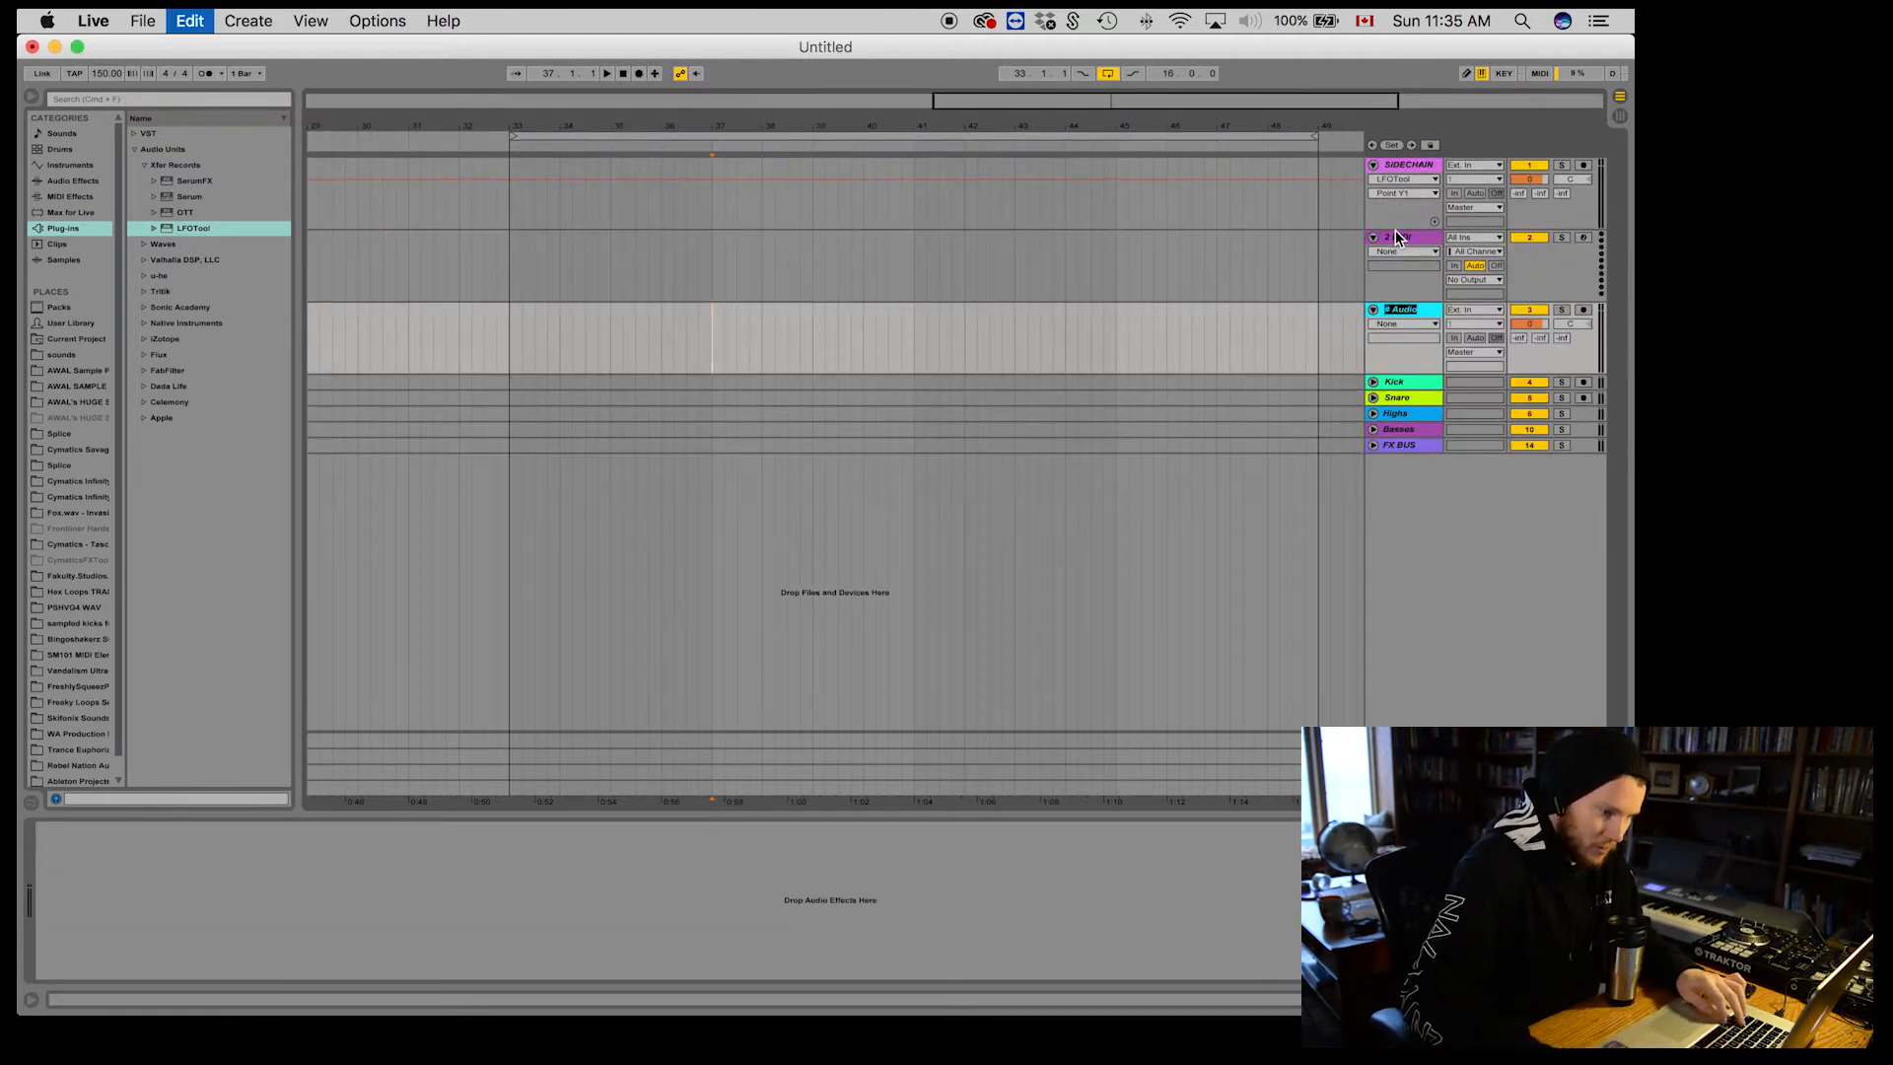
{"action": "key", "text": "super+z"}
{"action": "left_click", "coordinate": [1417, 240]}
{"action": "key", "text": "super+r"}
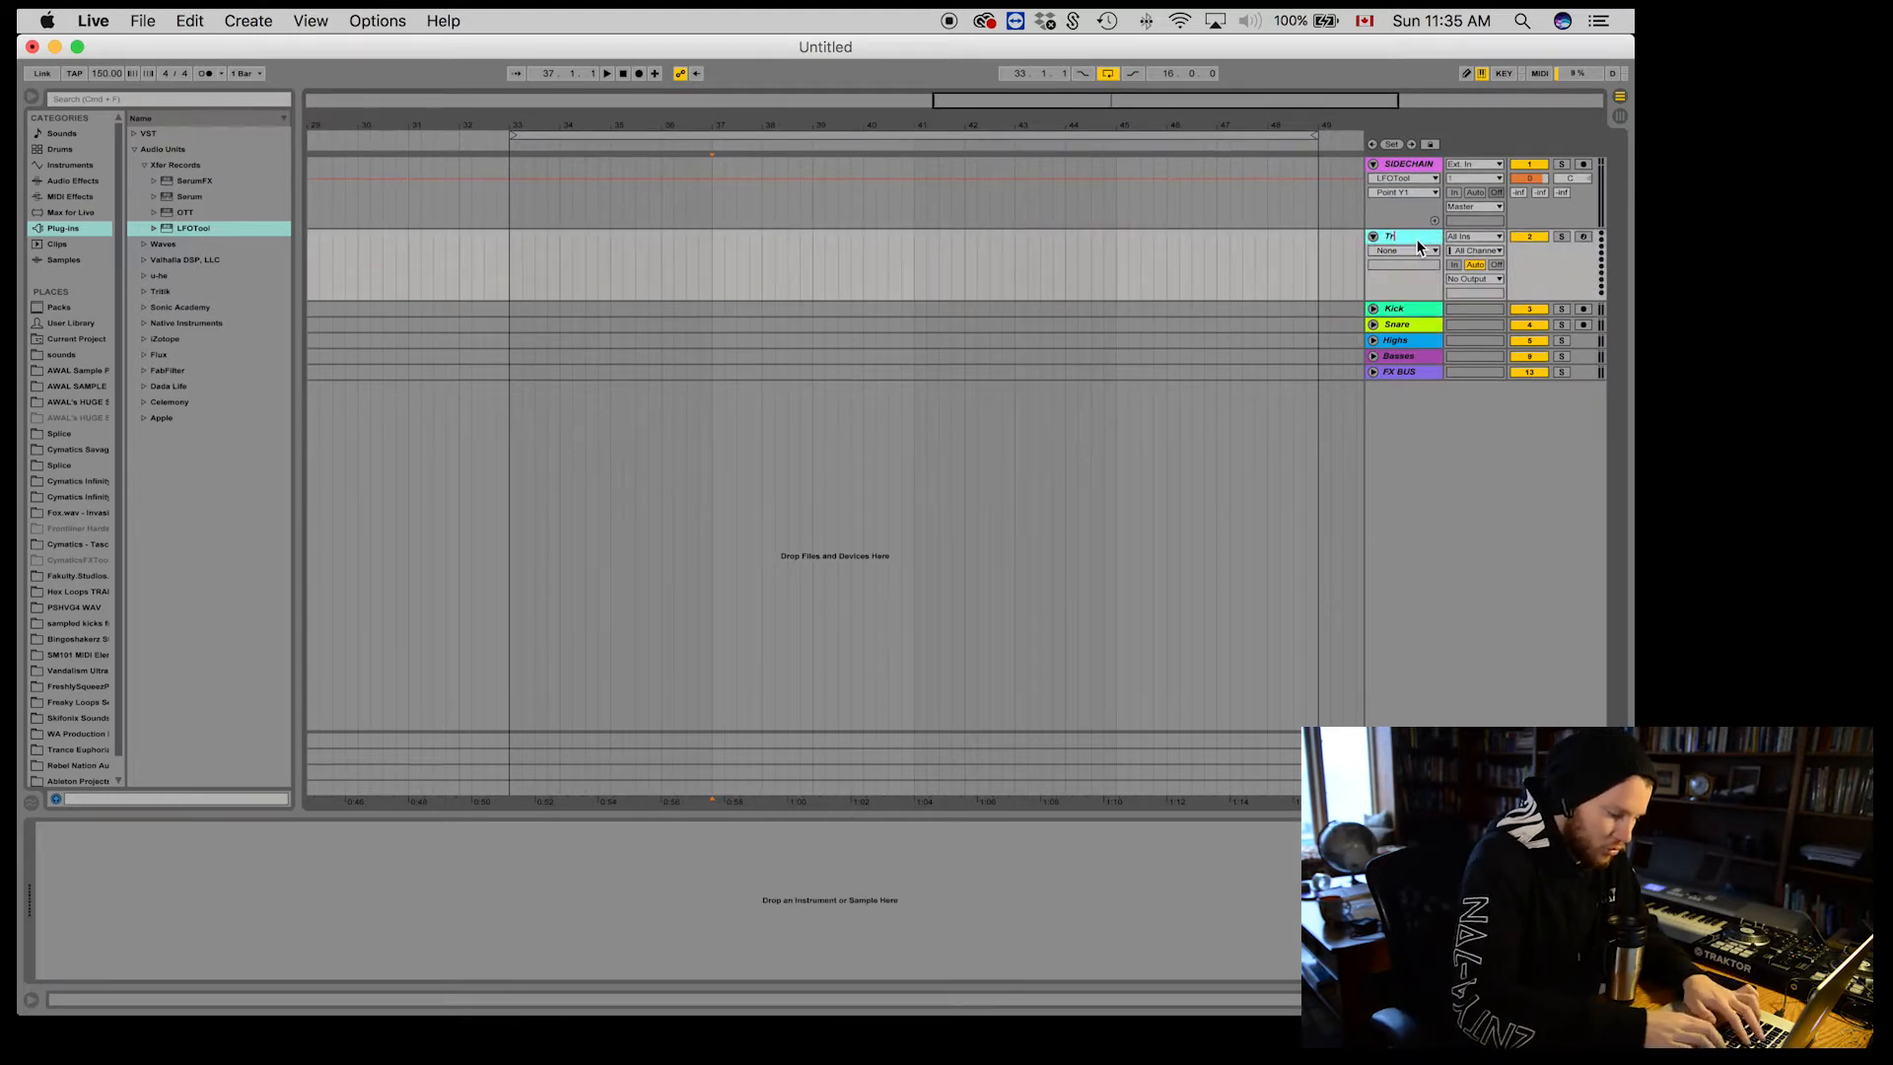
{"action": "type", "text": "Trigger"}
{"action": "left_click", "coordinate": [1167, 252]}
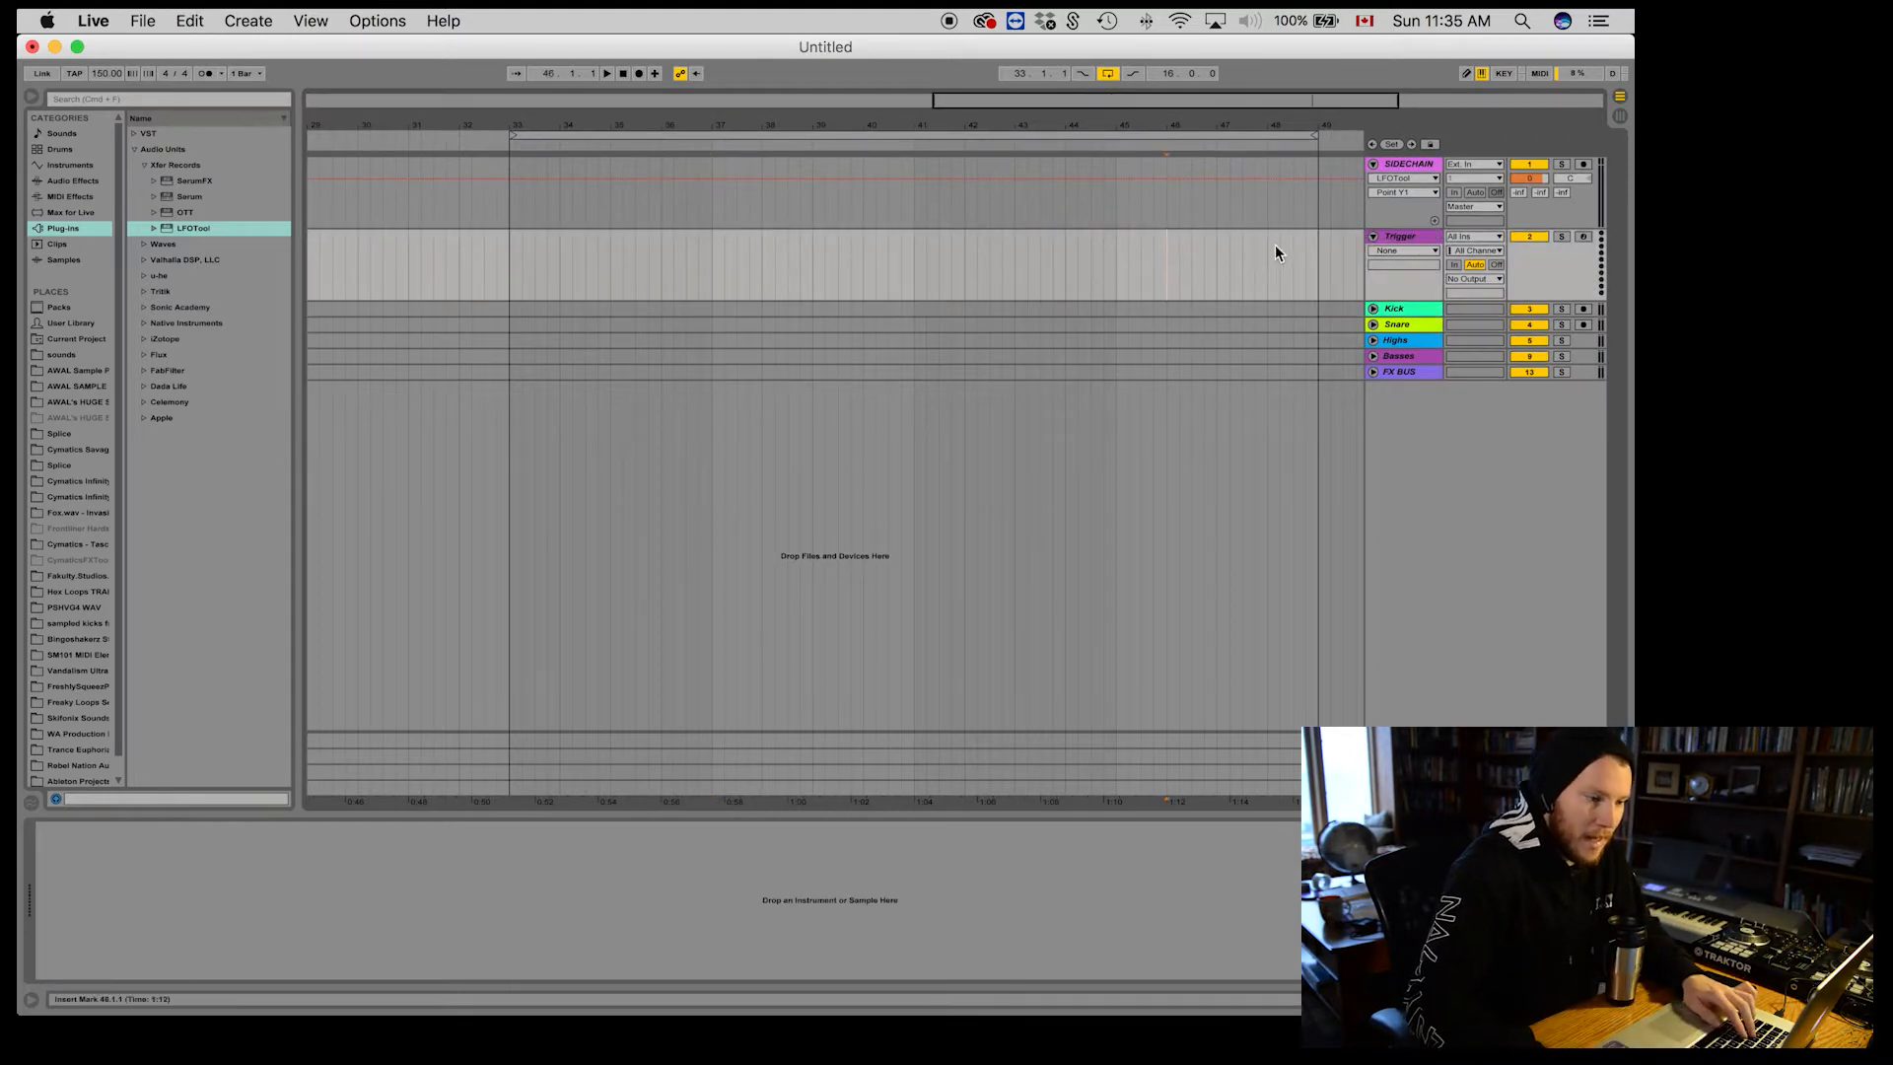
Step: Create a sixteenth-note MIDI clip at bar 33 on the Trigger track and draw a C1 note over its first half
{"action": "scroll", "coordinate": [641, 321], "scroll_direction": "left", "scroll_amount": 3}
{"action": "left_click_drag", "start_coordinate": [665, 122], "coordinate": [690, 283]}
{"action": "key", "text": "super+shift+m"}
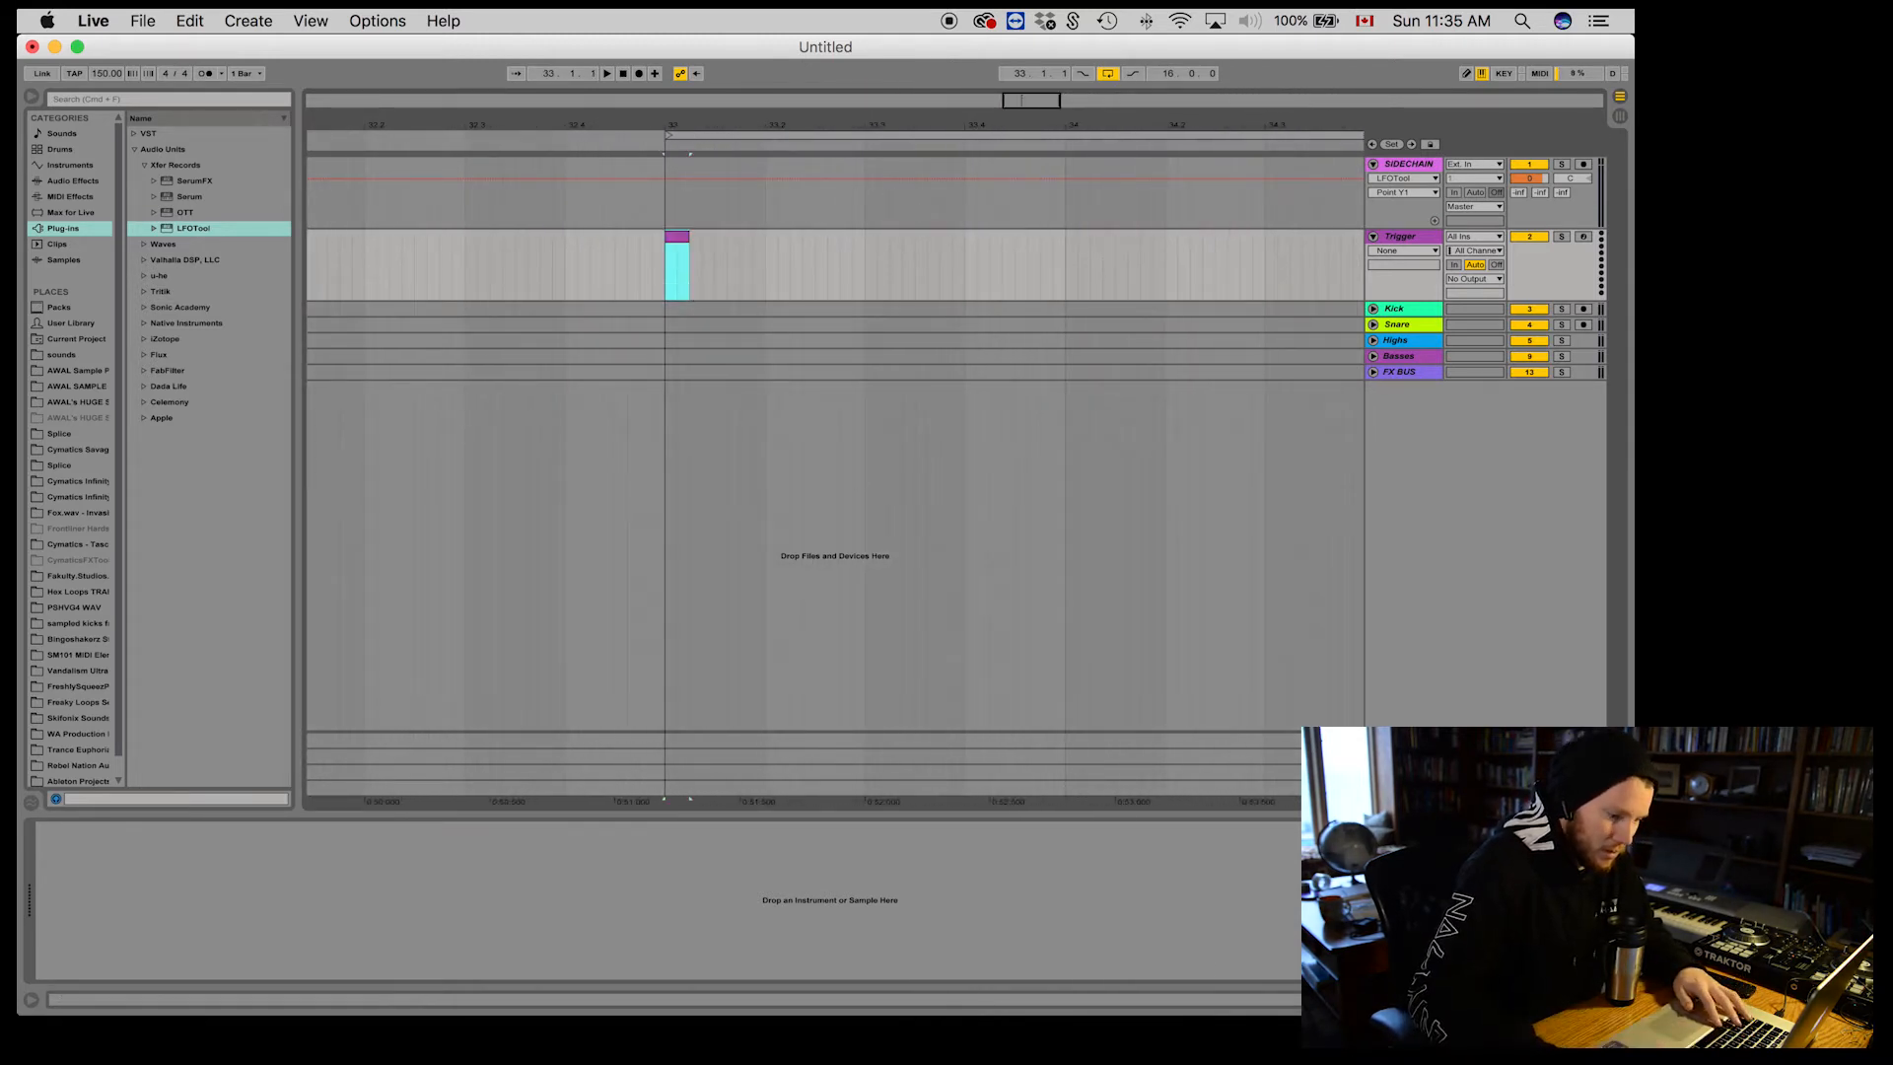
{"action": "left_click", "coordinate": [1430, 999]}
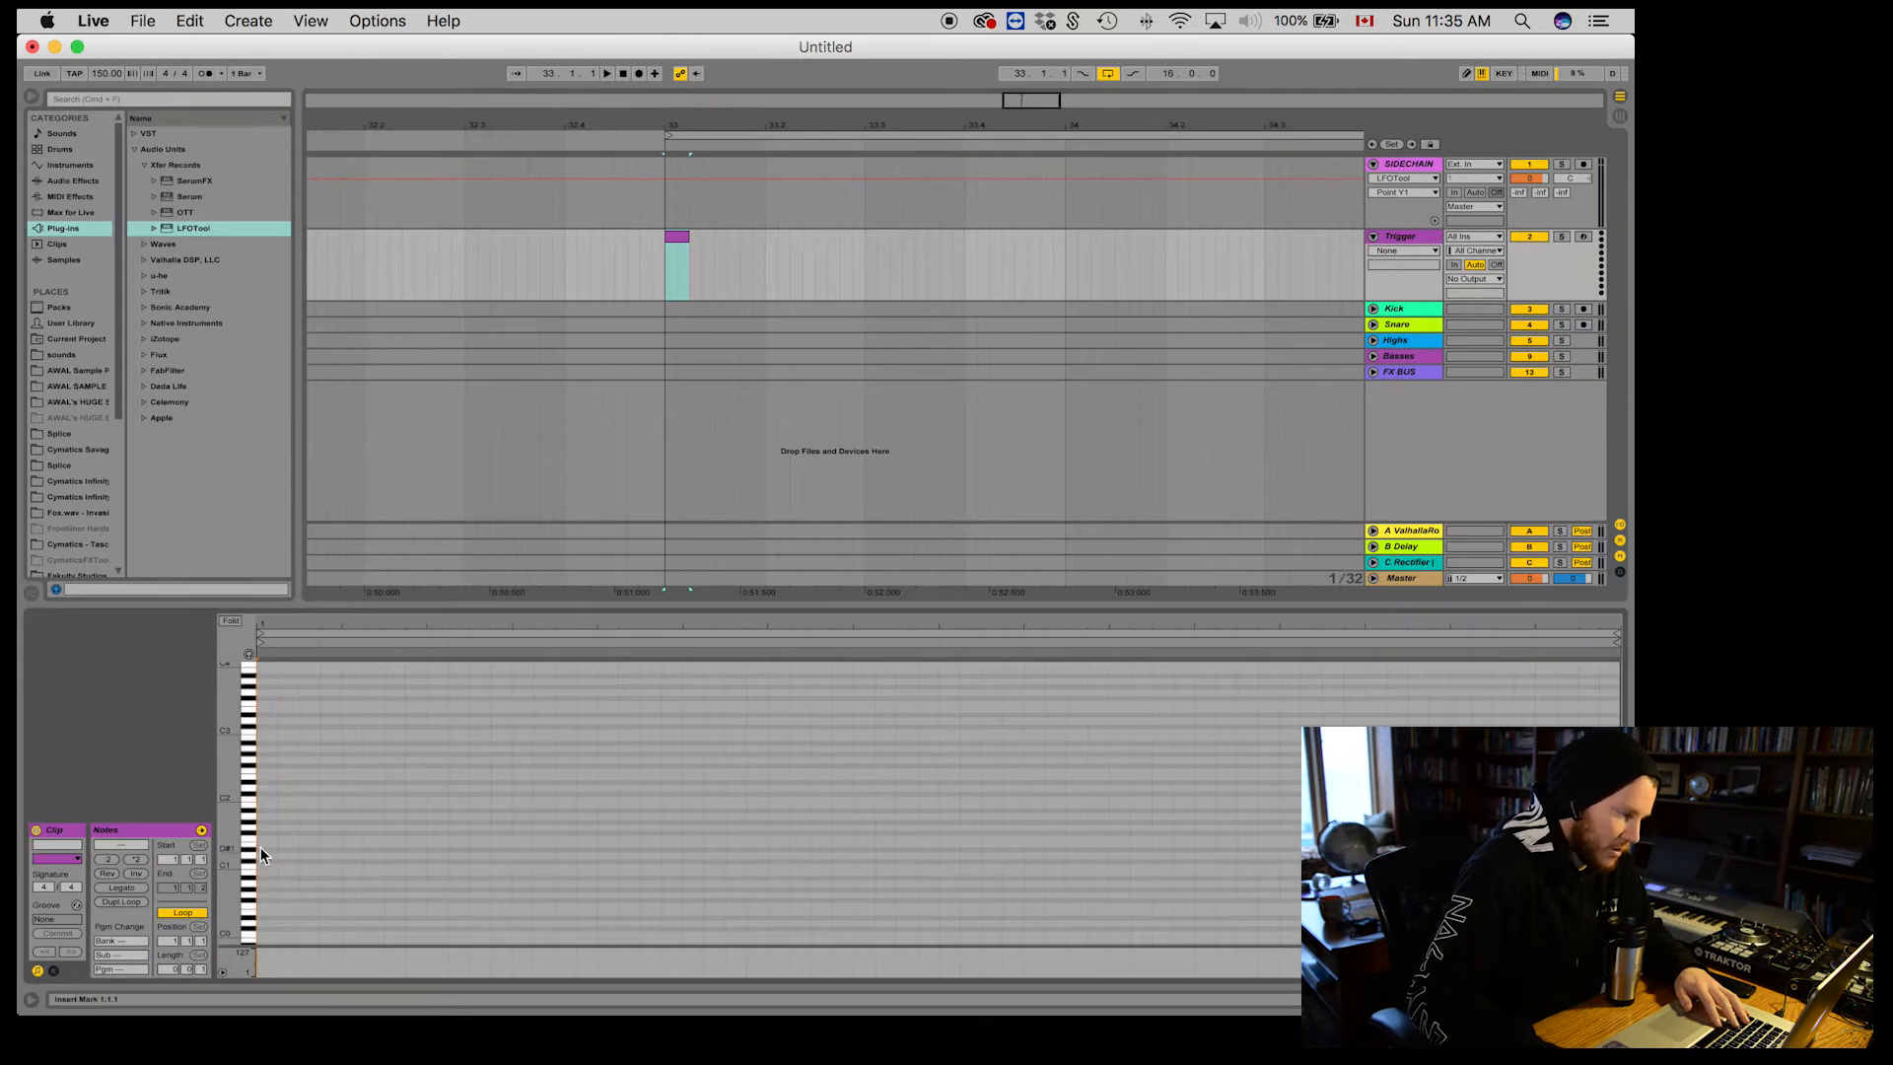
{"action": "left_click_drag", "start_coordinate": [260, 867], "coordinate": [916, 878]}
{"action": "left_click", "coordinate": [688, 258]}
{"action": "left_click", "coordinate": [687, 237]}
Step: Load External Instrument on the Trigger track and route its MIDI to SIDECHAIN BUS, channel 1-LFOTool
{"action": "left_click", "coordinate": [1435, 239]}
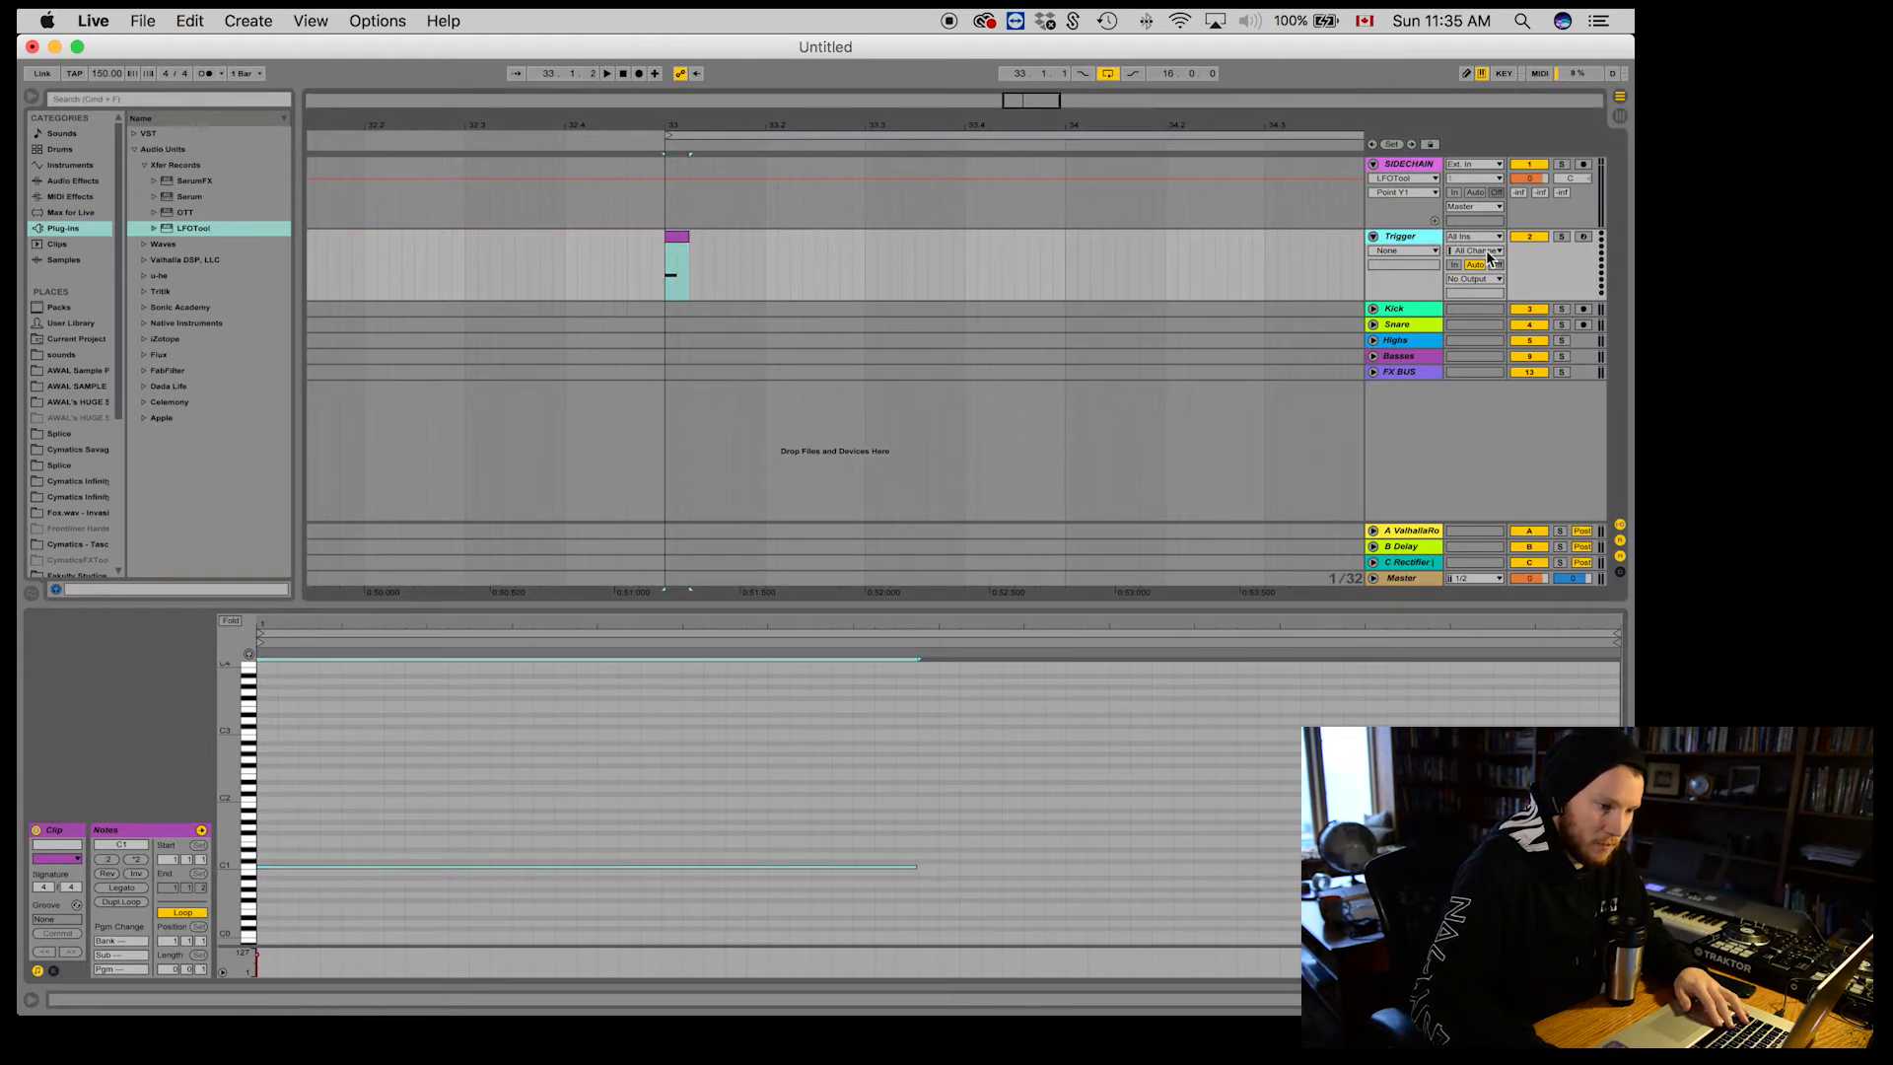
{"action": "key", "text": "shift+Tab"}
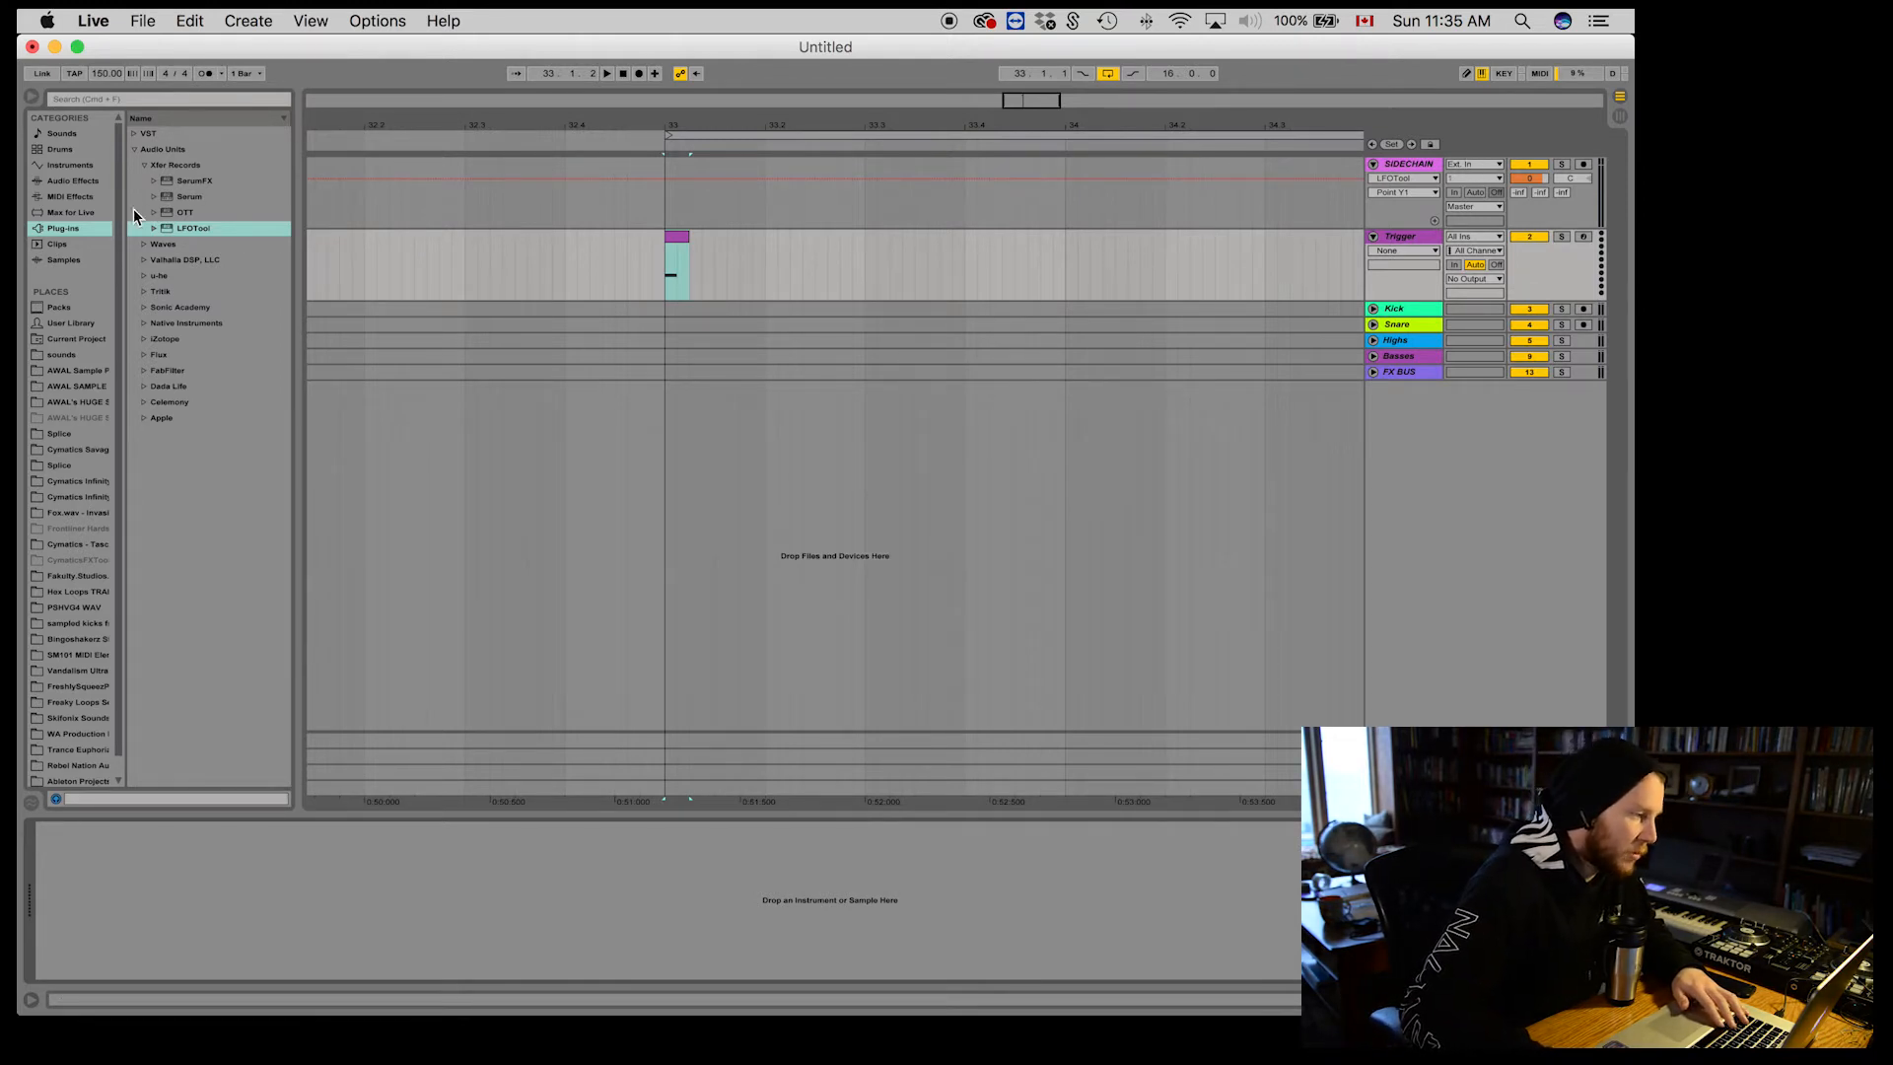
{"action": "left_click", "coordinate": [87, 166]}
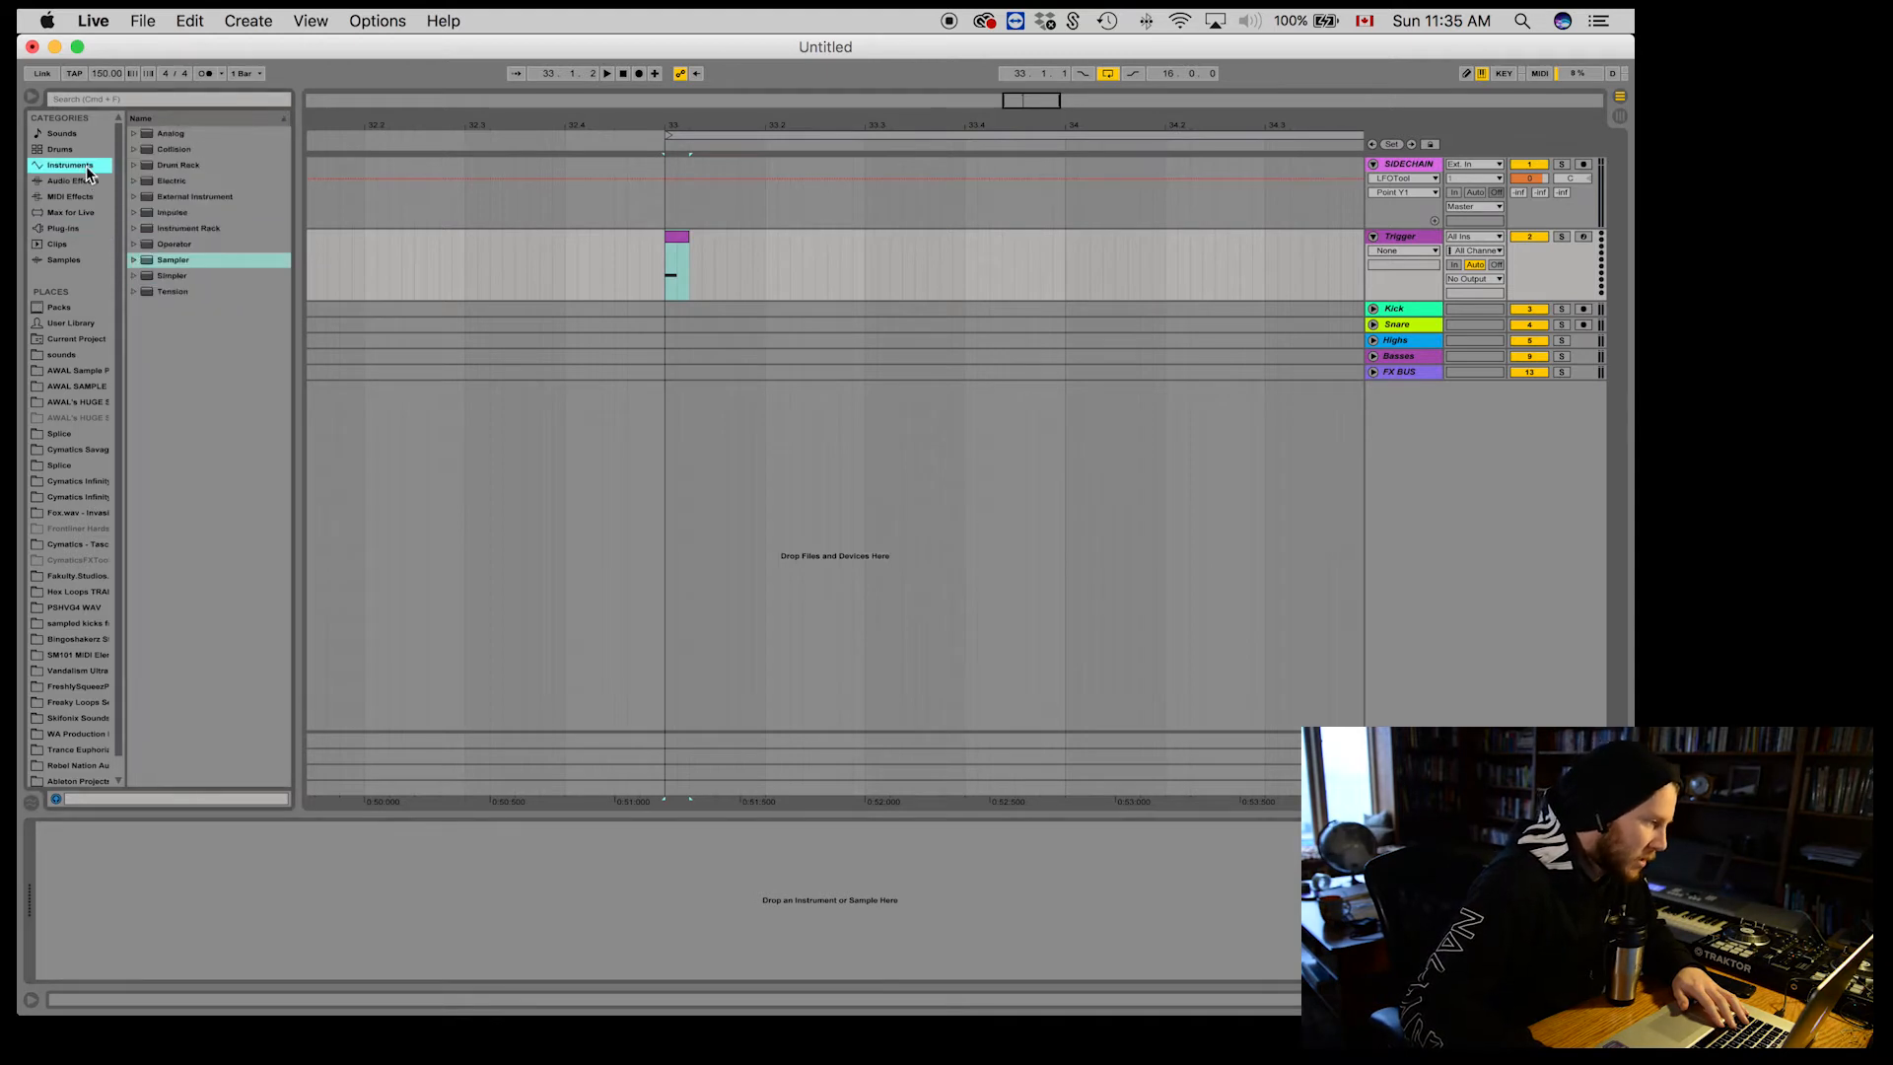
{"action": "left_click", "coordinate": [157, 197]}
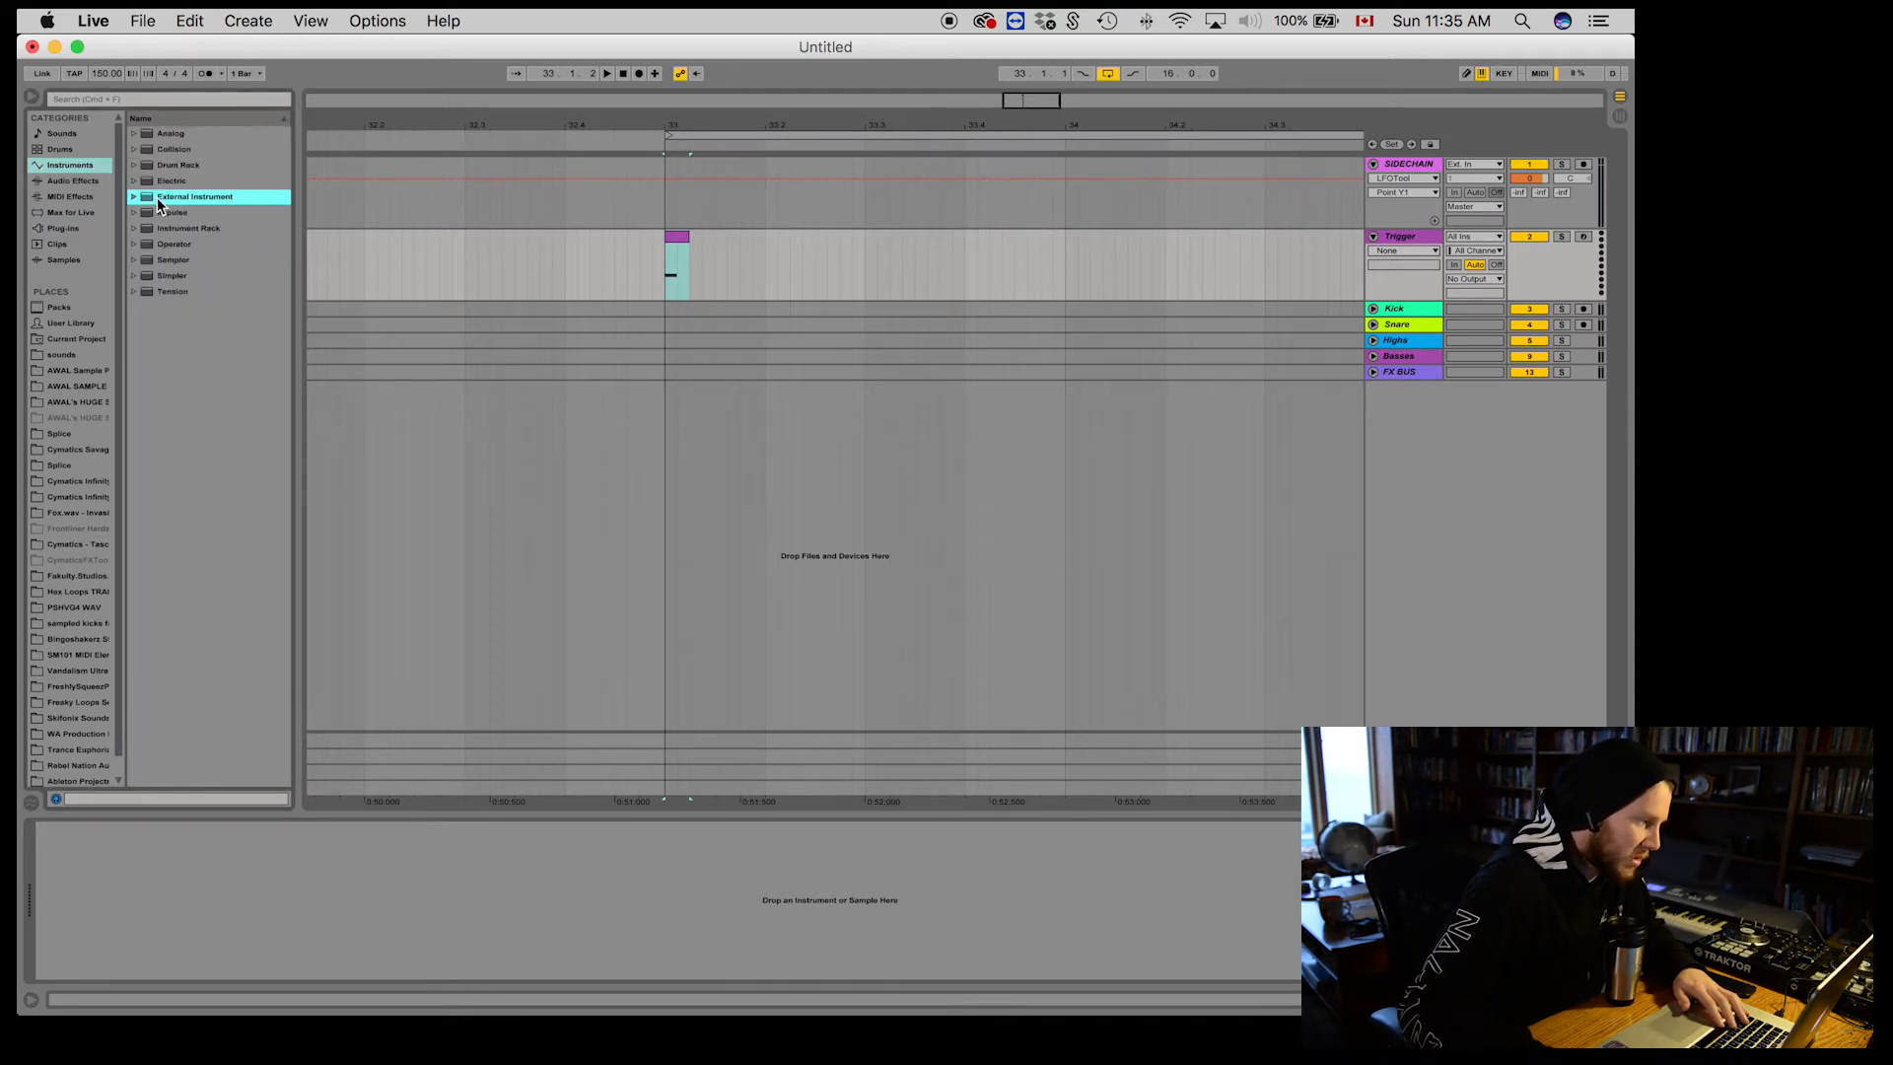
{"action": "double_click", "coordinate": [156, 197]}
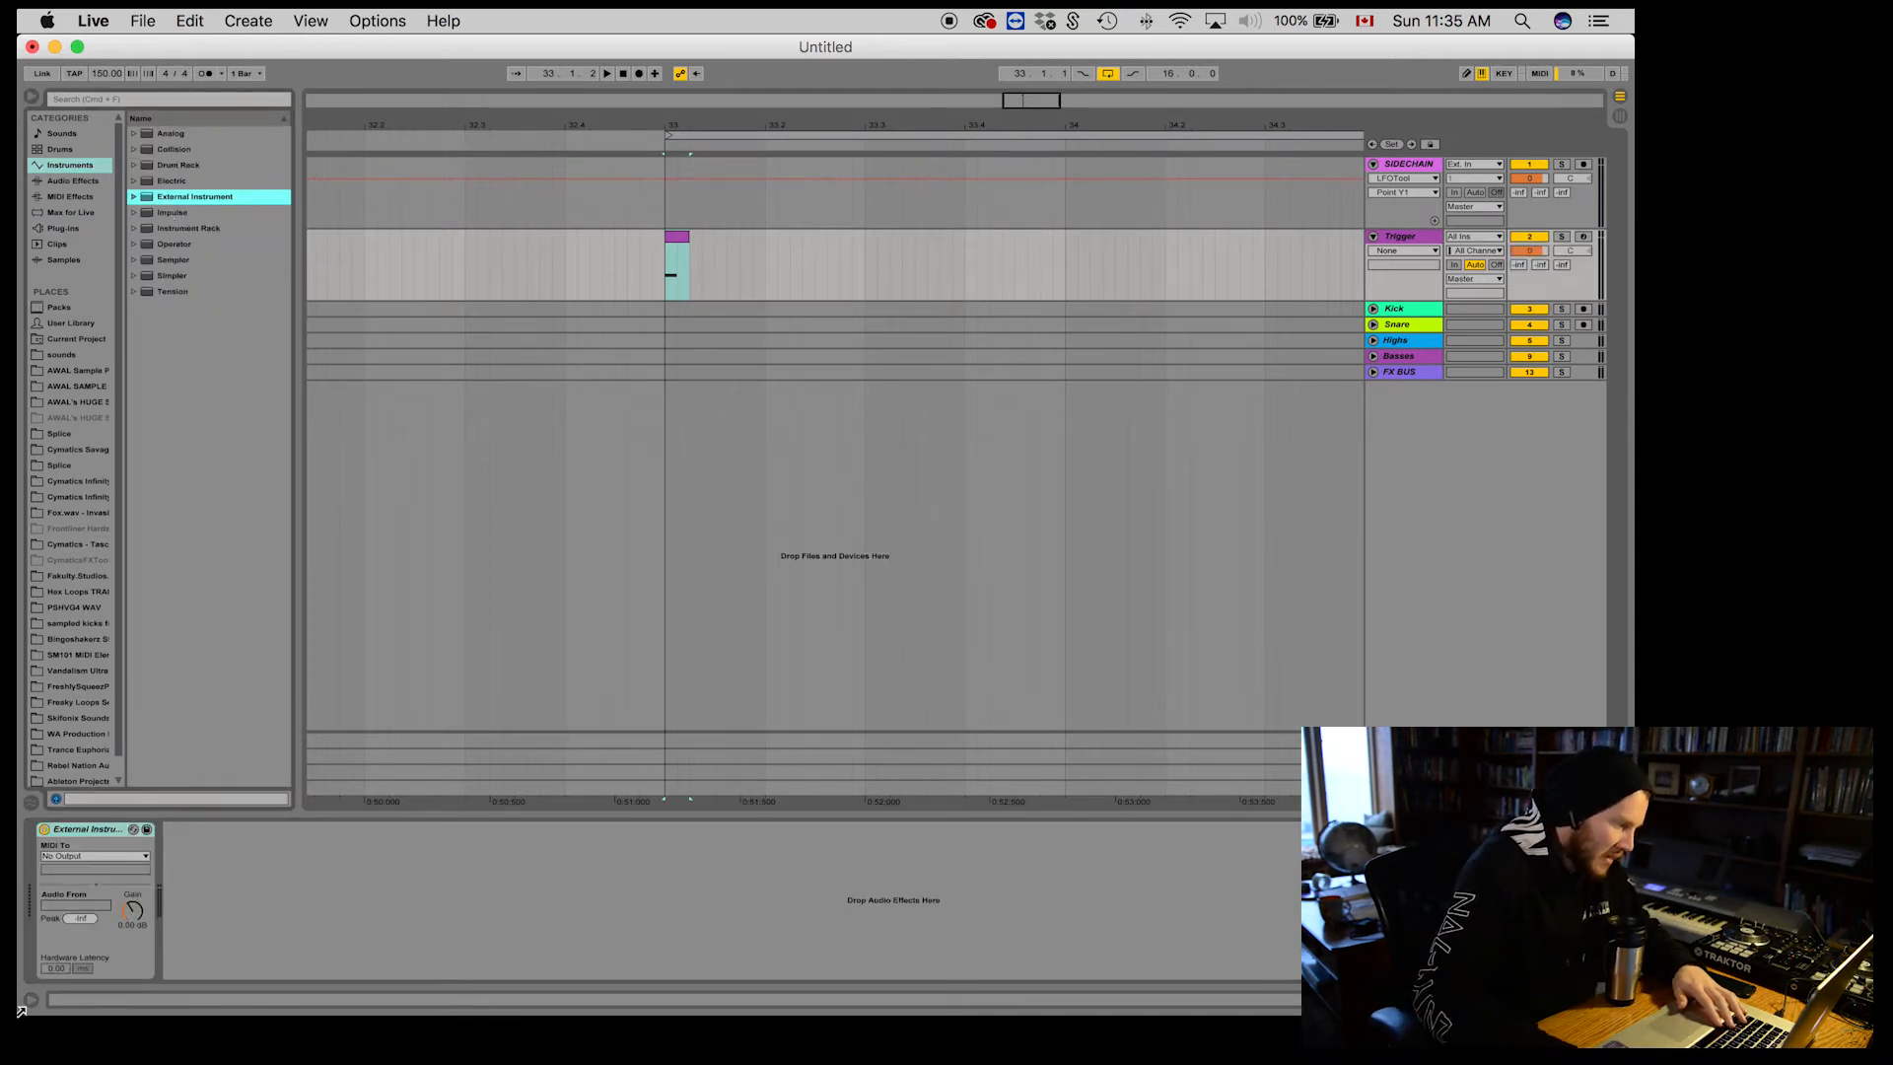
{"action": "left_click", "coordinate": [63, 858]}
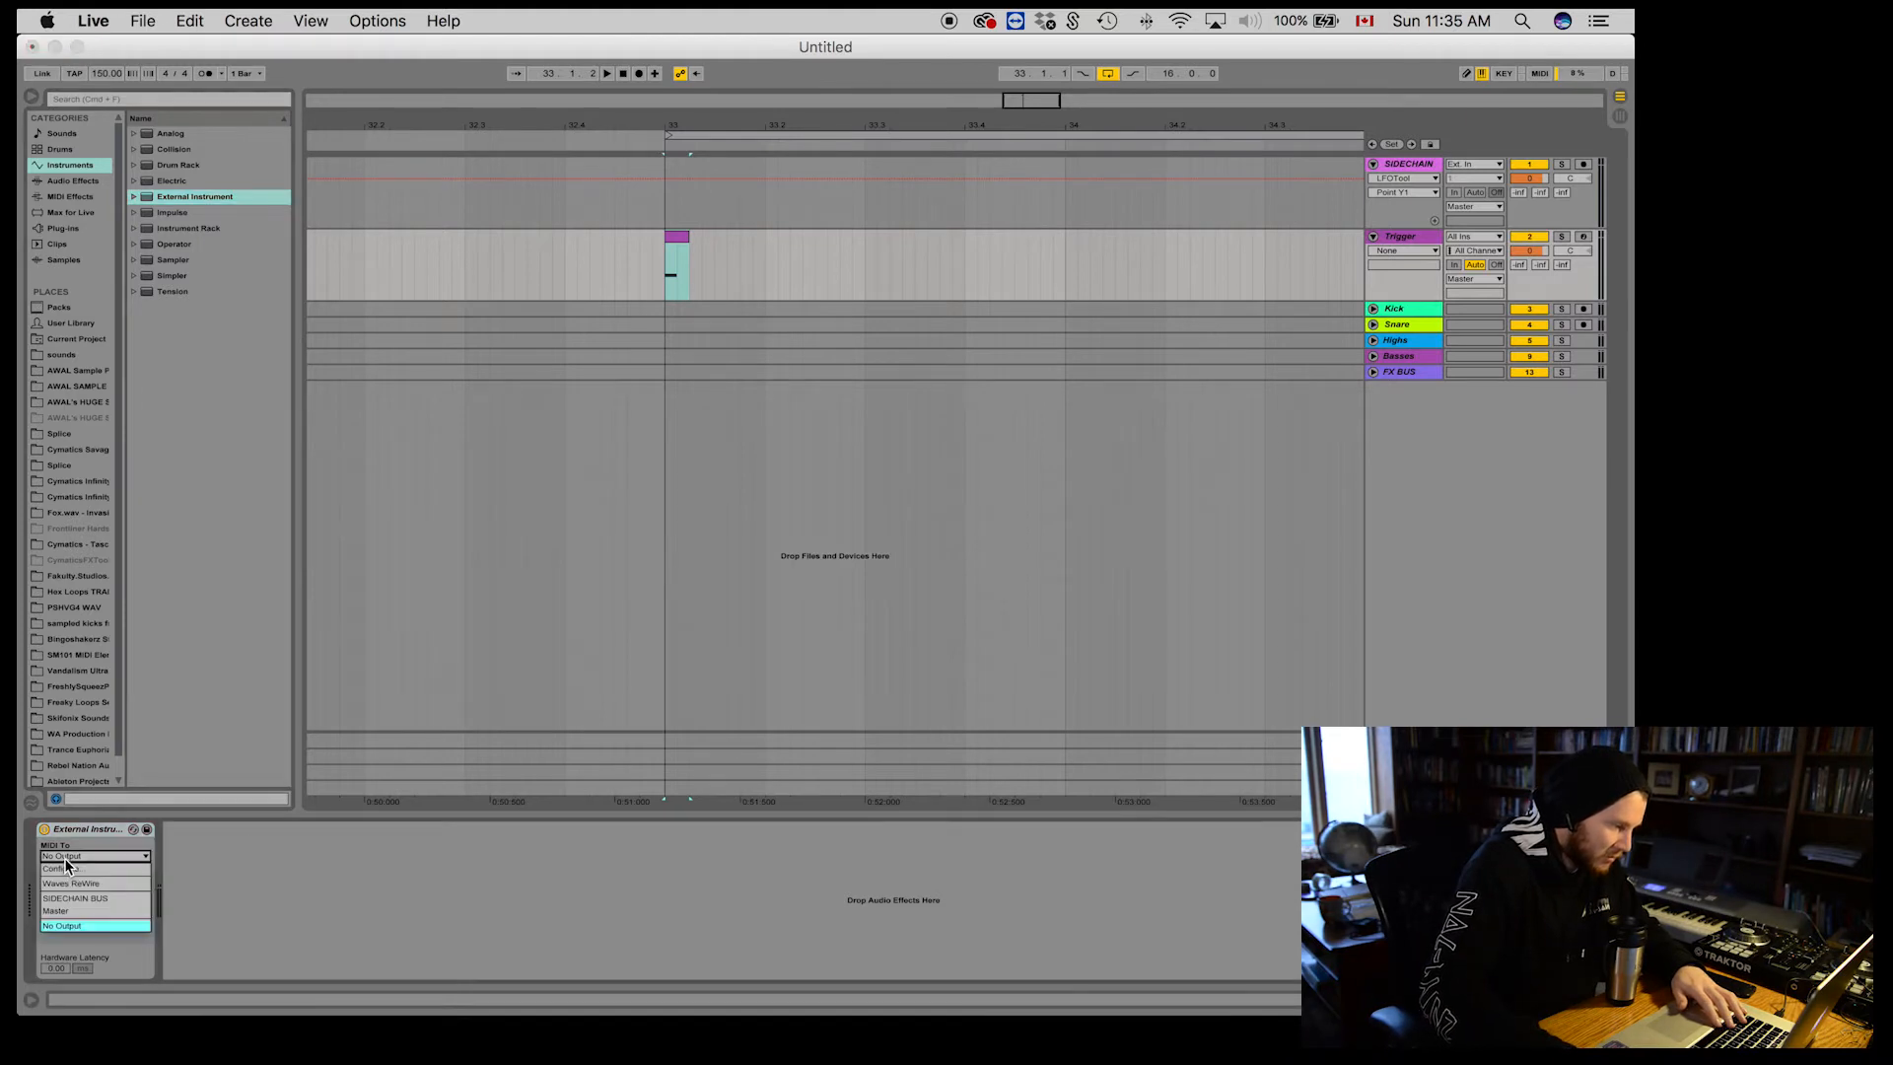
{"action": "left_click", "coordinate": [139, 897]}
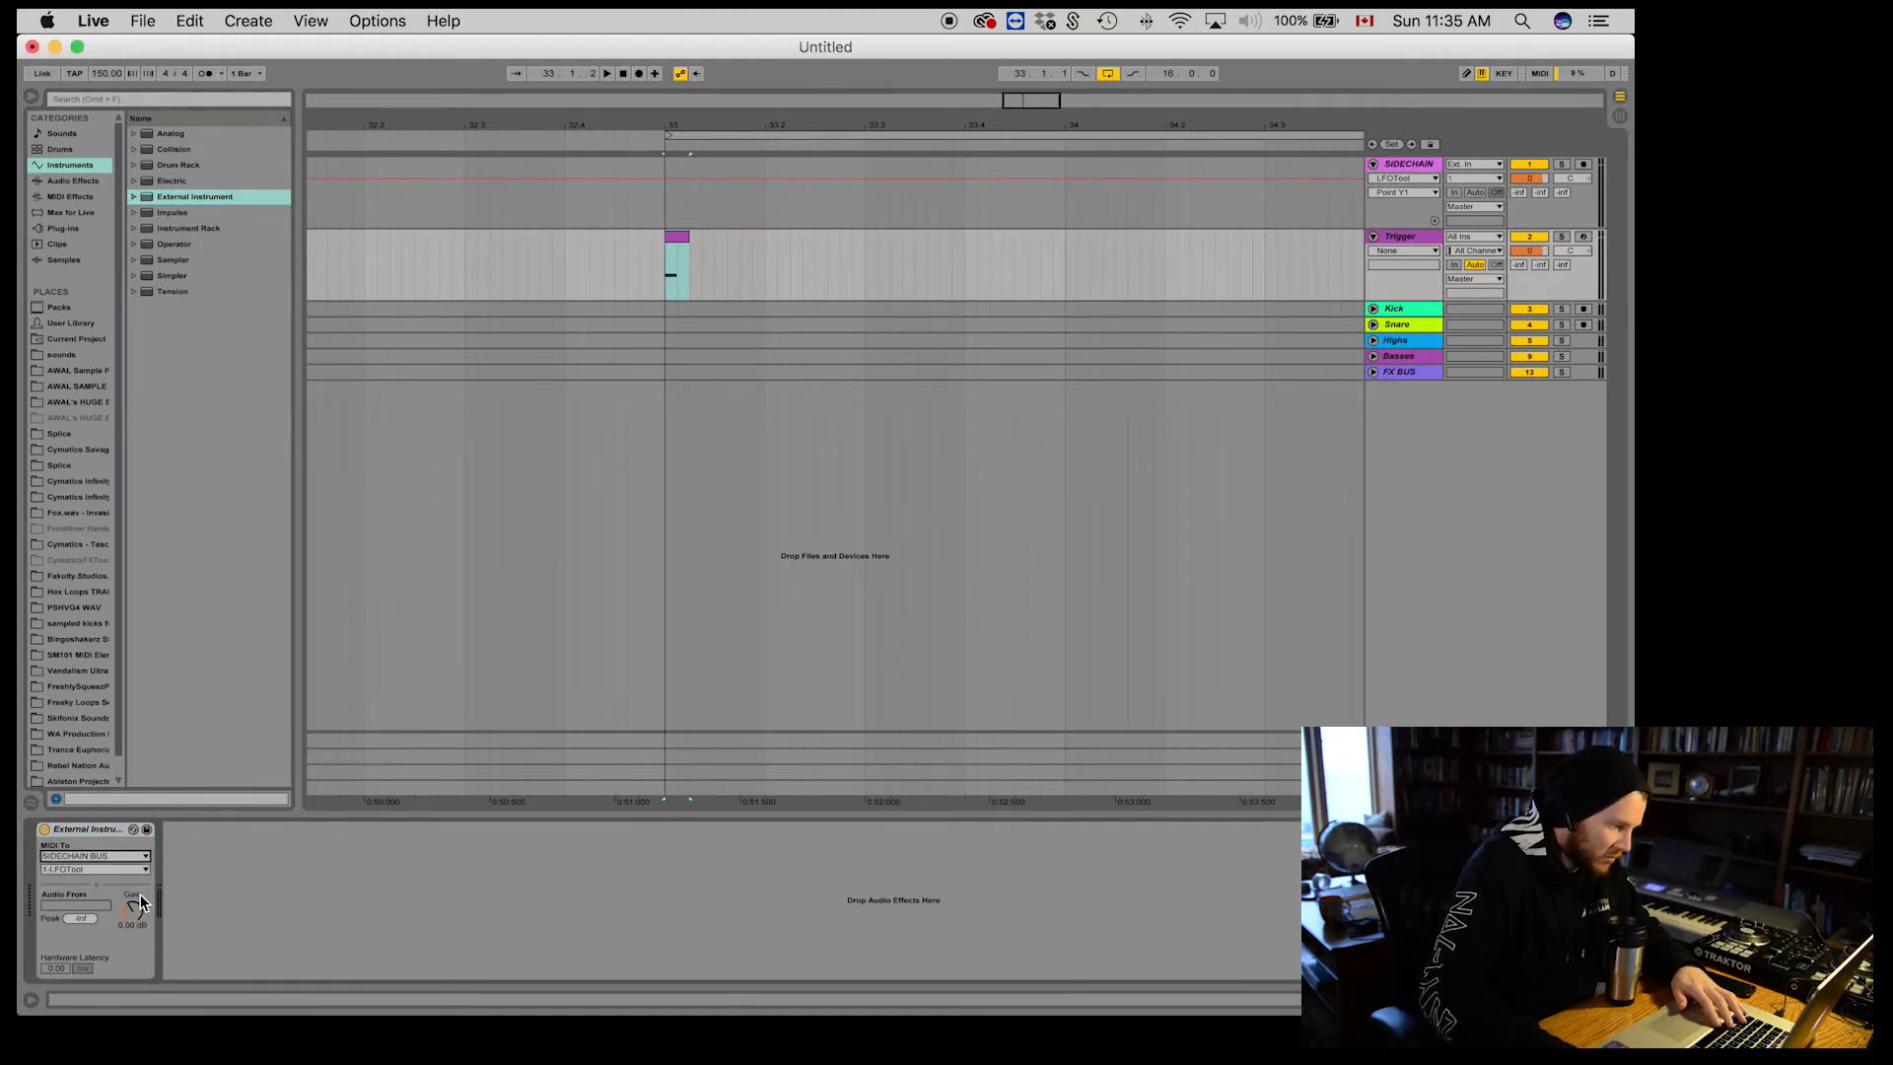
{"action": "left_click", "coordinate": [44, 868]}
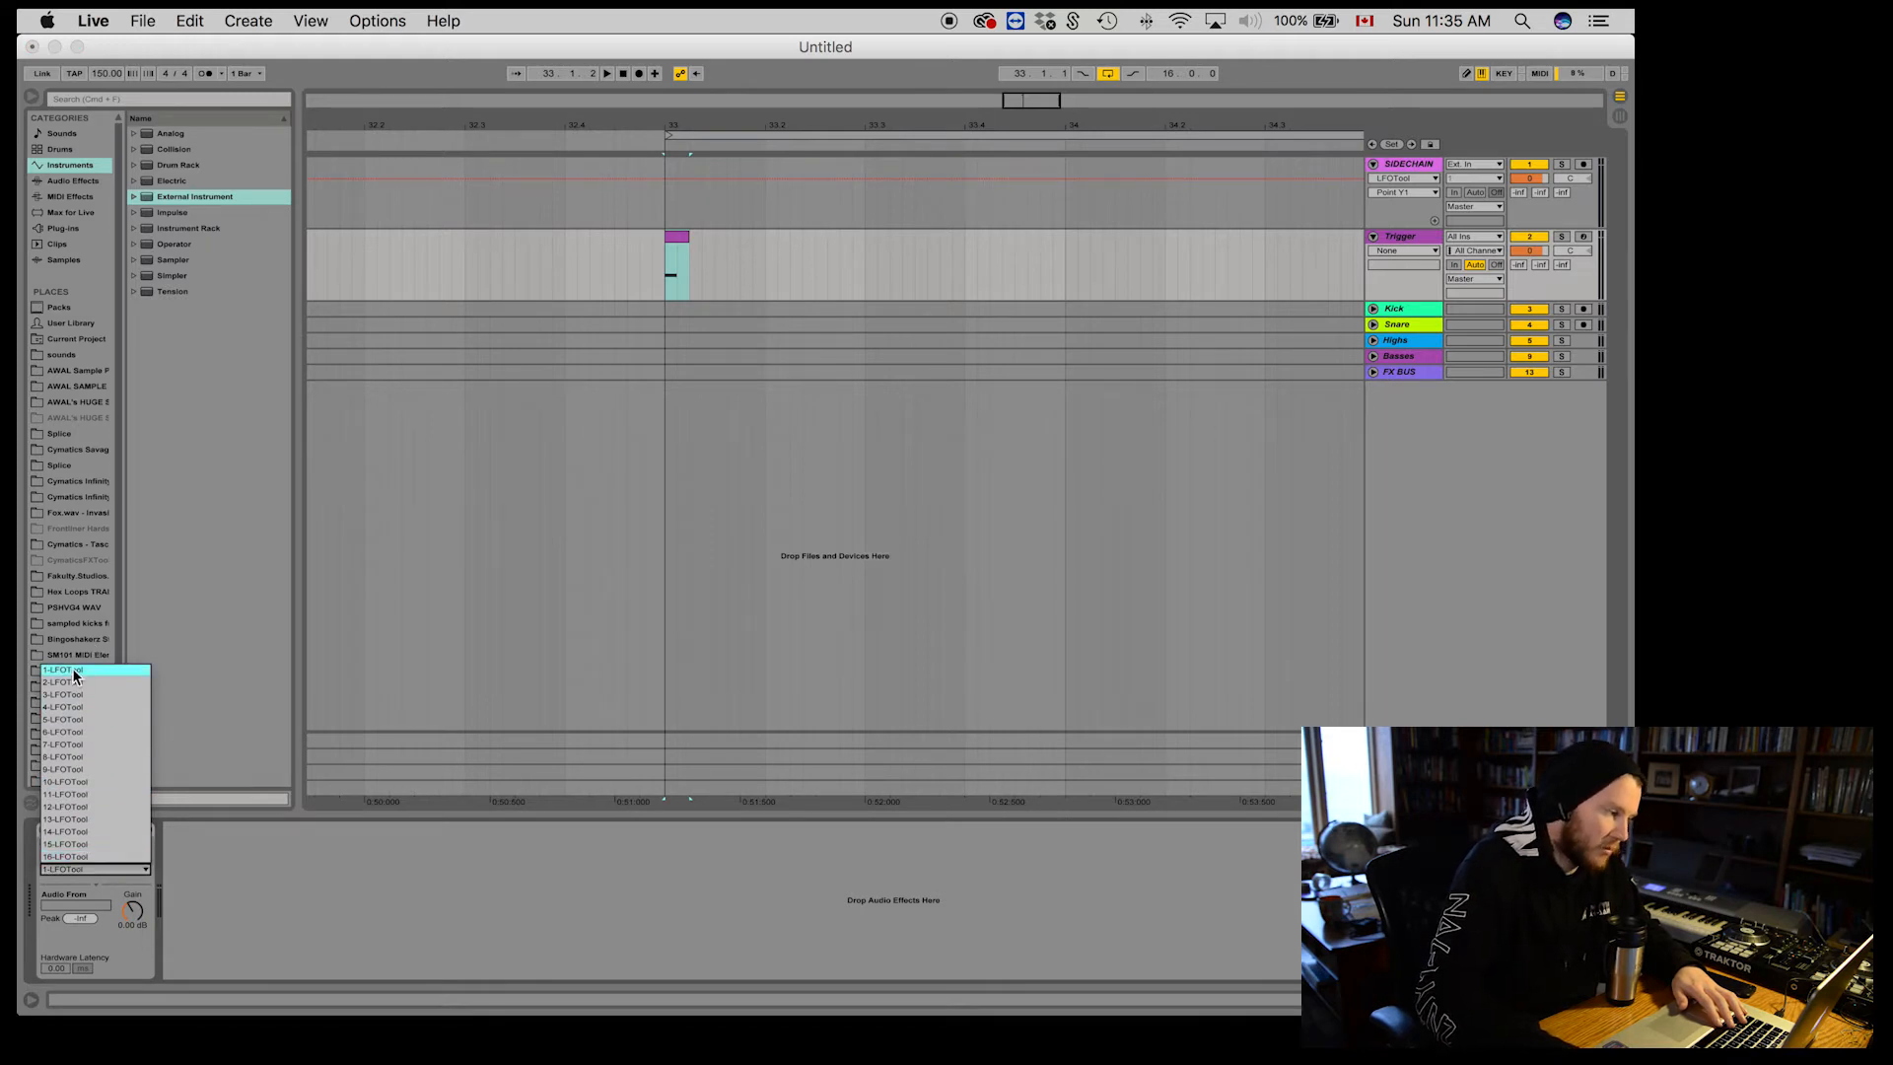
{"action": "left_click", "coordinate": [69, 672]}
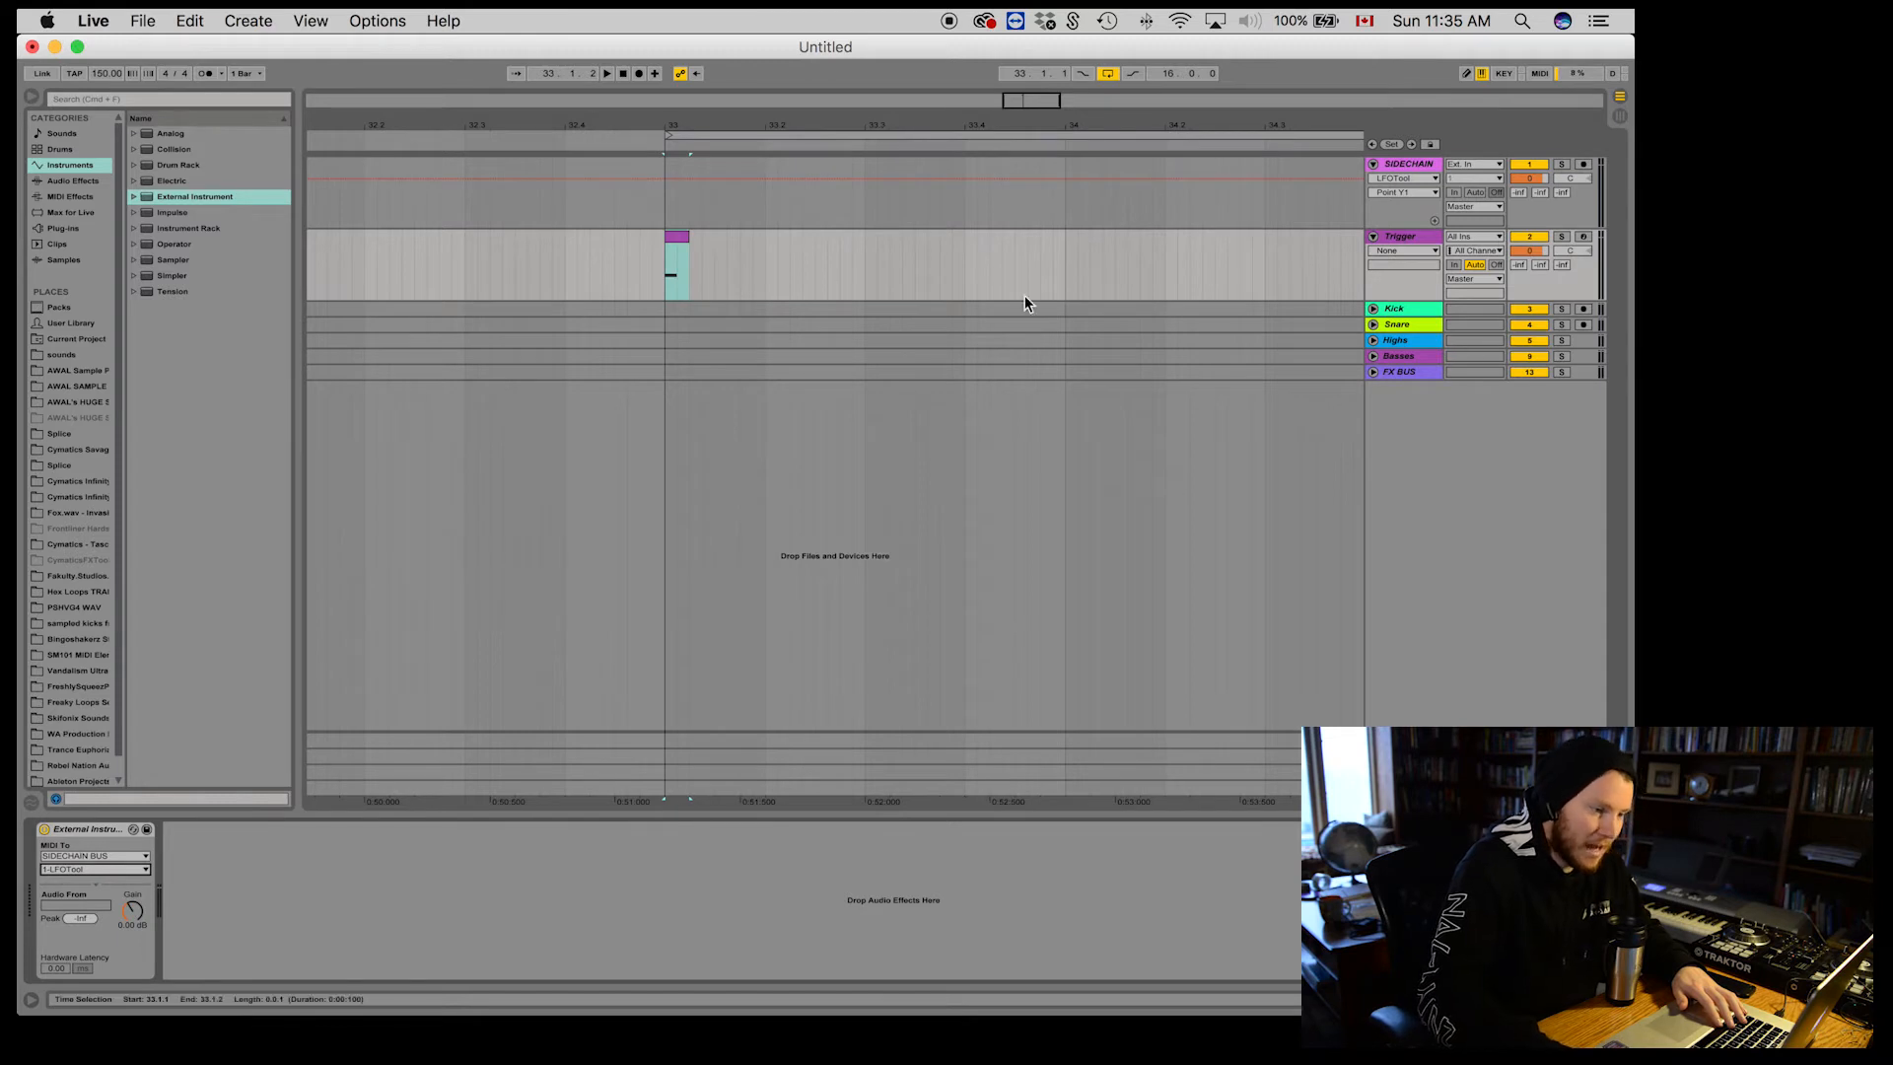
Step: Enable Note Retrig in the LFOTool on the SIDECHAIN BUS track and close the plug-in window
{"action": "left_click_drag", "start_coordinate": [665, 274], "coordinate": [679, 274]}
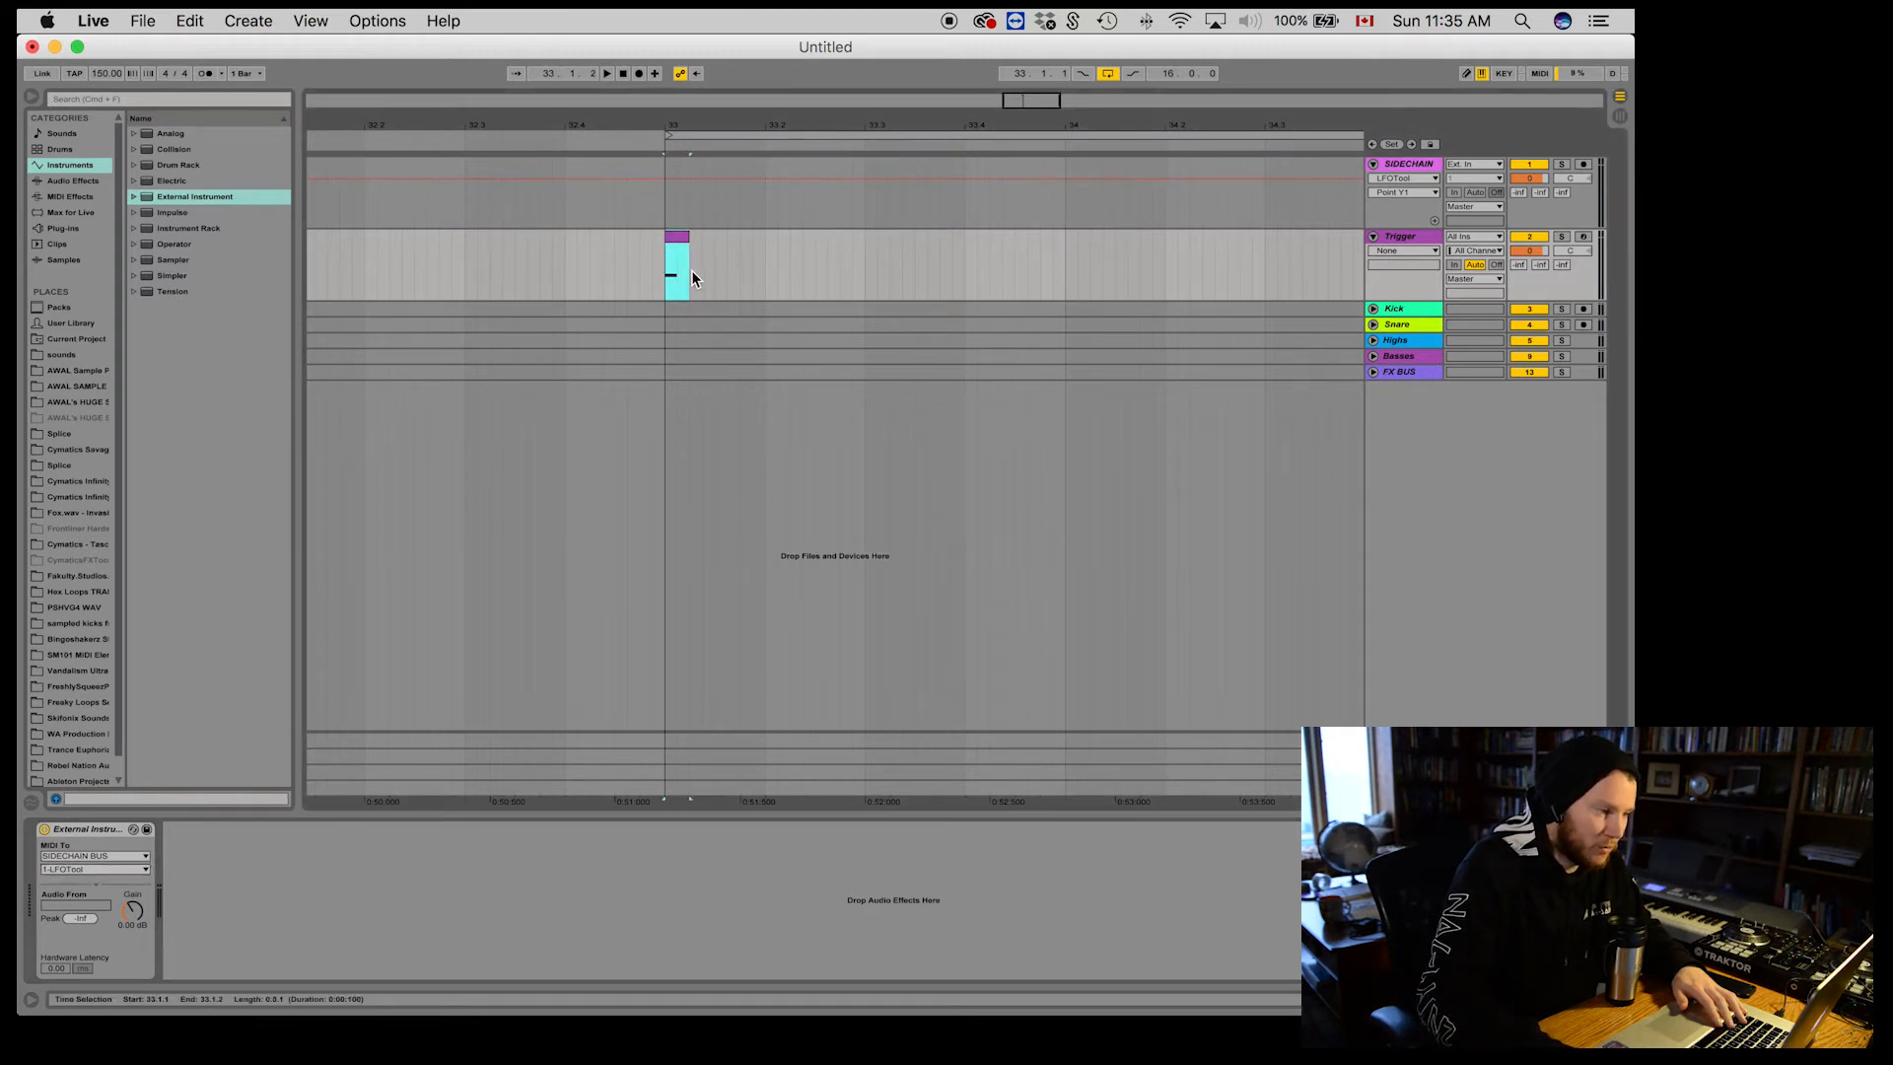
{"action": "left_click", "coordinate": [1410, 164]}
{"action": "left_click", "coordinate": [71, 830]}
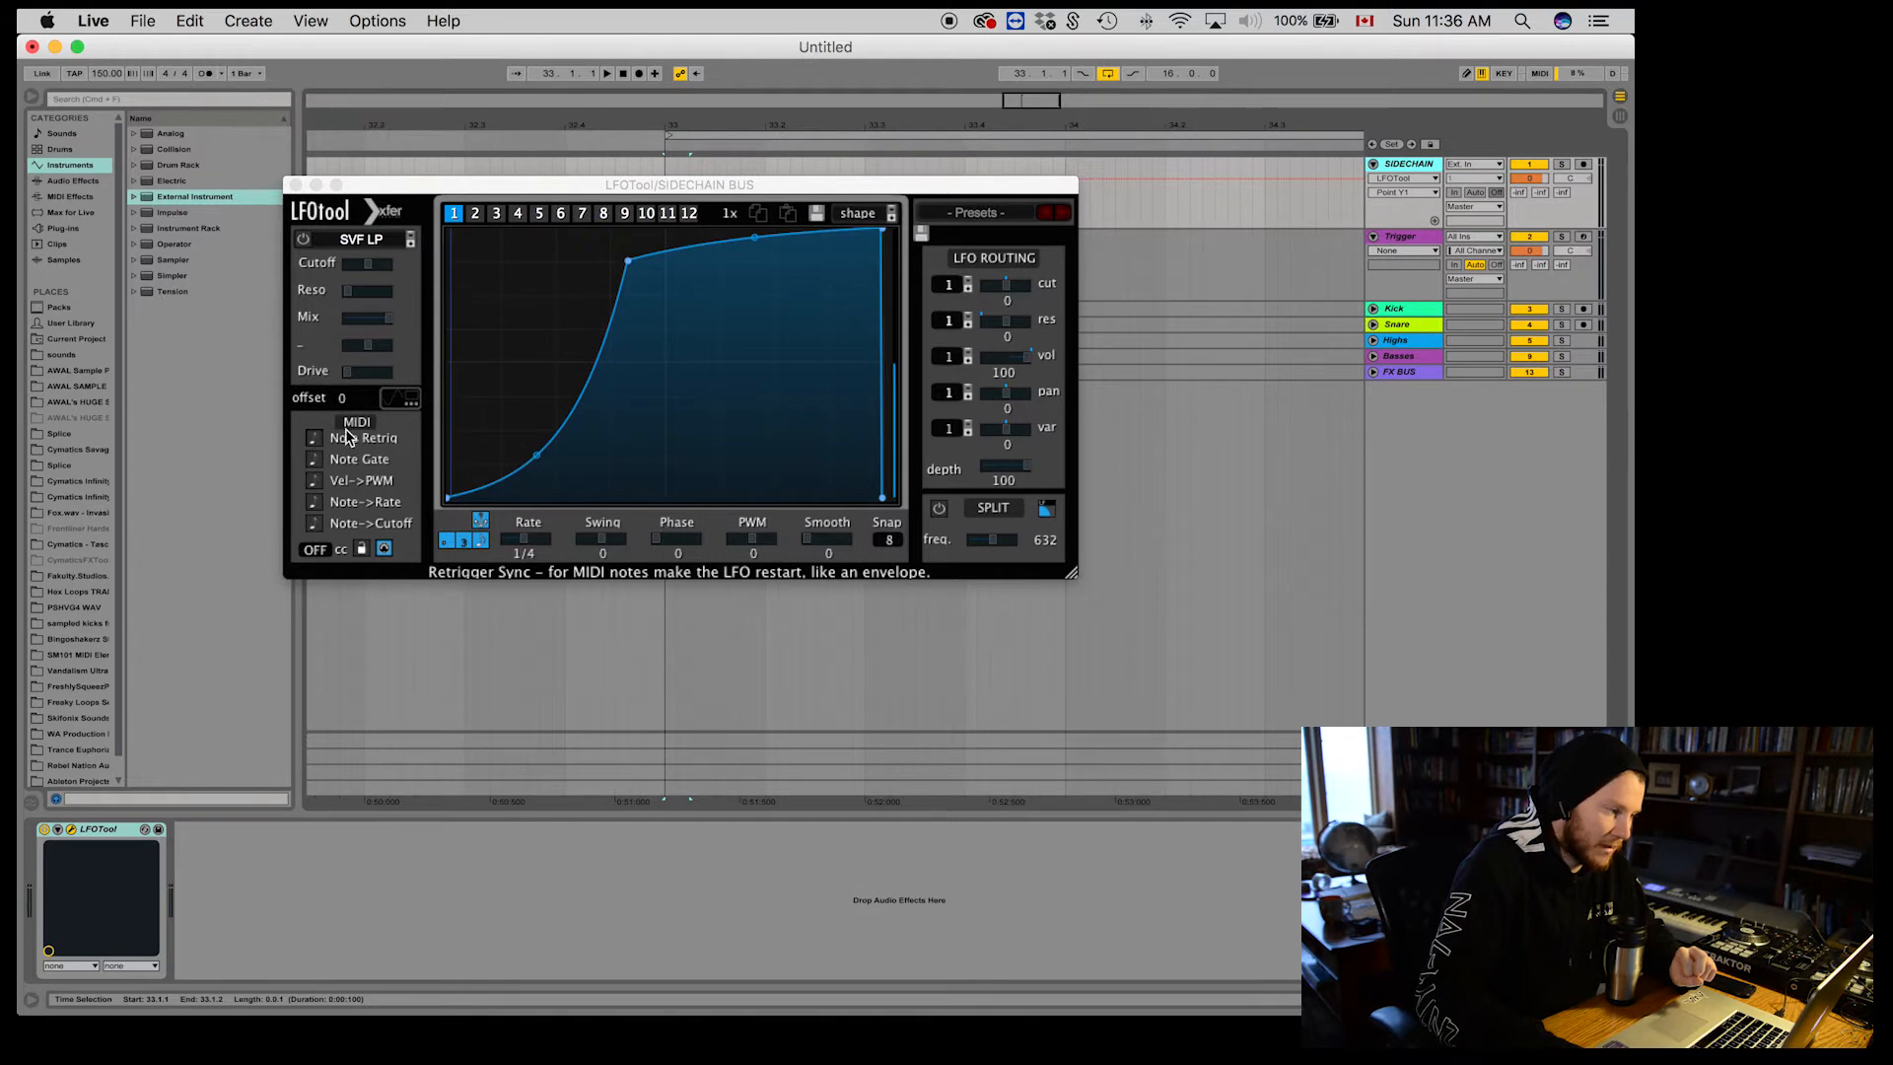
{"action": "left_click", "coordinate": [314, 439]}
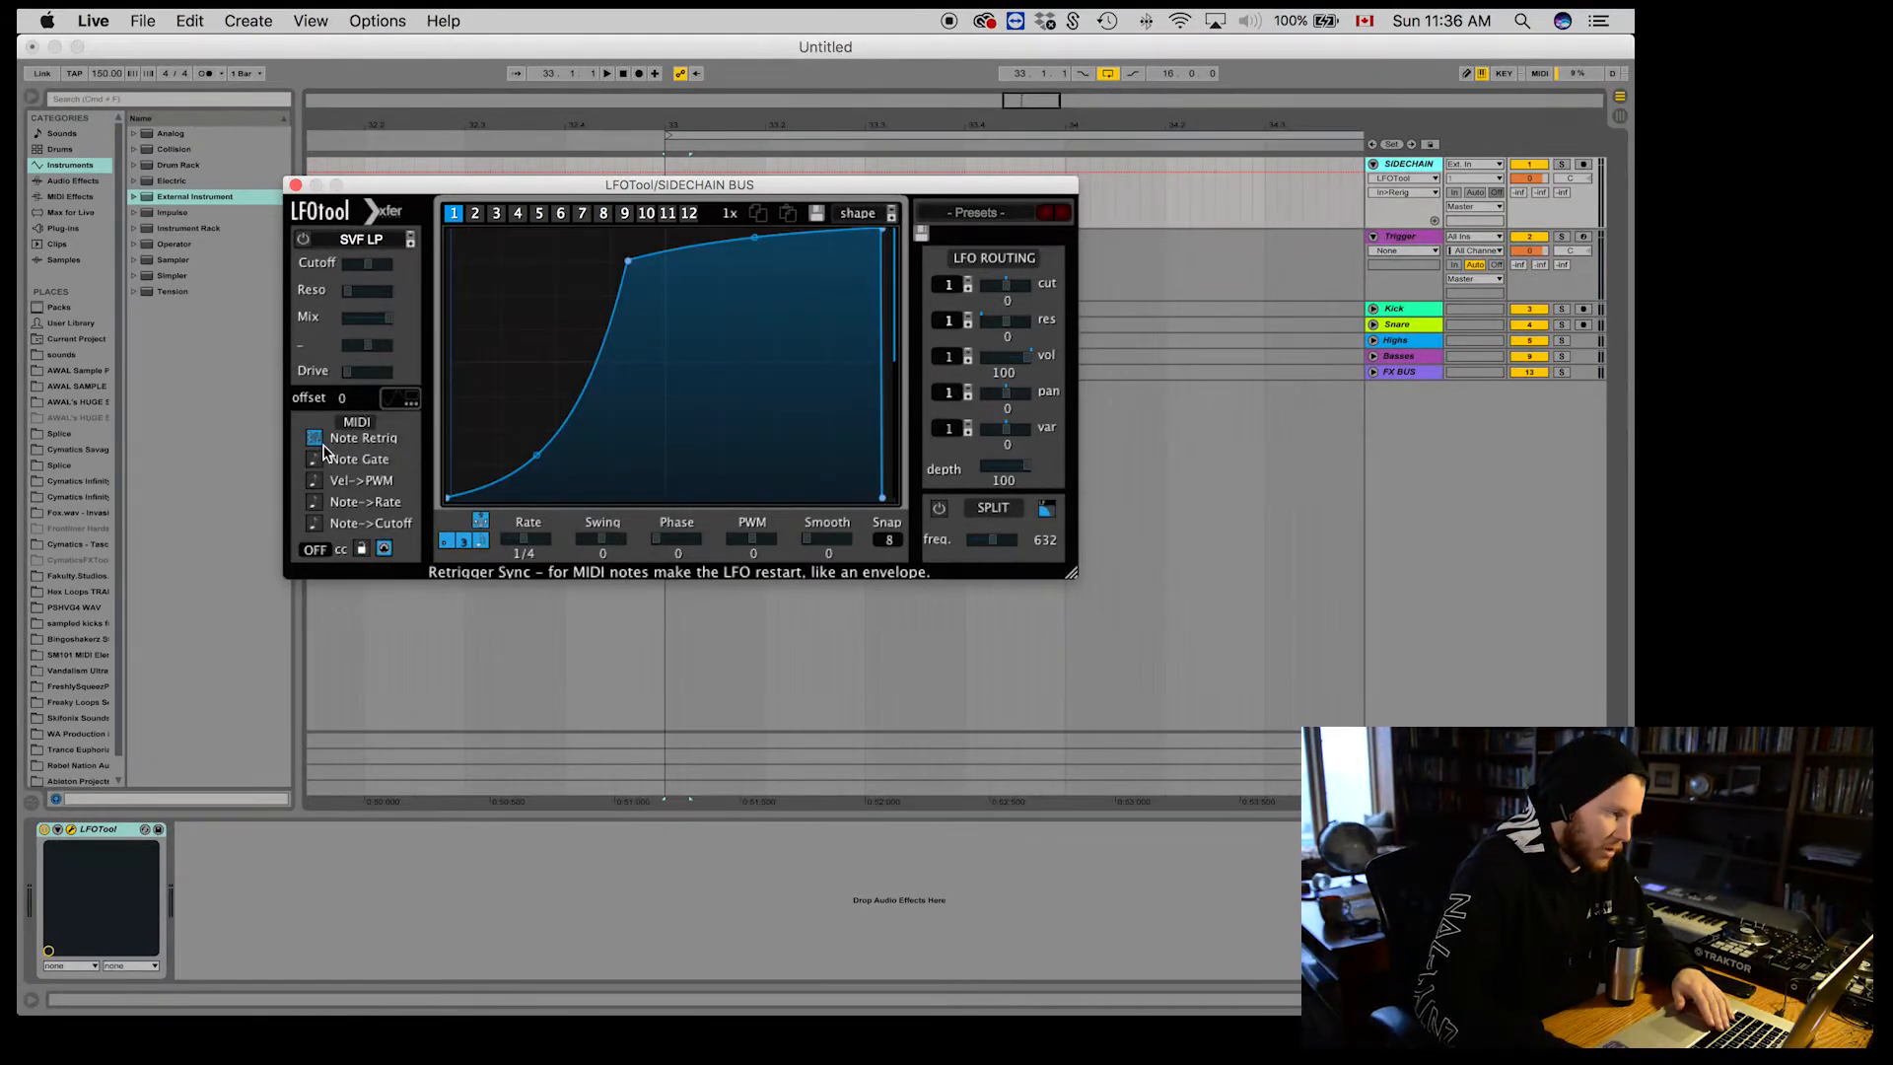
{"action": "left_click", "coordinate": [294, 185]}
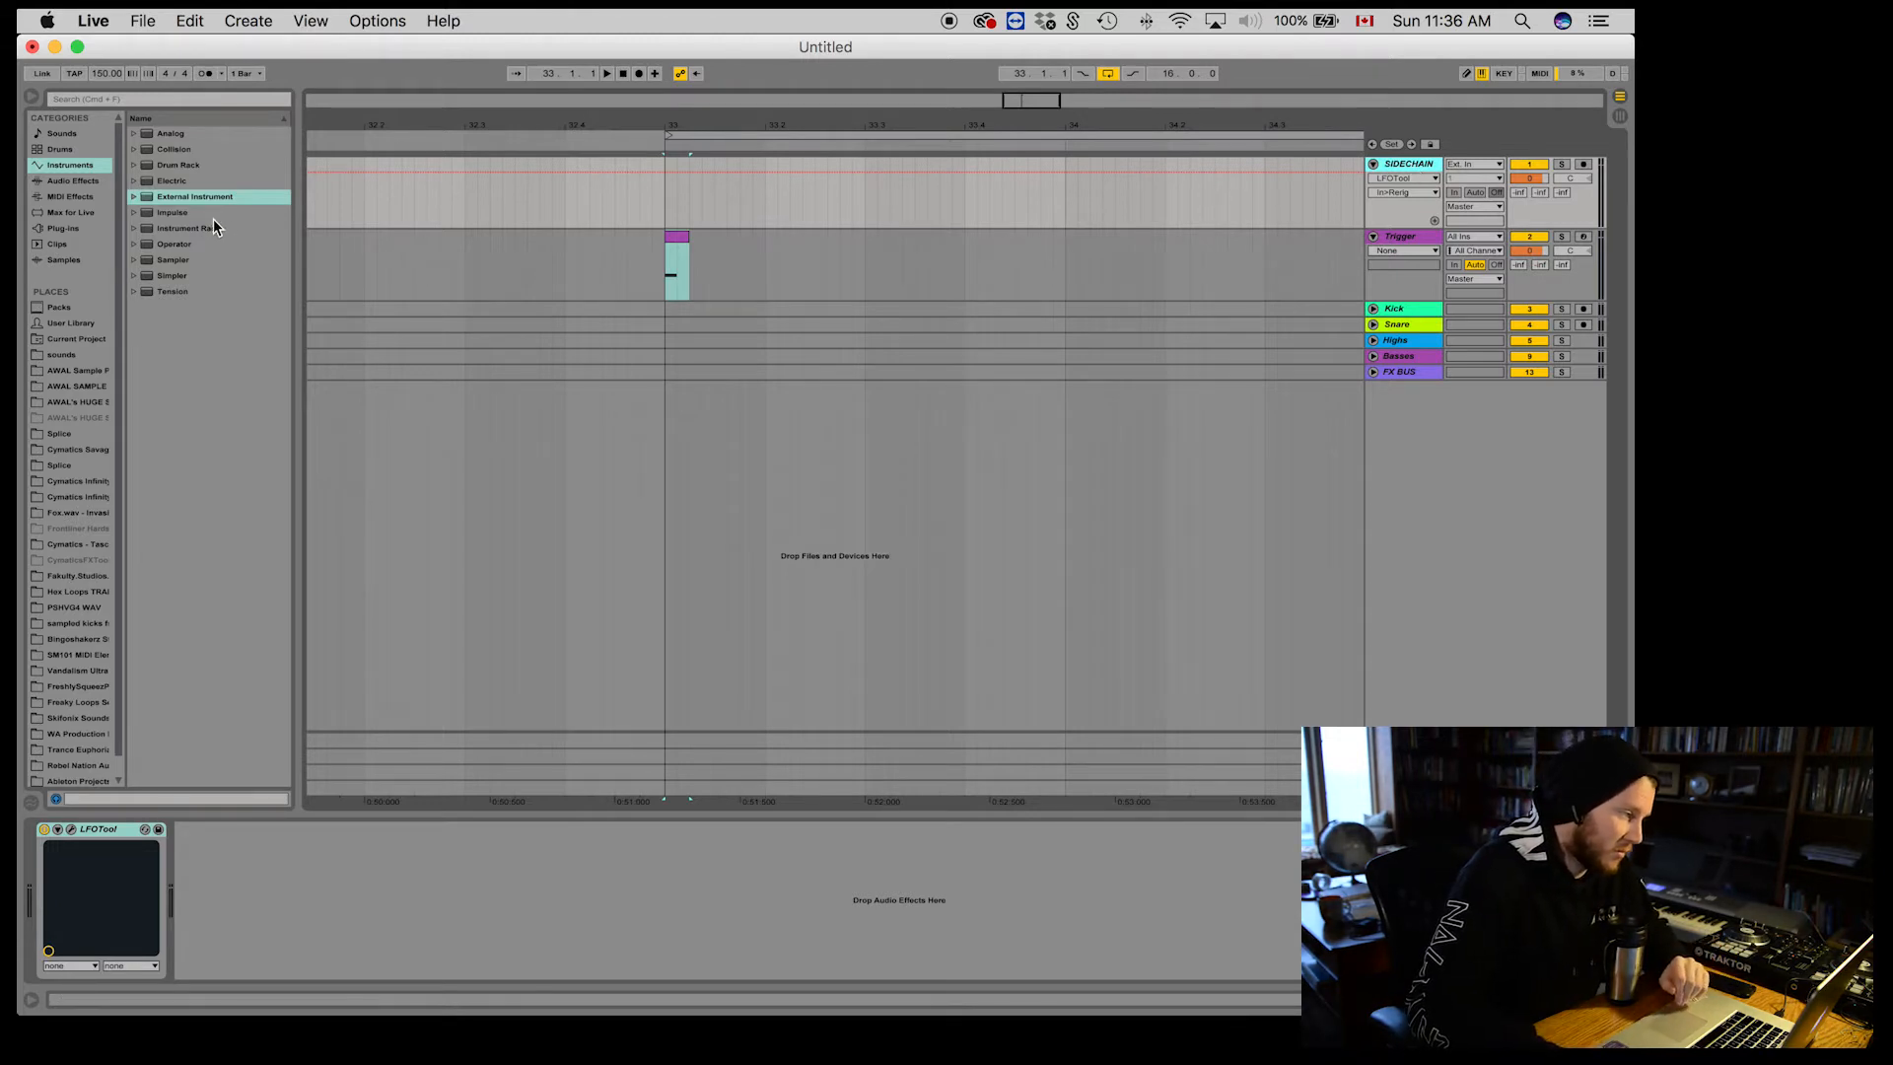
Step: Add the Multiband Dynamics audio effect after LFOTool on the SIDECHAIN BUS track
{"action": "left_click", "coordinate": [73, 182]}
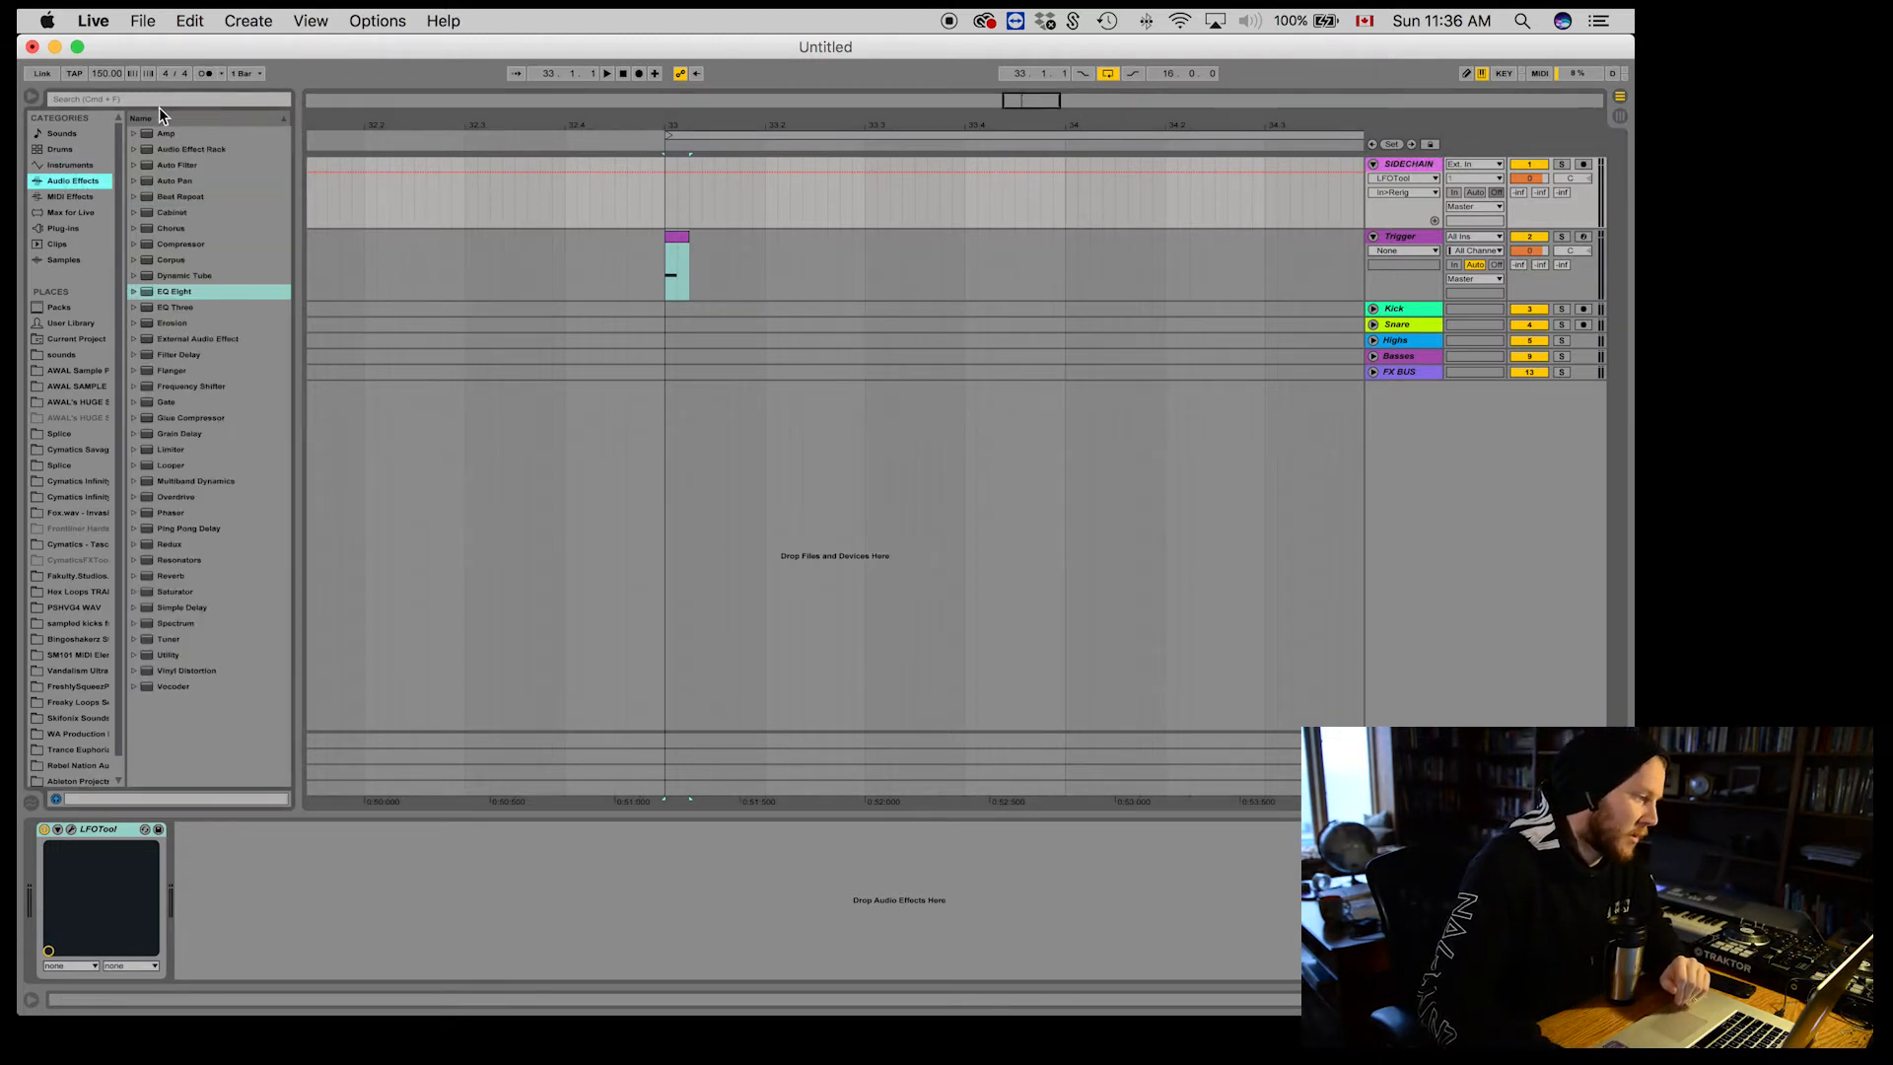
{"action": "double_click", "coordinate": [148, 483]}
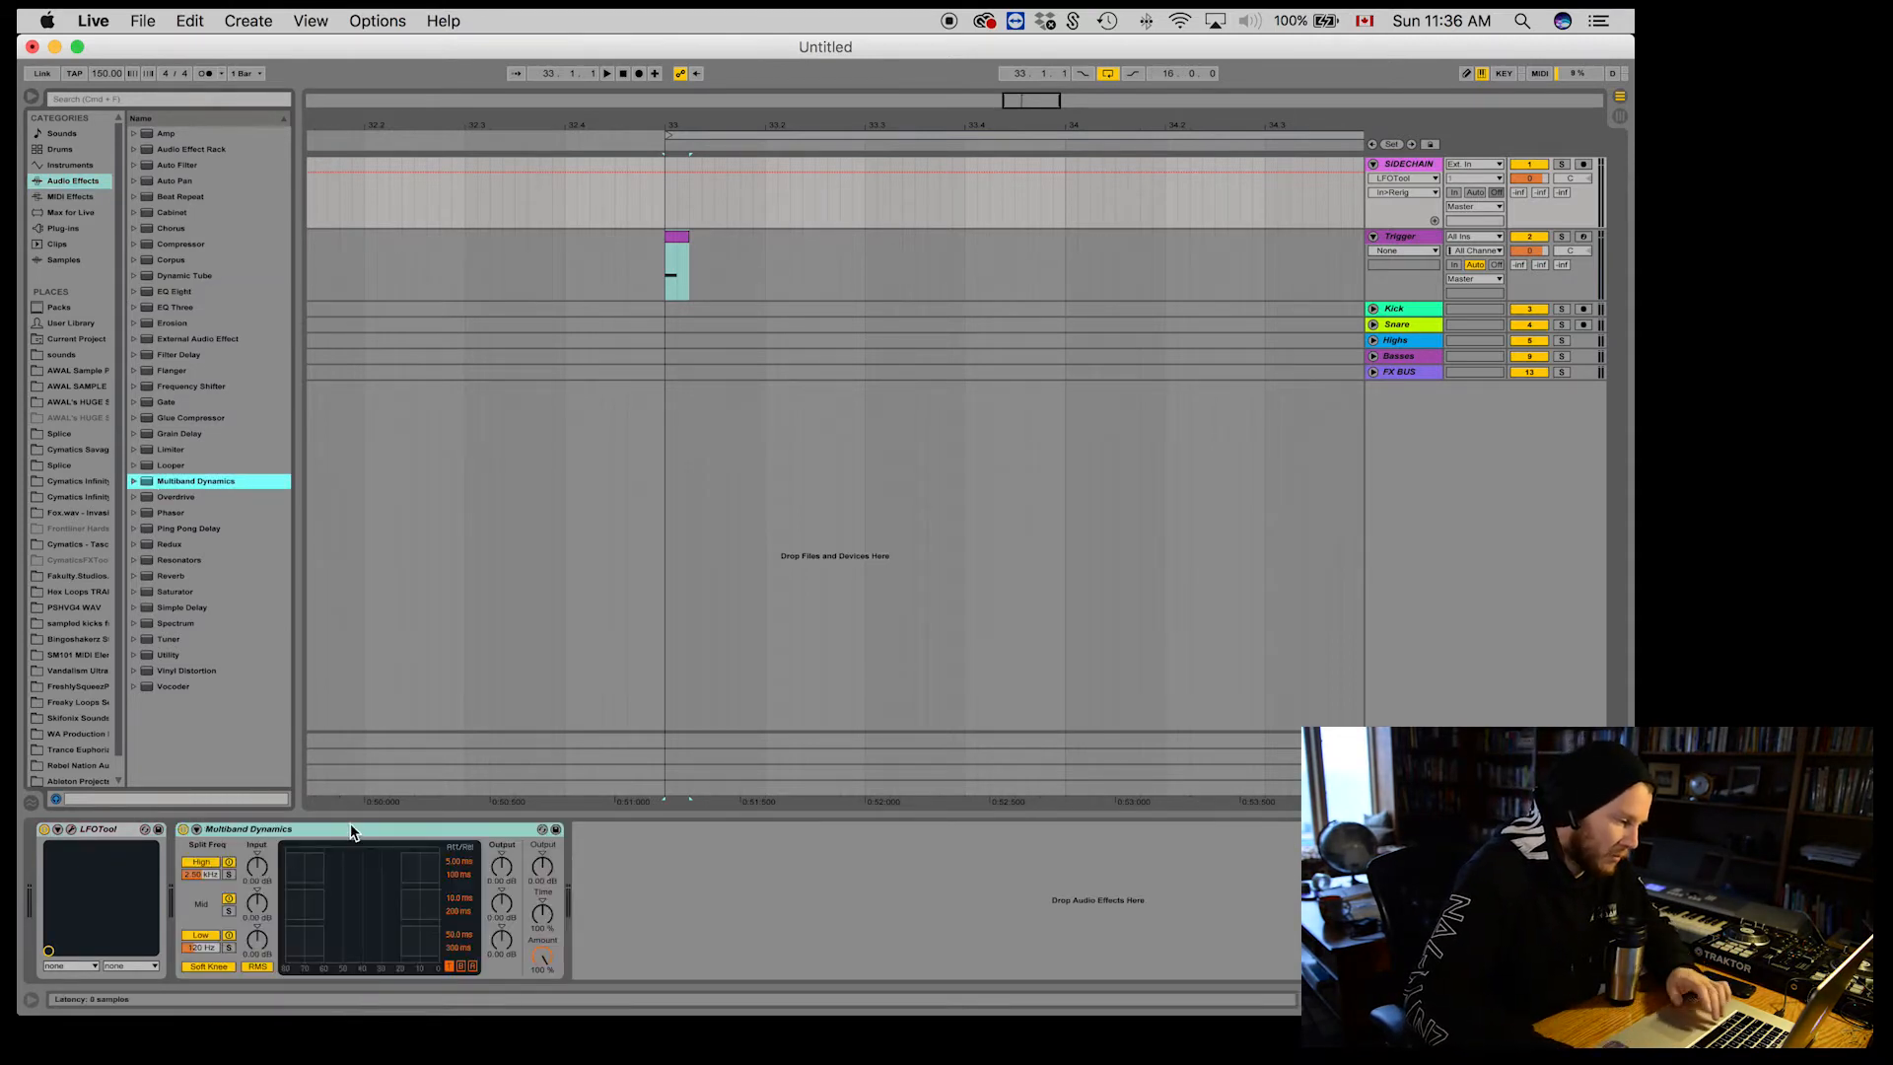
{"action": "left_click", "coordinate": [352, 831]}
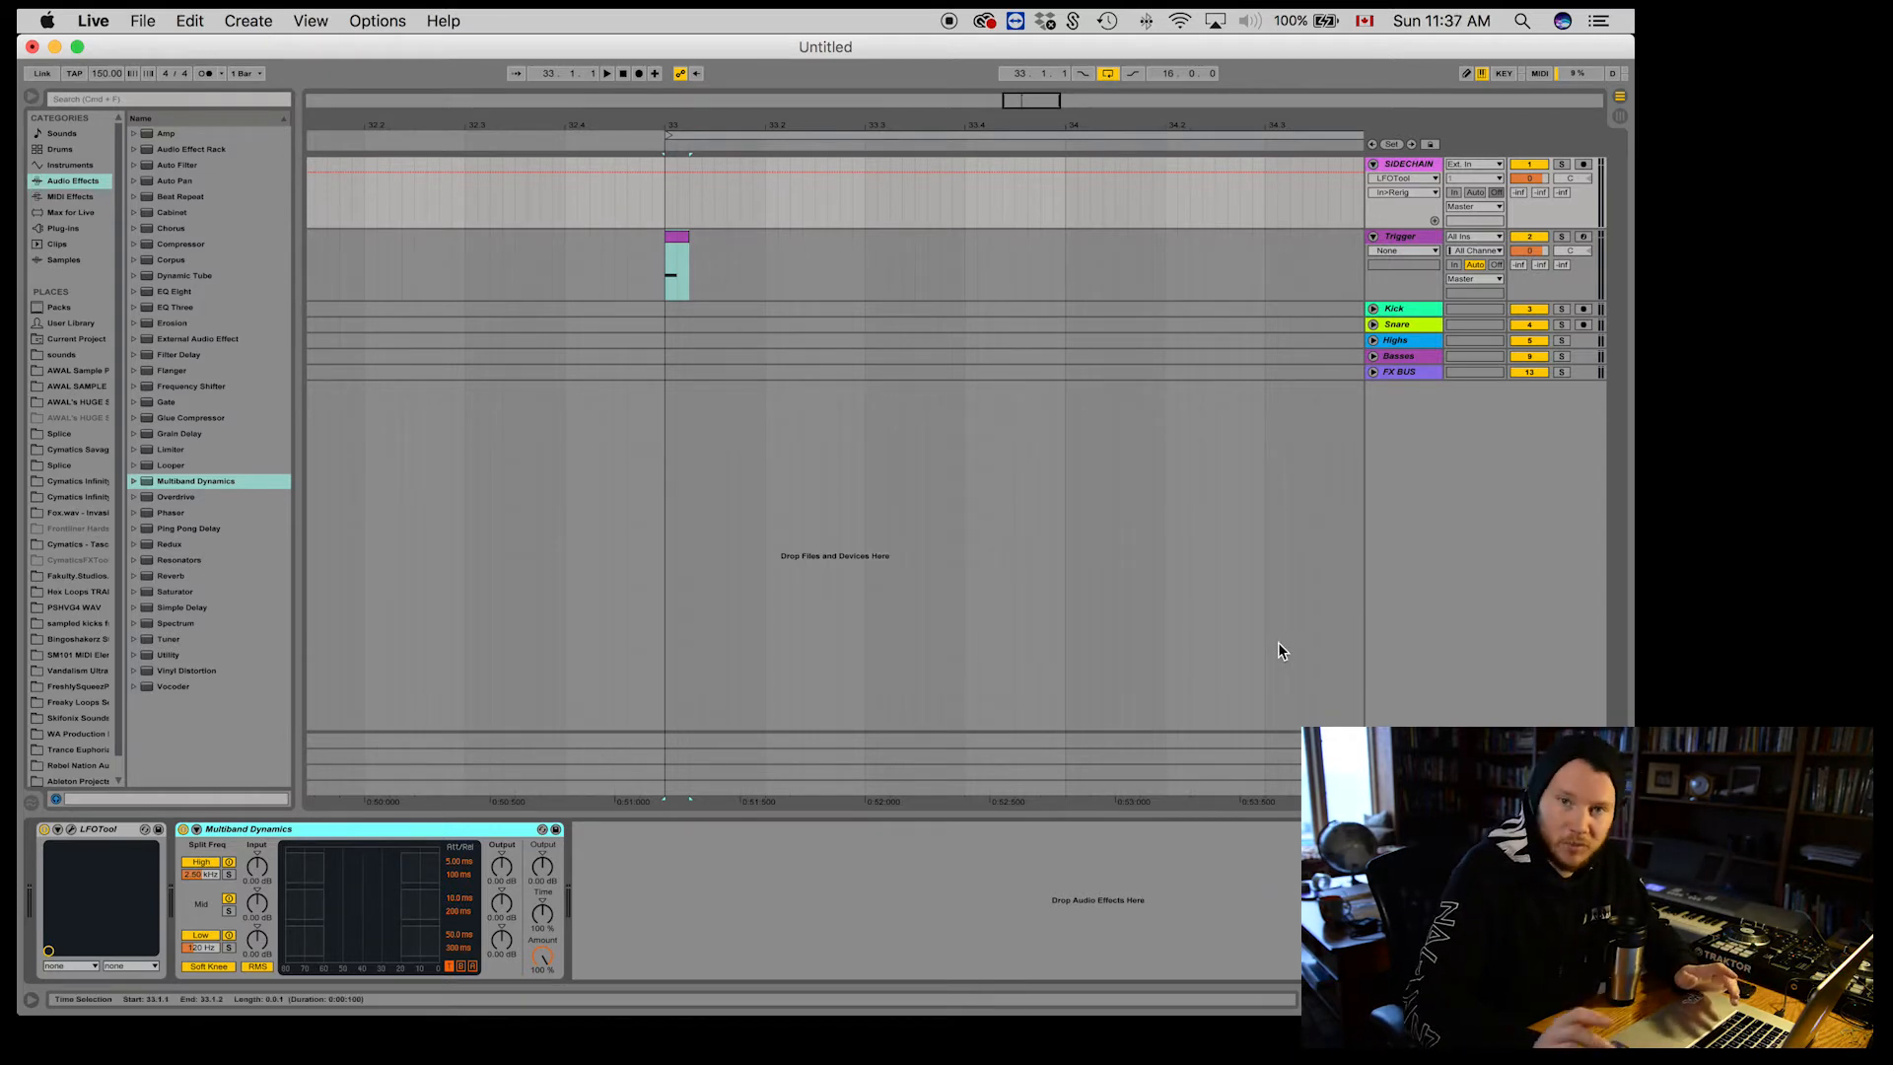
Step: Group Multiband Dynamics into an Audio Effect Rack and duplicate its chain twice
{"action": "right_click", "coordinate": [294, 837]}
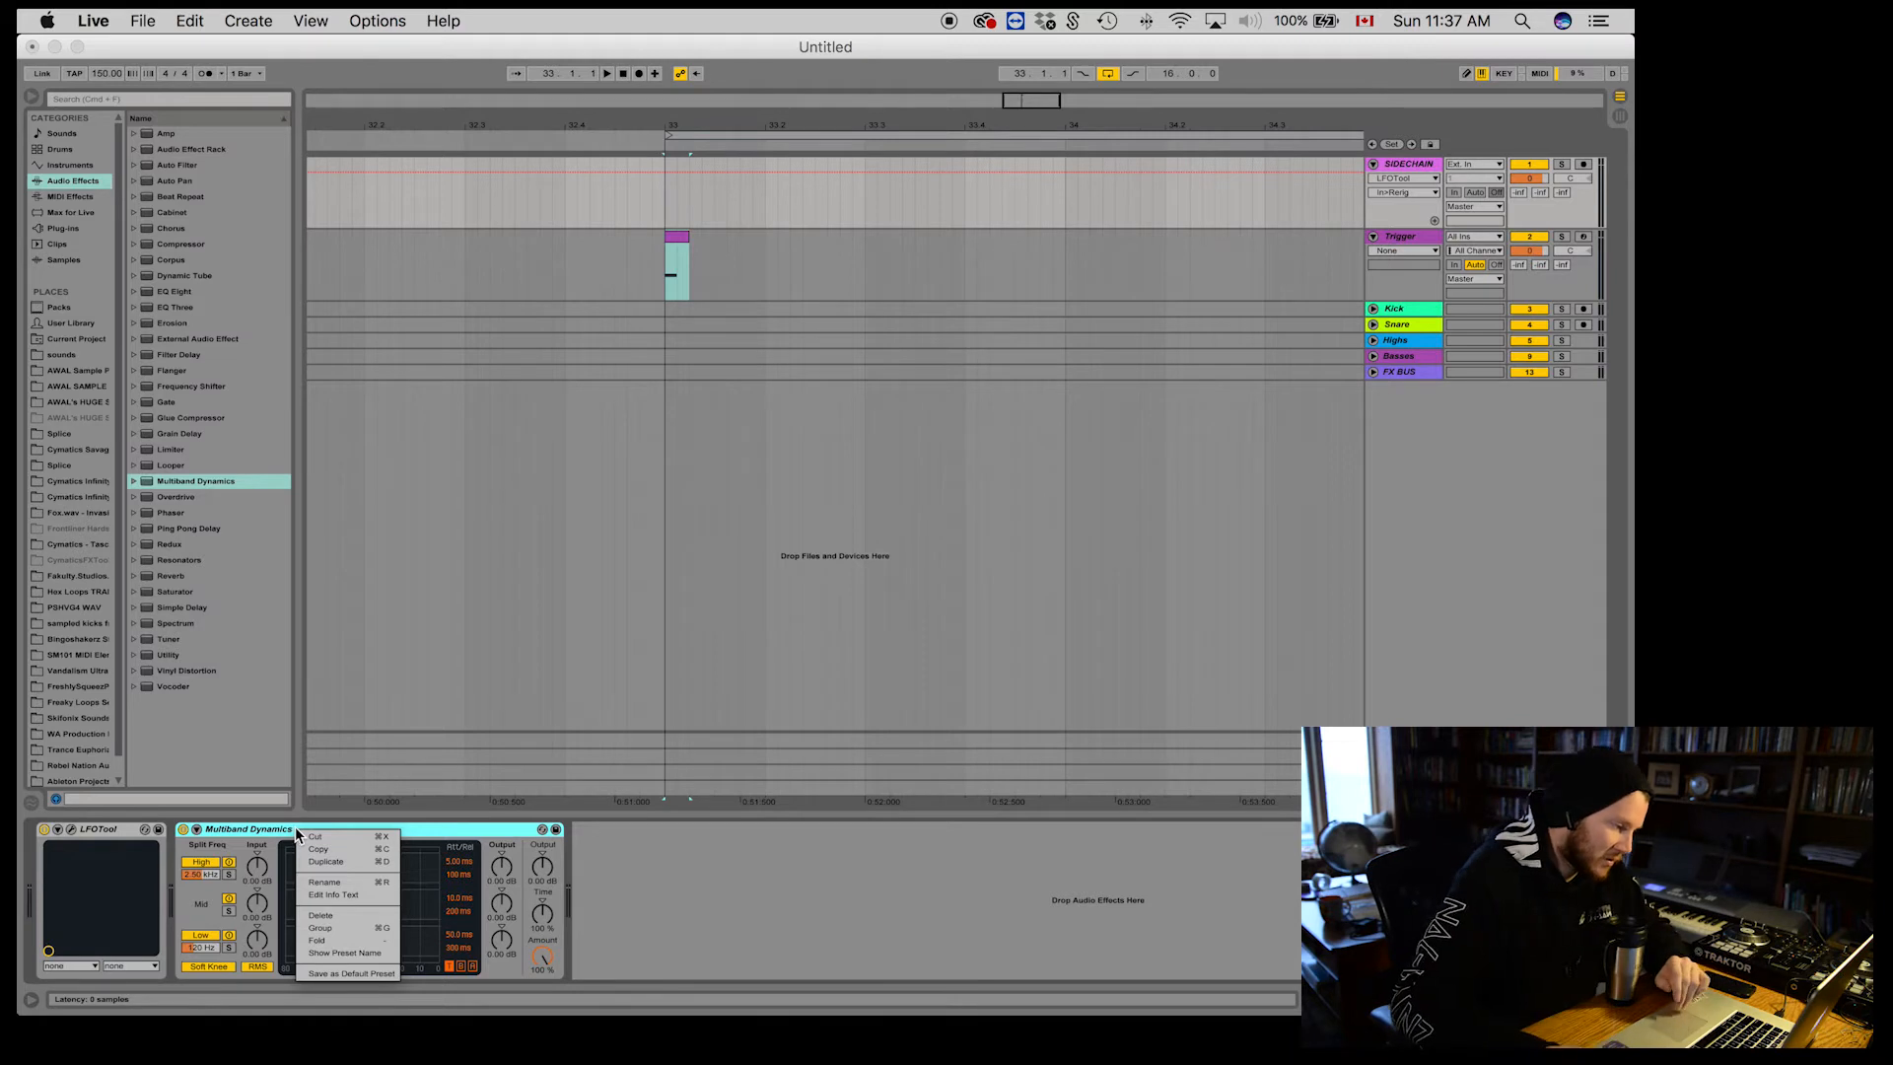
{"action": "left_click", "coordinate": [357, 924]}
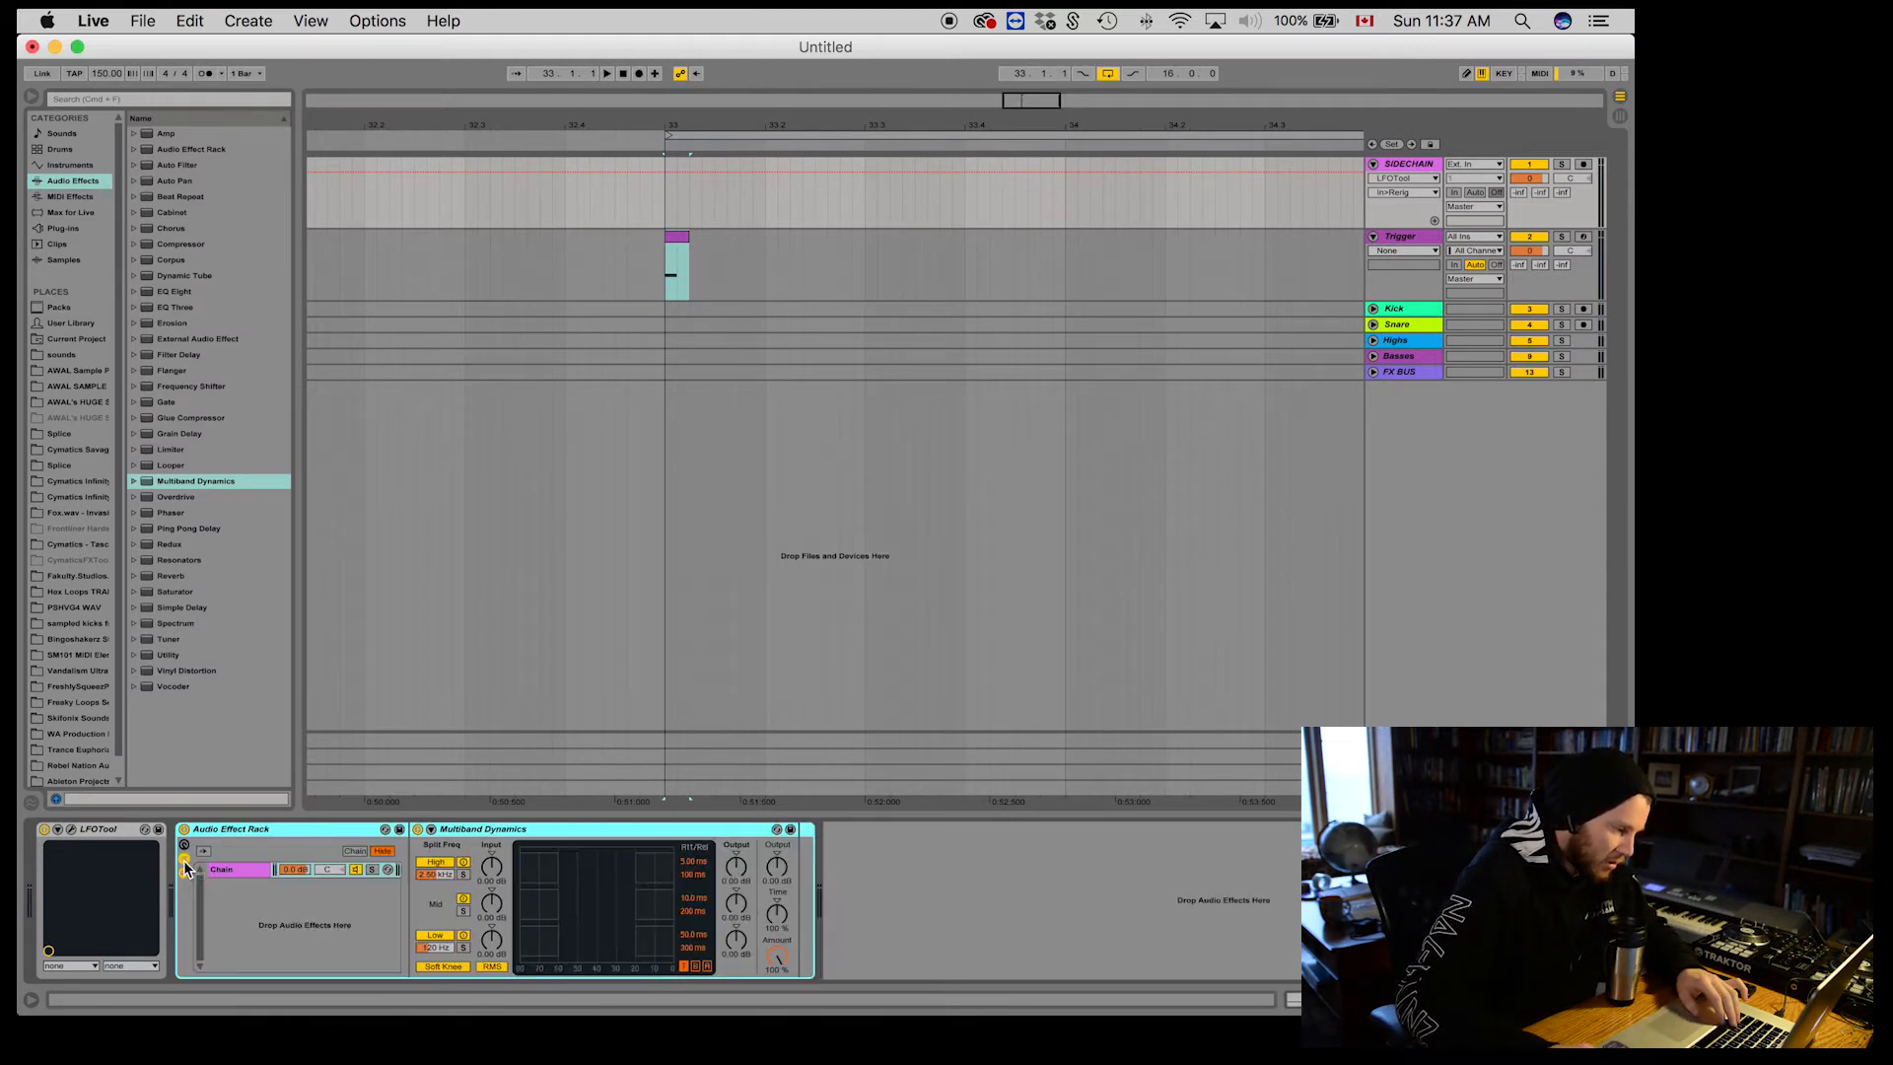
{"action": "left_click", "coordinate": [238, 863]}
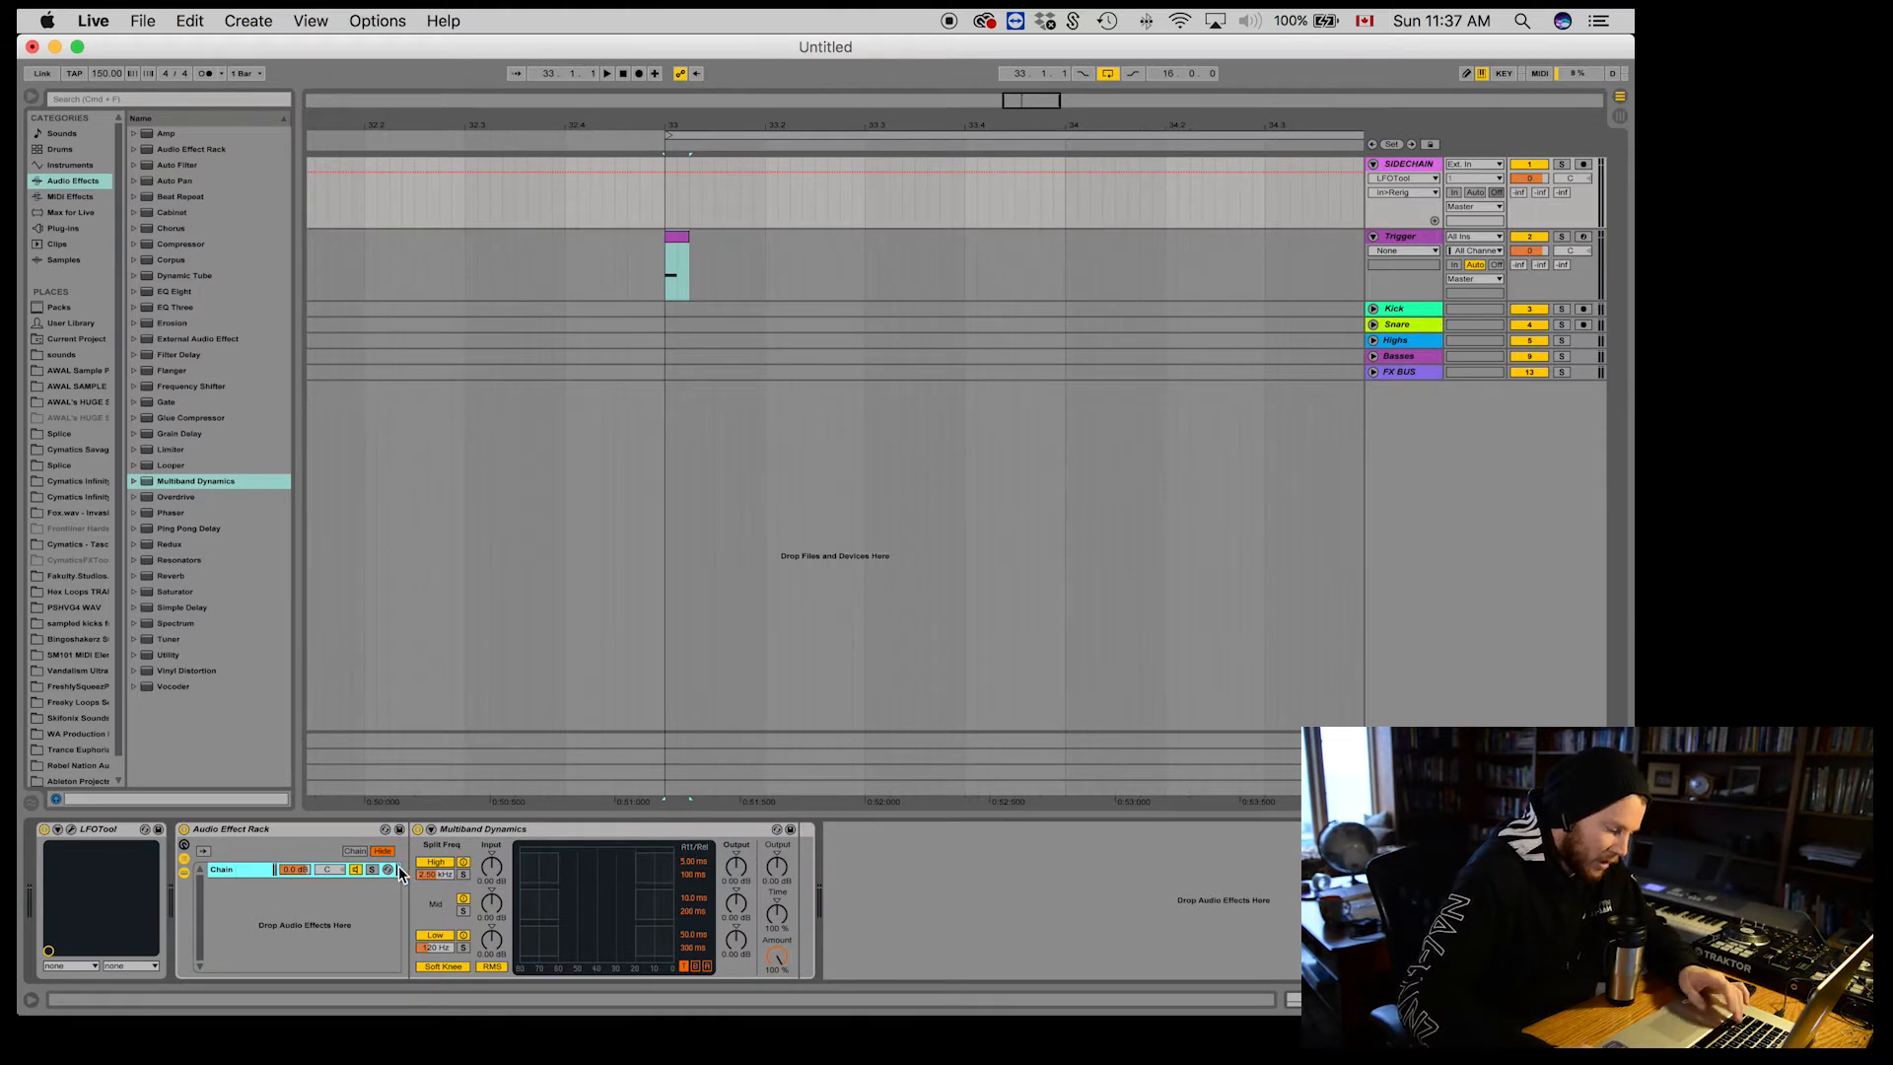
{"action": "key", "text": "super+d"}
{"action": "key", "text": "super+d"}
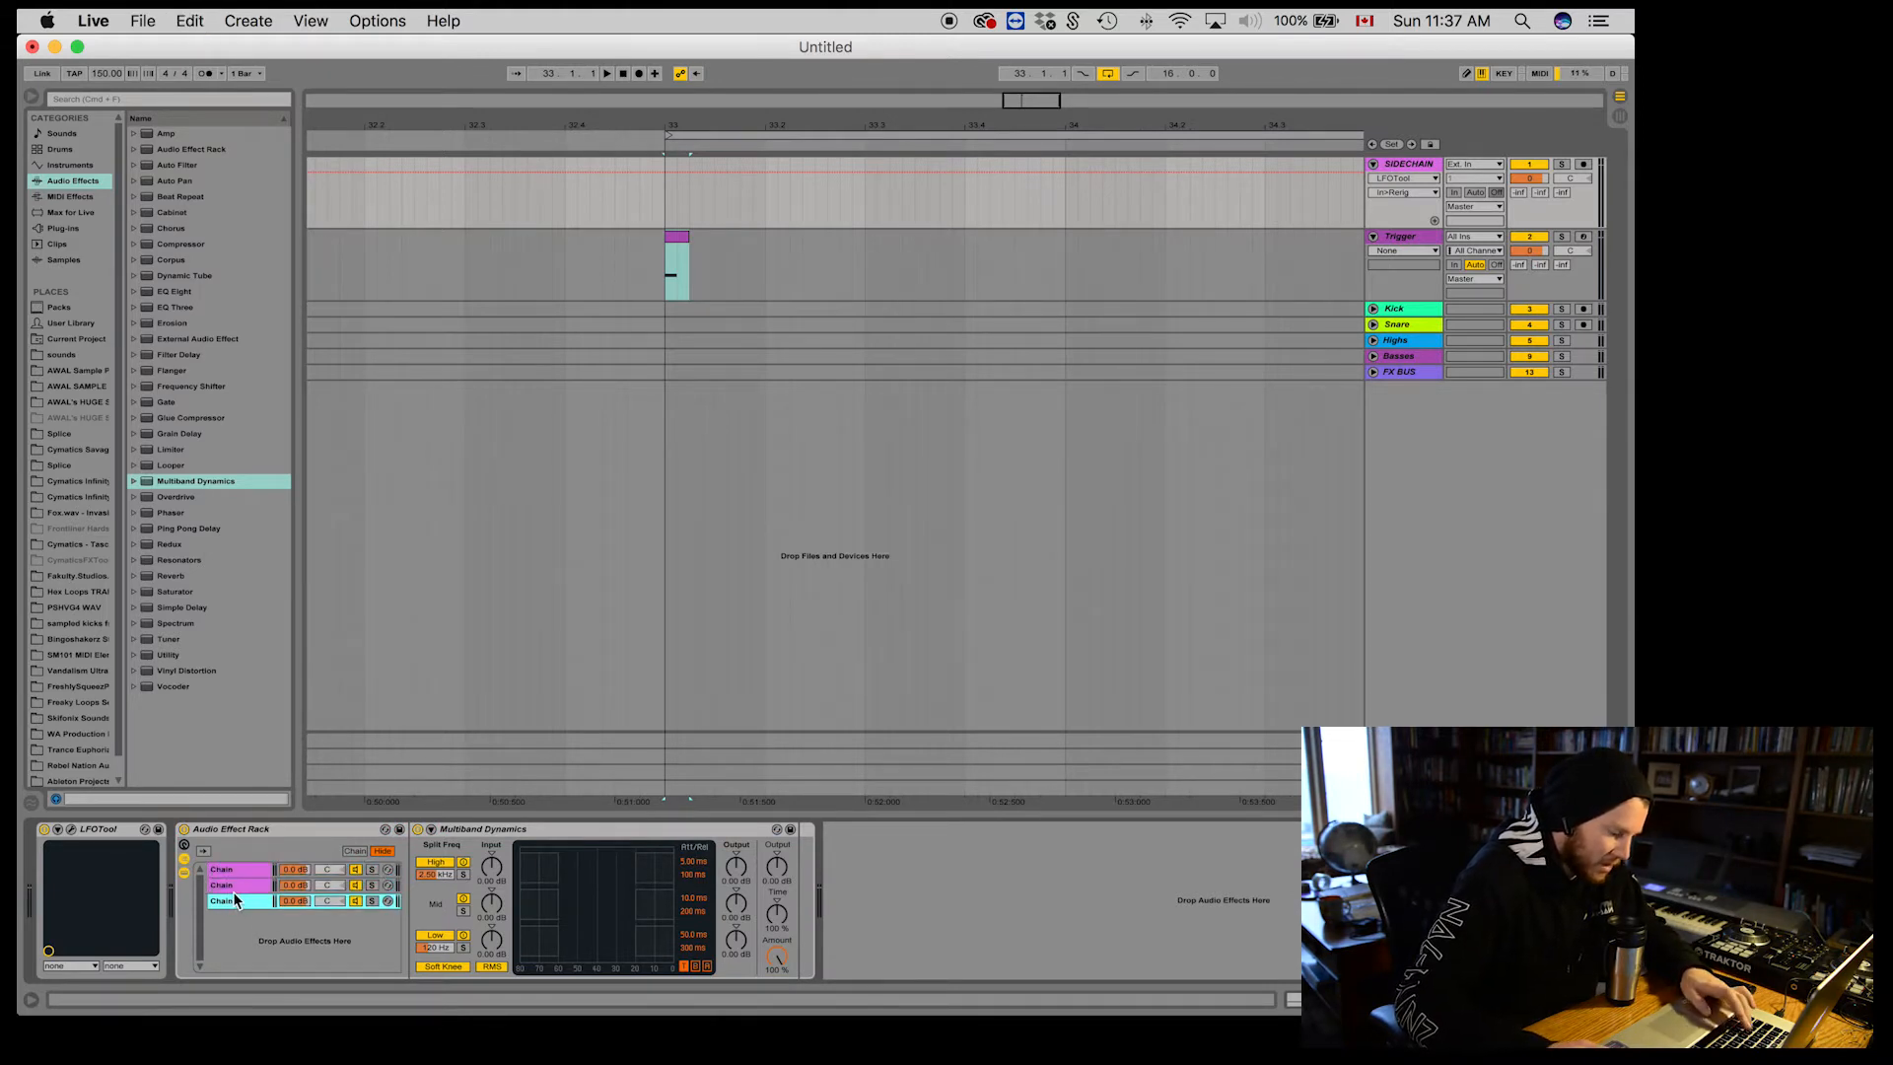
Step: Rename the three chains of the Audio Effect Rack, in order, as High, Mid and Low
{"action": "left_click", "coordinate": [237, 869]}
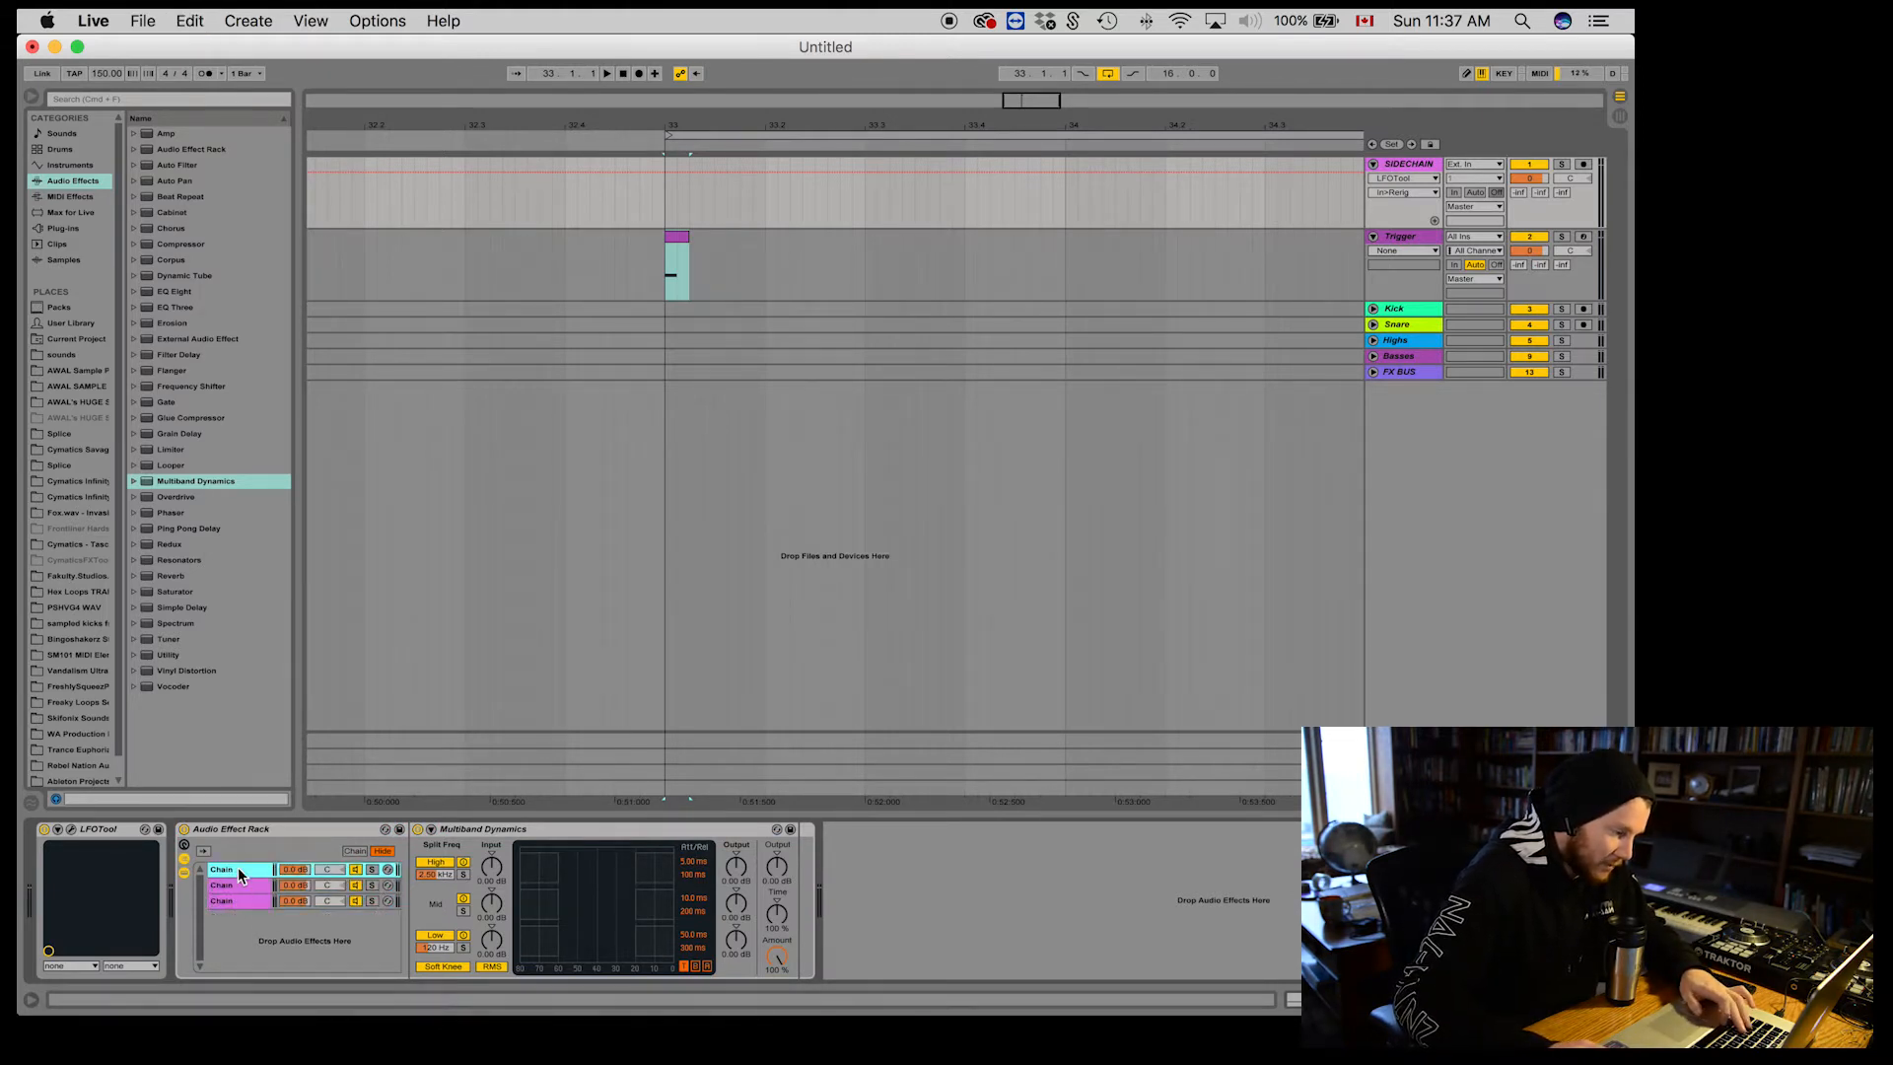
{"action": "key", "text": "super+r"}
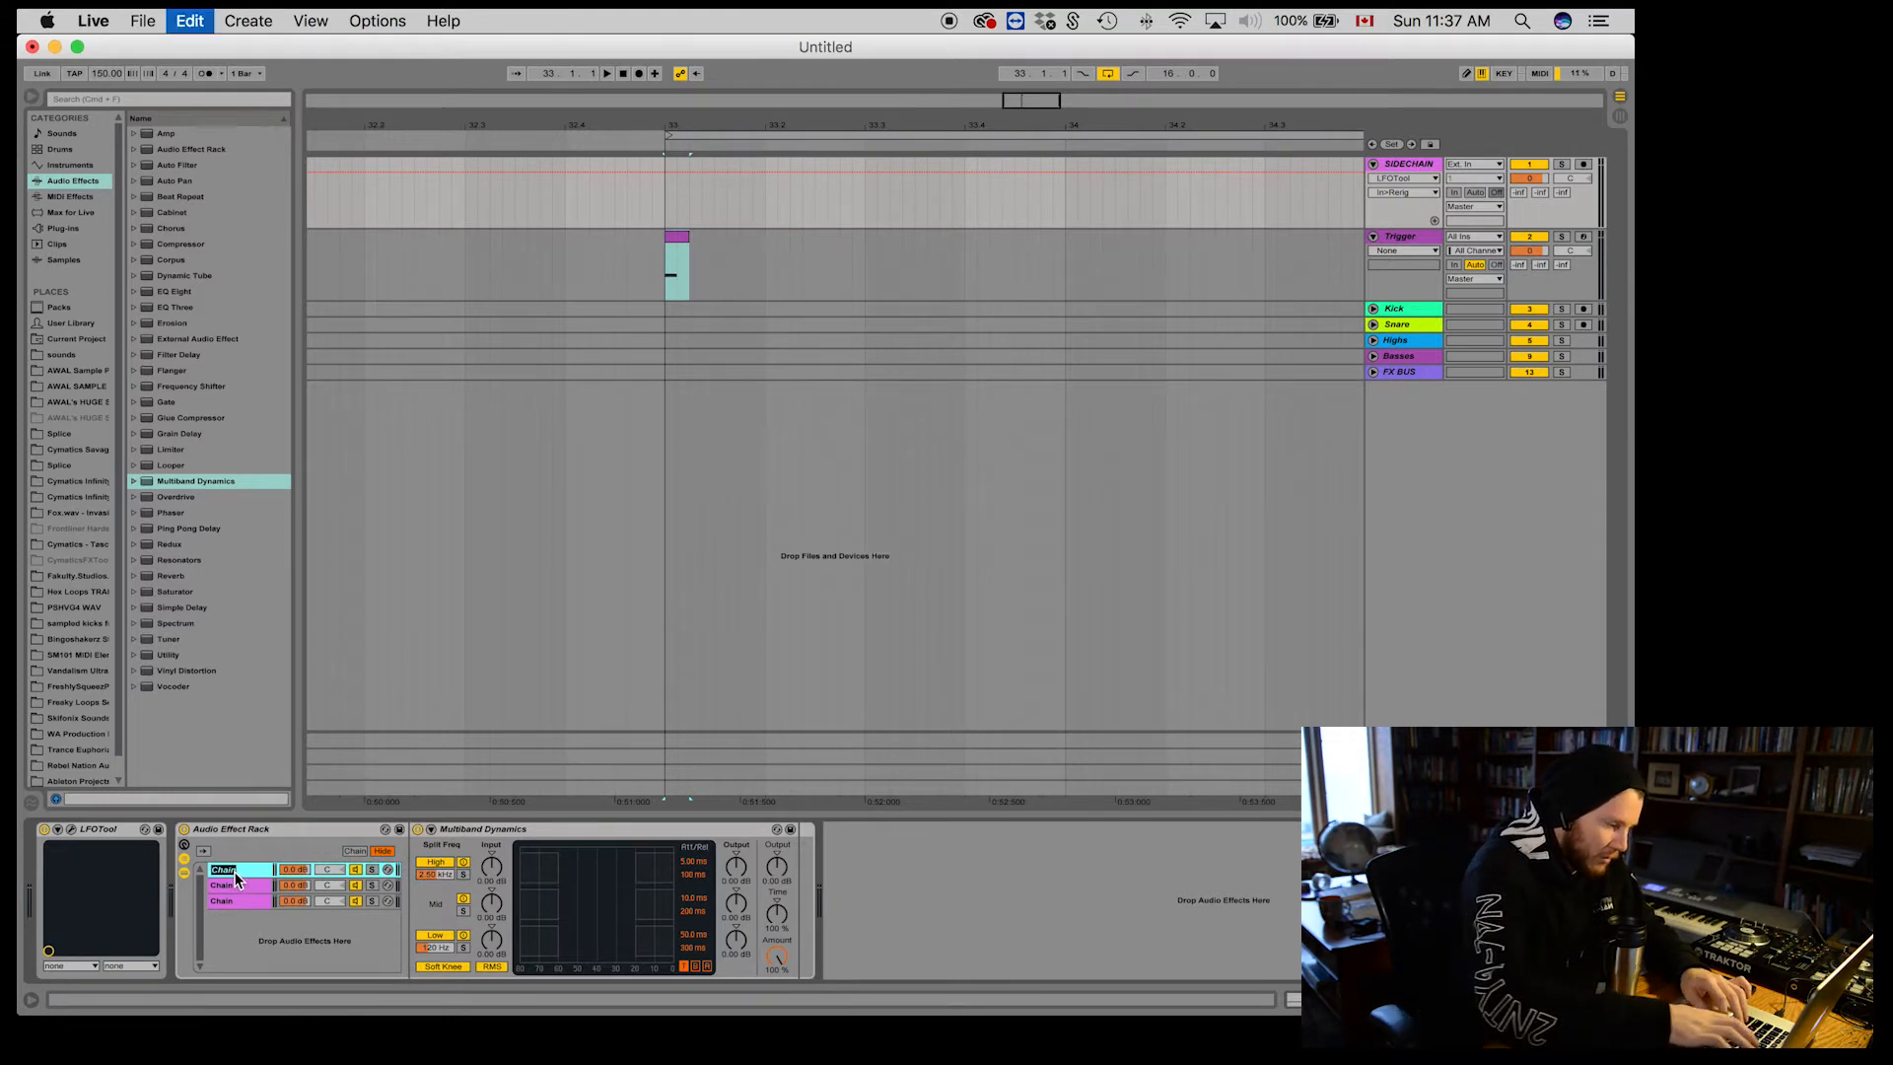
{"action": "type", "text": "High"}
{"action": "left_click", "coordinate": [234, 879]}
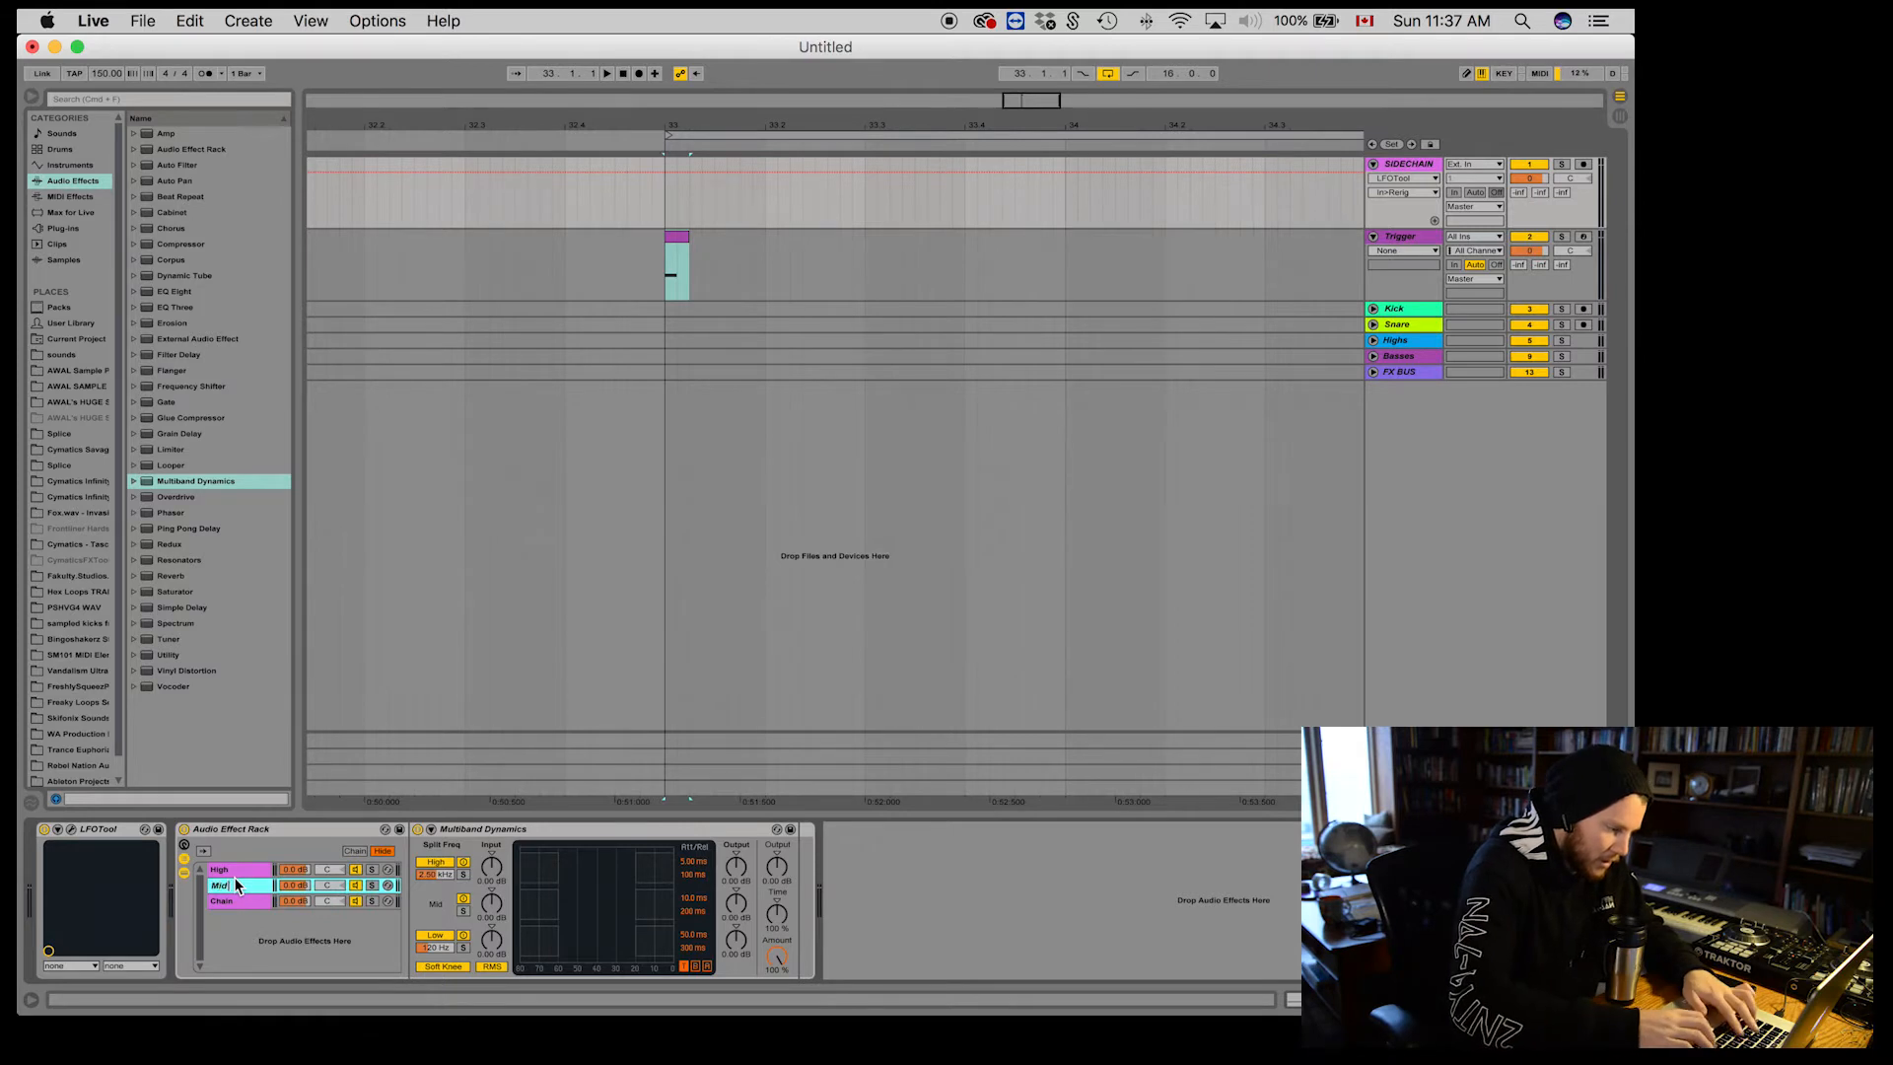
{"action": "key", "text": "super+r"}
{"action": "type", "text": "Mid"}
{"action": "left_click", "coordinate": [227, 899]}
{"action": "key", "text": "super+r"}
{"action": "type", "text": "low"}
{"action": "key", "text": "BackSpace"}
{"action": "key", "text": "BackSpace"}
{"action": "key", "text": "BackSpace"}
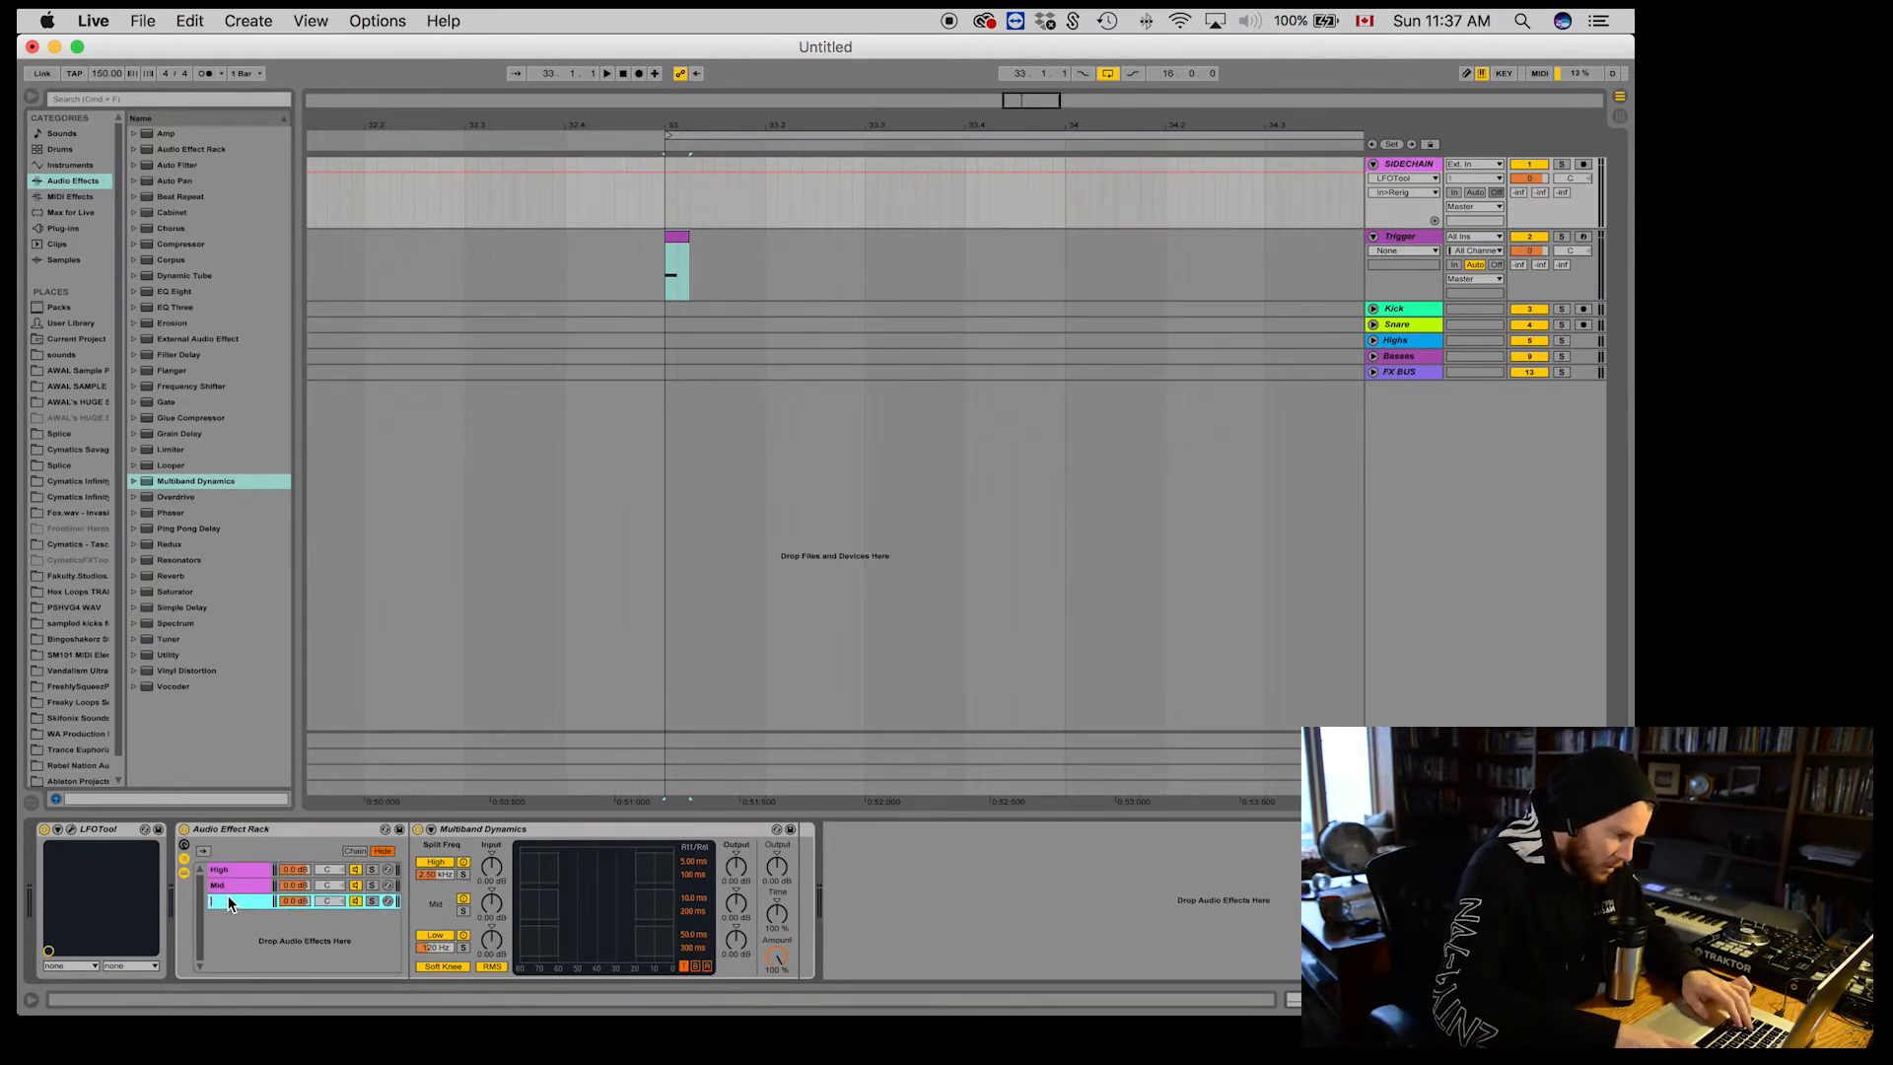
{"action": "type", "text": "Low"}
{"action": "key", "text": "Return"}
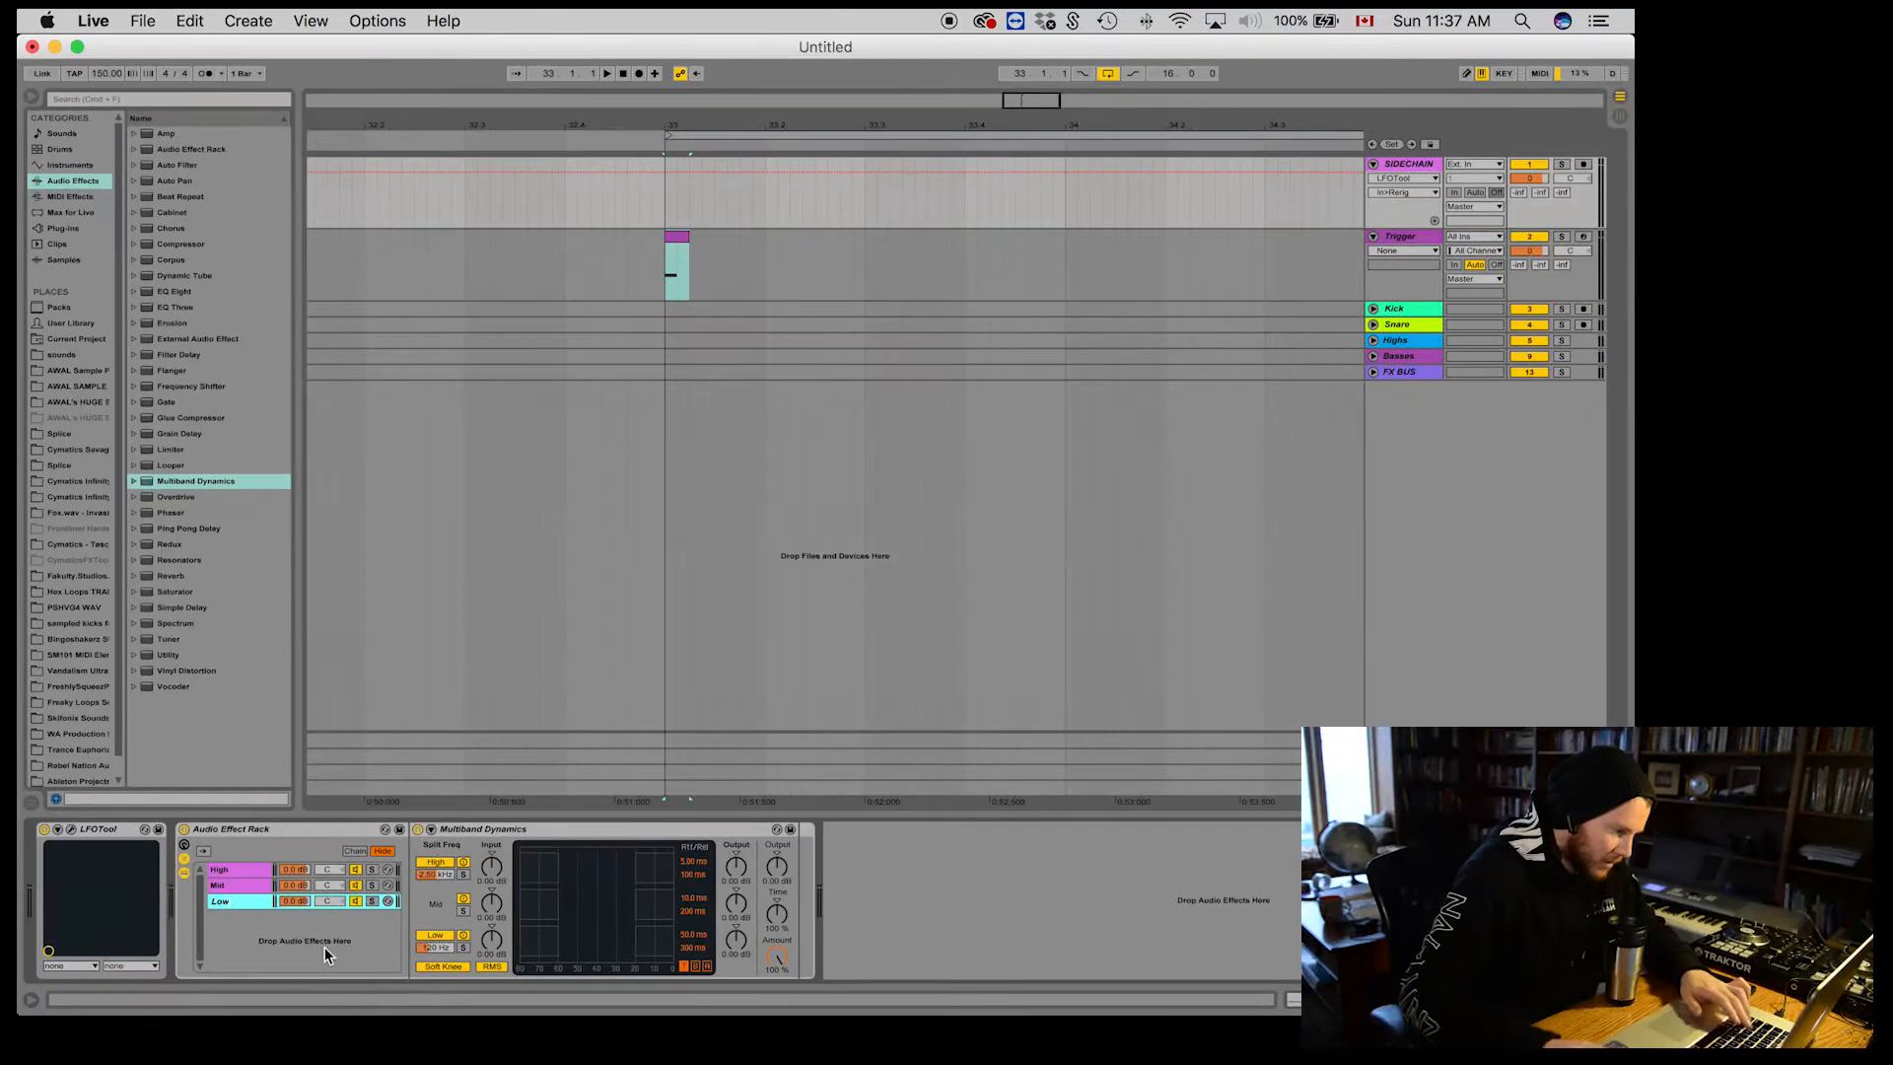
Step: Solo the matching High, Mid or Low band of Multiband Dynamics in each chain of the Audio Effect Rack
{"action": "left_click", "coordinate": [239, 867]}
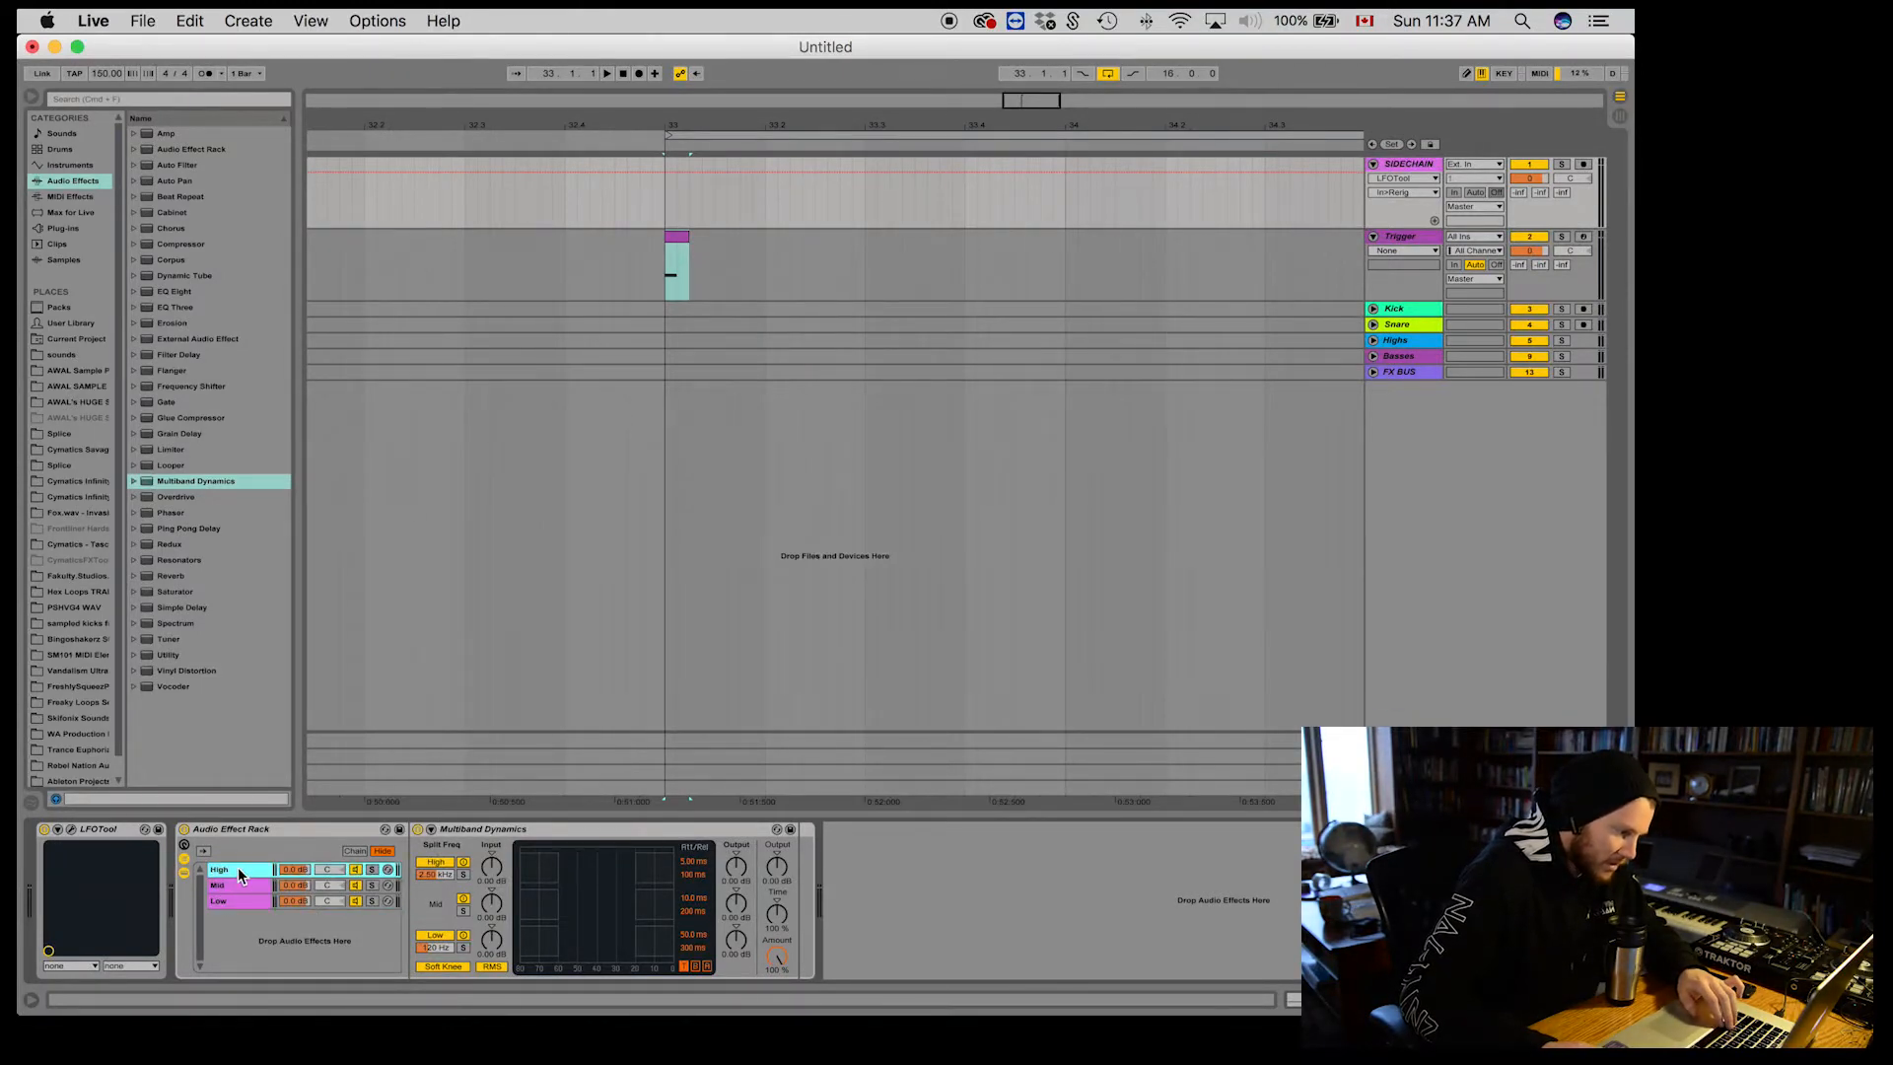
{"action": "left_click", "coordinate": [462, 874]}
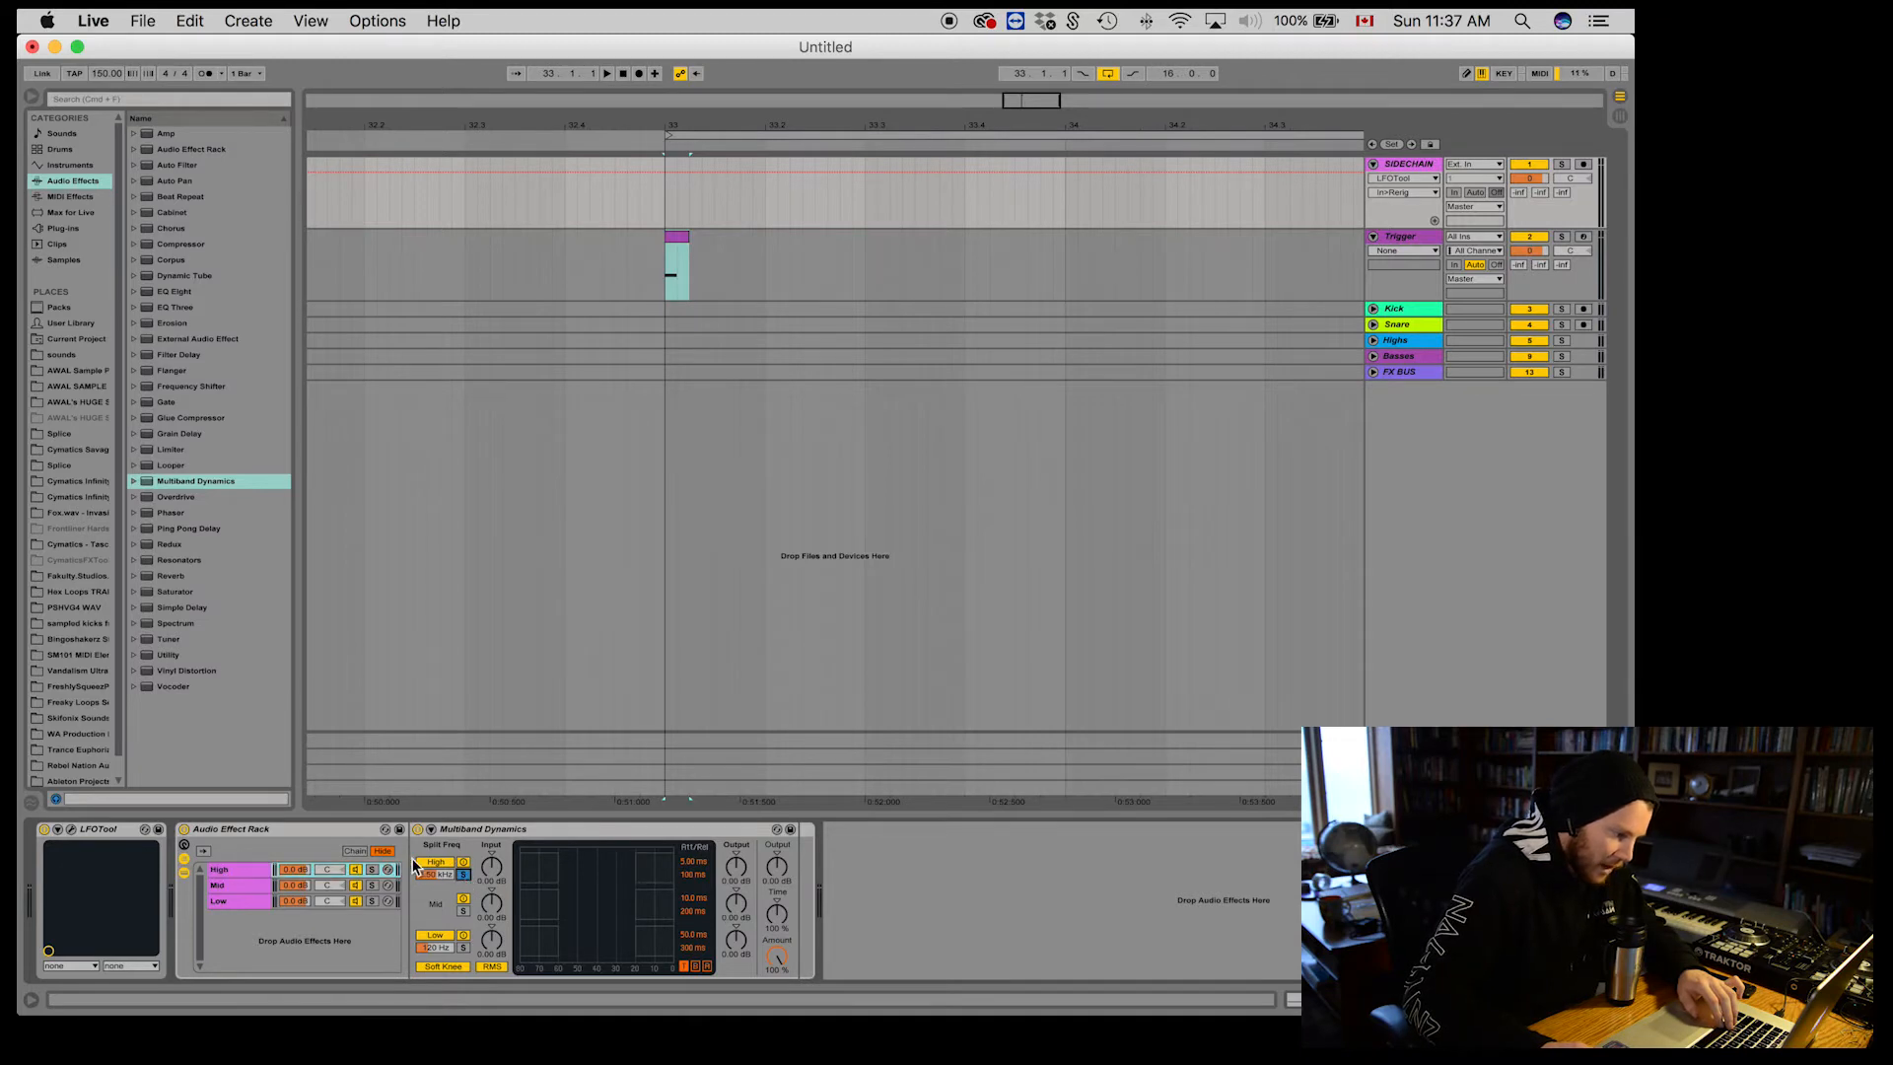
{"action": "left_click", "coordinate": [248, 872]}
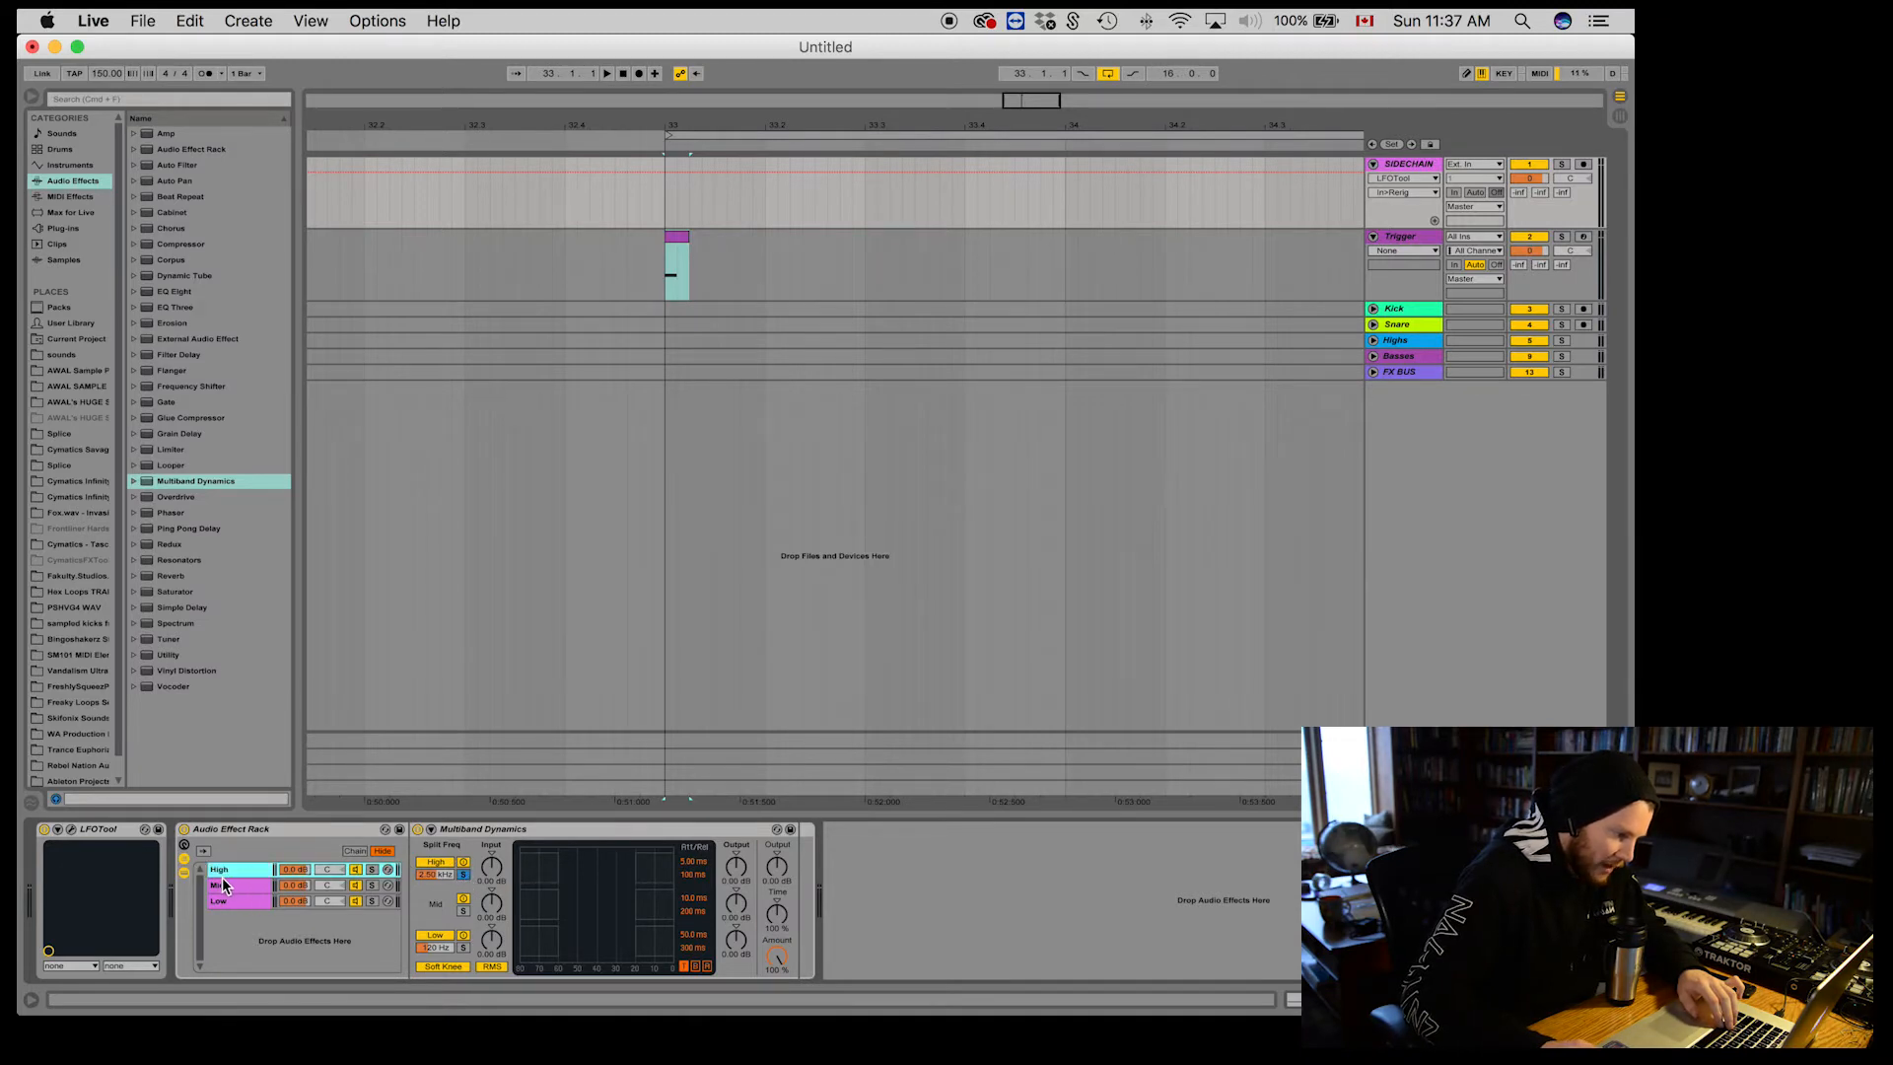
{"action": "left_click", "coordinate": [226, 884]}
{"action": "left_click", "coordinate": [463, 909]}
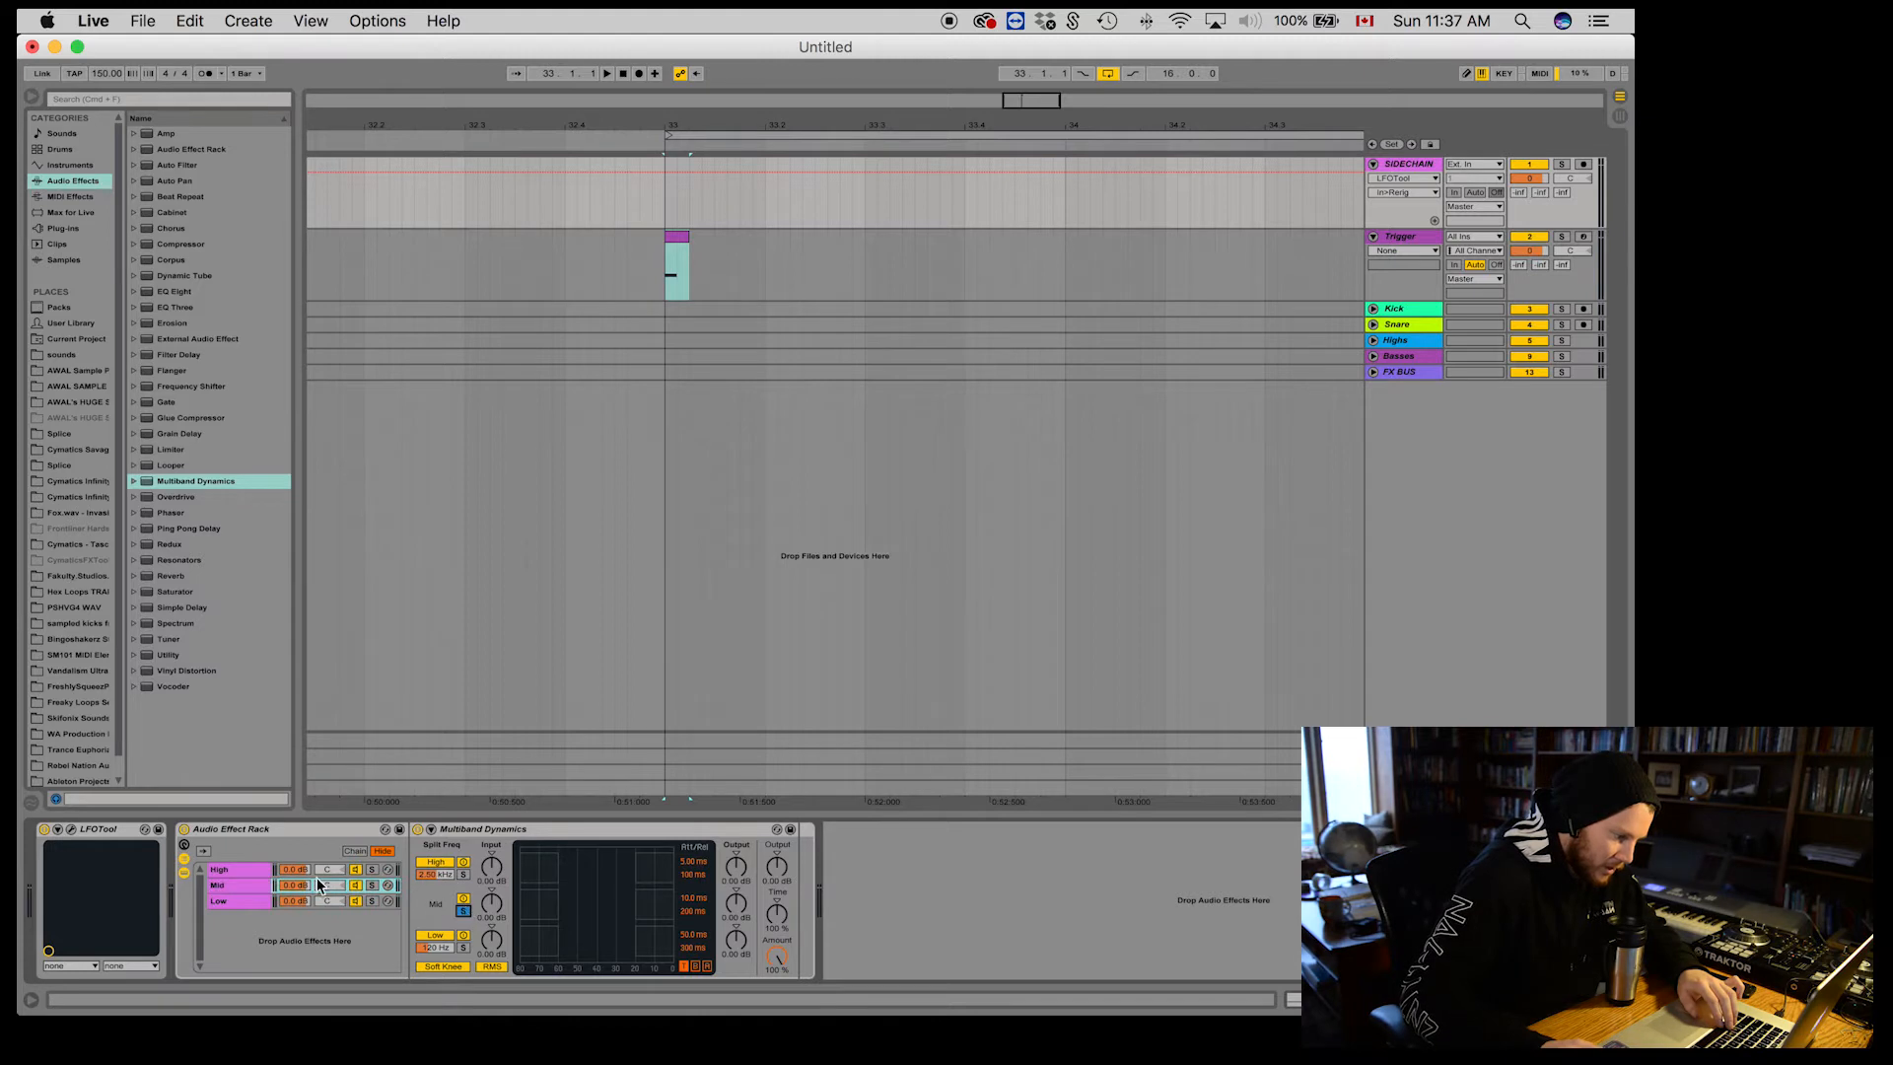
{"action": "left_click", "coordinate": [241, 900]}
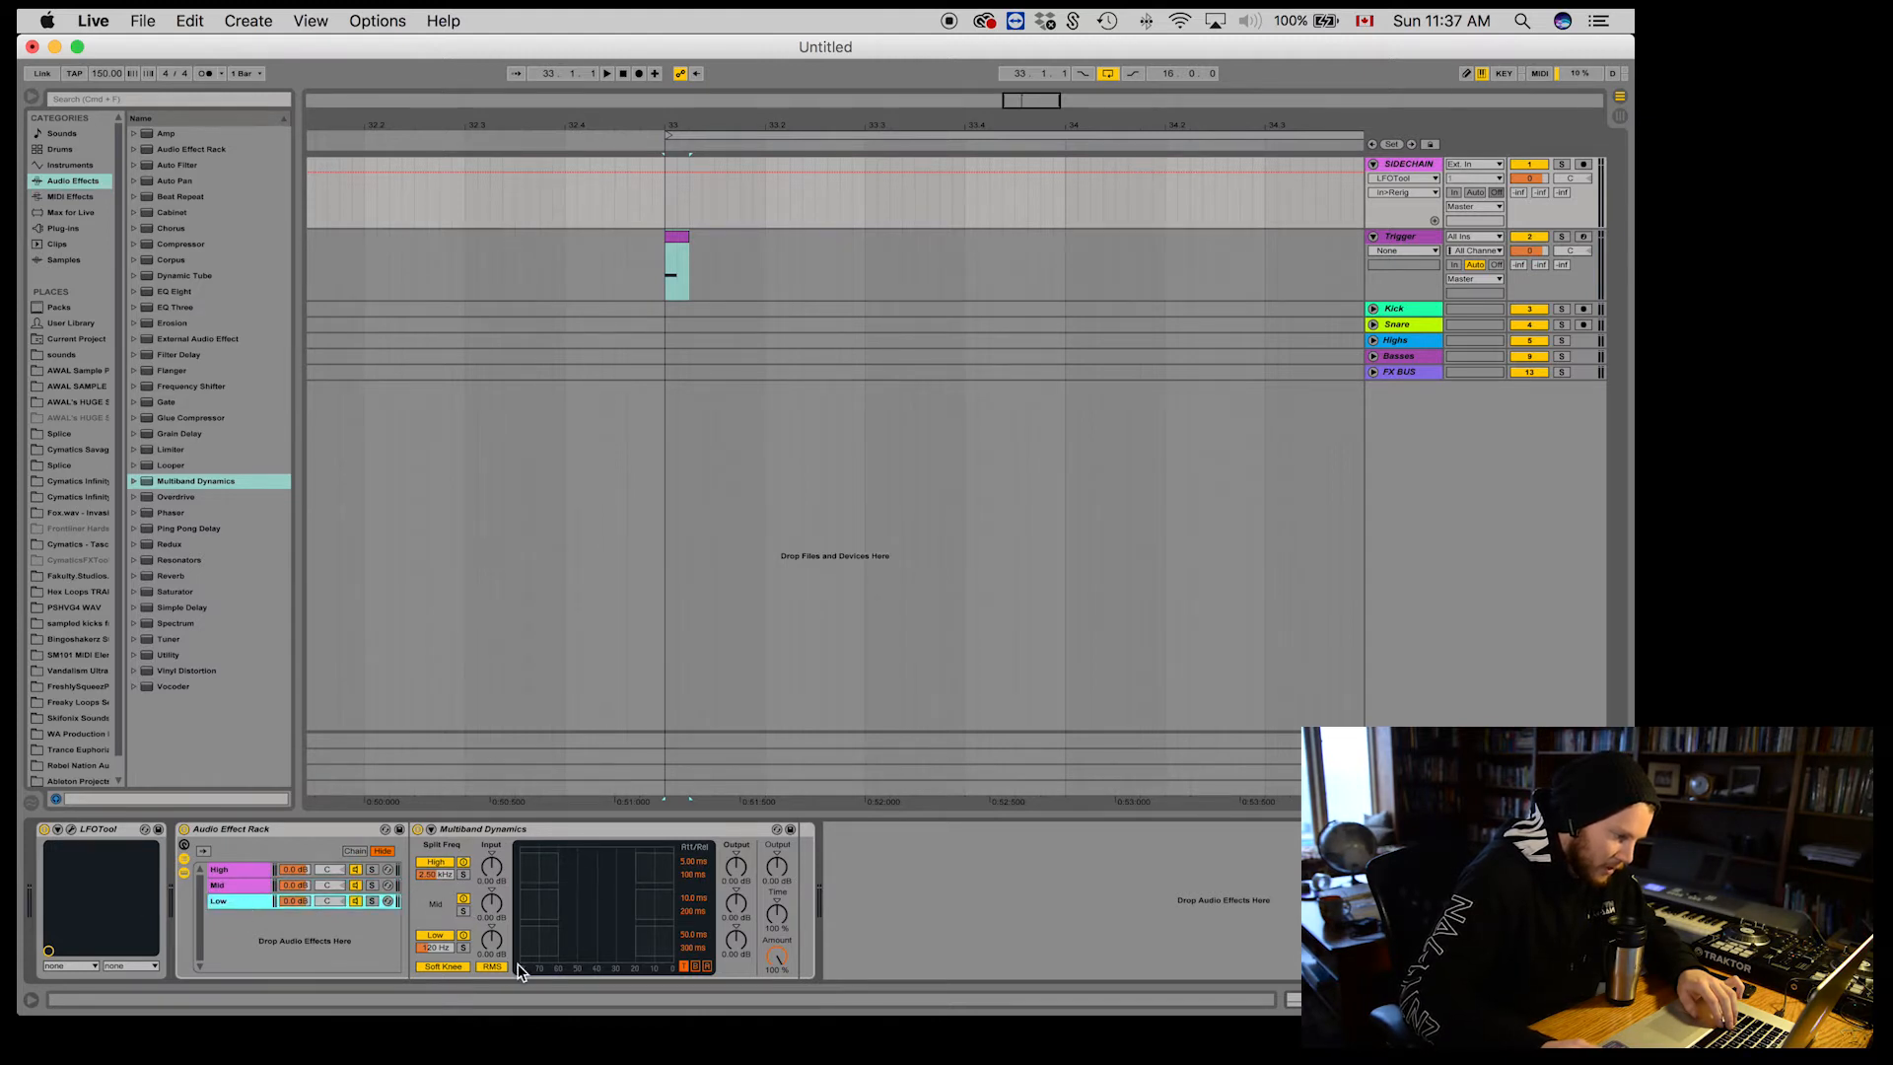
{"action": "left_click", "coordinate": [462, 946]}
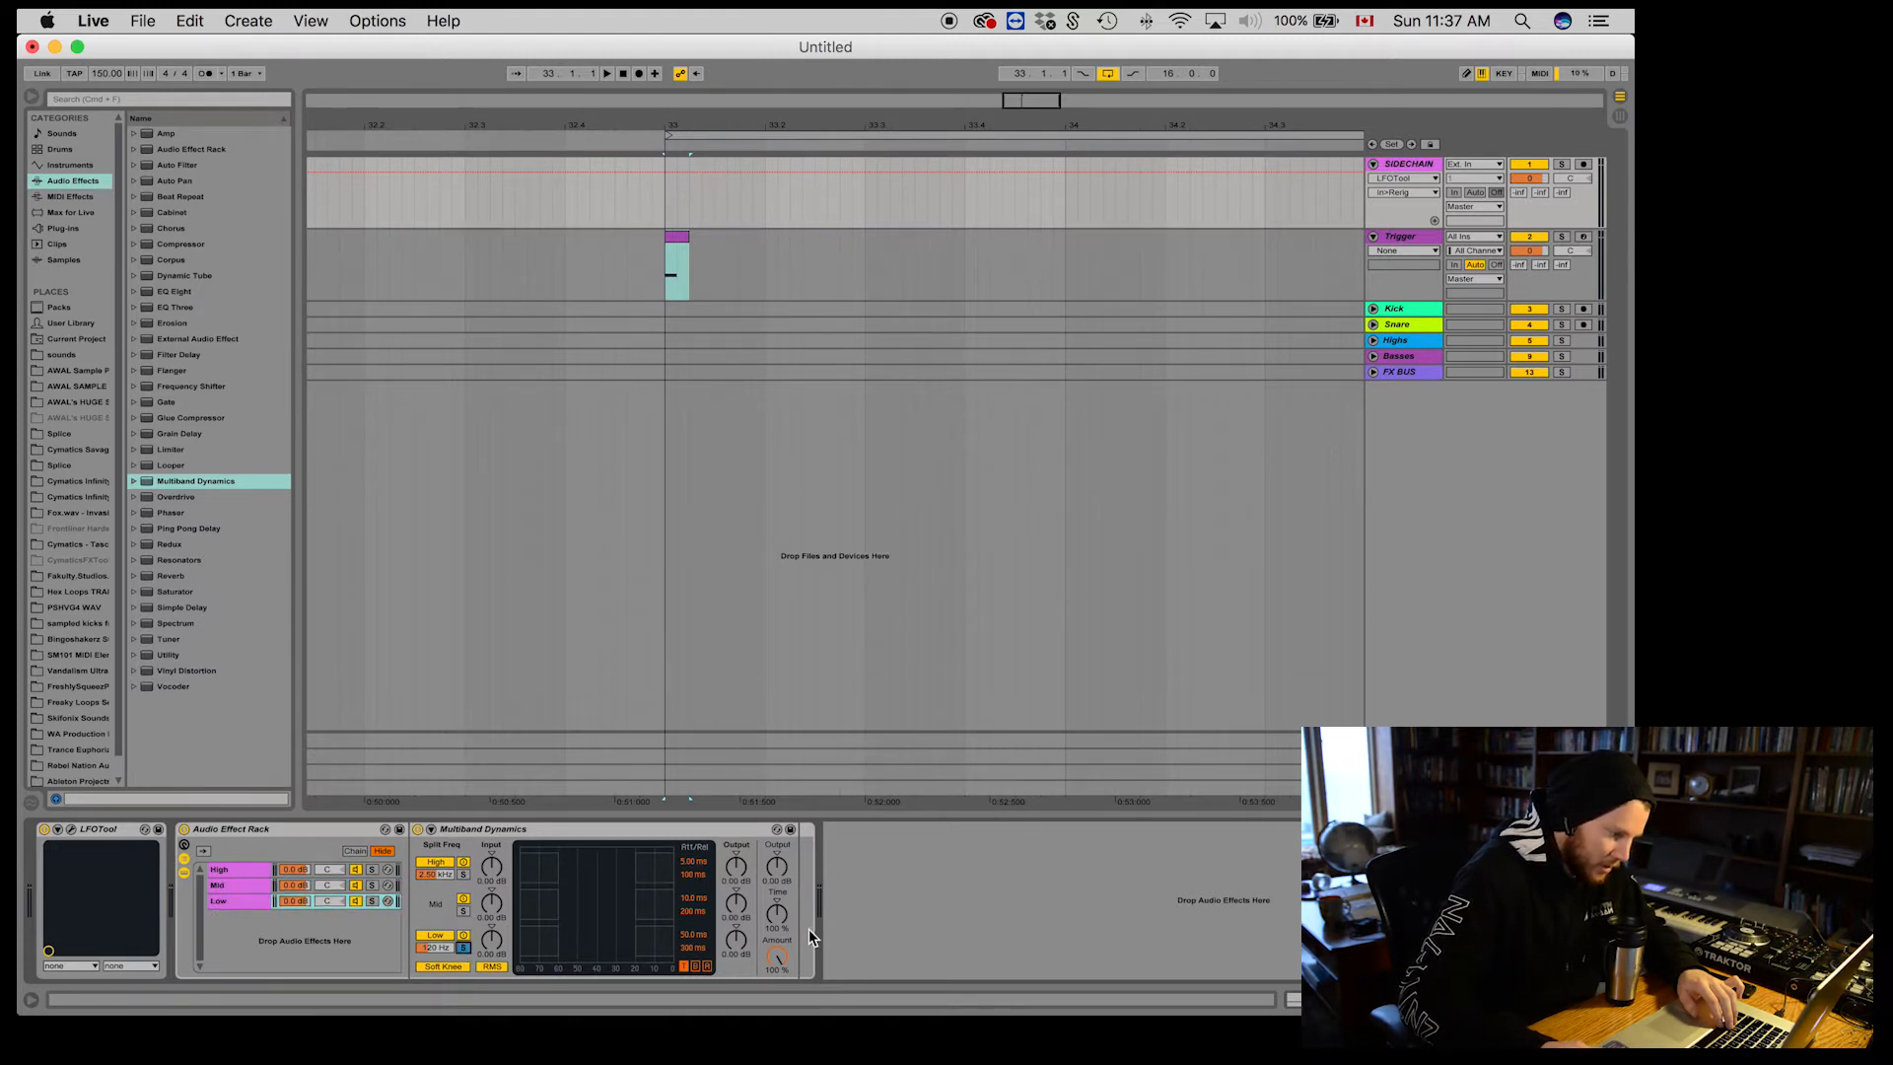
{"action": "left_click", "coordinate": [226, 885]}
{"action": "left_click", "coordinate": [233, 872]}
{"action": "left_click", "coordinate": [240, 901]}
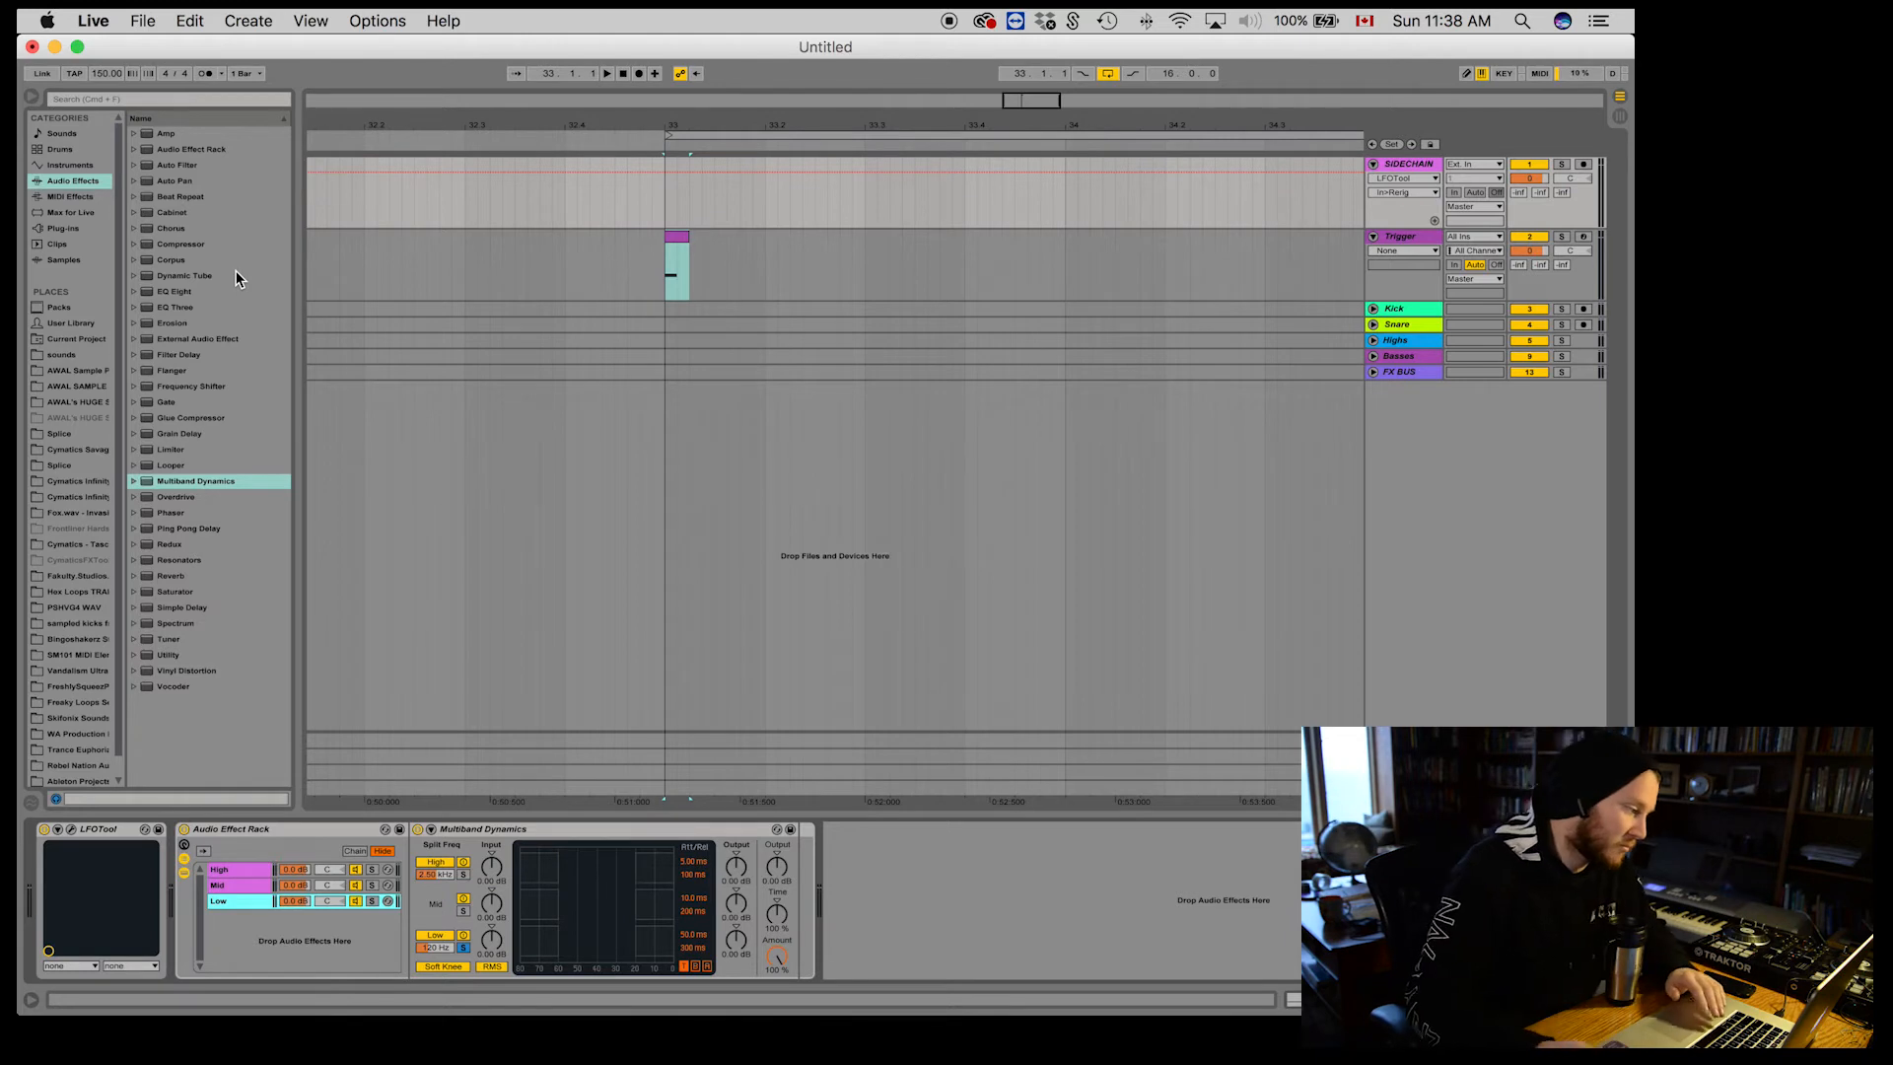
Step: Add a Compressor after Multiband Dynamics in the Low chain only and check the other chains
{"action": "left_click_drag", "start_coordinate": [145, 247], "coordinate": [788, 881]}
{"action": "left_click", "coordinate": [944, 836]}
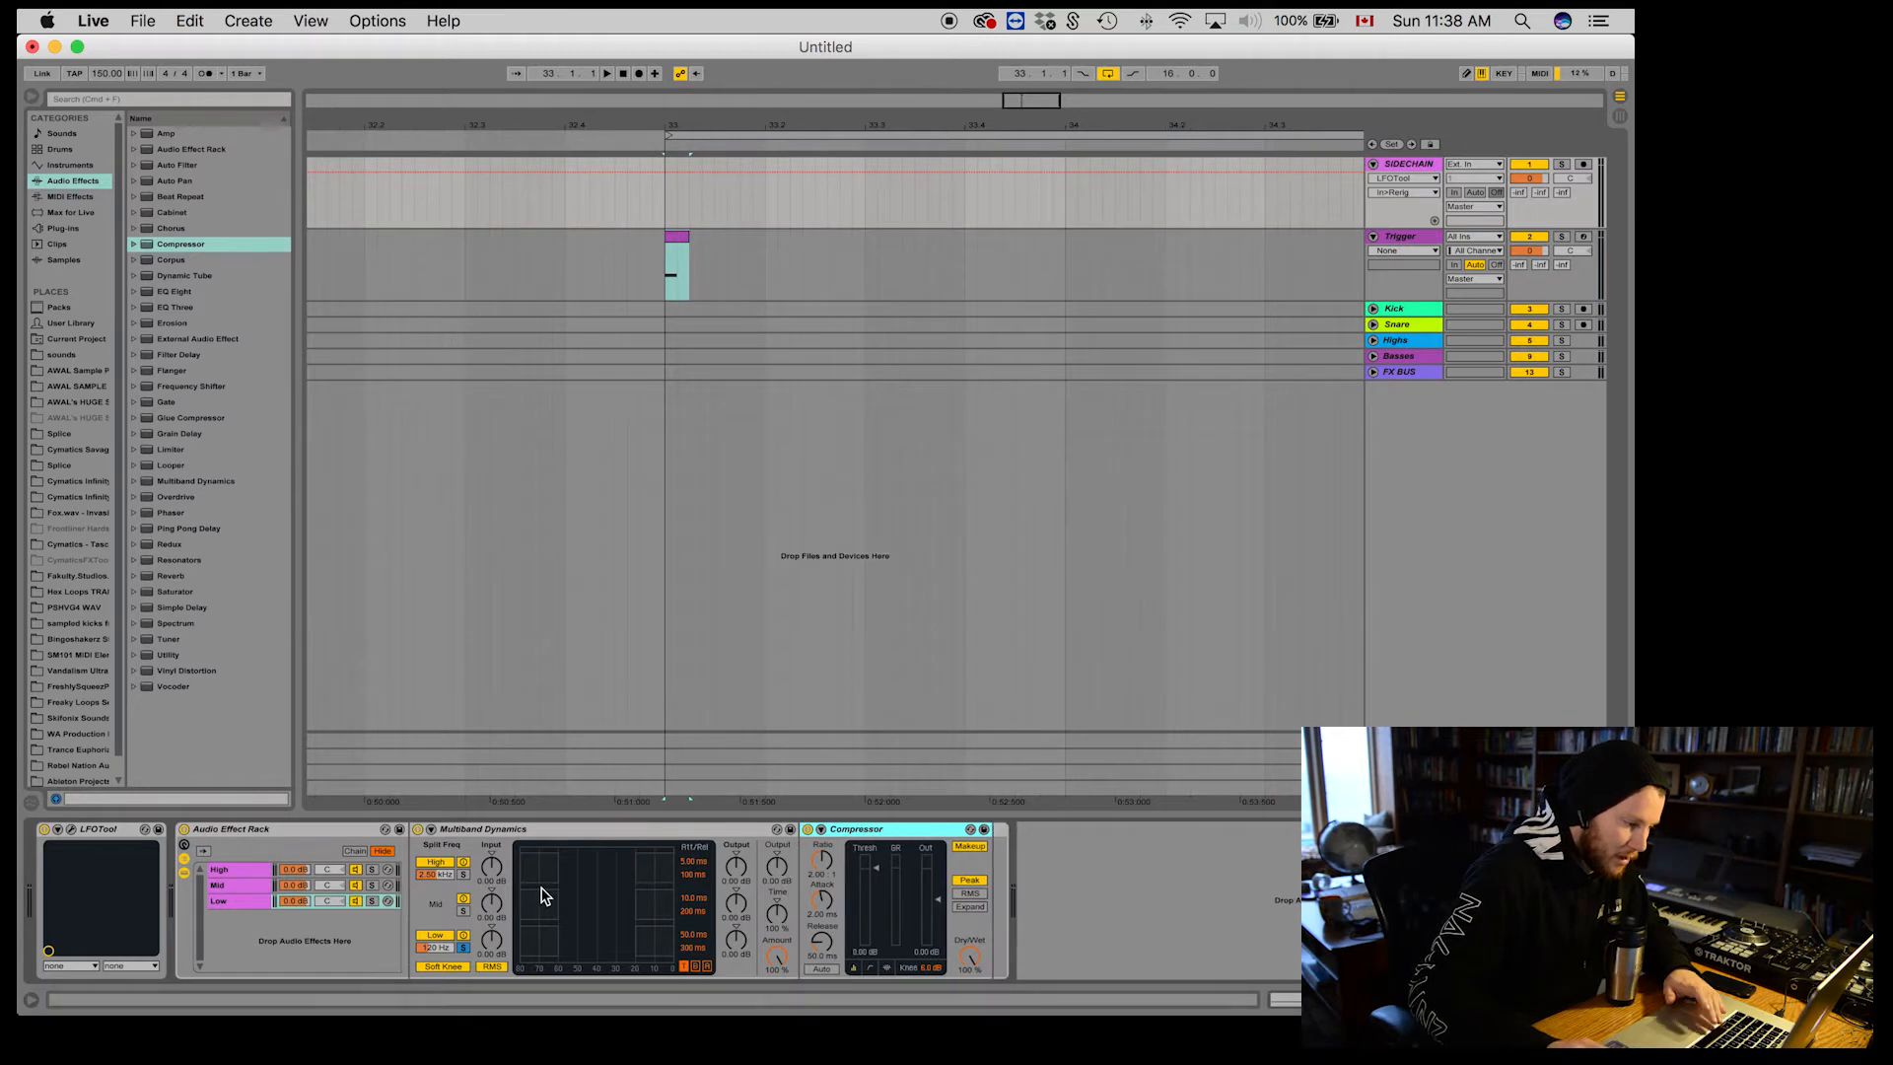
{"action": "left_click", "coordinate": [245, 901]}
{"action": "left_click", "coordinate": [245, 886]}
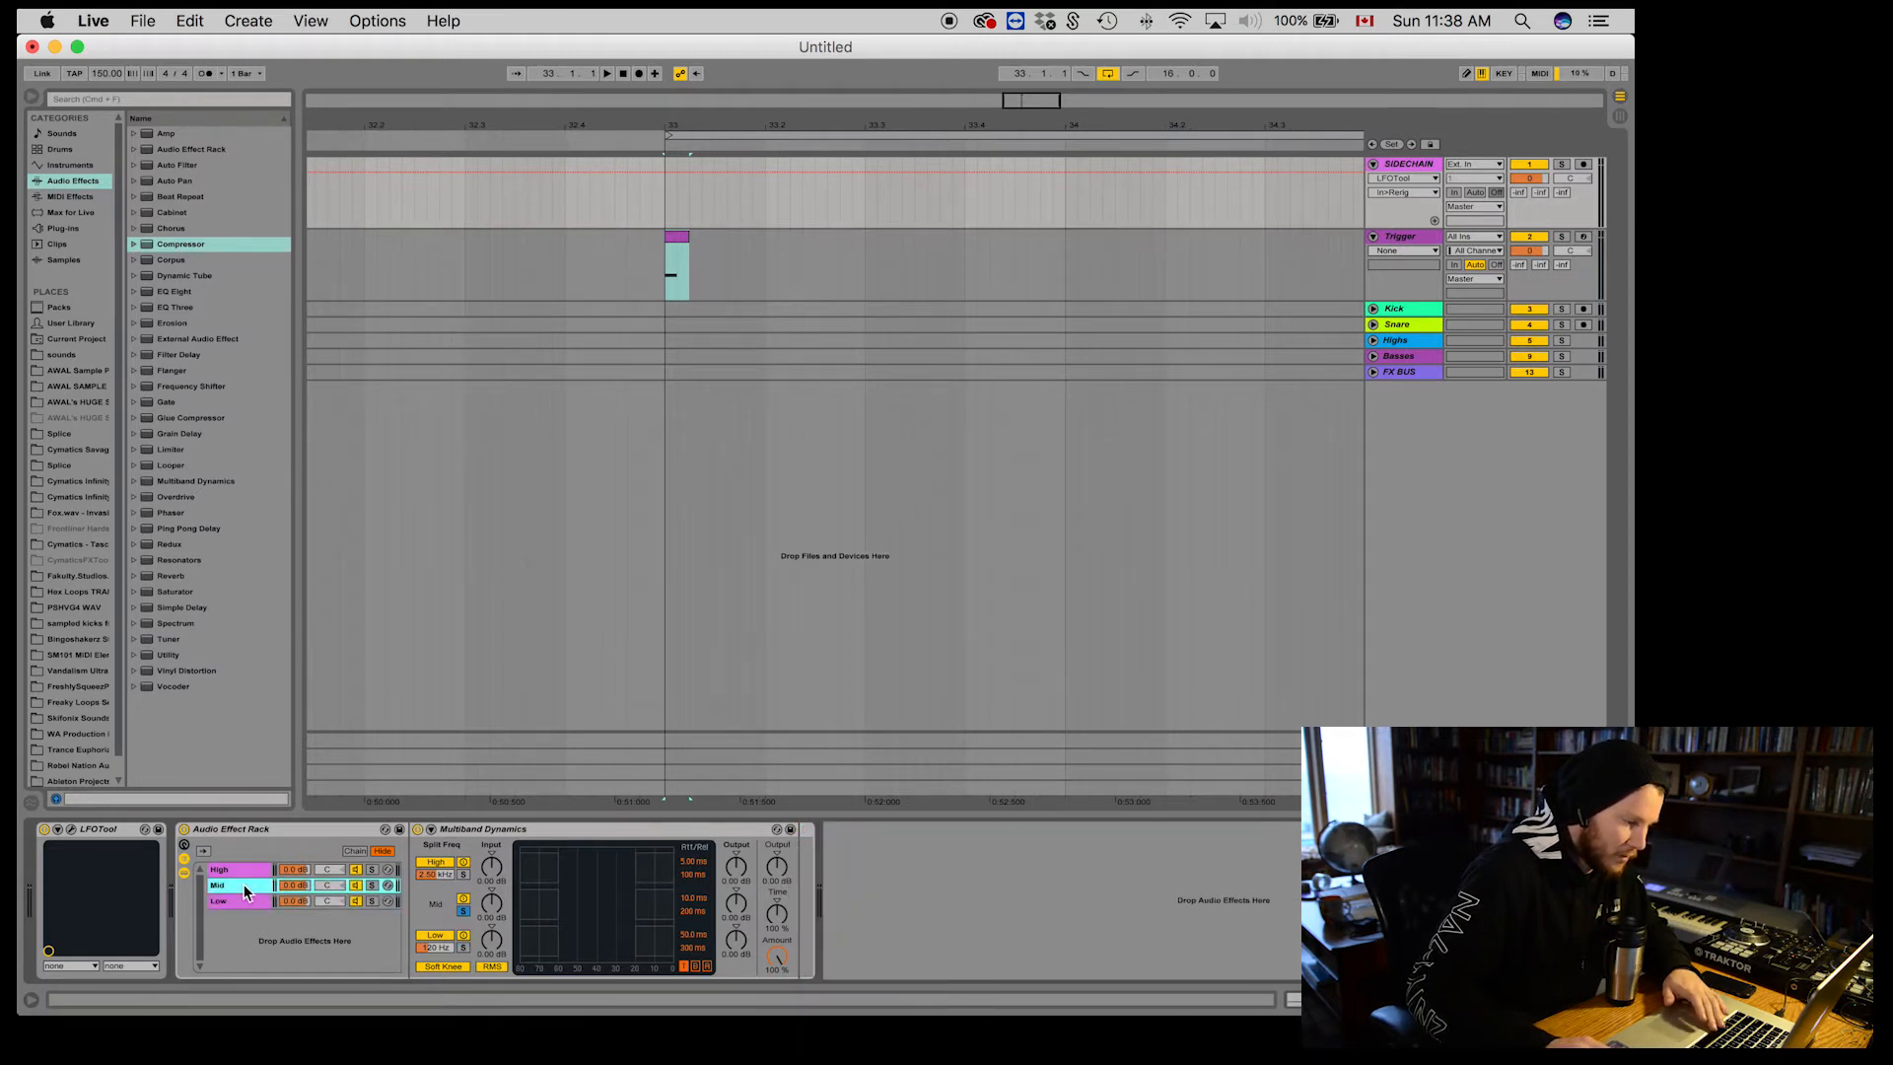
{"action": "left_click", "coordinate": [261, 870]}
{"action": "left_click", "coordinate": [241, 902]}
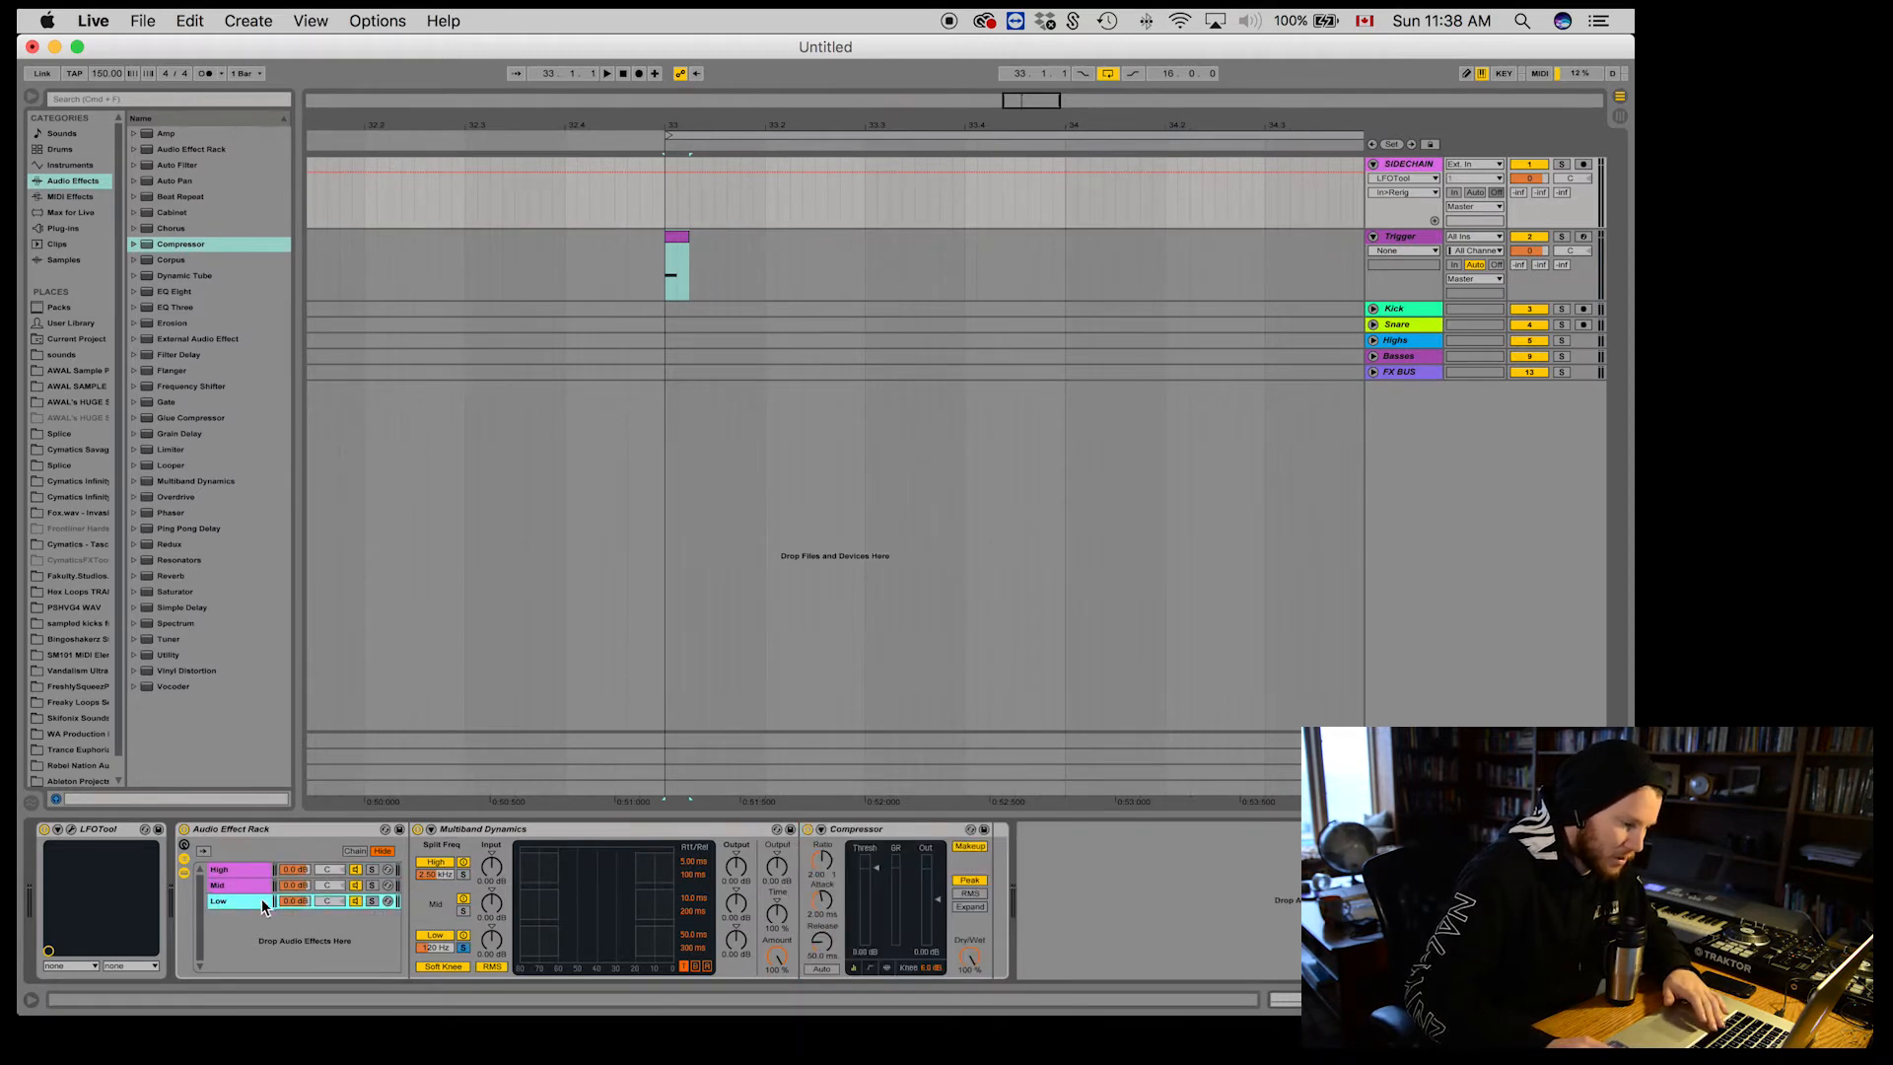
Step: Enable the sidechain input of the Low chain's Compressor with the Kick track as its audio source
{"action": "left_click", "coordinate": [820, 829]}
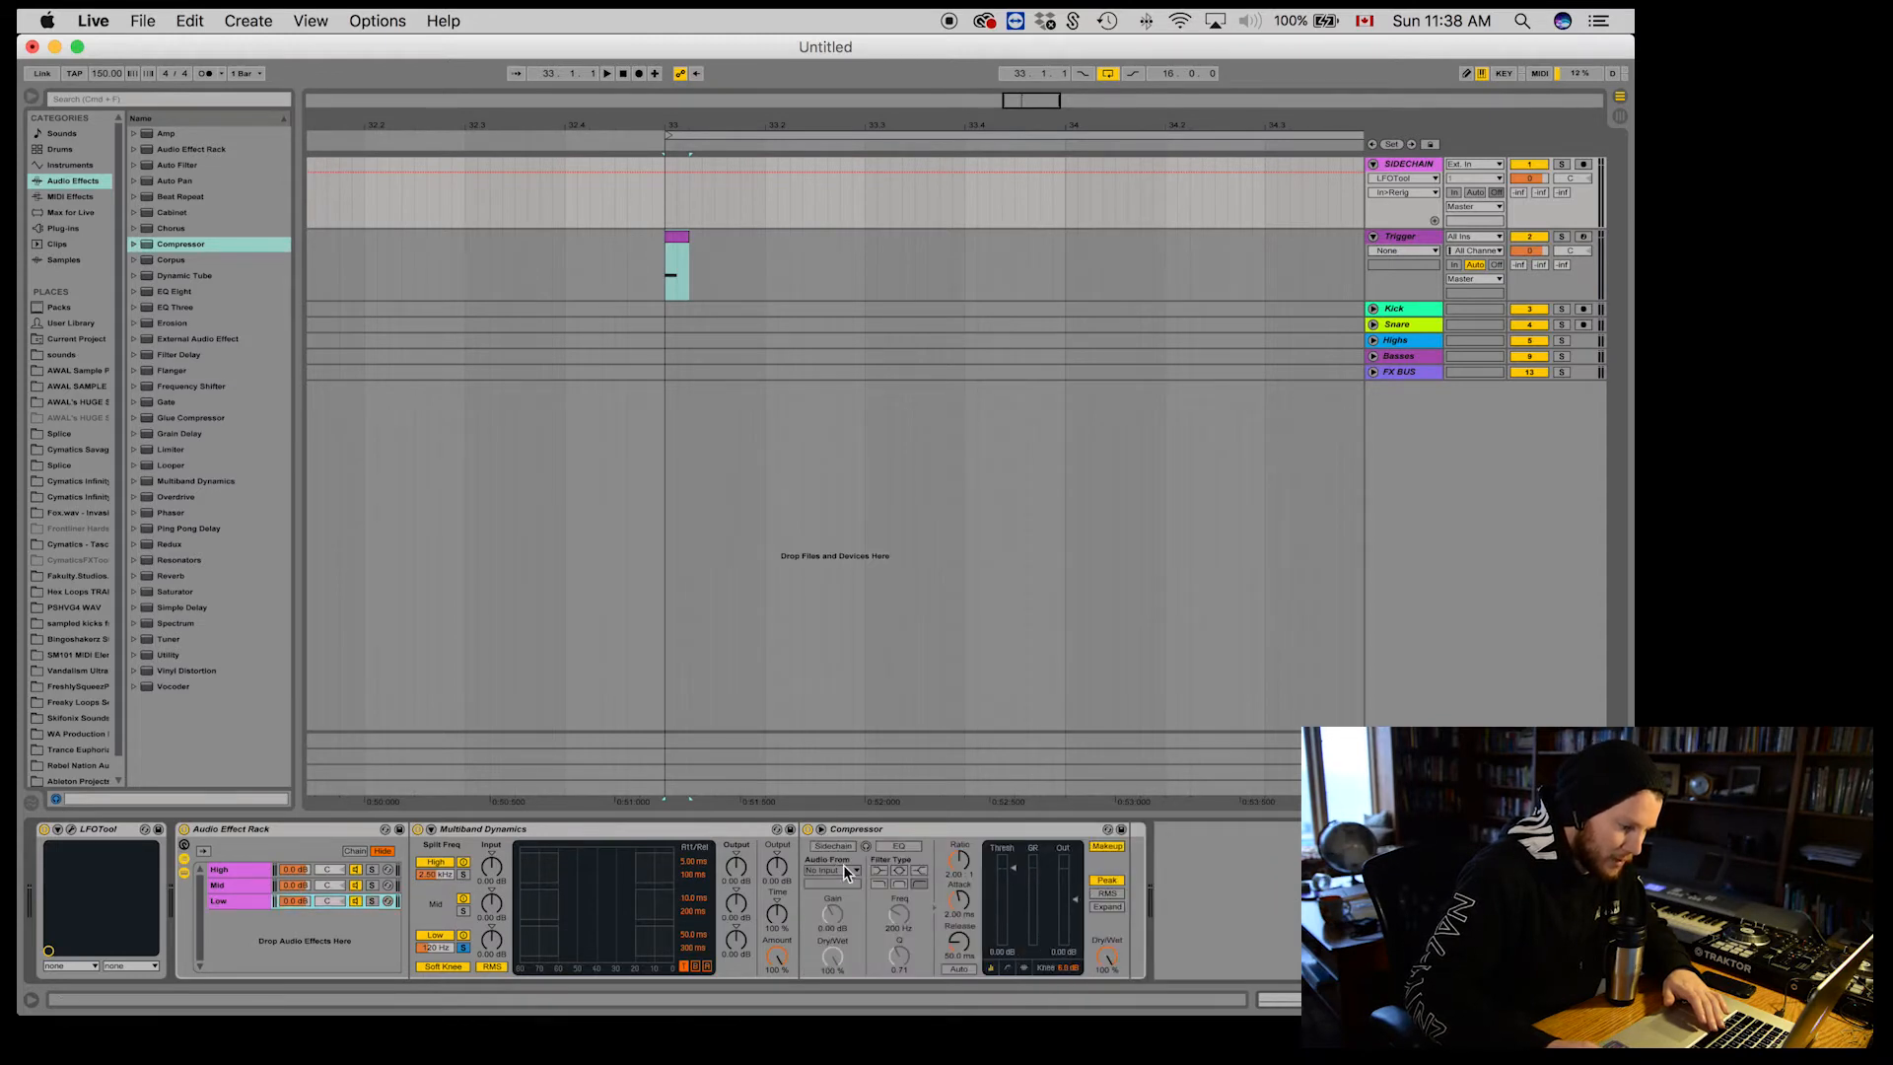
{"action": "left_click", "coordinate": [843, 868]}
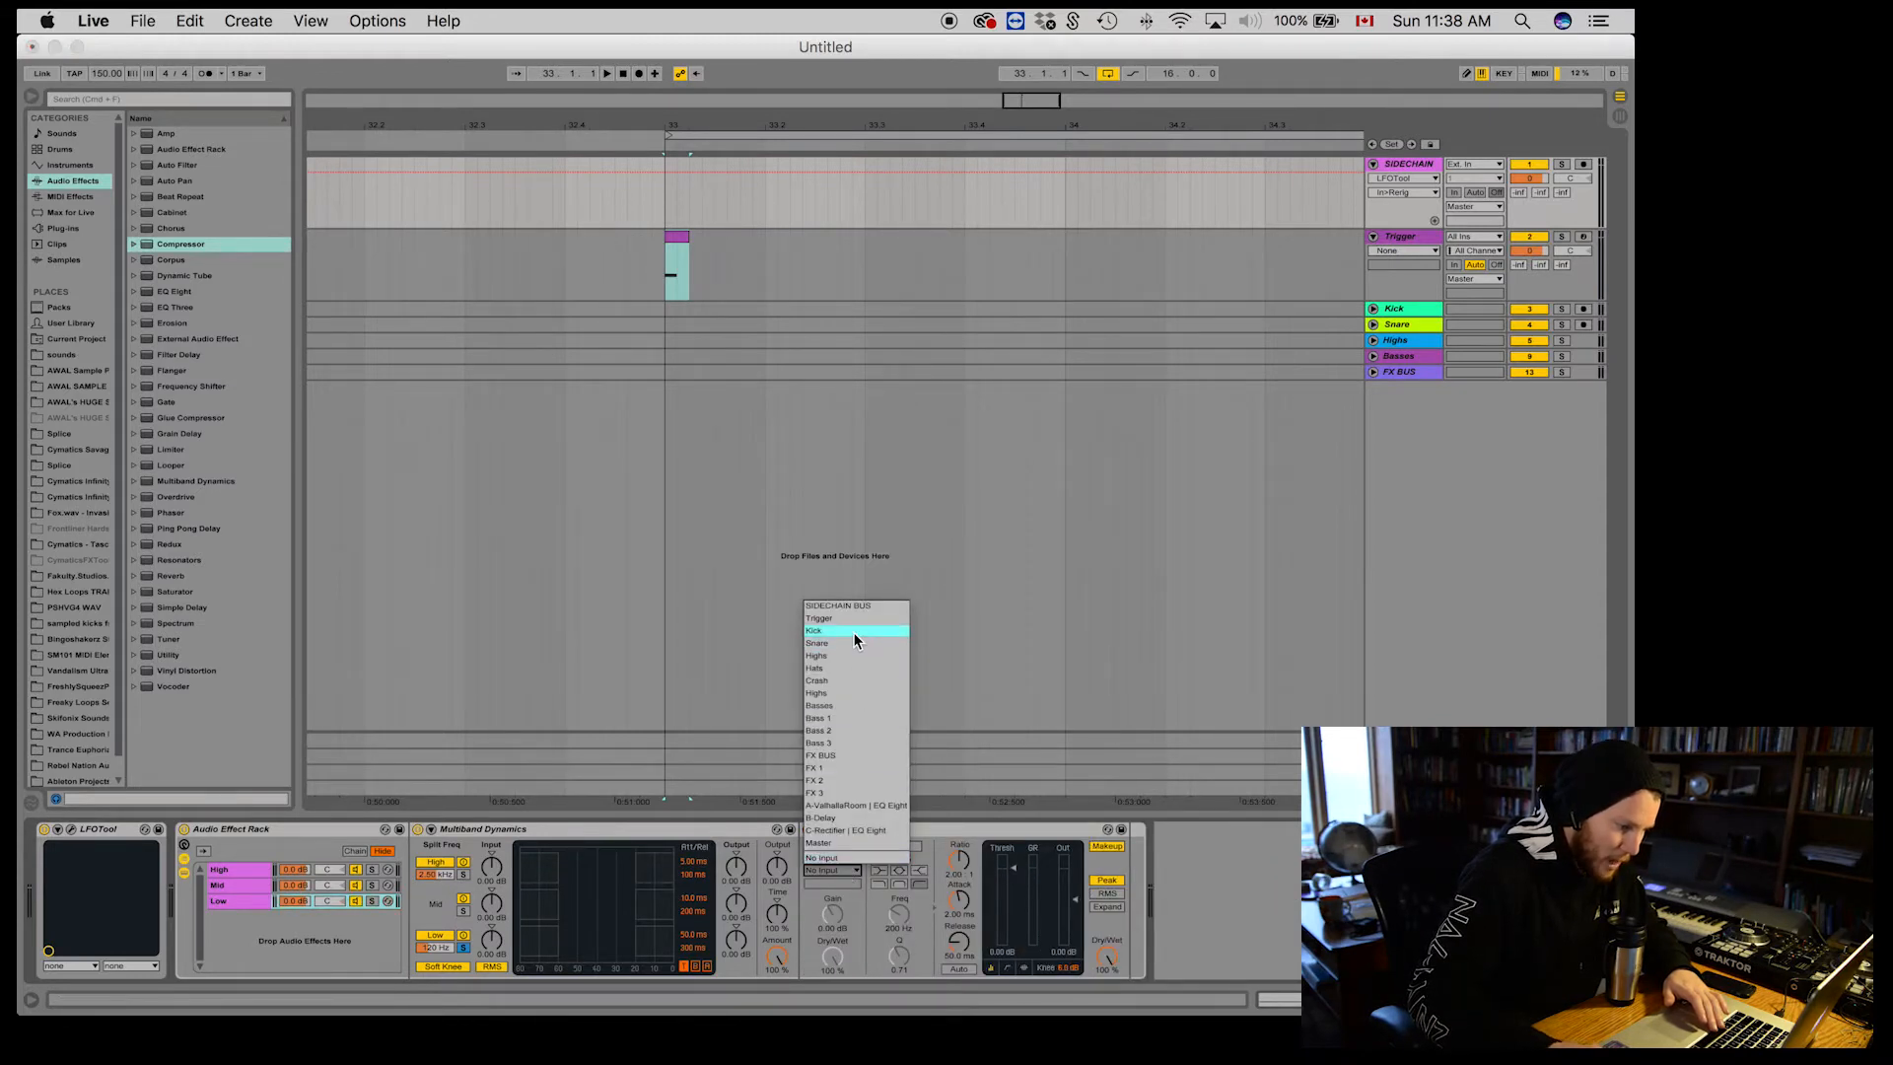
{"action": "left_click", "coordinate": [855, 630]}
{"action": "left_click", "coordinate": [834, 845]}
Step: Lower the Compressor's threshold to about -41 dB, set its ratio to about 2.1:1 and lengthen its release slightly
{"action": "left_click_drag", "start_coordinate": [1027, 872], "coordinate": [1027, 930]}
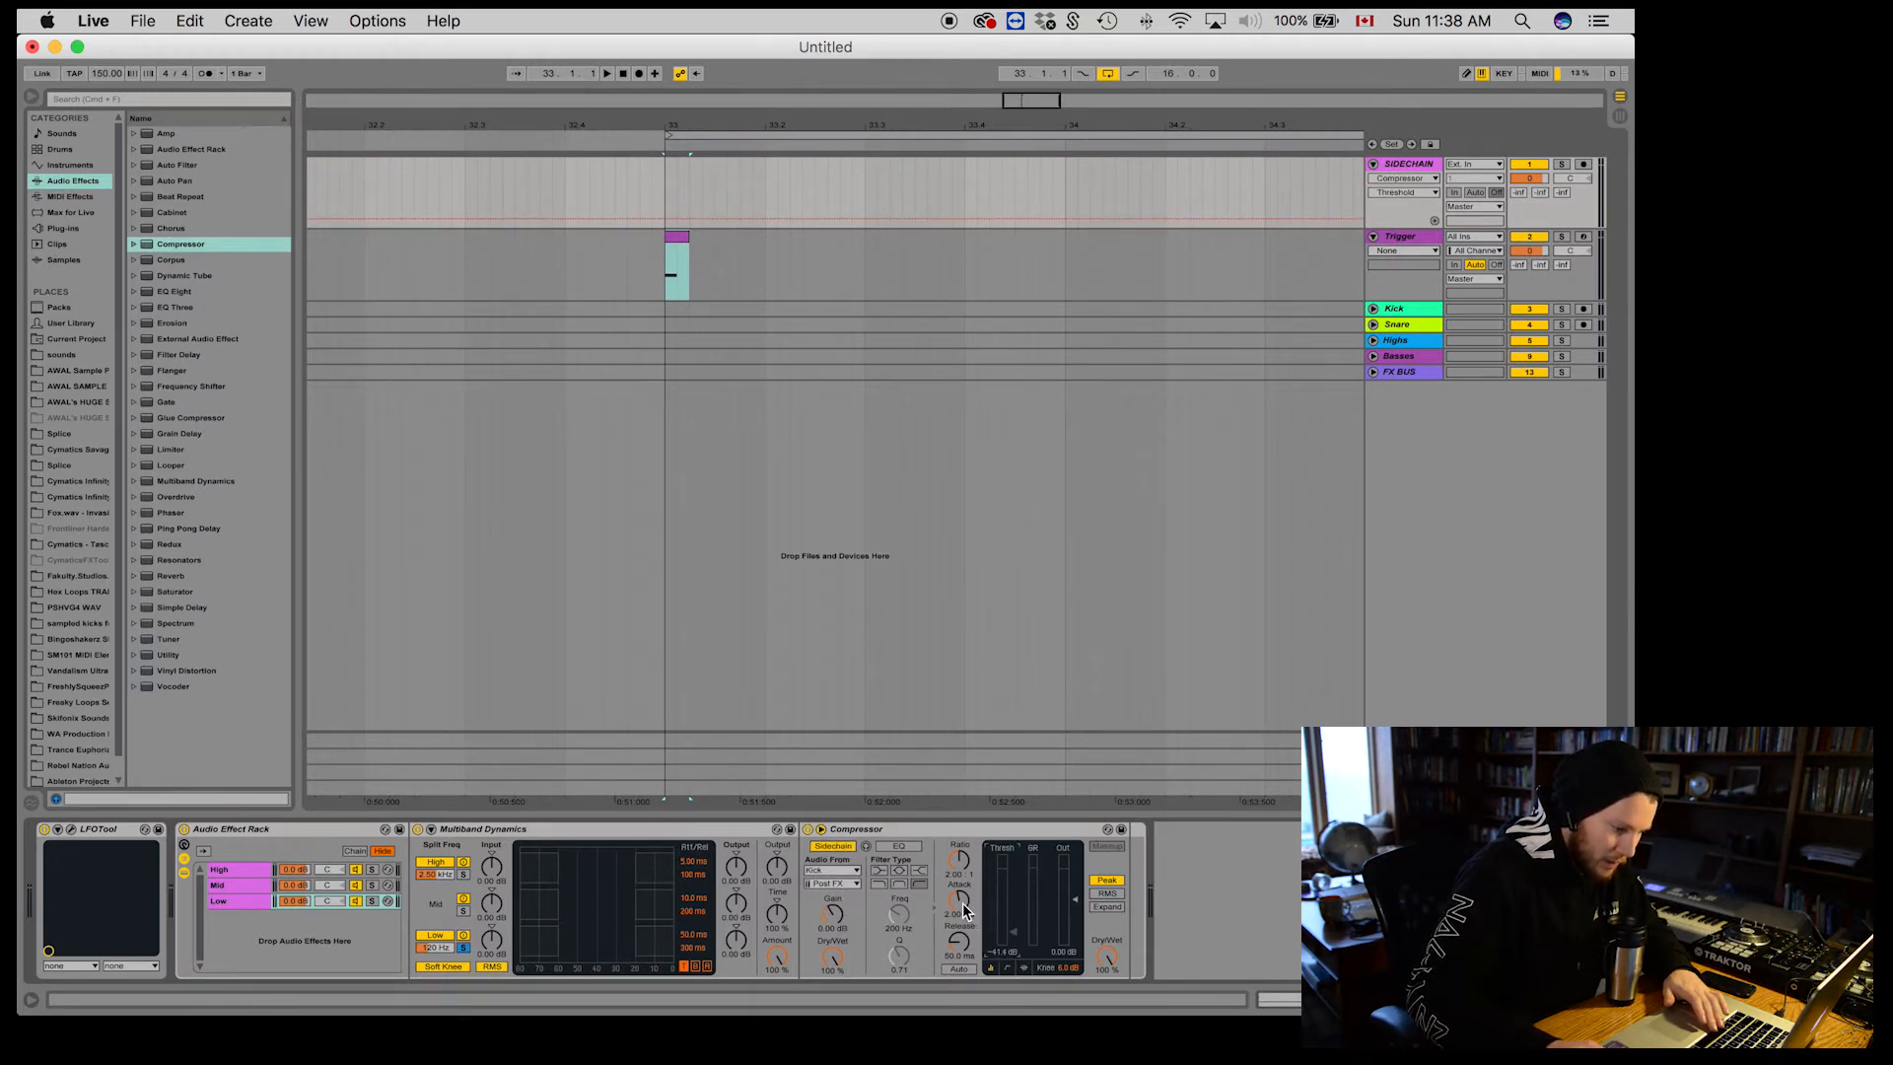
{"action": "left_click_drag", "start_coordinate": [966, 872], "coordinate": [966, 870]}
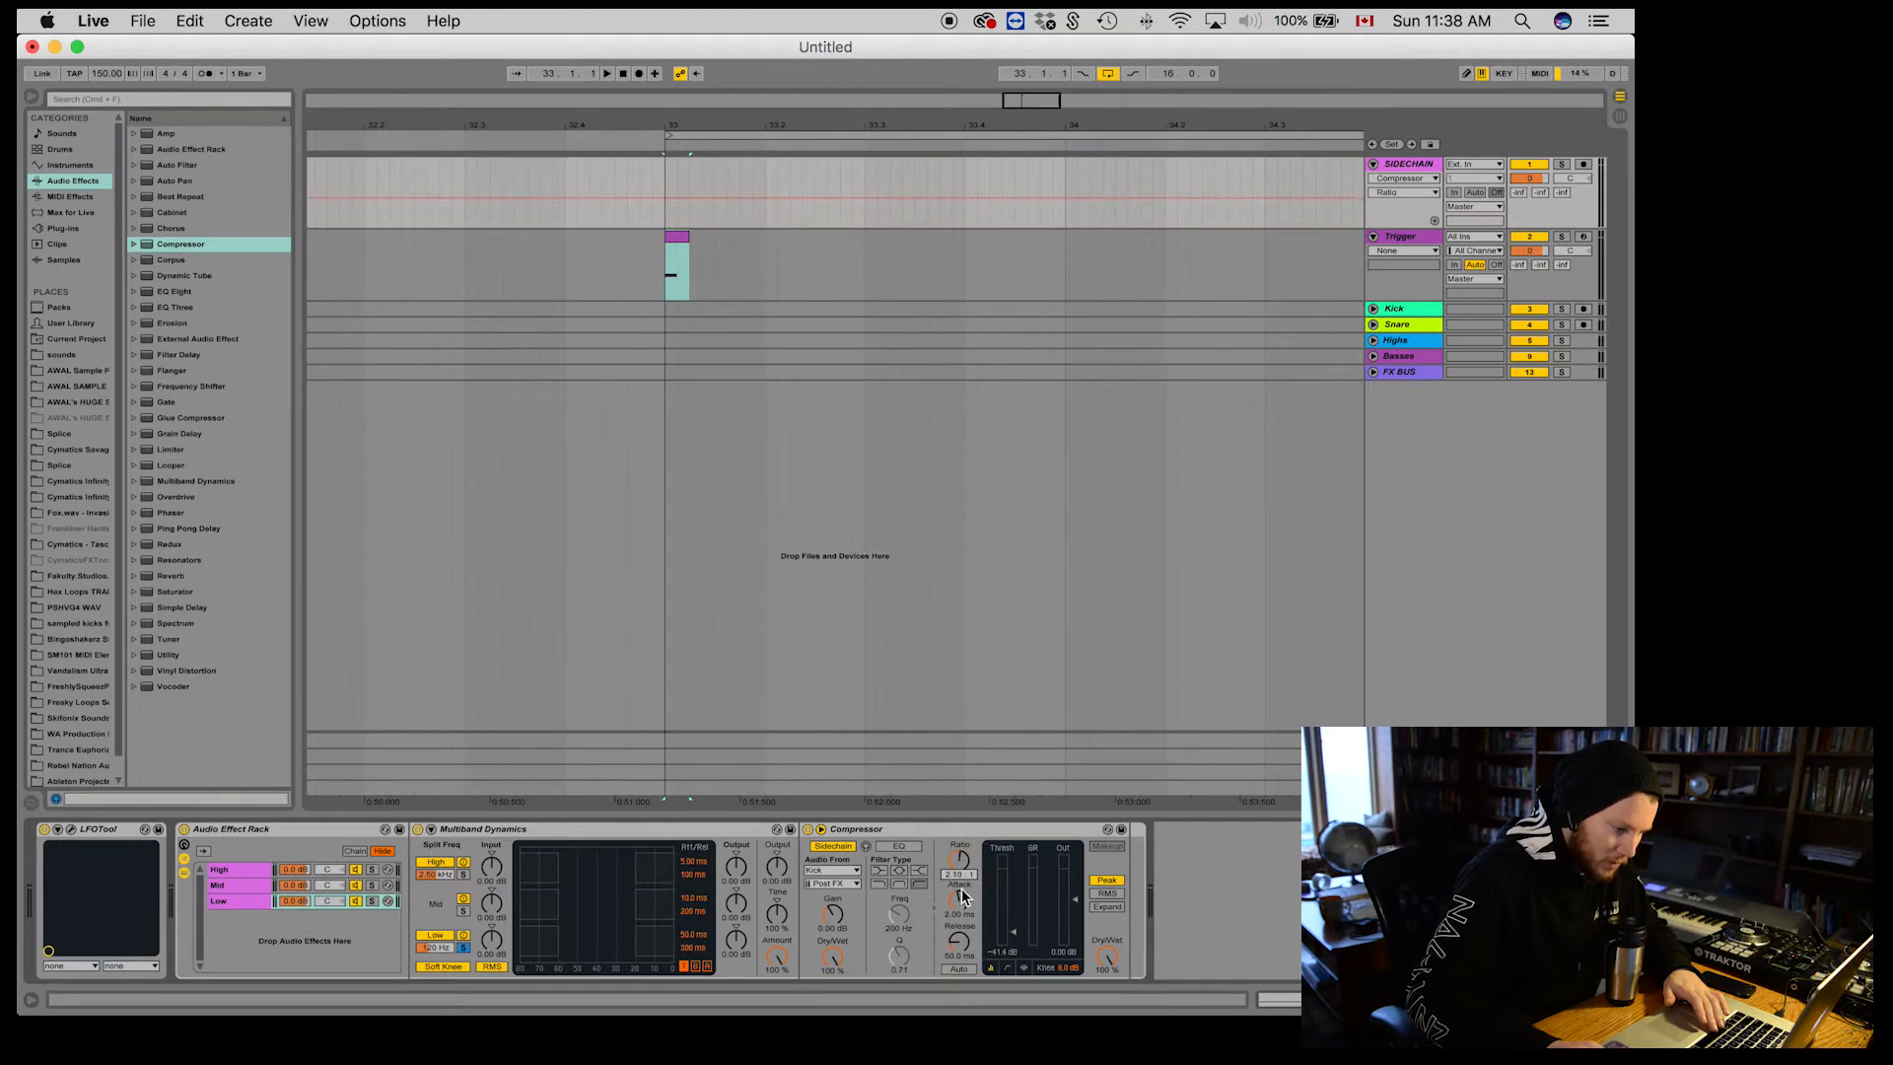
{"action": "left_click_drag", "start_coordinate": [958, 935], "coordinate": [959, 926]}
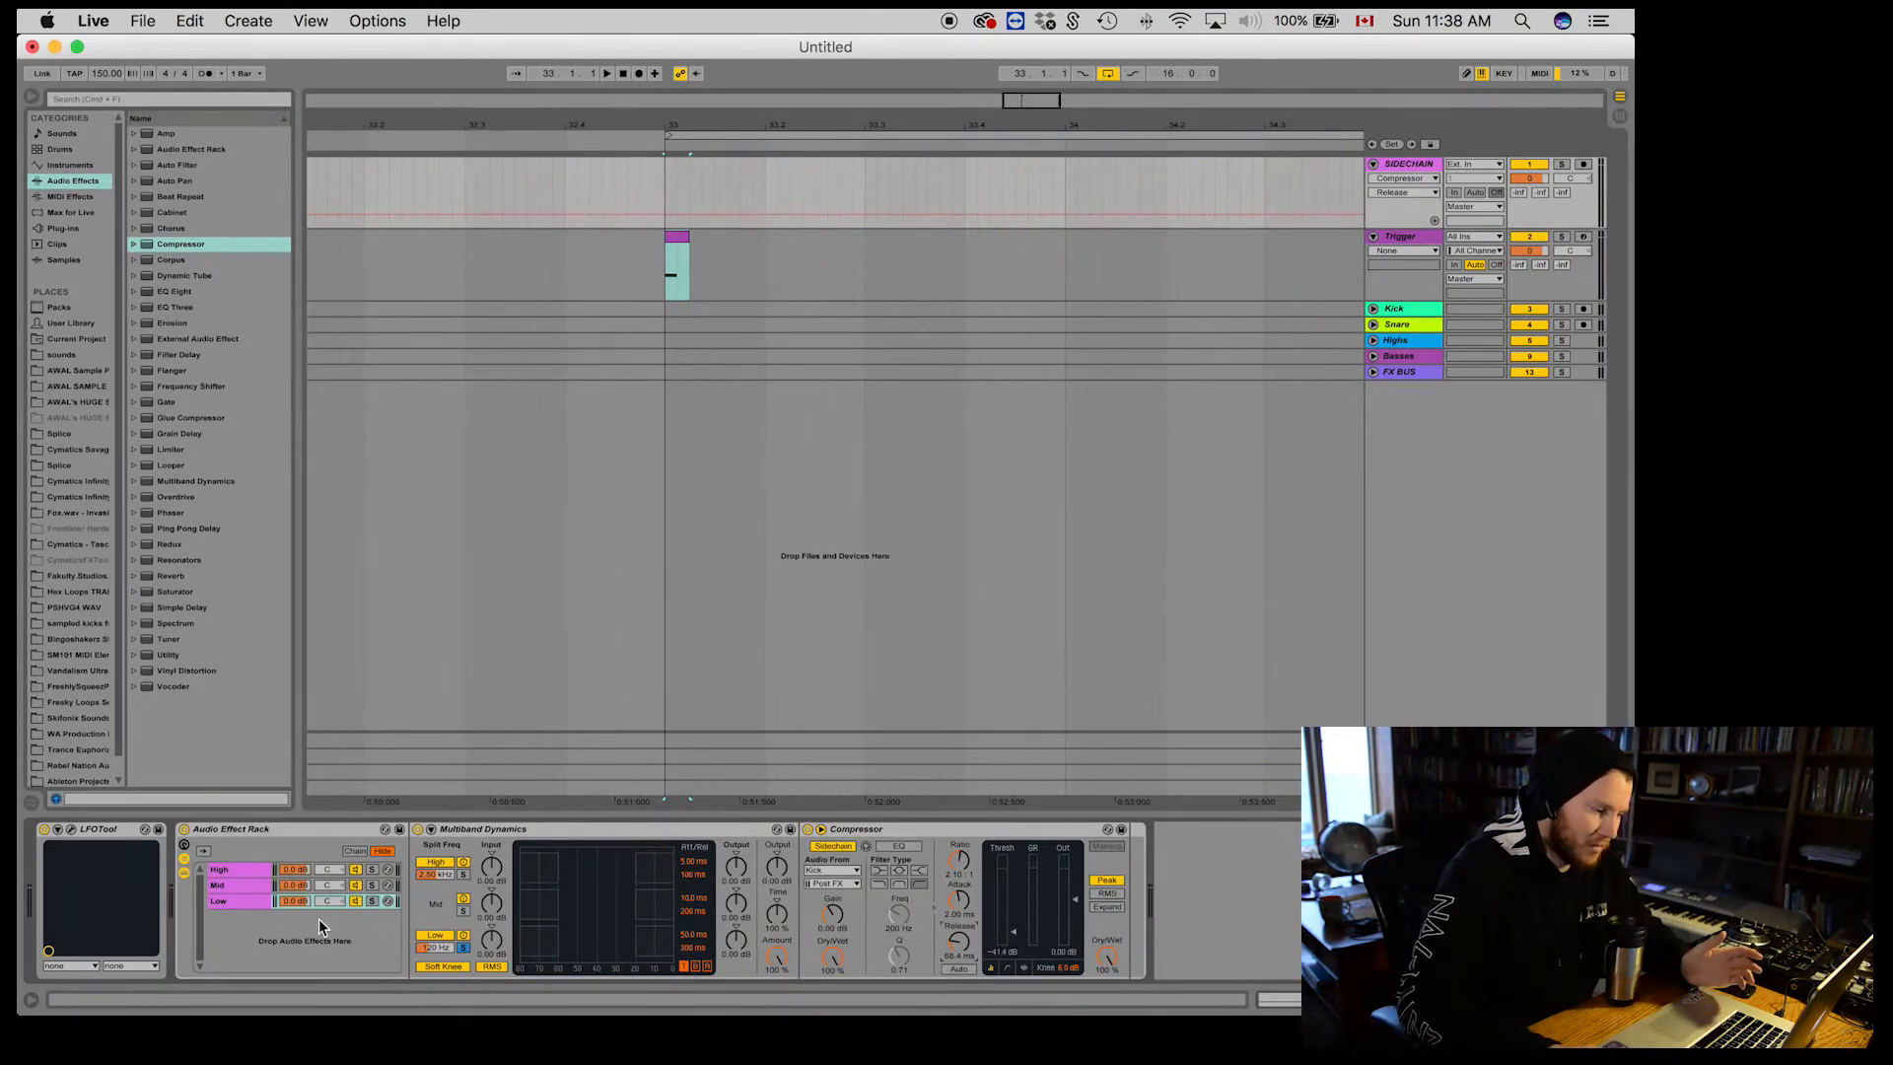
Step: Review the LFOTool curve on the SIDECHAIN BUS track and close the plug-in window
{"action": "left_click", "coordinate": [245, 900]}
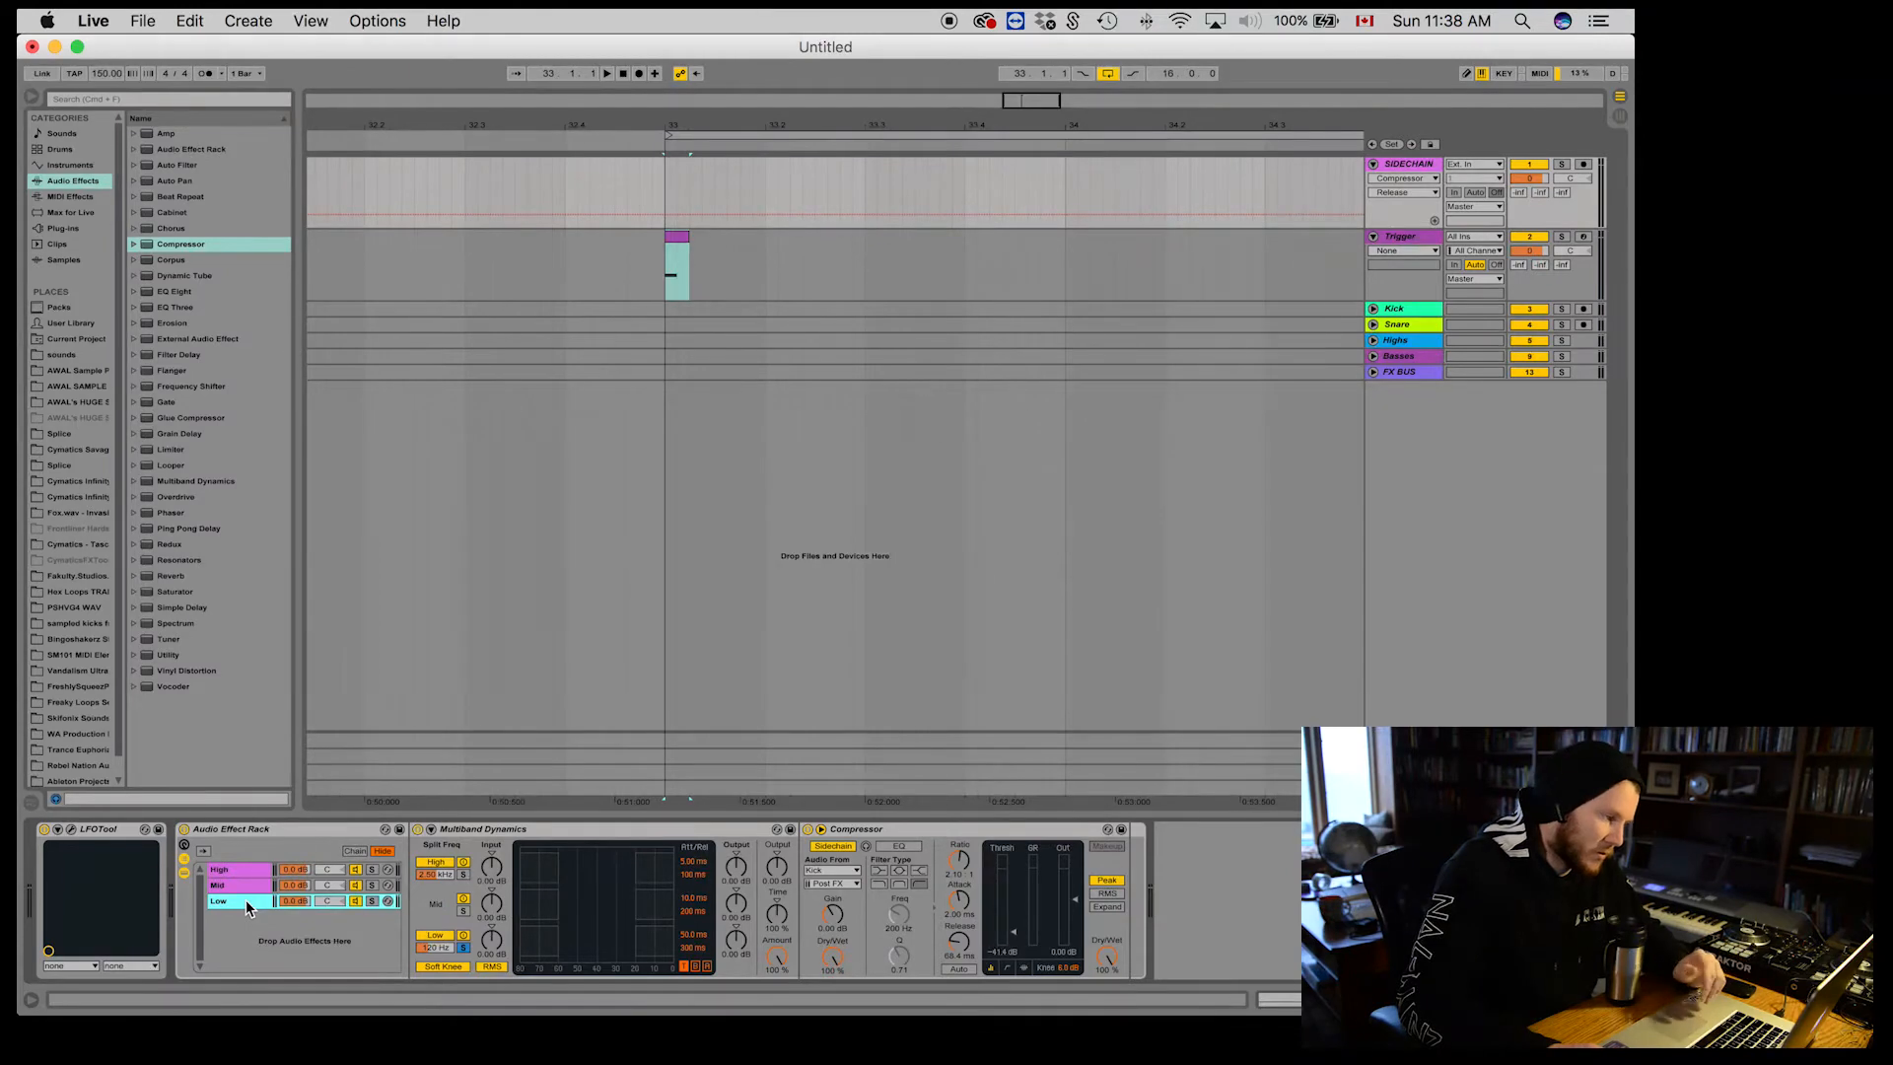
{"action": "left_click", "coordinate": [71, 830]}
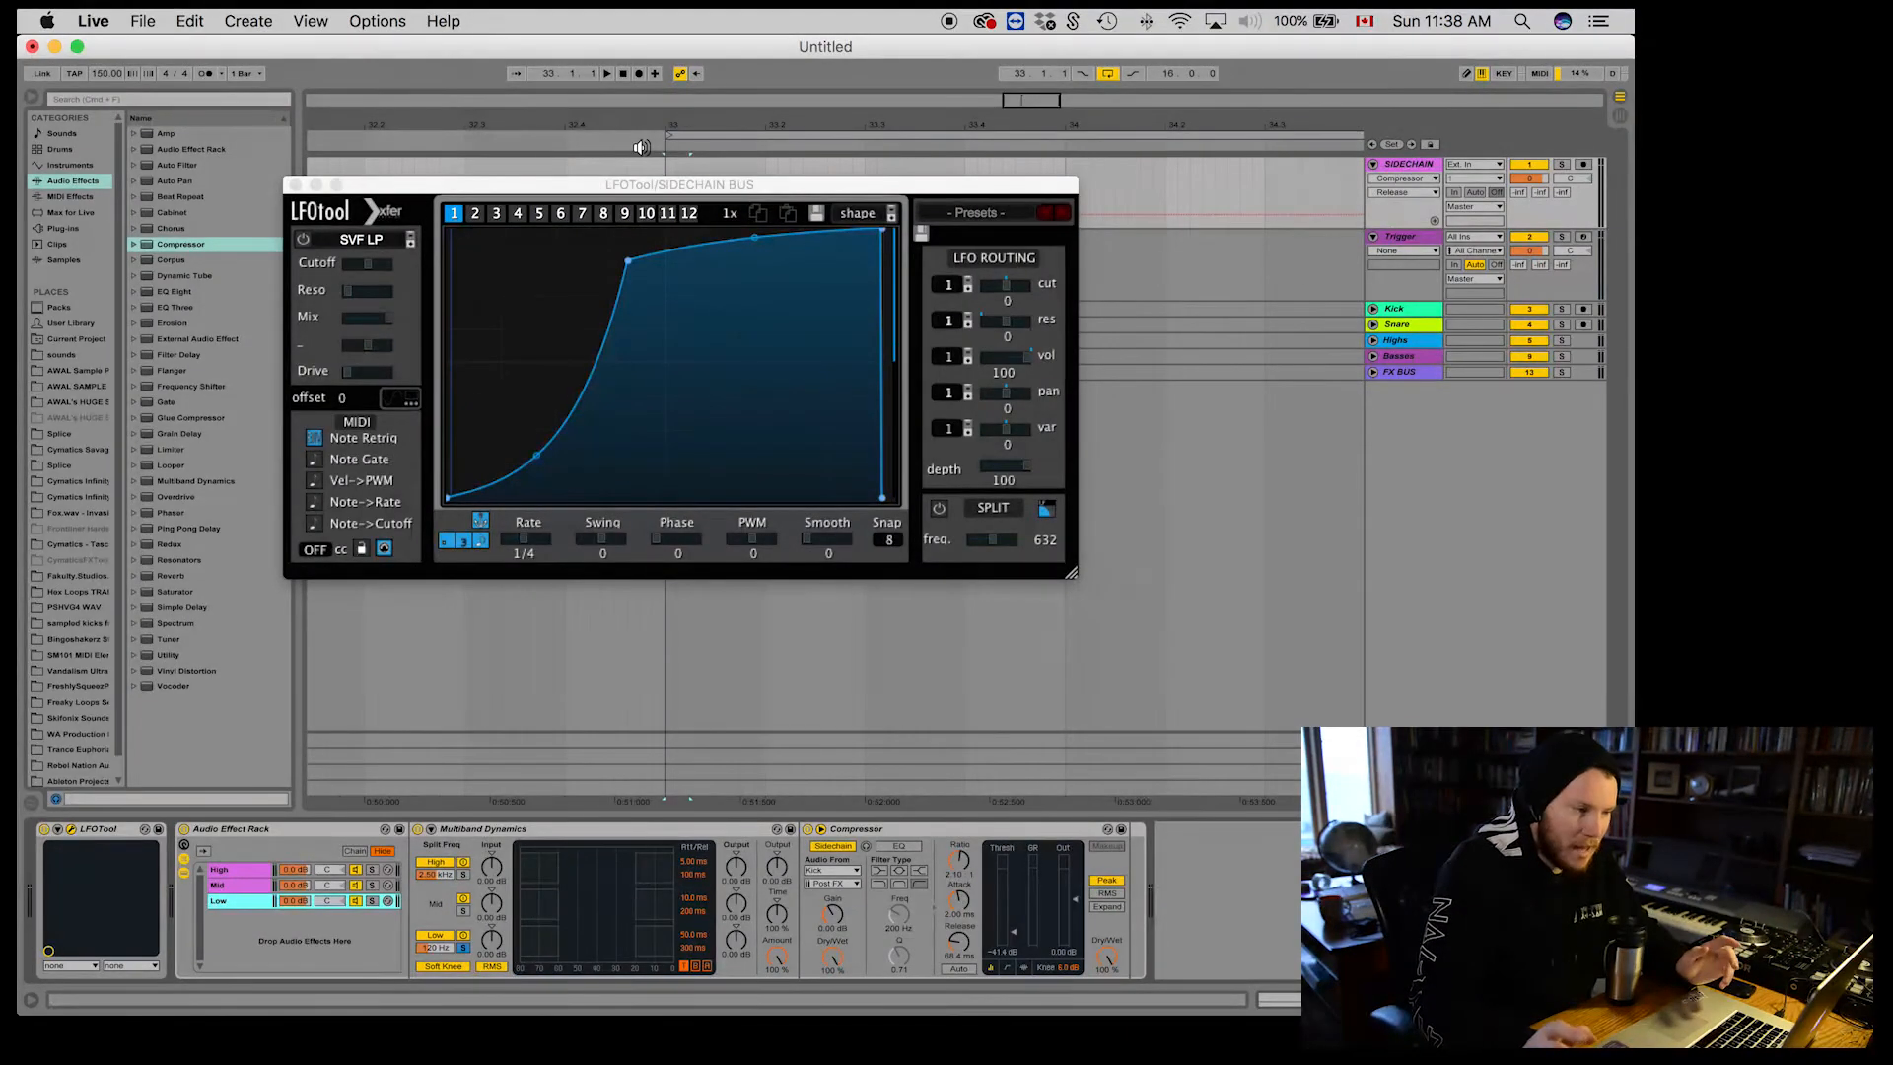
{"action": "left_click", "coordinate": [296, 186]}
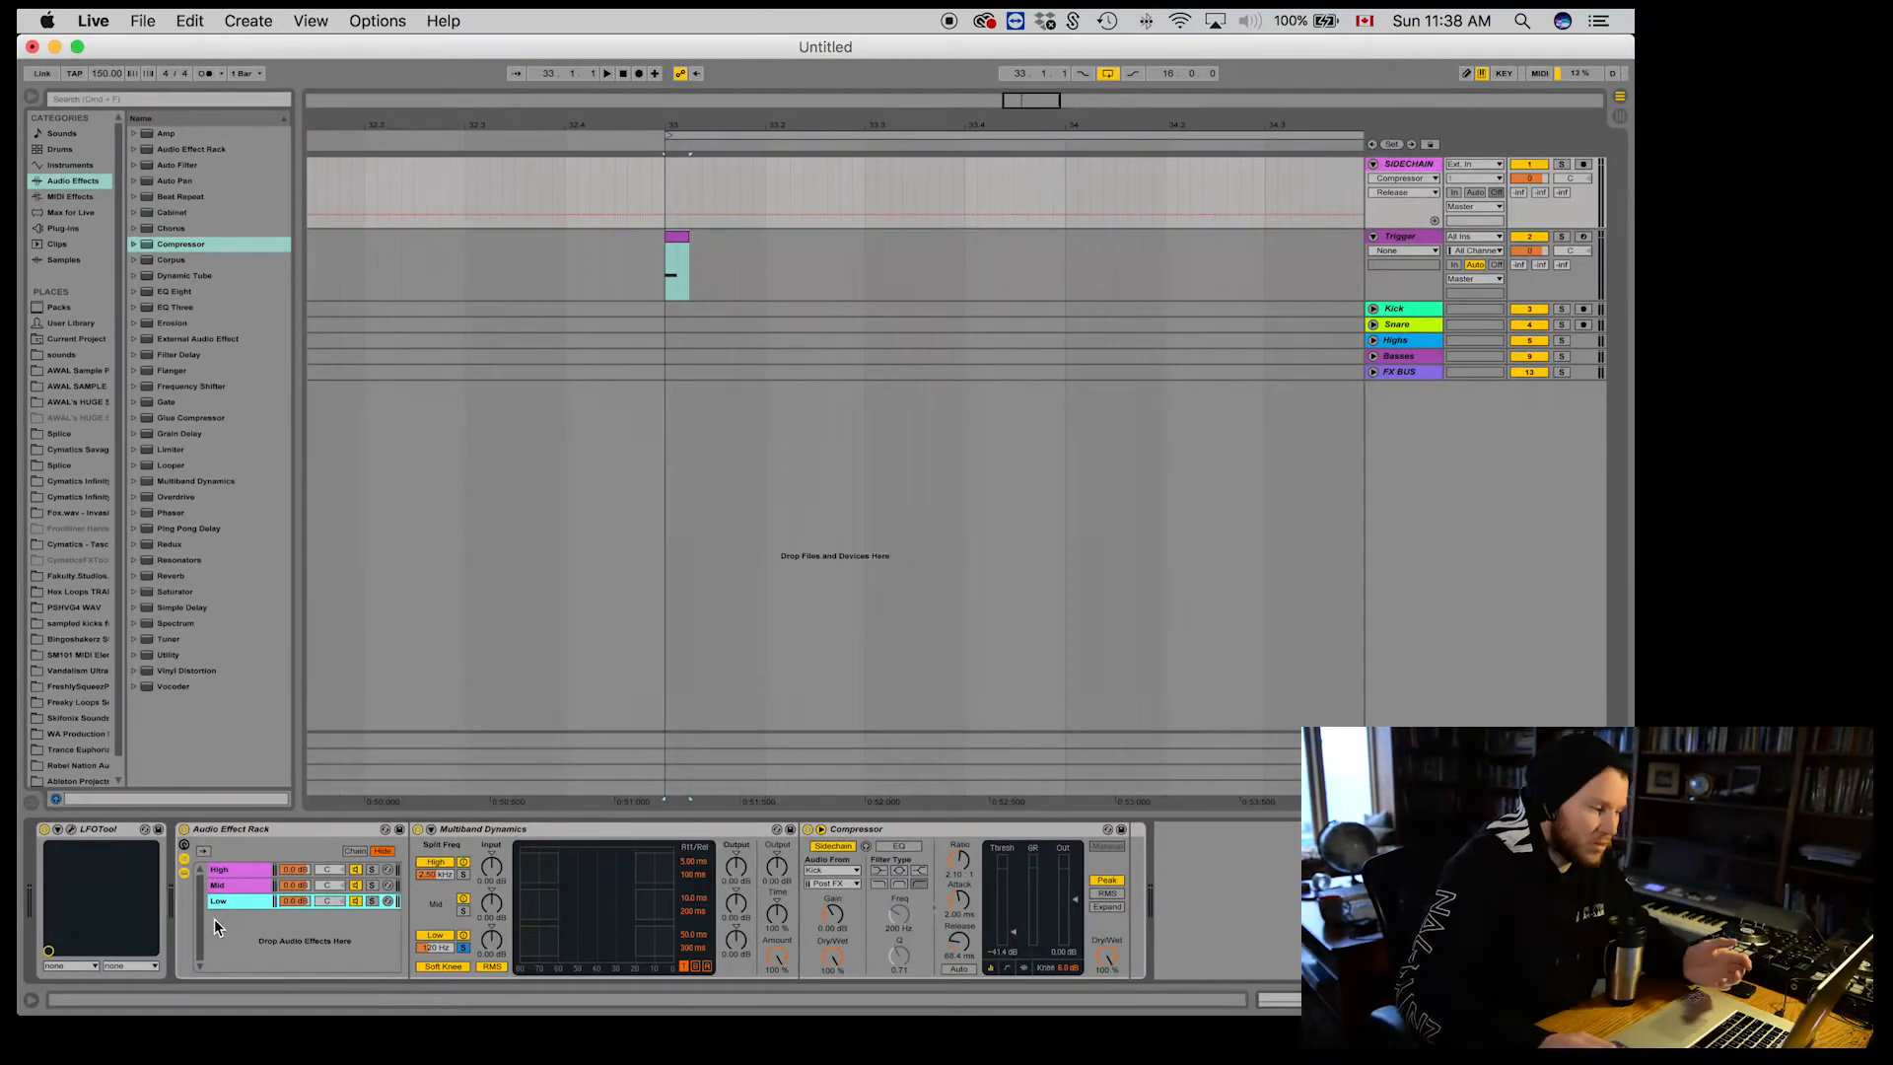
Step: Unfold the Kick track and show its device chain
{"action": "left_click", "coordinate": [1411, 172]}
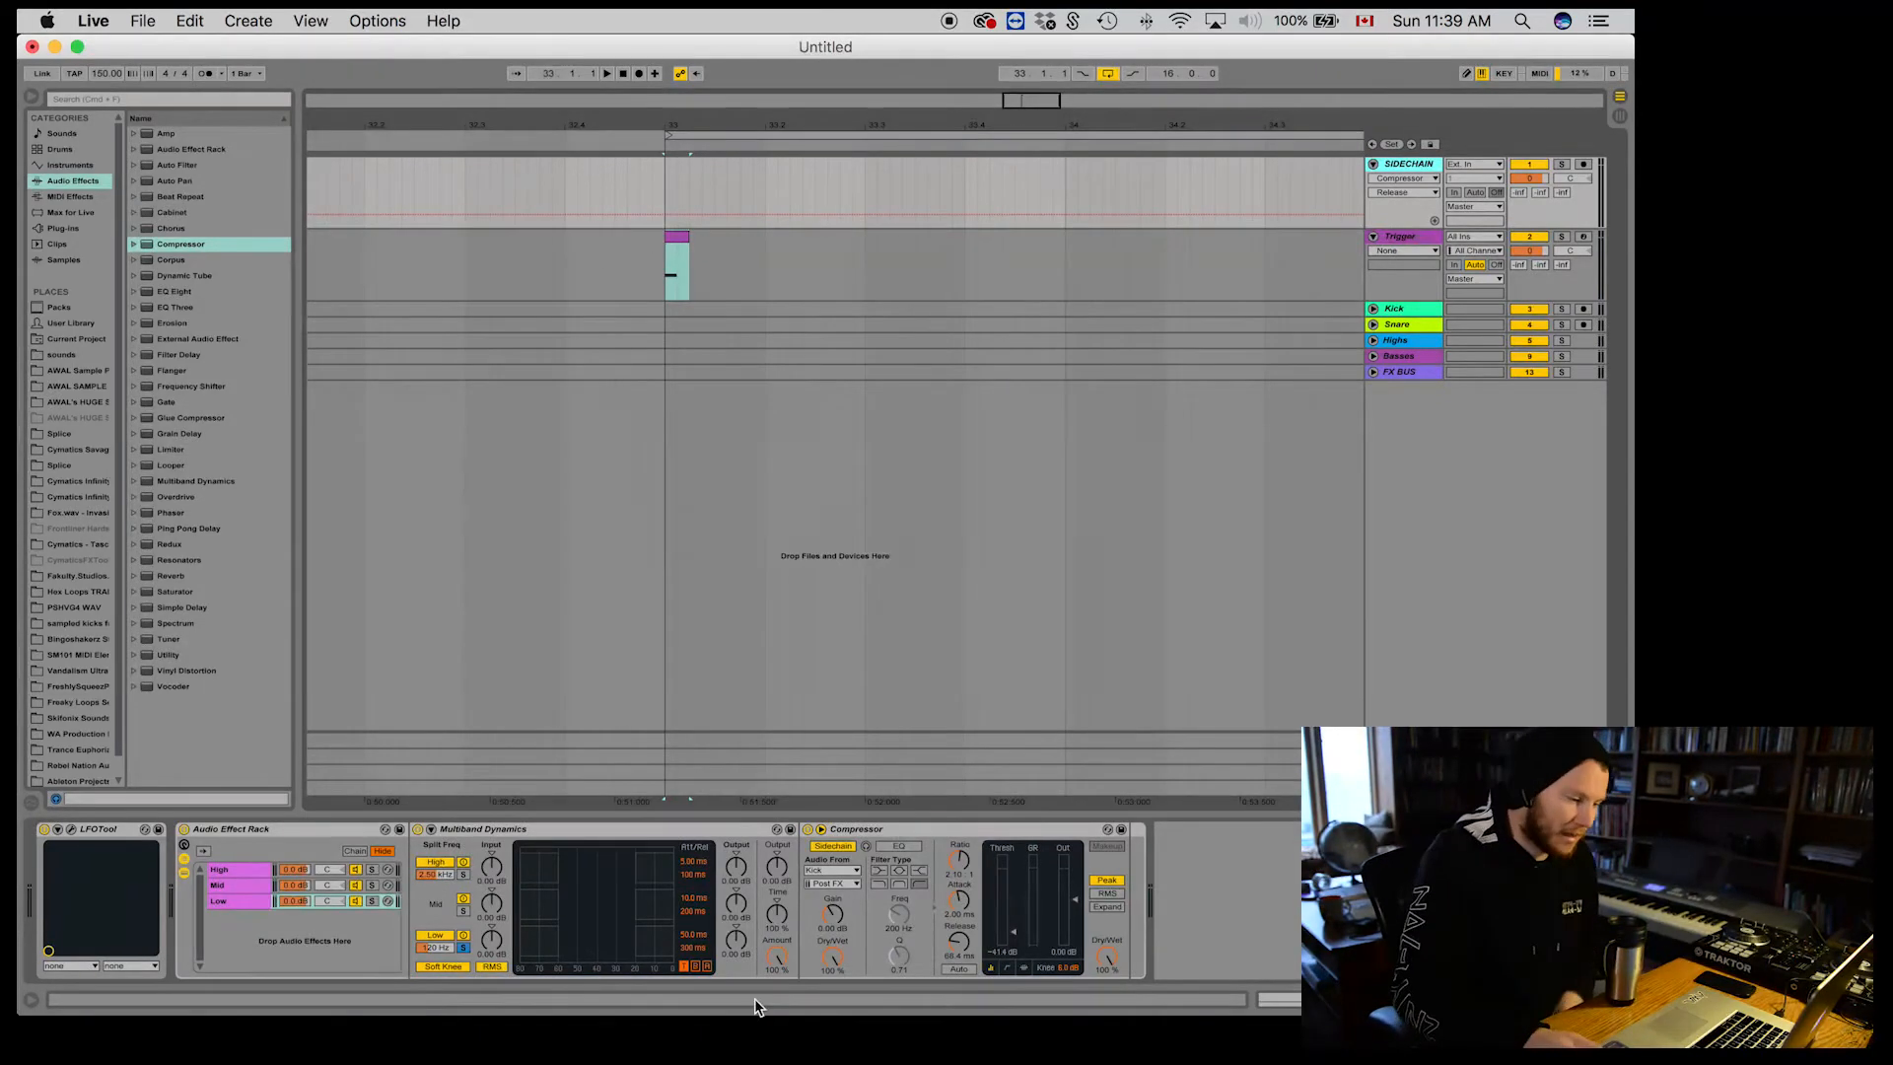
{"action": "left_click", "coordinate": [1382, 309]}
{"action": "left_click", "coordinate": [1374, 309]}
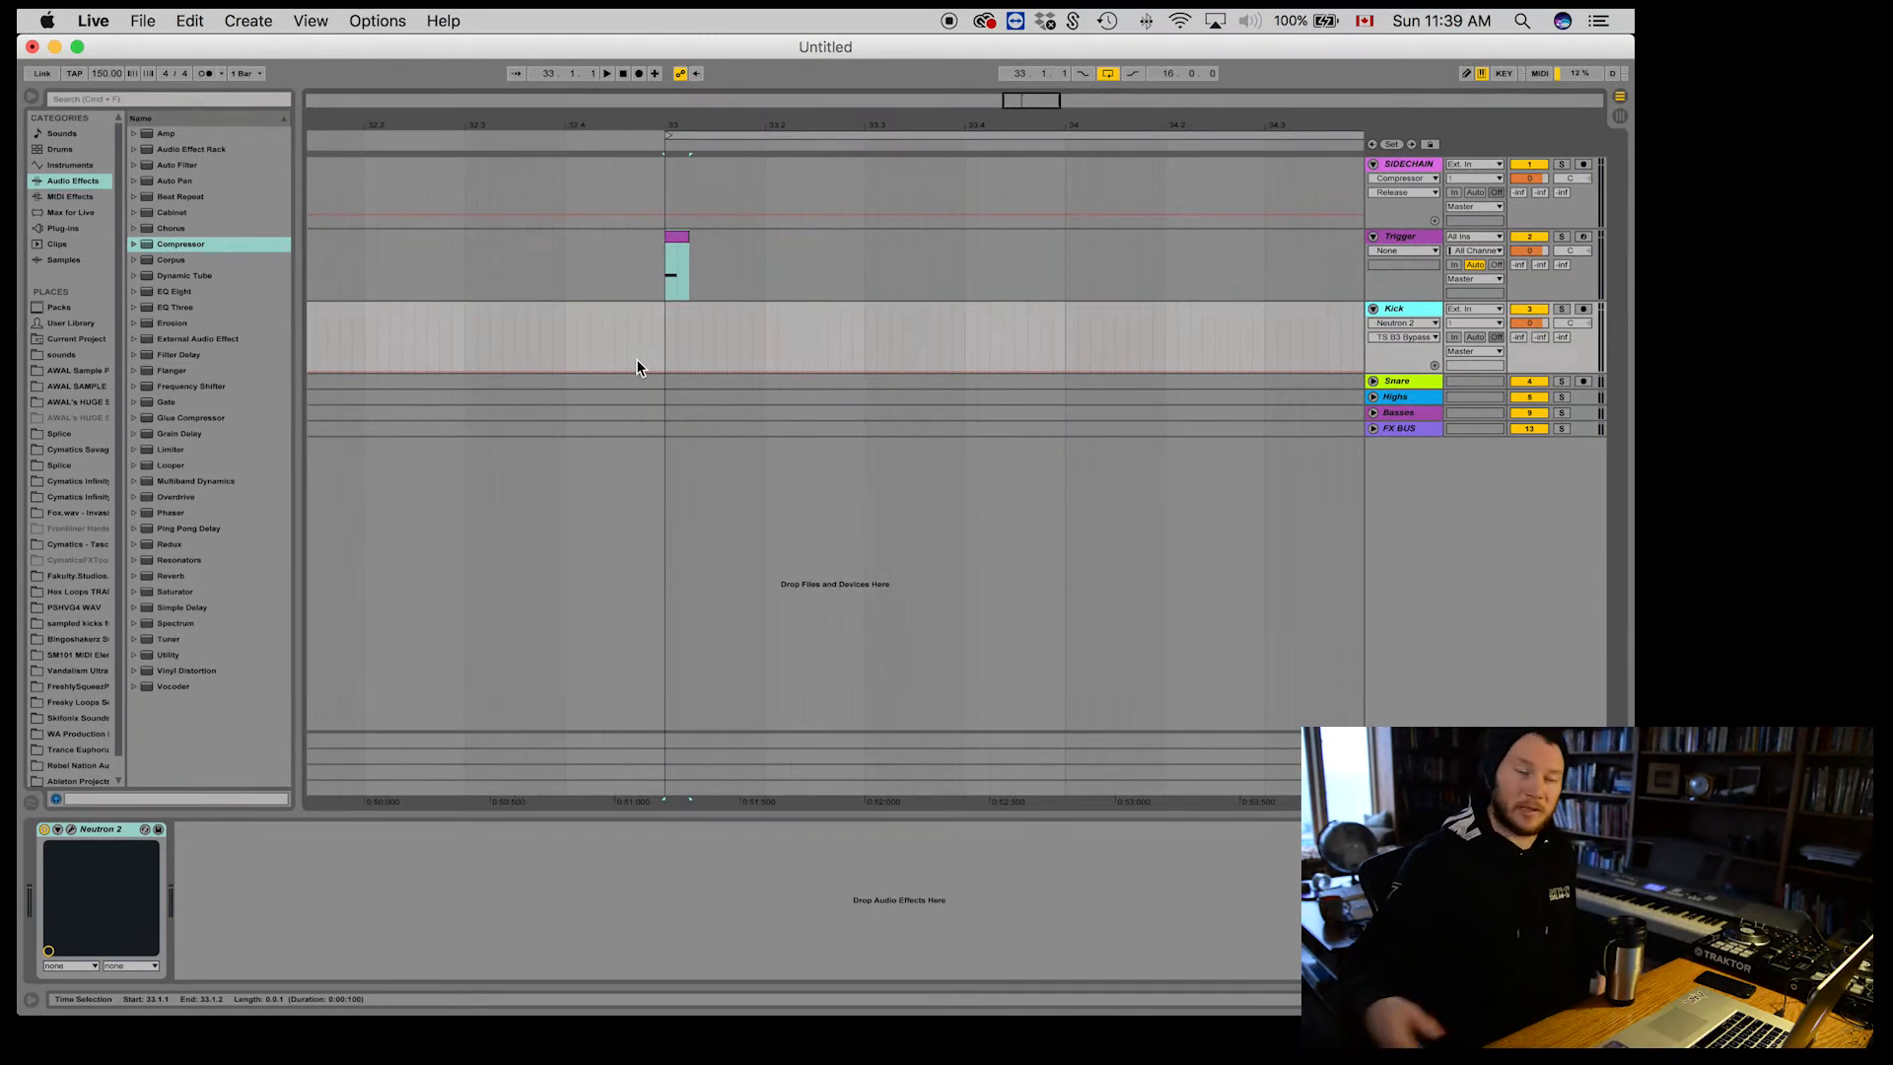
Step: Insert an audio track below the SIDECHAIN BUS track and name it Light Chain
{"action": "left_click", "coordinate": [1419, 161]}
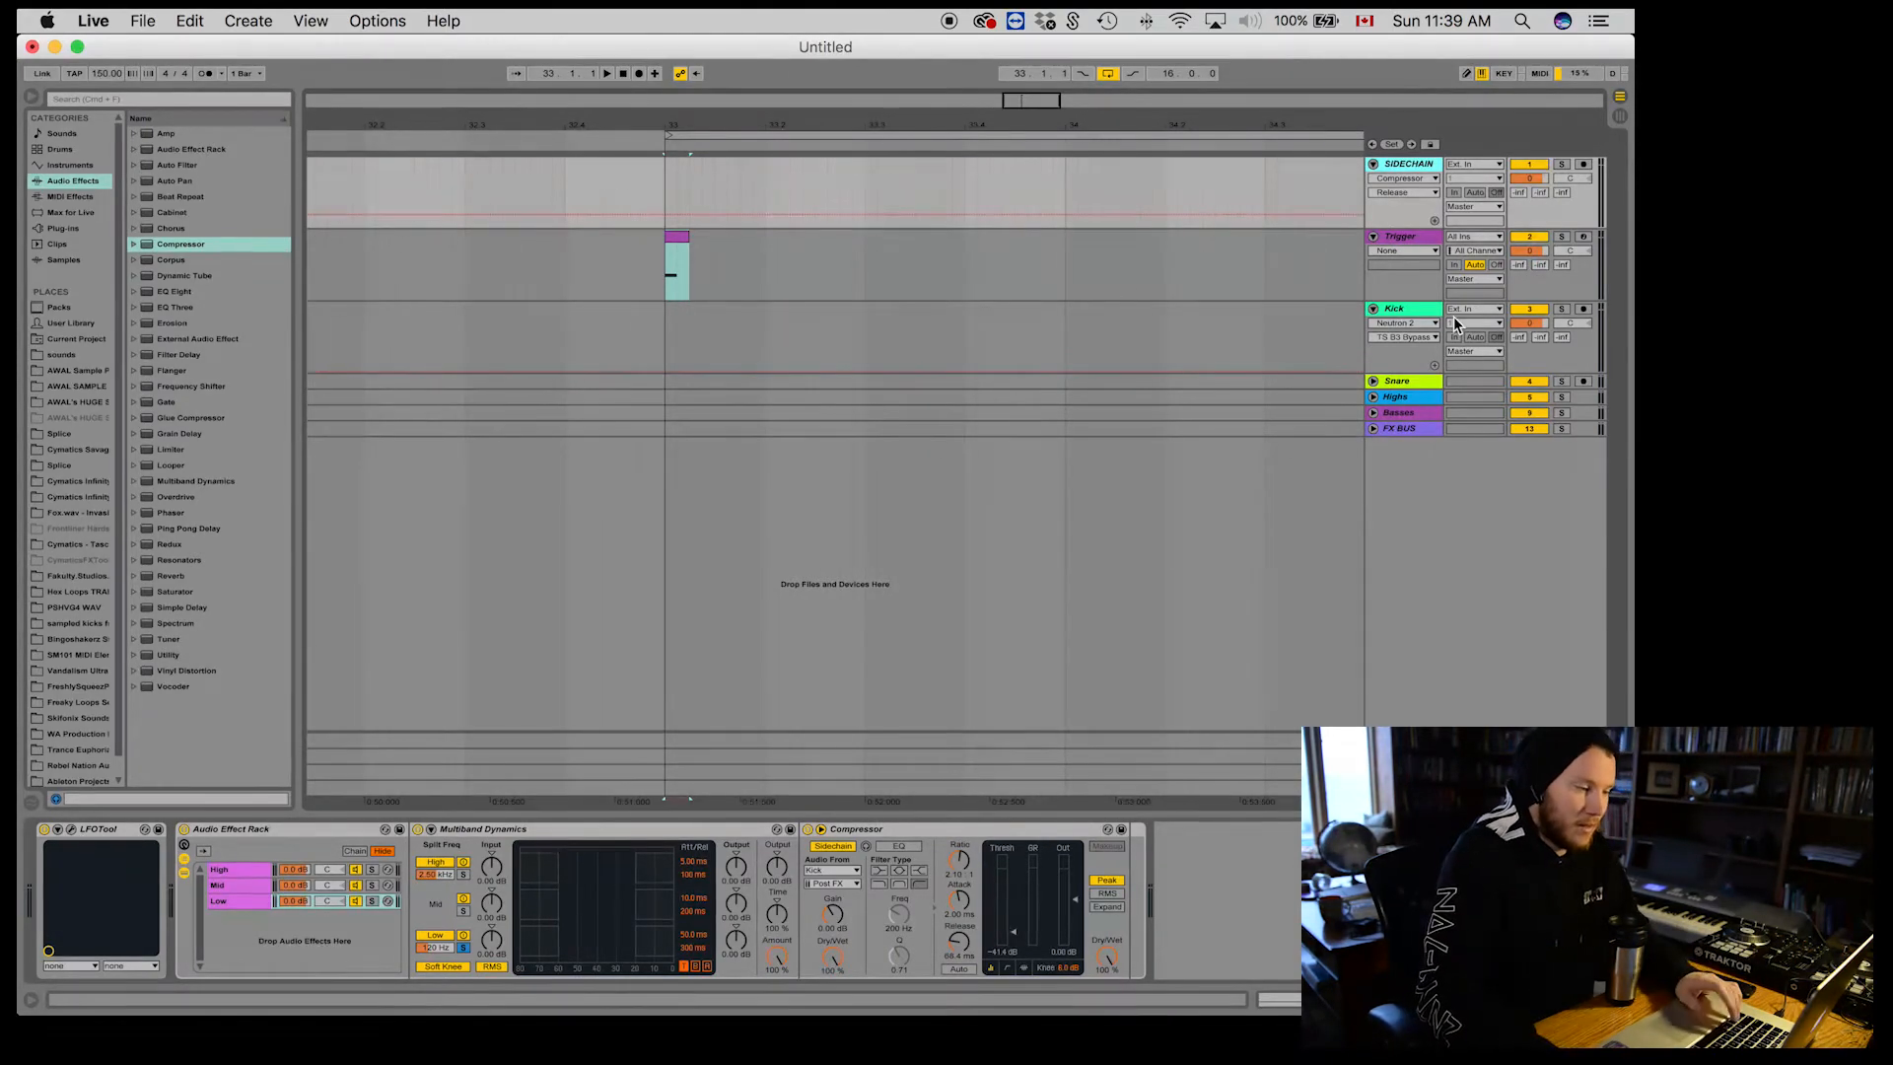
{"action": "right_click", "coordinate": [1408, 167]}
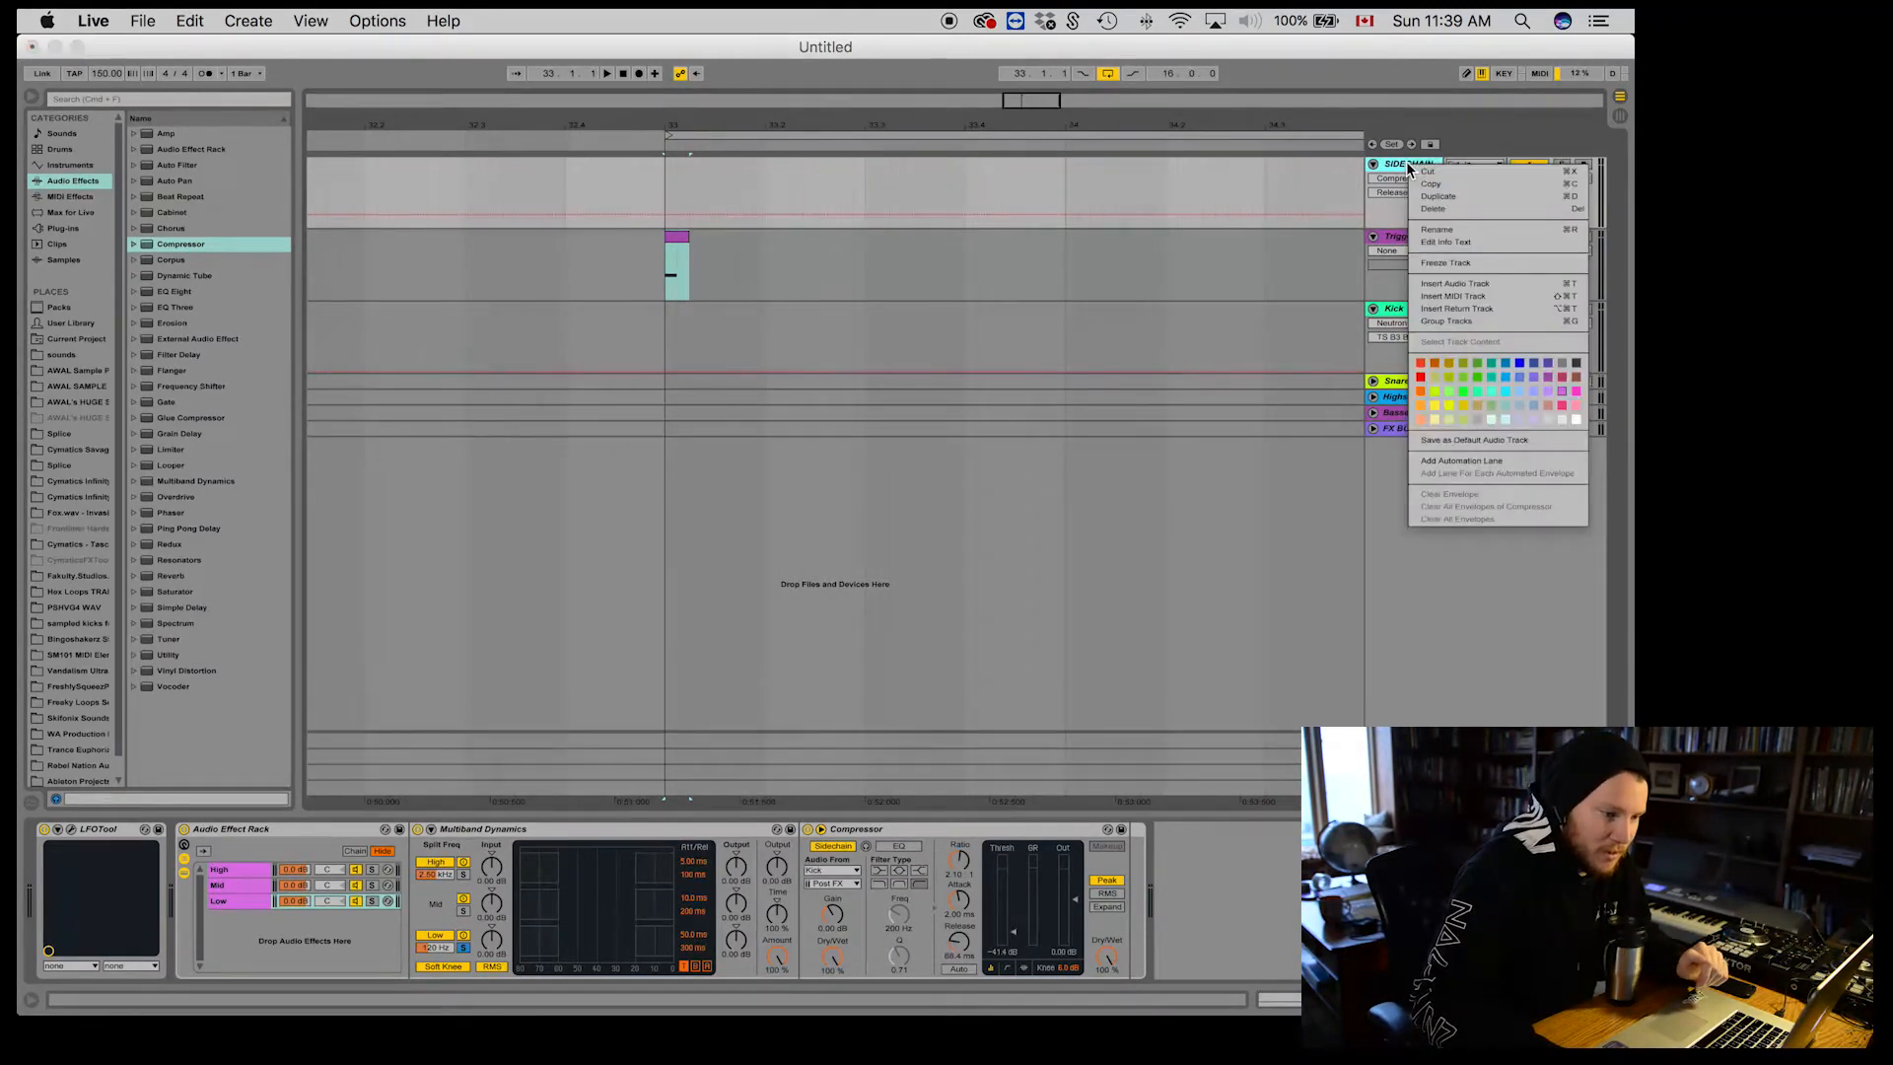
{"action": "left_click", "coordinate": [1463, 283]}
{"action": "key", "text": "super+r"}
{"action": "type", "text": "Light"}
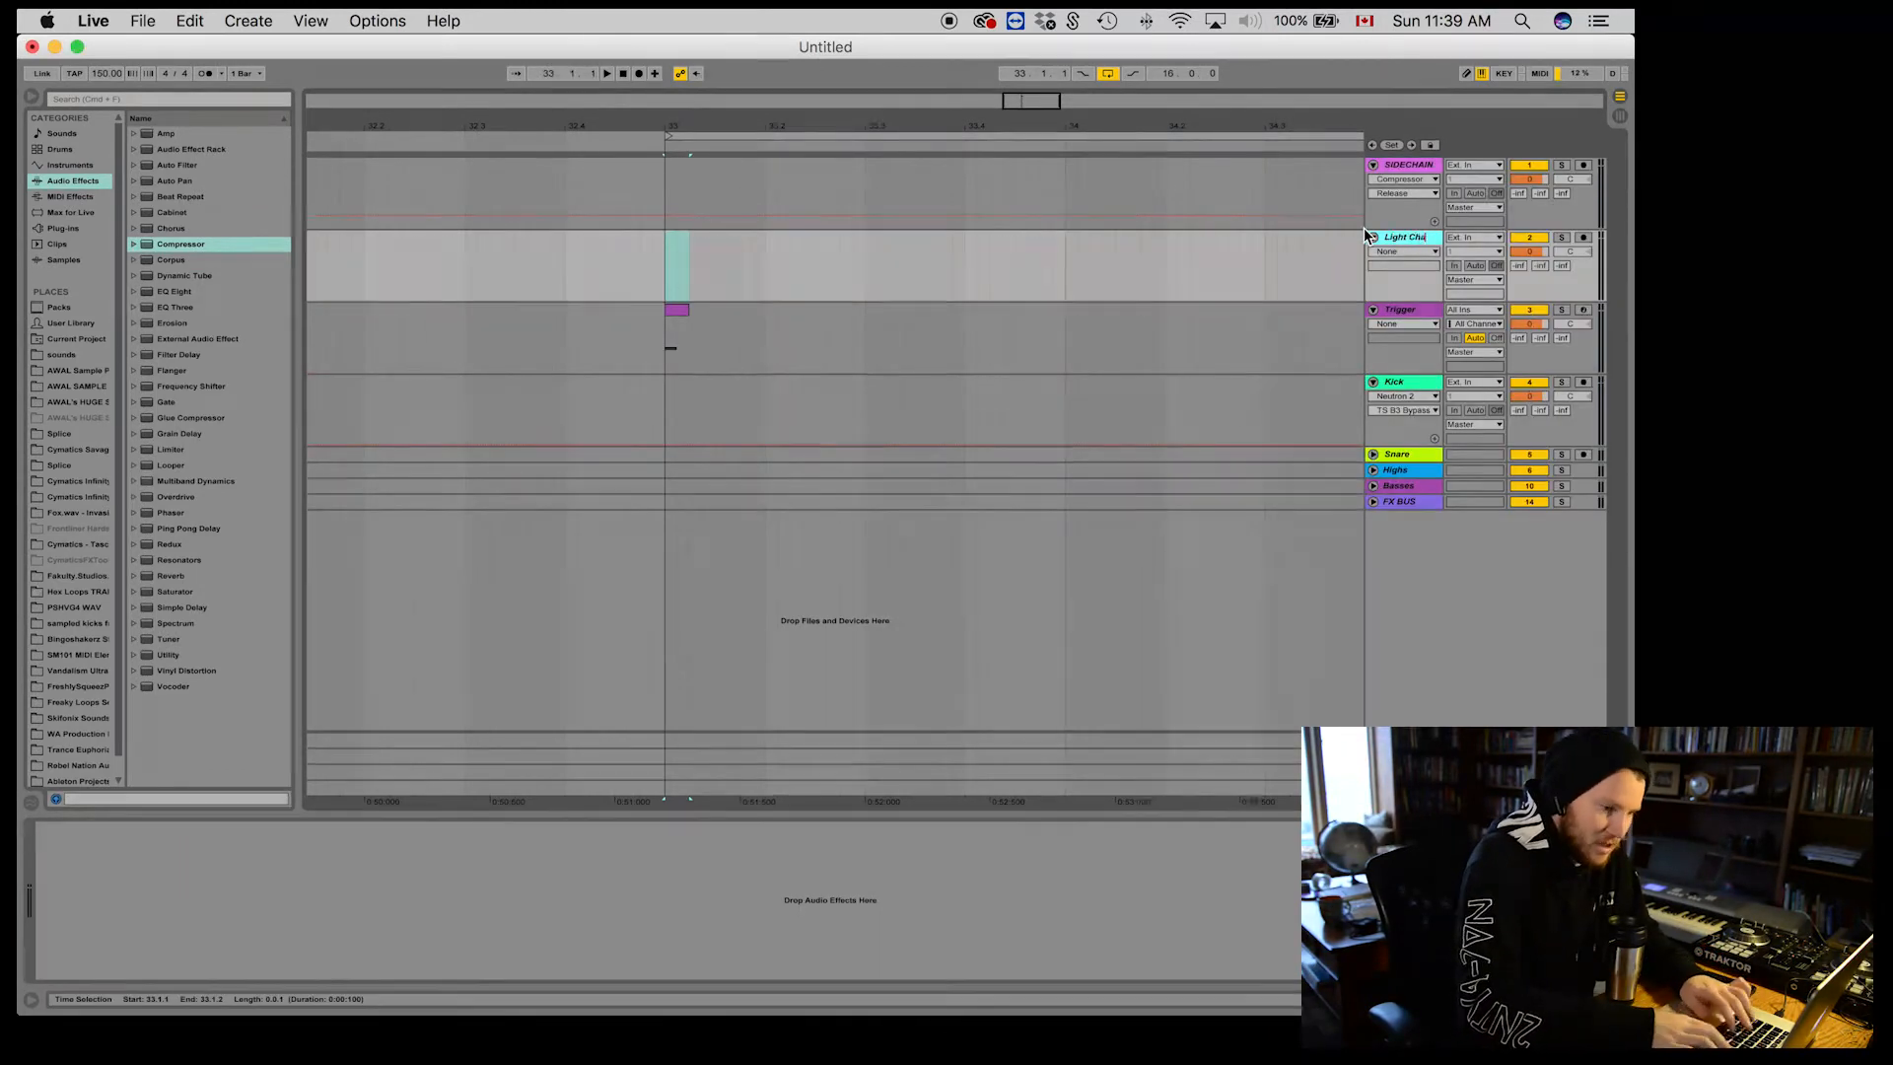
{"action": "type", "text": " Chain"}
{"action": "left_click", "coordinate": [991, 293]}
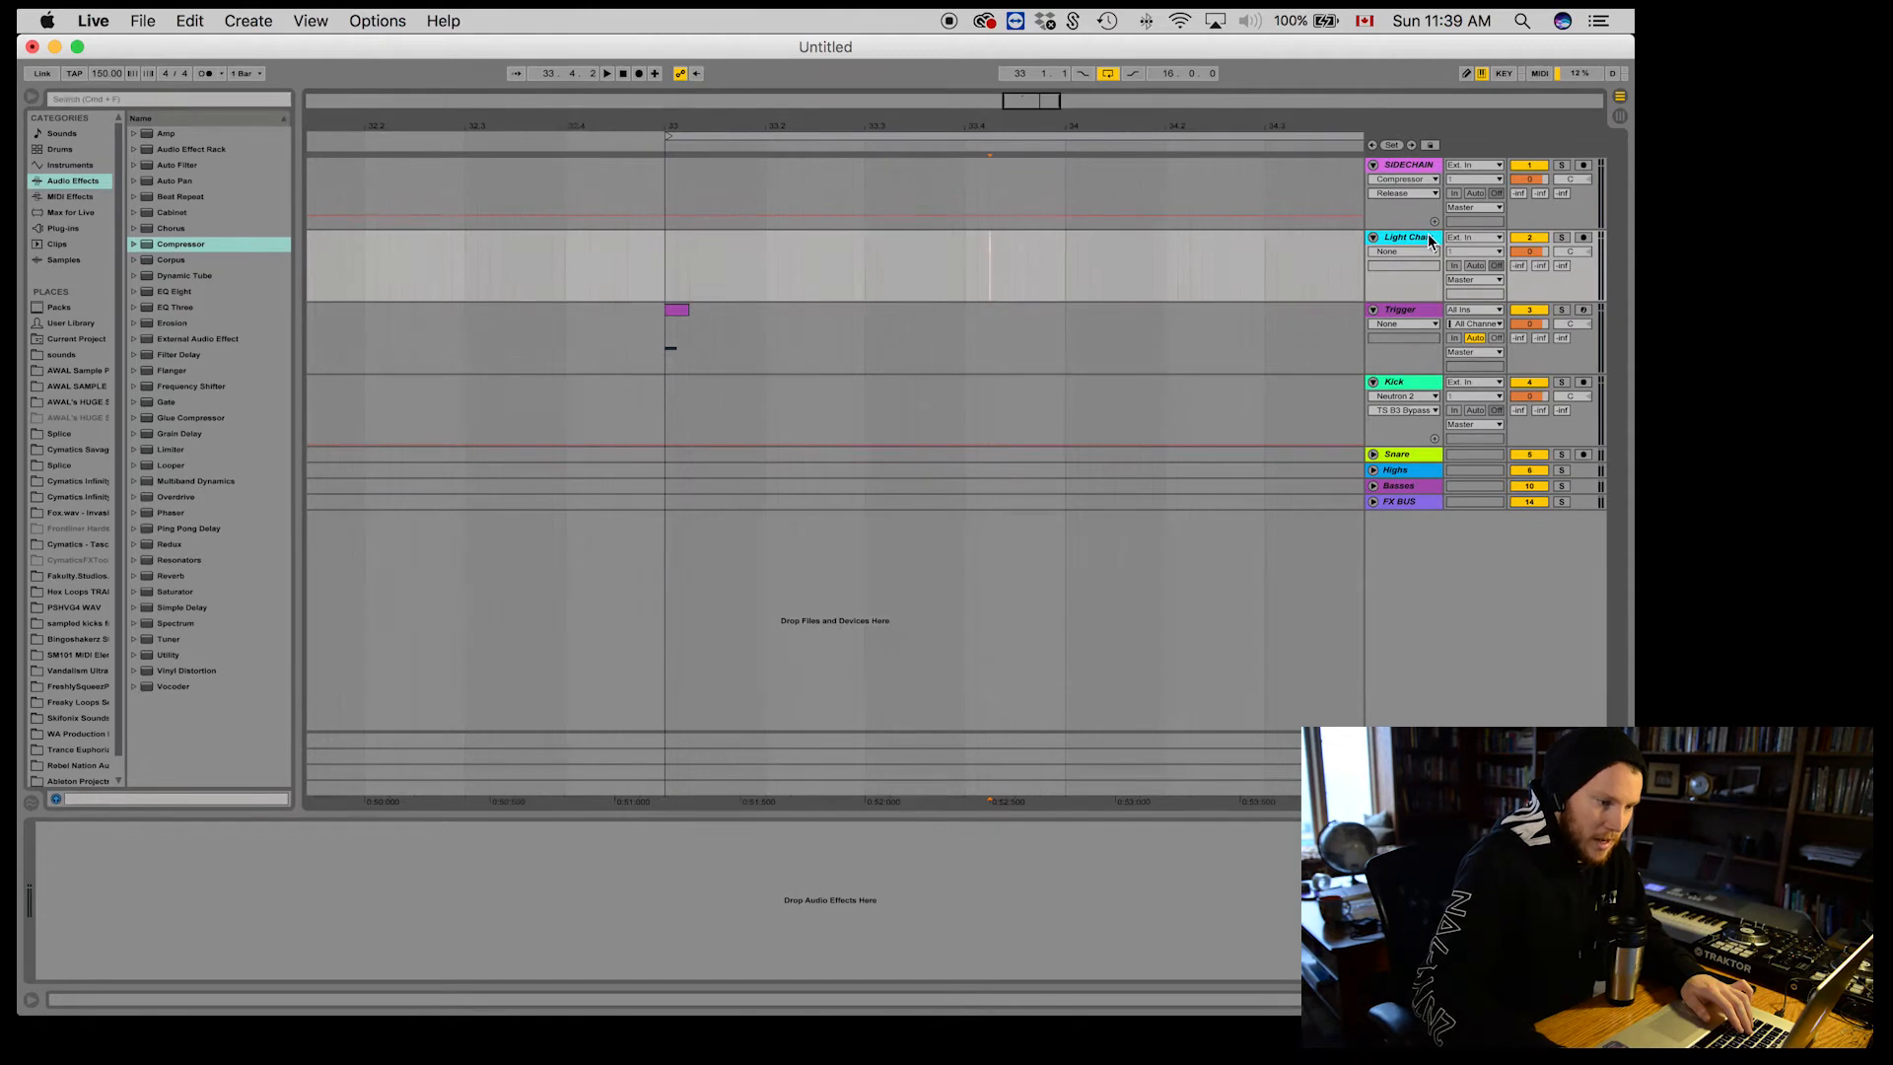
Step: Group the Trigger track's External Instrument into an Instrument Rack and duplicate its chain
{"action": "left_click", "coordinate": [1412, 312]}
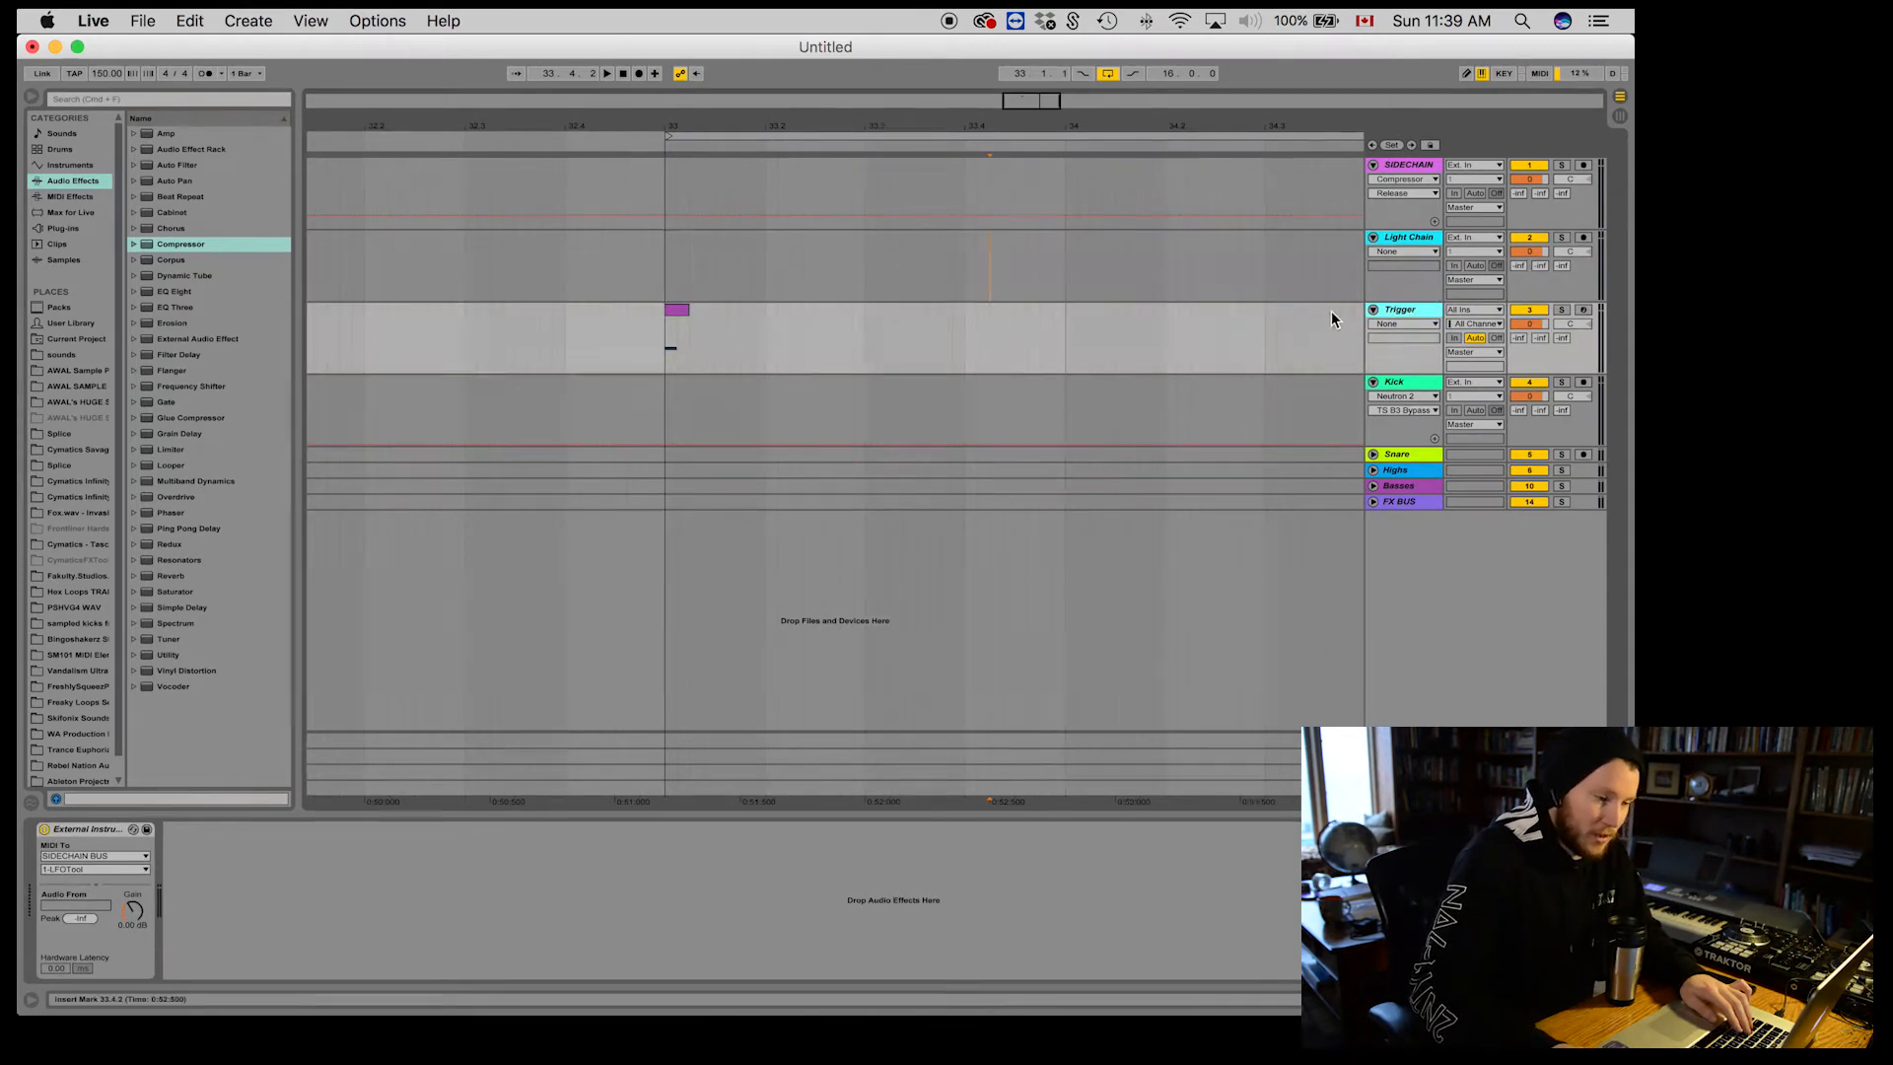
{"action": "left_click", "coordinate": [80, 830]}
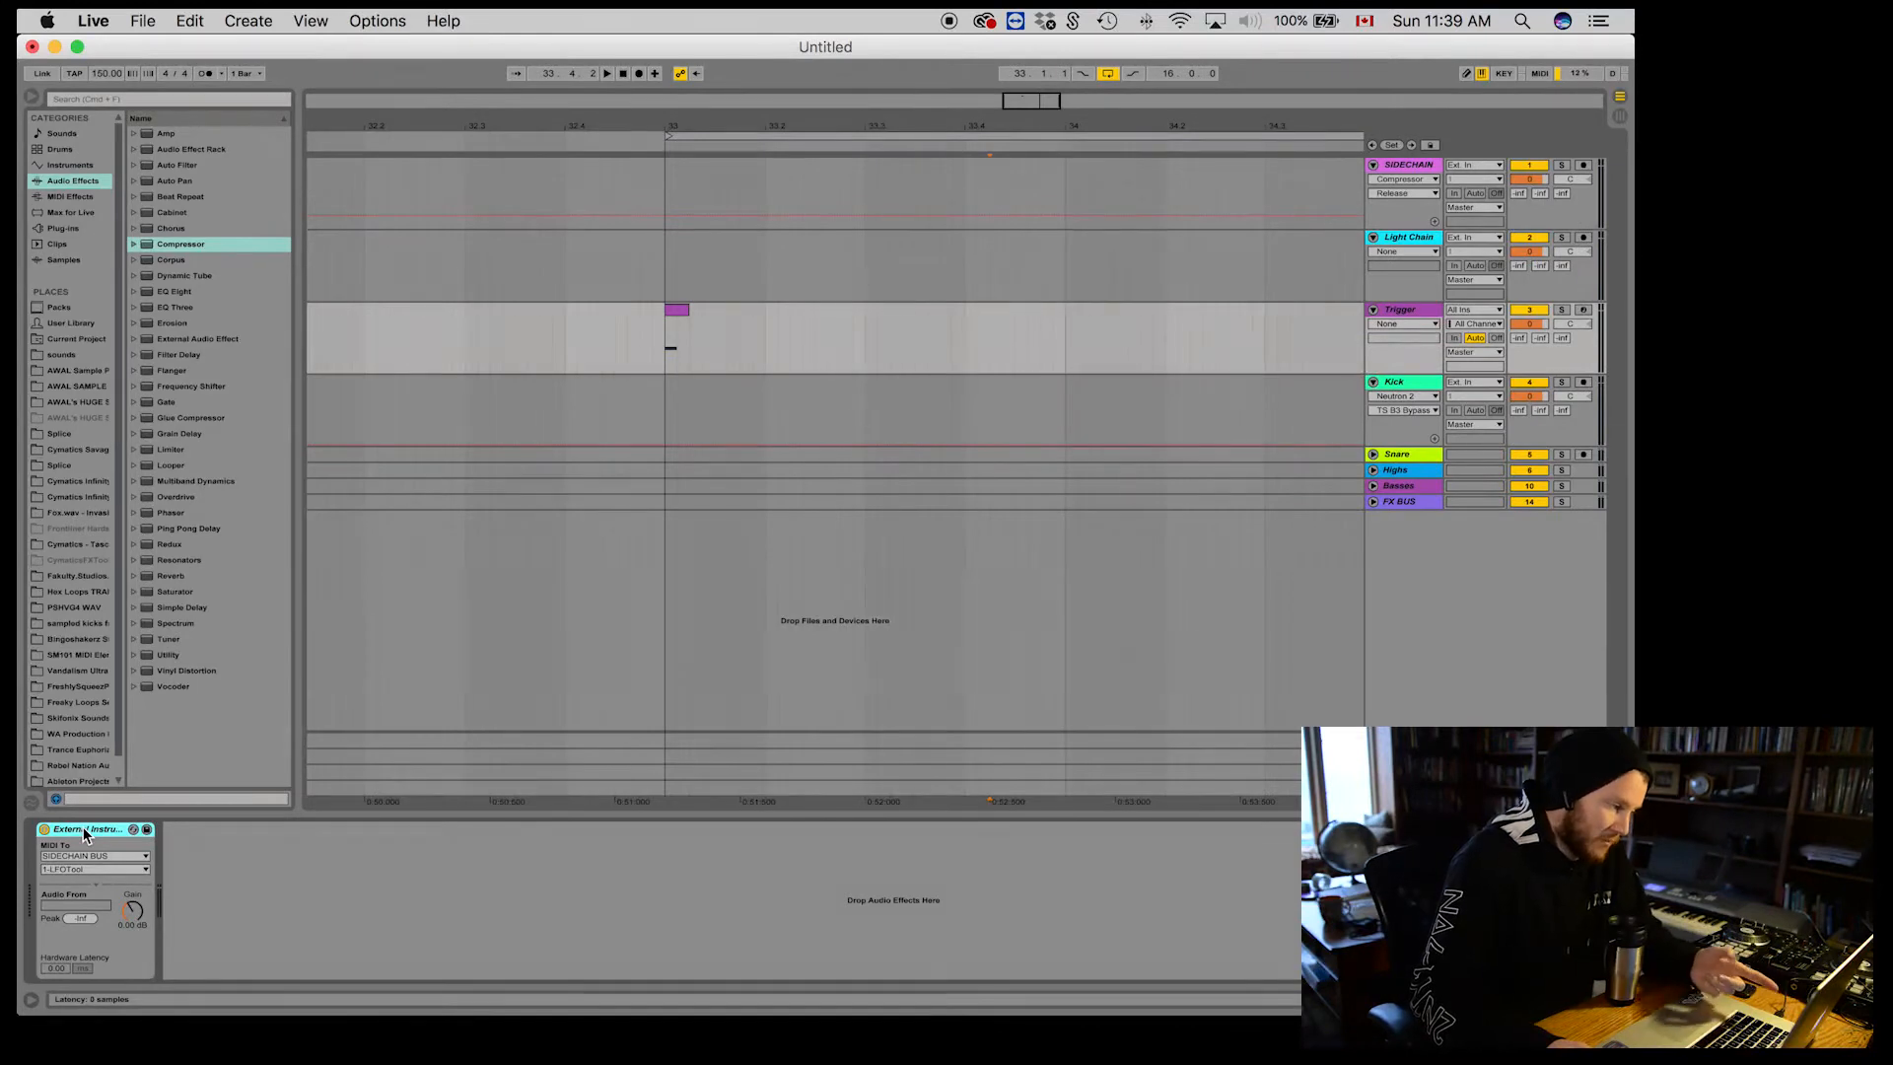
{"action": "right_click", "coordinate": [83, 834]}
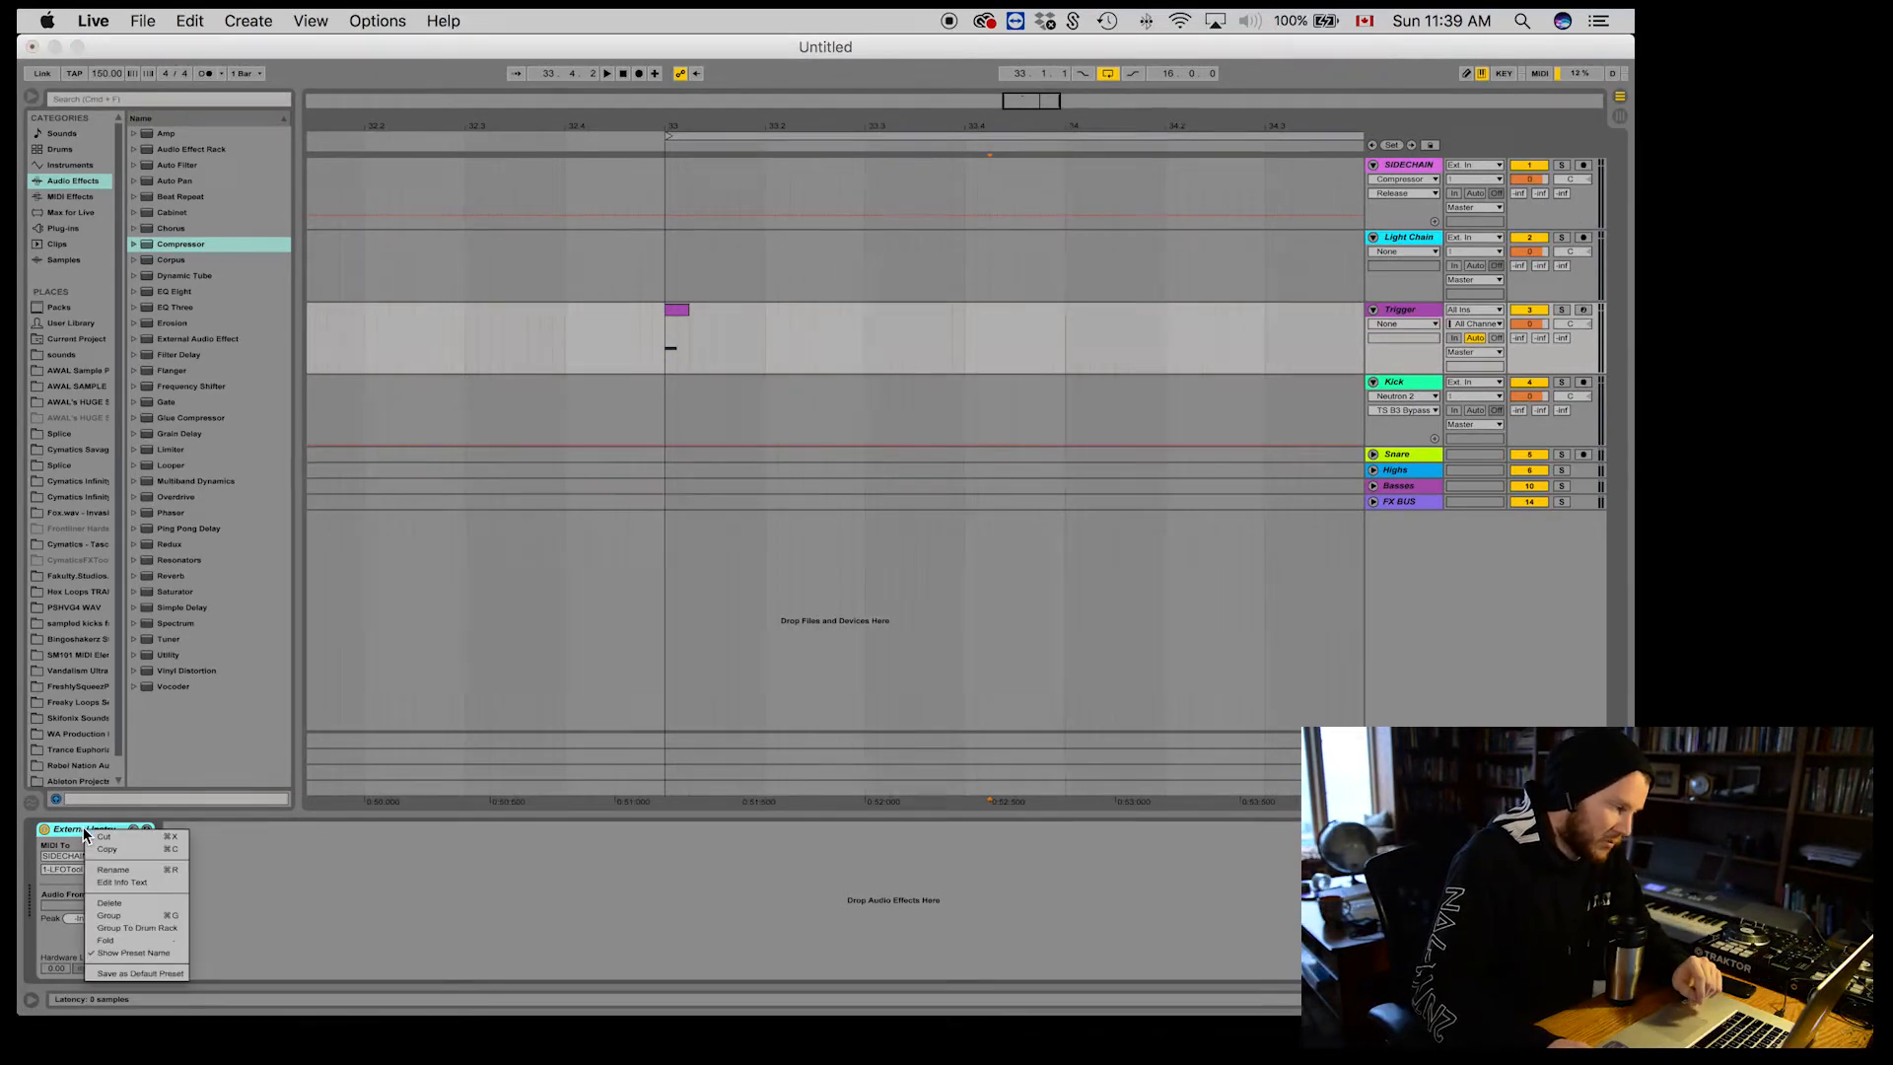
{"action": "left_click", "coordinate": [118, 915]}
{"action": "left_click", "coordinate": [44, 858]}
{"action": "left_click", "coordinate": [94, 871]}
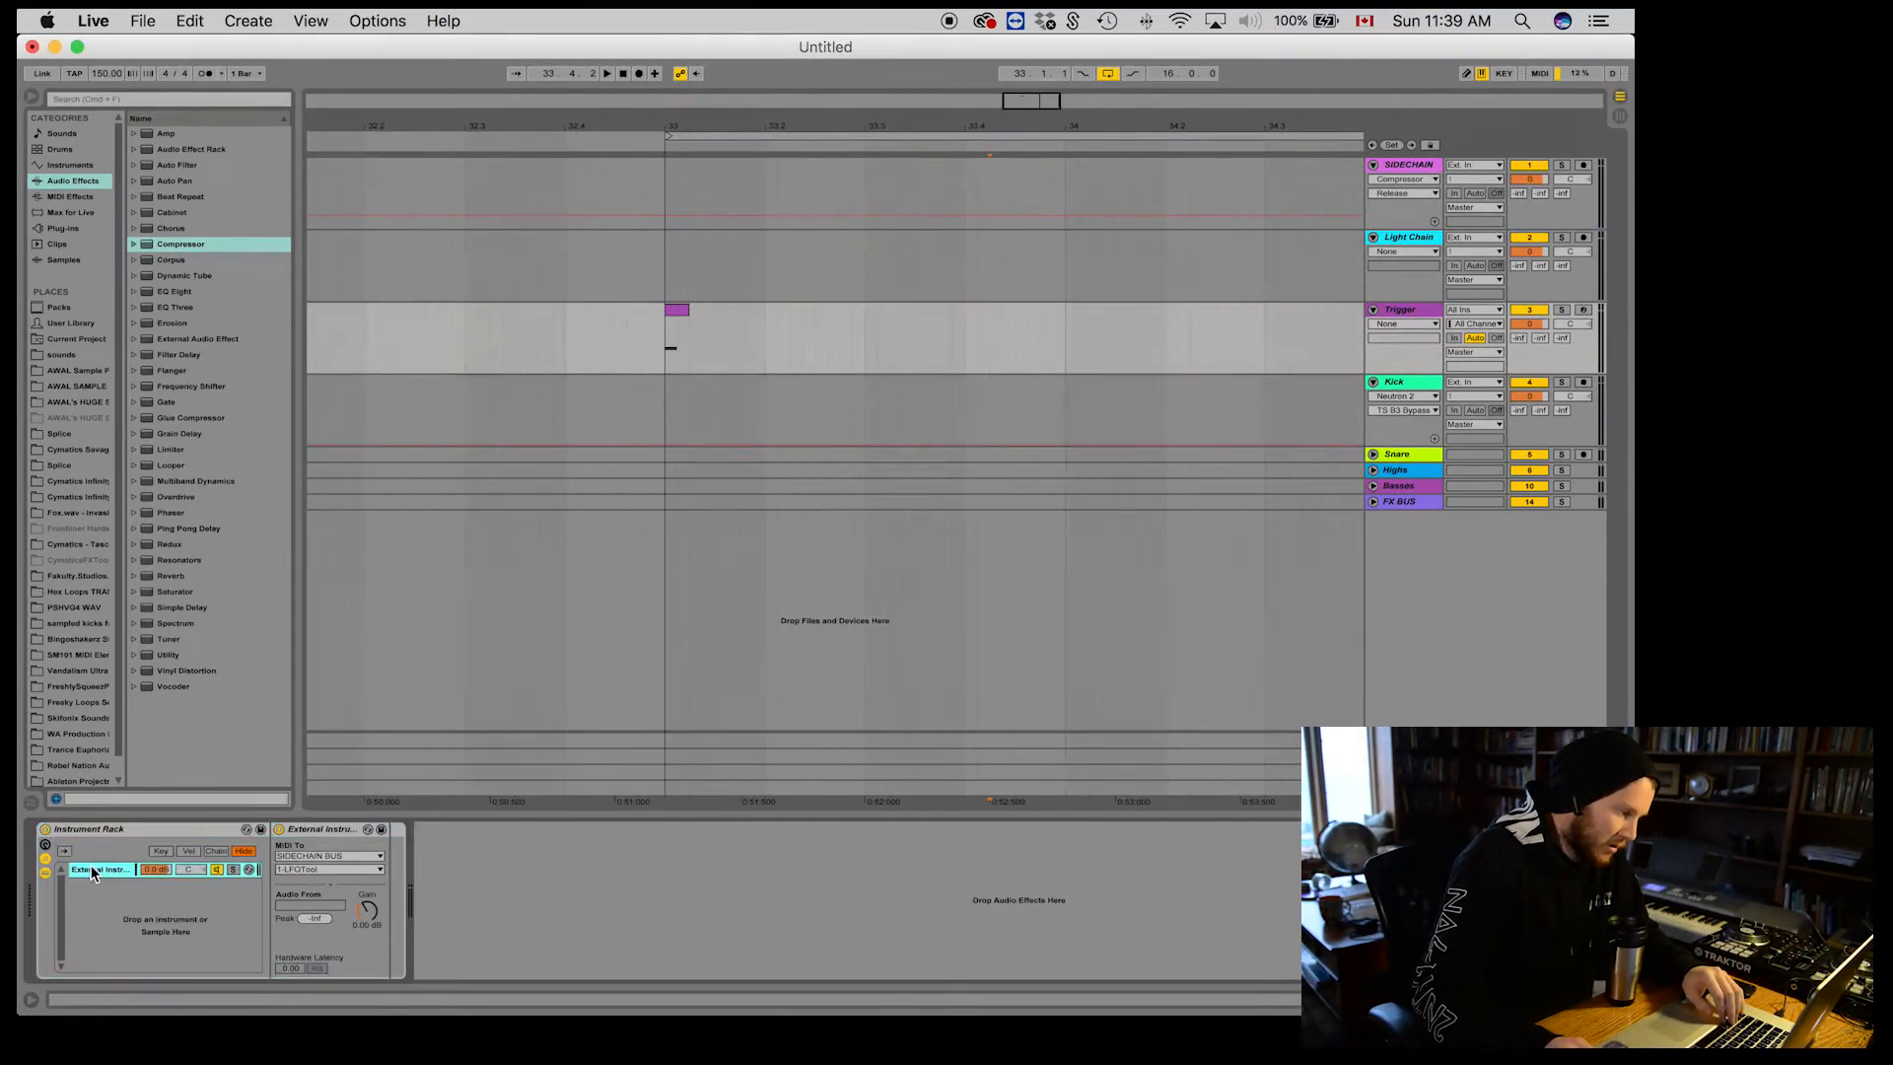
{"action": "key", "text": "super+d"}
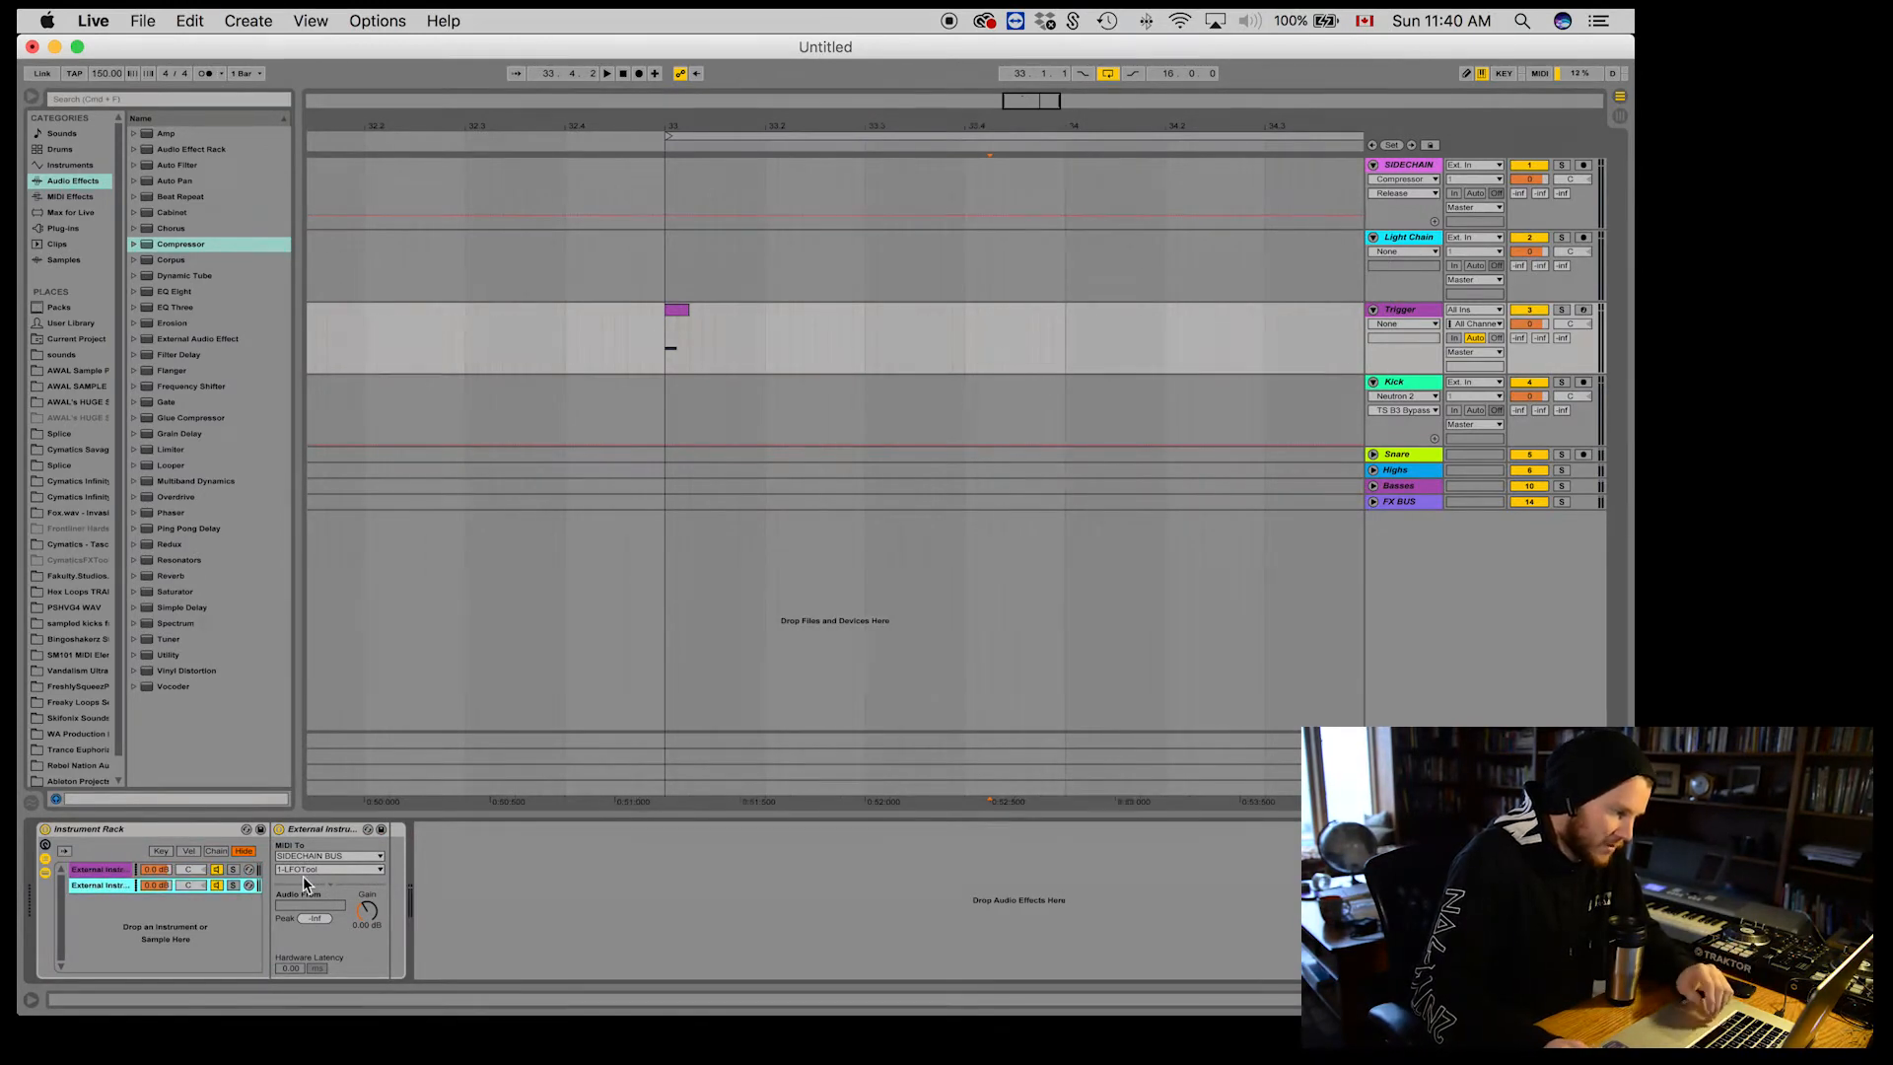
{"action": "left_click", "coordinate": [350, 856]}
{"action": "left_click", "coordinate": [350, 855]}
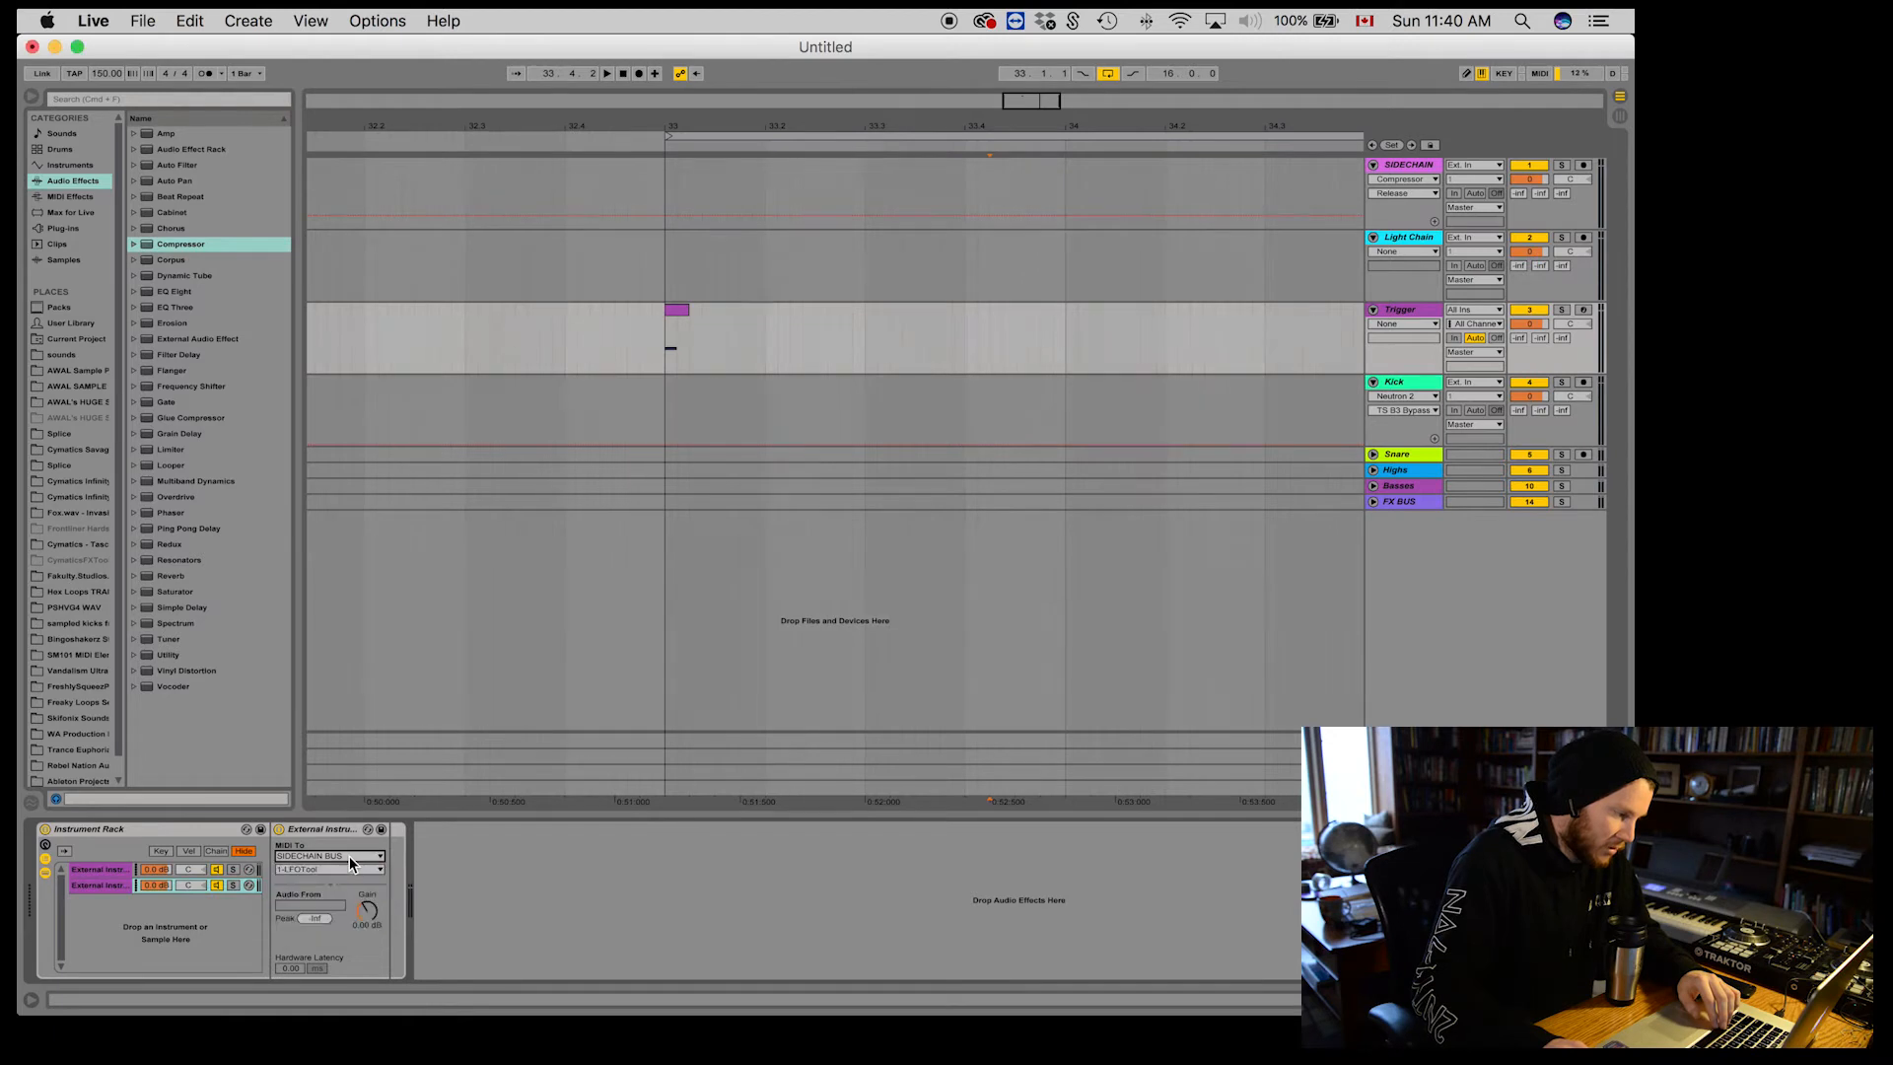
Step: Add the LFOTool plug-in to the Light Chain track
{"action": "left_click", "coordinate": [1434, 246]}
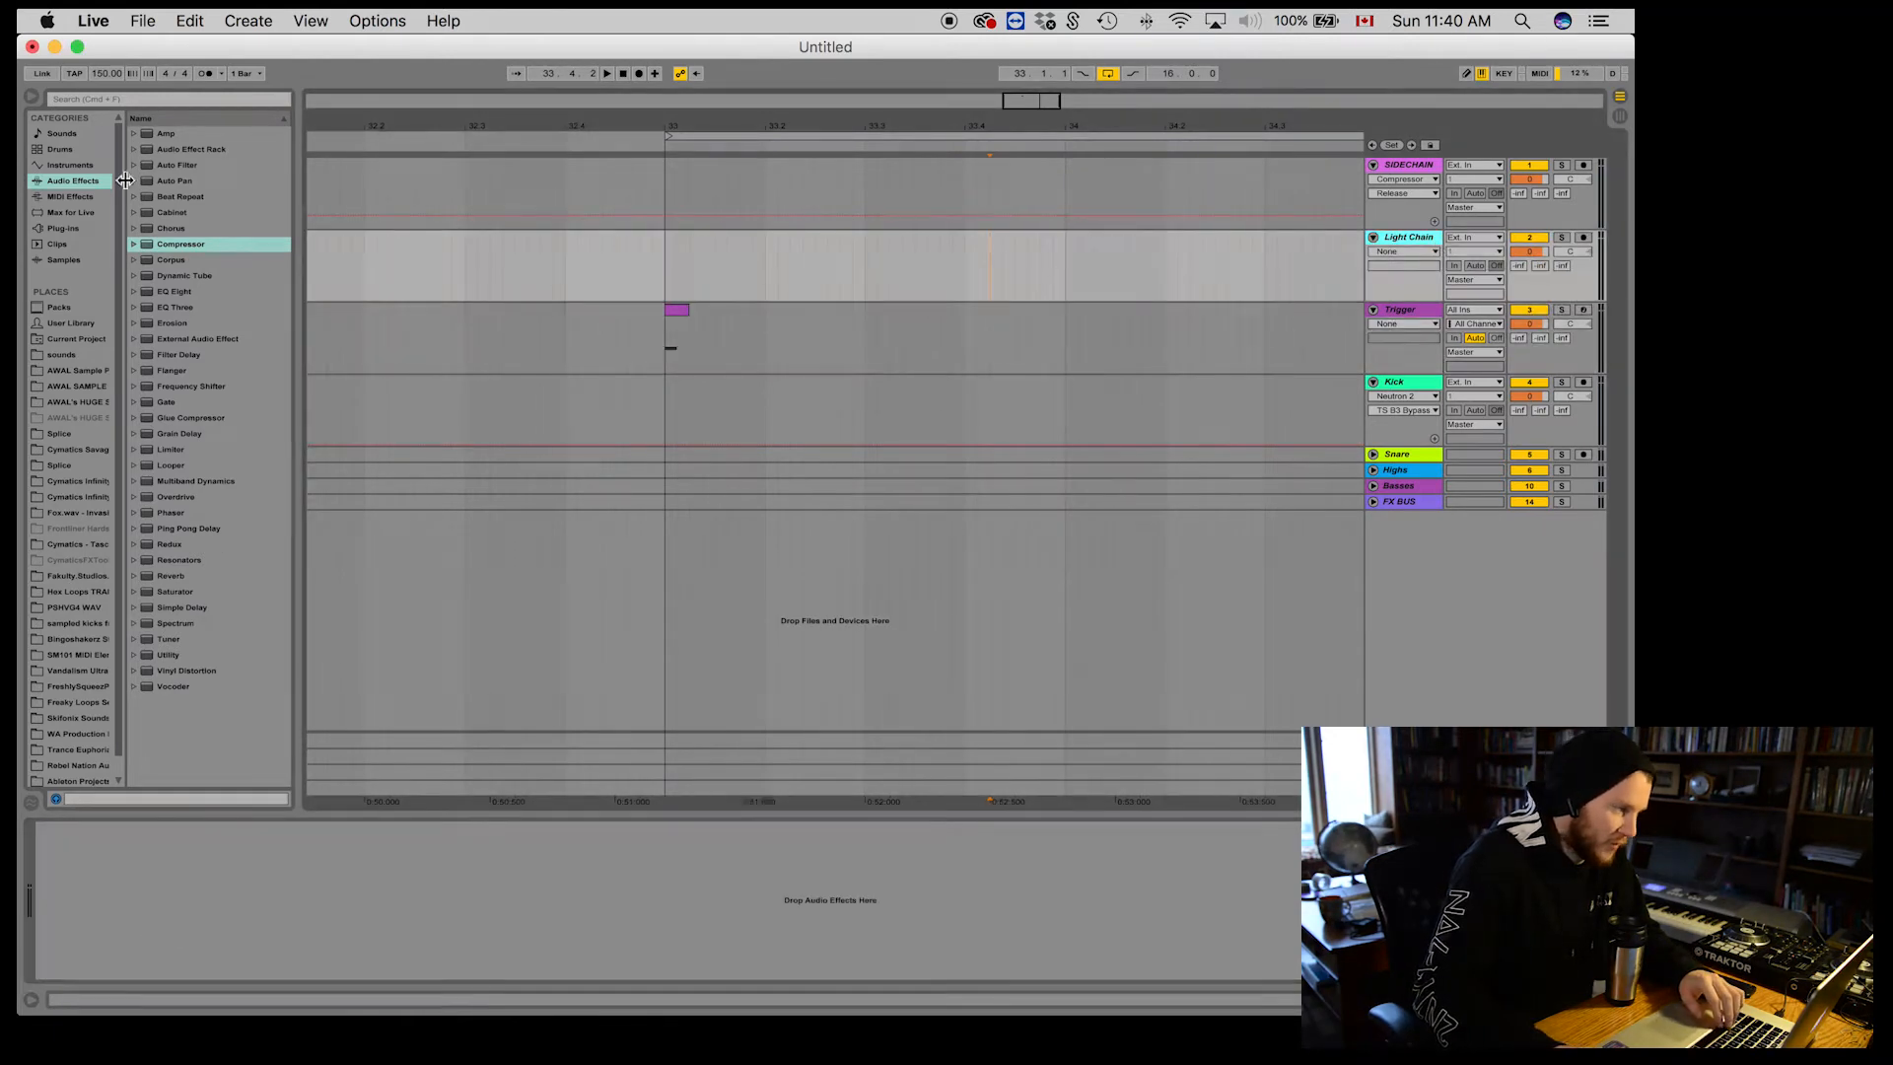
{"action": "left_click", "coordinate": [71, 225]}
{"action": "double_click", "coordinate": [183, 228]}
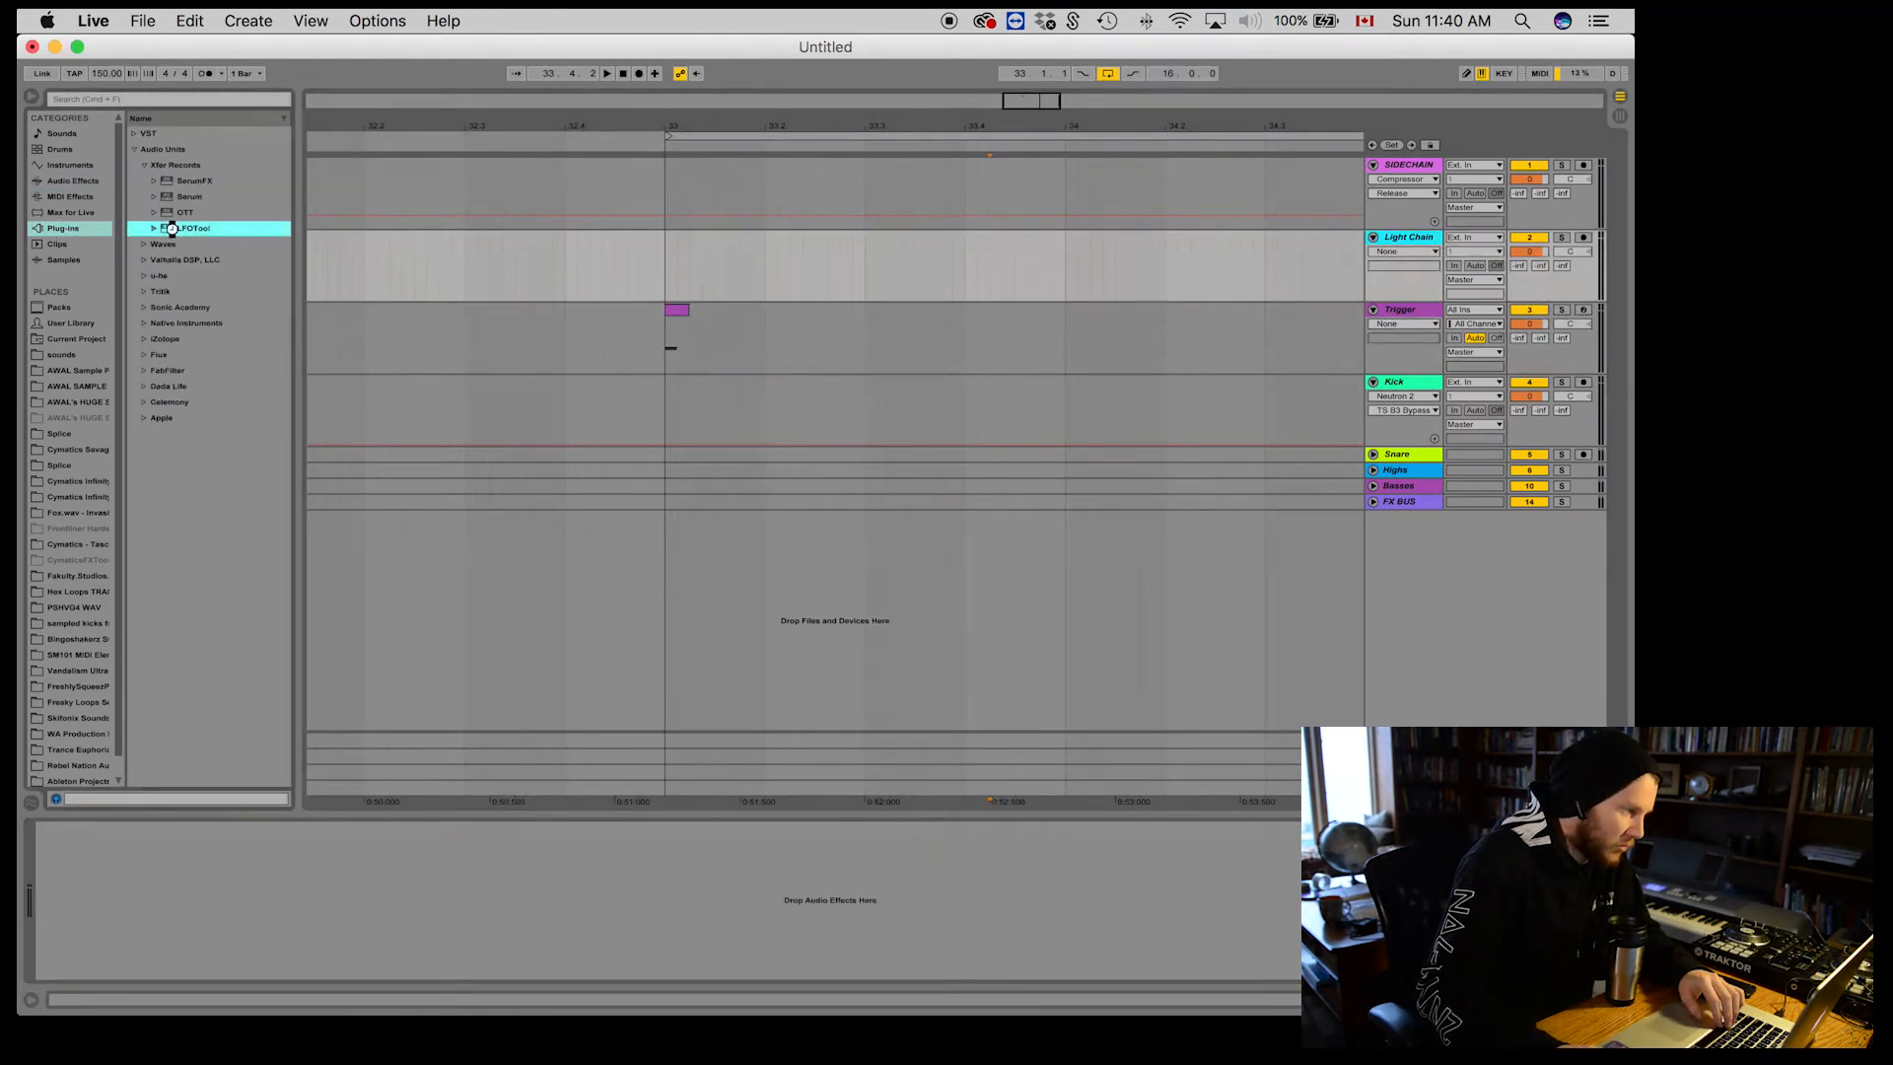
Step: Reshape the Light Chain LFOTool curve to a shallower dip with an earlier rise, enable Note Retrig and close its window
{"action": "left_click_drag", "start_coordinate": [671, 283], "coordinate": [563, 272]}
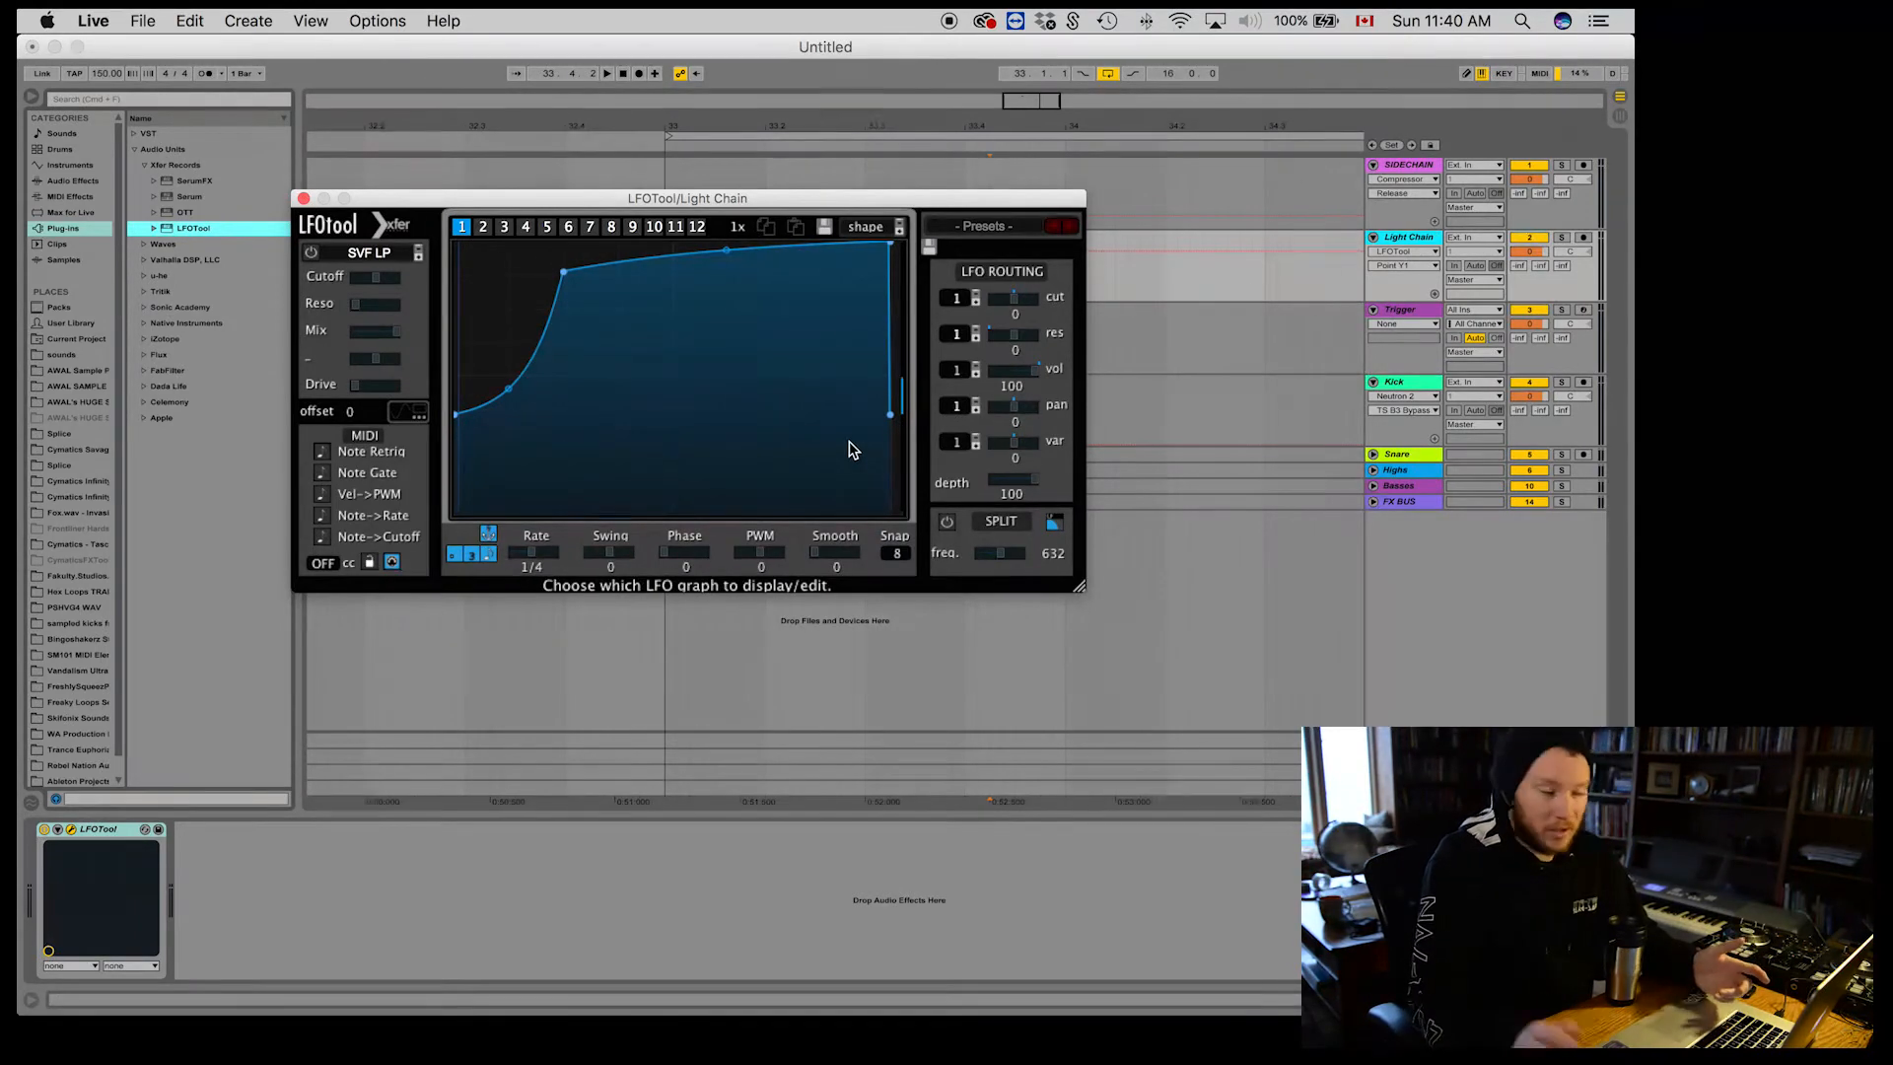
{"action": "left_click", "coordinate": [323, 450]}
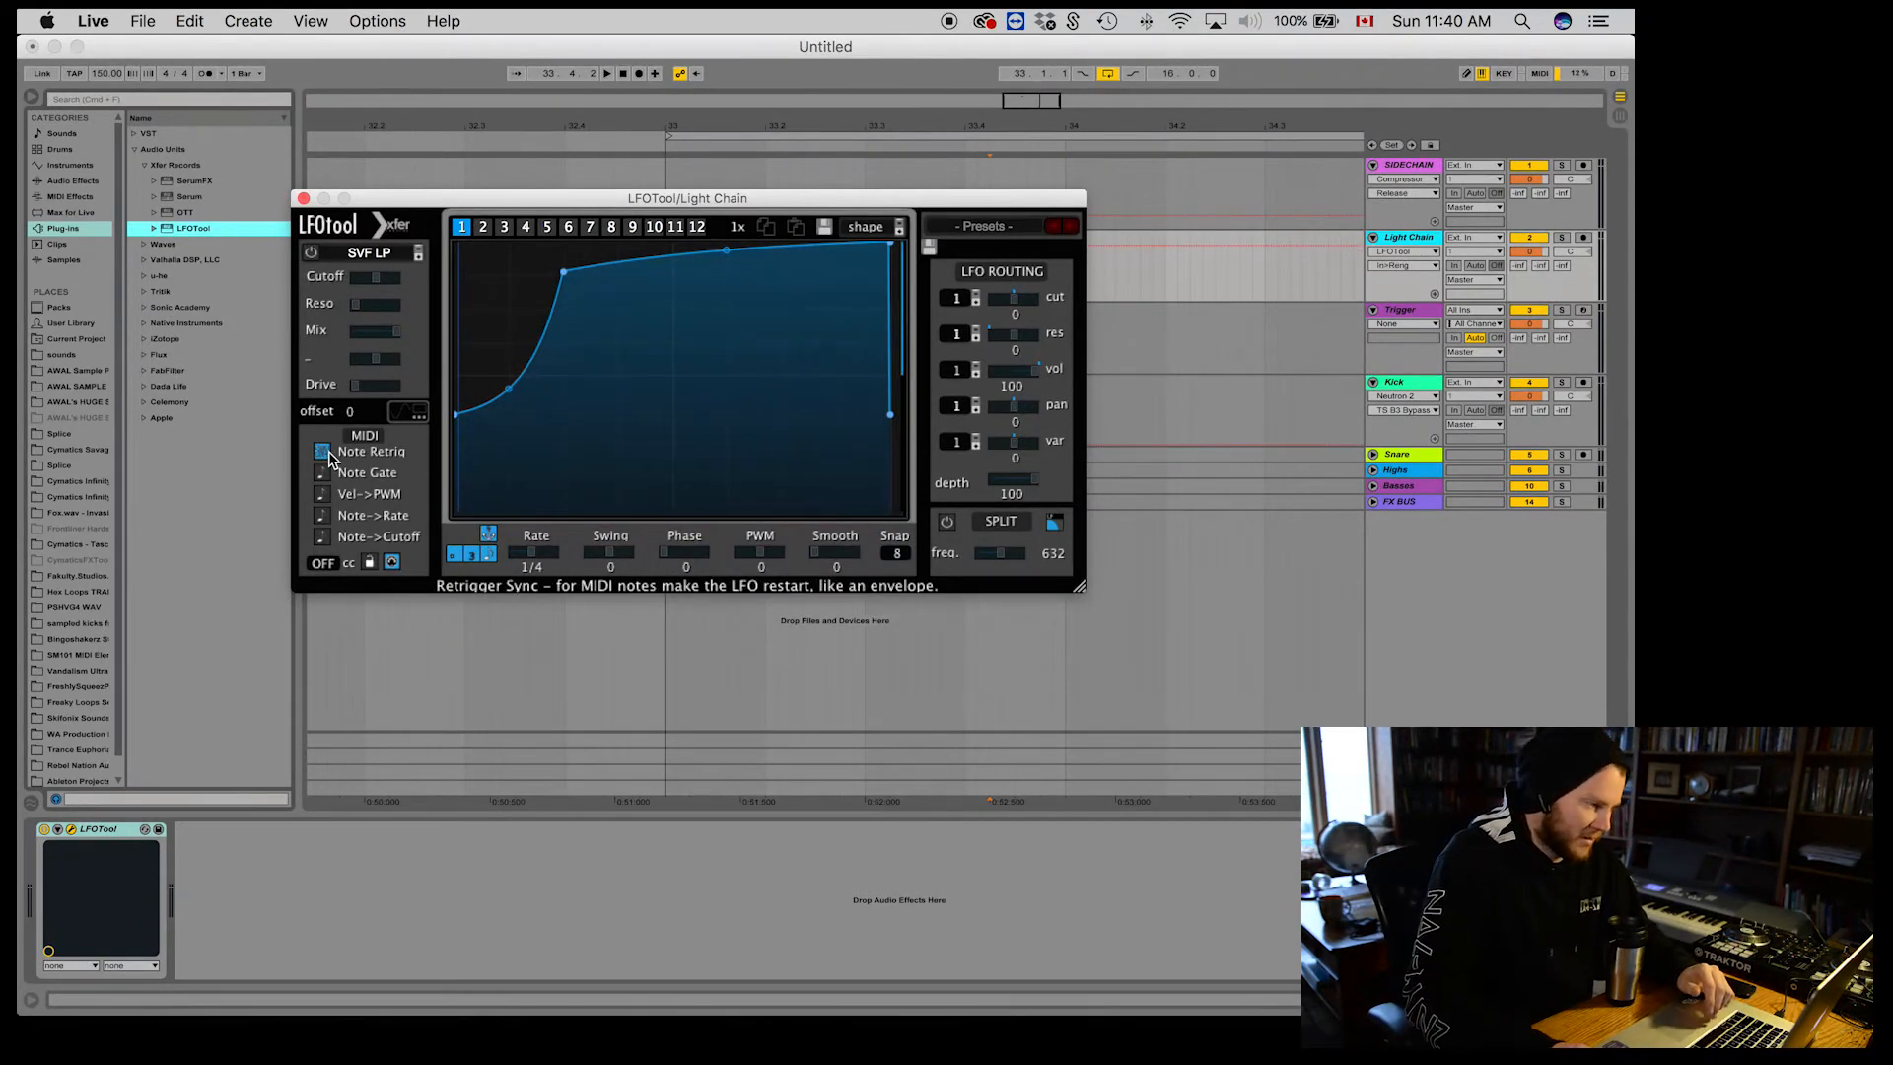
{"action": "left_click", "coordinate": [304, 198]}
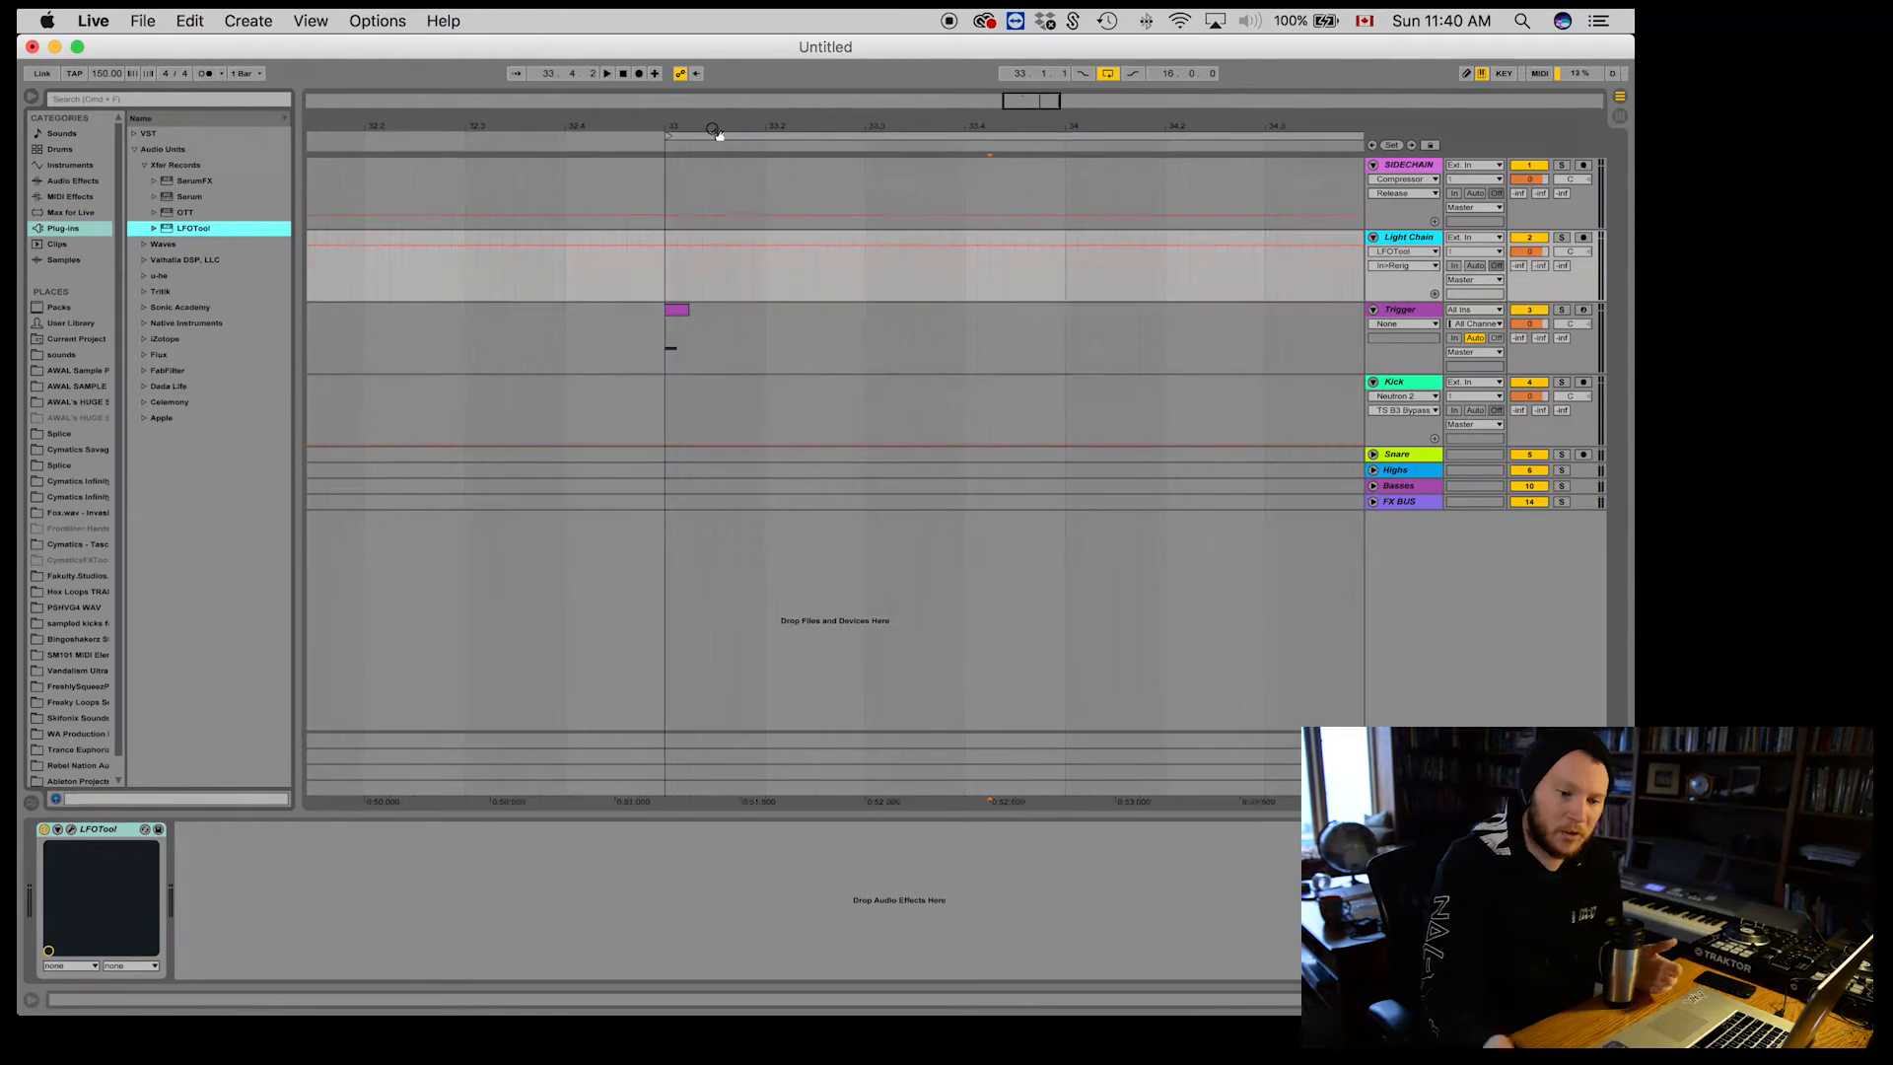
Step: In the Trigger track's Instrument Rack, route the second External Instrument chain's MIDI to the Light Chain track
{"action": "left_click", "coordinate": [1400, 310]}
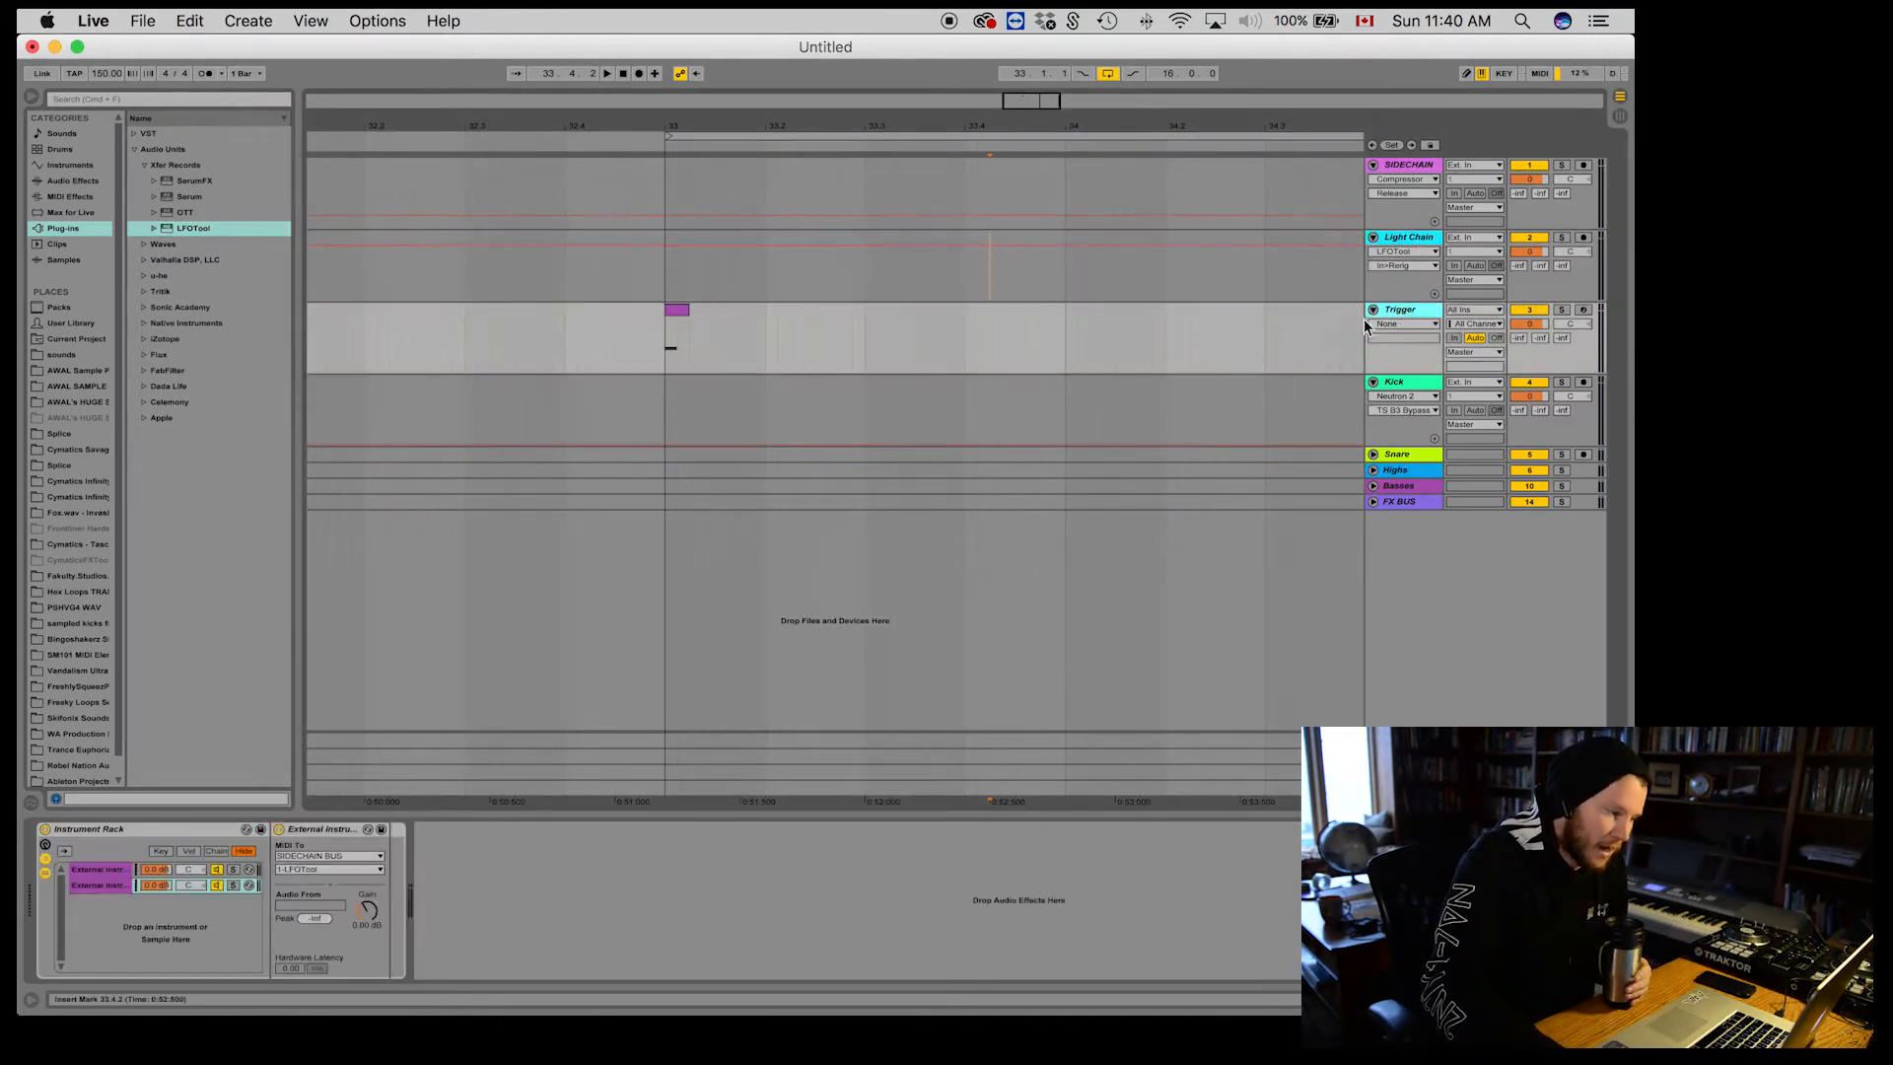
{"action": "left_click", "coordinate": [103, 871]}
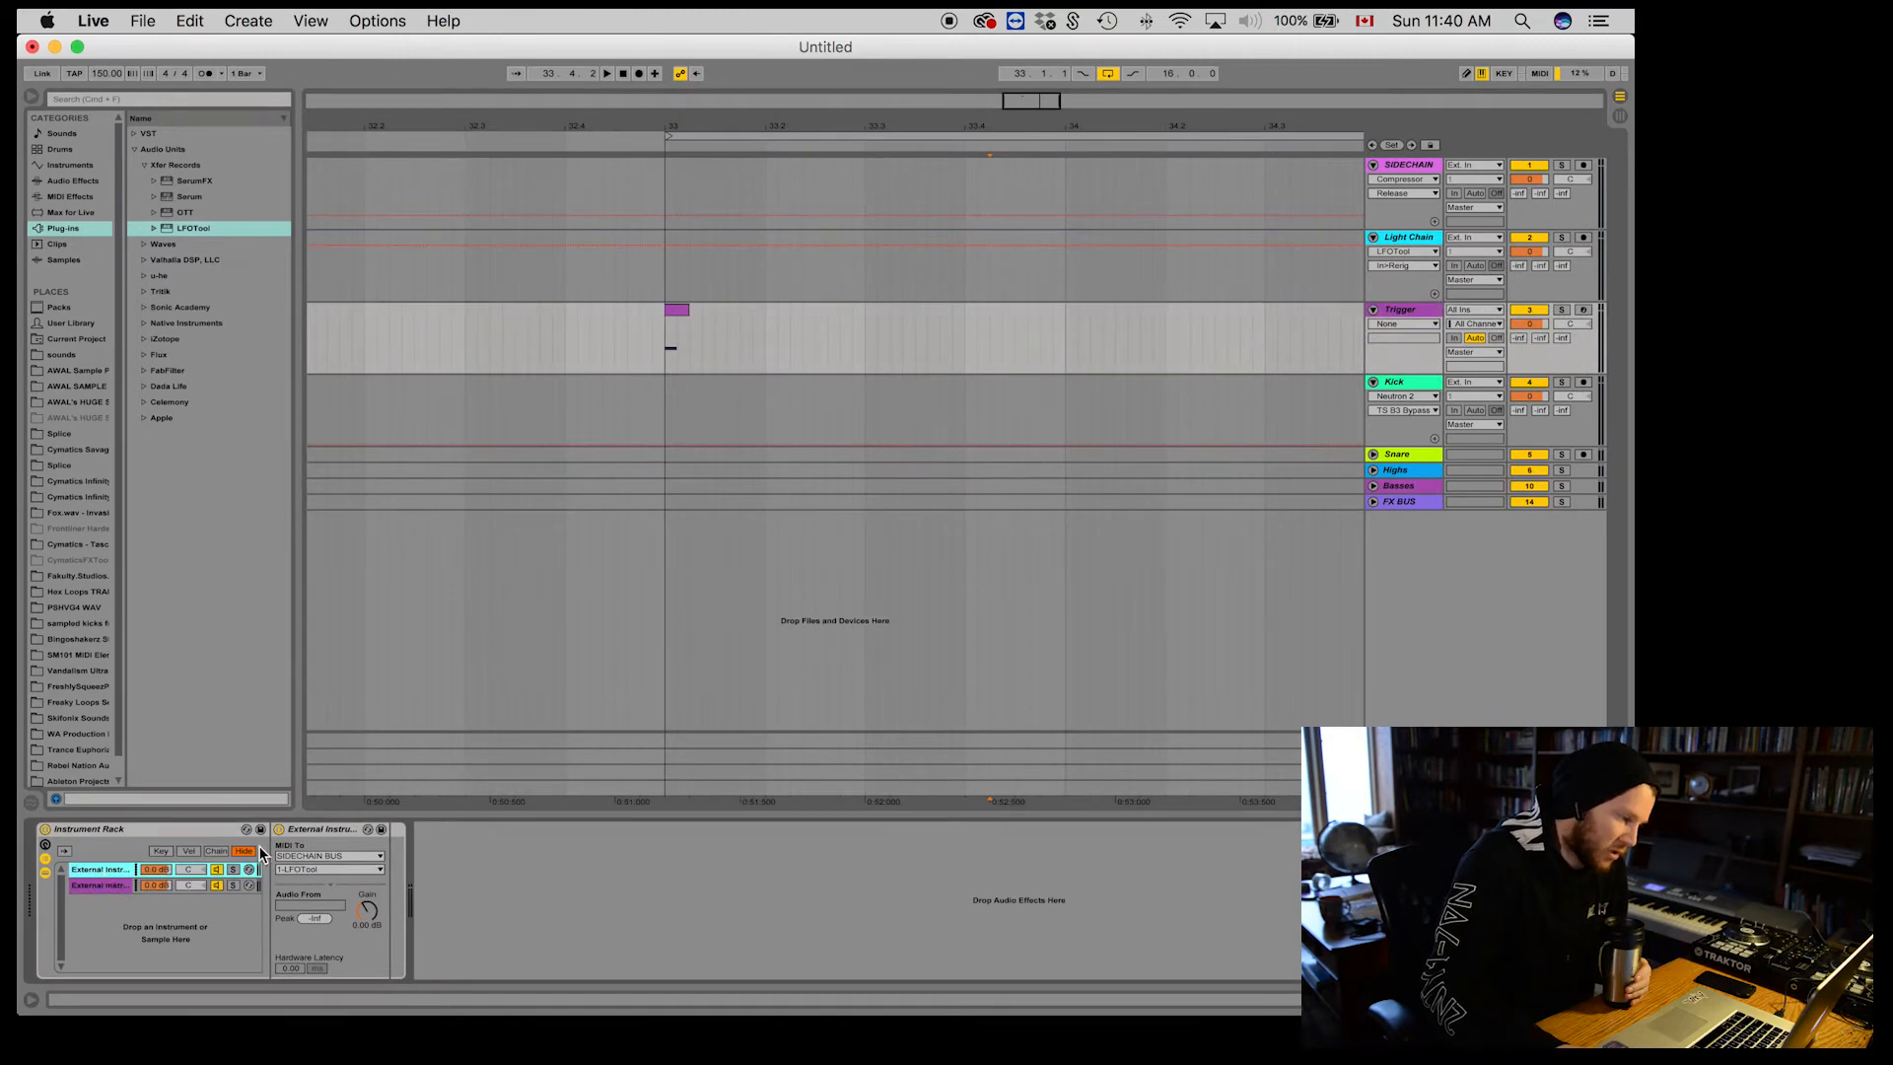
{"action": "left_click", "coordinate": [120, 887]}
{"action": "left_click", "coordinate": [321, 856]}
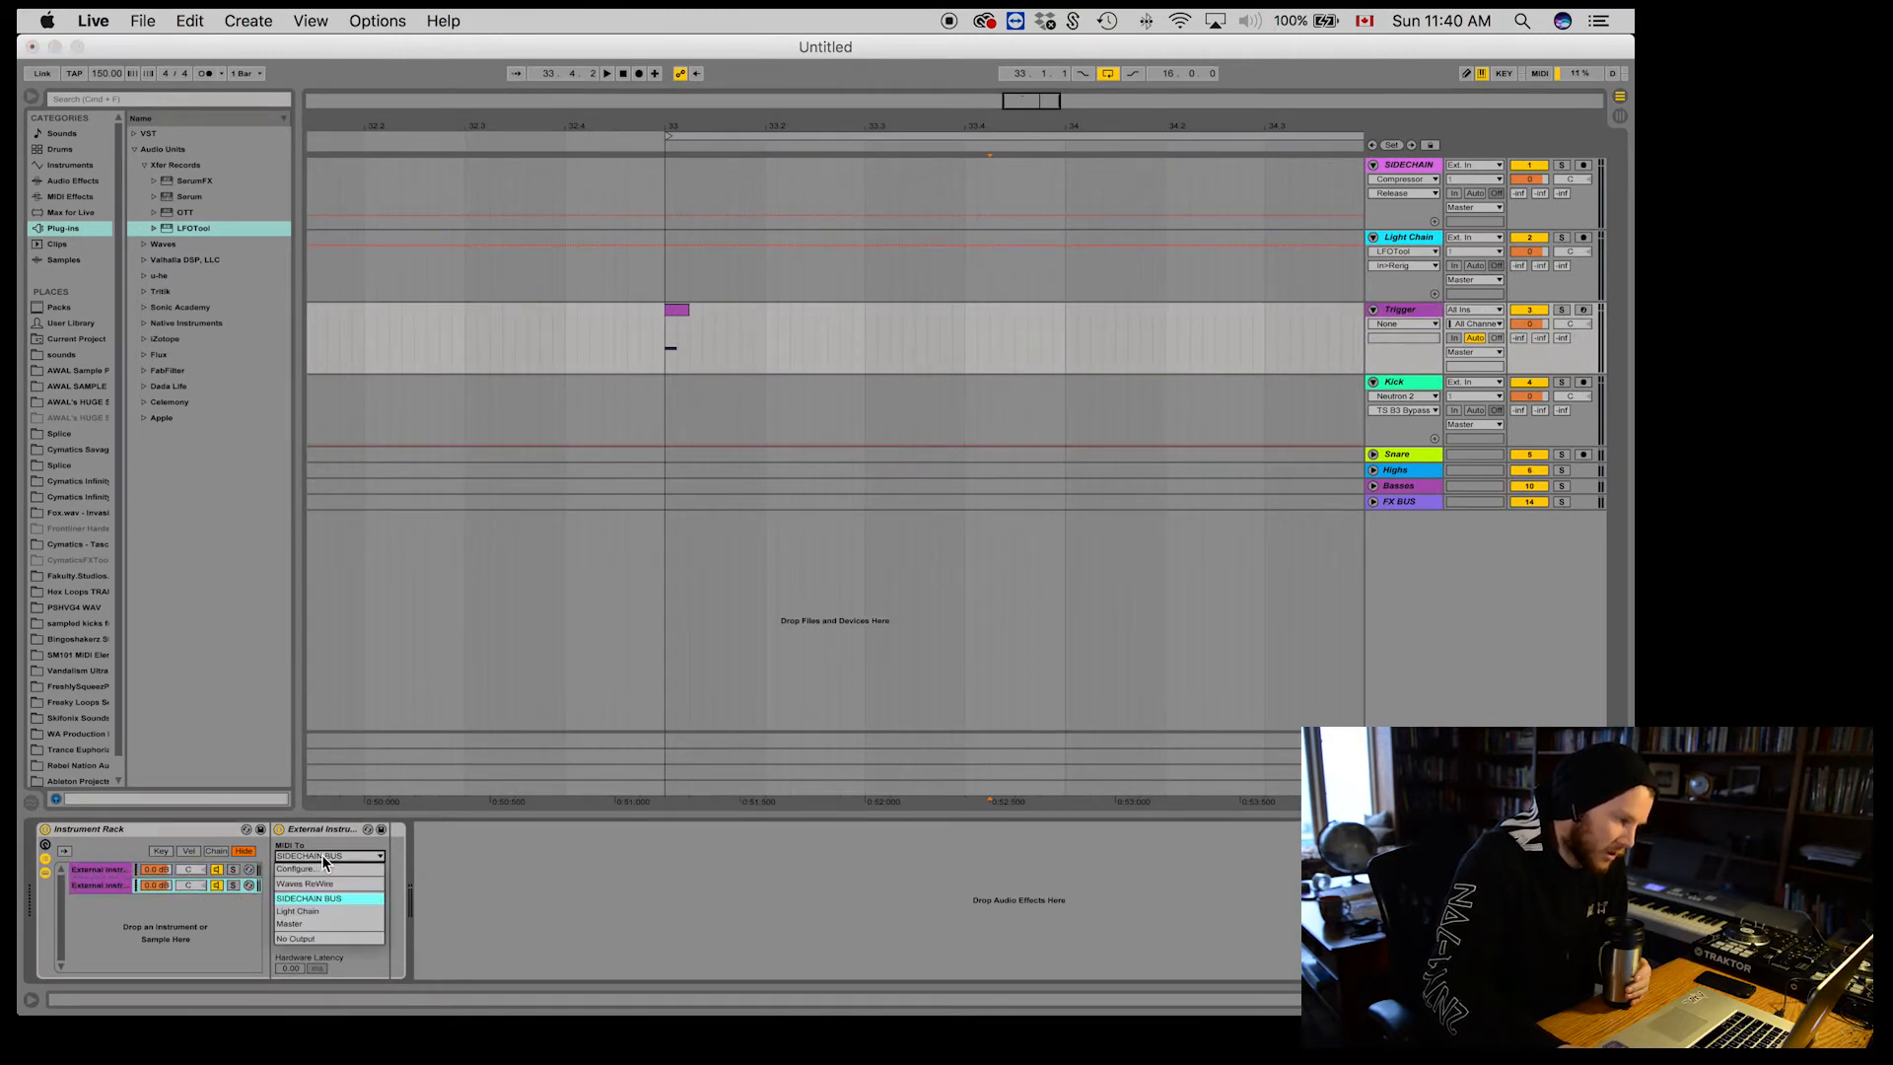
{"action": "left_click", "coordinate": [323, 909]}
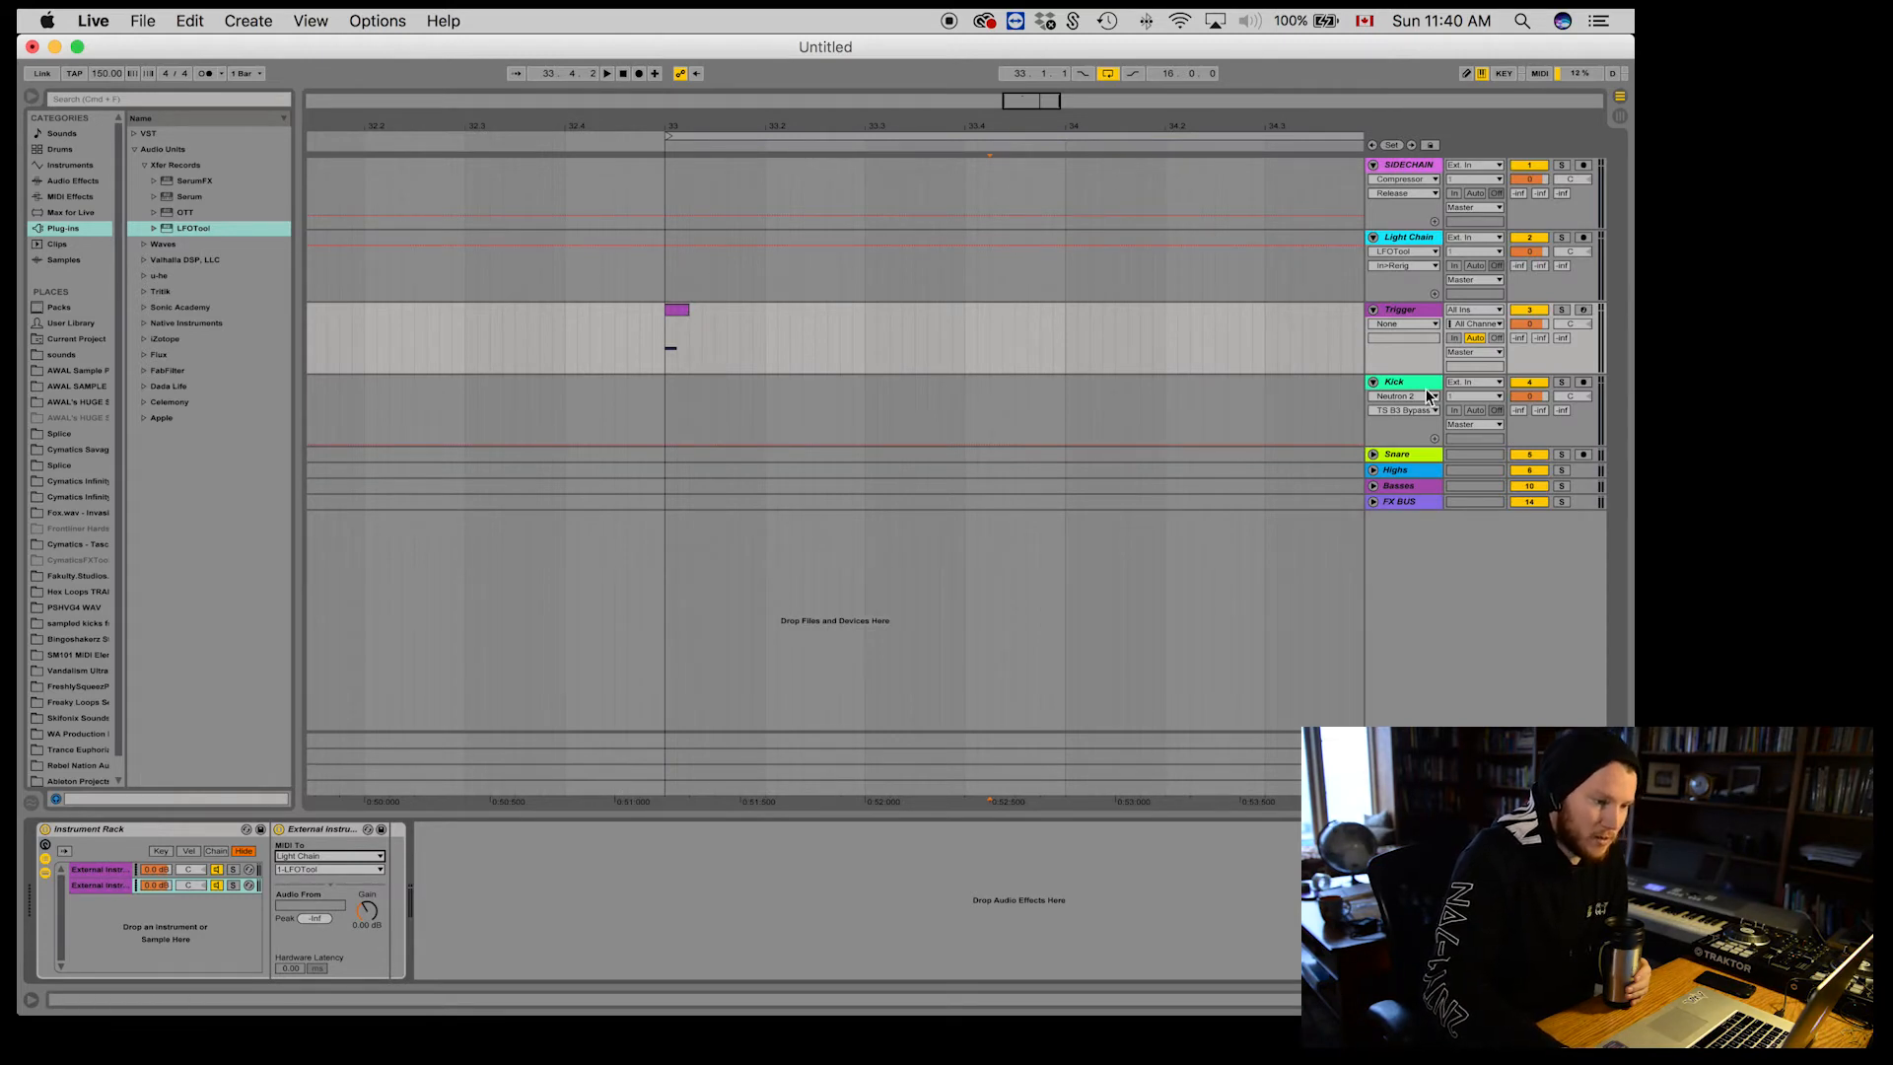
Step: Copy the Trigger track's clip and paste two copies of it at 33.1.3 and 33.2.1
{"action": "left_click", "coordinate": [678, 308]}
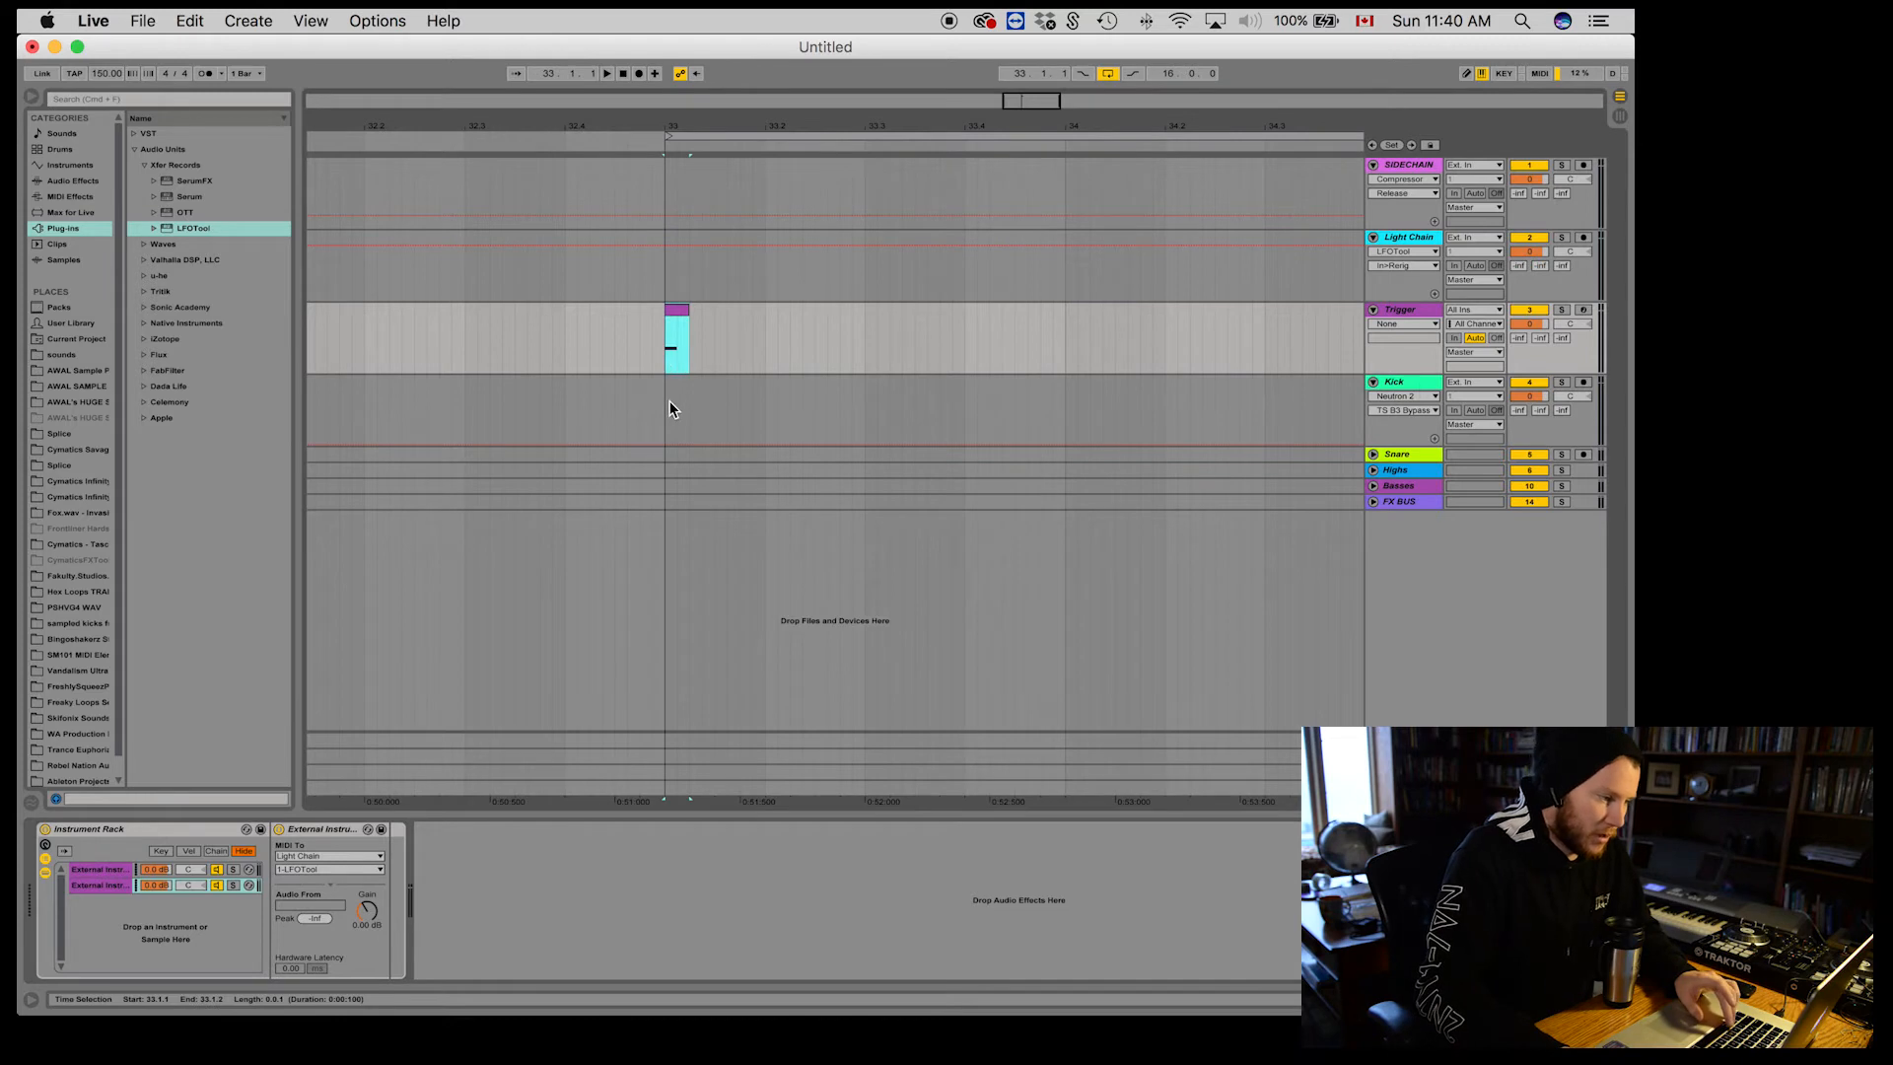
{"action": "key", "text": "super+c"}
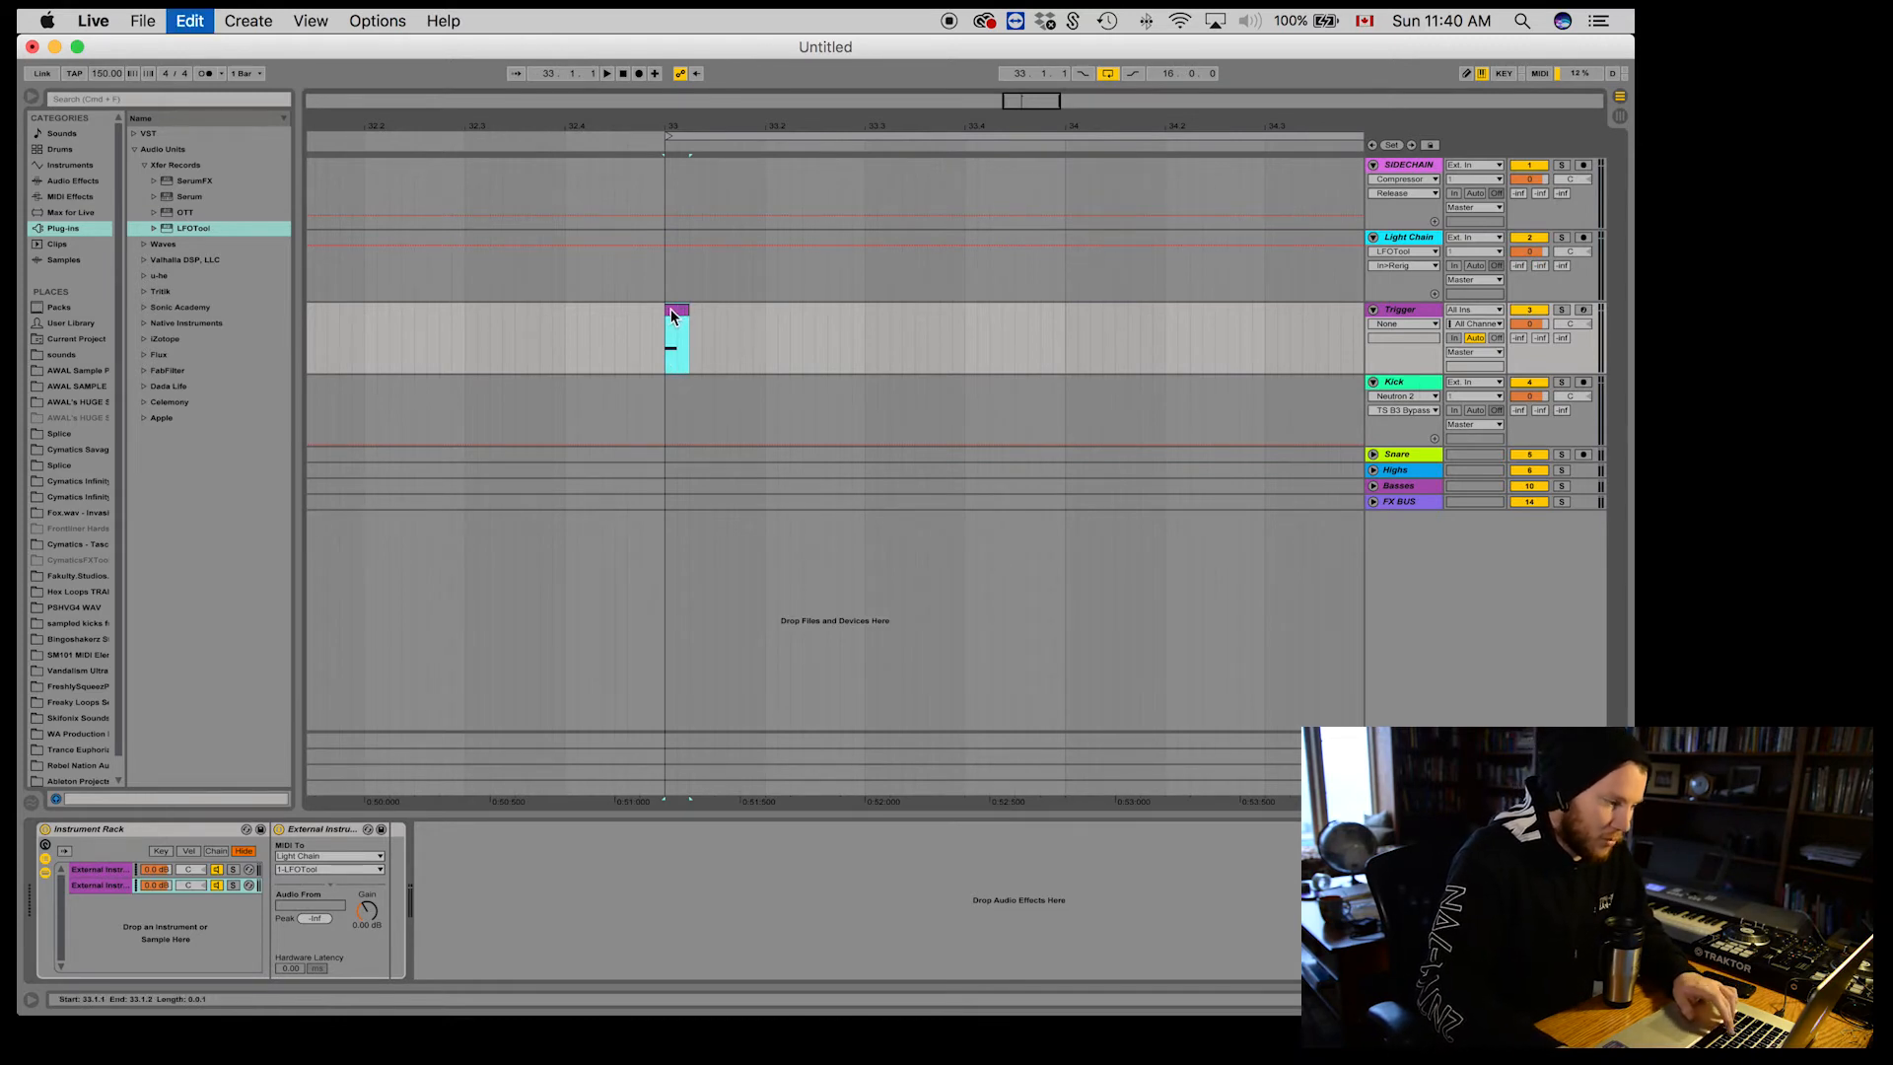
{"action": "left_click", "coordinate": [728, 357]}
{"action": "key", "text": "super+v"}
{"action": "left_click", "coordinate": [766, 351]}
{"action": "key", "text": "super+v"}
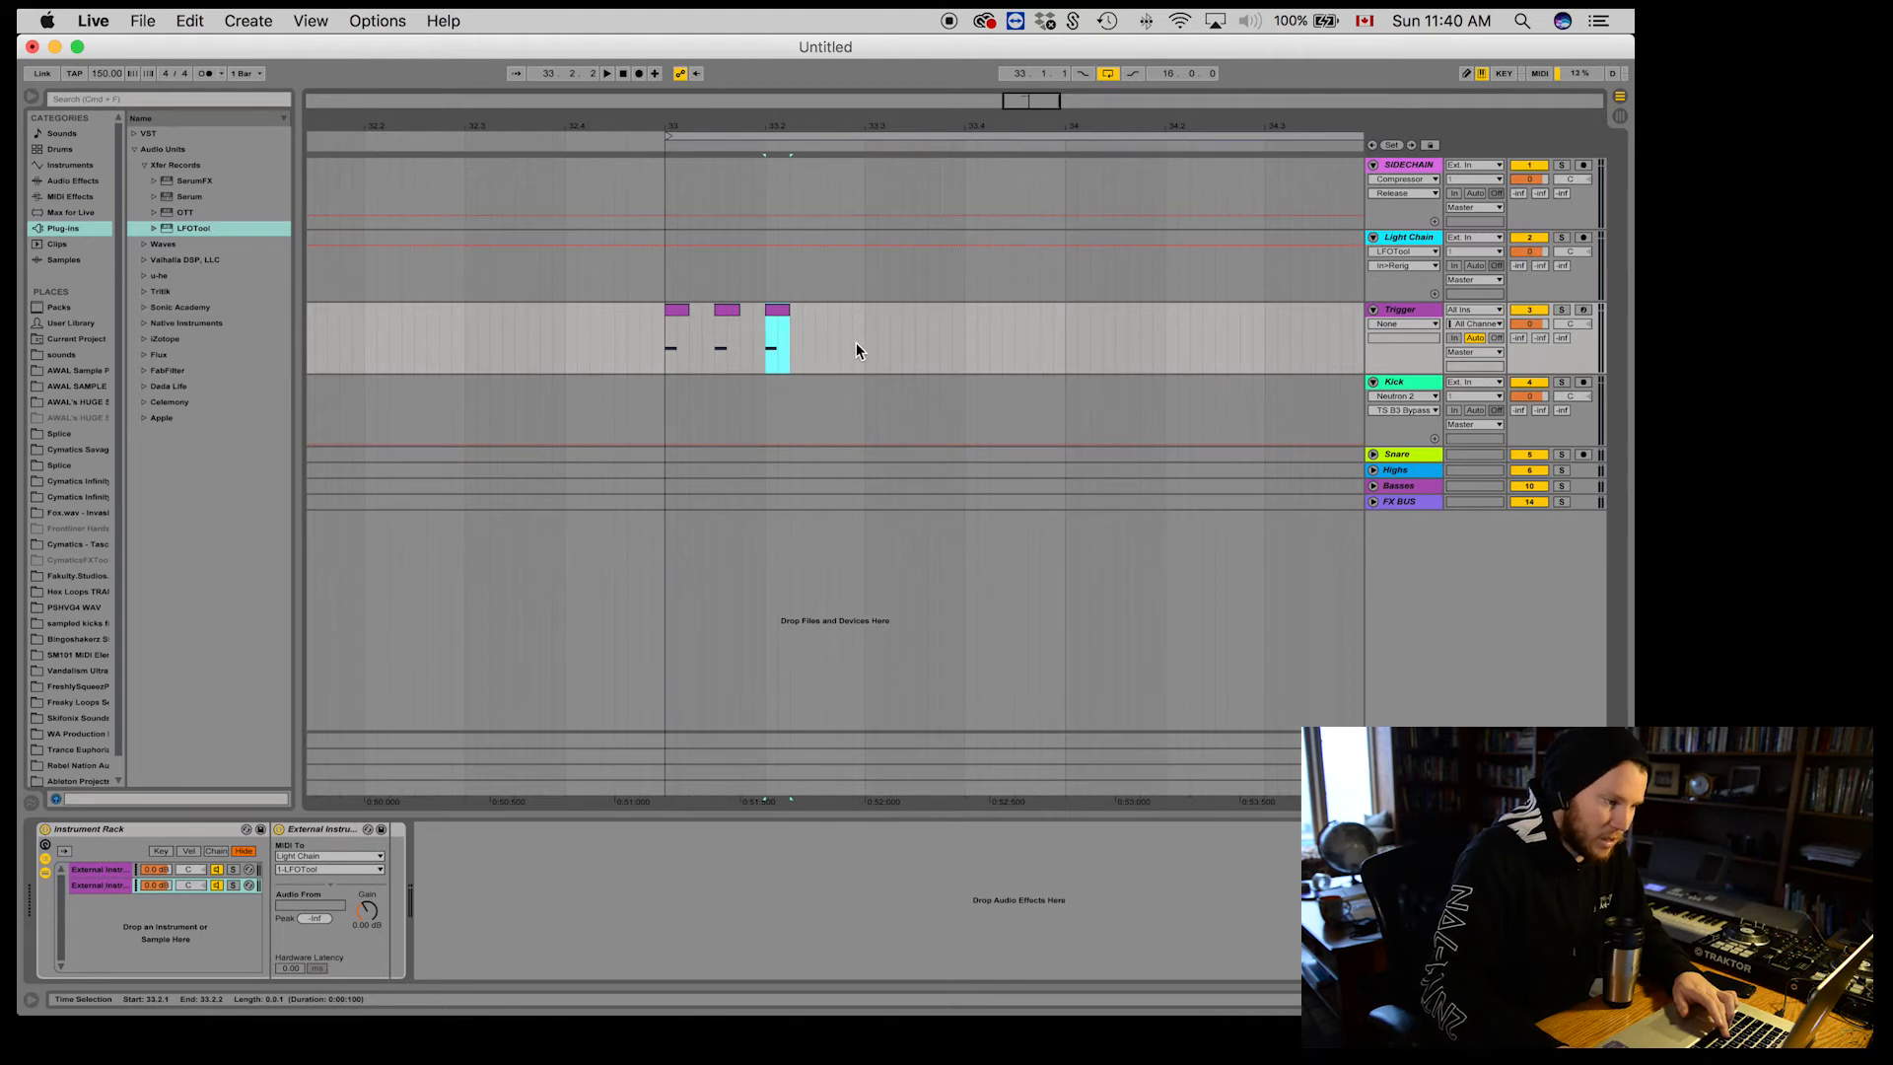
Step: Delete all the clips on the Trigger track between 33.1.1 and 33.3.1
{"action": "left_click_drag", "start_coordinate": [847, 346], "coordinate": [678, 359]}
{"action": "key", "text": "Delete"}
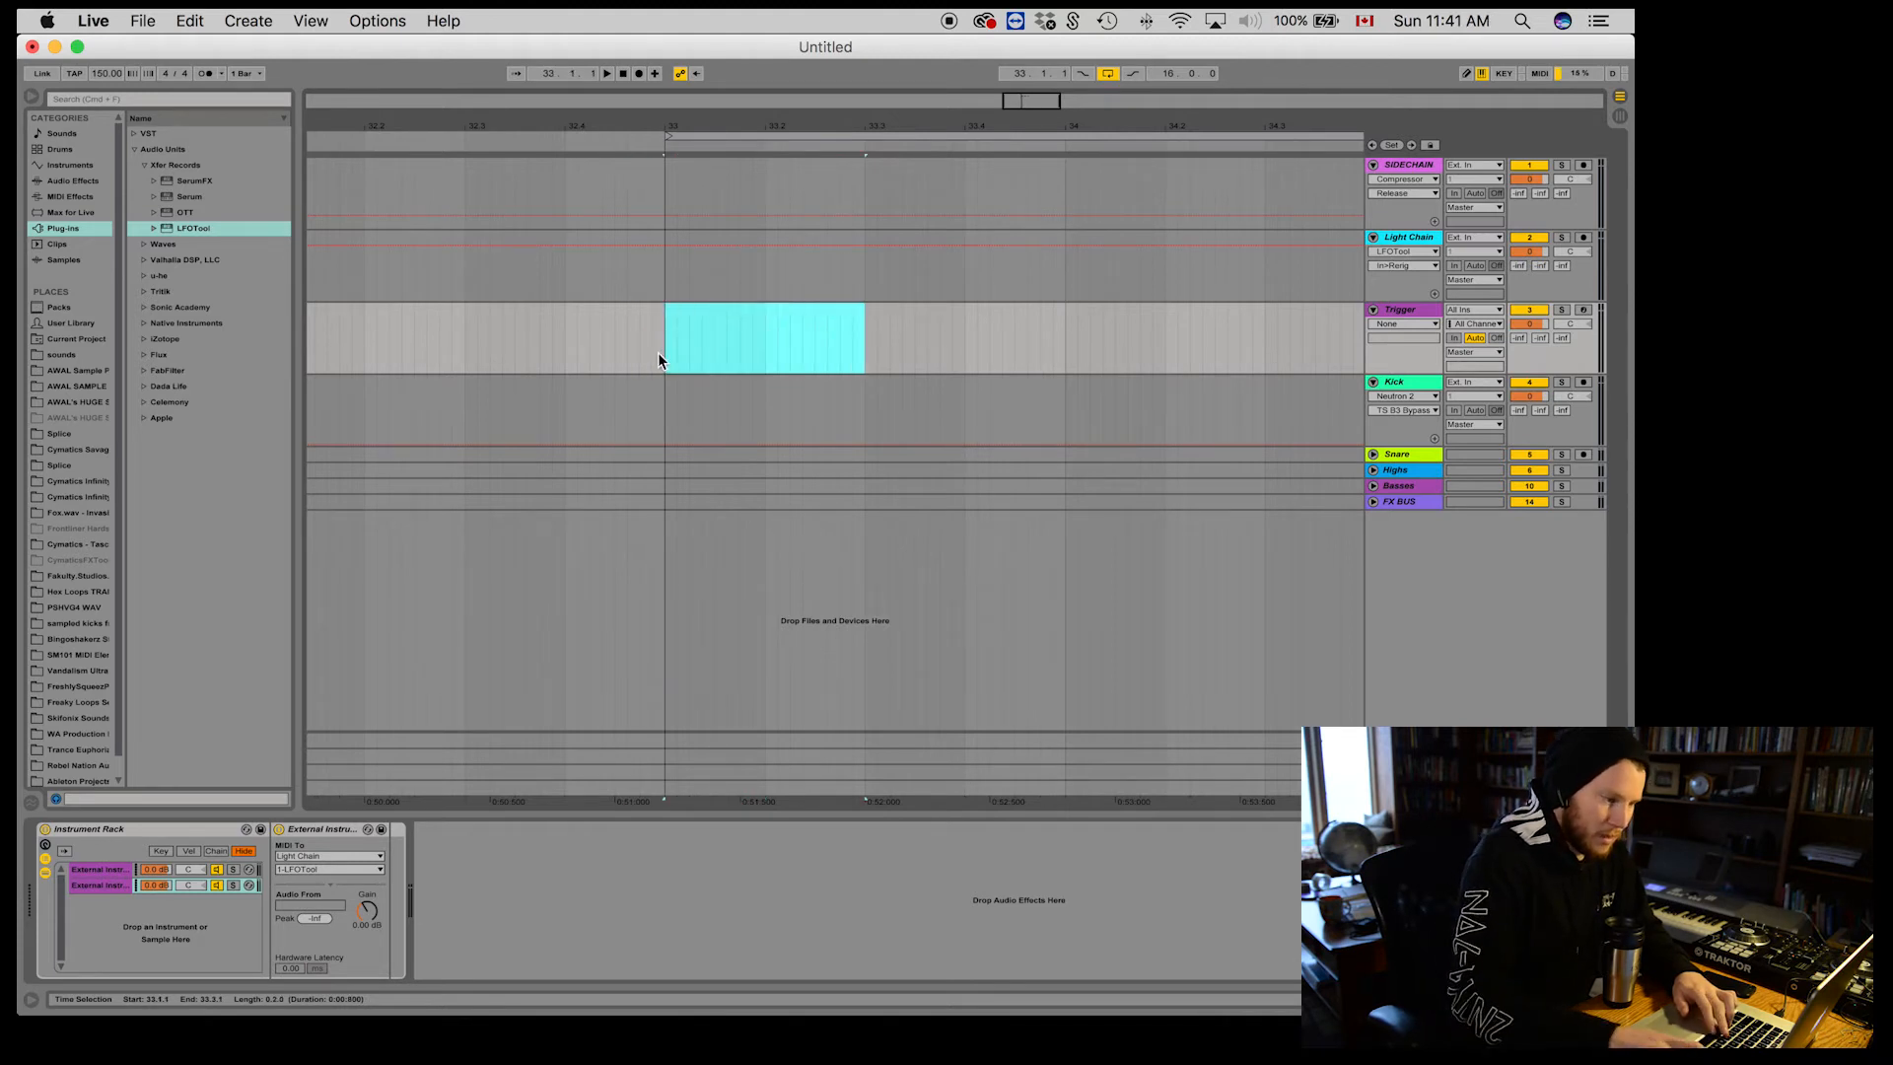
Step: View the LFOTool curve on the SIDECHAIN BUS track and close its window
{"action": "left_click", "coordinate": [1388, 165]}
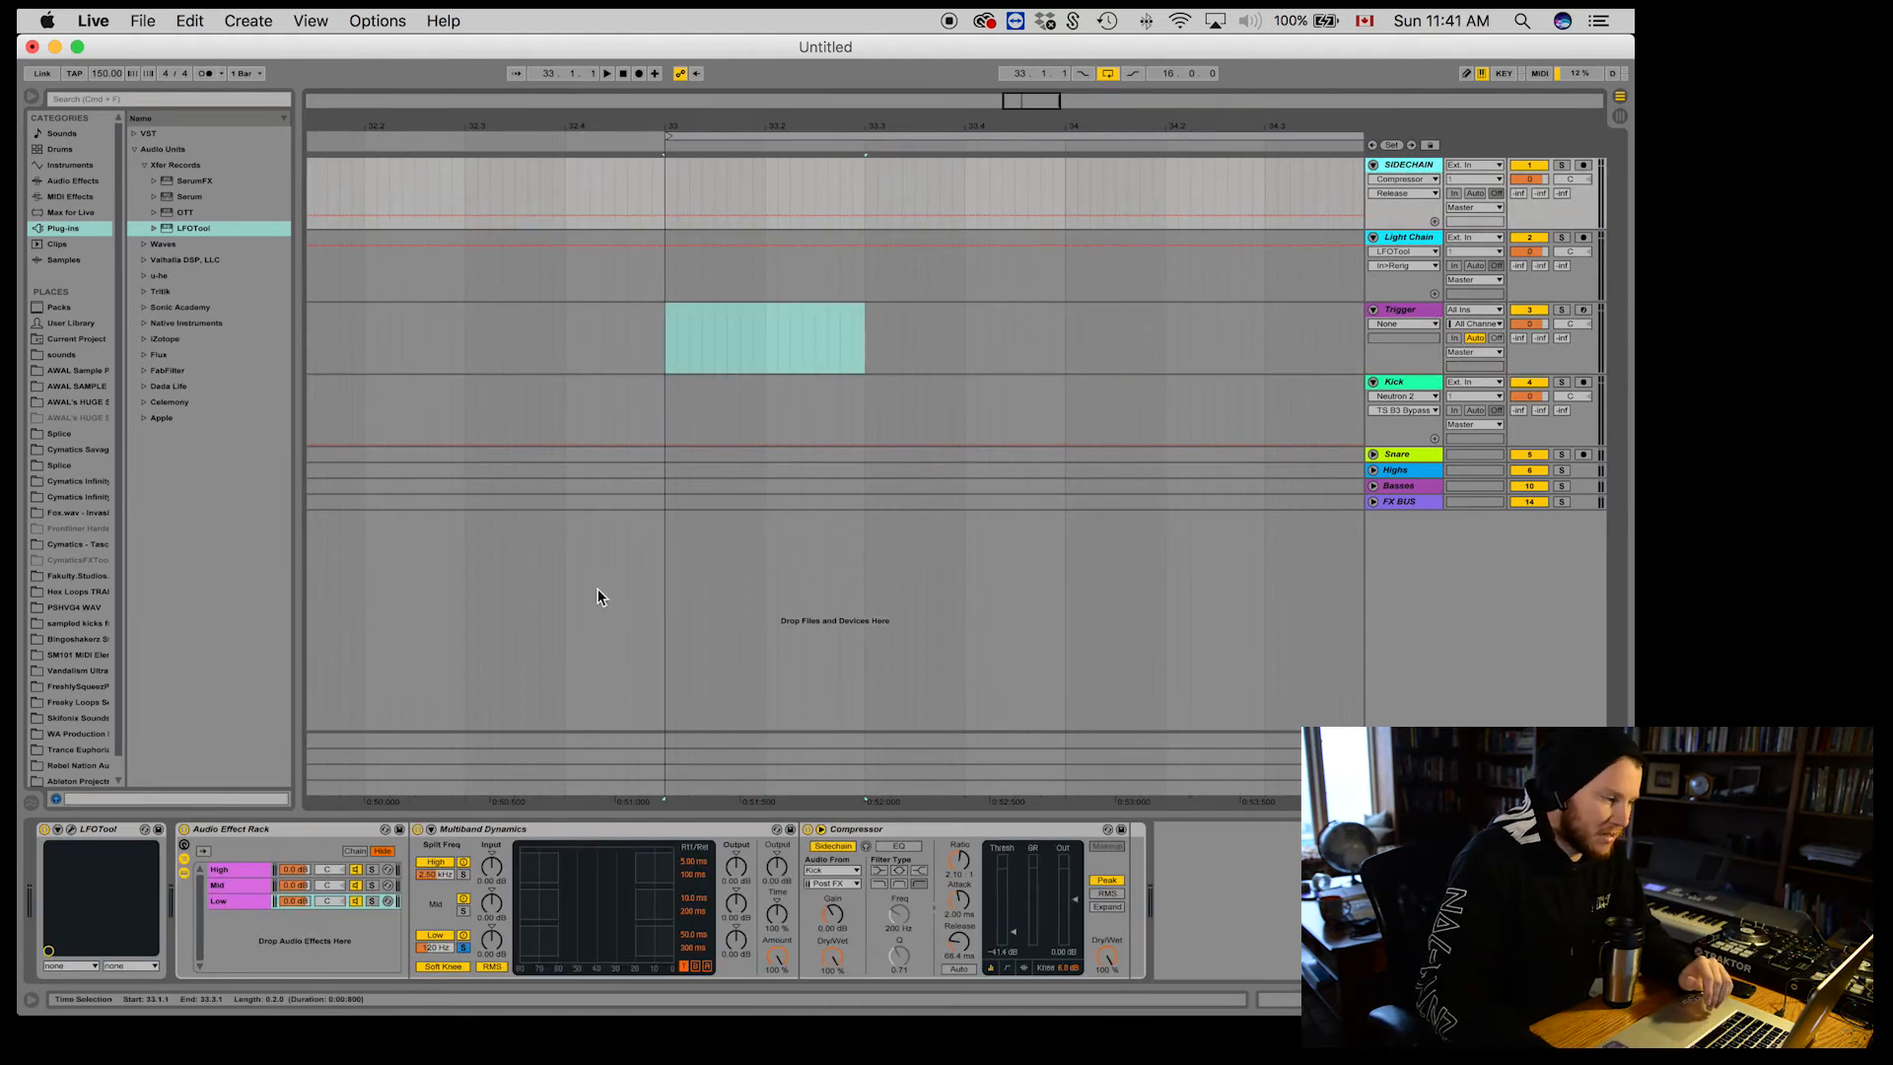
{"action": "left_click", "coordinate": [77, 830]}
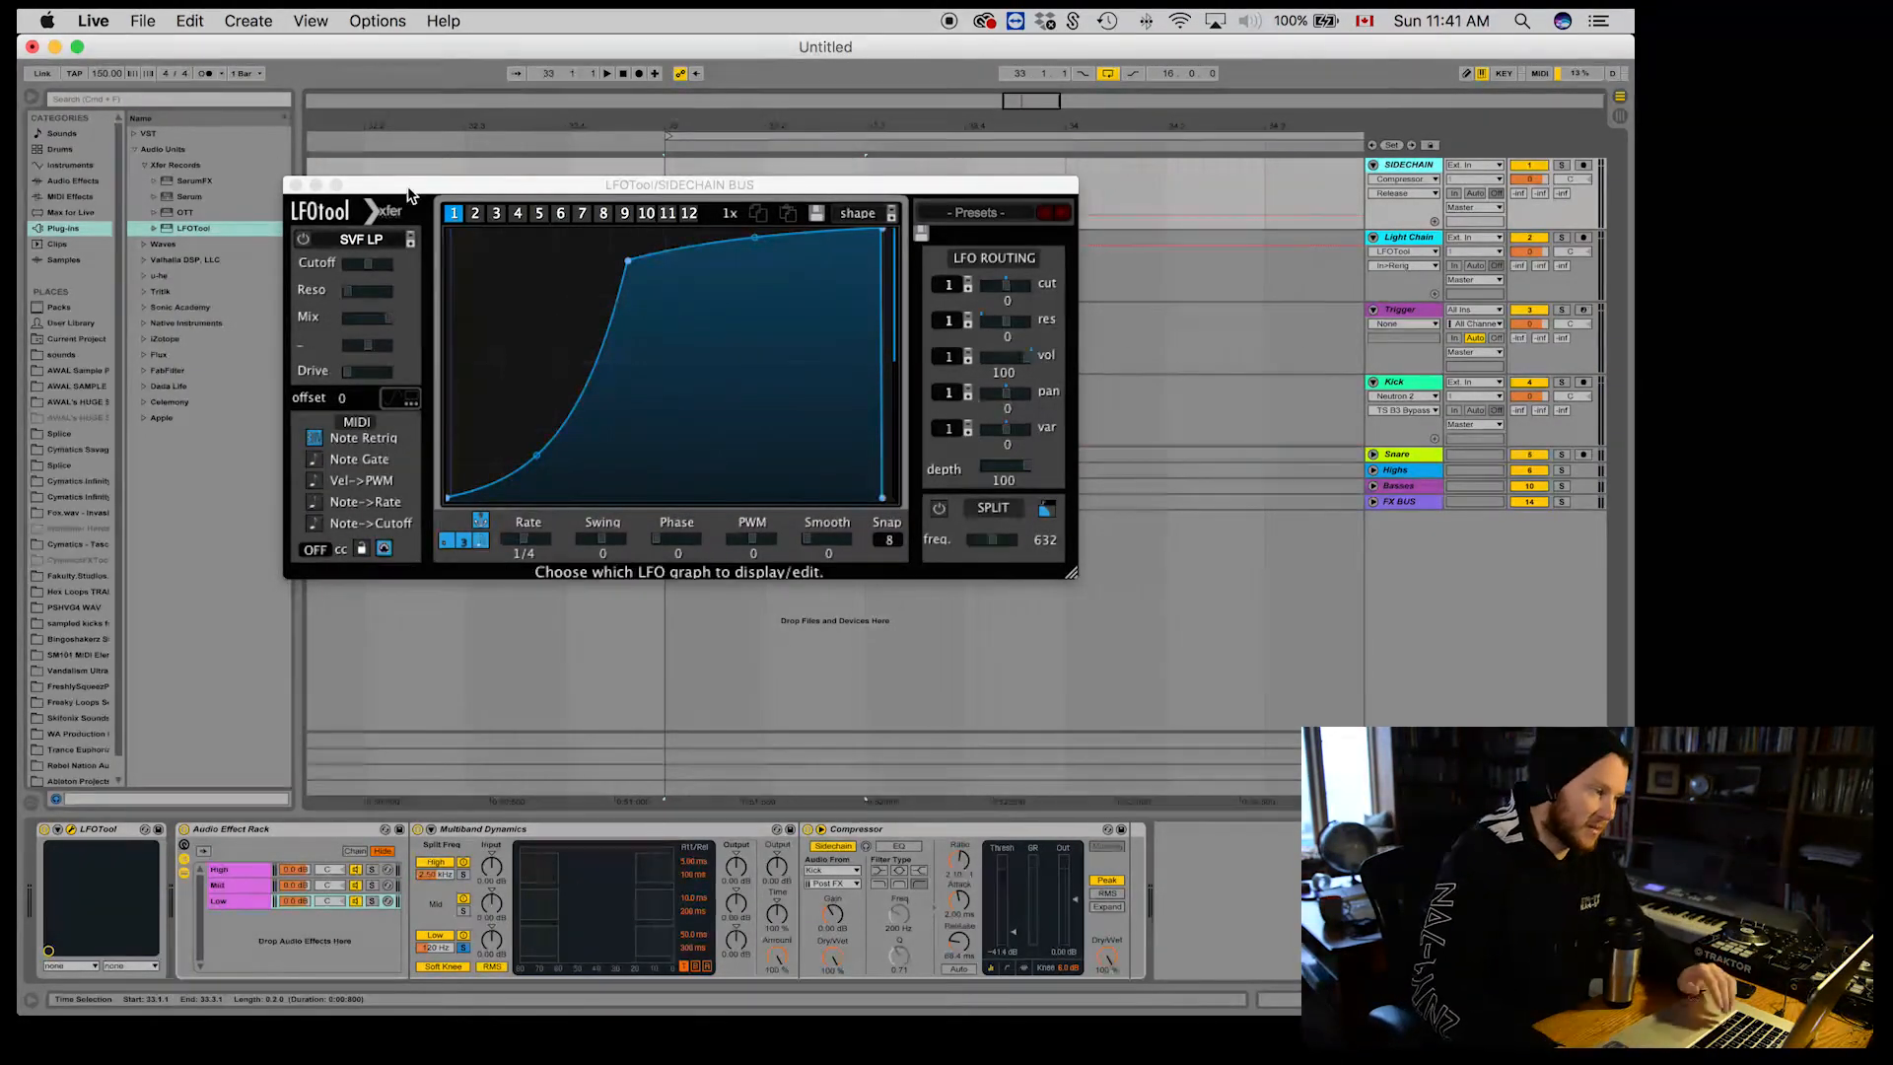
{"action": "left_click", "coordinate": [288, 184]}
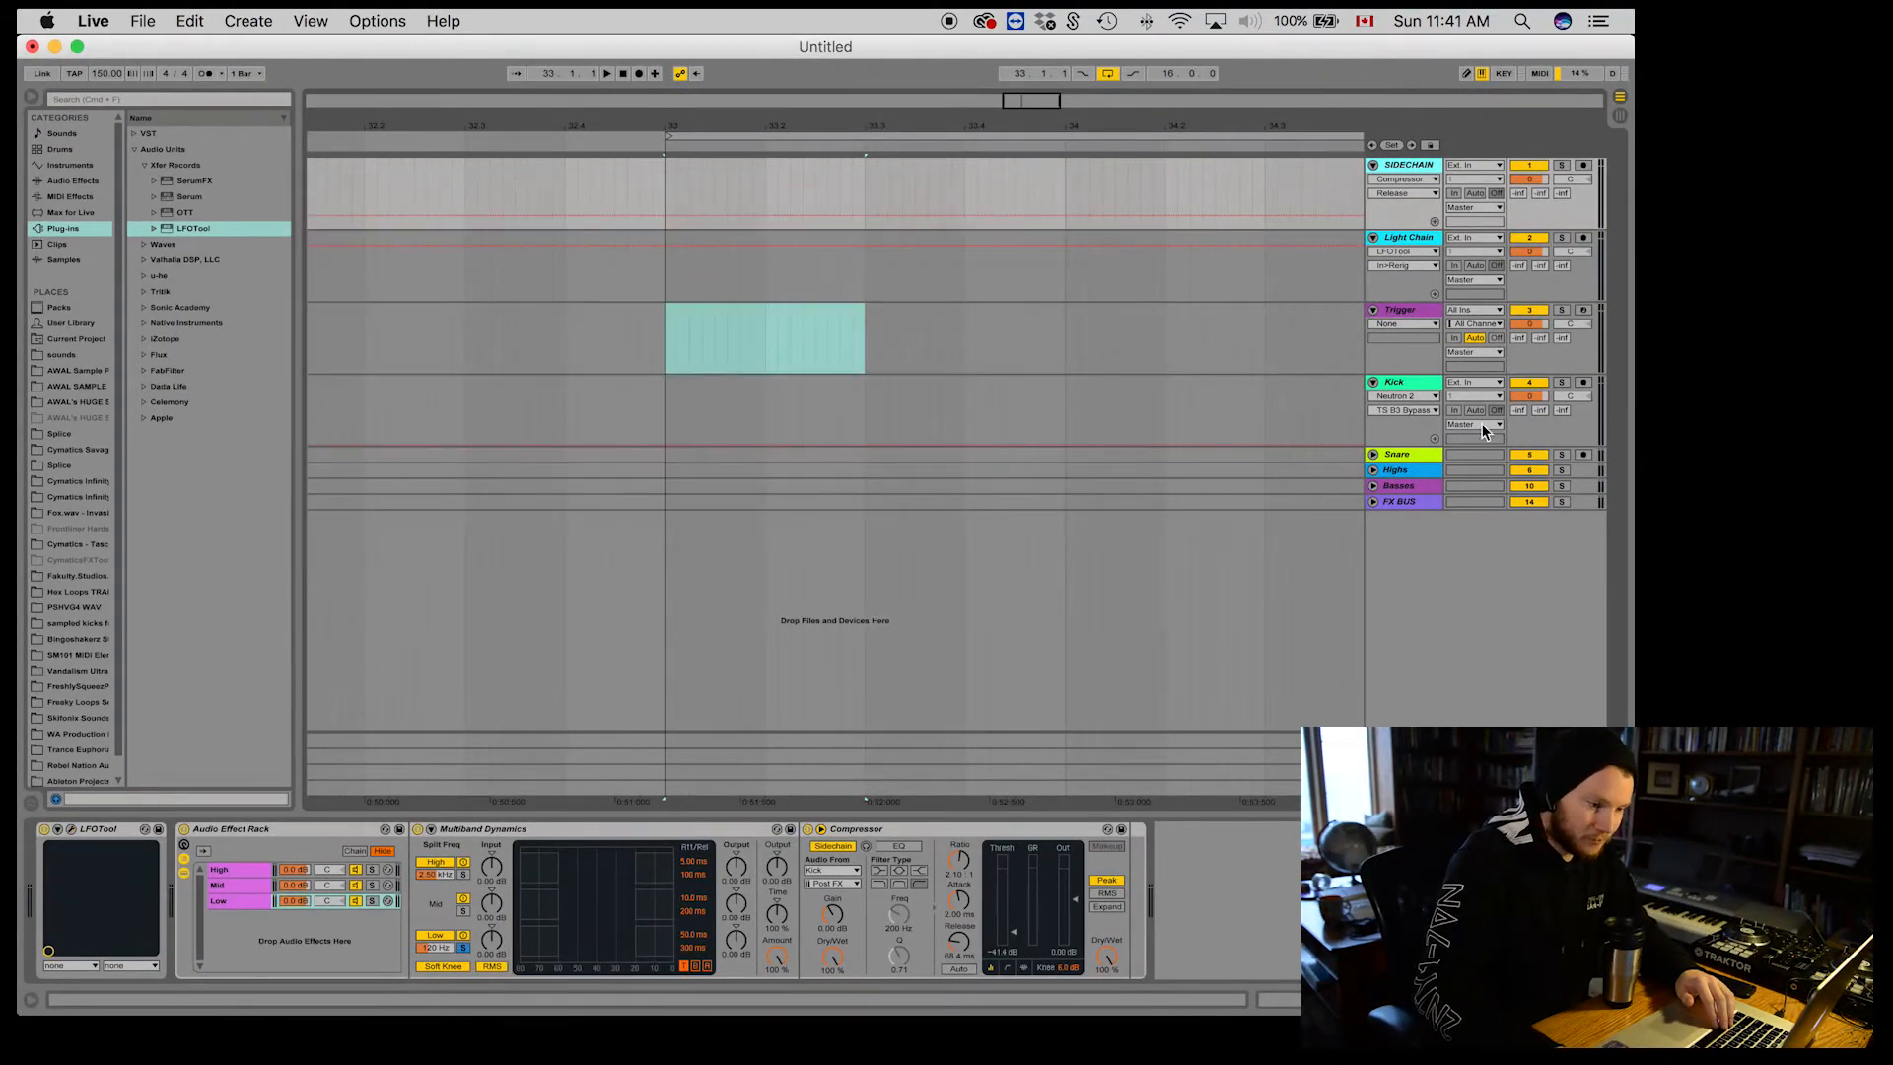
Step: Fold the Trigger, Kick and Light Chain tracks, and unfold the Basses group and route its output to SIDECHAIN BUS
{"action": "left_click", "coordinate": [1374, 310]}
{"action": "left_click", "coordinate": [1377, 324]}
{"action": "left_click", "coordinate": [1374, 326]}
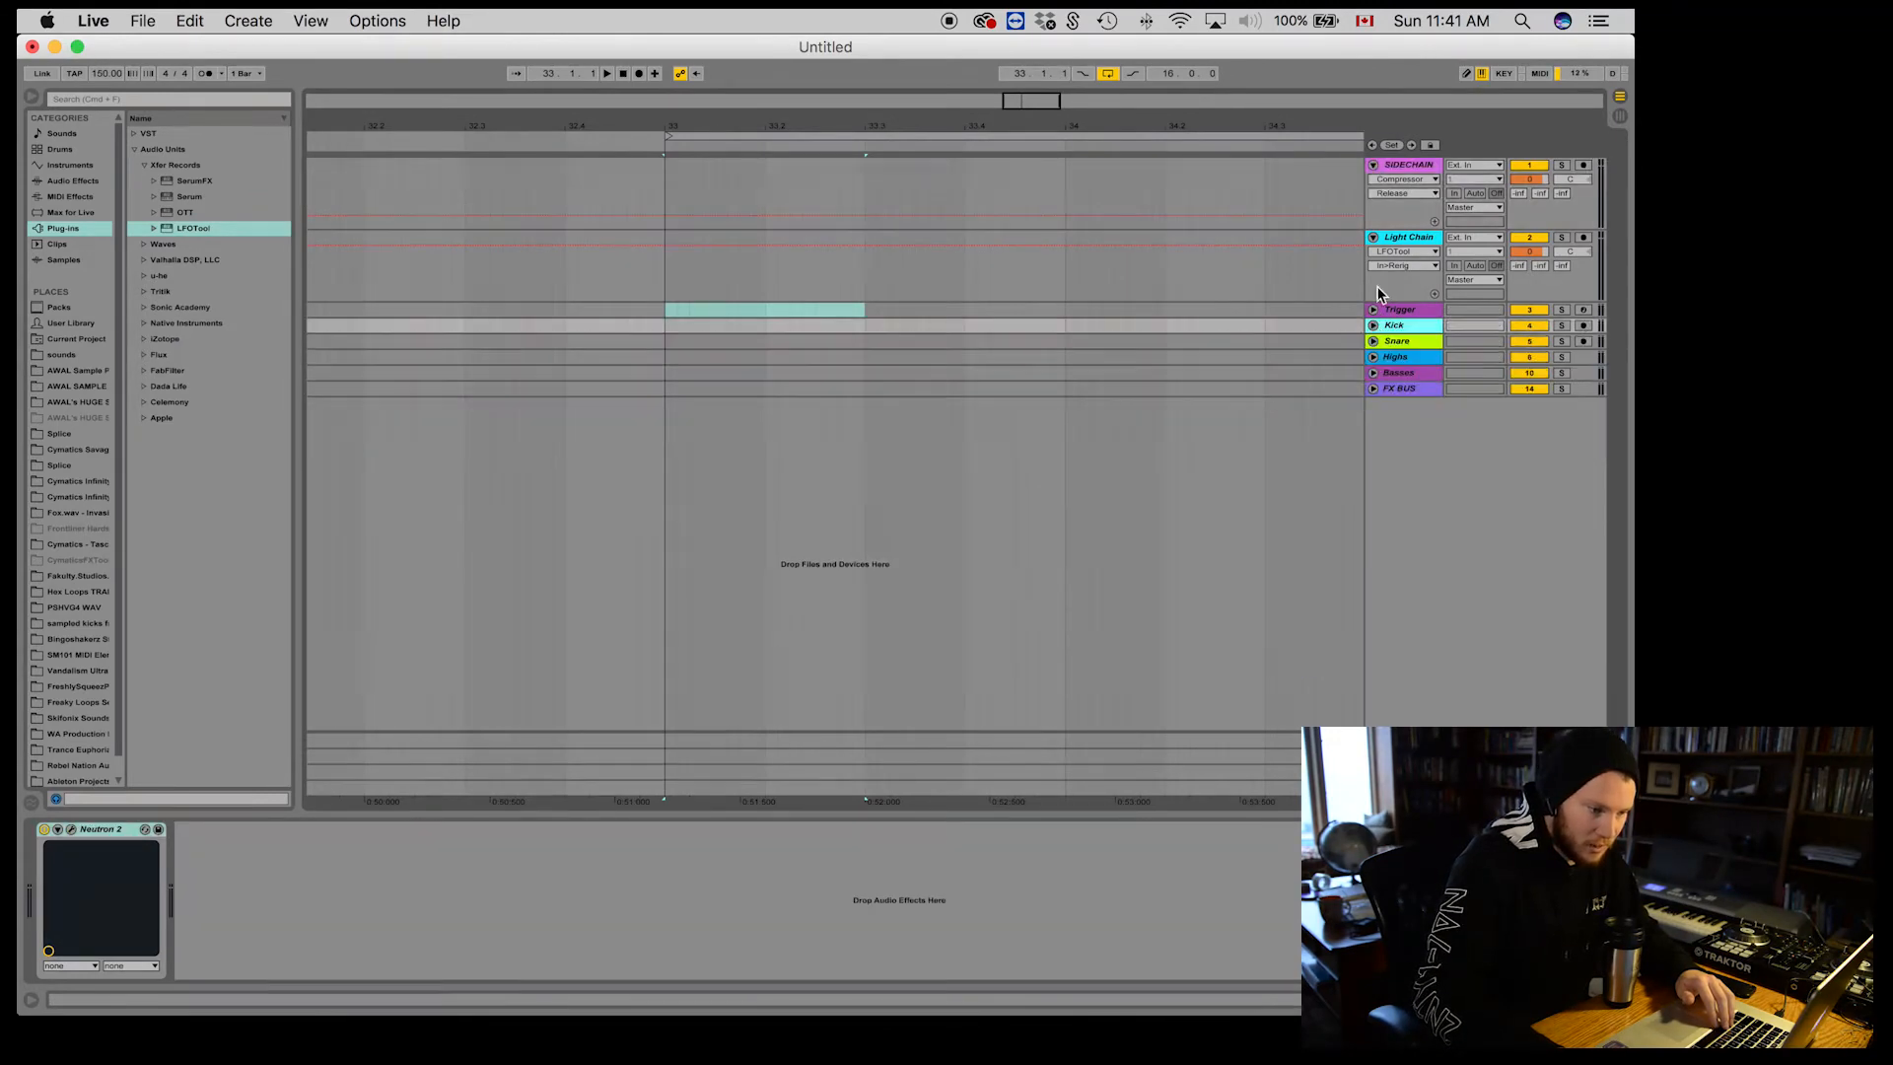
{"action": "left_click", "coordinate": [1372, 237]}
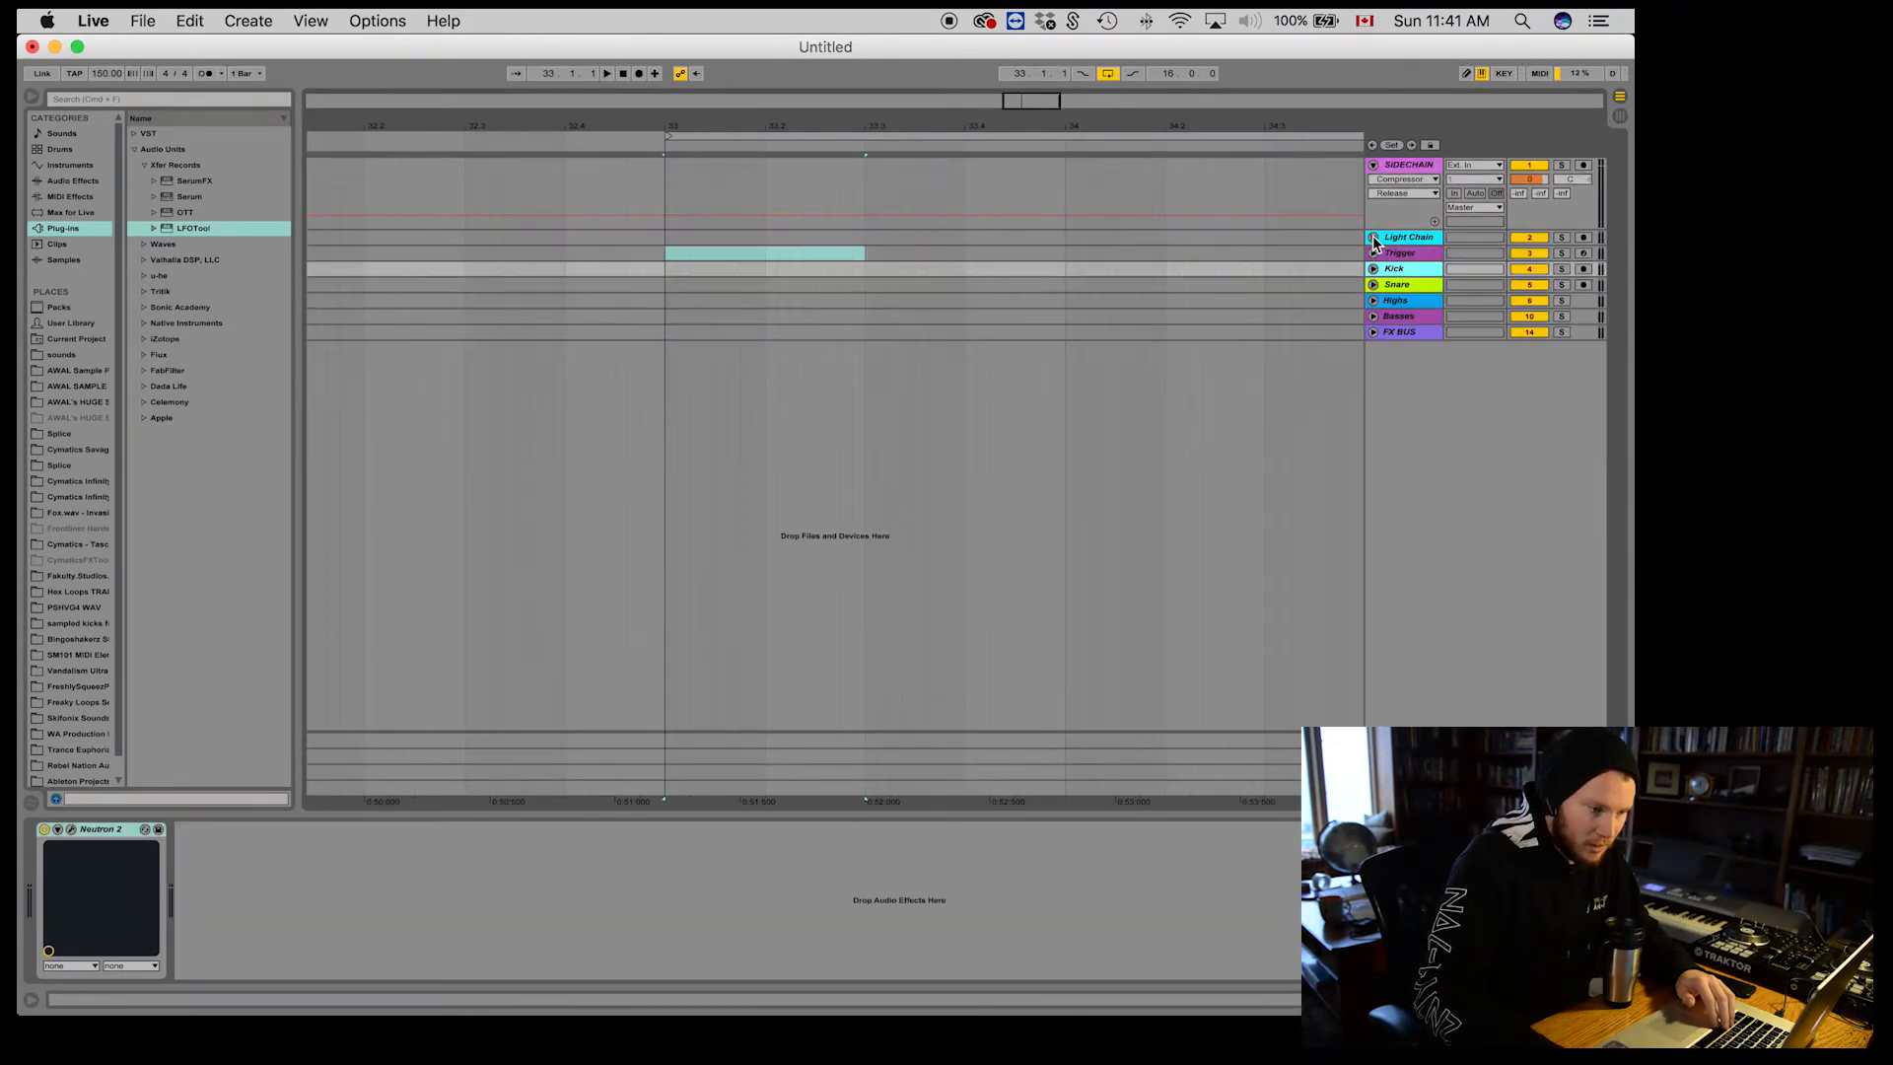
{"action": "left_click", "coordinate": [1373, 316]}
{"action": "left_click", "coordinate": [1399, 316]}
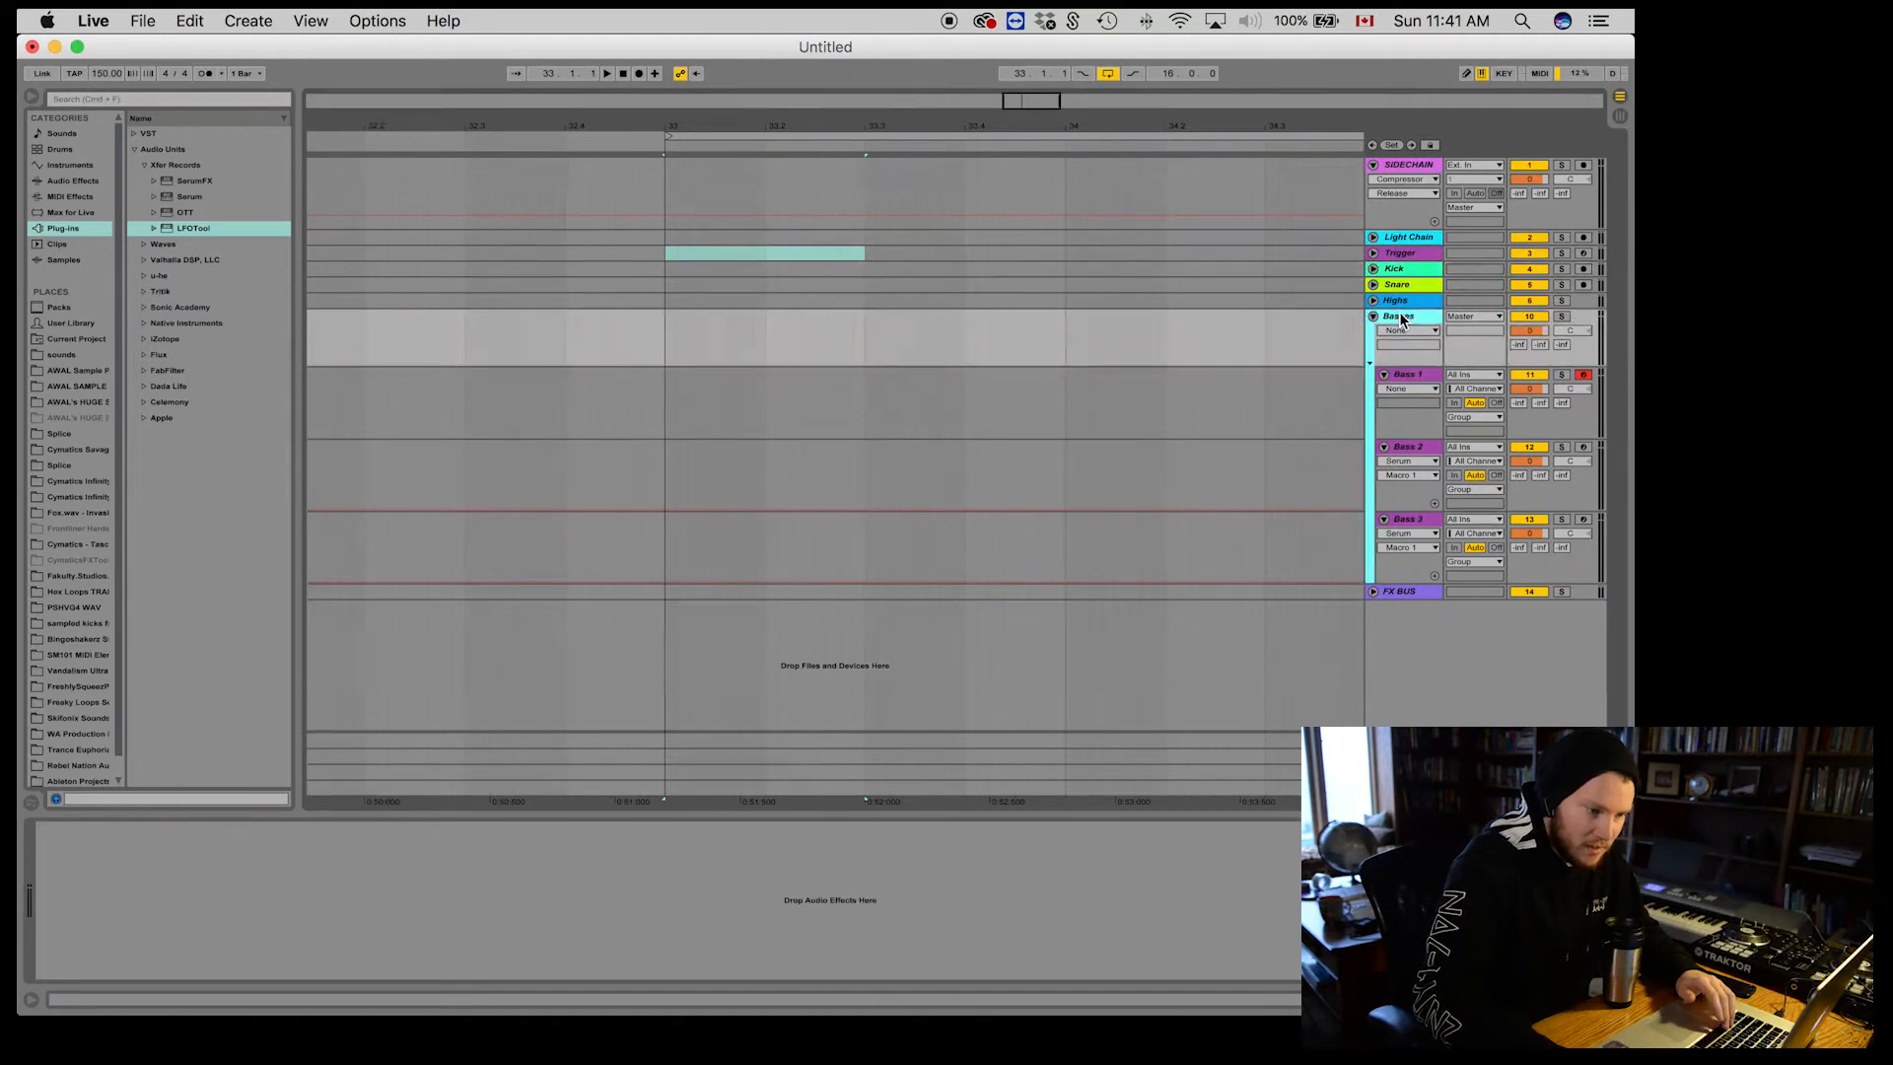
{"action": "left_click", "coordinate": [1476, 316]}
{"action": "left_click", "coordinate": [1470, 371]}
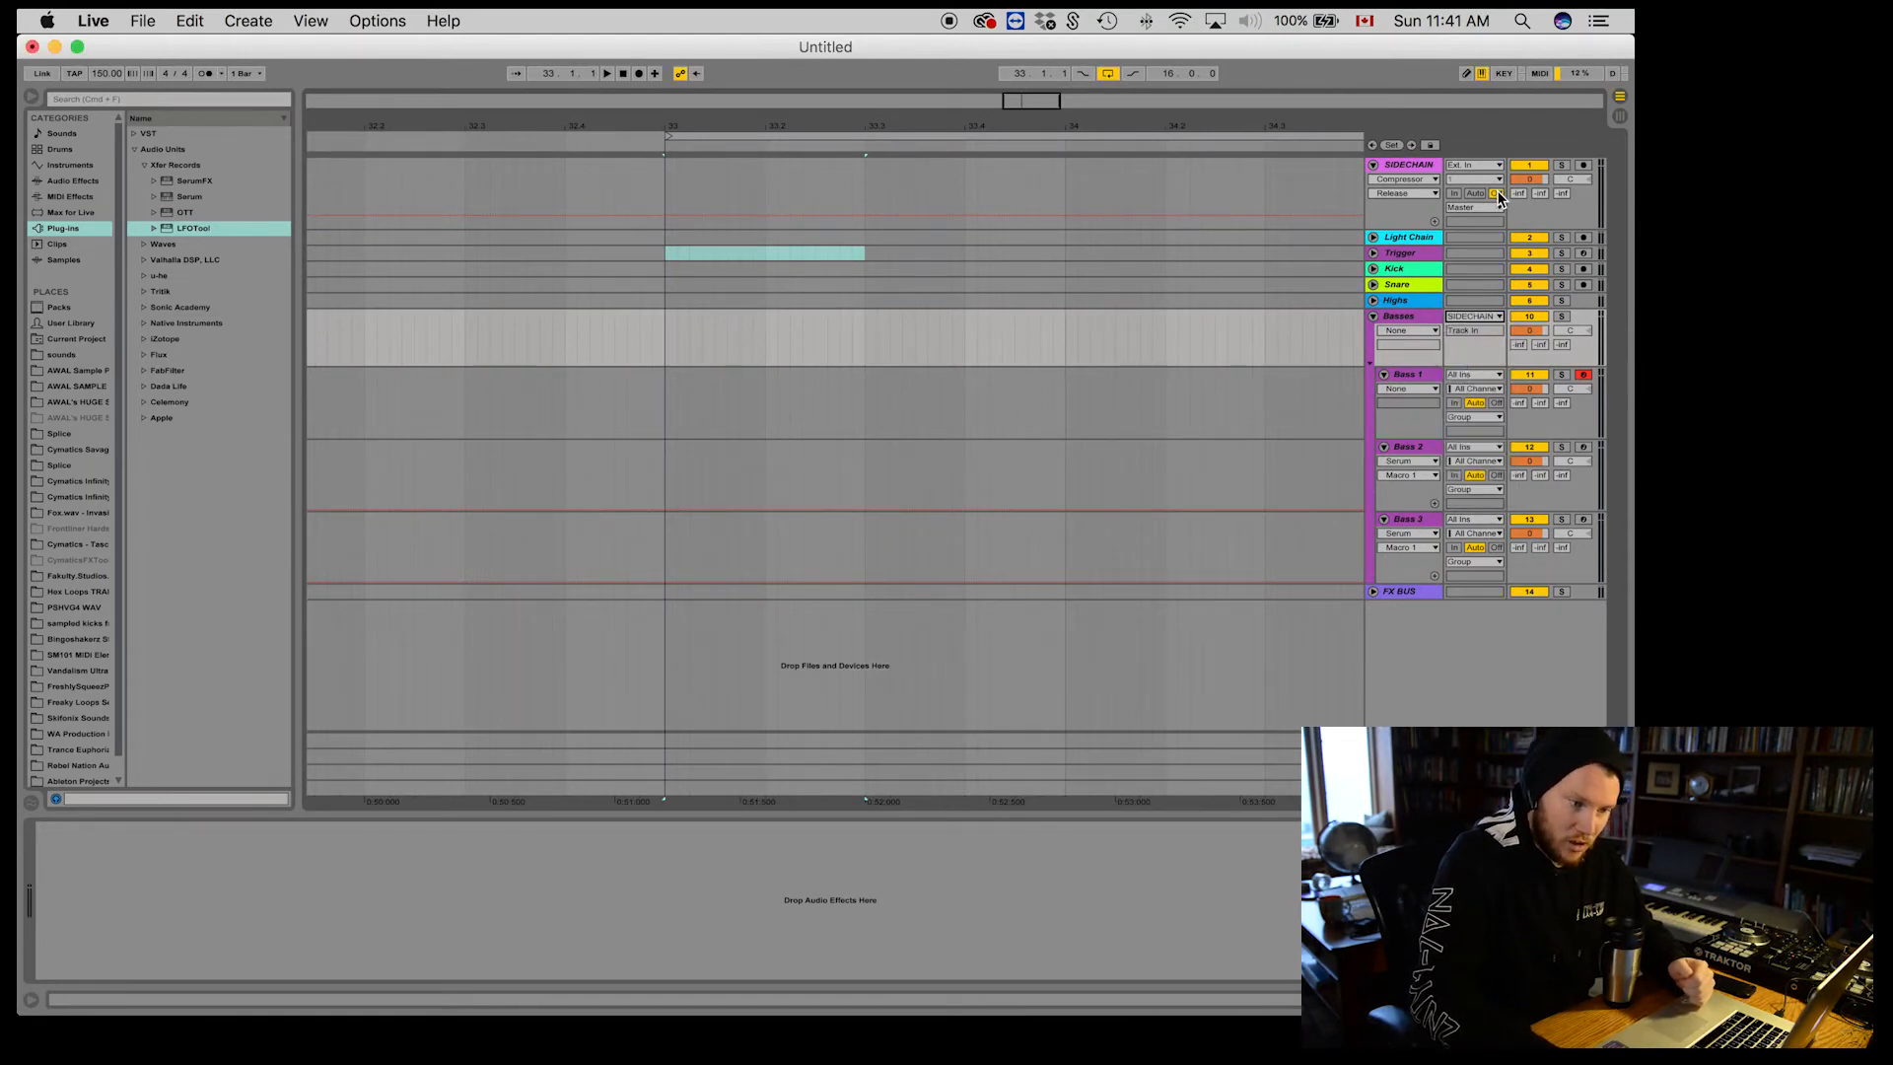
Step: Set the SIDECHAIN BUS track's monitoring to In and its audio input to No Input
{"action": "left_click", "coordinate": [1455, 195]}
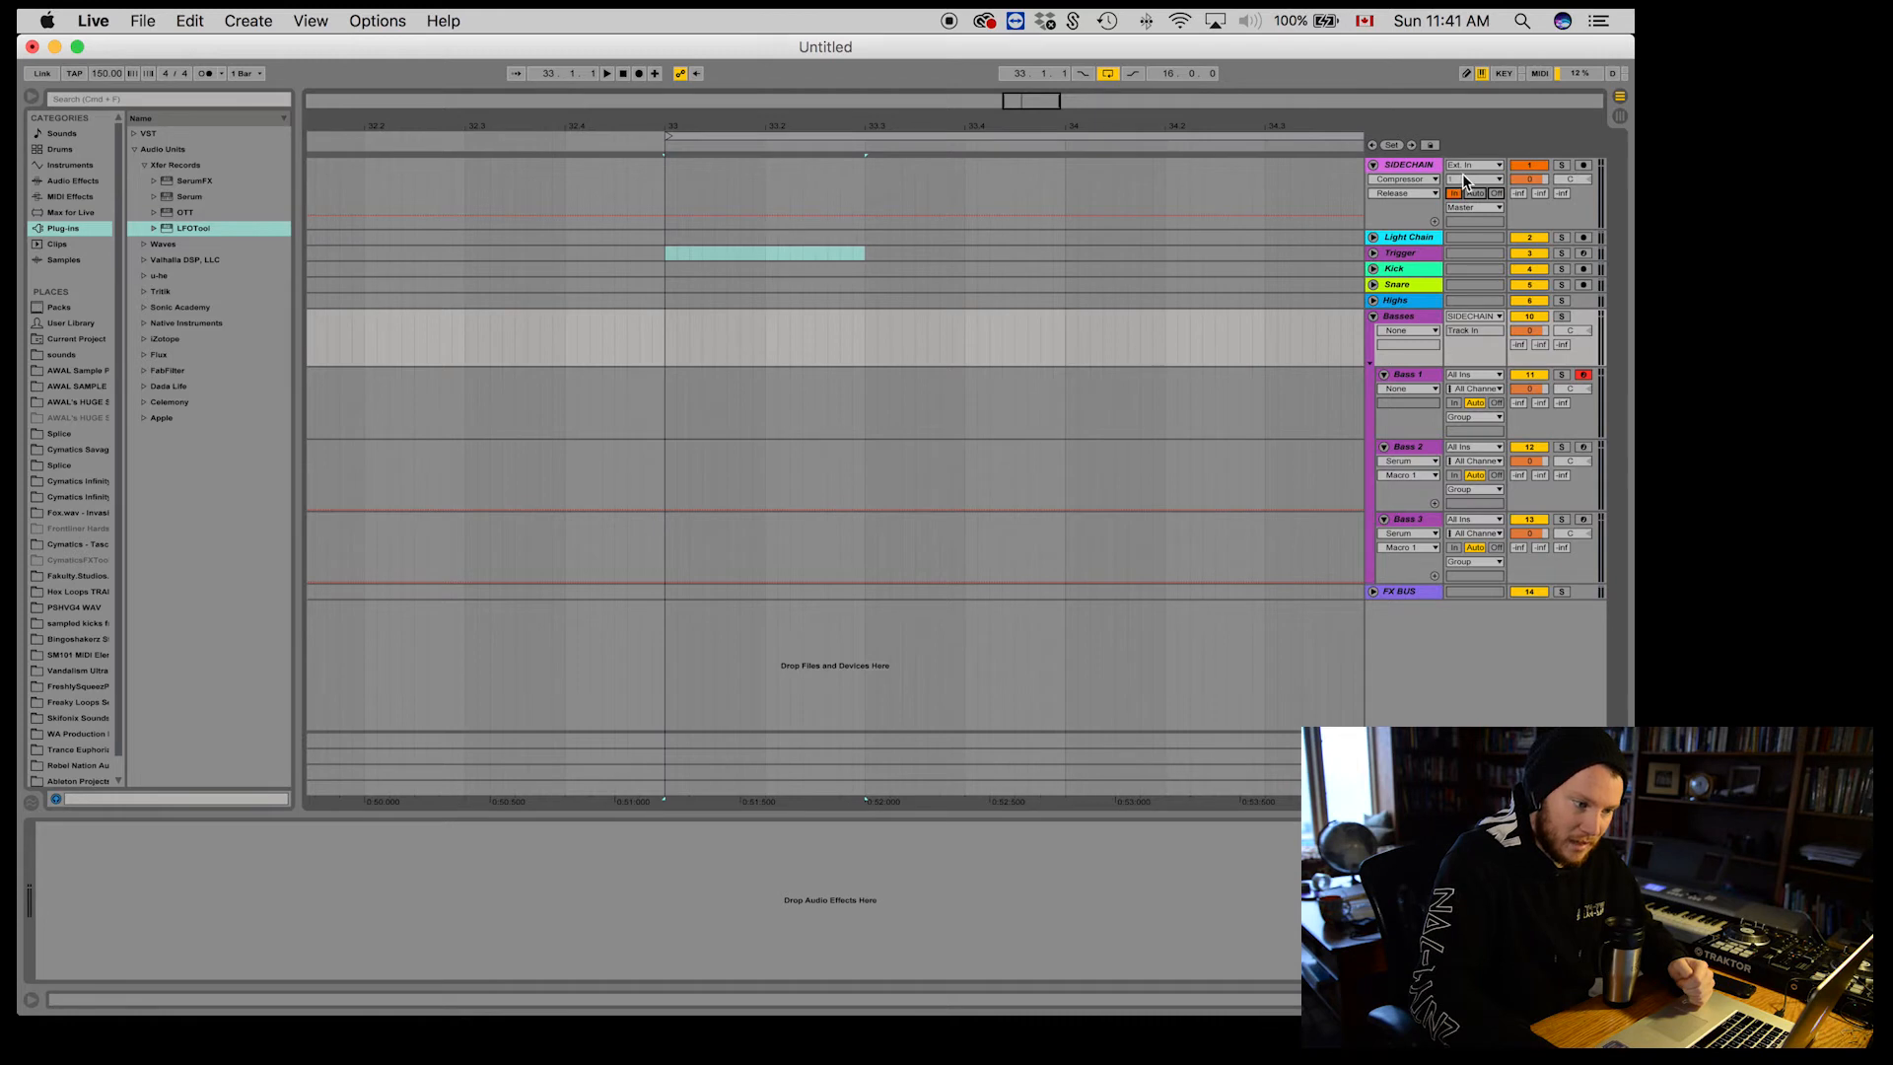
{"action": "left_click", "coordinate": [1465, 164]}
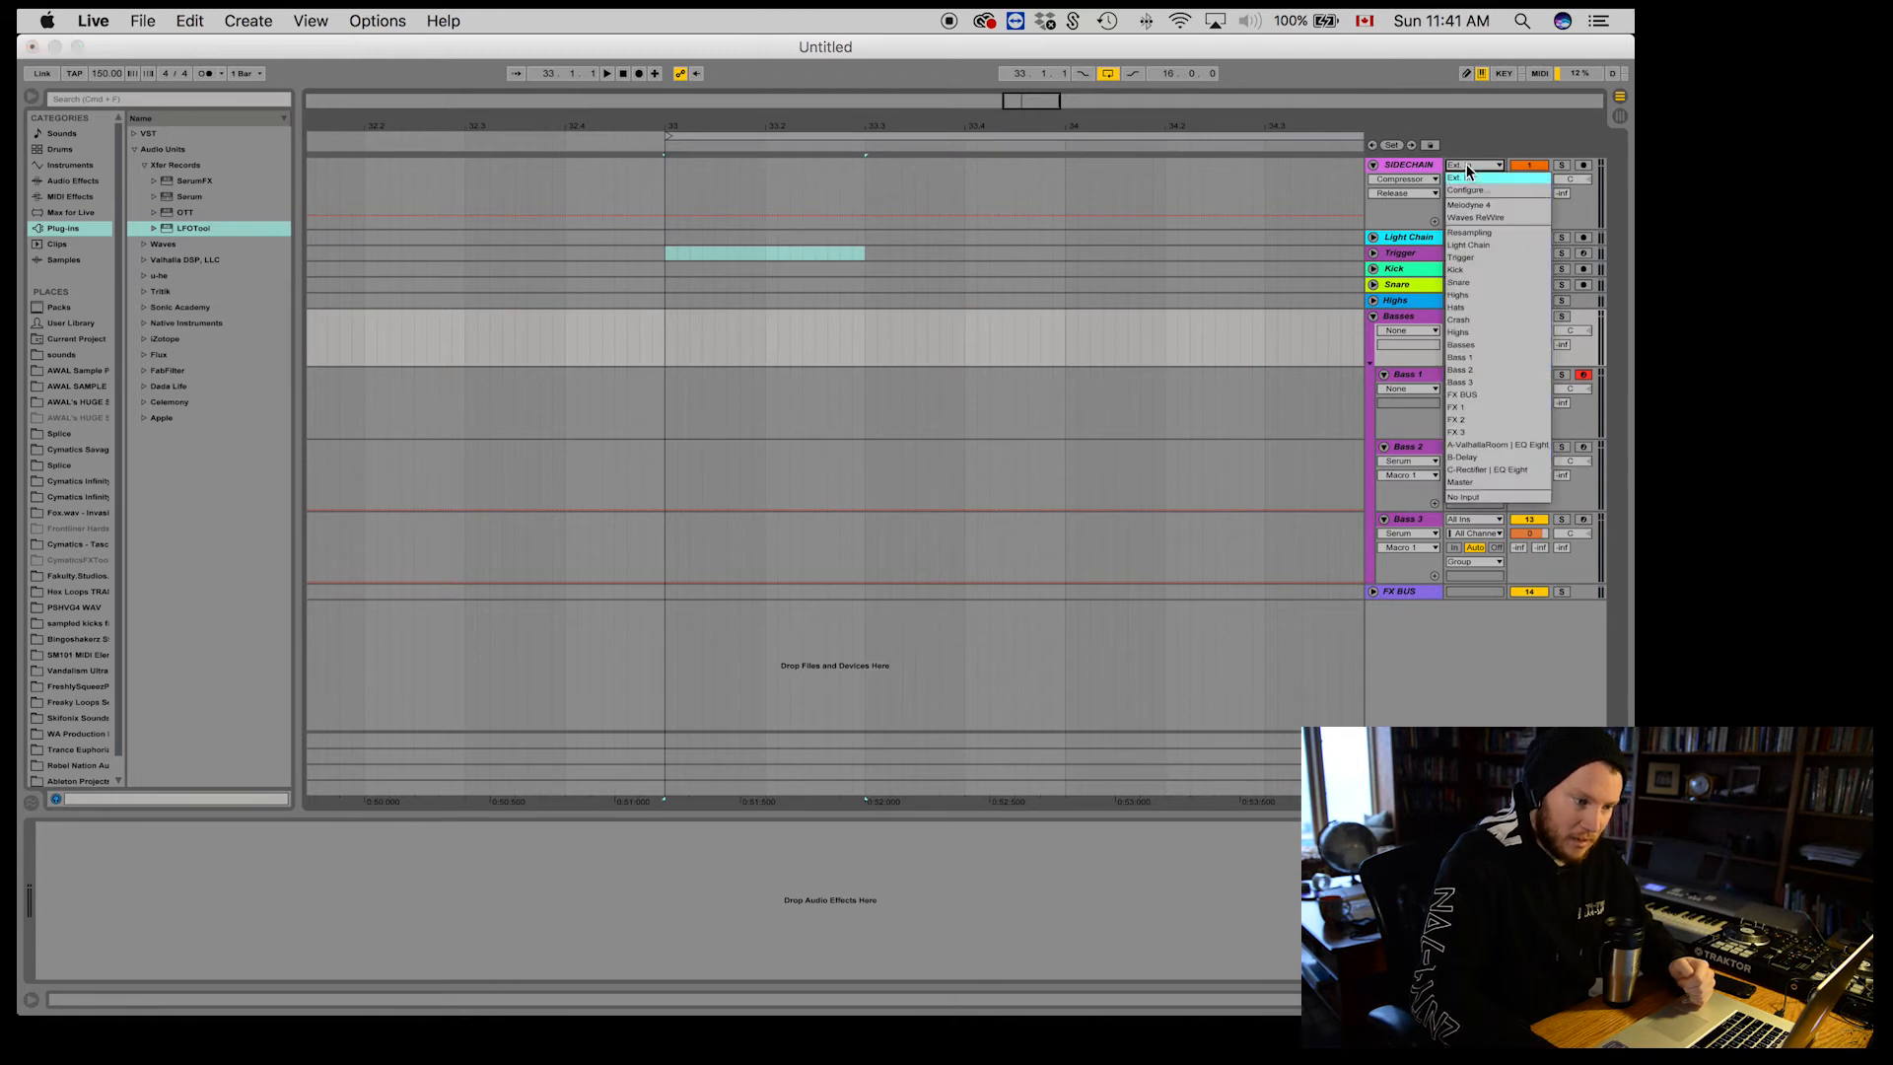
{"action": "left_click", "coordinate": [1483, 495]}
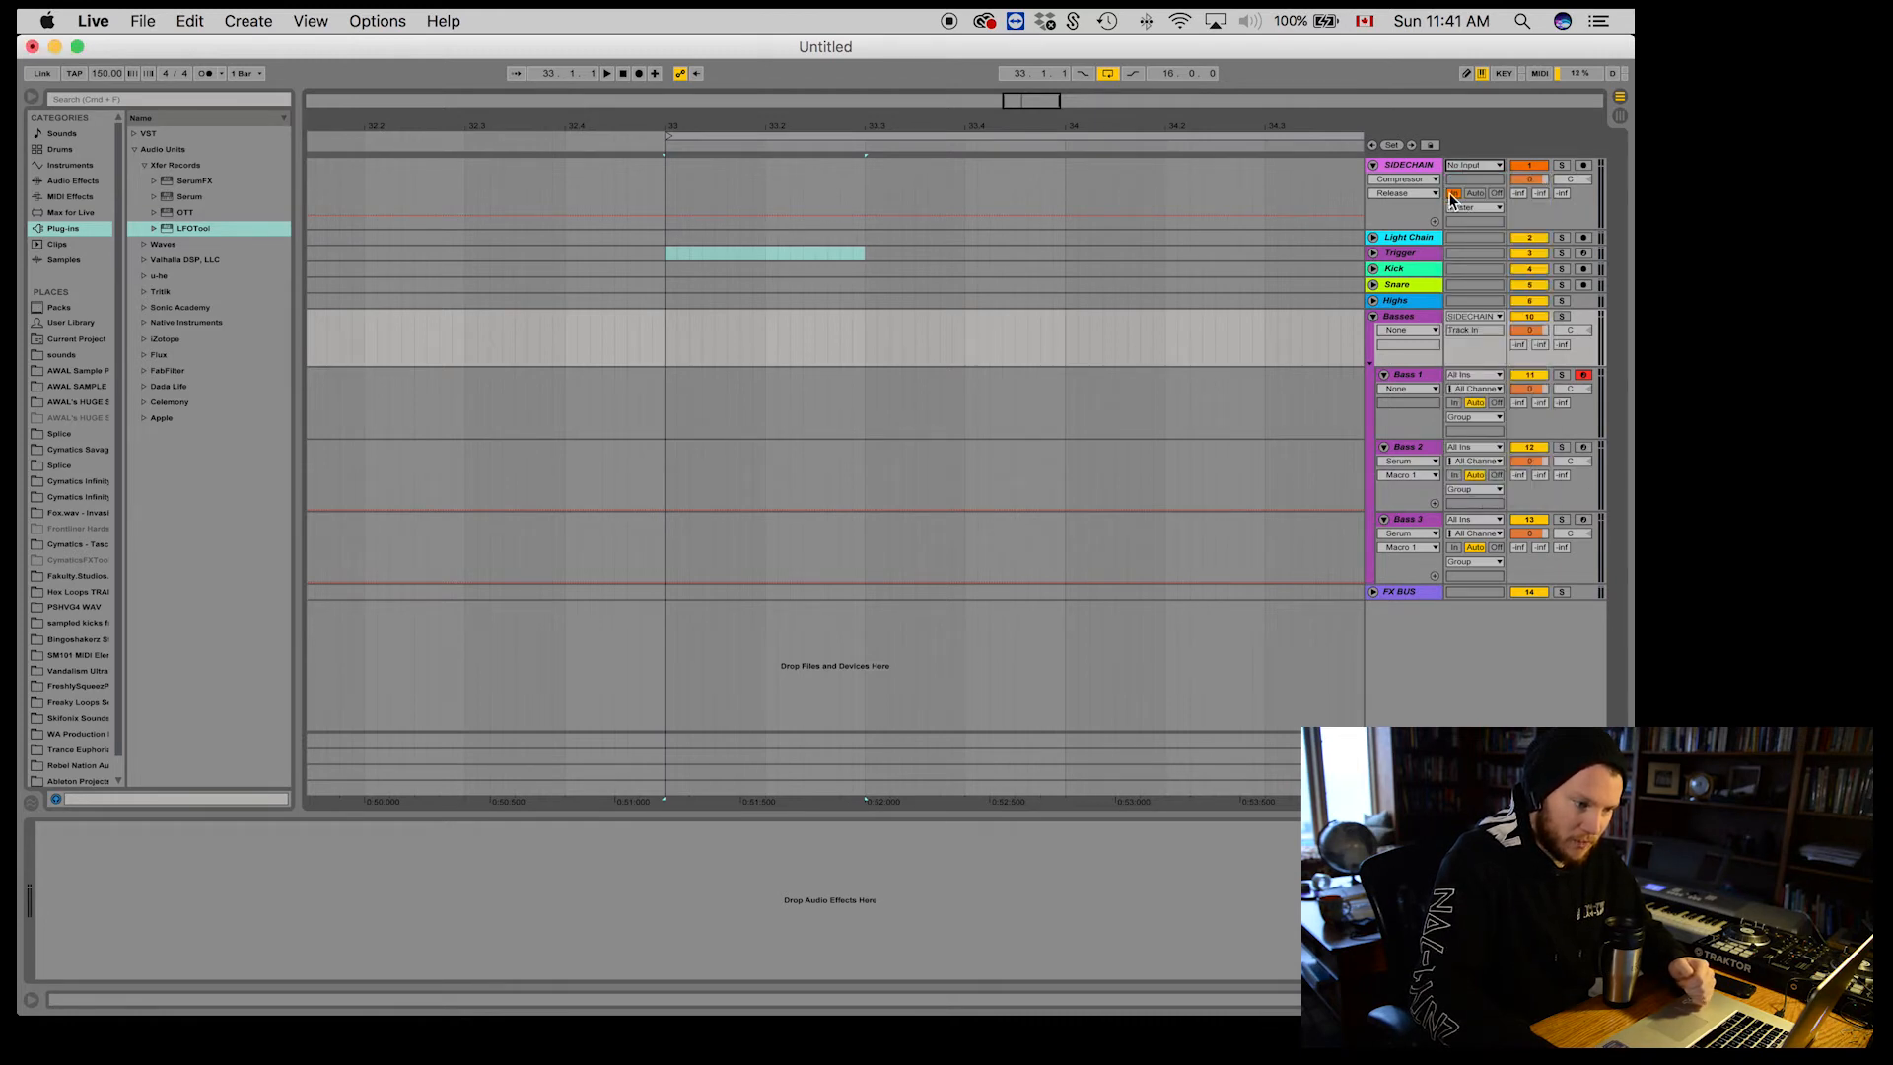
Step: Create a one-beat MIDI clip on Bass 2 at 33.1.1, fill it with one full-length B1 note and play it back
{"action": "left_click", "coordinate": [1411, 375]}
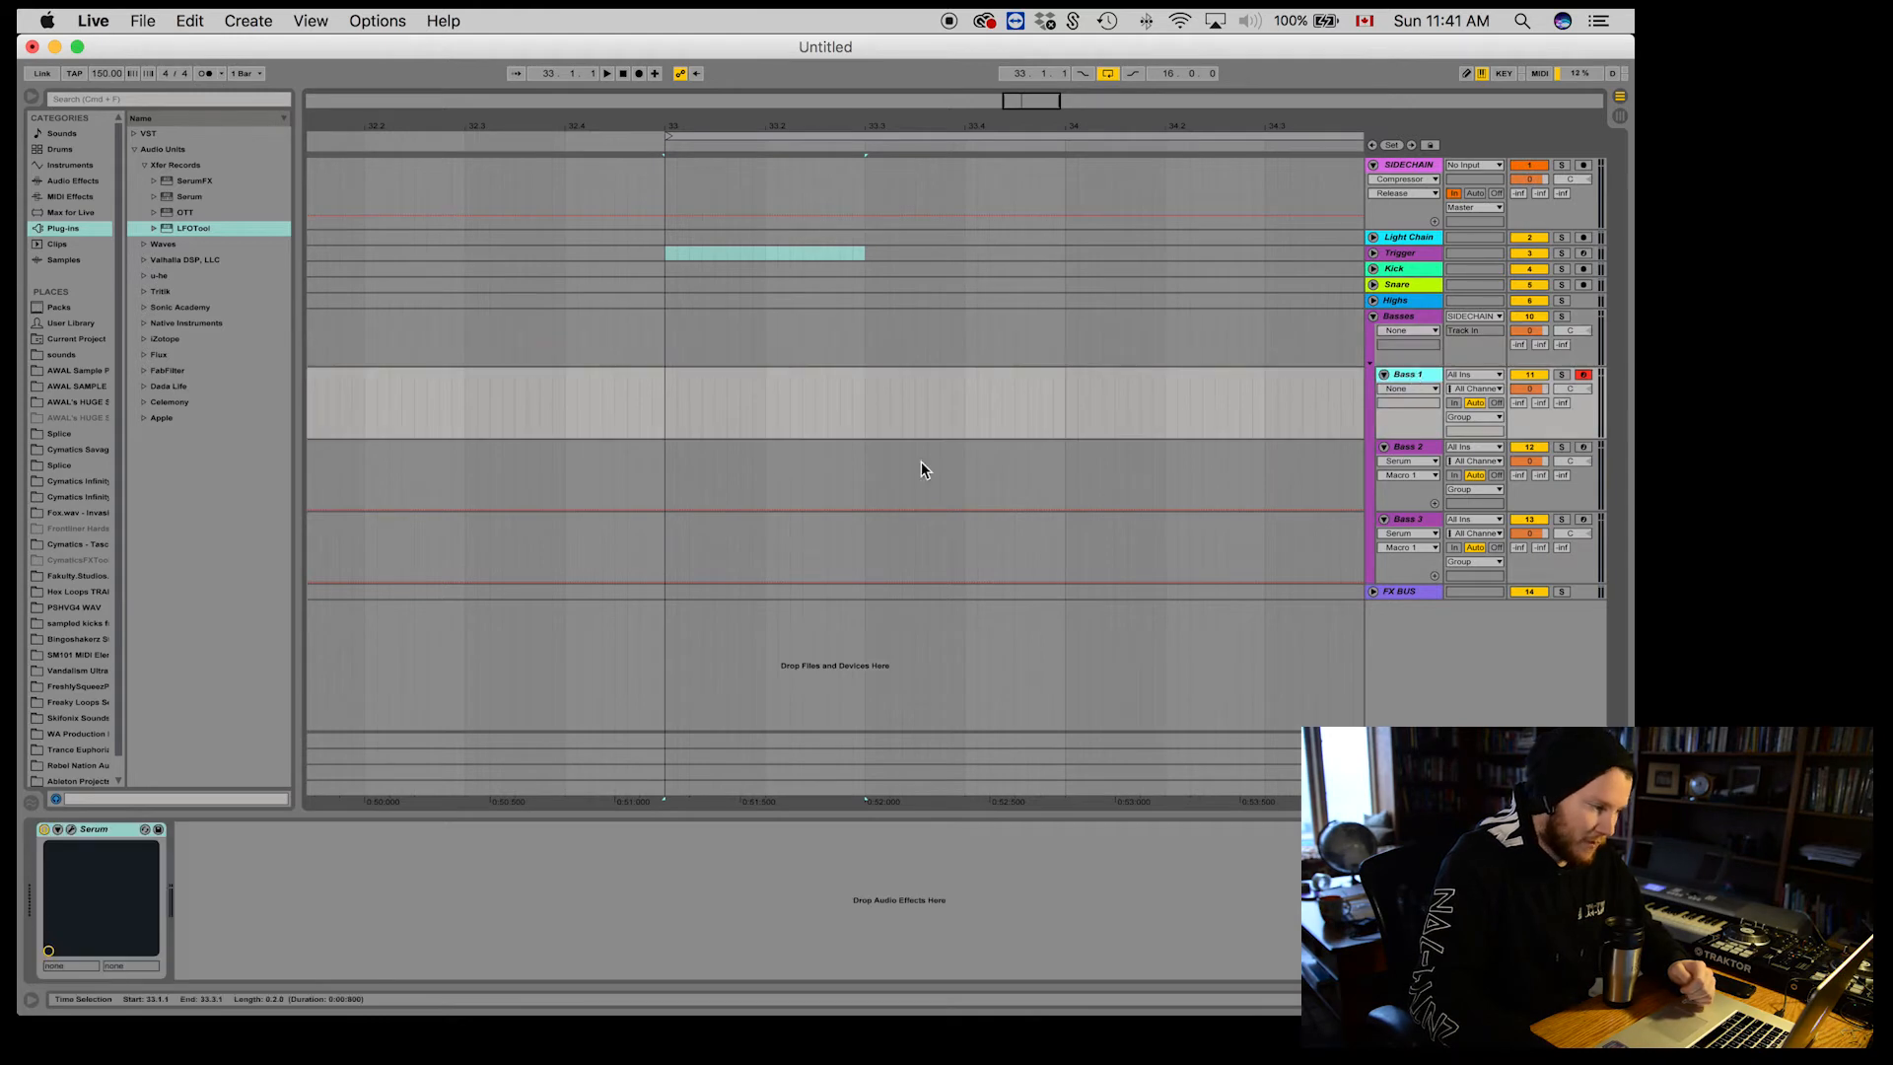
{"action": "left_click_drag", "start_coordinate": [659, 478], "coordinate": [769, 479]}
{"action": "key", "text": "super+shift+m"}
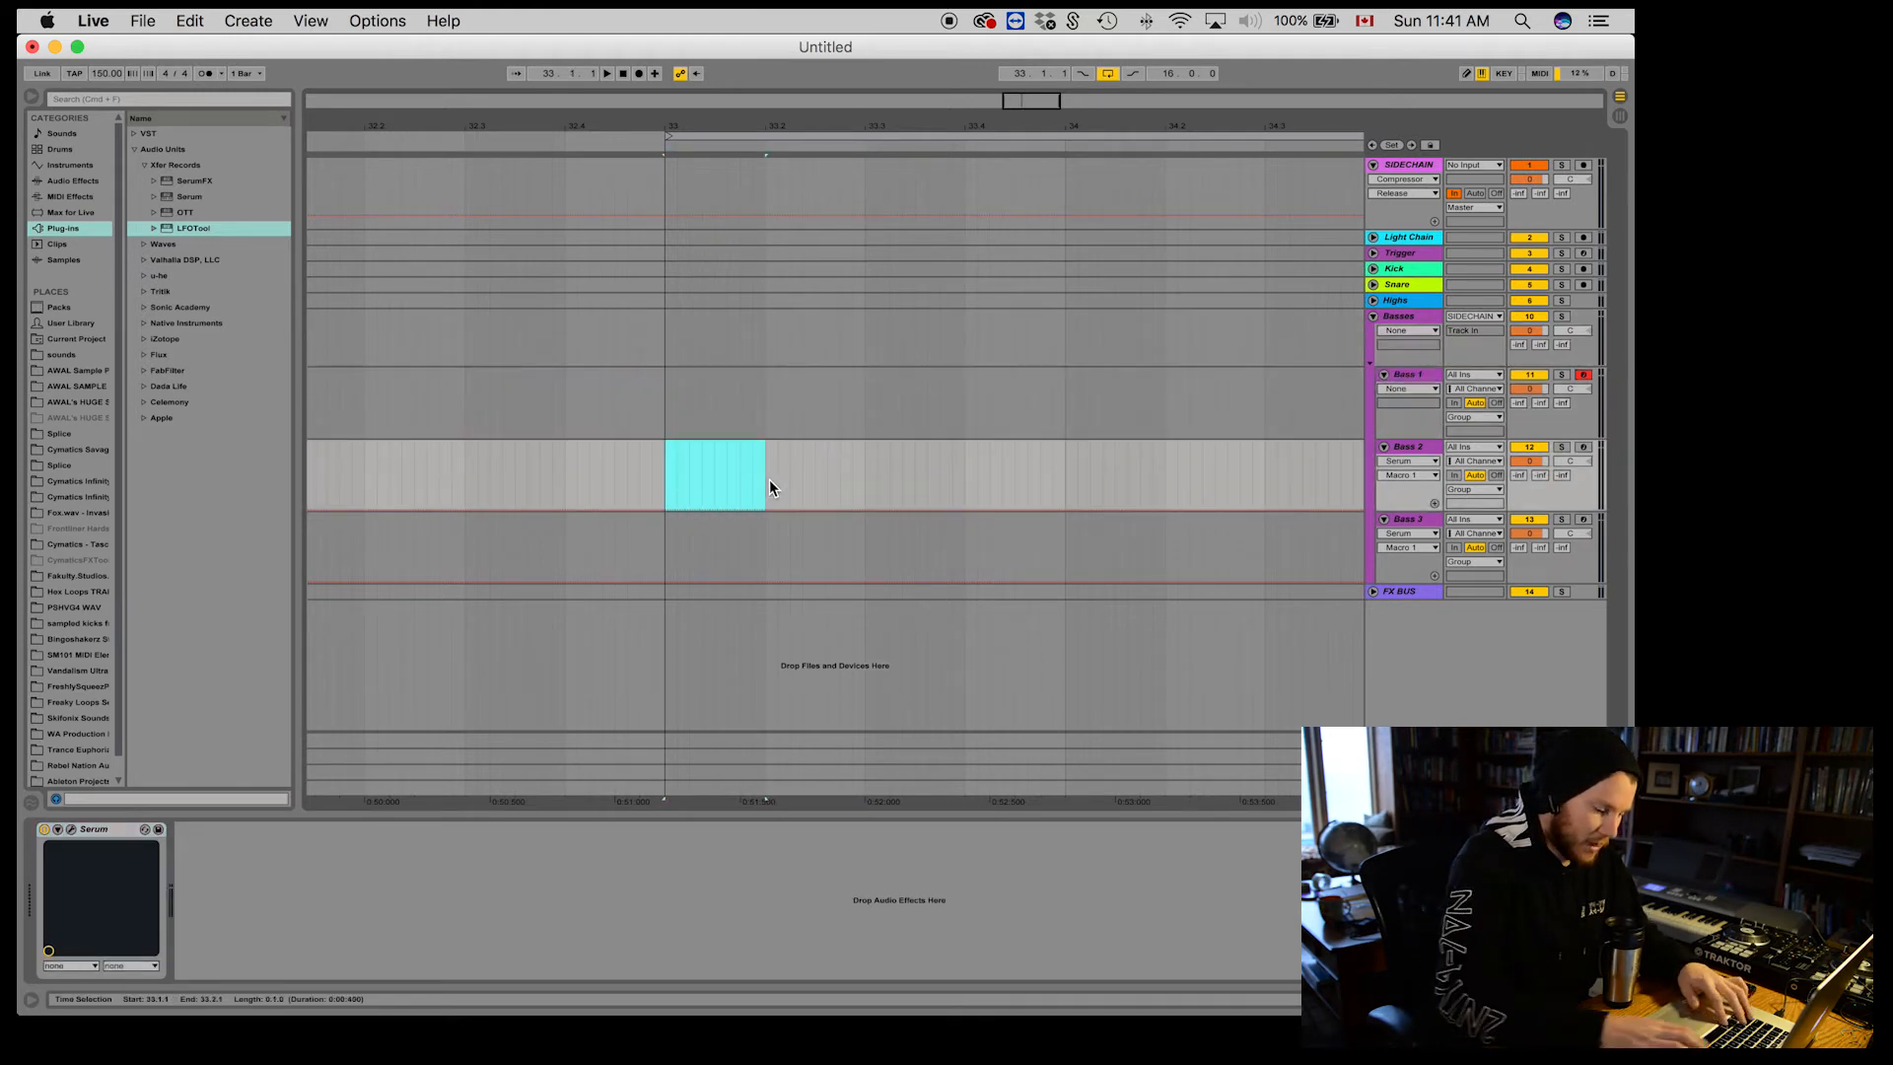
{"action": "key", "text": "shift+Tab"}
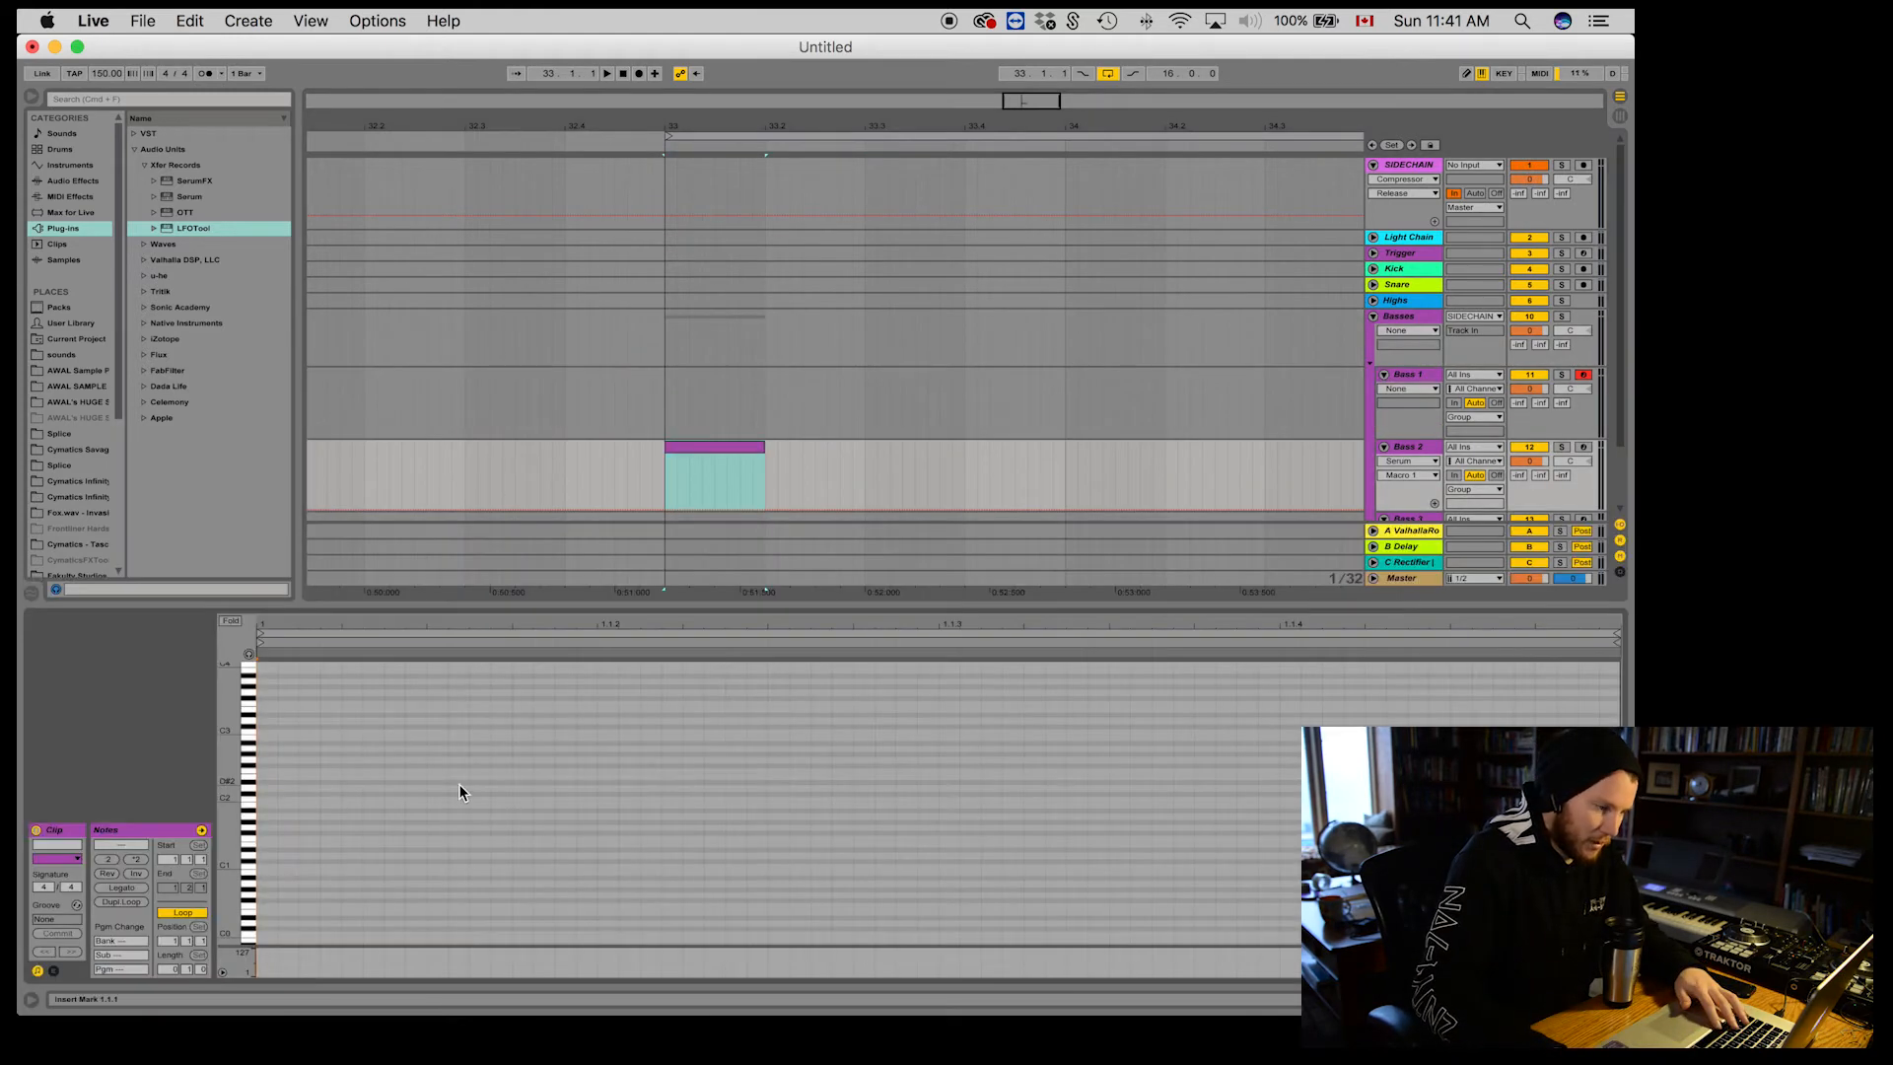
{"action": "double_click", "coordinate": [264, 804]}
{"action": "left_click_drag", "start_coordinate": [275, 804], "coordinate": [1515, 818]}
{"action": "key", "text": "space"}
{"action": "key", "text": "space"}
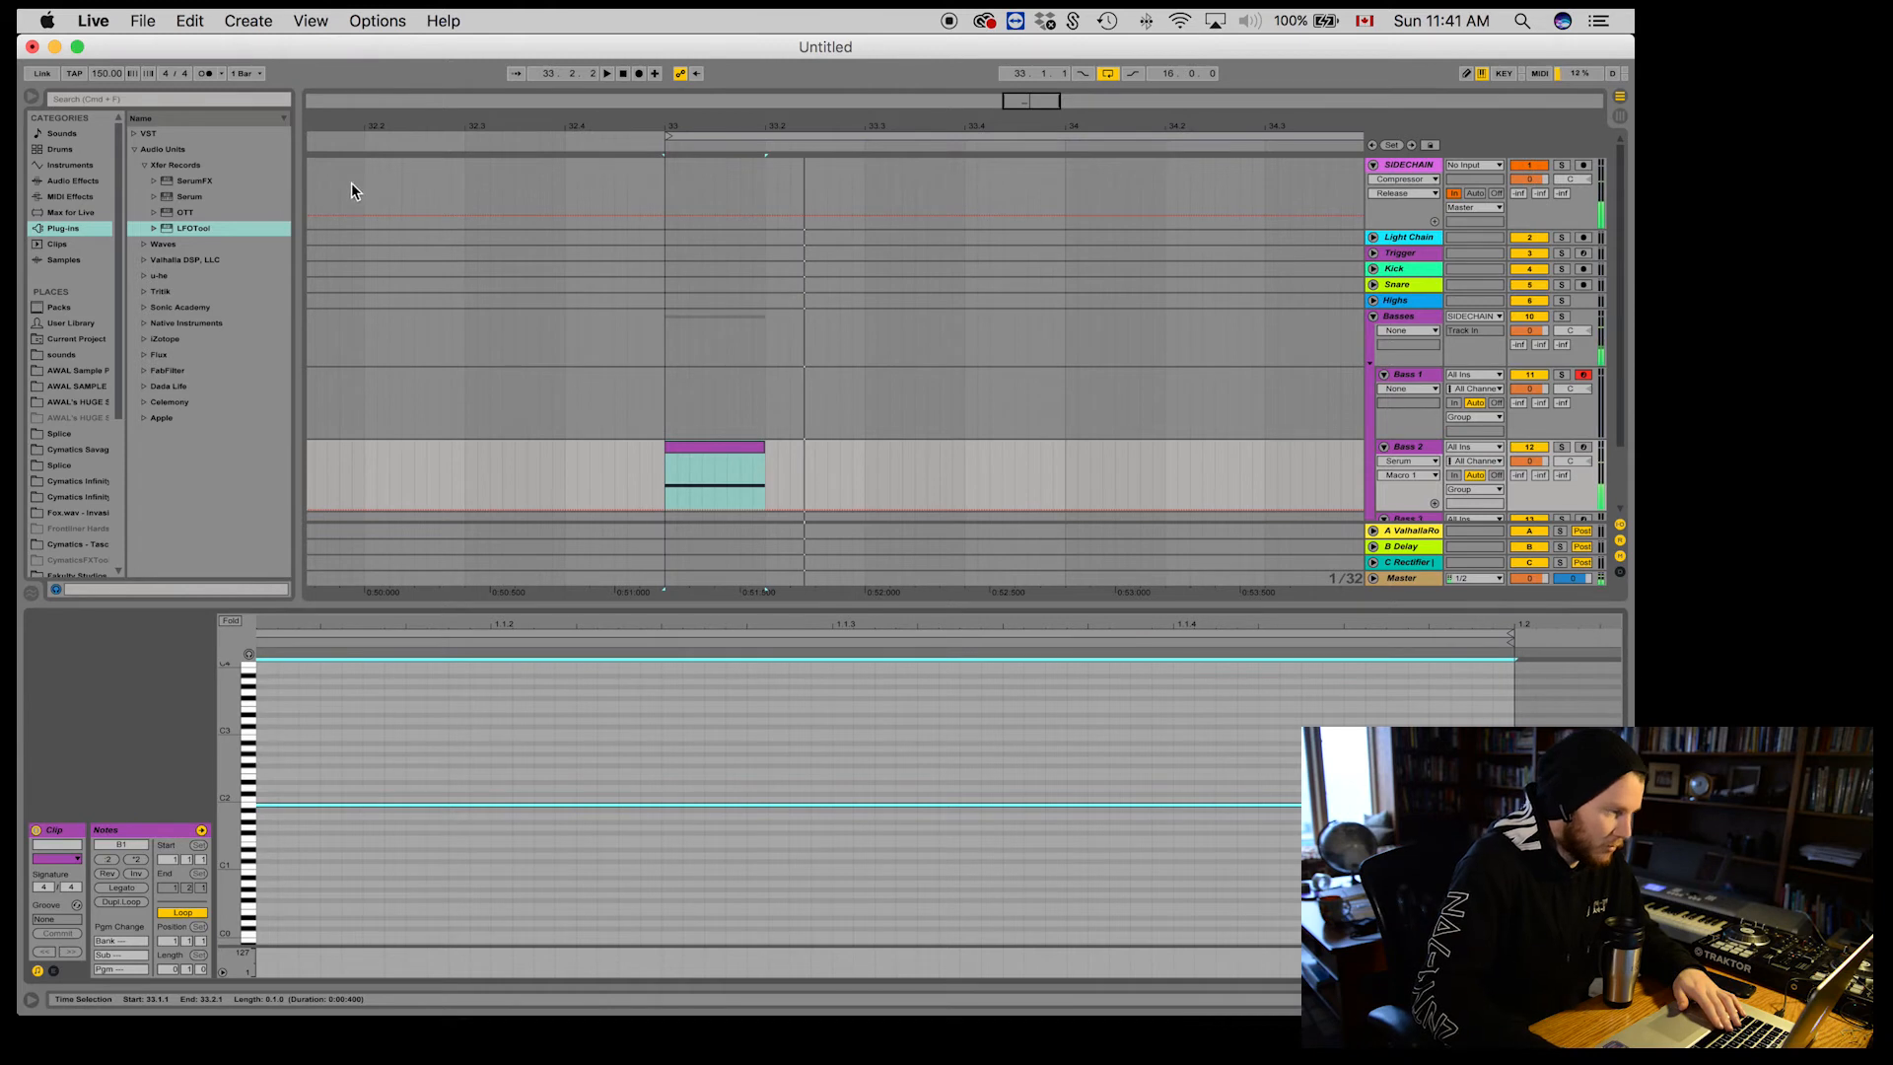
Step: Copy the Bass 2 clip onto the Trigger track at 33.1.1
{"action": "left_click", "coordinate": [84, 180]}
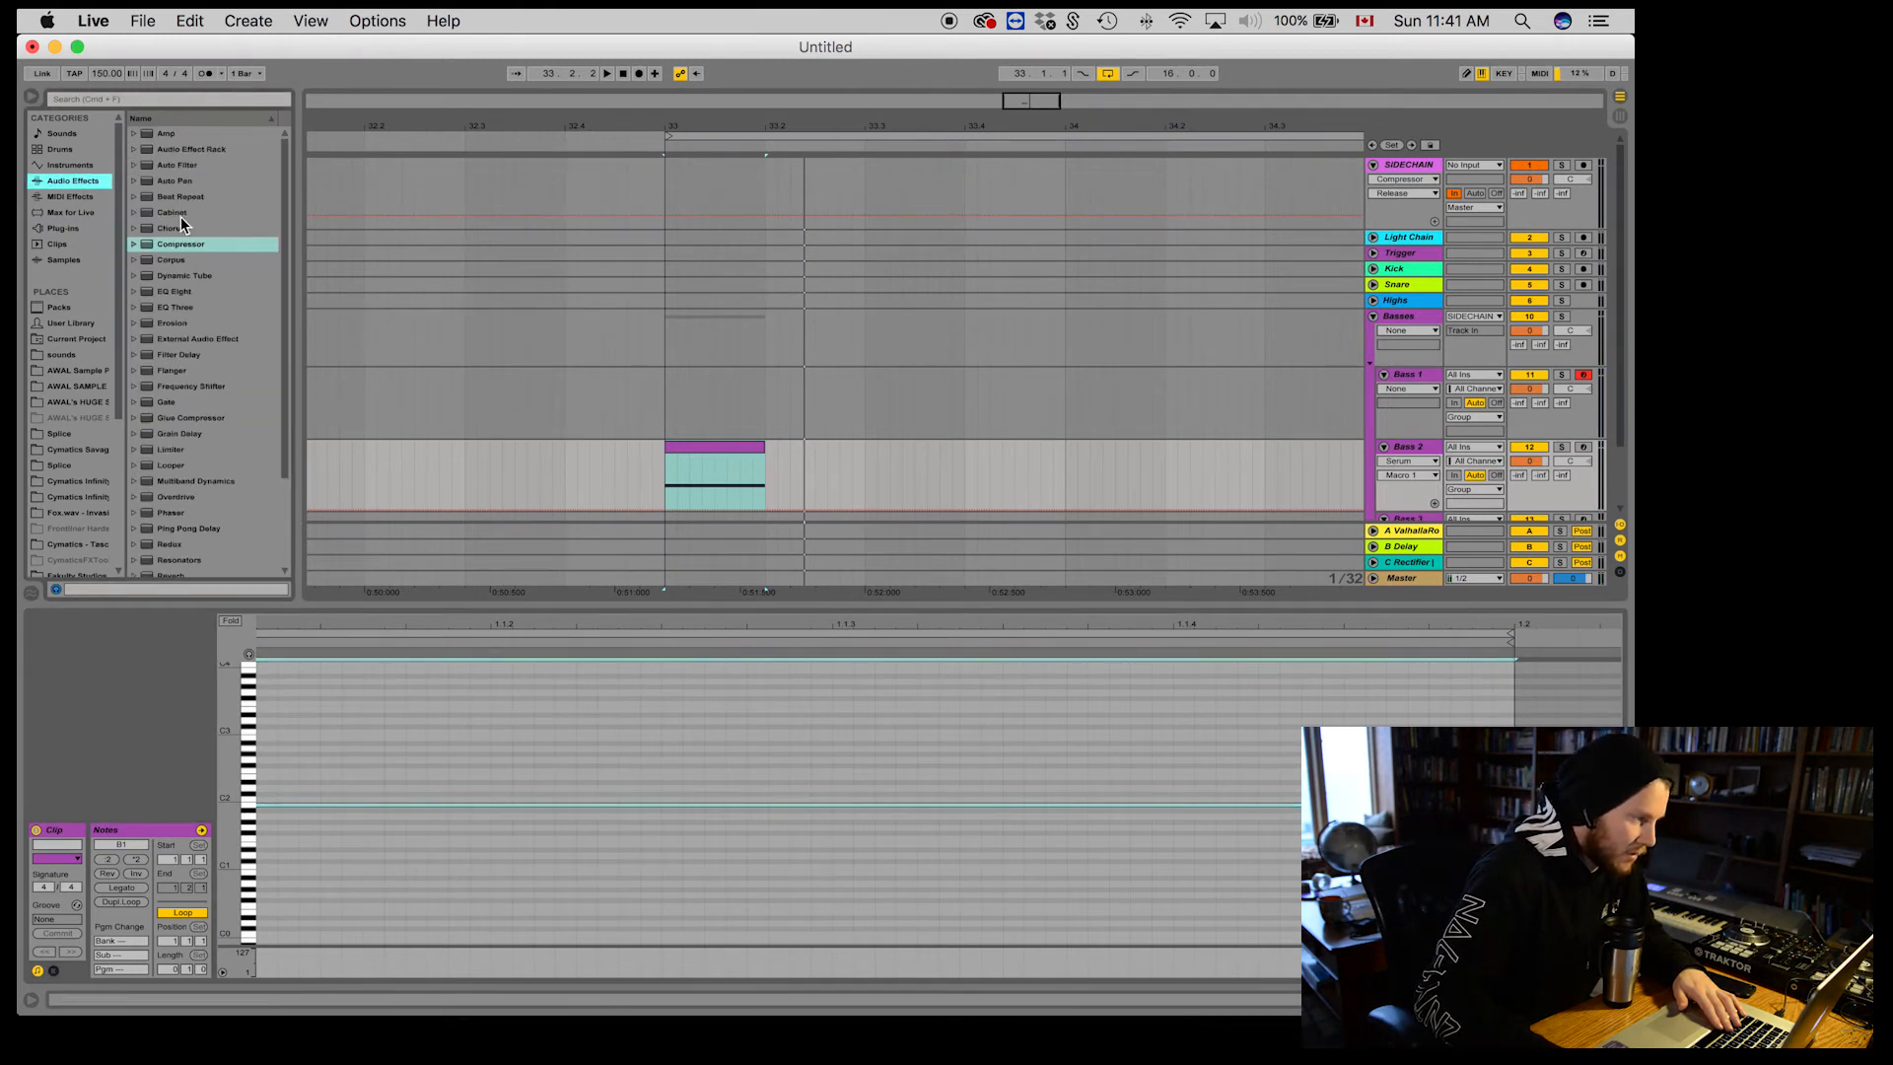
{"action": "left_click", "coordinate": [679, 323]}
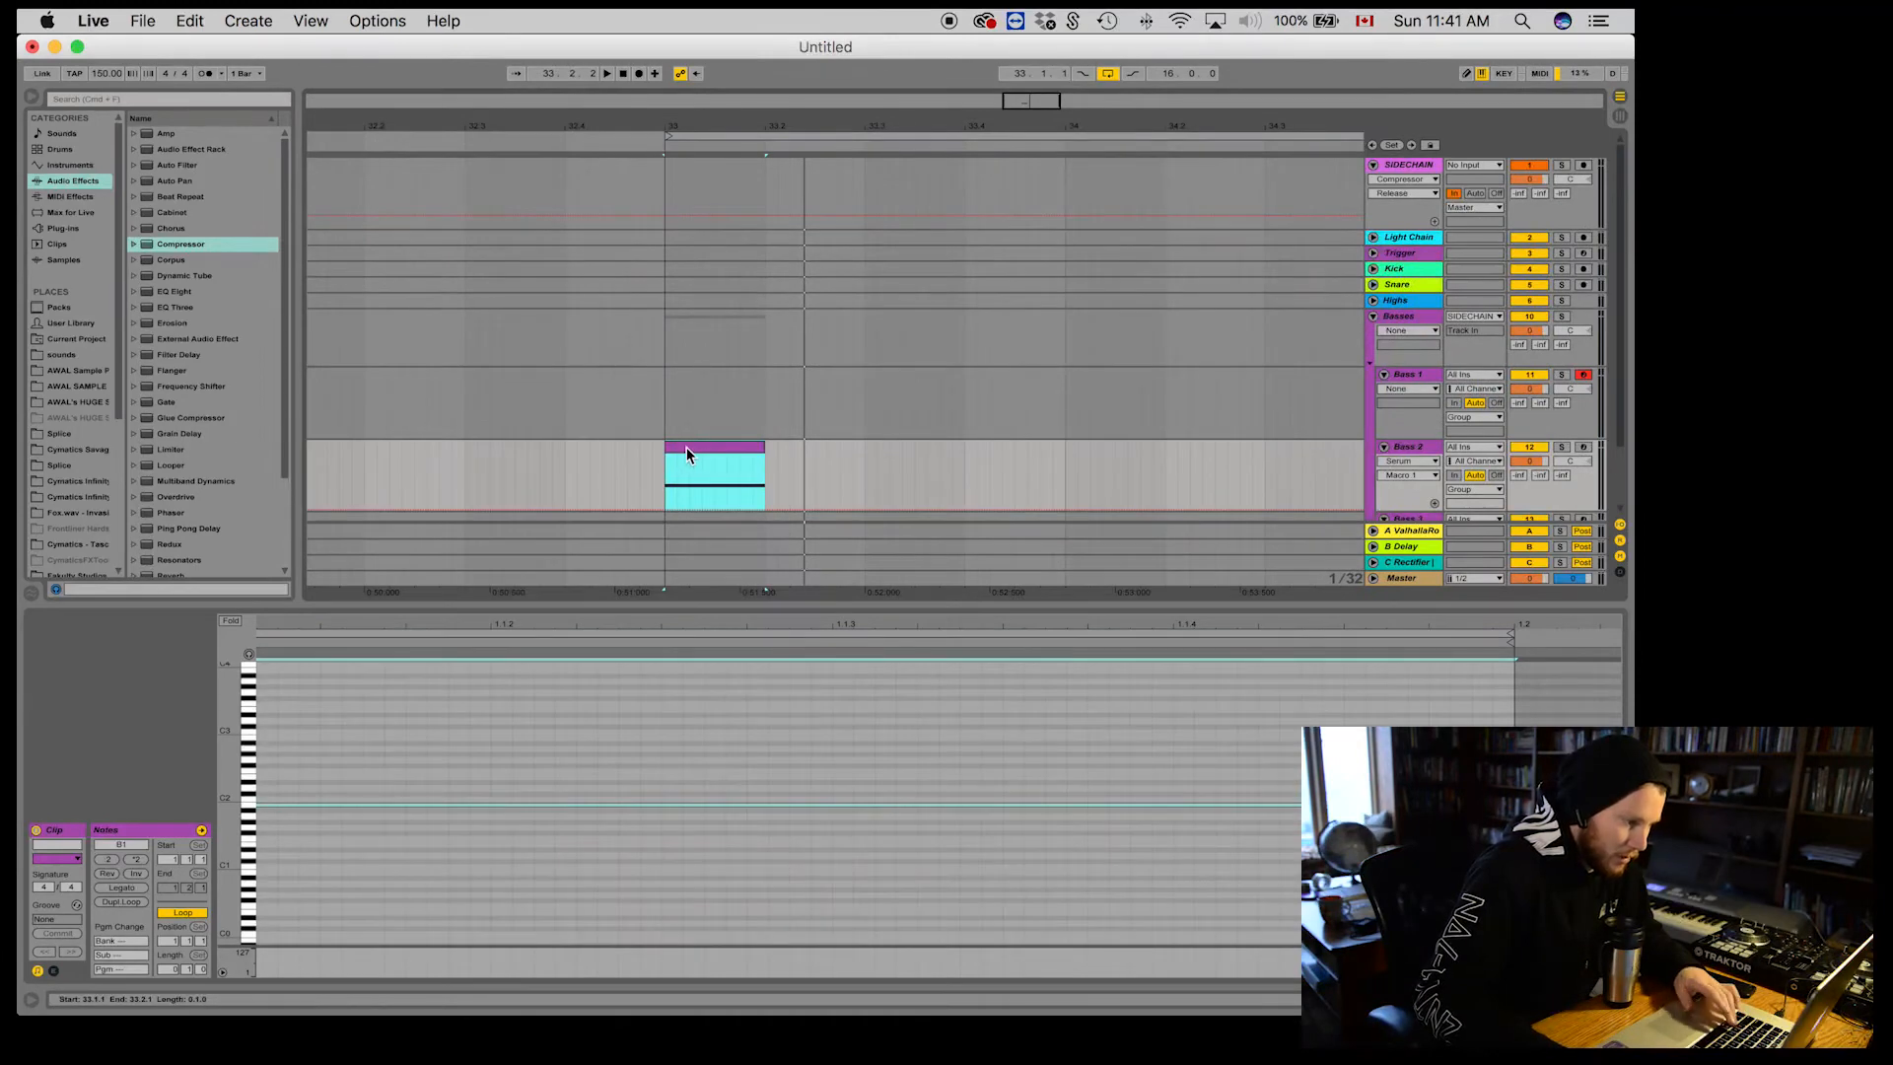
{"action": "left_click", "coordinate": [668, 268]}
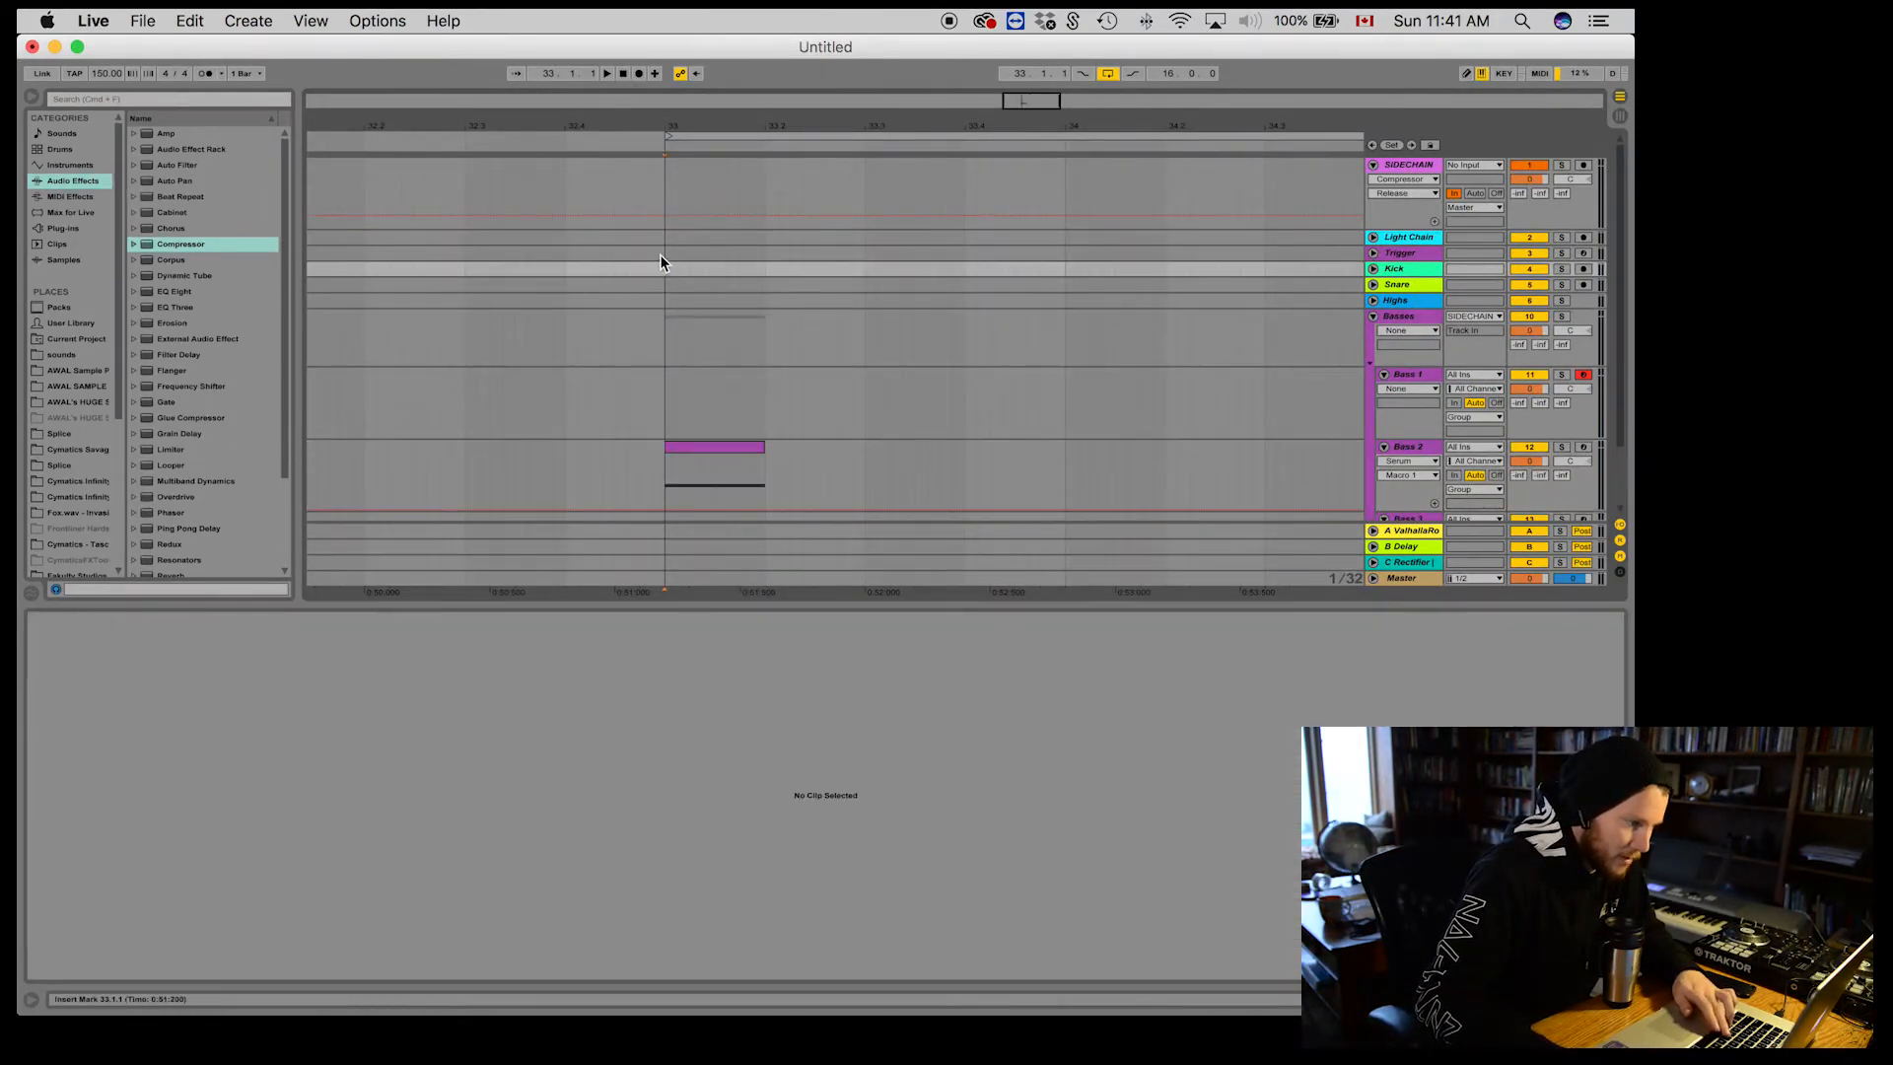
{"action": "left_click", "coordinate": [669, 252]}
{"action": "key", "text": "super+v"}
Step: Shorten the Trigger clip's B1 note, trim the clip to one sixteenth and play back the sidechained bass
{"action": "left_click_drag", "start_coordinate": [698, 128], "coordinate": [698, 148]}
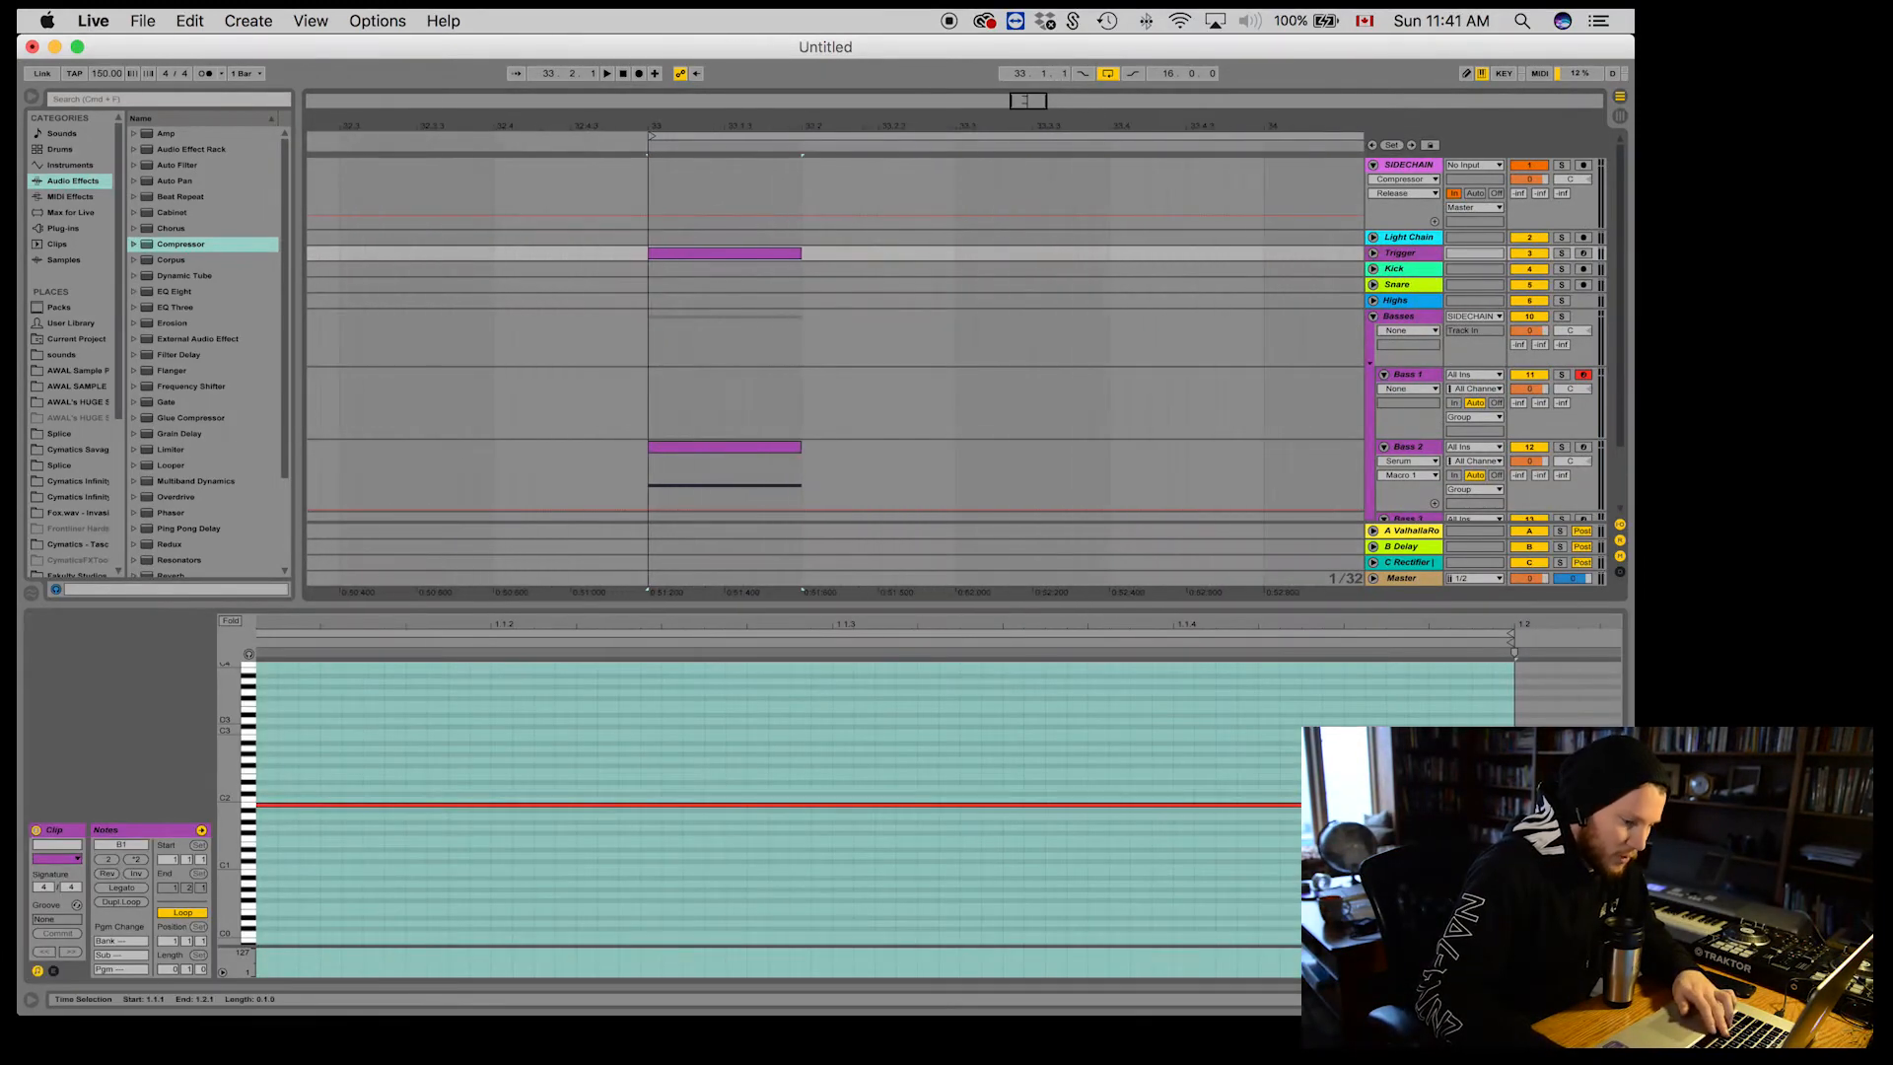
{"action": "left_click_drag", "start_coordinate": [1511, 805], "coordinate": [321, 803]}
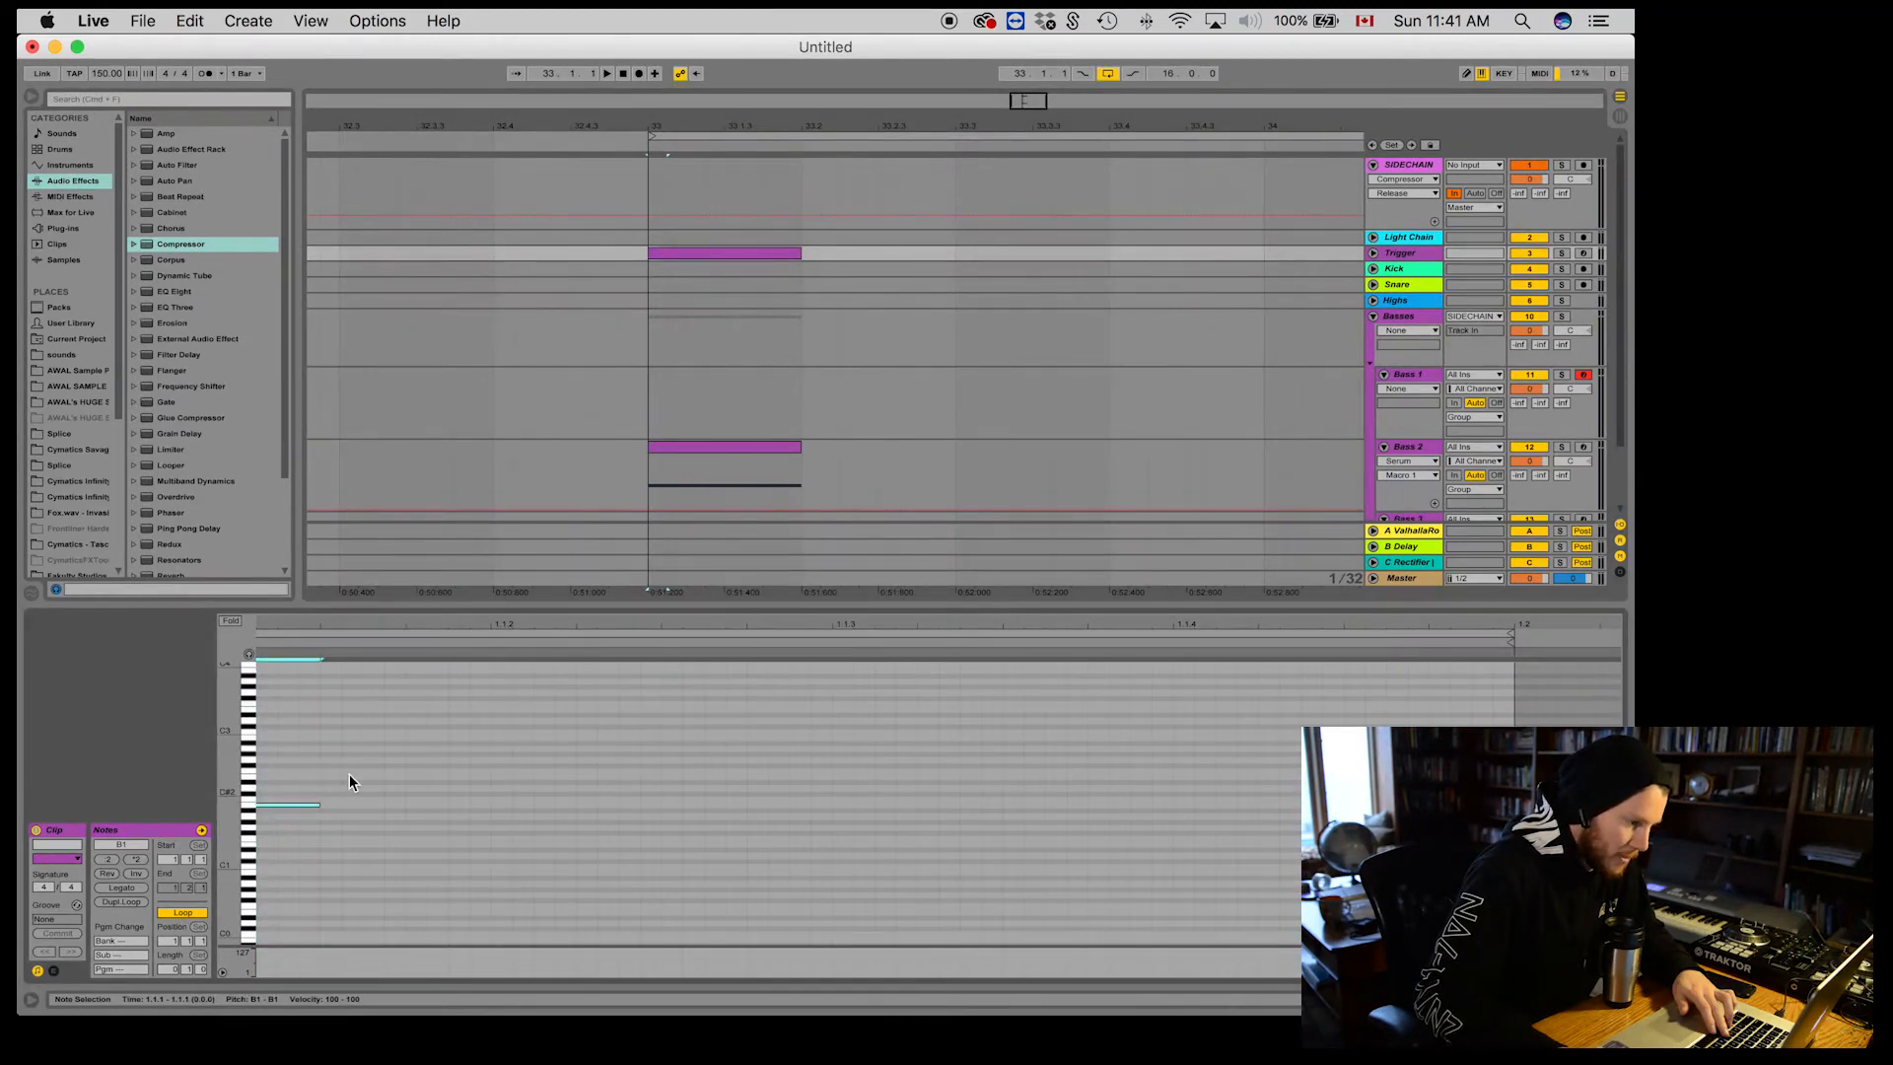
{"action": "left_click", "coordinate": [1372, 253]}
{"action": "left_click_drag", "start_coordinate": [801, 254], "coordinate": [688, 262]}
{"action": "key", "text": "space"}
{"action": "key", "text": "space"}
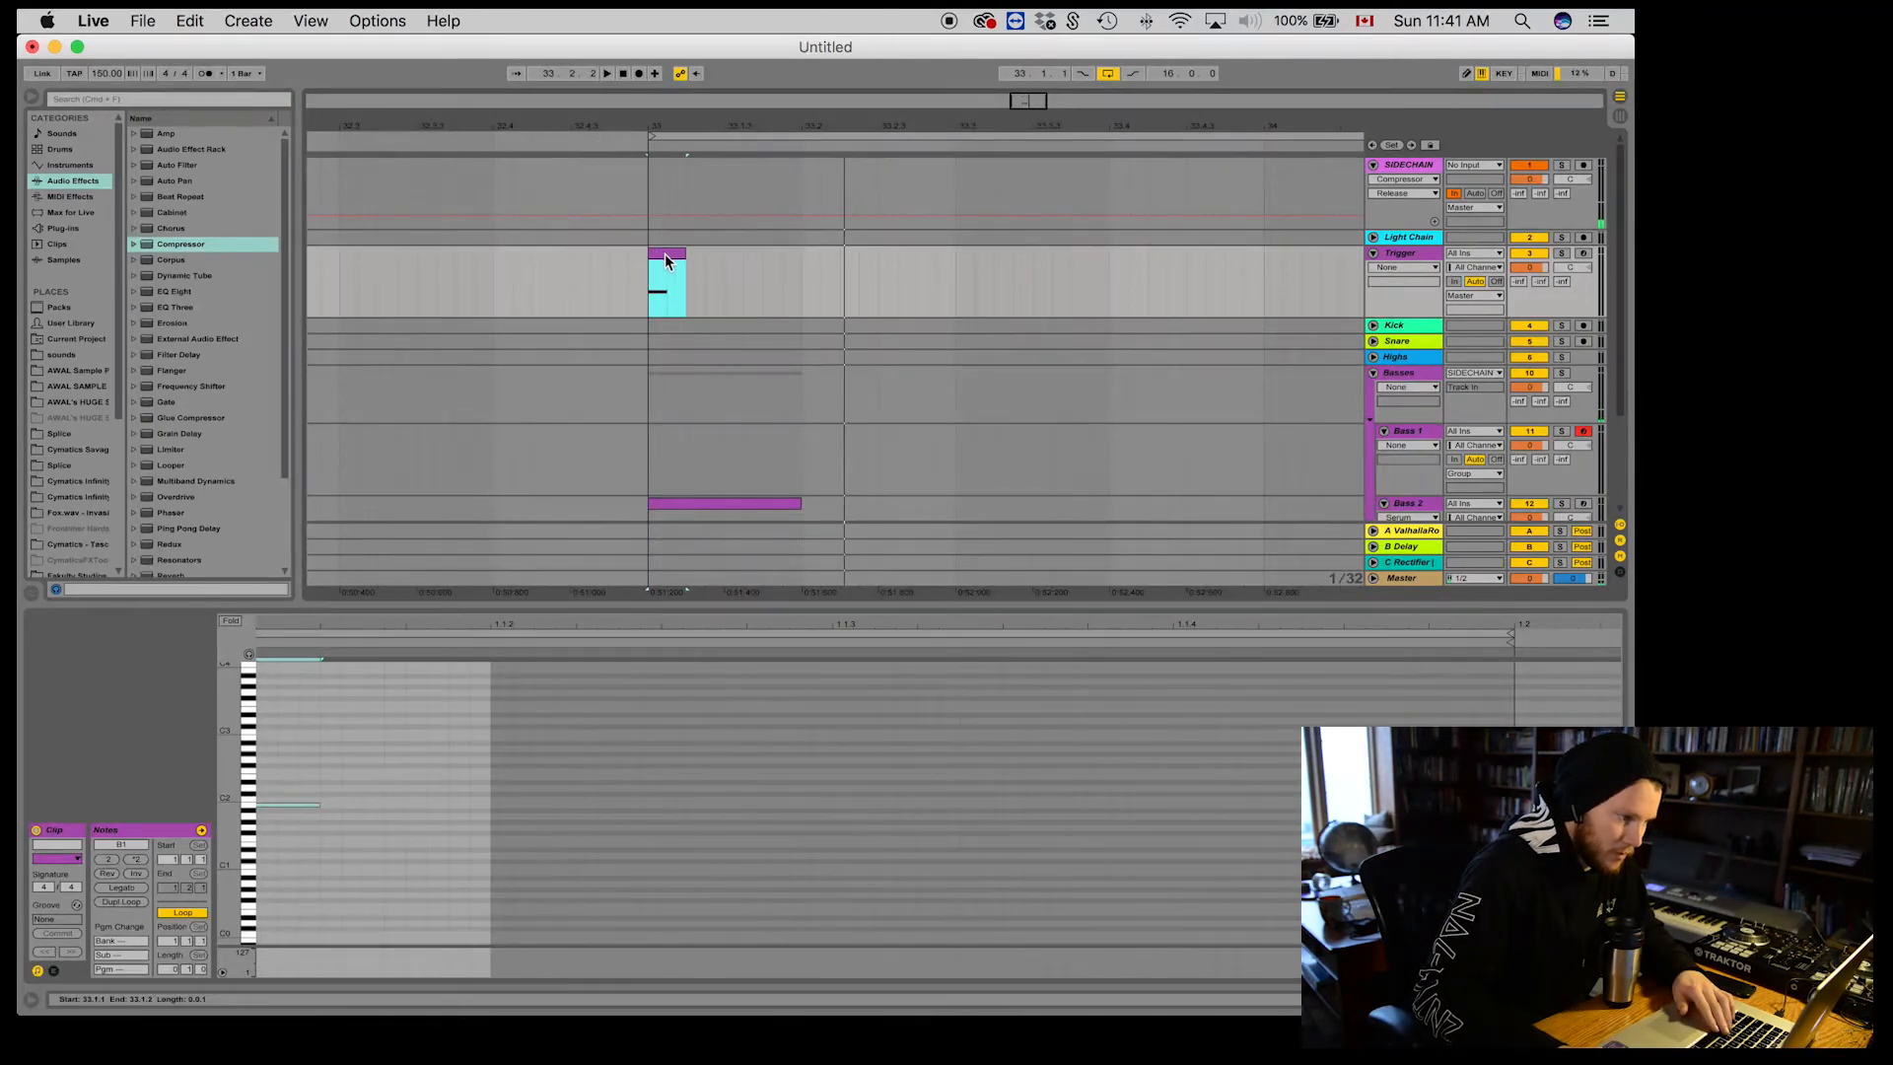
Step: Move the Trigger clip two sixteenths later, play it back, and return the clip to 33.1.1
{"action": "left_click_drag", "start_coordinate": [657, 252], "coordinate": [733, 252]}
{"action": "left_click", "coordinate": [614, 141]}
{"action": "key", "text": "space"}
{"action": "left_click_drag", "start_coordinate": [742, 253], "coordinate": [665, 252]}
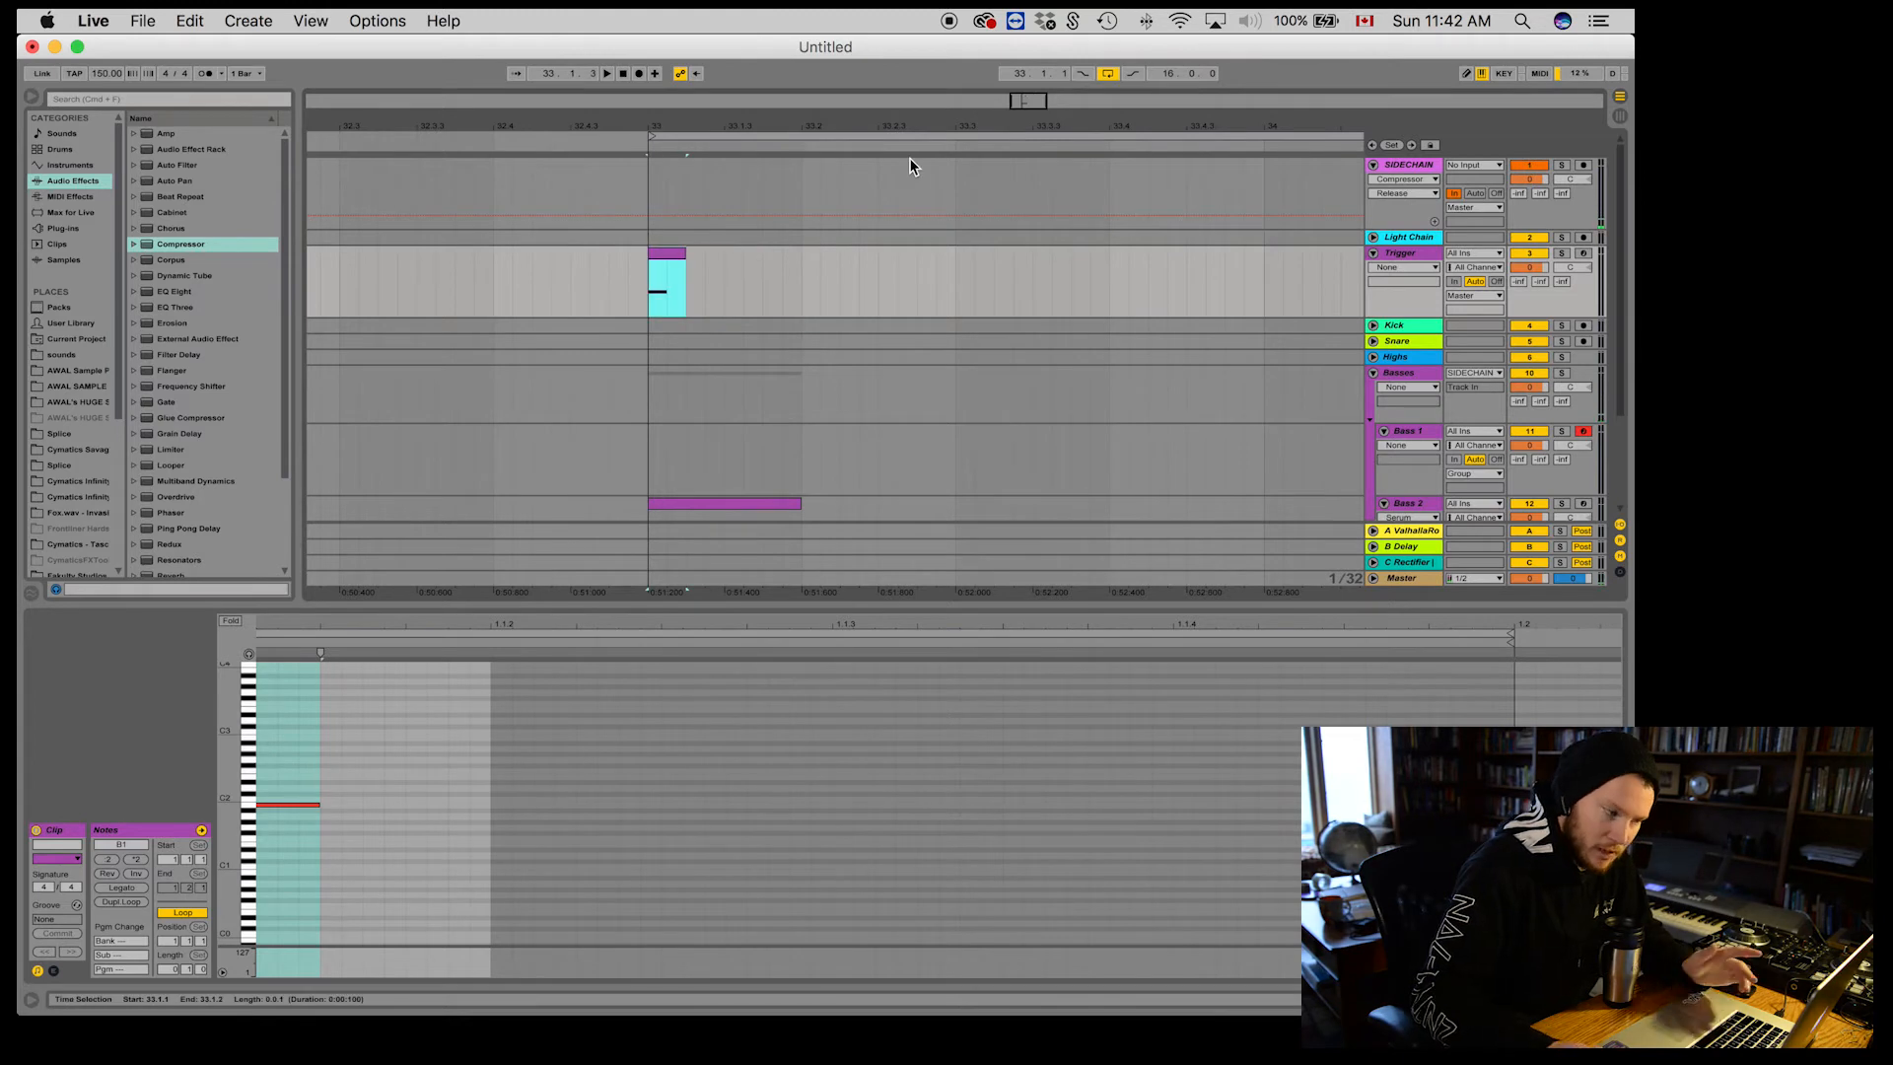
{"action": "left_click", "coordinate": [909, 166]}
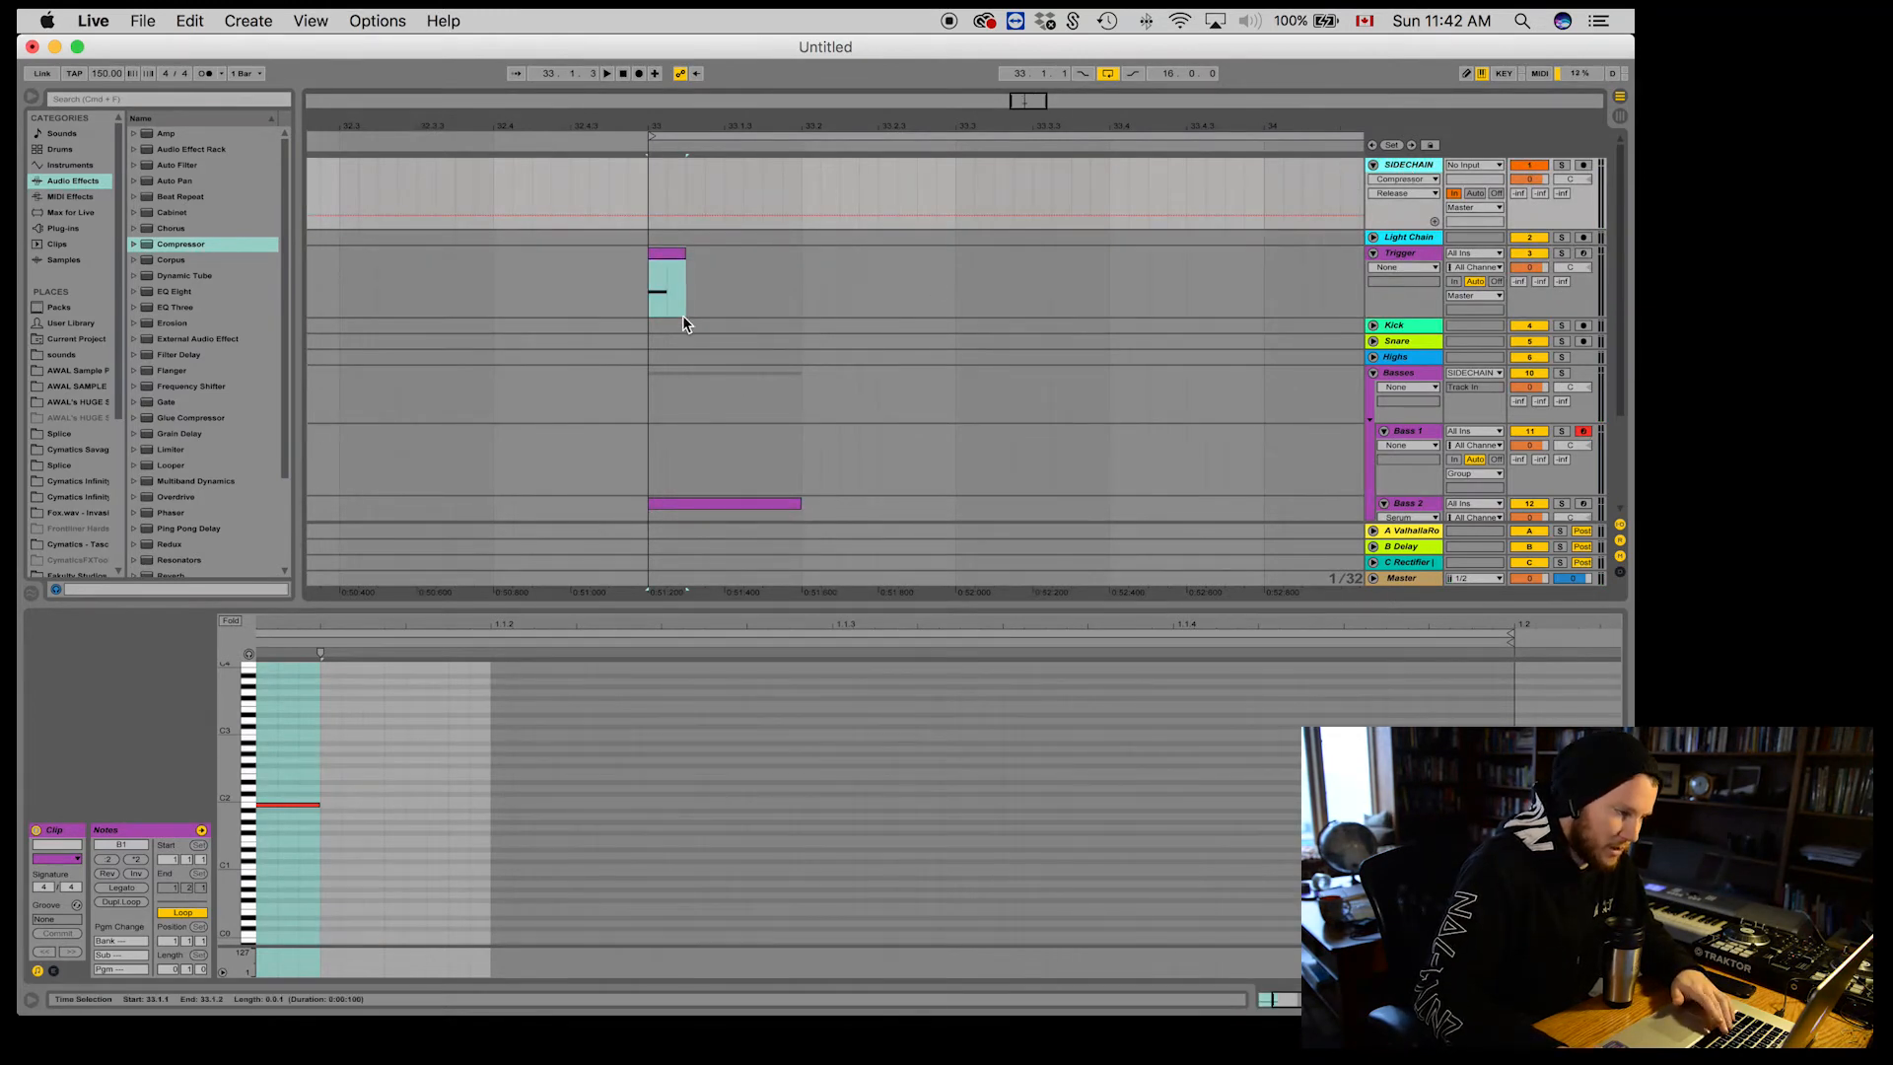
{"action": "left_click", "coordinate": [673, 253]}
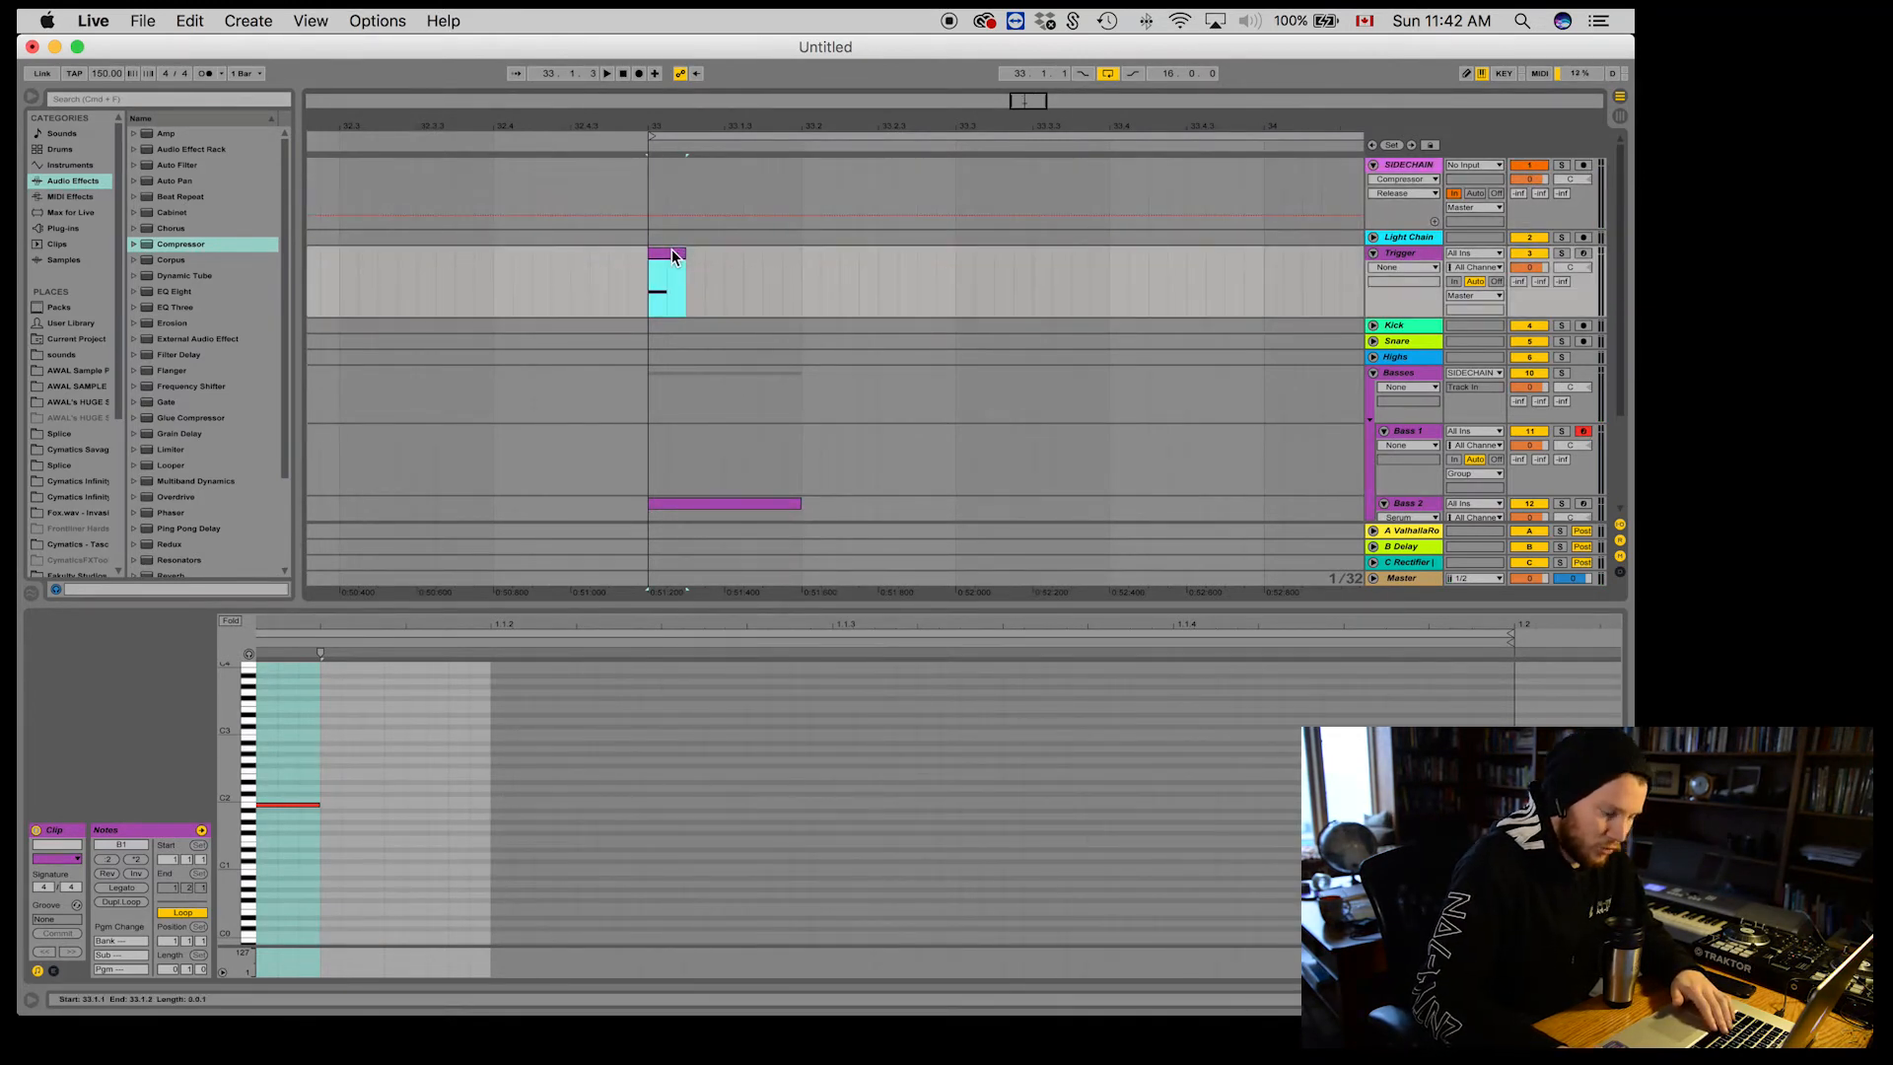
Step: Fold the Basses group, the Trigger track and the SIDECHAIN BUS track, and shrink the clip detail area
{"action": "left_click", "coordinate": [1374, 375]}
{"action": "left_click", "coordinate": [1373, 253]}
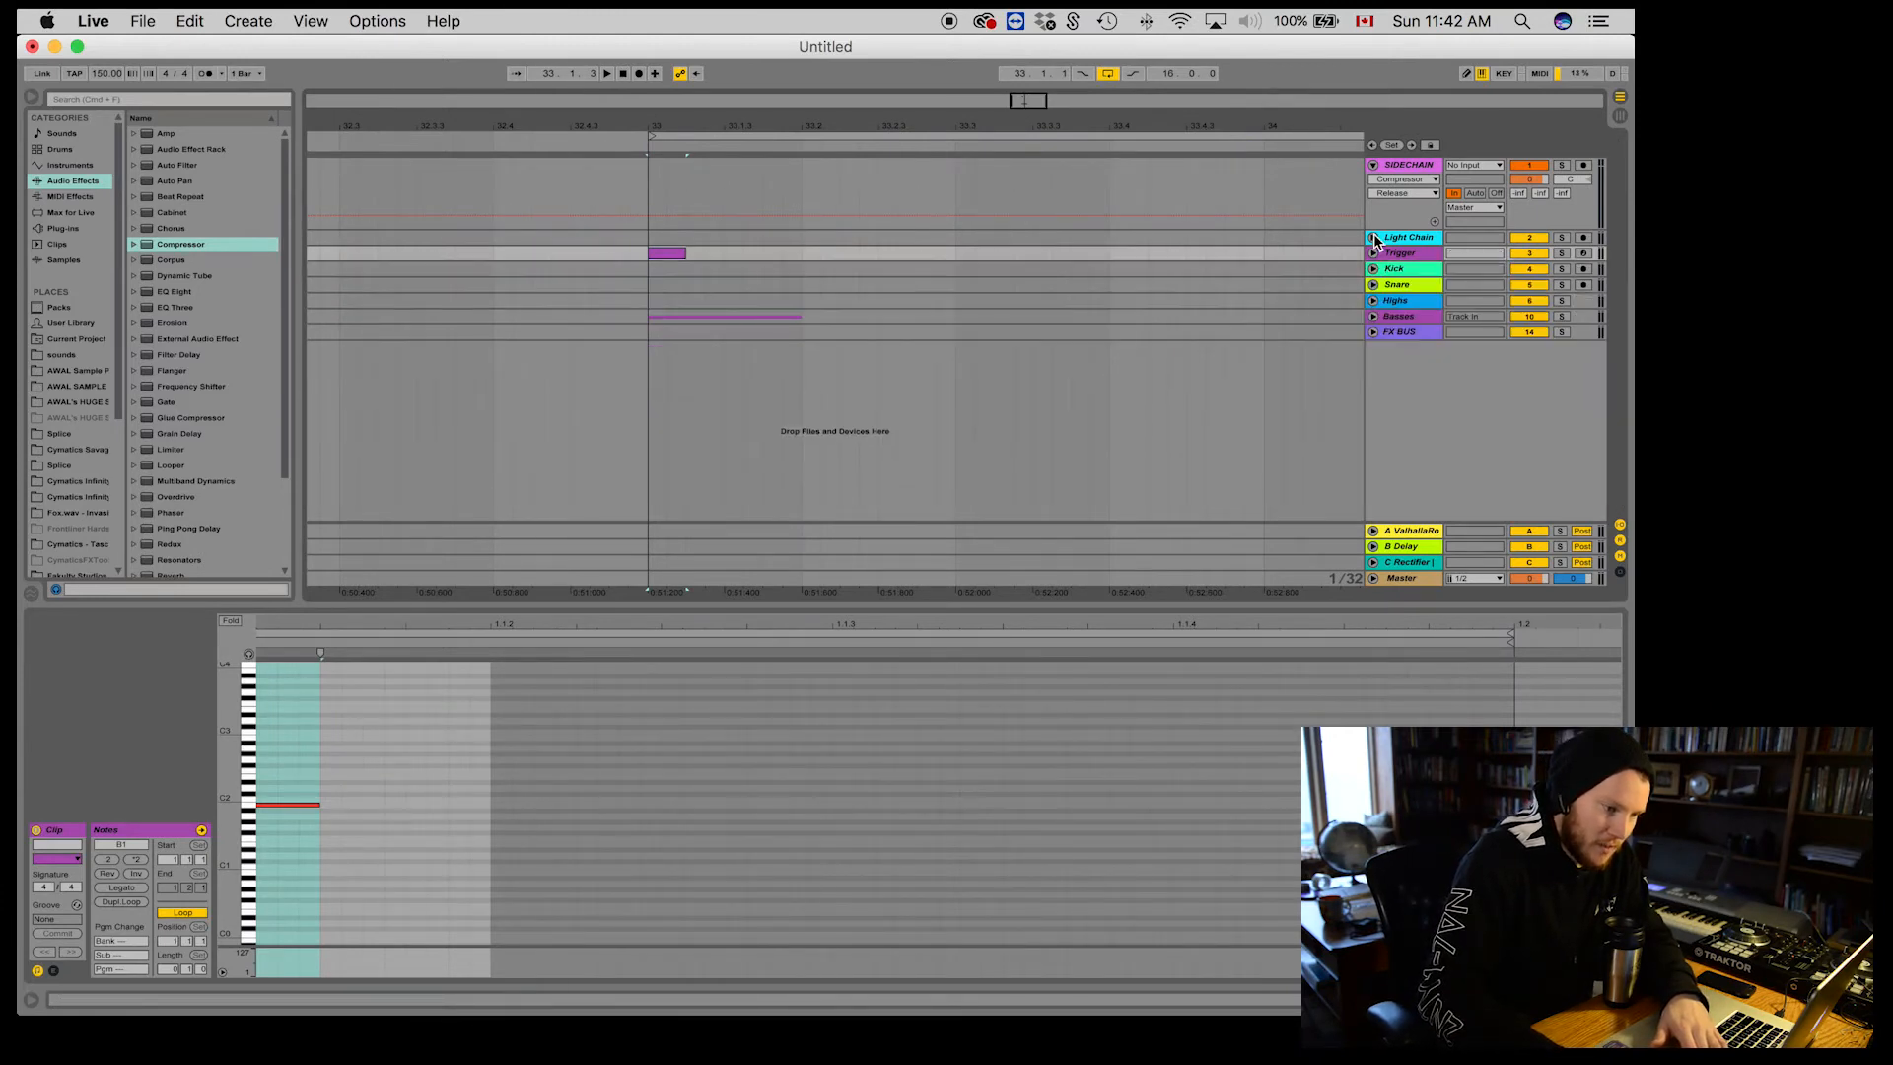
{"action": "left_click", "coordinate": [1374, 166]}
{"action": "left_click_drag", "start_coordinate": [1389, 597], "coordinate": [1390, 811]}
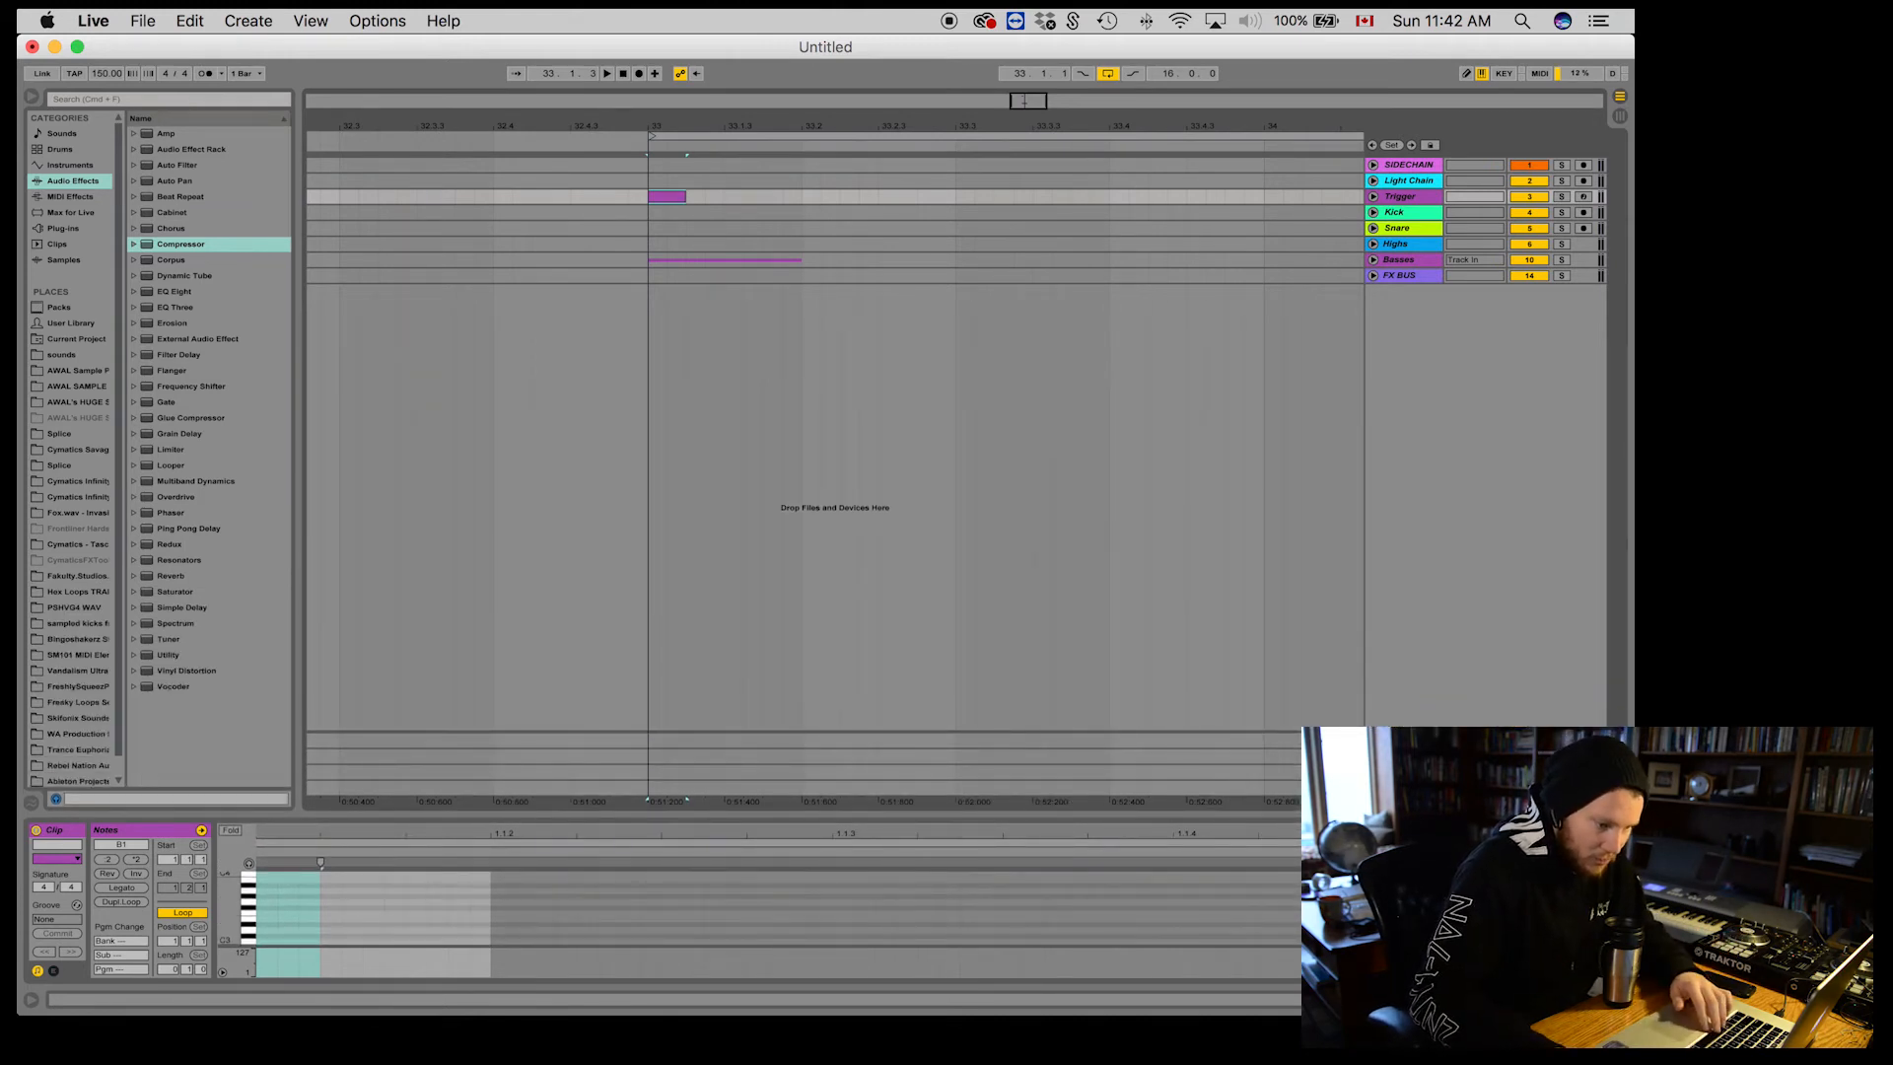
Step: Unfold the Valhalla reverb, Delay and Rectifier return tracks to show their settings
{"action": "left_click", "coordinate": [1401, 740]}
{"action": "left_click", "coordinate": [1373, 740]}
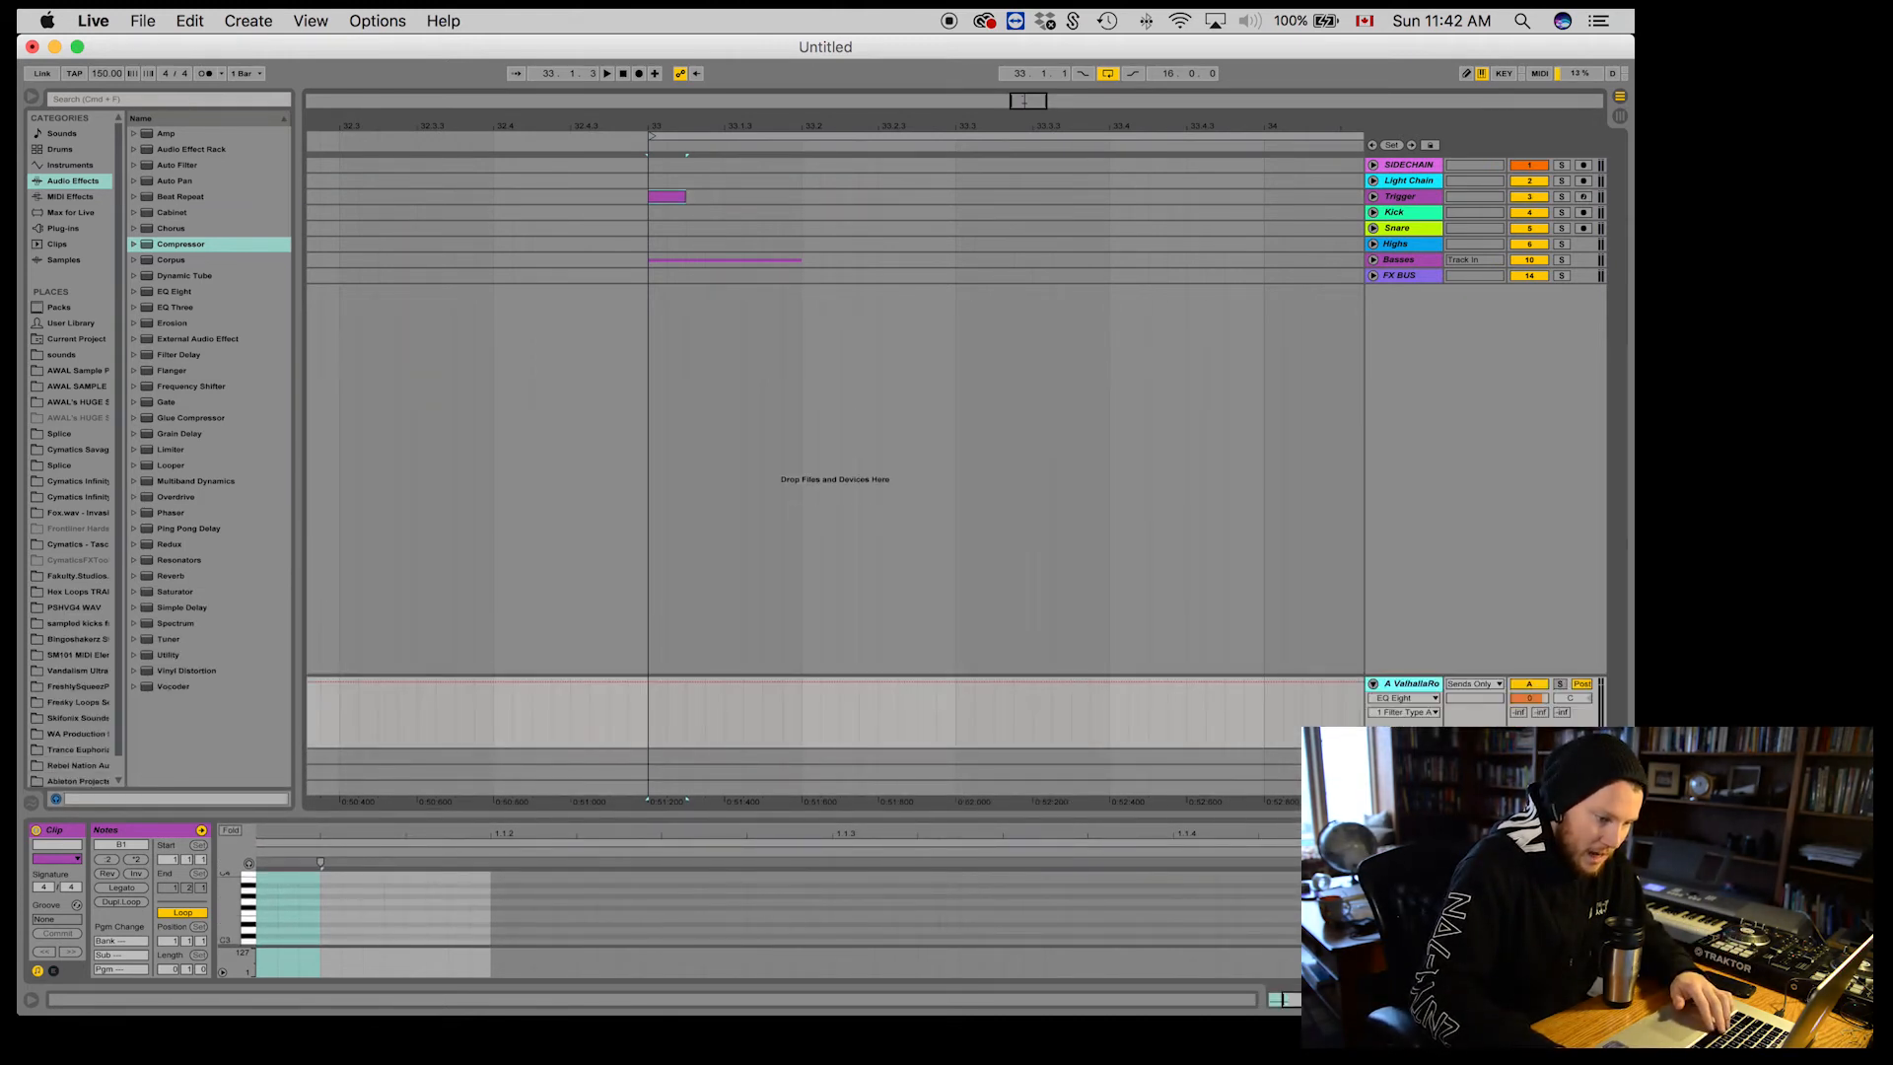
{"action": "scroll", "coordinate": [957, 592], "scroll_direction": "down", "scroll_amount": 3}
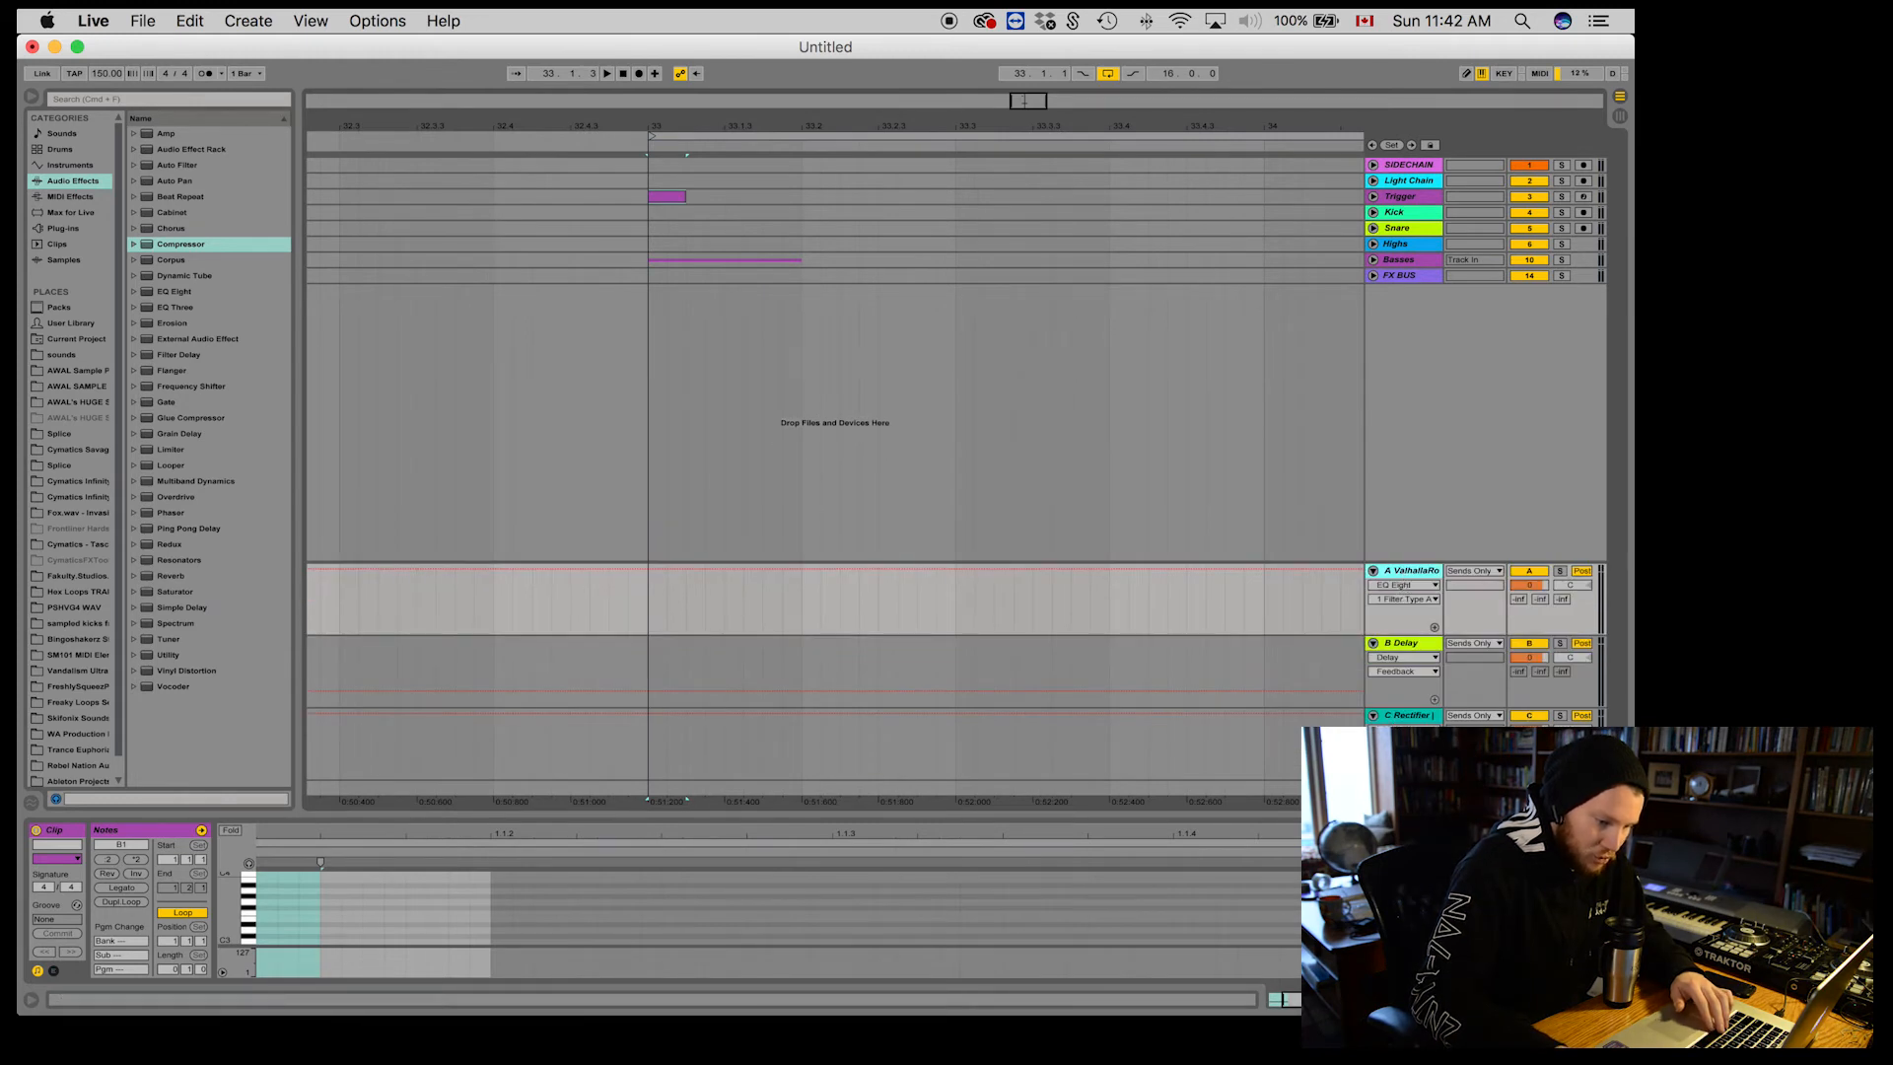
Step: Review the ValhallaRoom plug-in's settings on the Valhalla reverb return track, closing its window when finished
{"action": "double_click", "coordinate": [1403, 571]}
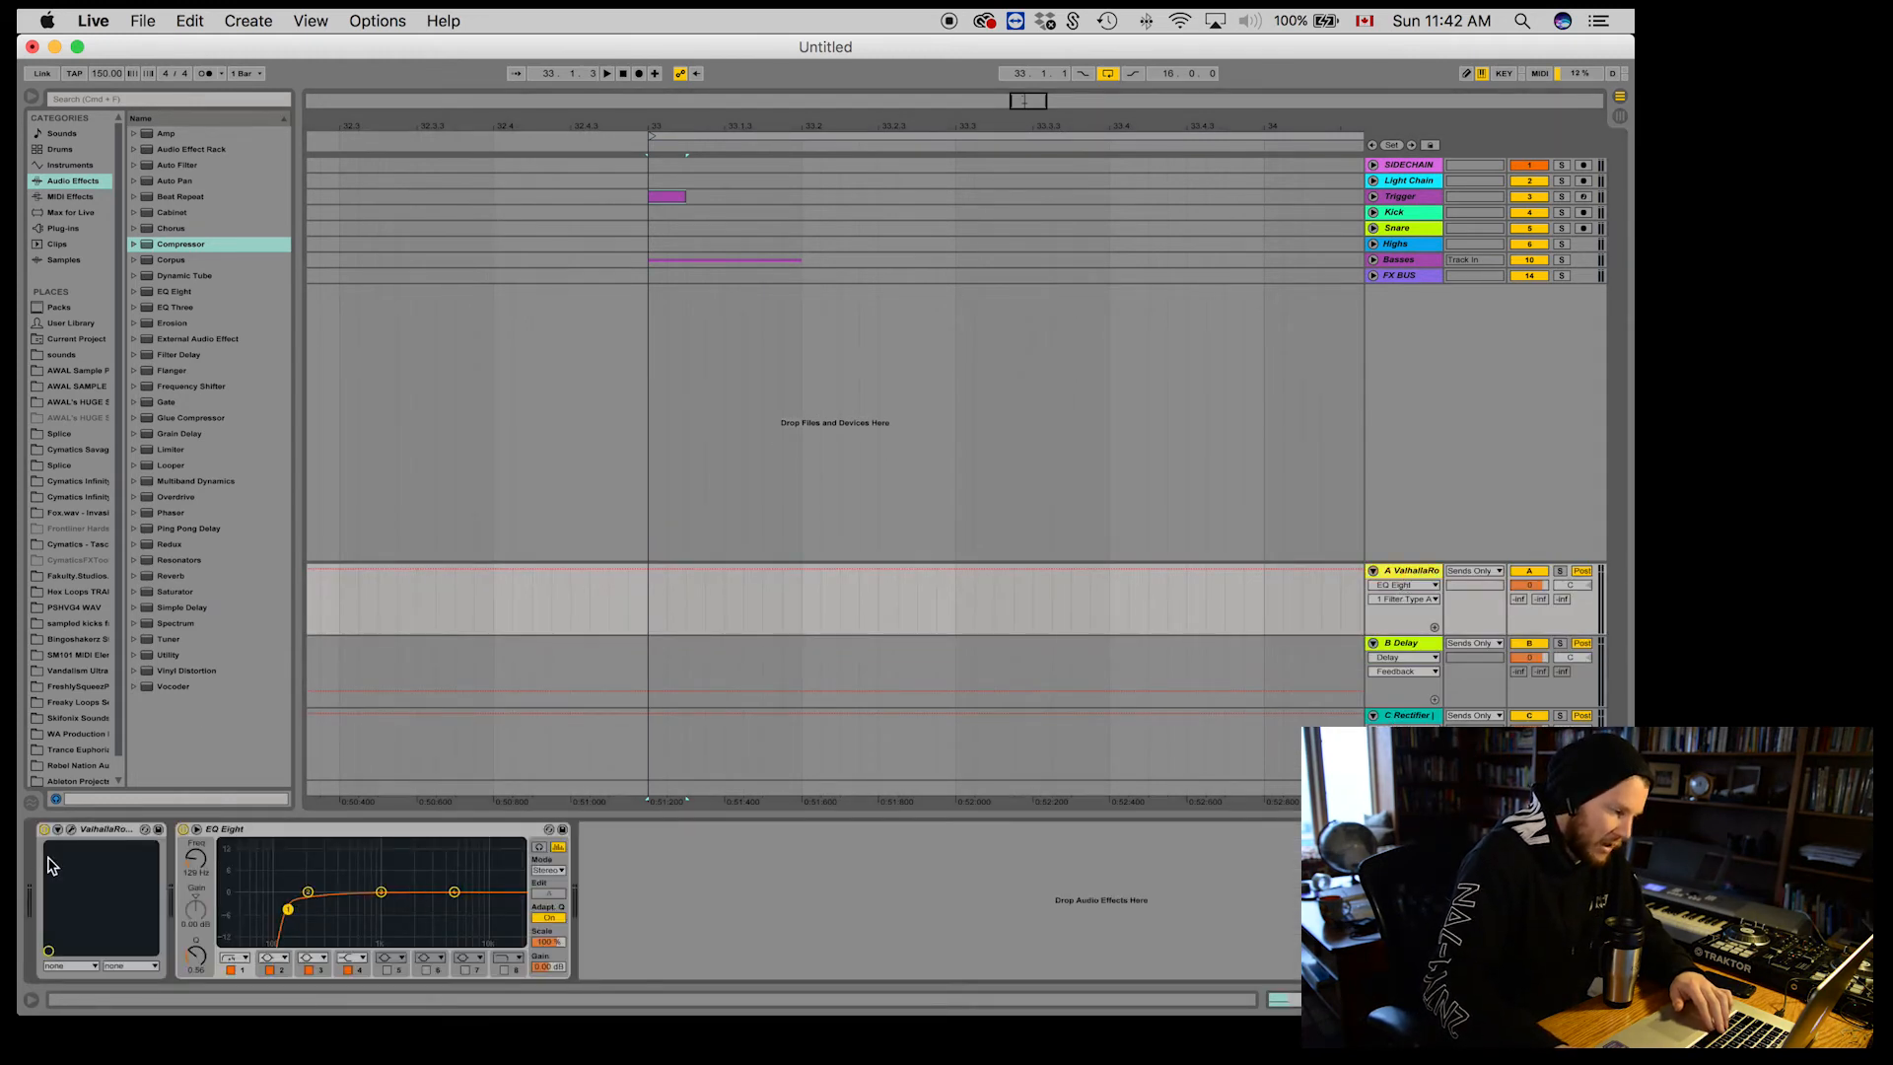
{"action": "left_click", "coordinate": [60, 830]}
{"action": "left_click", "coordinate": [70, 830]}
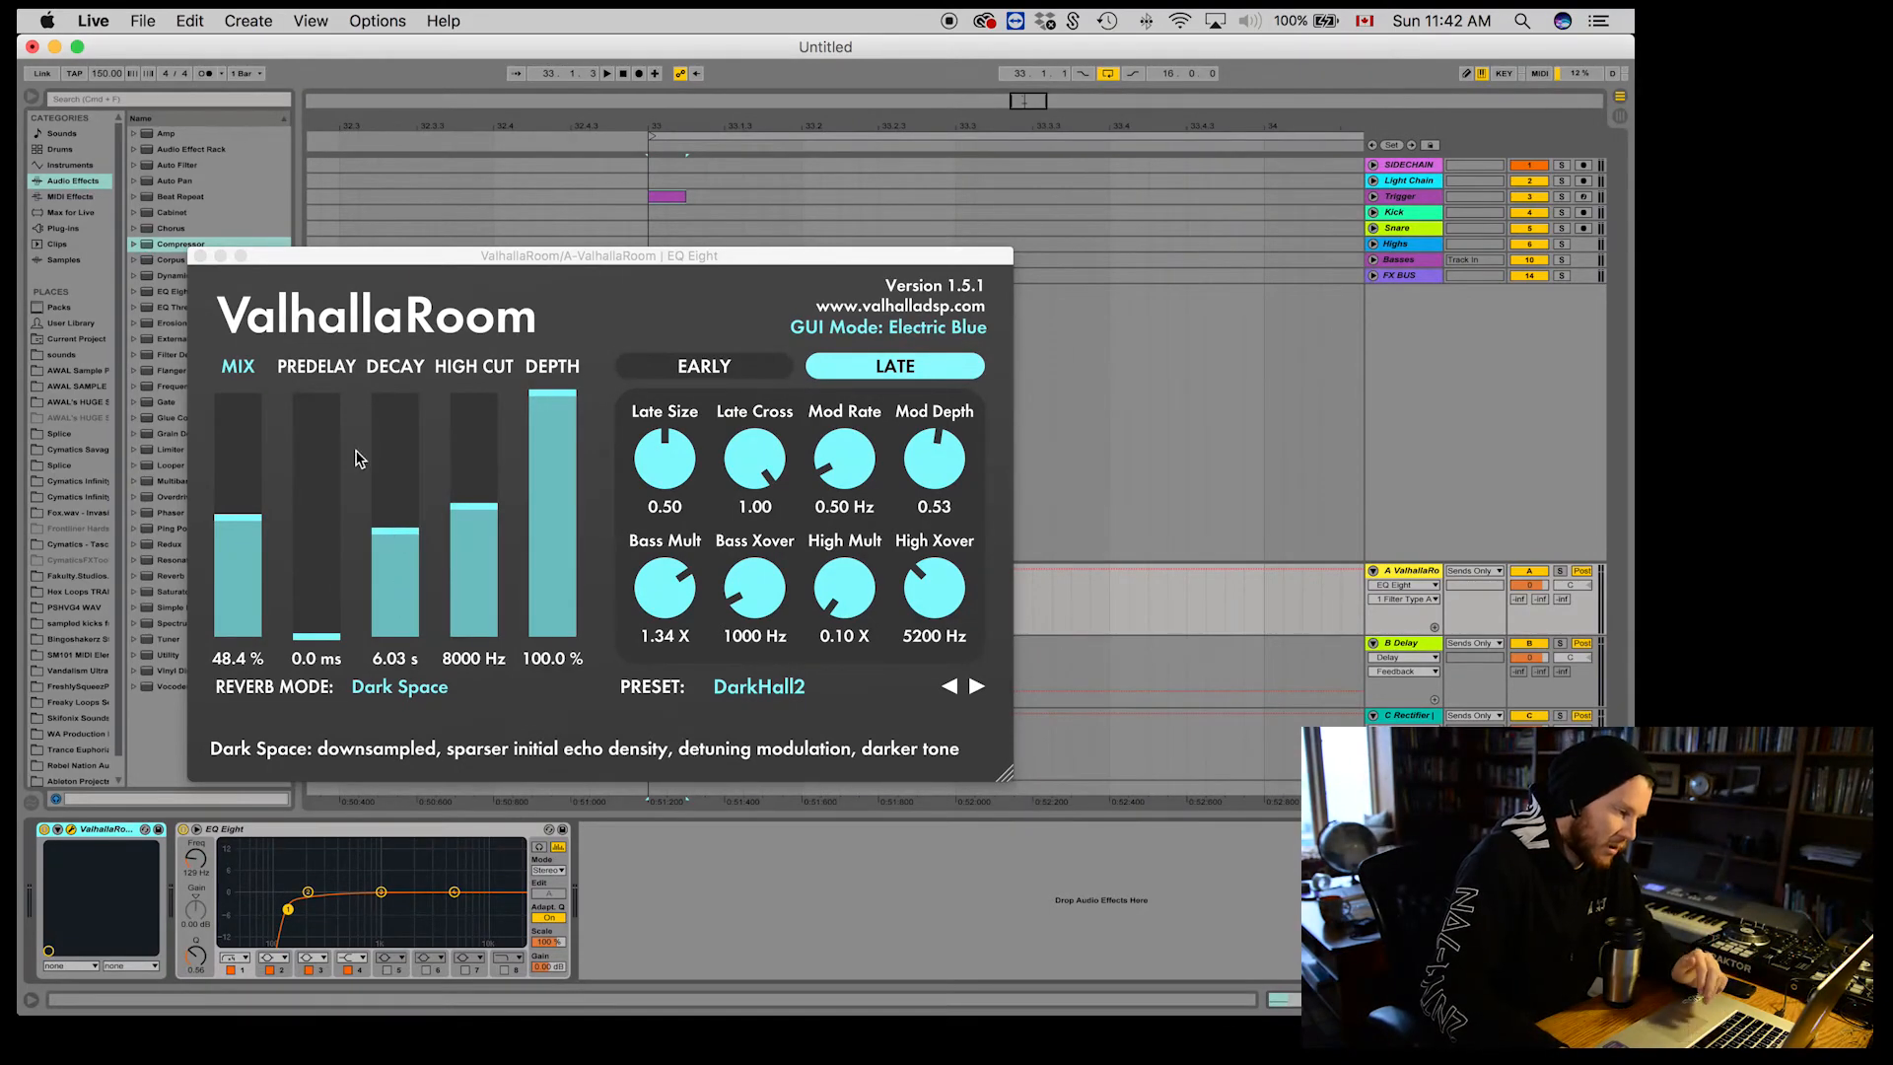
{"action": "left_click", "coordinate": [201, 255]}
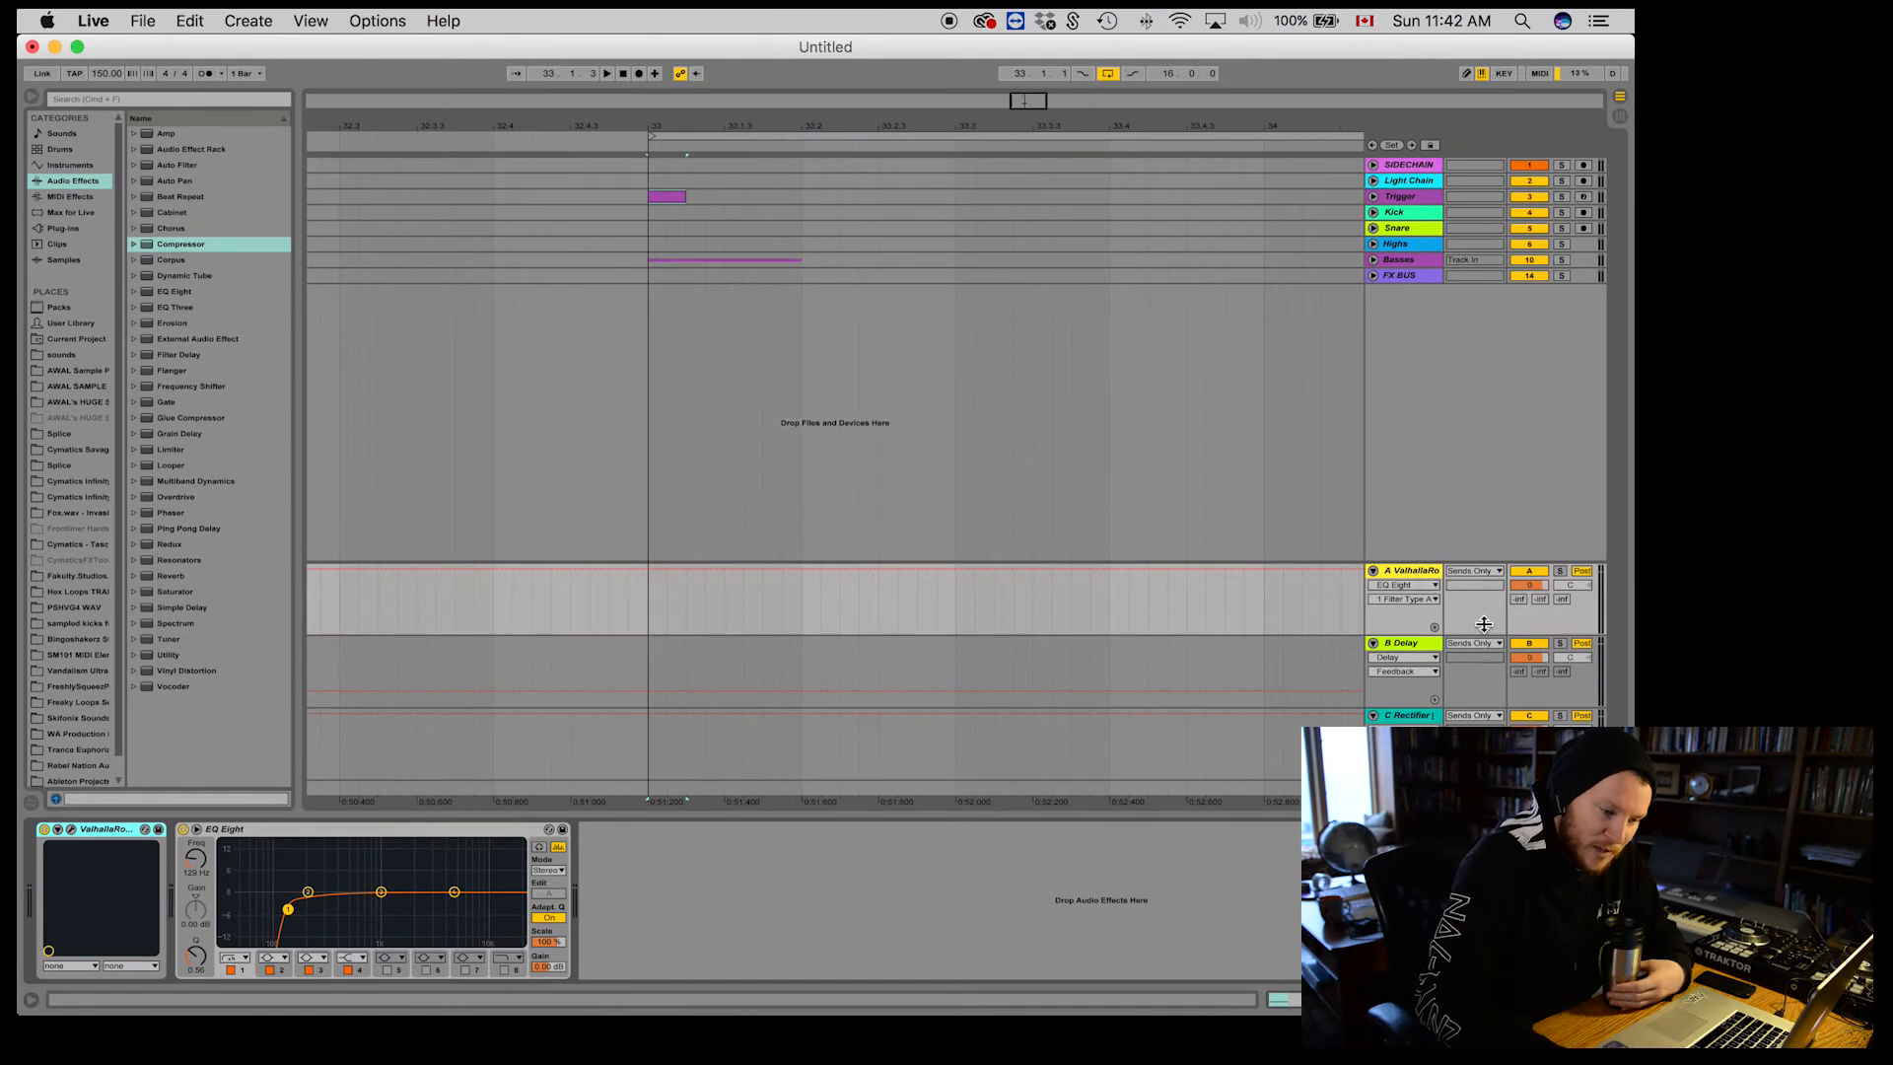
Step: Route the outputs of the Valhalla reverb and Delay return tracks to the SIDECHAIN BUS
{"action": "left_click", "coordinate": [1437, 574]}
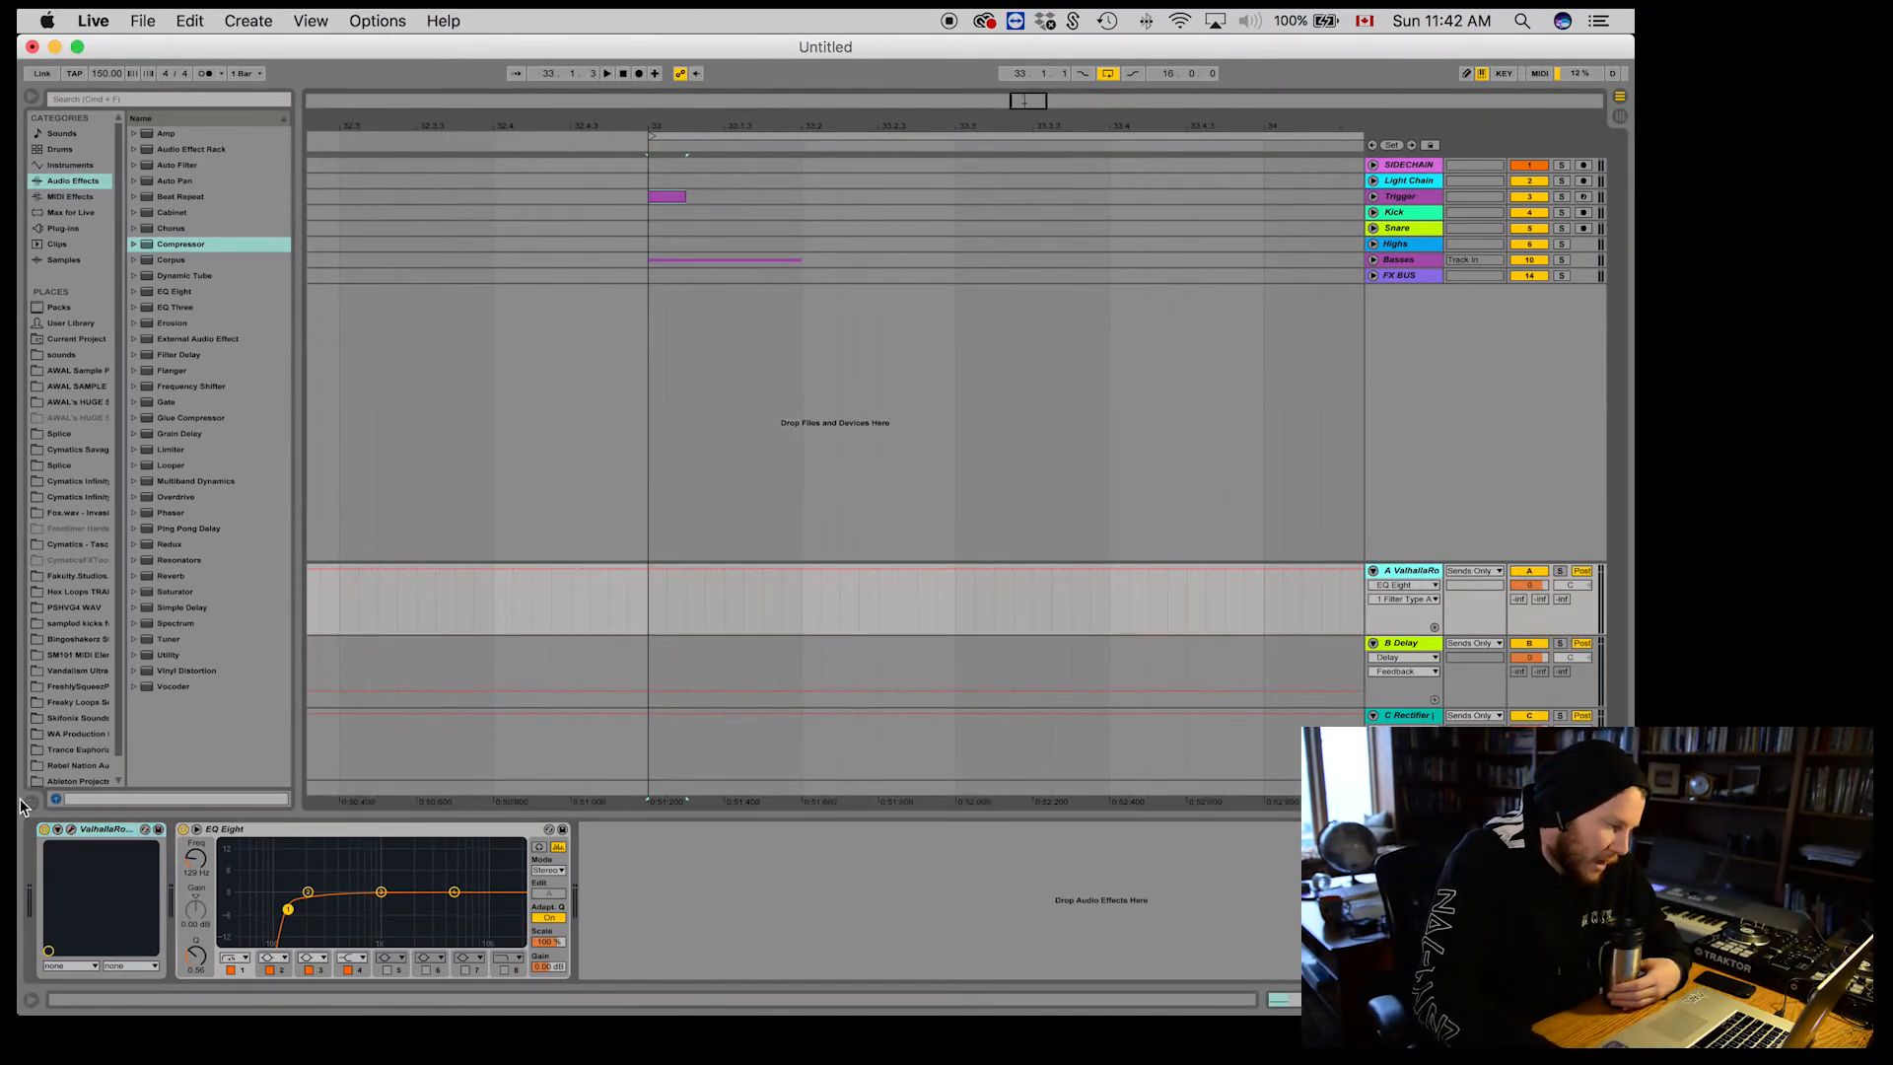
{"action": "left_click", "coordinate": [1495, 571]}
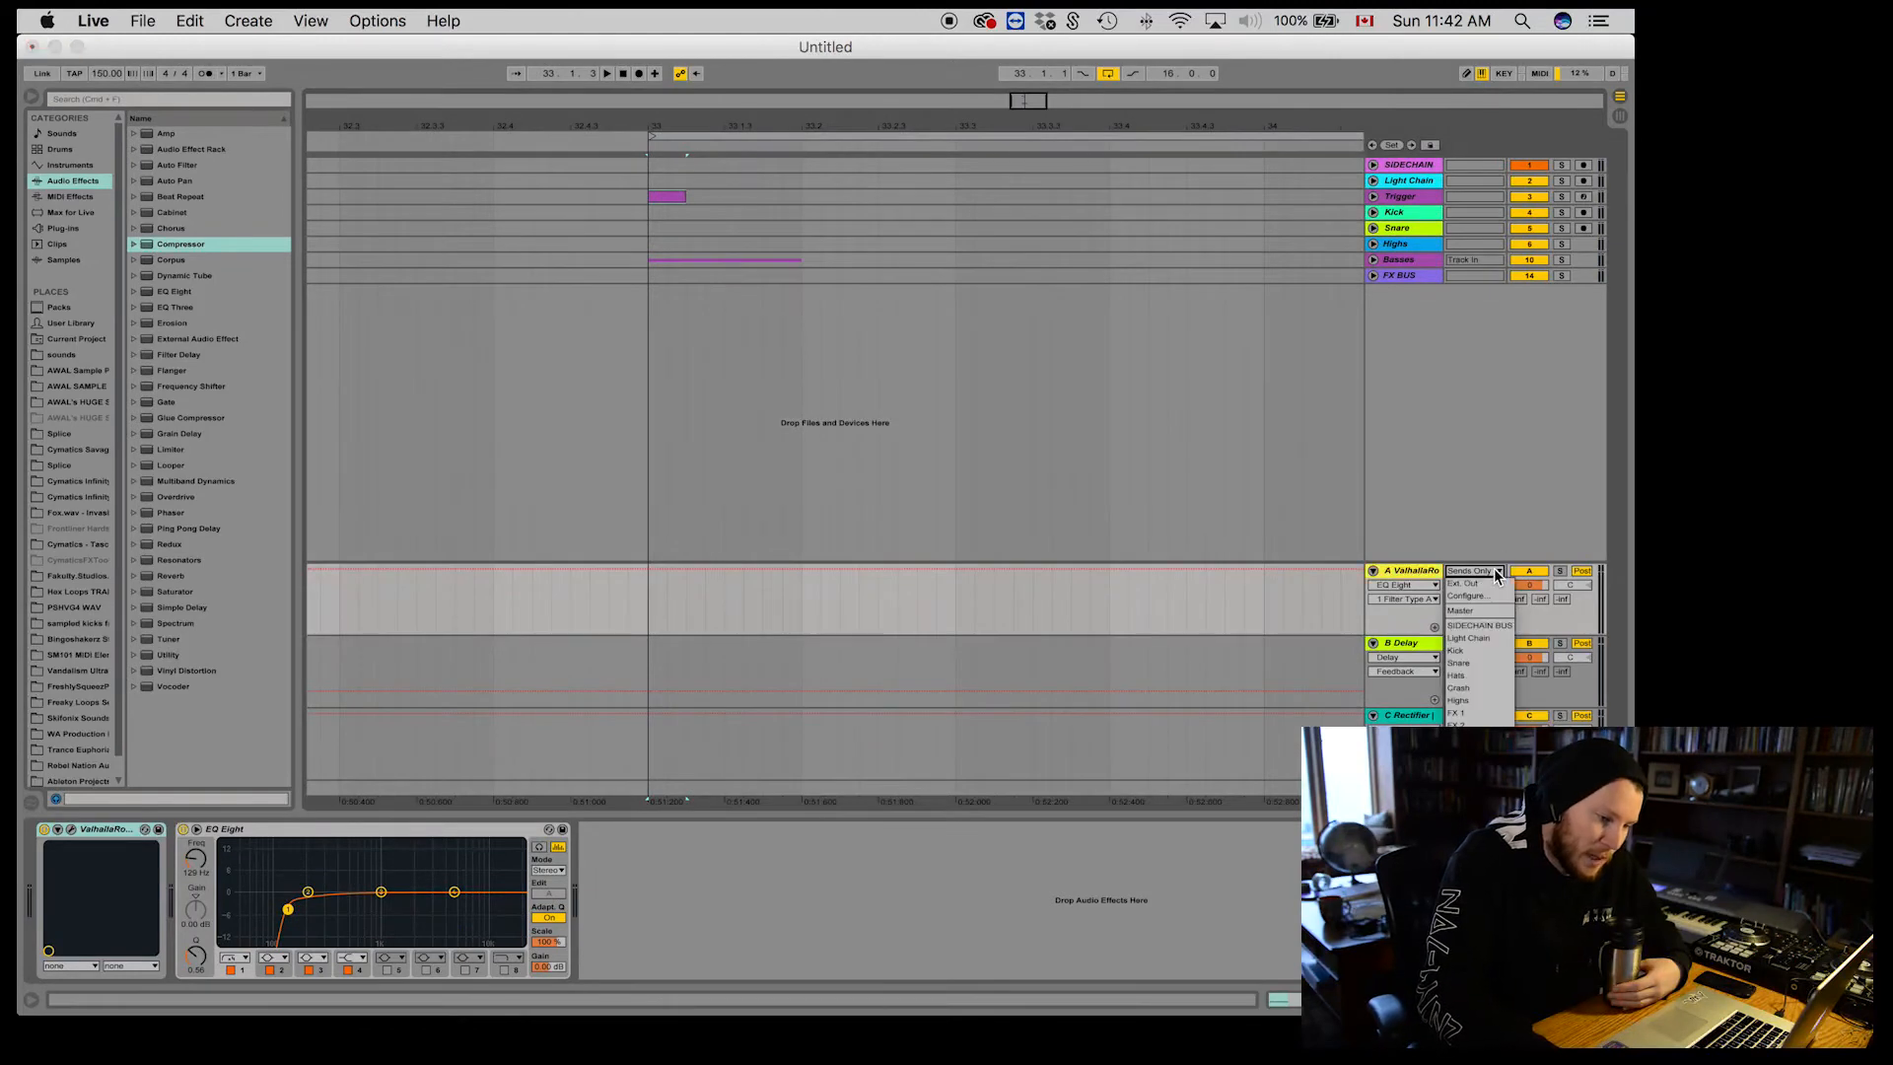
{"action": "left_click", "coordinate": [1487, 625]}
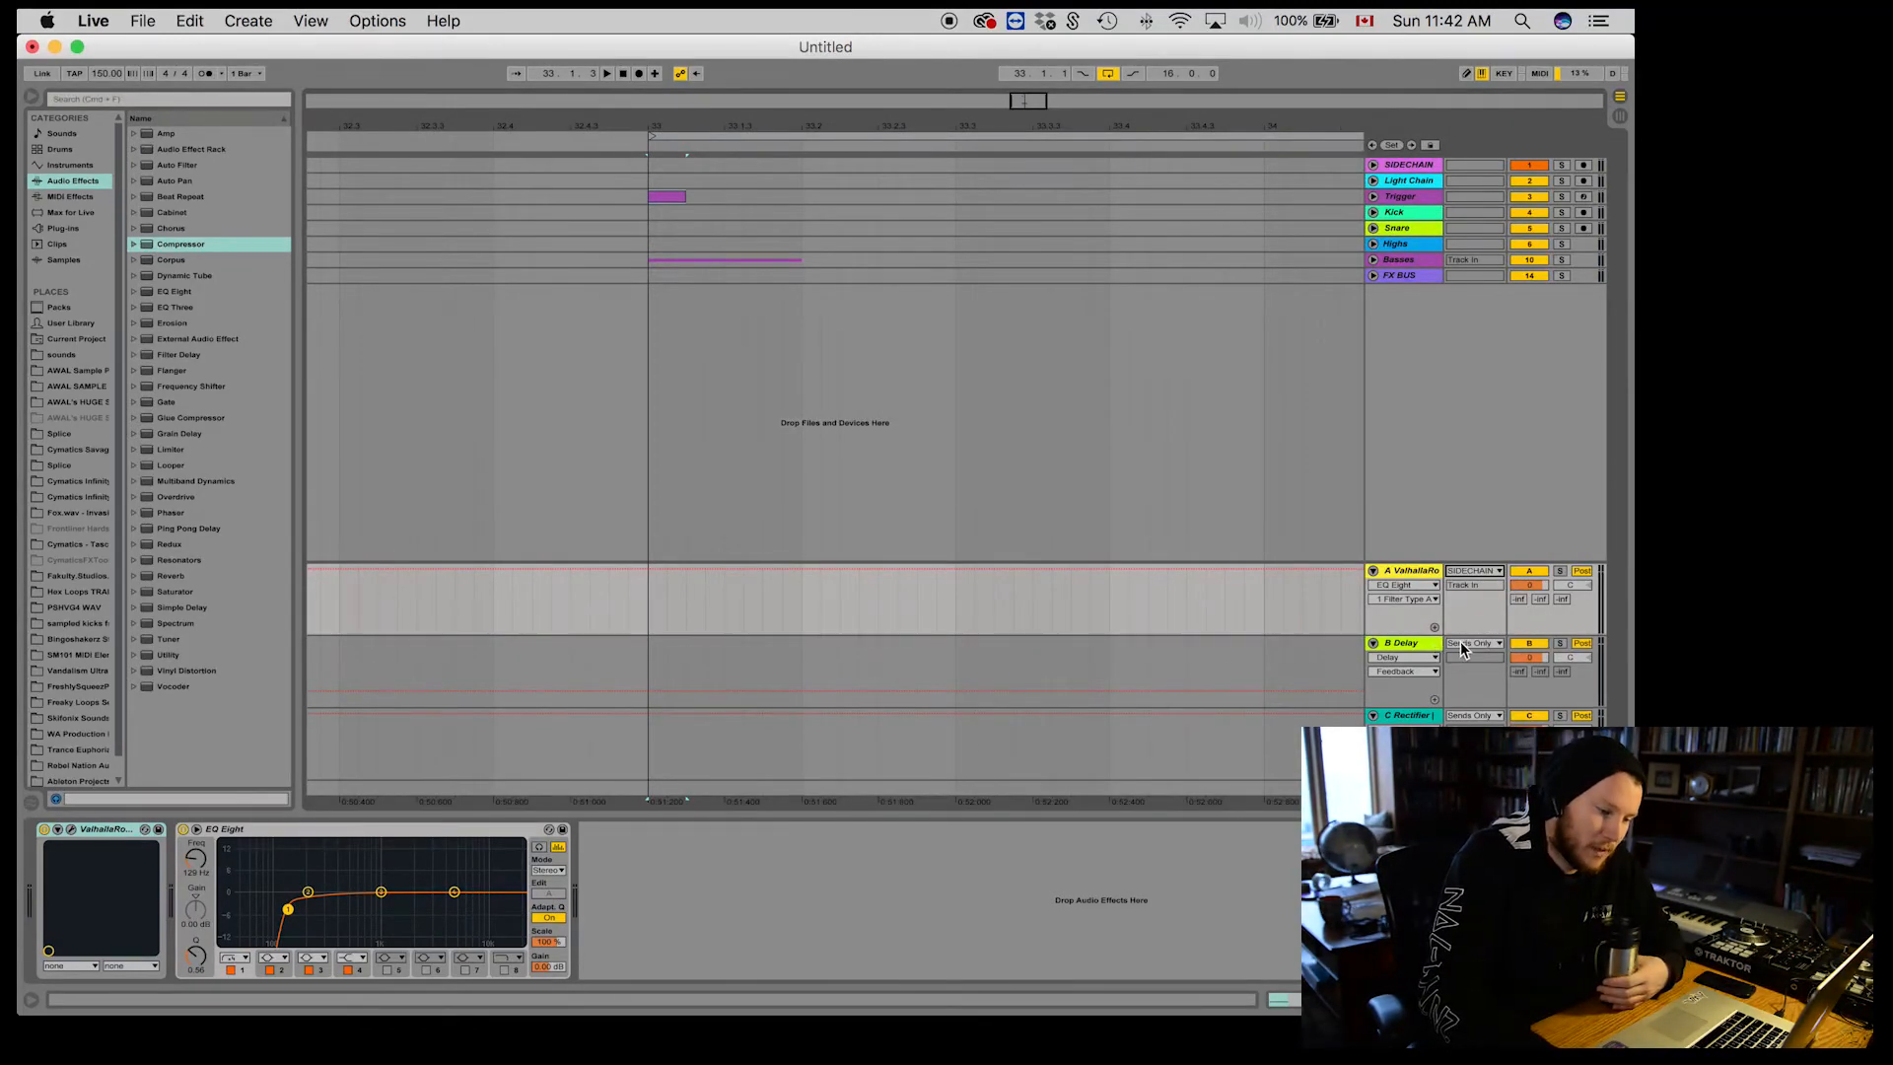
{"action": "left_click", "coordinate": [1470, 643]}
{"action": "left_click", "coordinate": [1481, 698]}
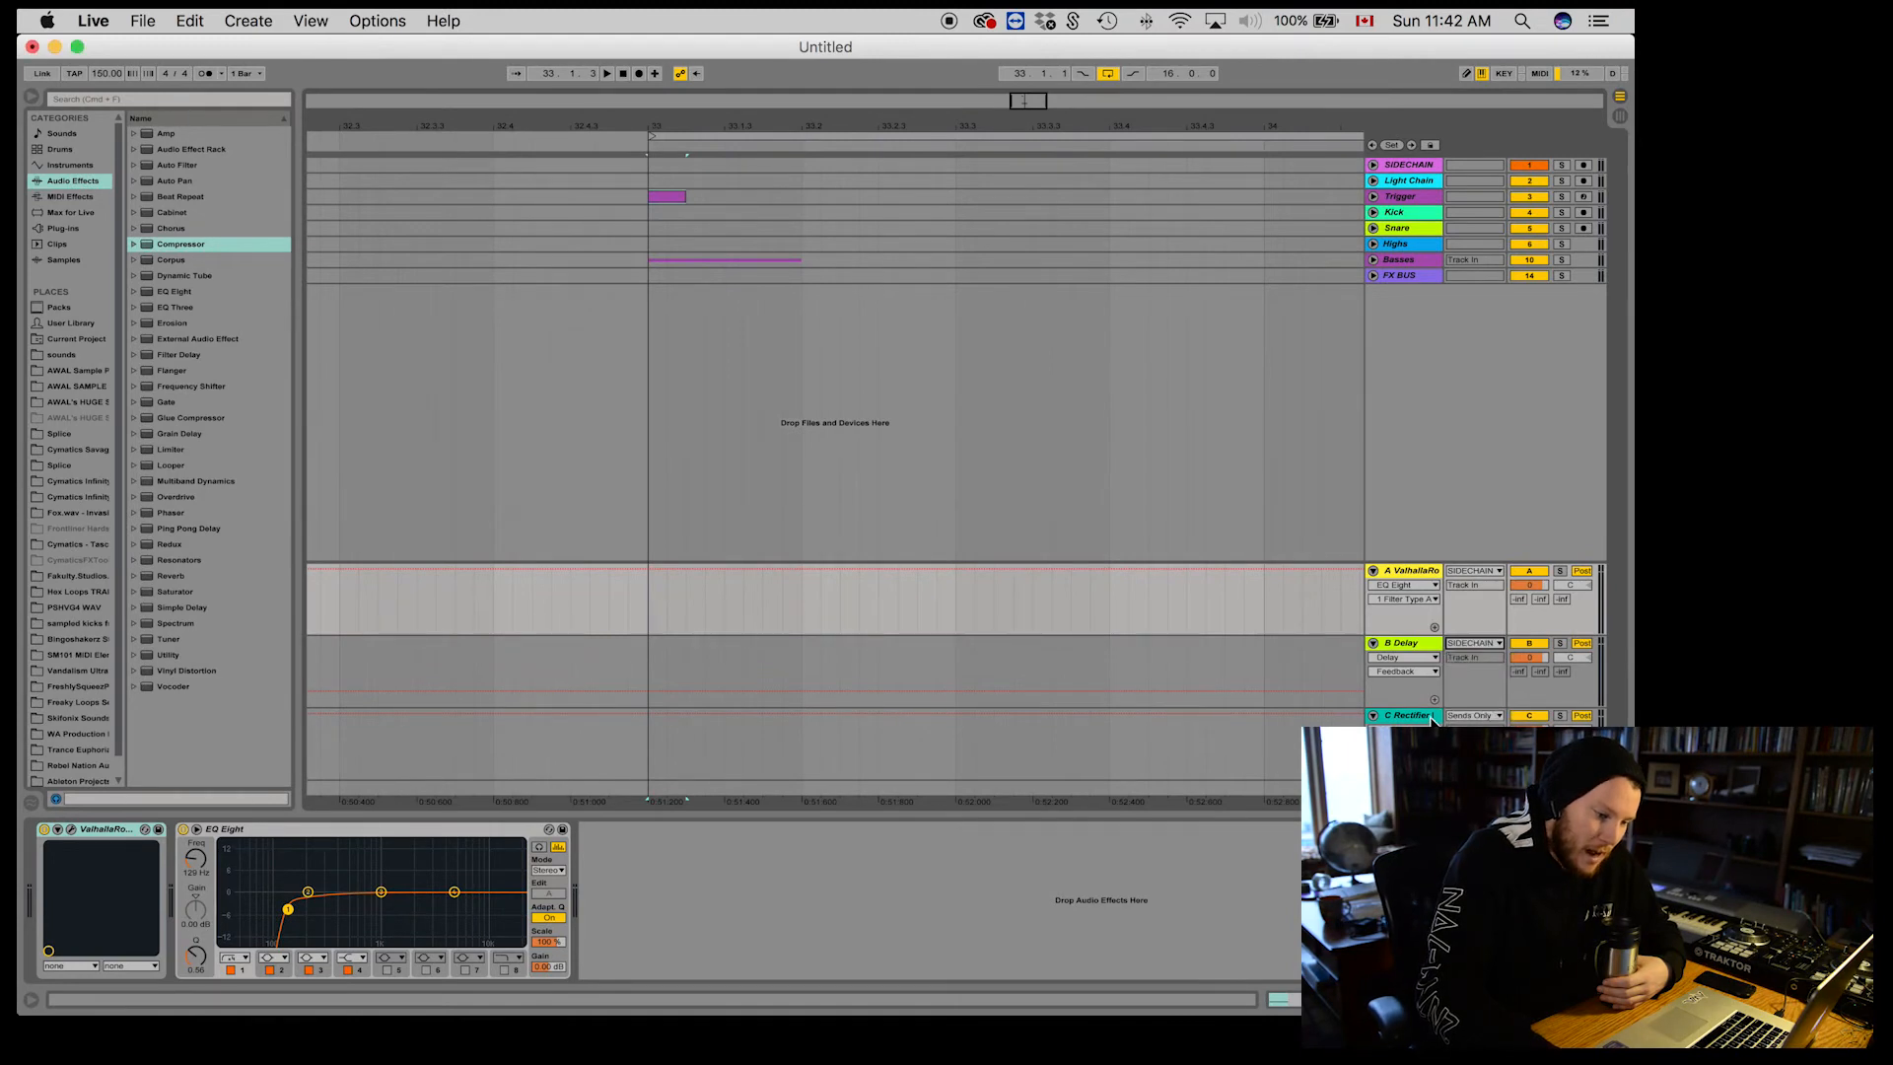
Step: Show the Rectifier return's device chain and fold the Delay and Valhalla reverb return tracks
{"action": "left_click", "coordinate": [1410, 715]}
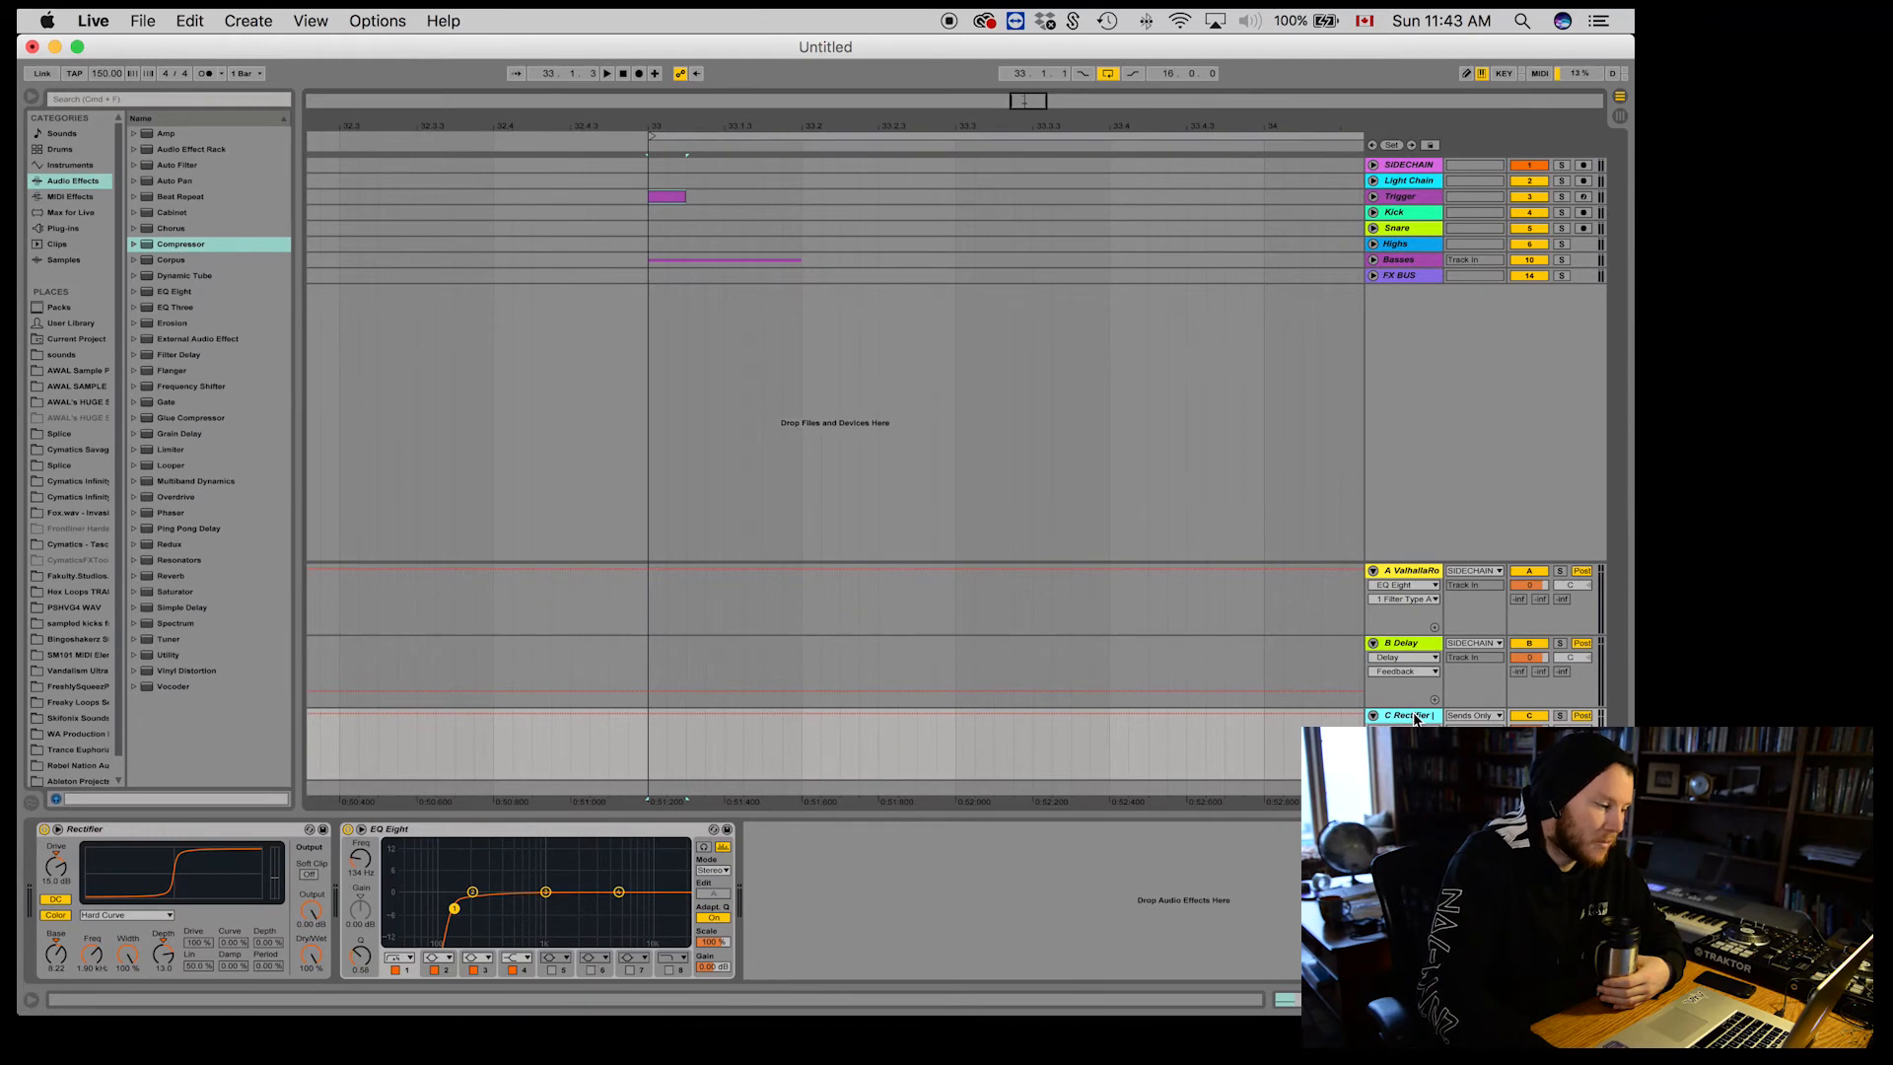
{"action": "left_click", "coordinate": [1372, 644]}
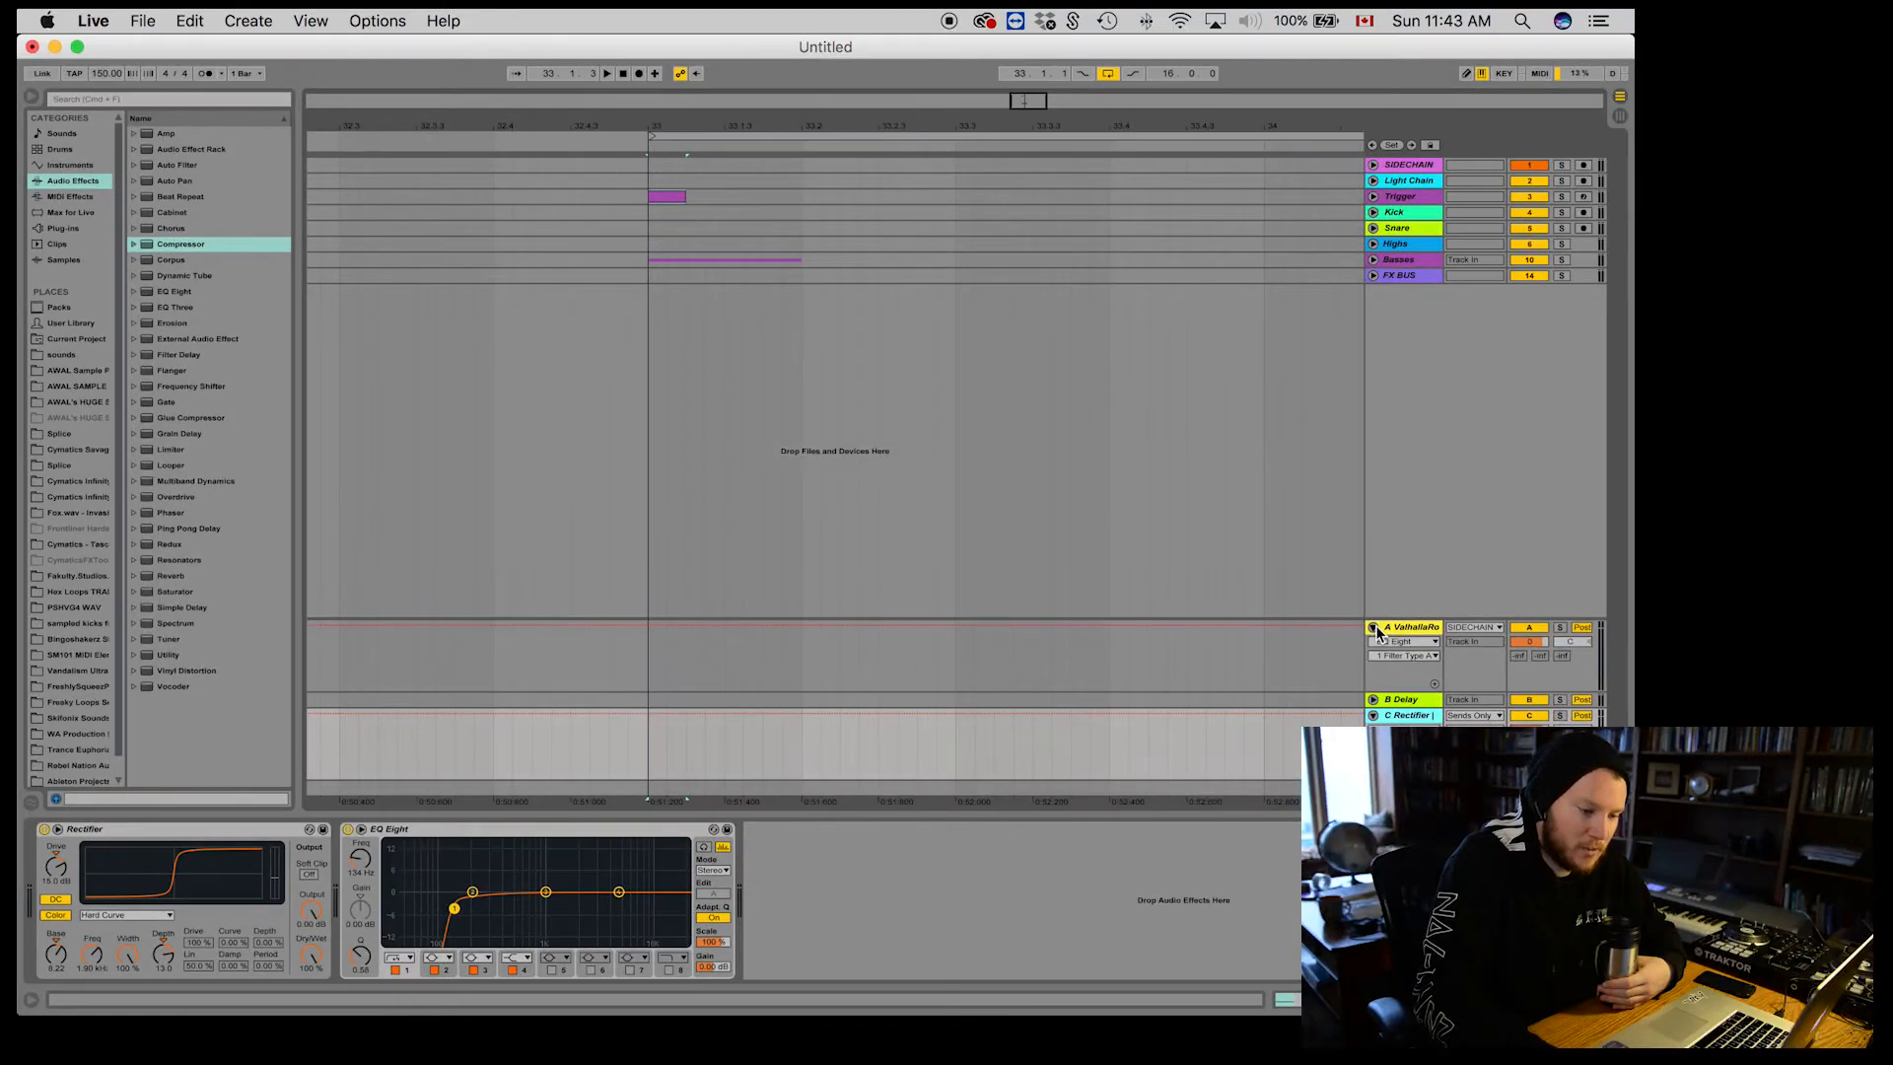
{"action": "left_click", "coordinate": [1373, 628]}
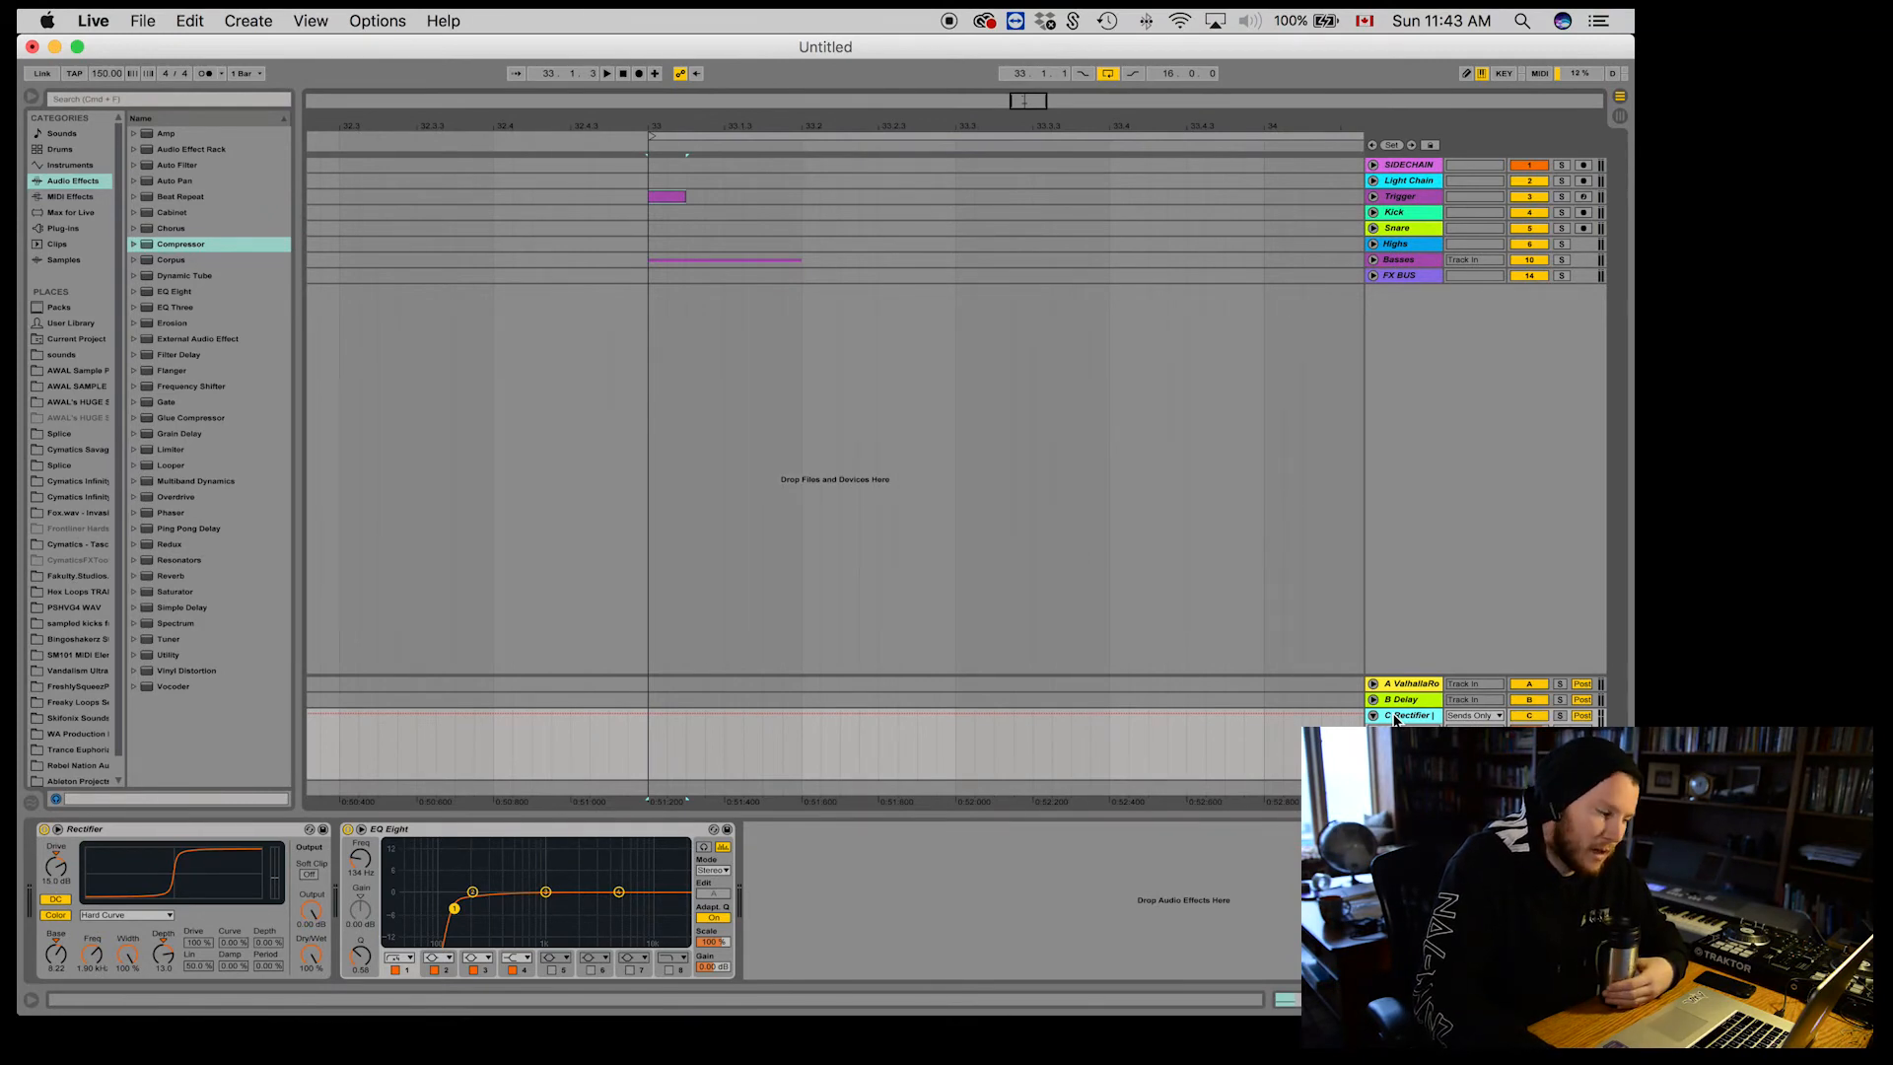
Step: Unfold the Basses group, raise its send to the Rectifier return to about -27 dB, and lower it back to -inf
{"action": "left_click", "coordinate": [1373, 260]}
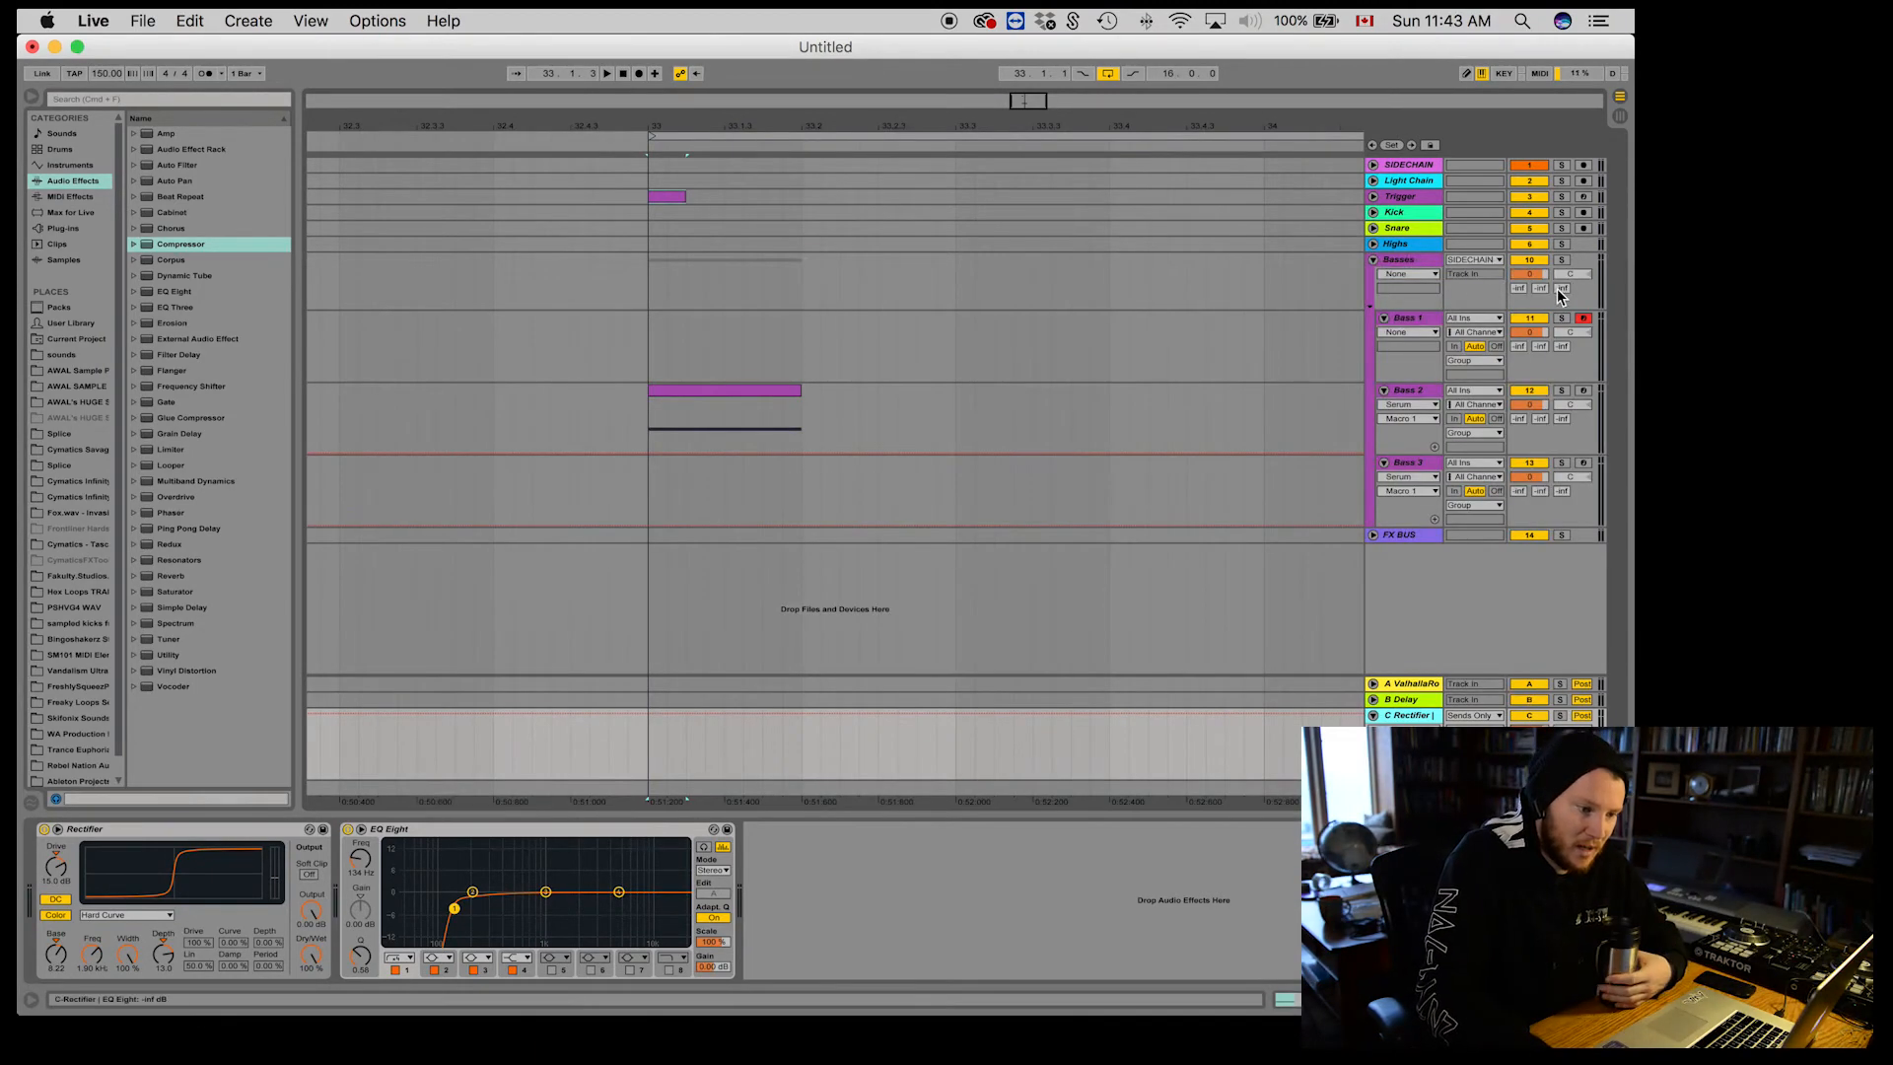
{"action": "left_click_drag", "start_coordinate": [1562, 288], "coordinate": [1562, 264]}
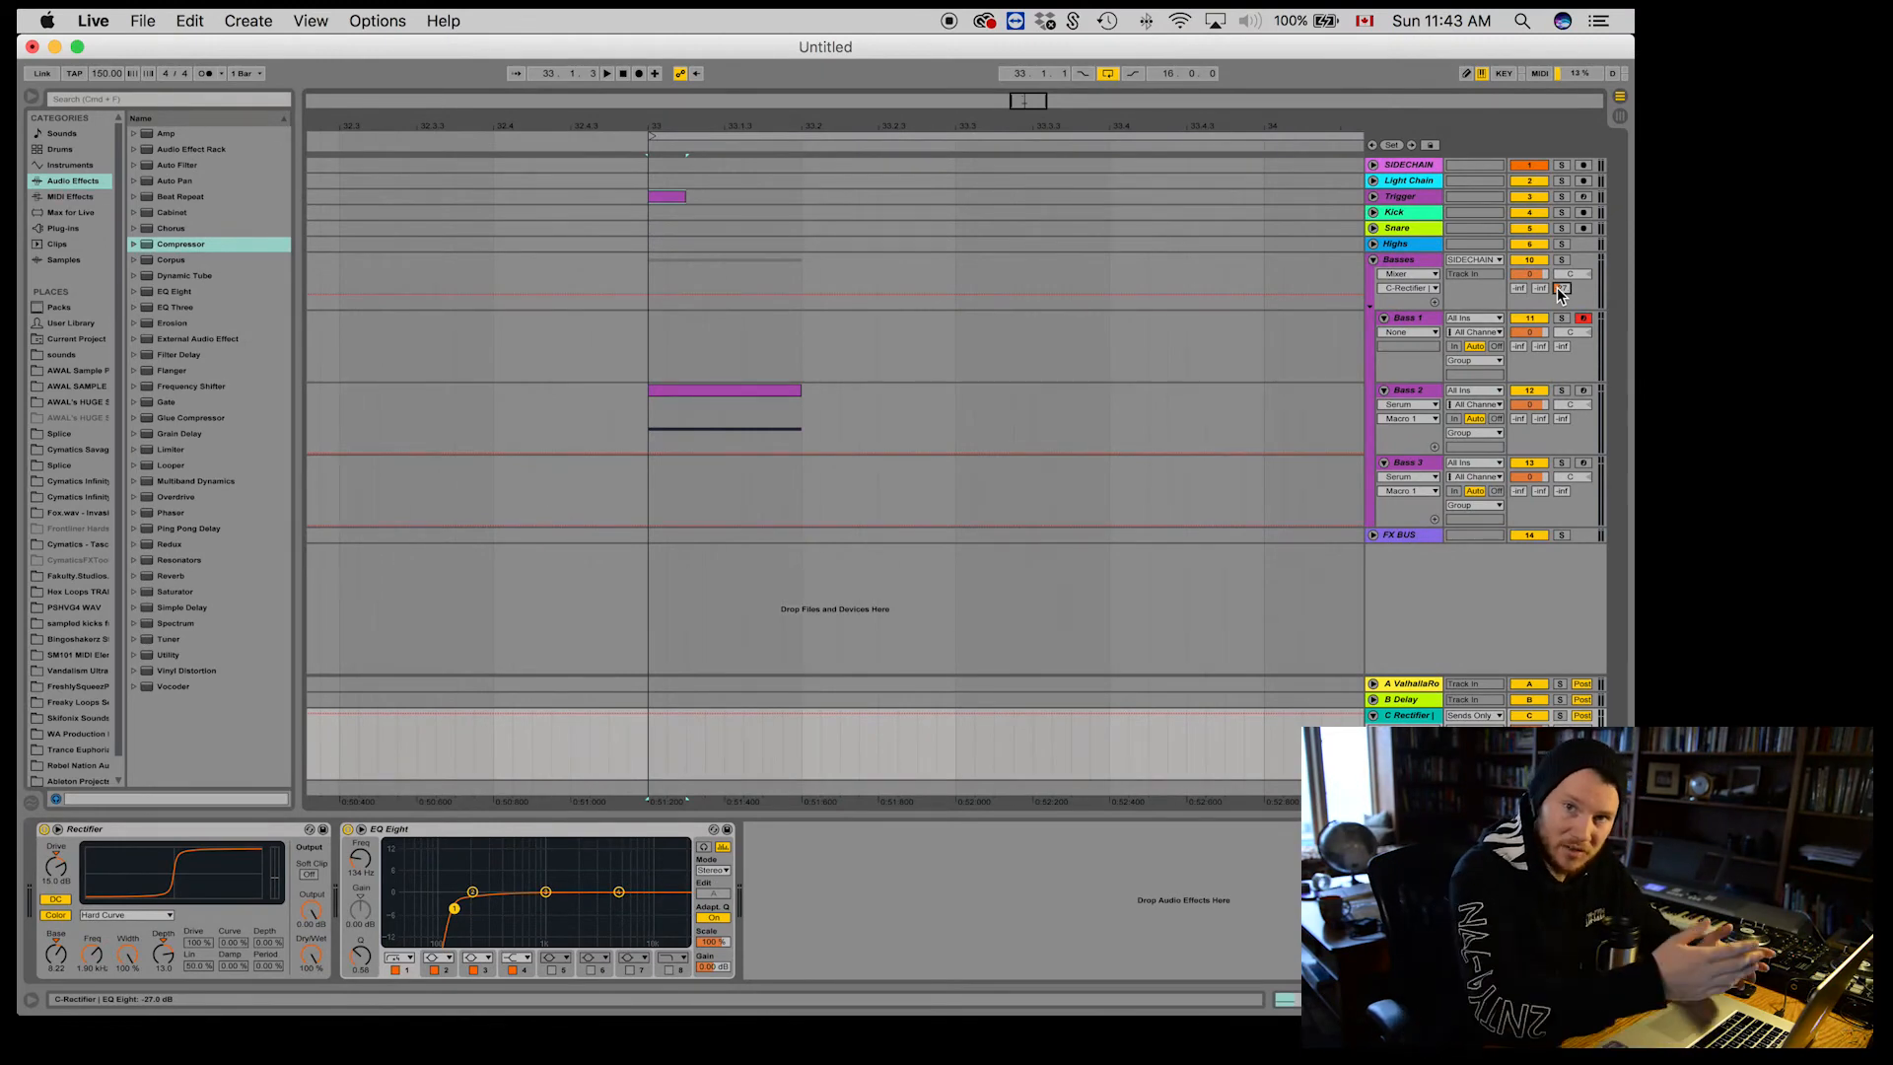
{"action": "left_click_drag", "start_coordinate": [1559, 289], "coordinate": [1559, 340]}
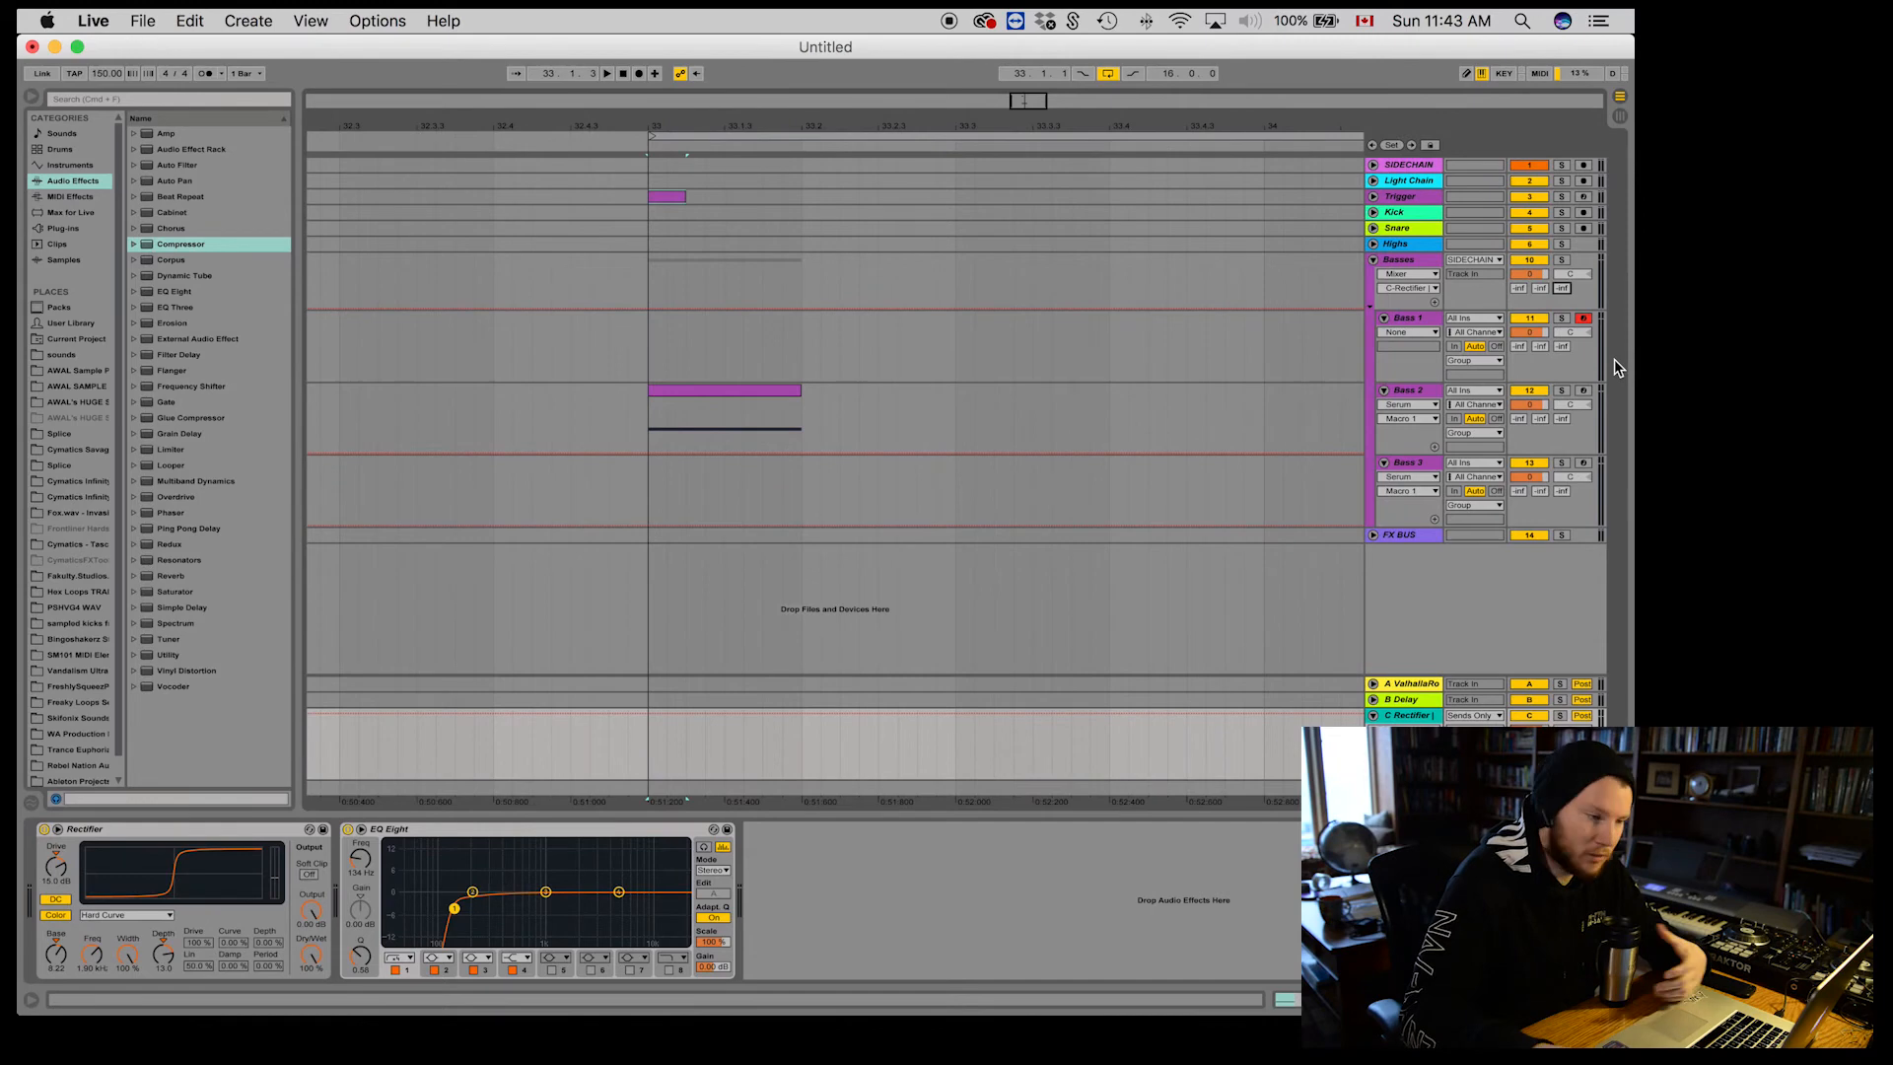
Step: Route the Rectifier return's output to the SIDECHAIN BUS and fold that return track
{"action": "left_click", "coordinate": [1475, 717]}
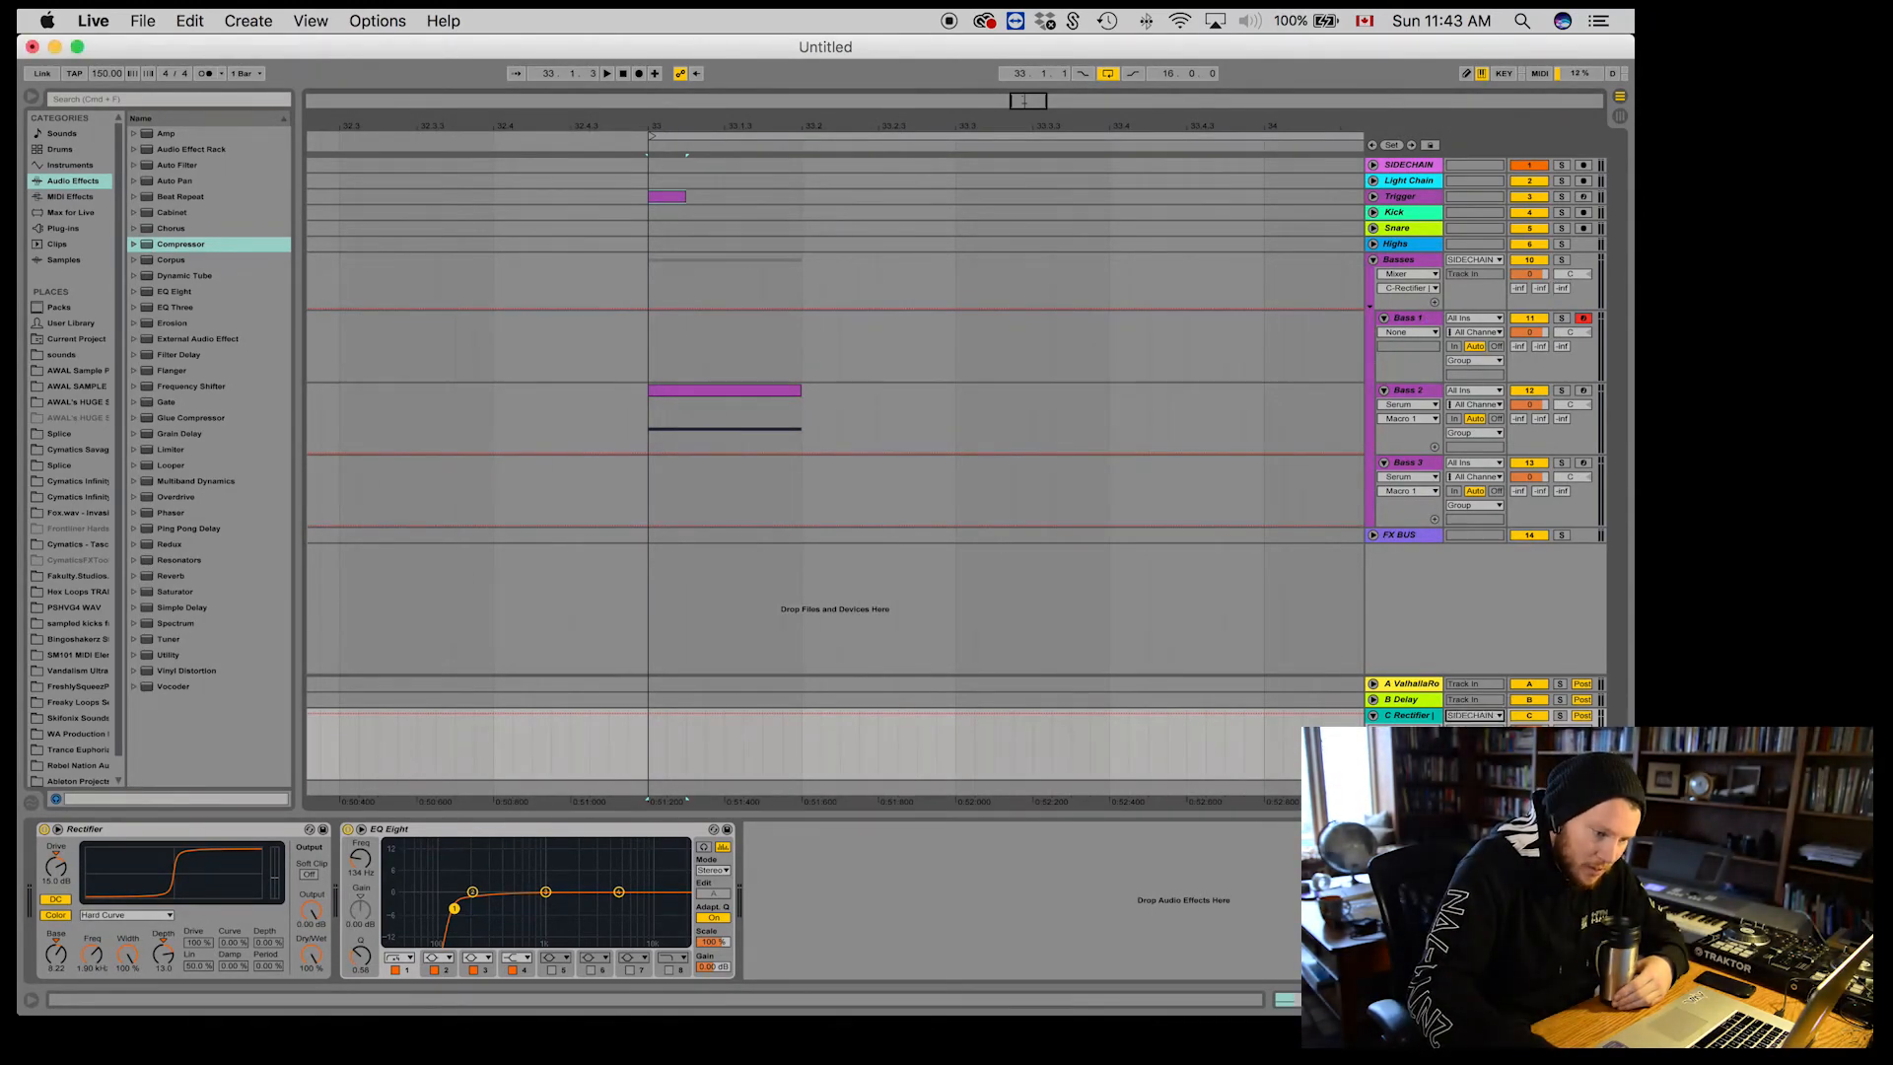
{"action": "left_click", "coordinate": [1372, 716]}
Step: Unfold the Master track and open its Ozone 7 Imager, dismissing the Imager preset manager
{"action": "left_click", "coordinate": [1402, 787]}
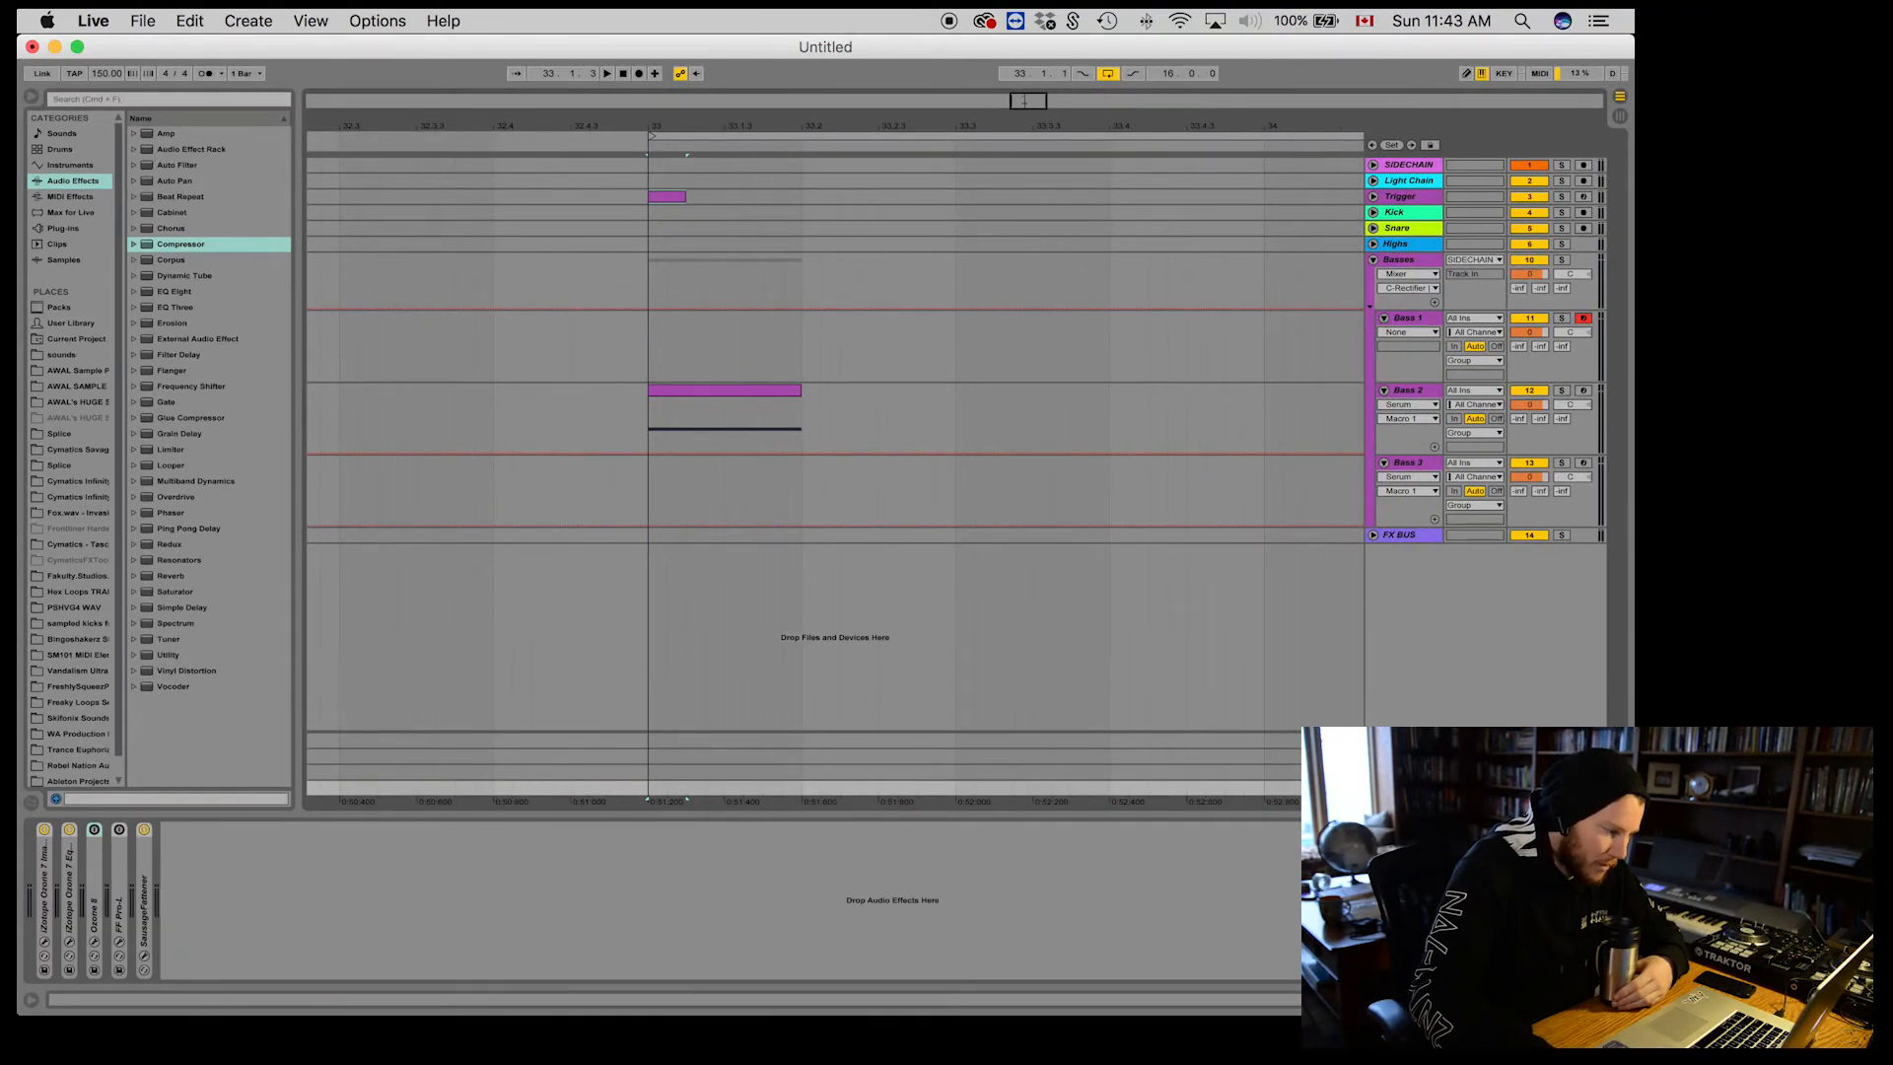
{"action": "left_click", "coordinate": [1372, 787]}
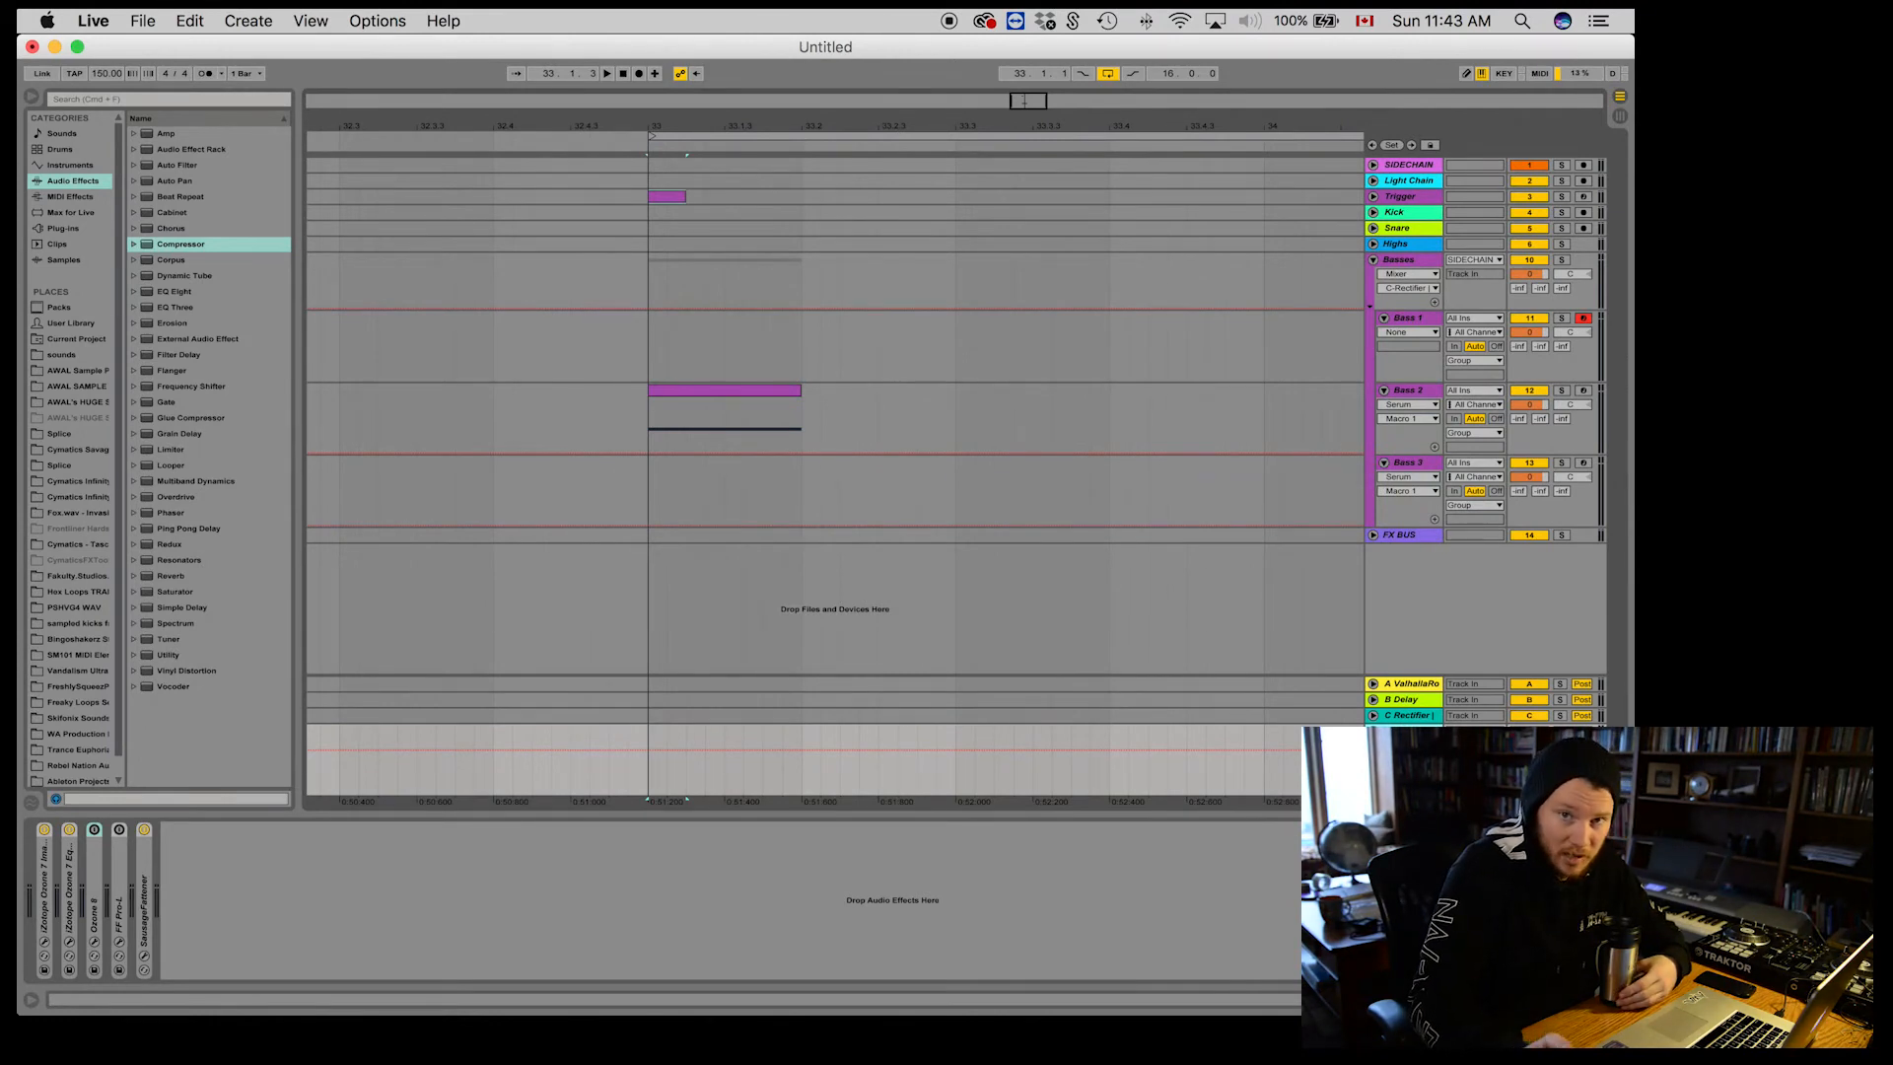
{"action": "double_click", "coordinate": [42, 895]}
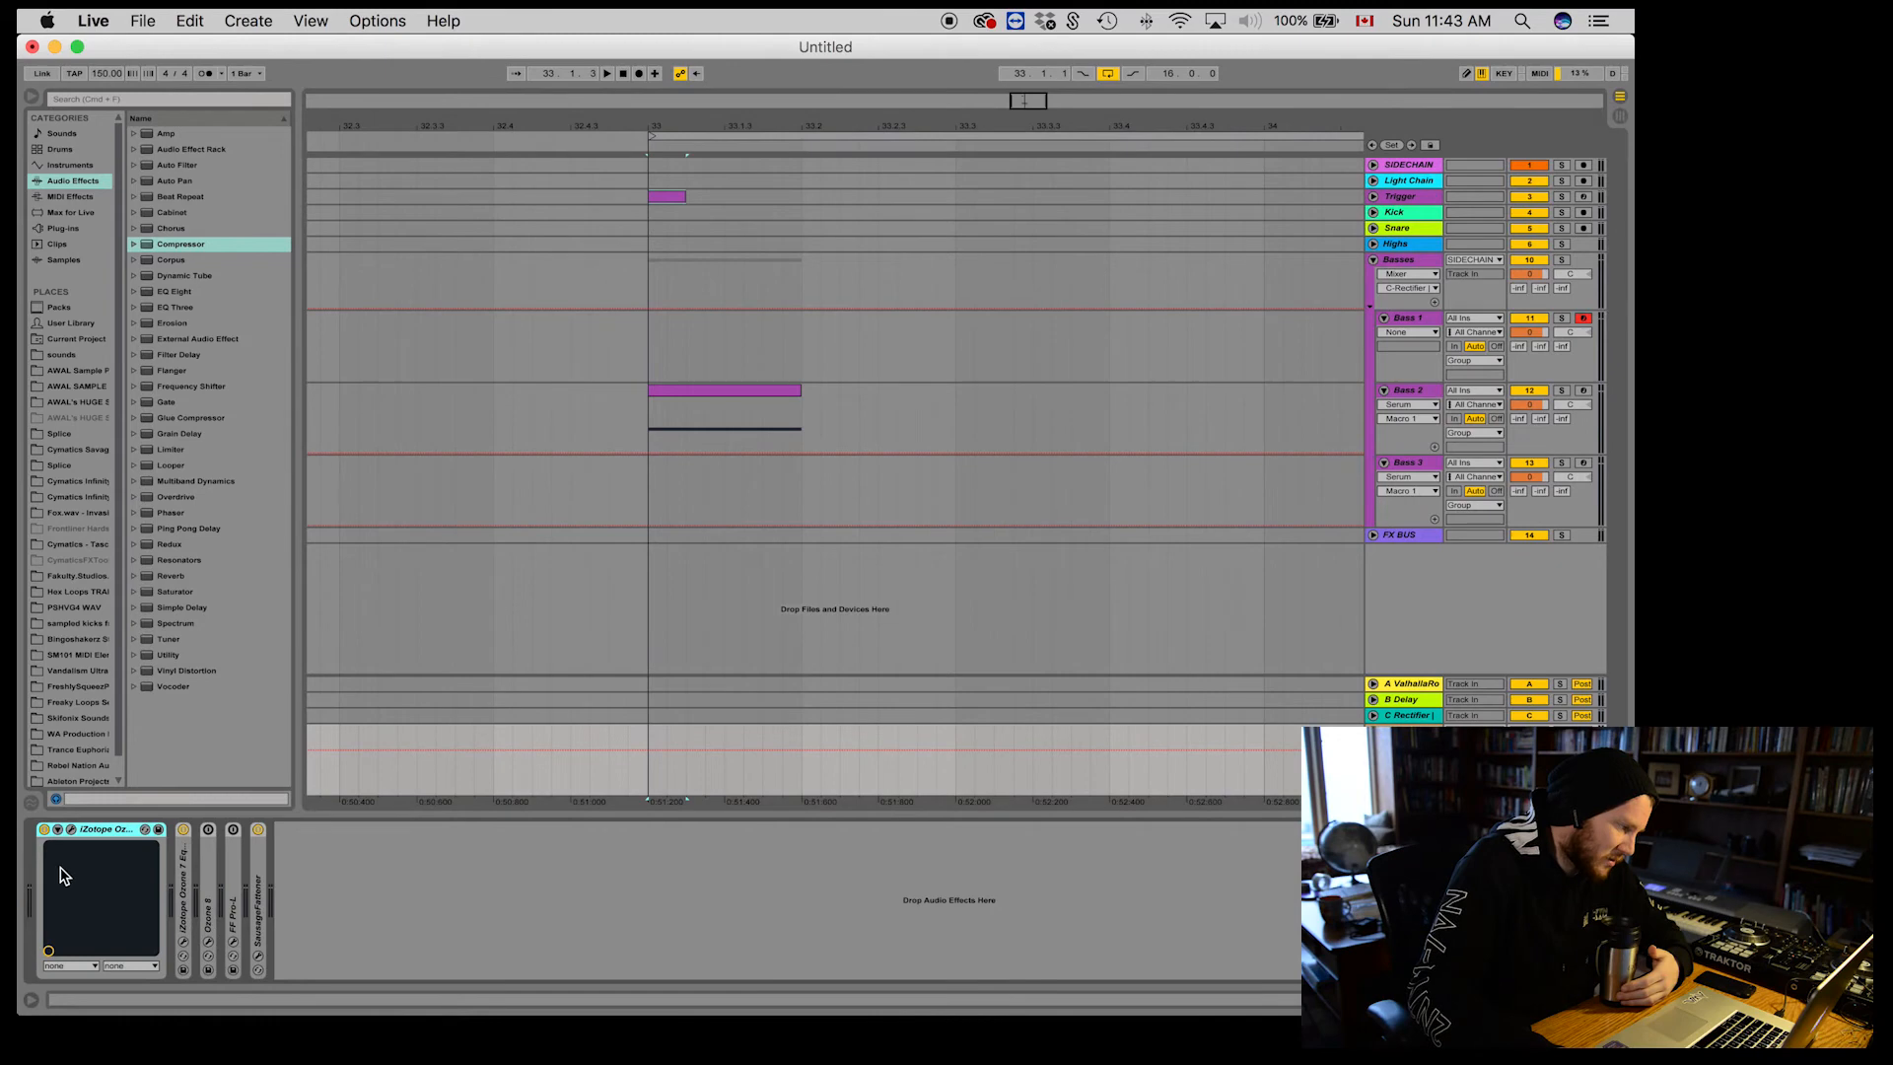
{"action": "left_click", "coordinate": [71, 830]}
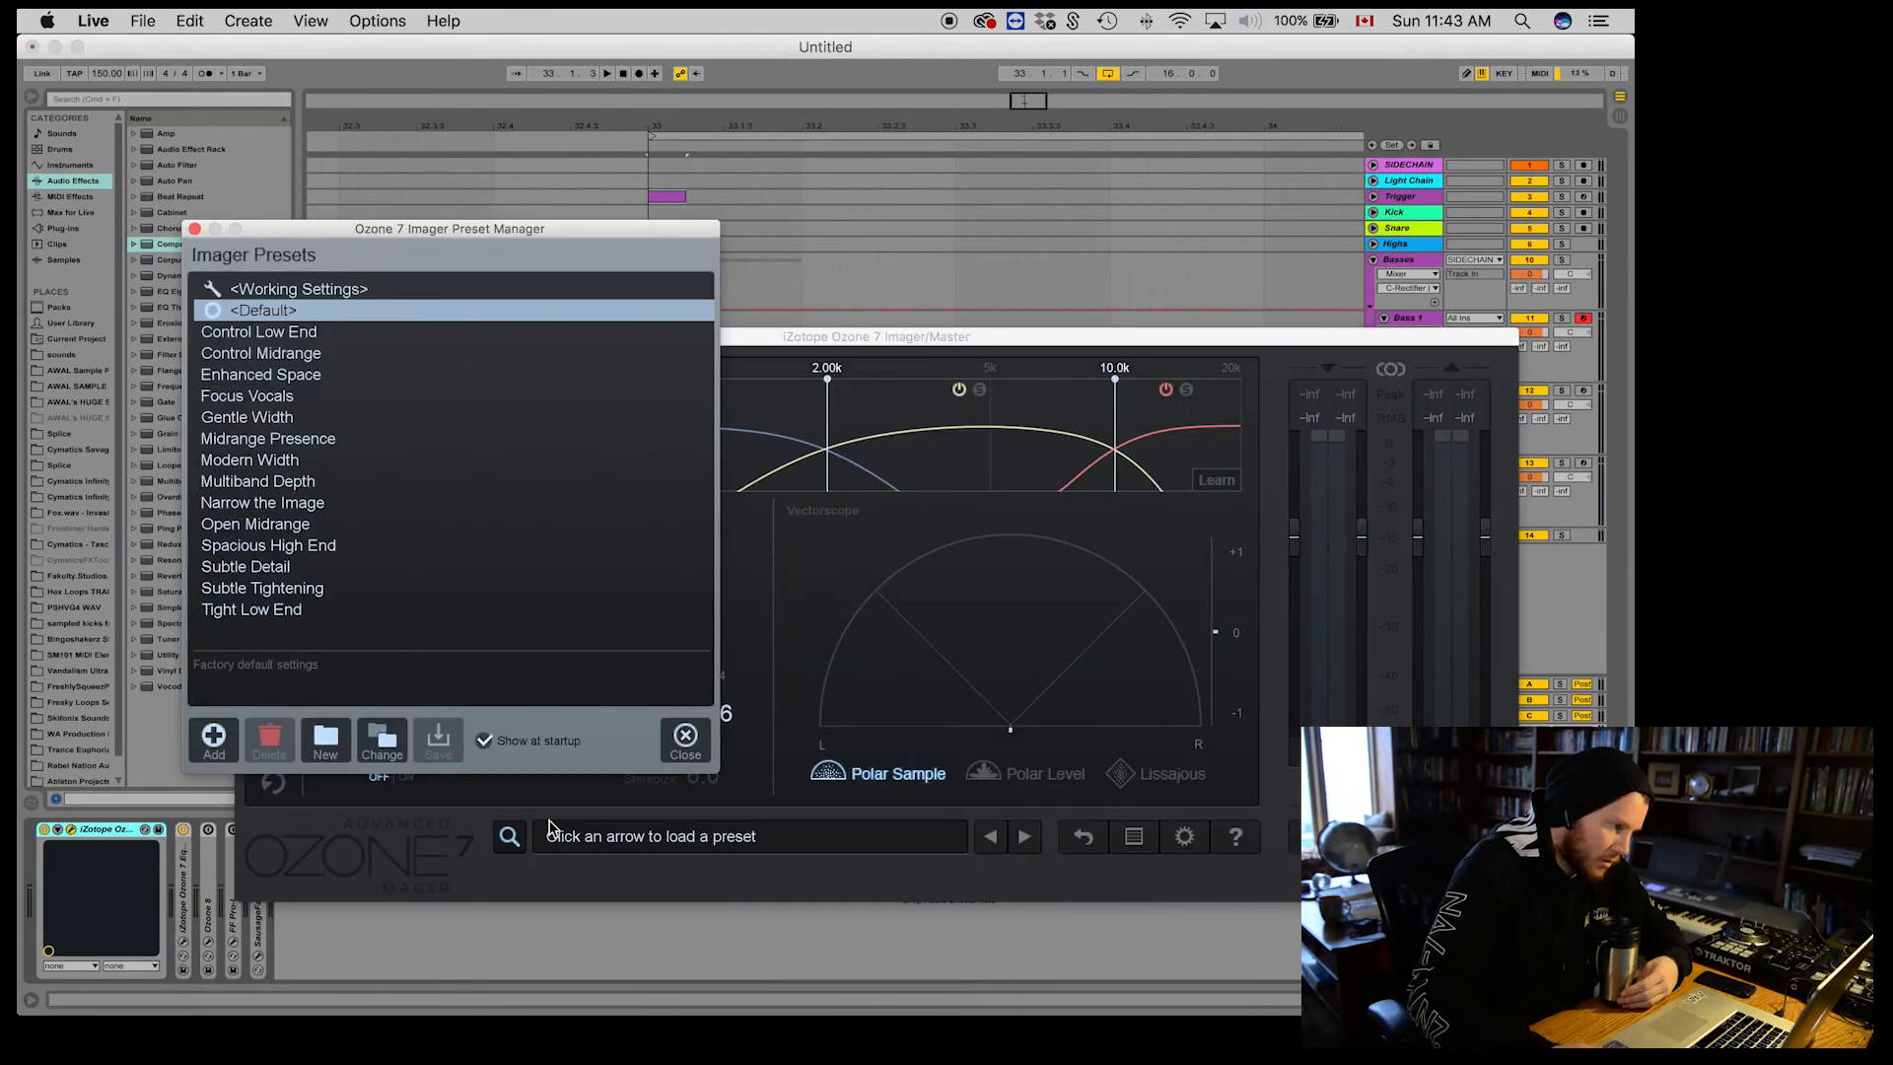
{"action": "left_click", "coordinate": [682, 740]}
Step: Set the Imager's Band 3 width to 27.8 and Band 1 width to -100, and close the plug-in window
{"action": "left_click_drag", "start_coordinate": [572, 605], "coordinate": [572, 612]}
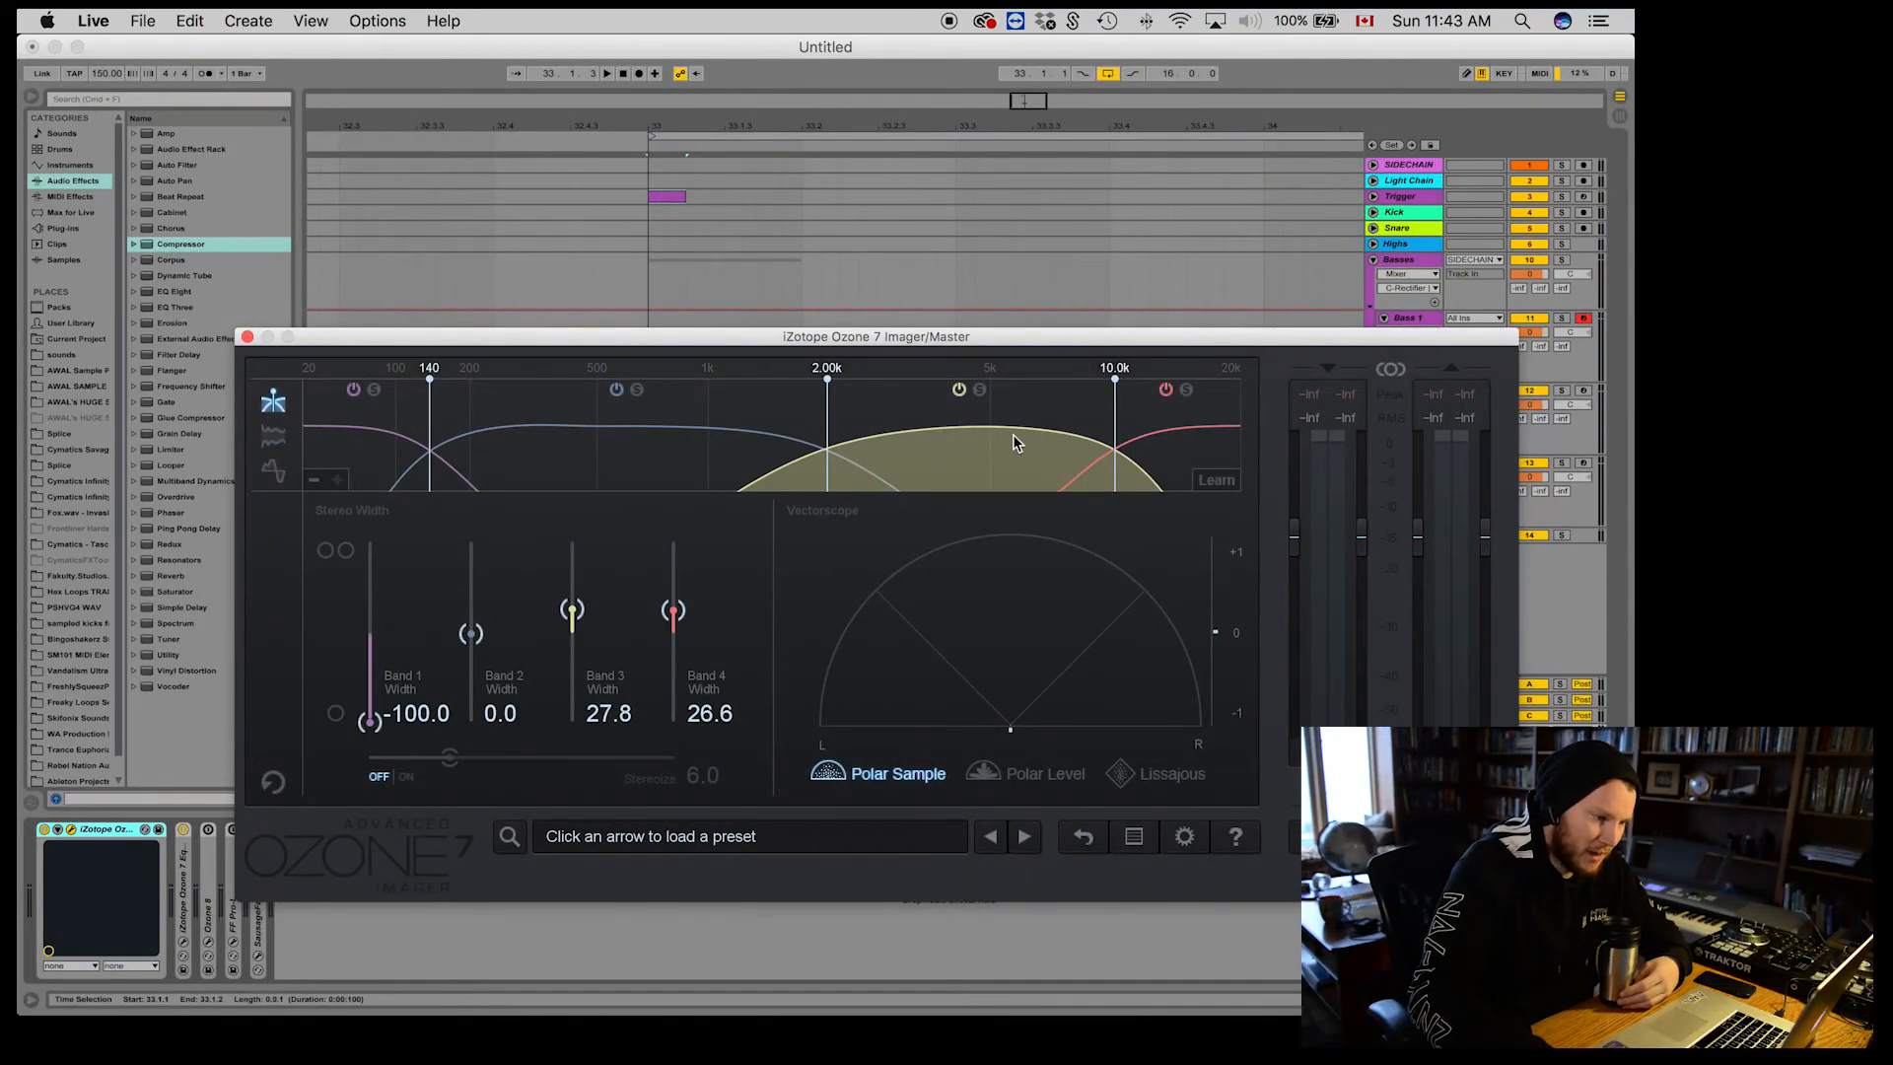
{"action": "left_click_drag", "start_coordinate": [368, 722], "coordinate": [364, 862]}
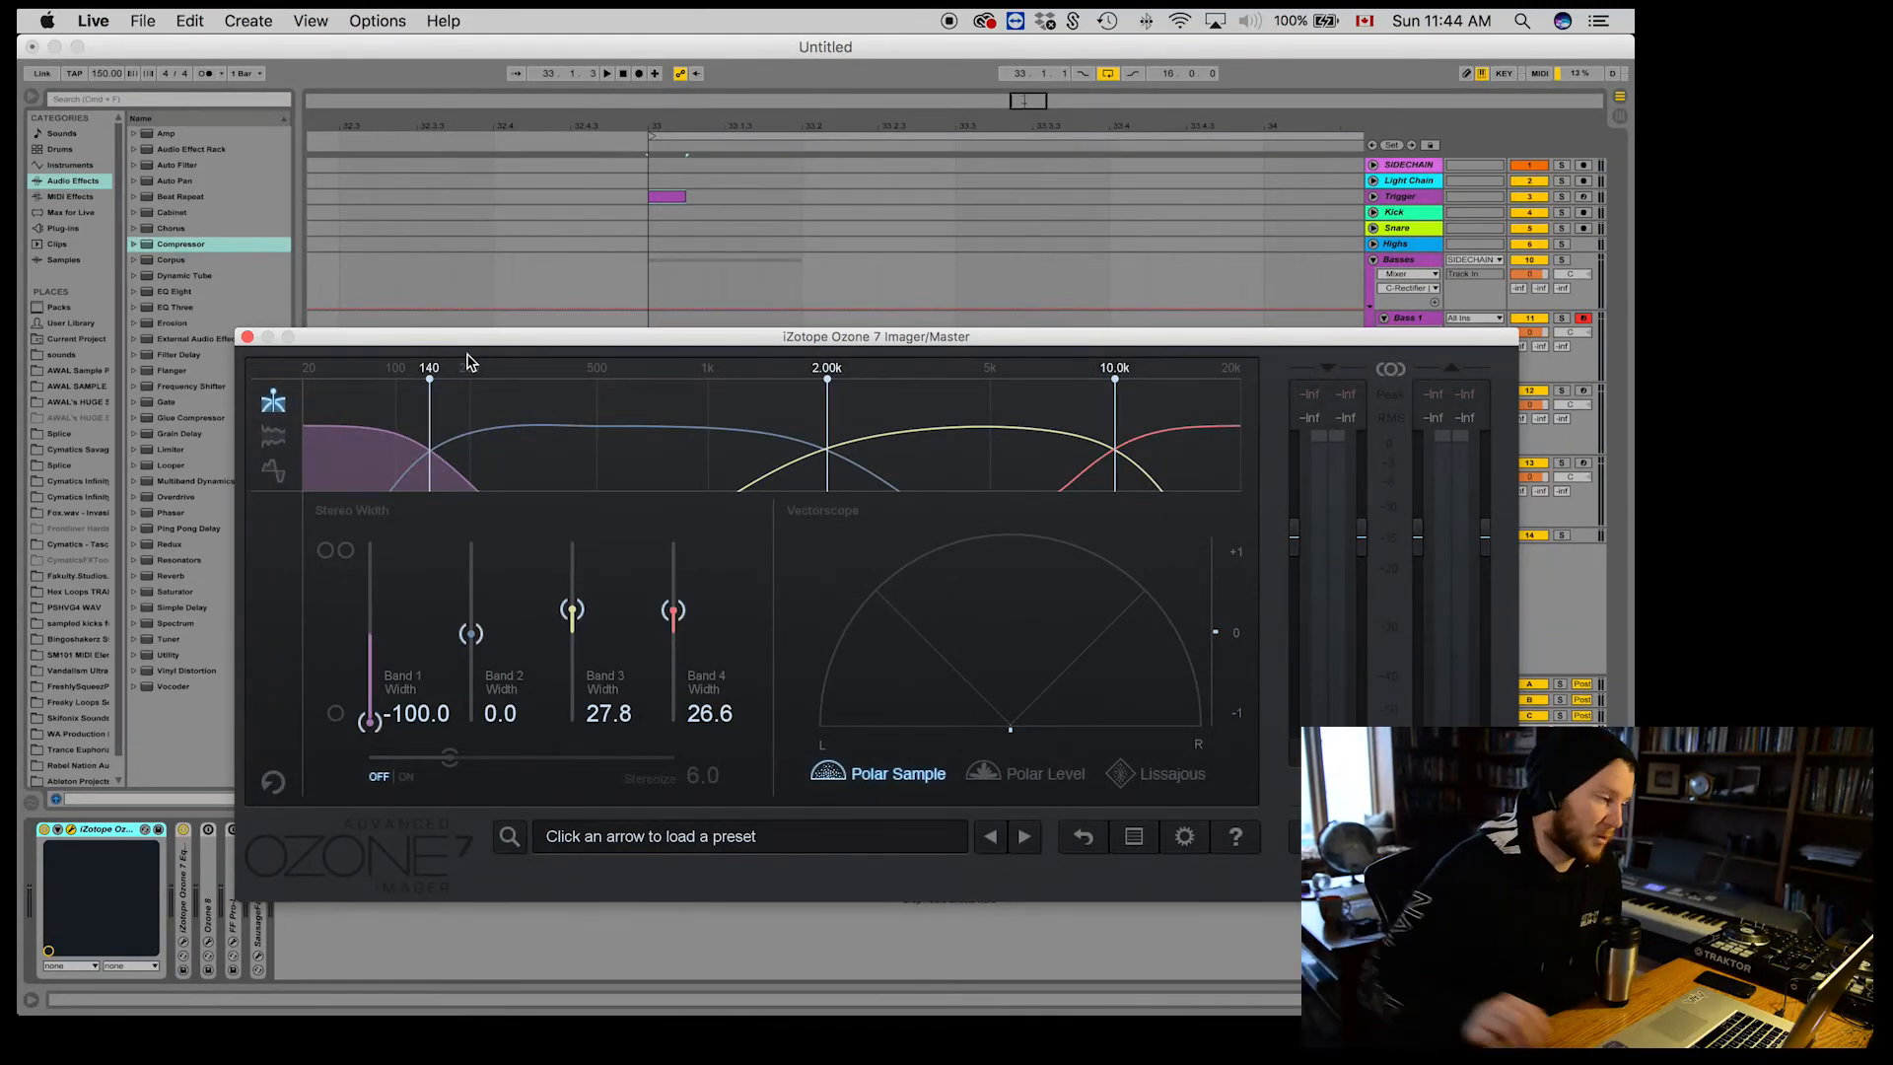
{"action": "left_click", "coordinate": [247, 337]}
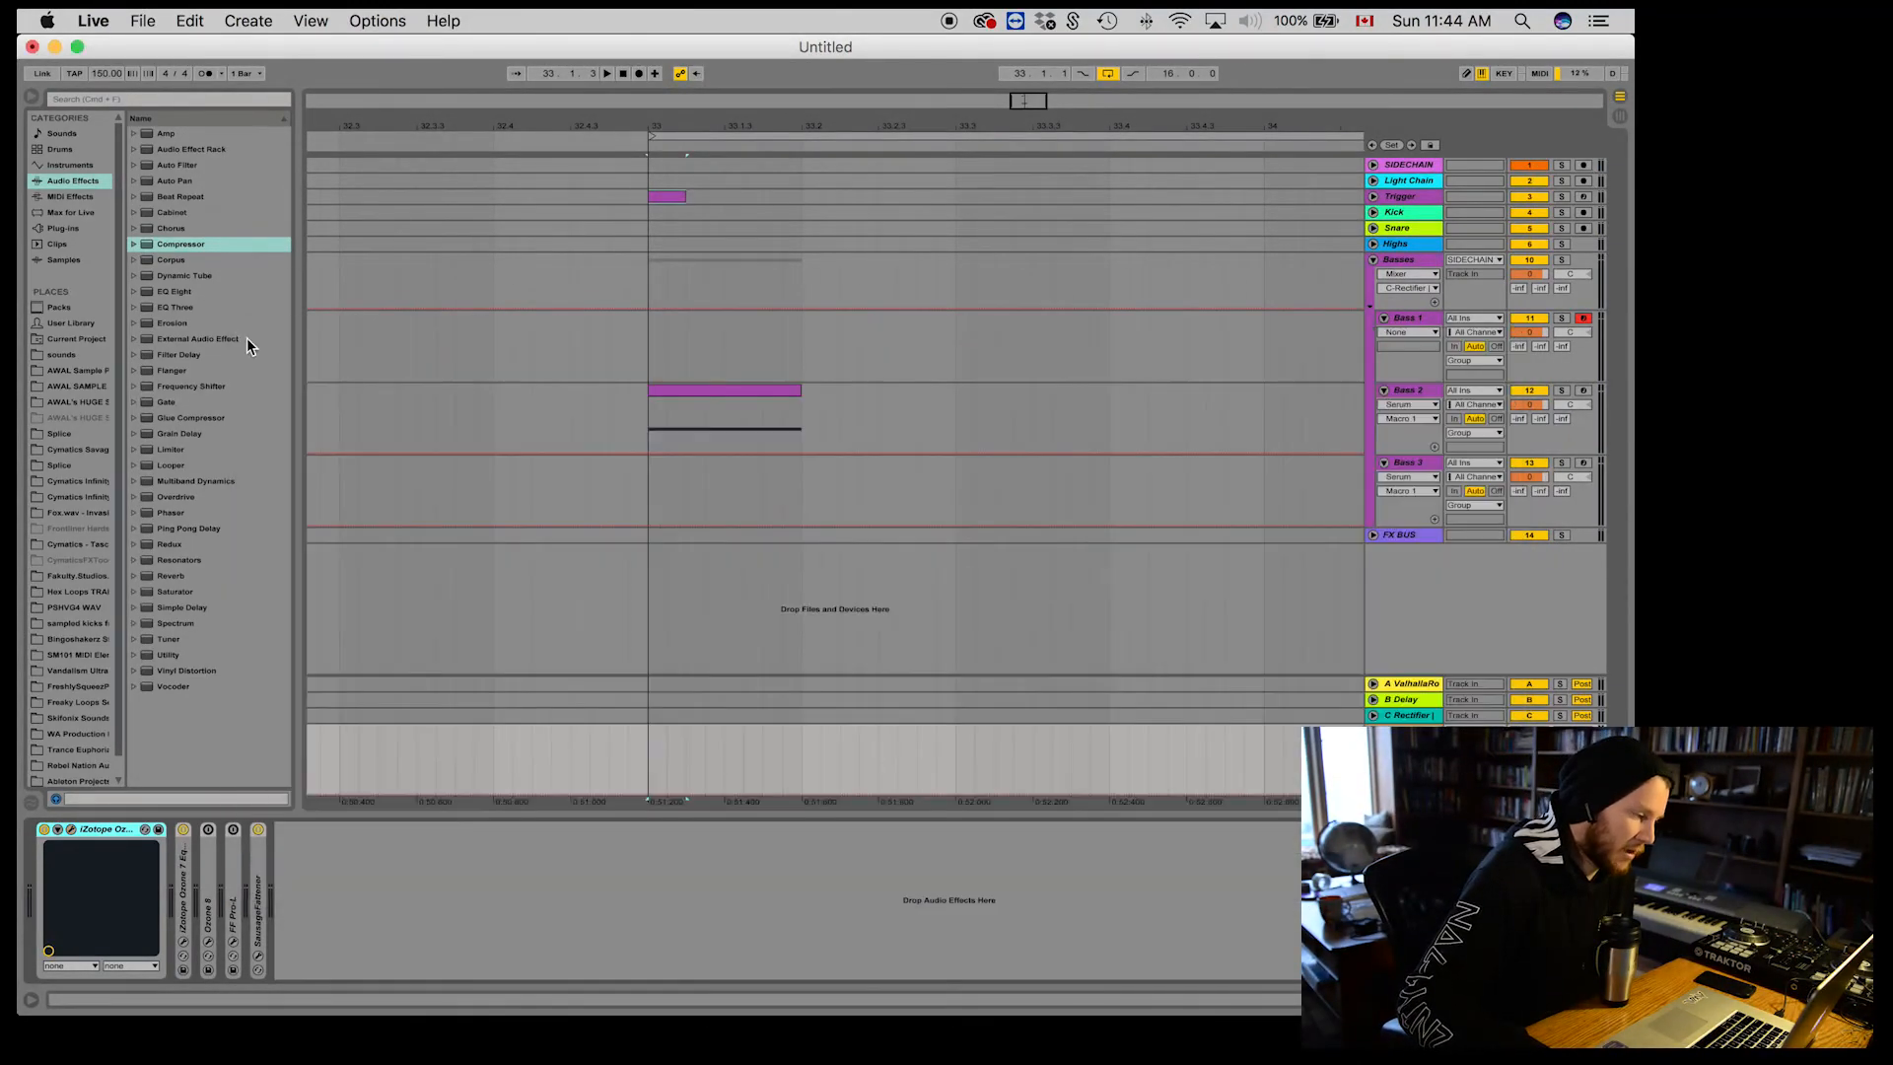
Step: Inspect the Side and Mid curves of the Ozone 7 Equalizer on the Master track and close its window
{"action": "double_click", "coordinate": [116, 830]}
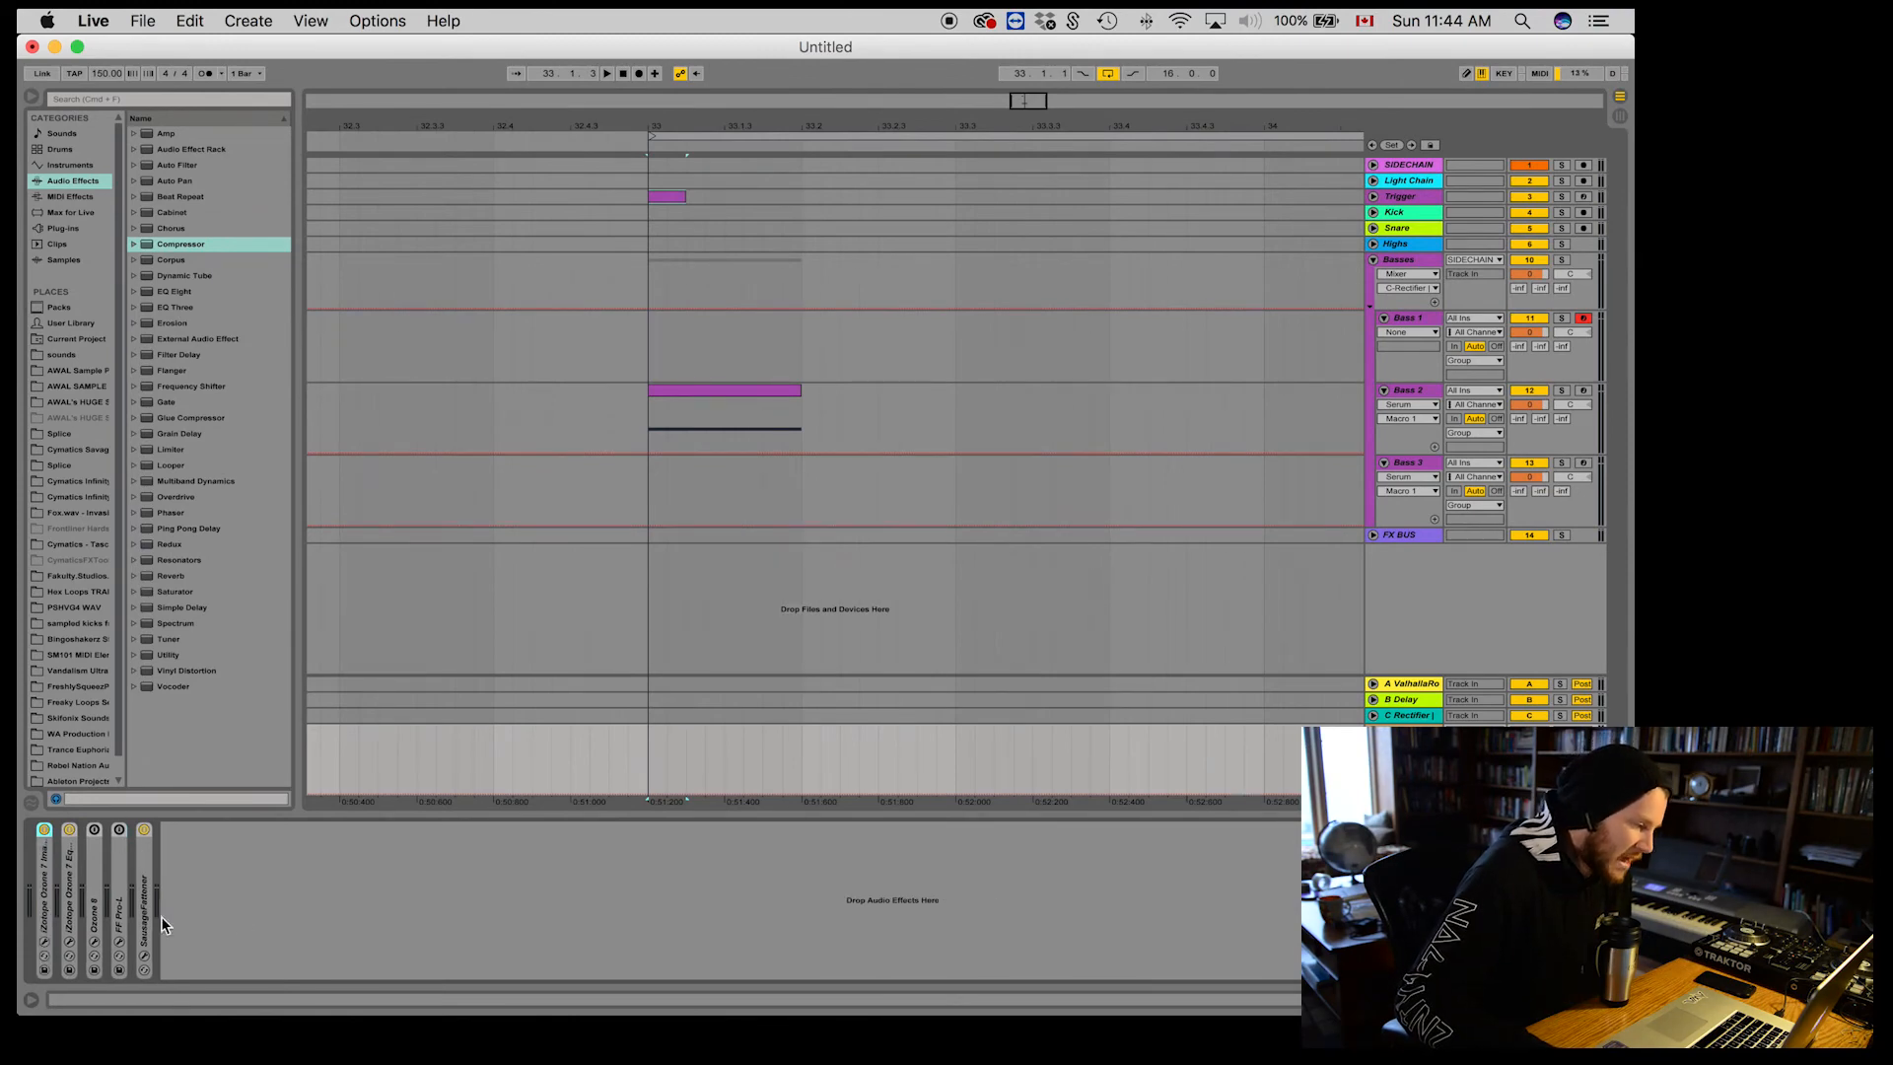
{"action": "double_click", "coordinate": [69, 895]}
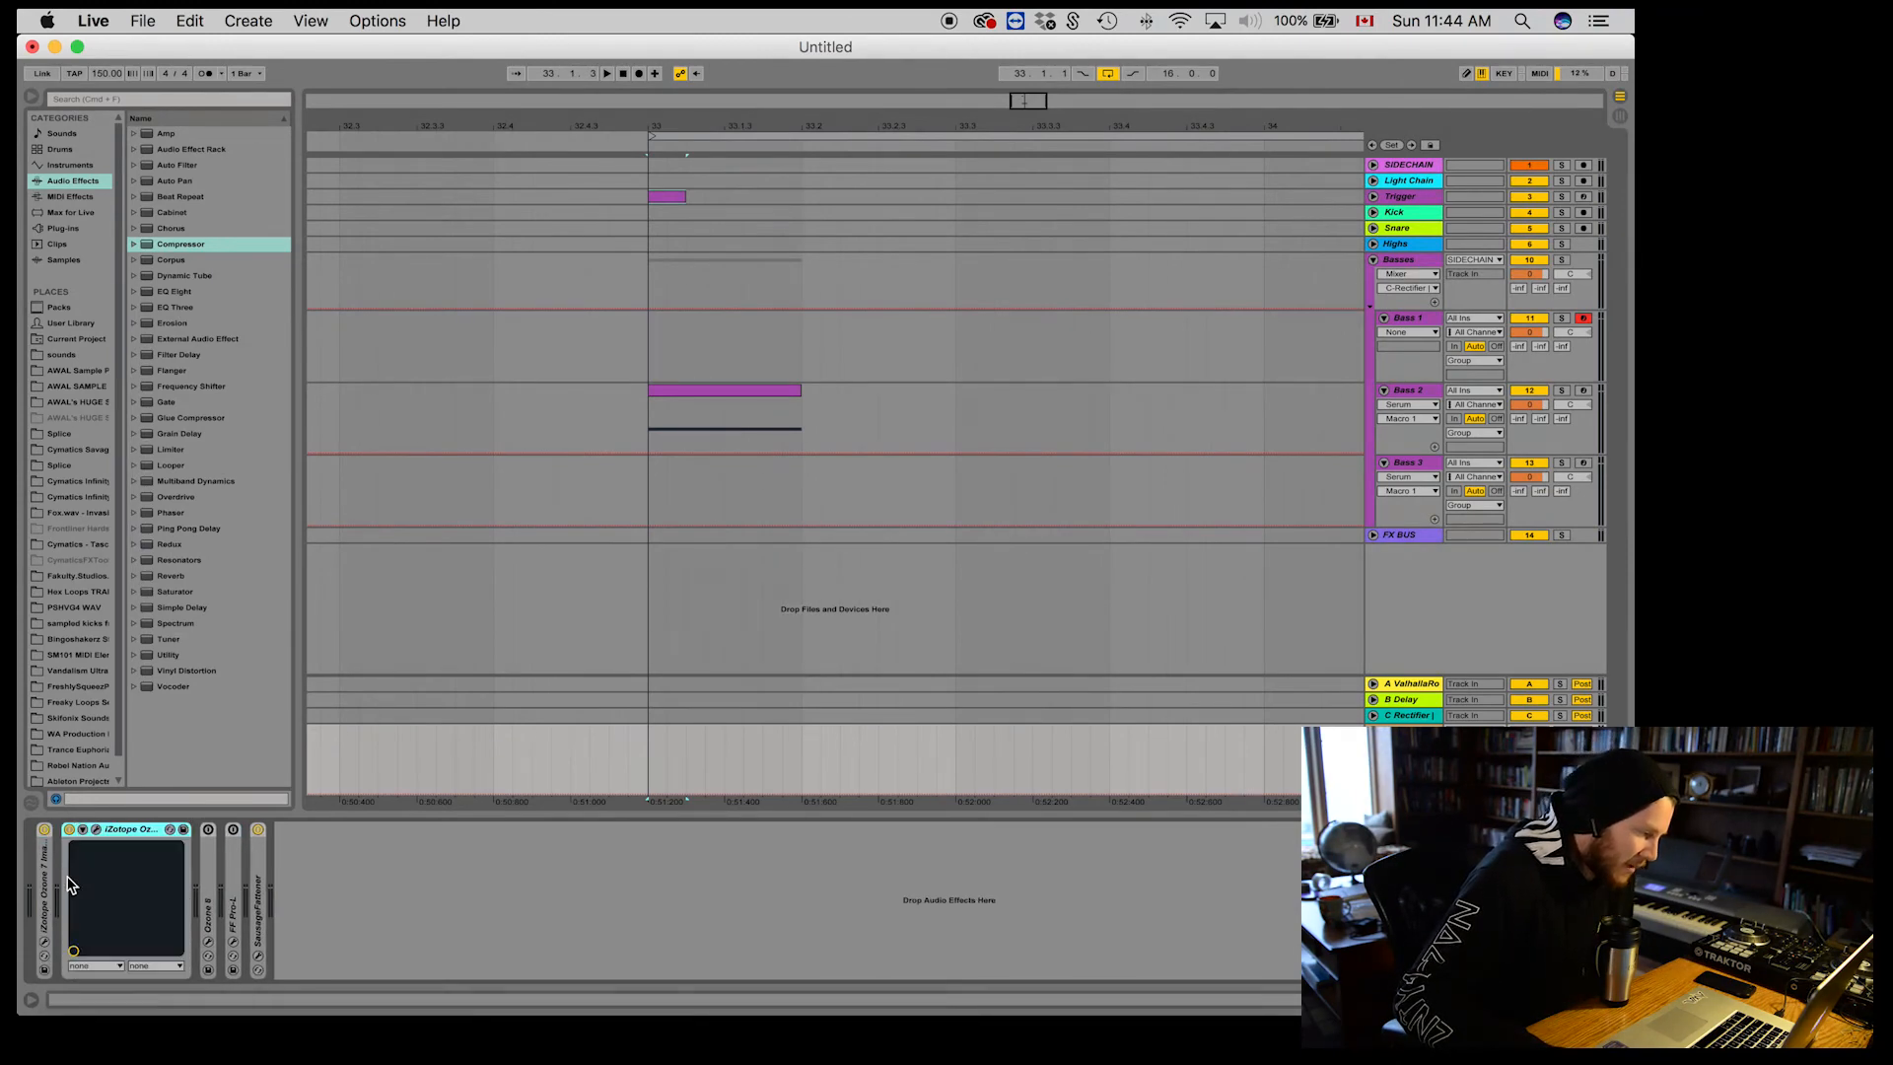
{"action": "left_click", "coordinate": [96, 830]}
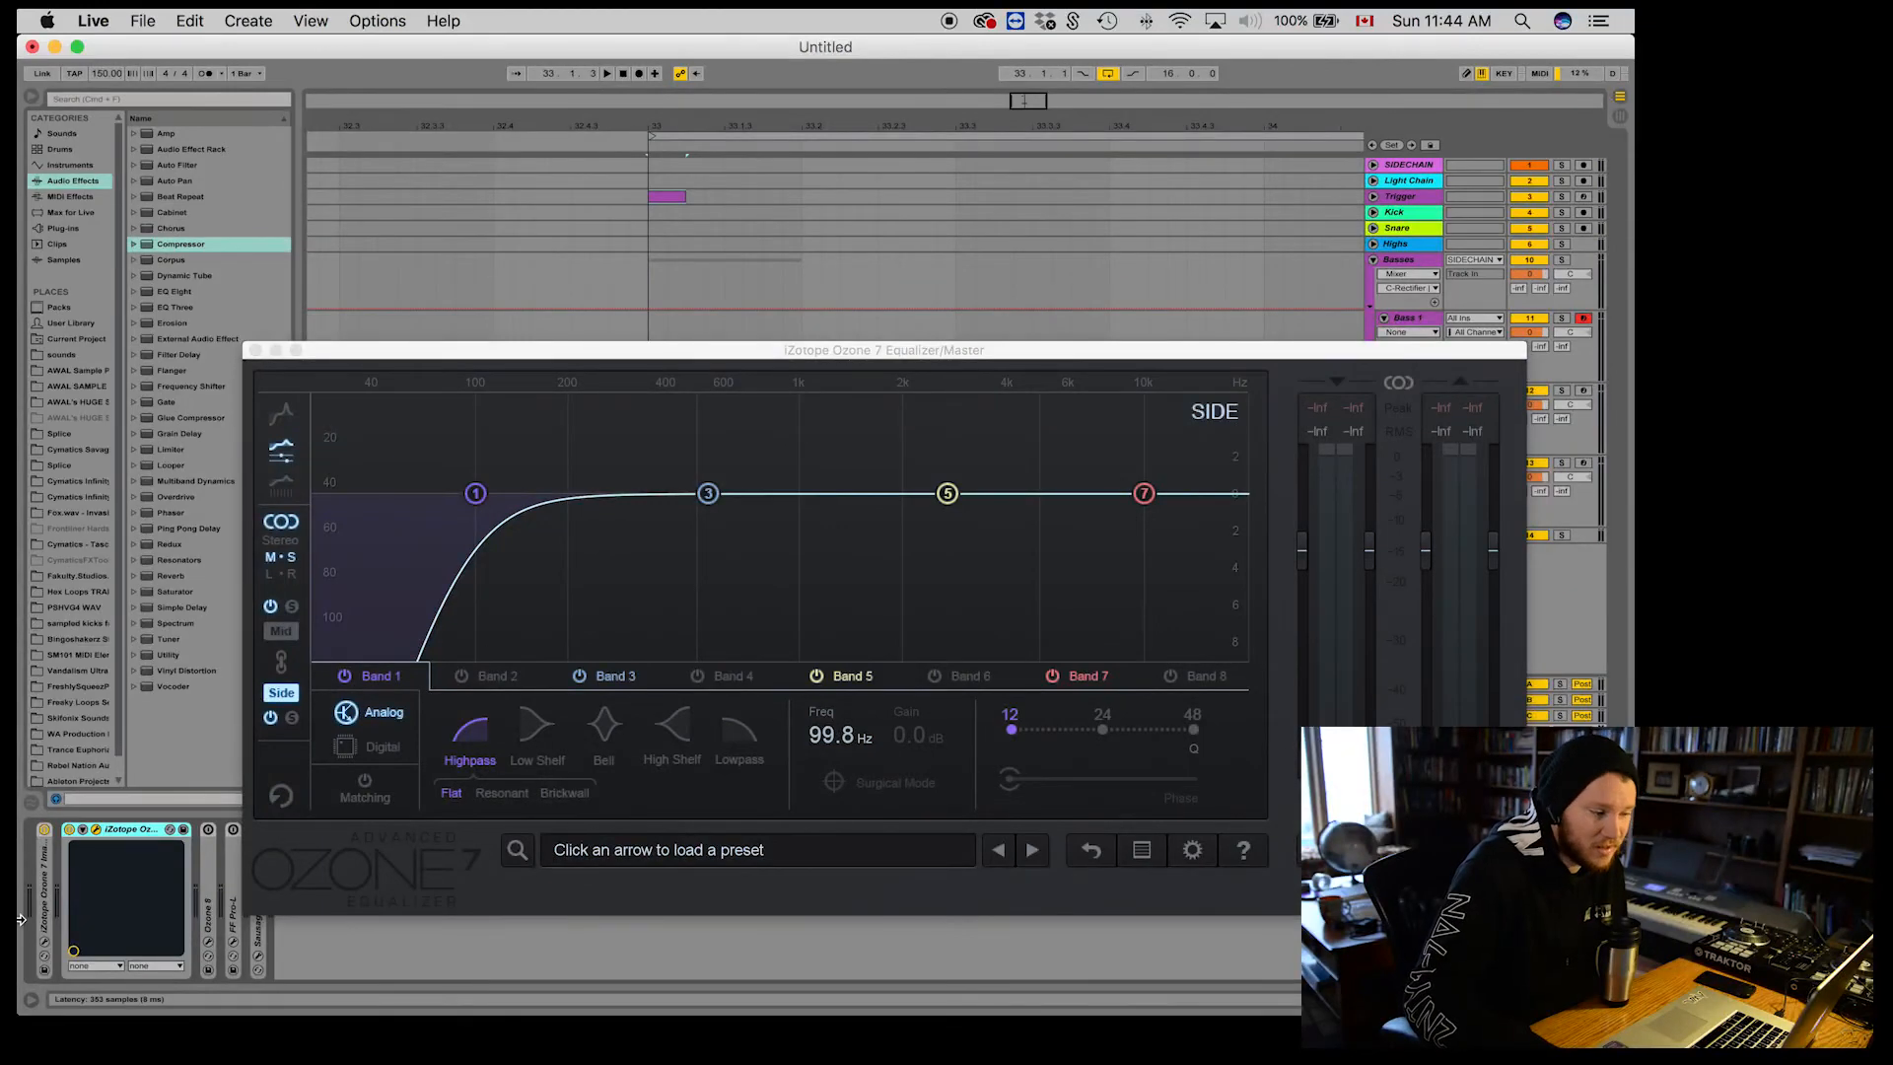
{"action": "double_click", "coordinate": [54, 931]}
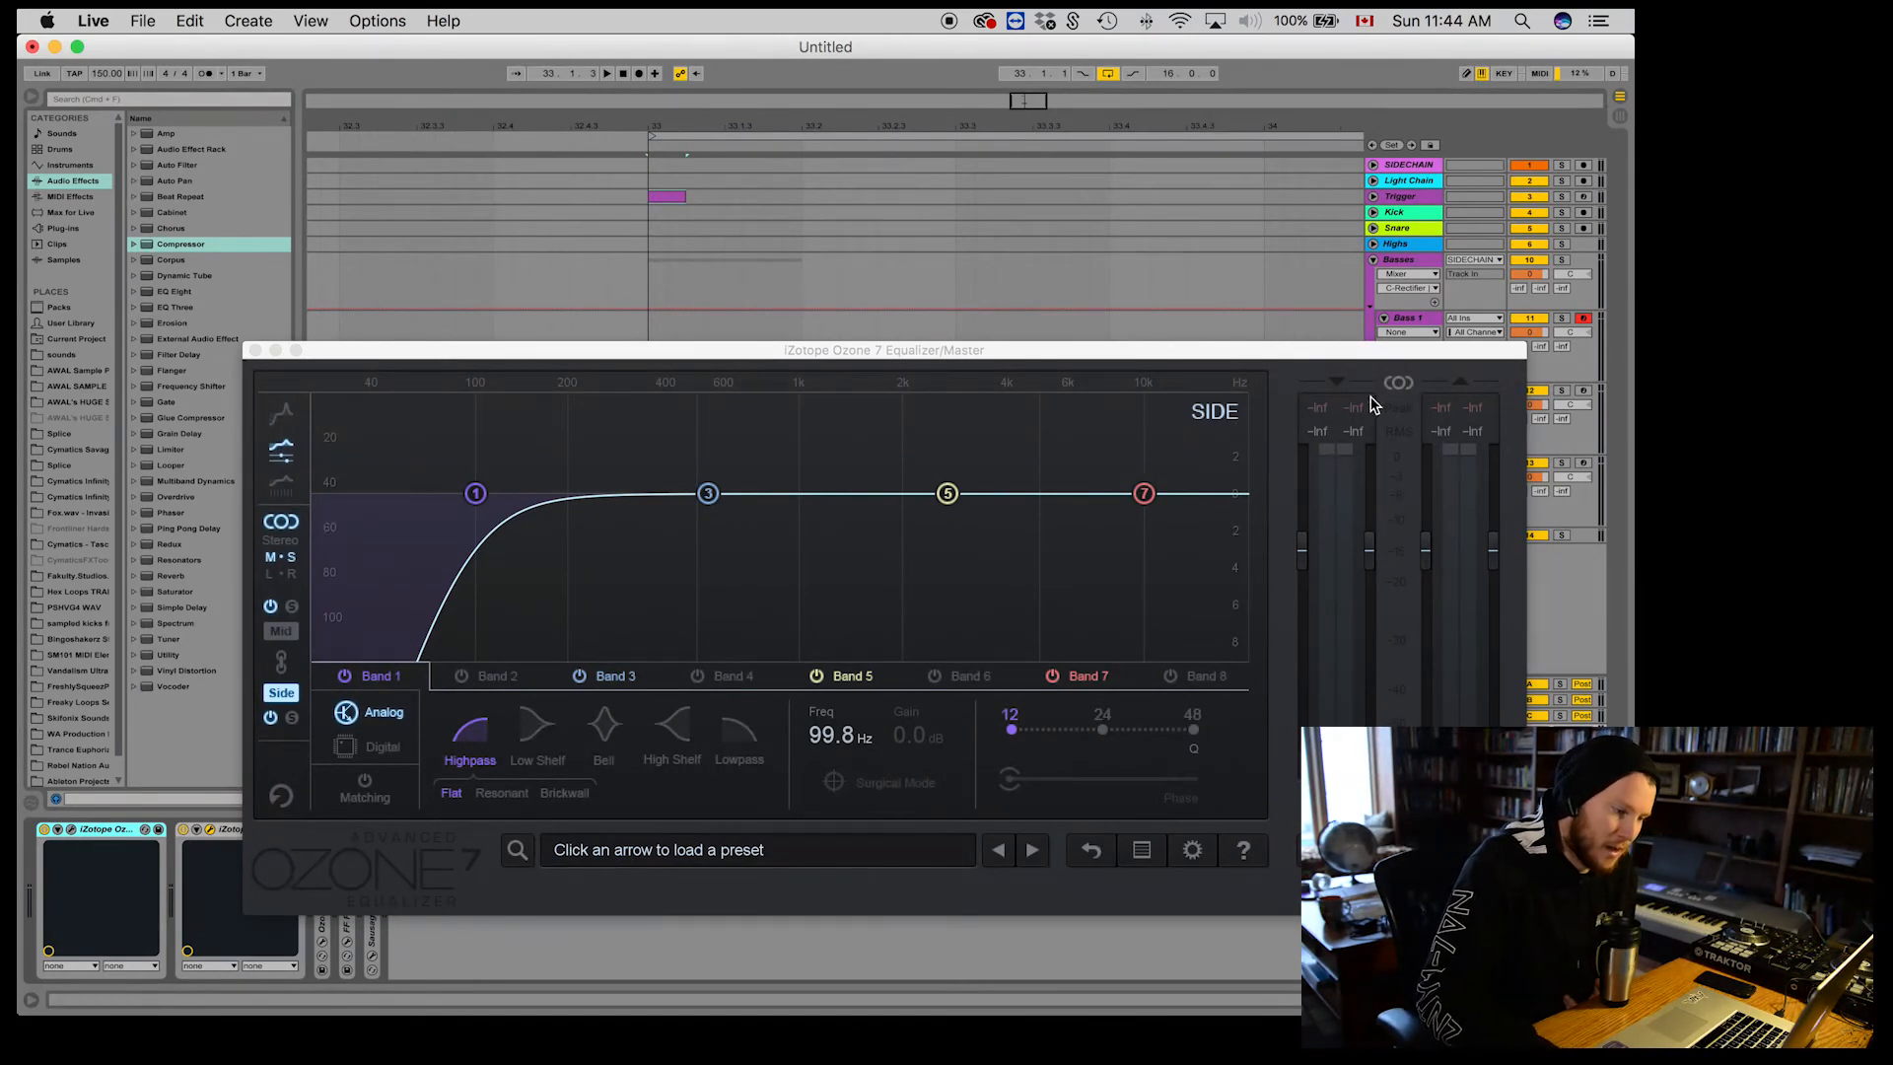
{"action": "left_click", "coordinate": [281, 633]}
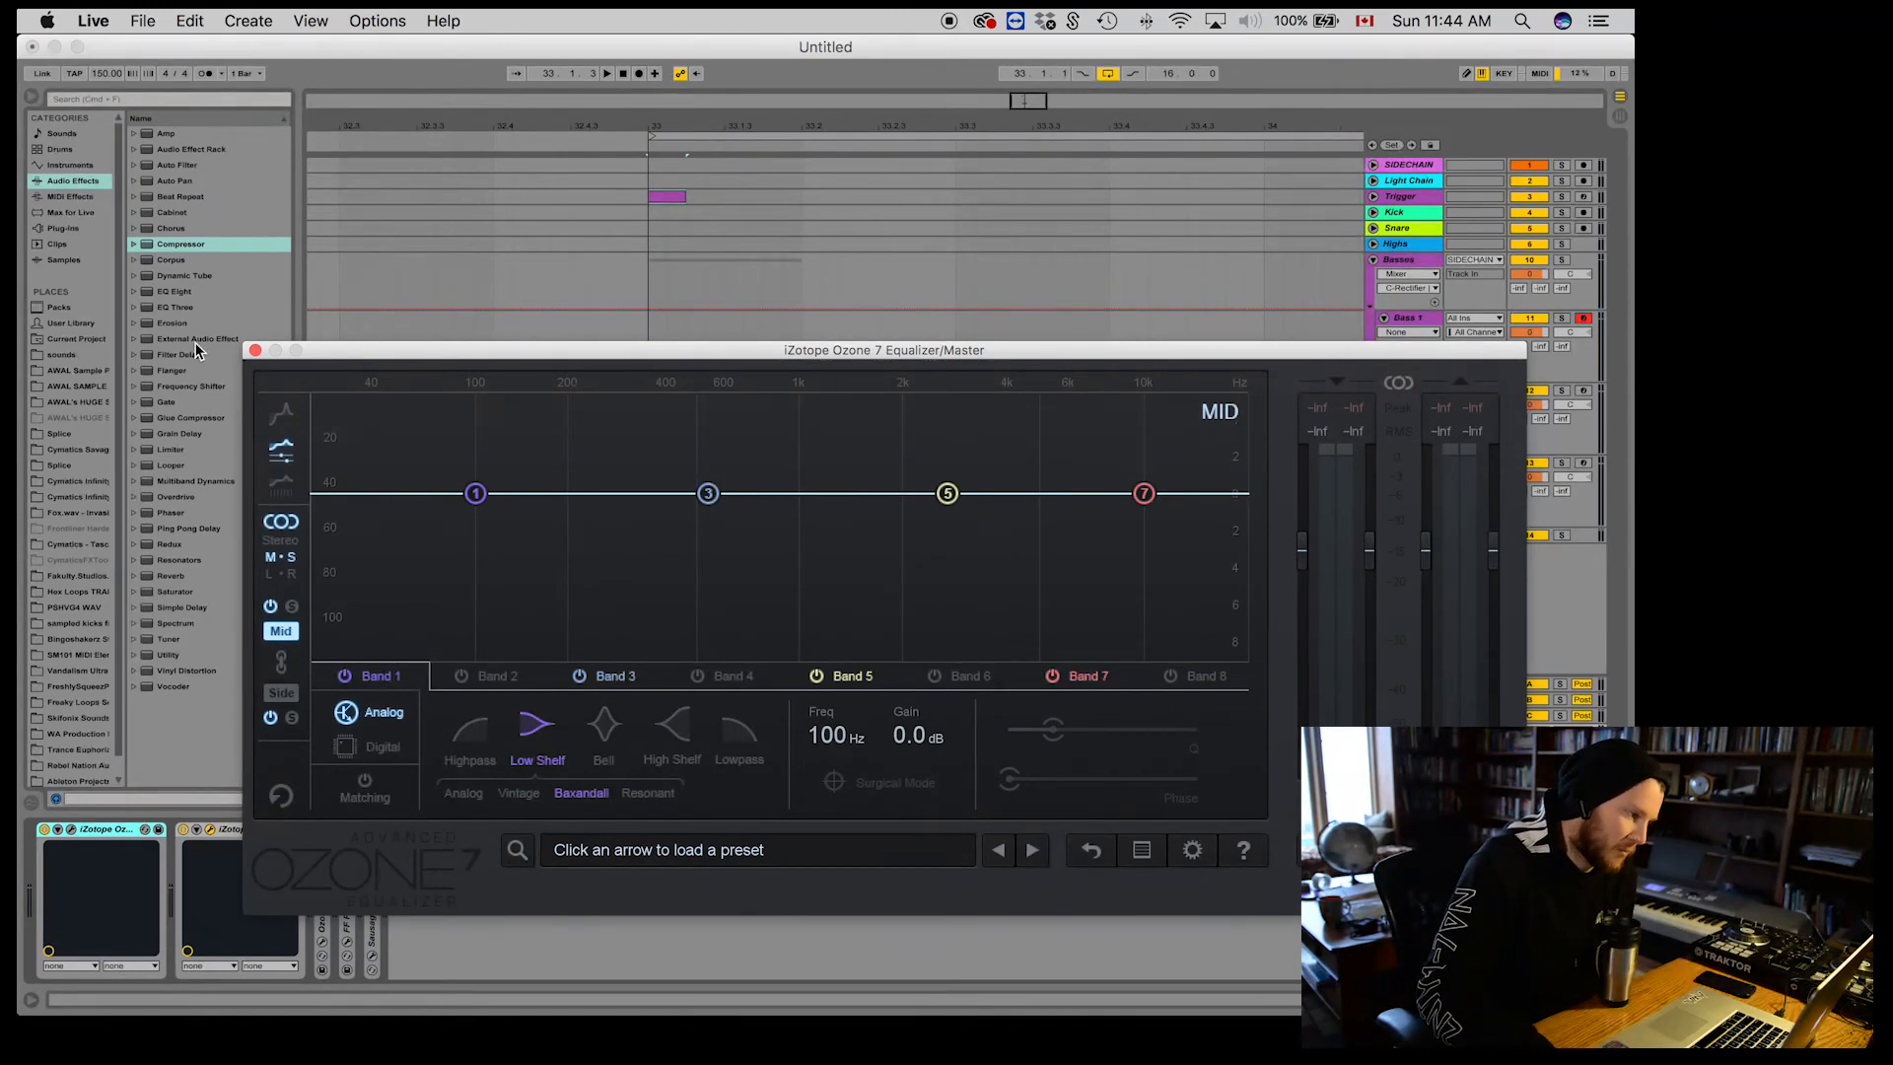
{"action": "left_click", "coordinate": [255, 351]}
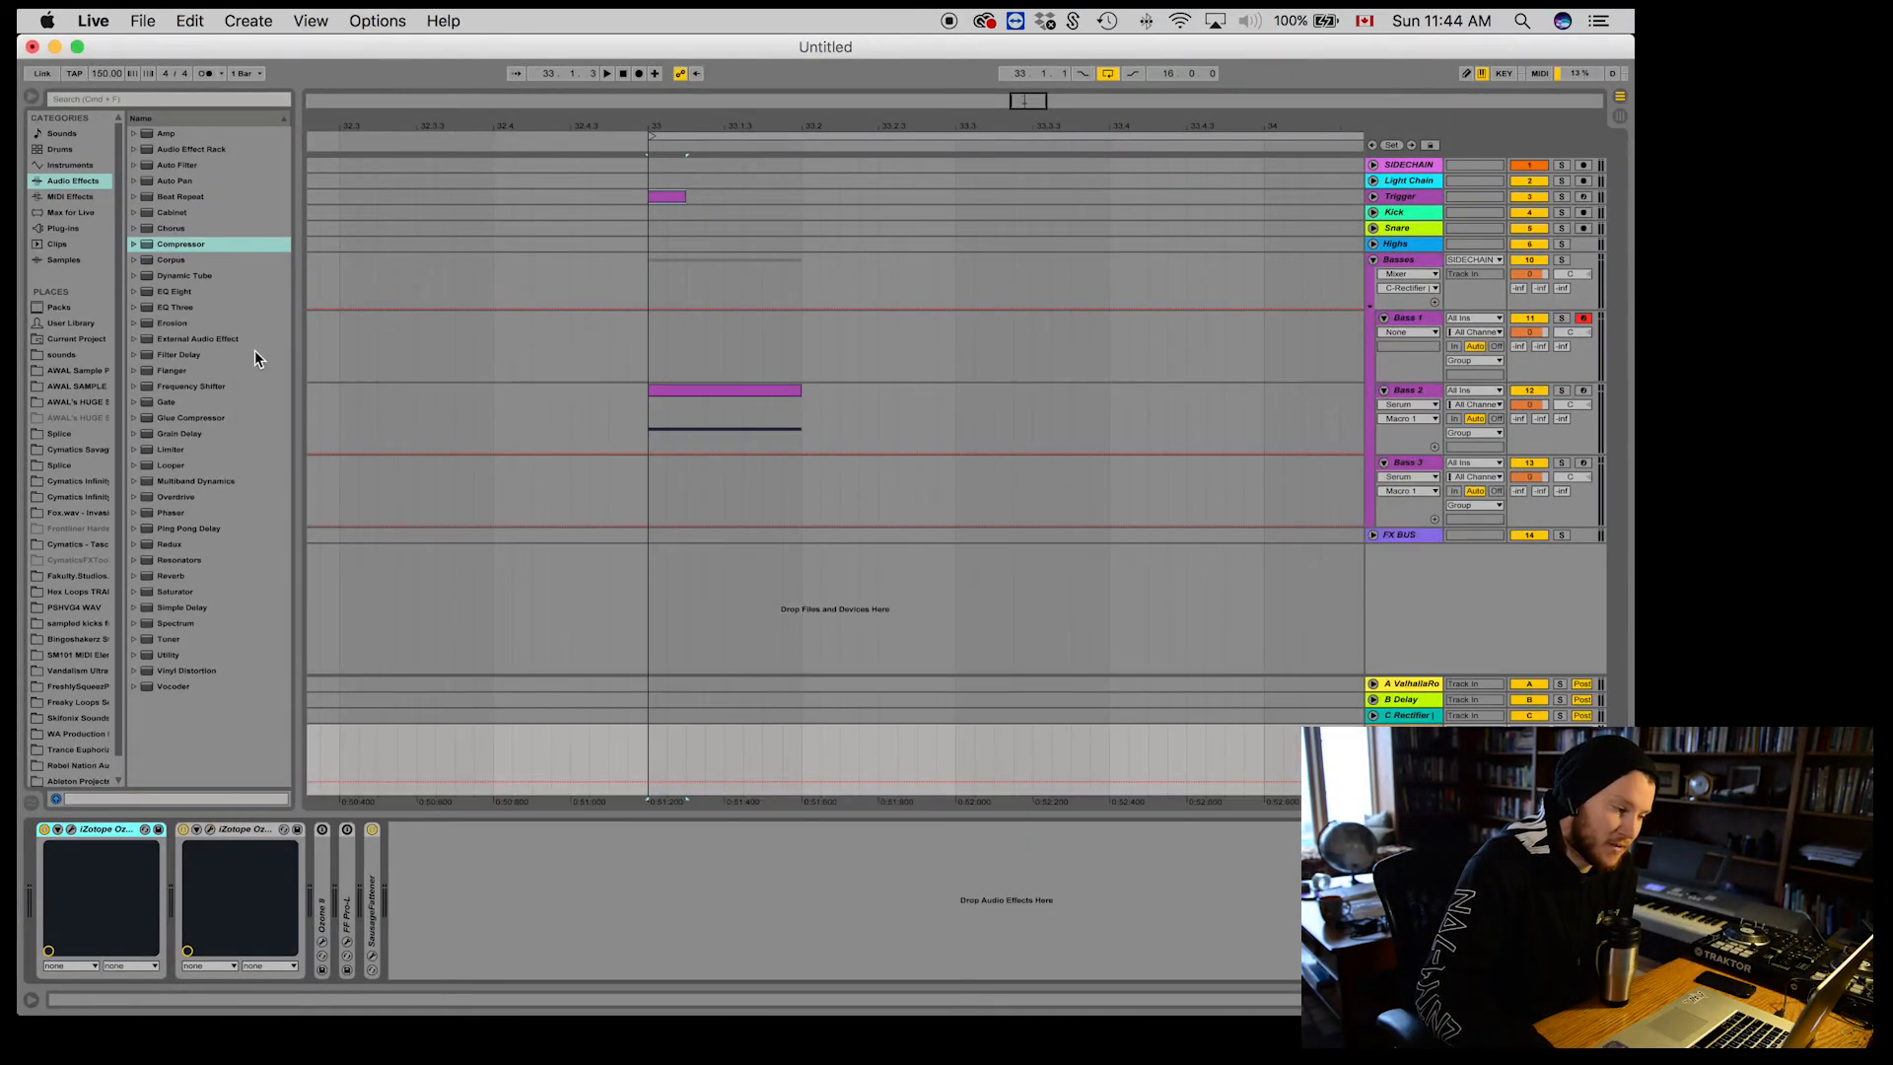
Step: Collapse the two Ozone 7 devices on the Master track, view the Ozone 8 module chain, and close its window
{"action": "left_click", "coordinate": [233, 830]}
{"action": "double_click", "coordinate": [233, 830]}
{"action": "left_click", "coordinate": [97, 831]}
{"action": "double_click", "coordinate": [97, 831]}
{"action": "double_click", "coordinate": [92, 872]}
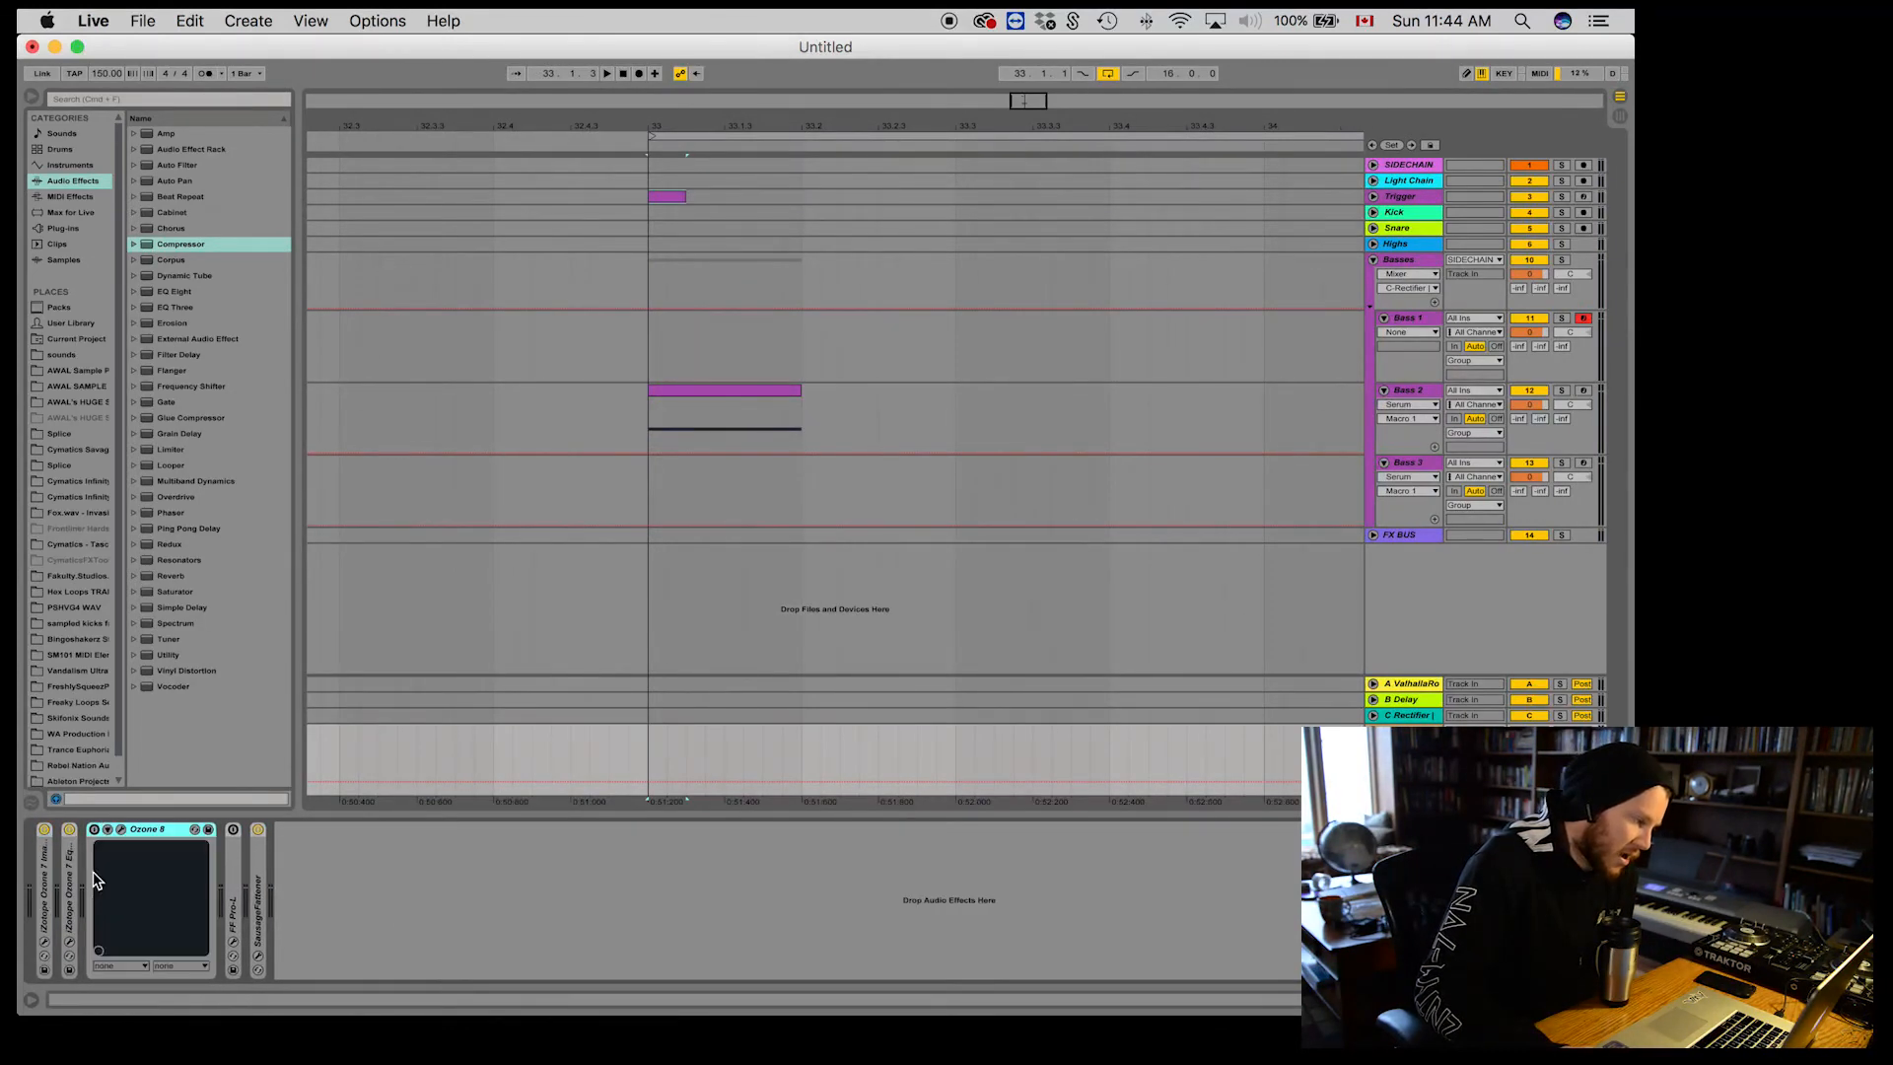
{"action": "left_click", "coordinate": [121, 831]}
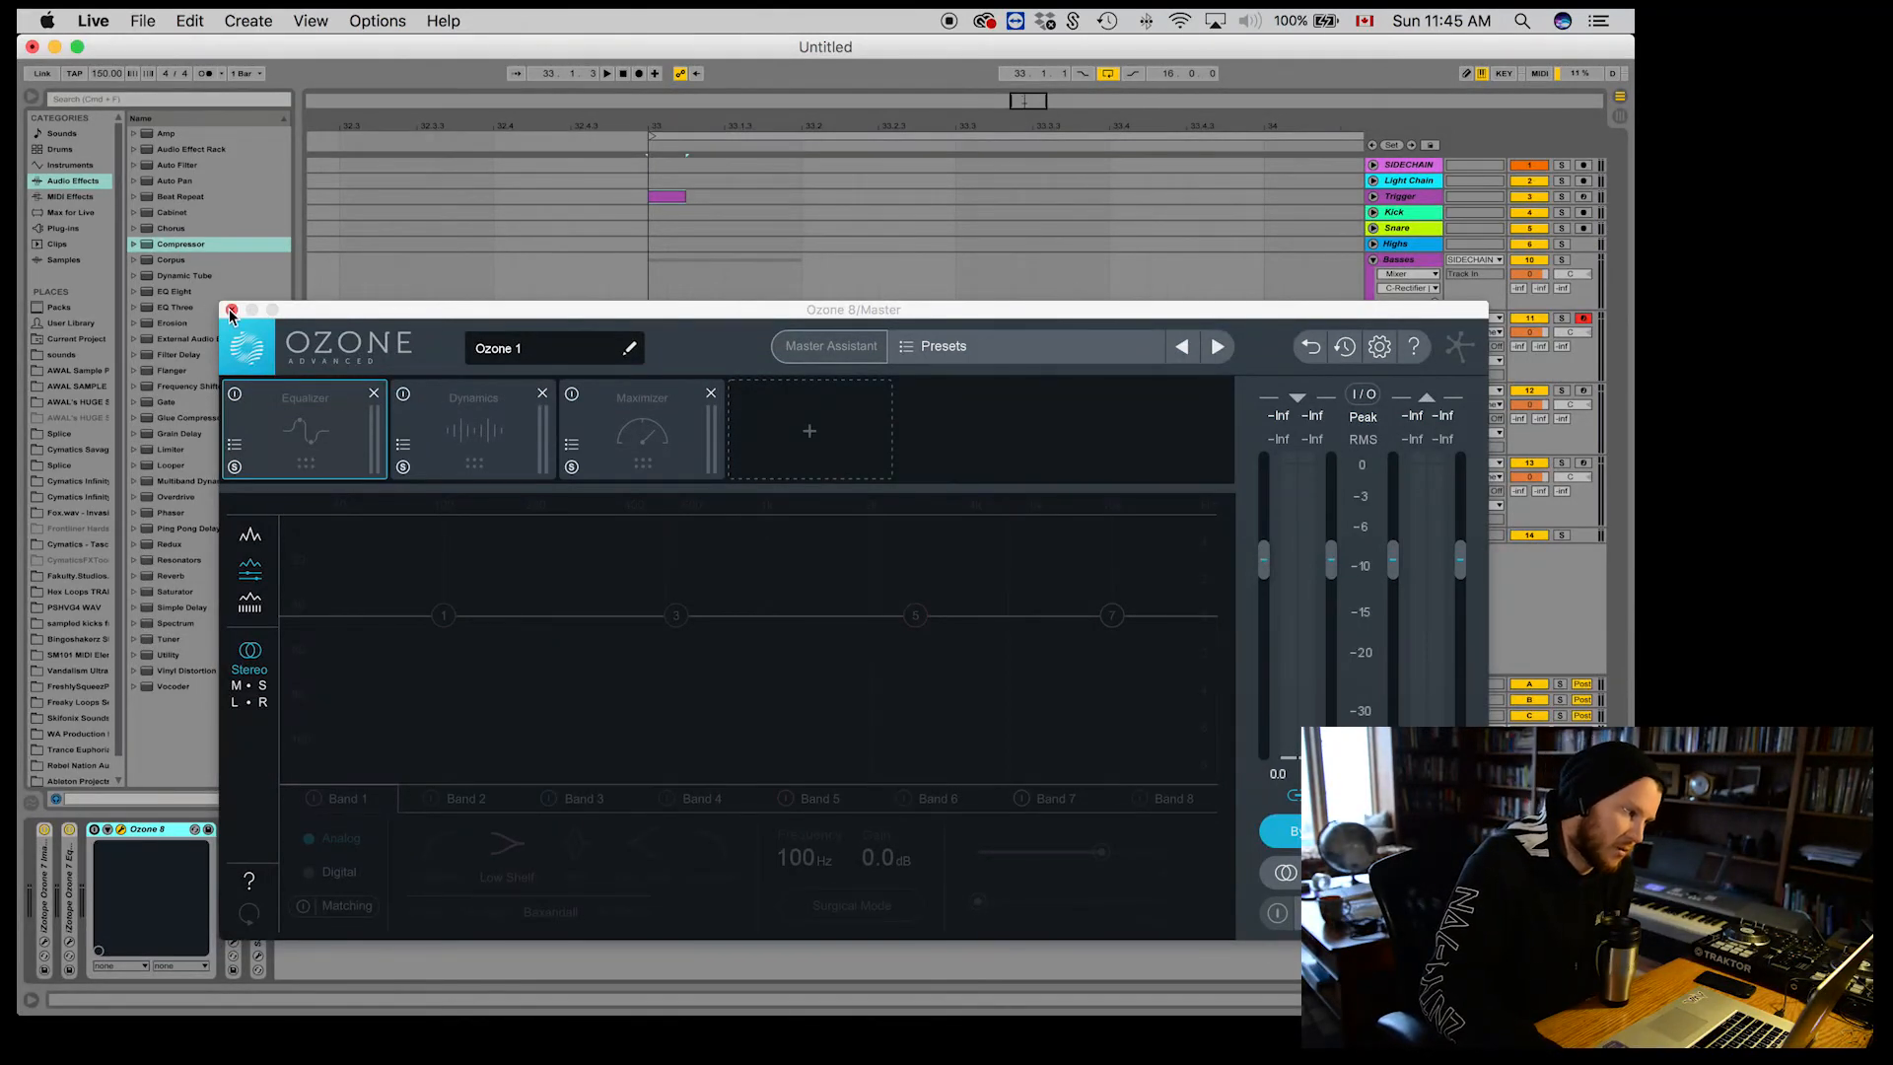
{"action": "left_click", "coordinate": [231, 310]}
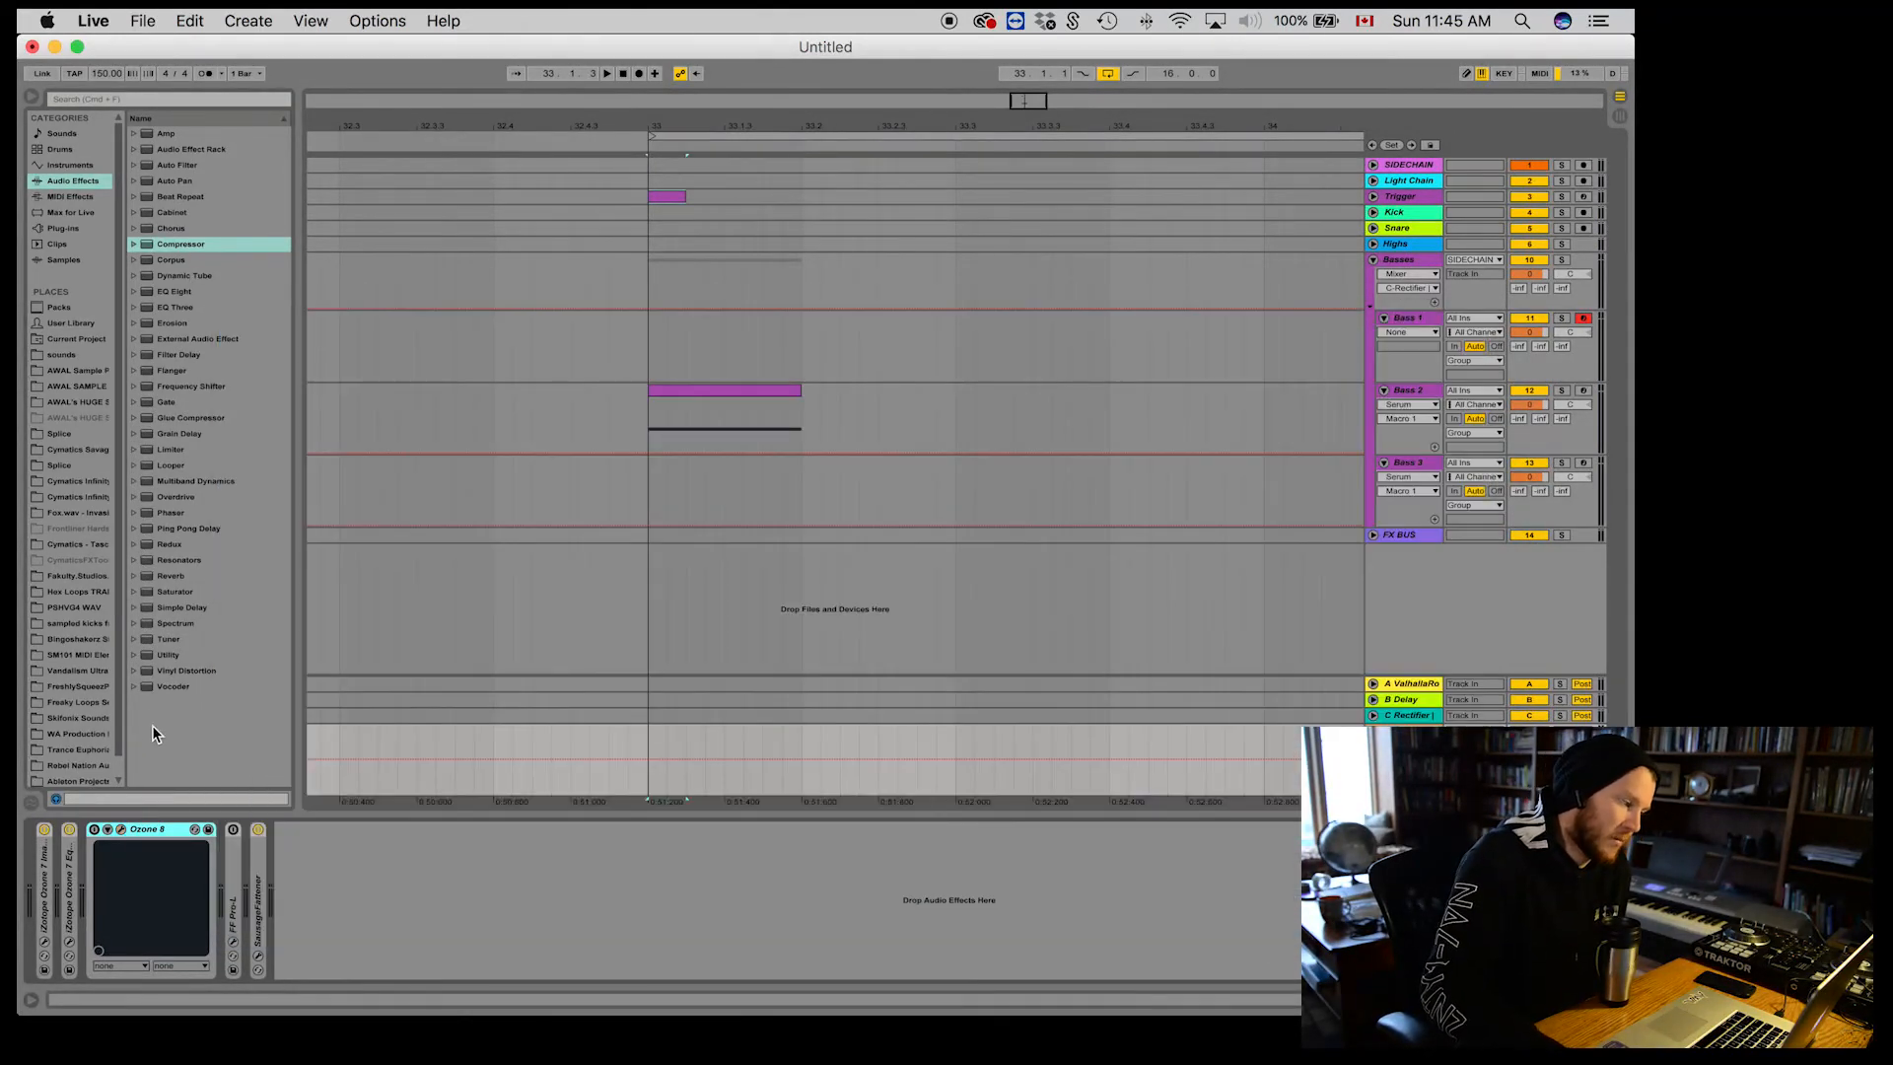
Step: Examine the FabFilter Pro-L gain and the SausageFattener Fatness and Color knobs on the Master track, closing each plug-in window
{"action": "double_click", "coordinate": [139, 830]}
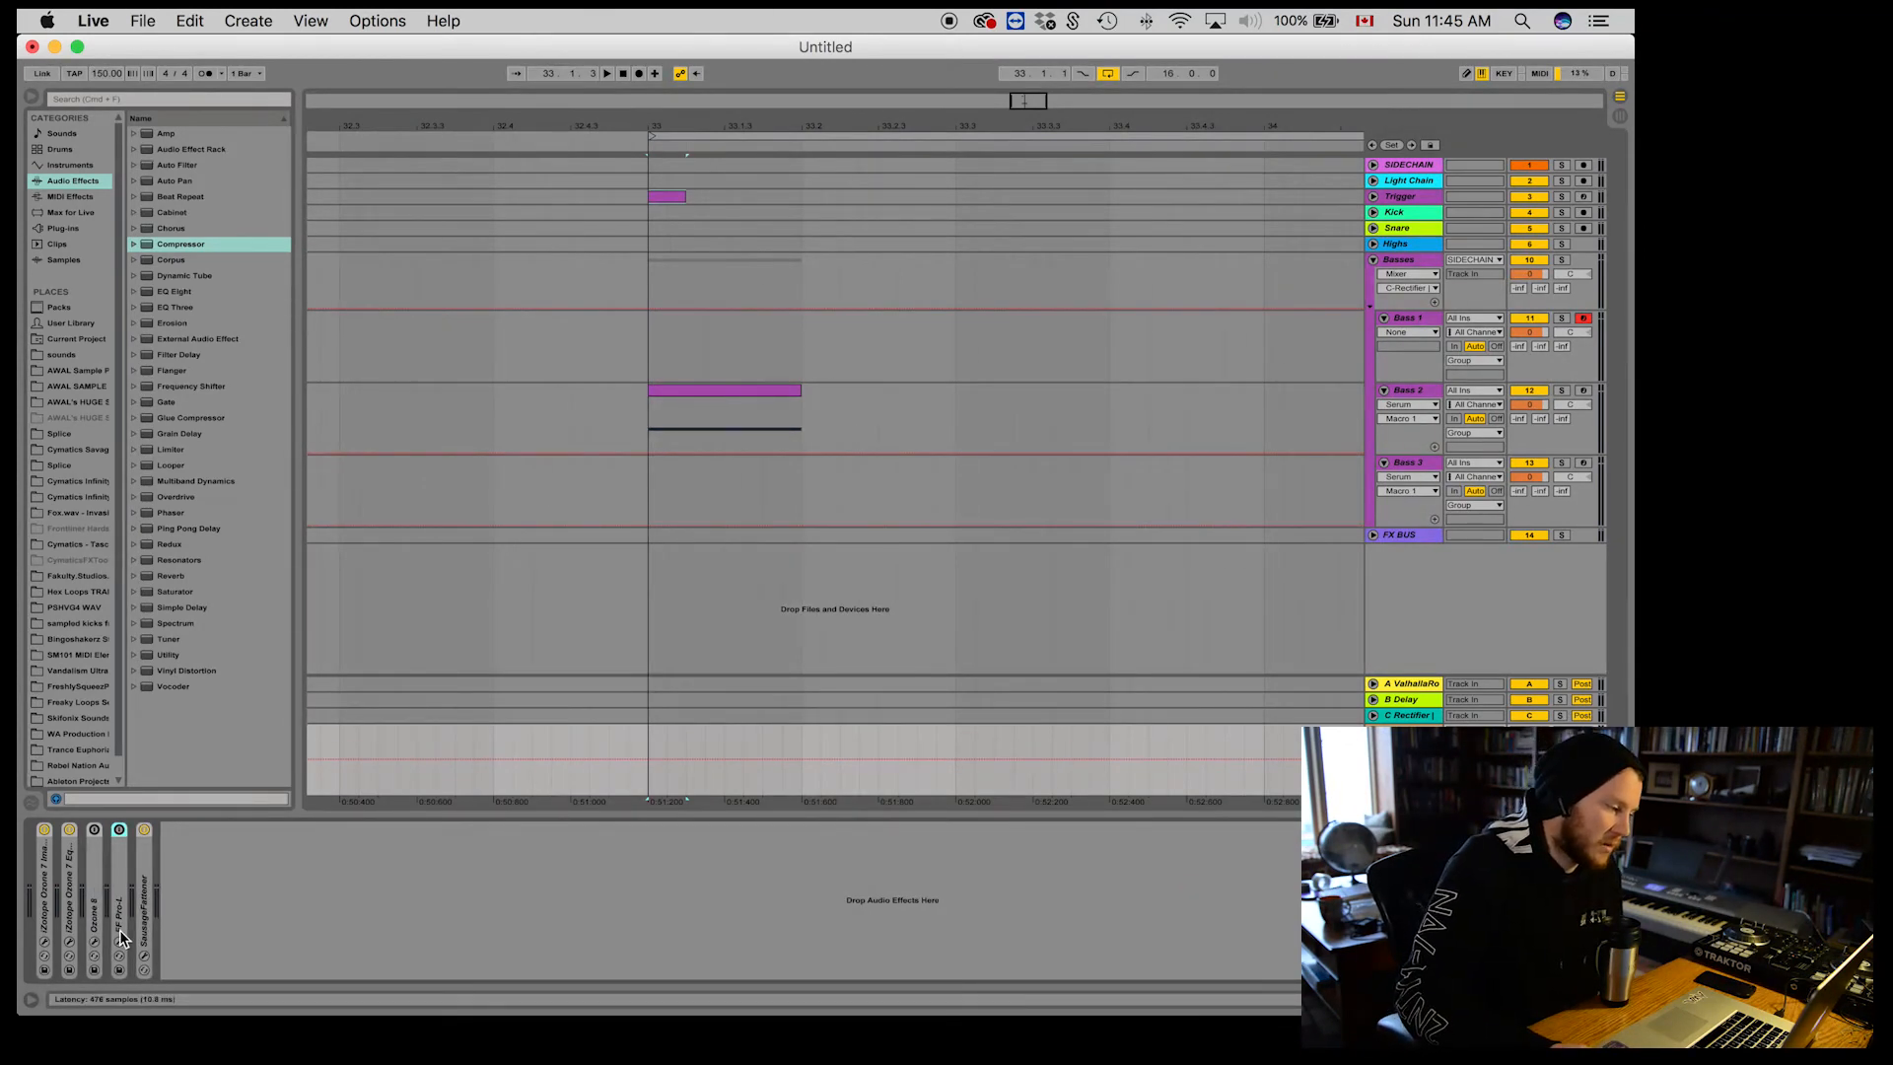
{"action": "double_click", "coordinate": [120, 931]}
{"action": "left_click", "coordinate": [146, 829]}
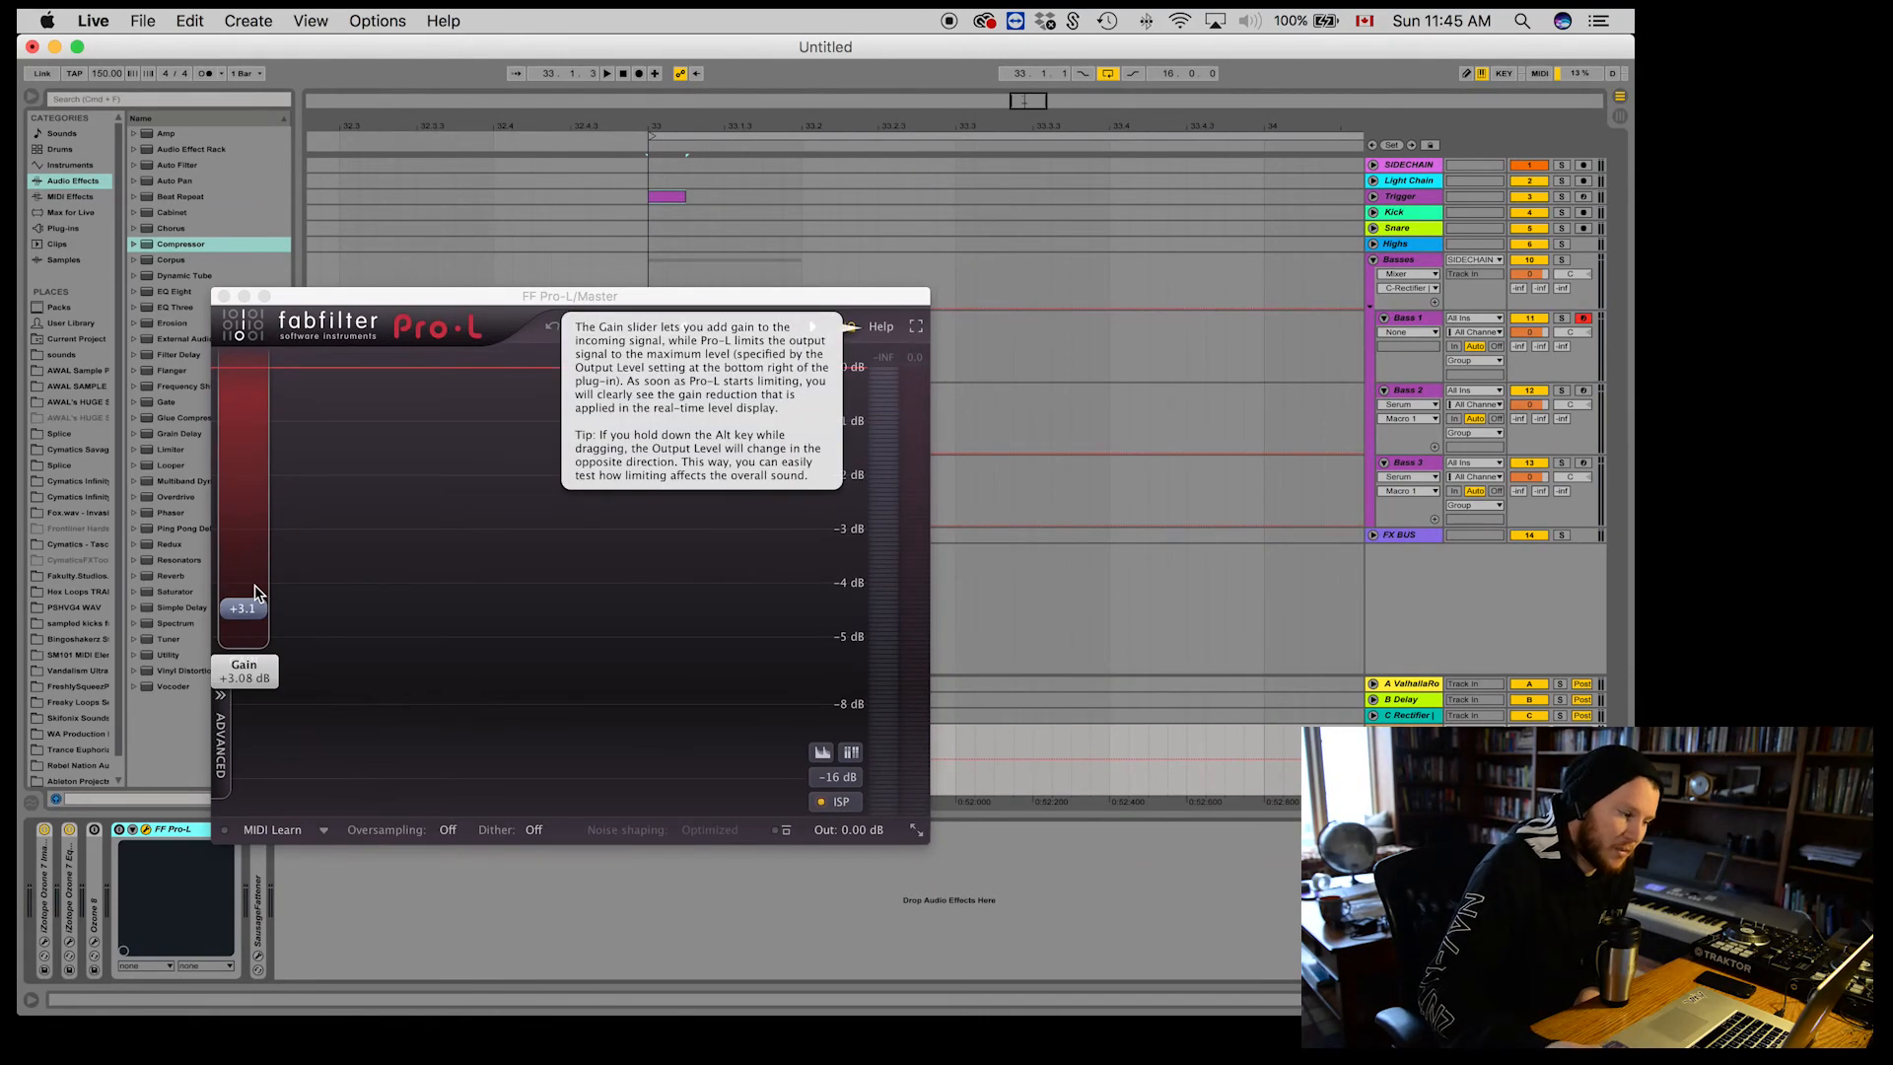
{"action": "left_click", "coordinate": [225, 297]}
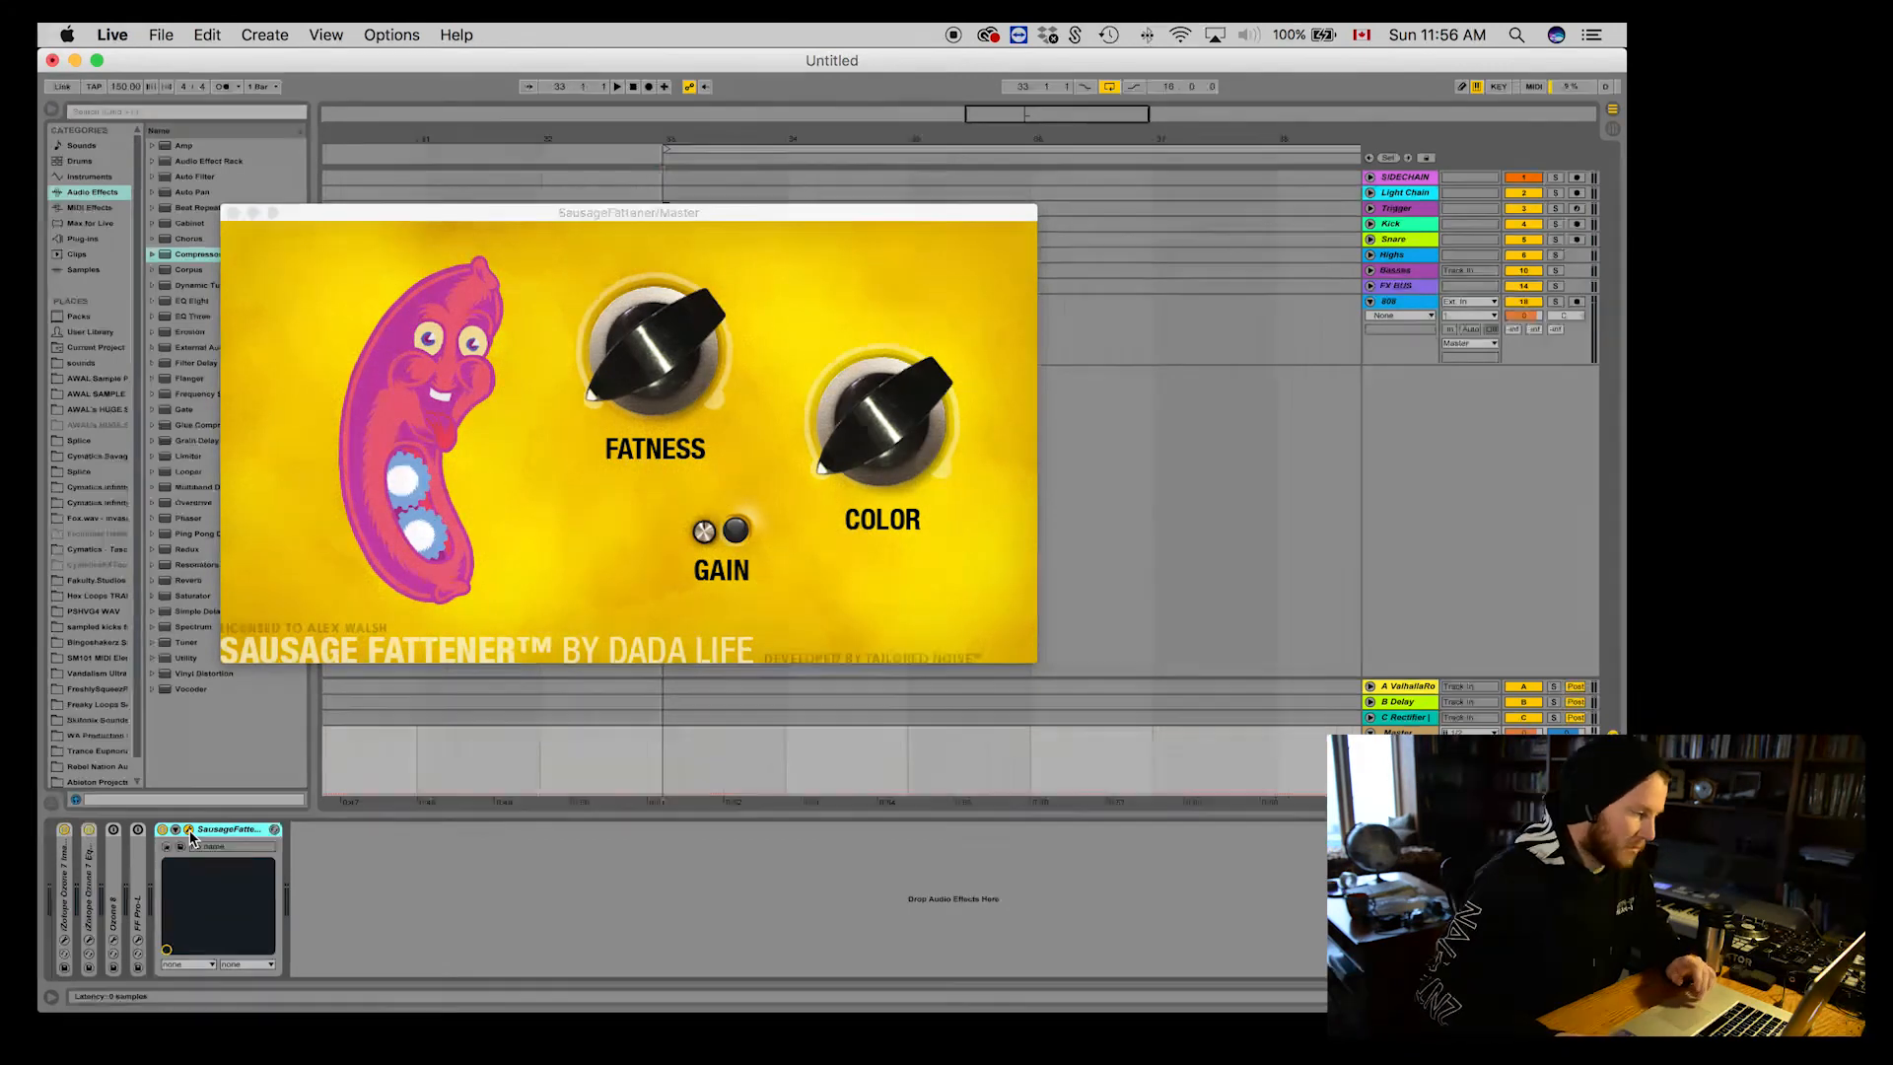
{"action": "left_click", "coordinate": [630, 373]}
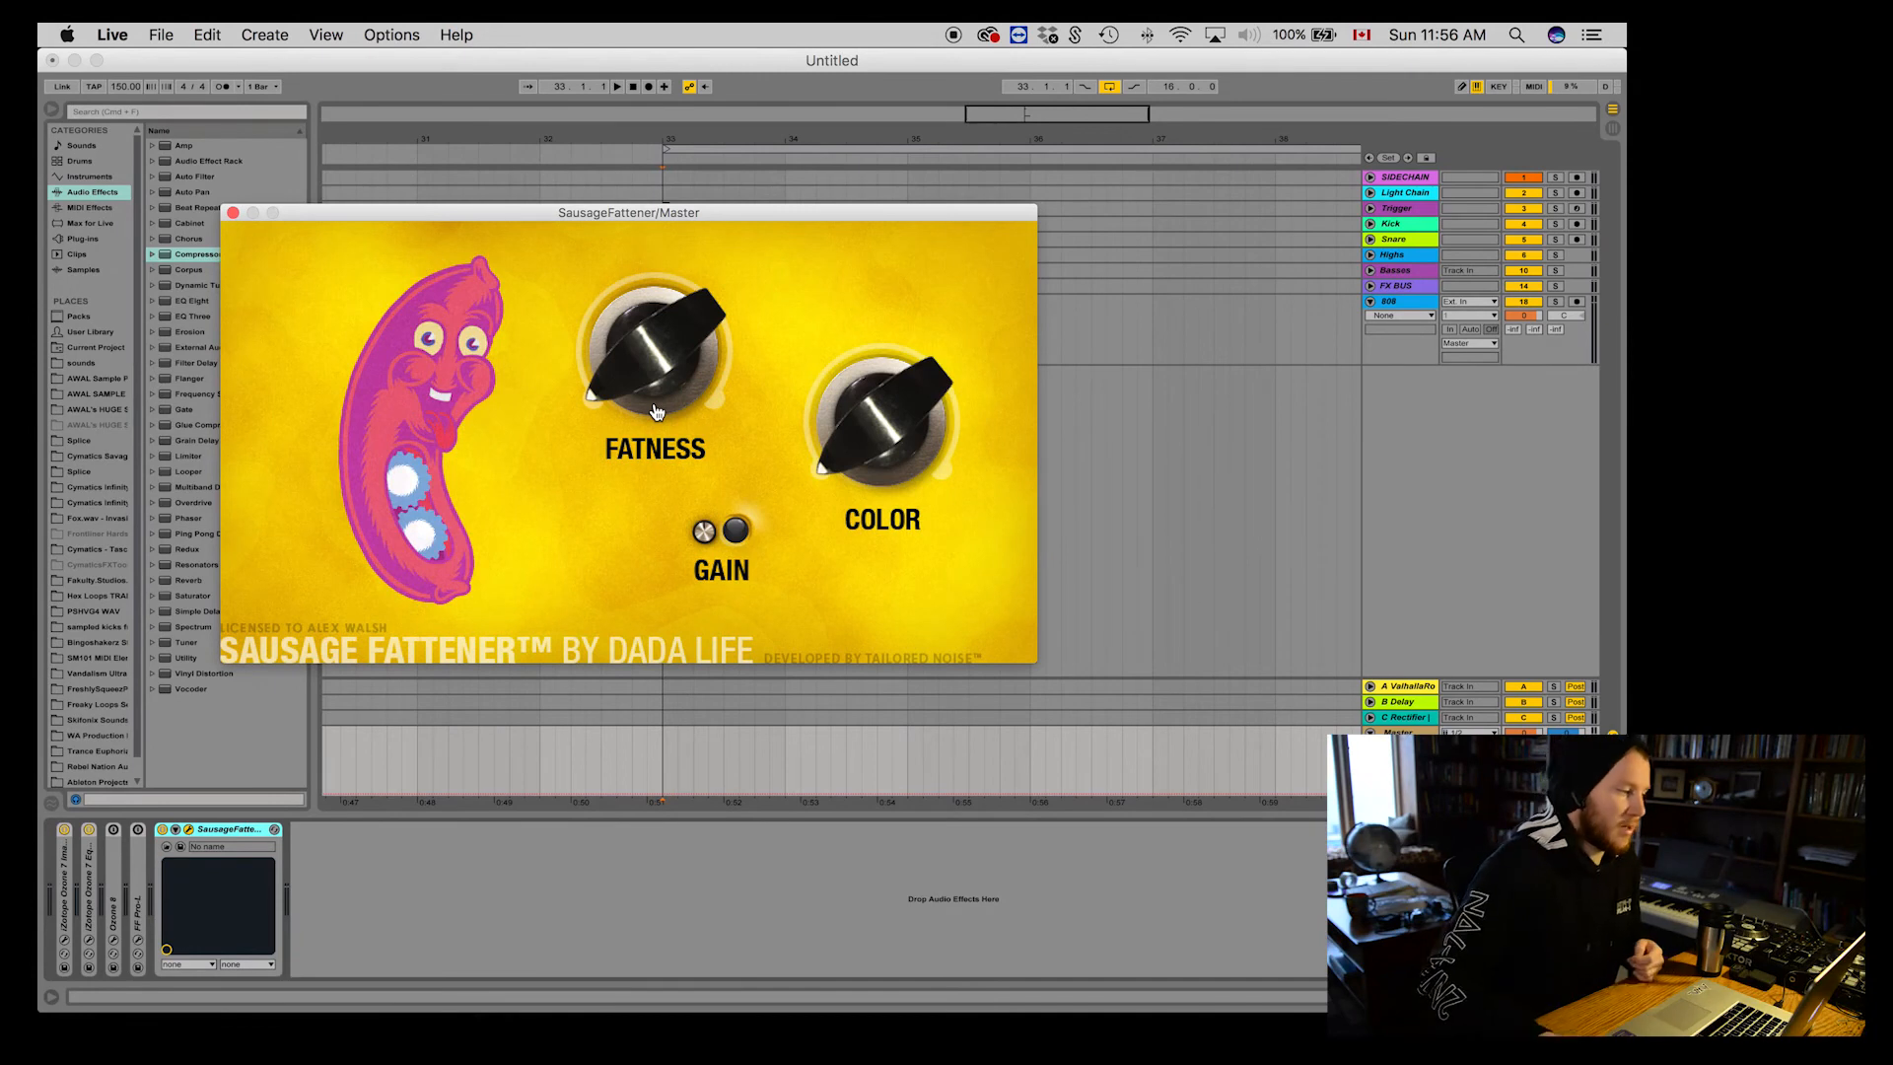
{"action": "left_click", "coordinate": [231, 213]}
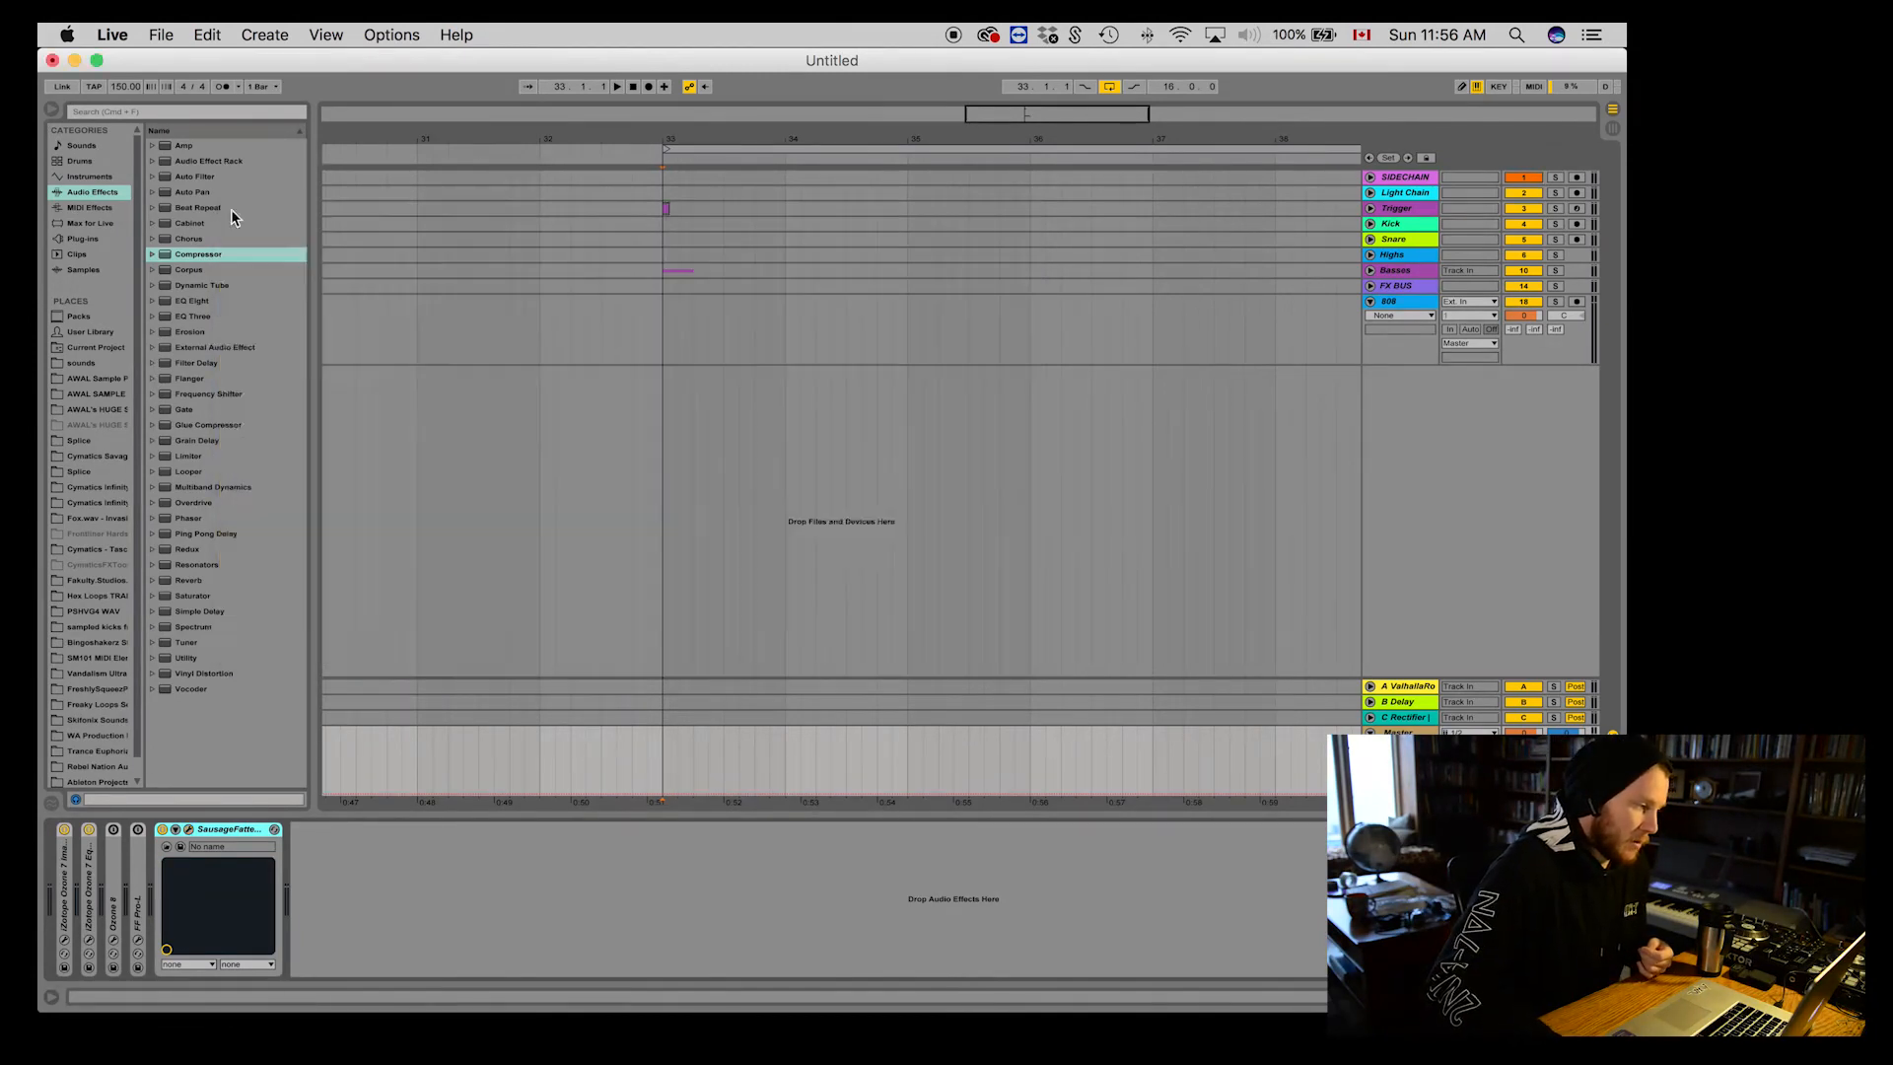
Step: Collapse the SausageFattener device in the Master track's device chain
{"action": "double_click", "coordinate": [232, 834]}
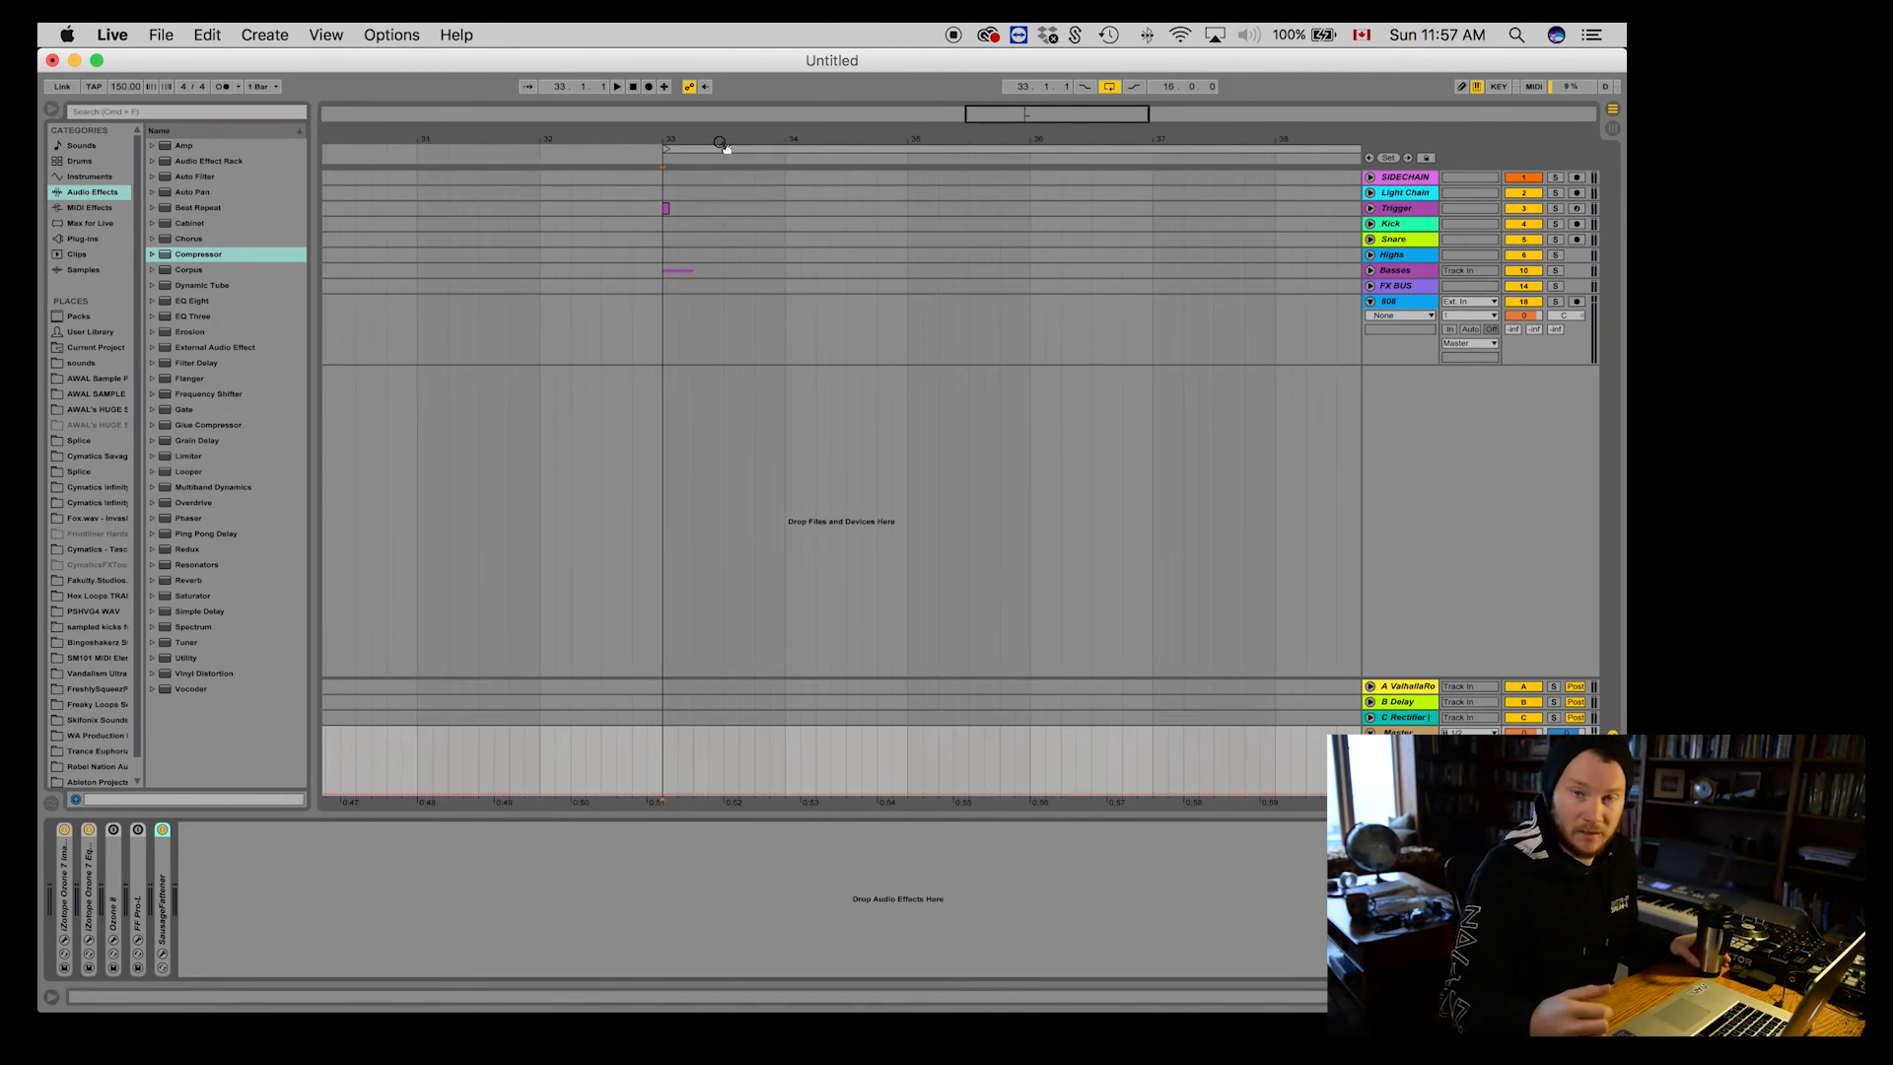
Step: Find the Save Current Set as Default option in the File Folder preferences, and close the Preferences window
{"action": "left_click", "coordinate": [119, 33]}
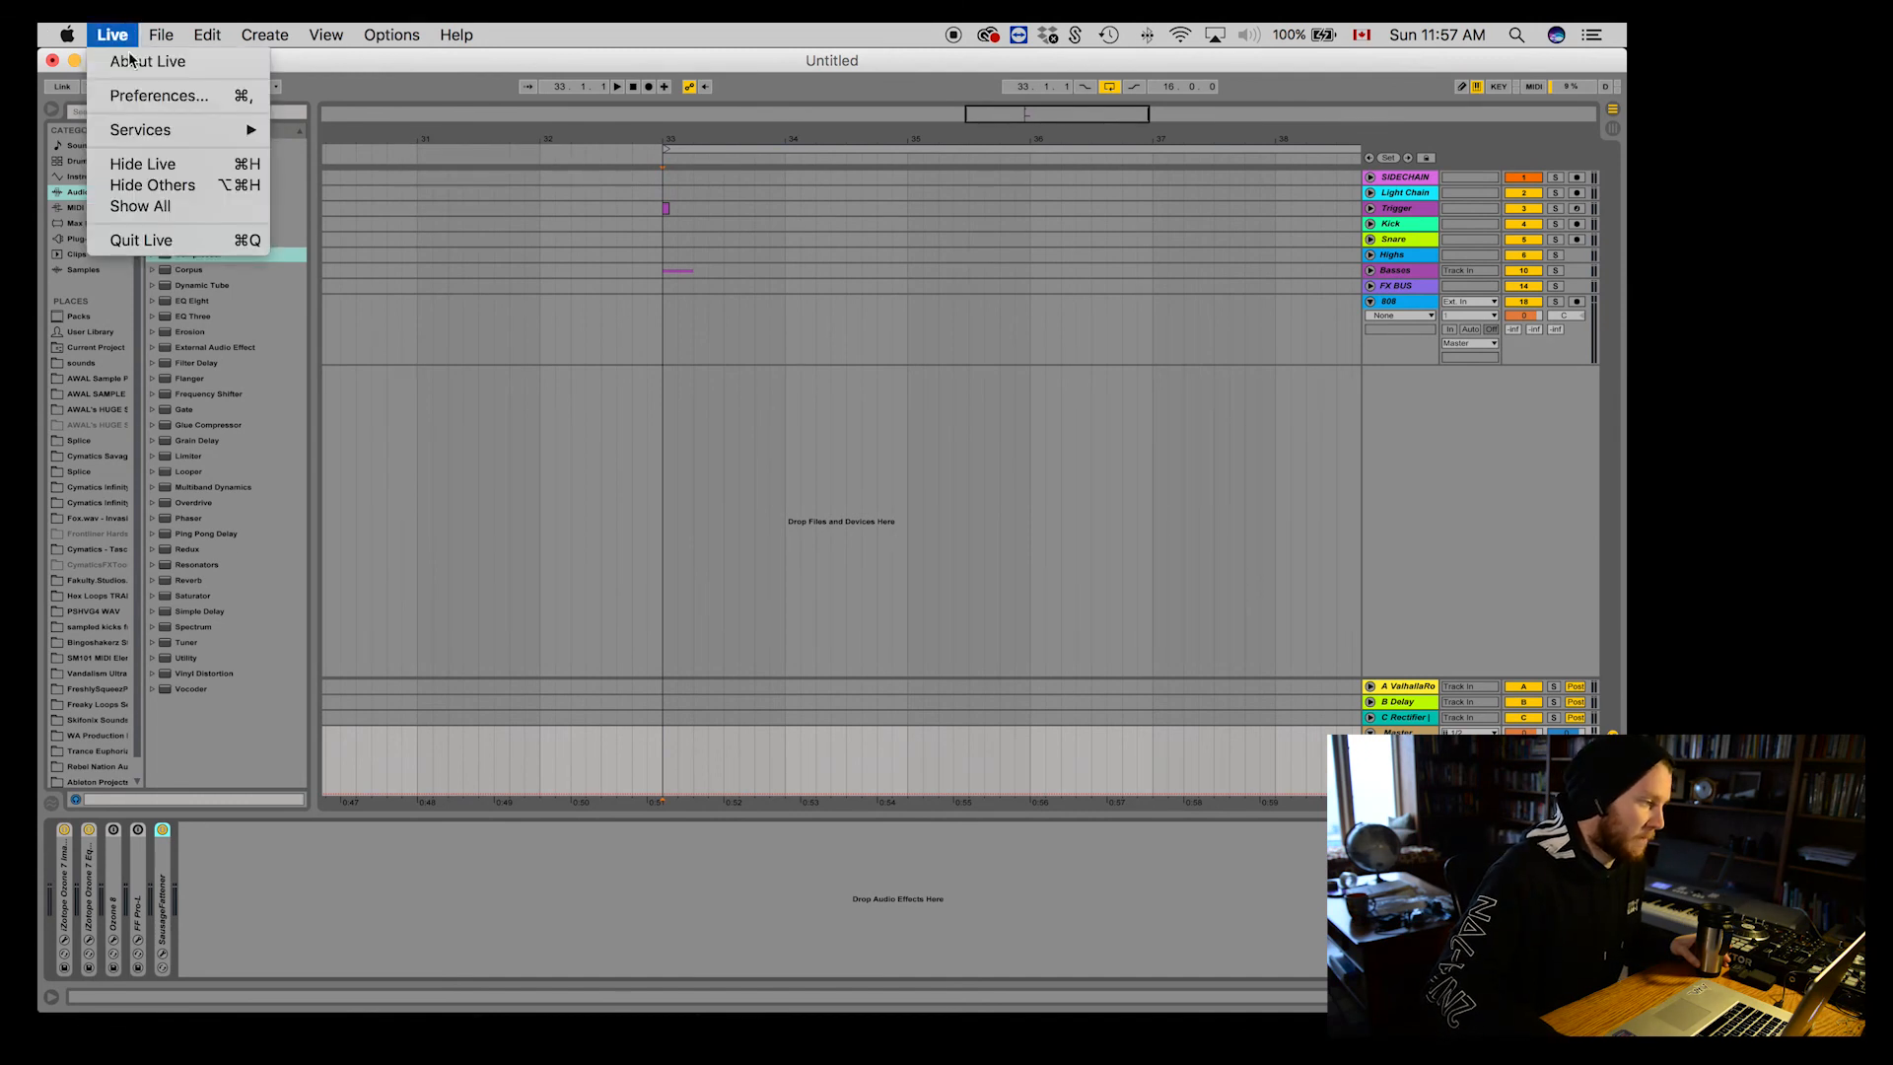
{"action": "left_click", "coordinate": [143, 99]}
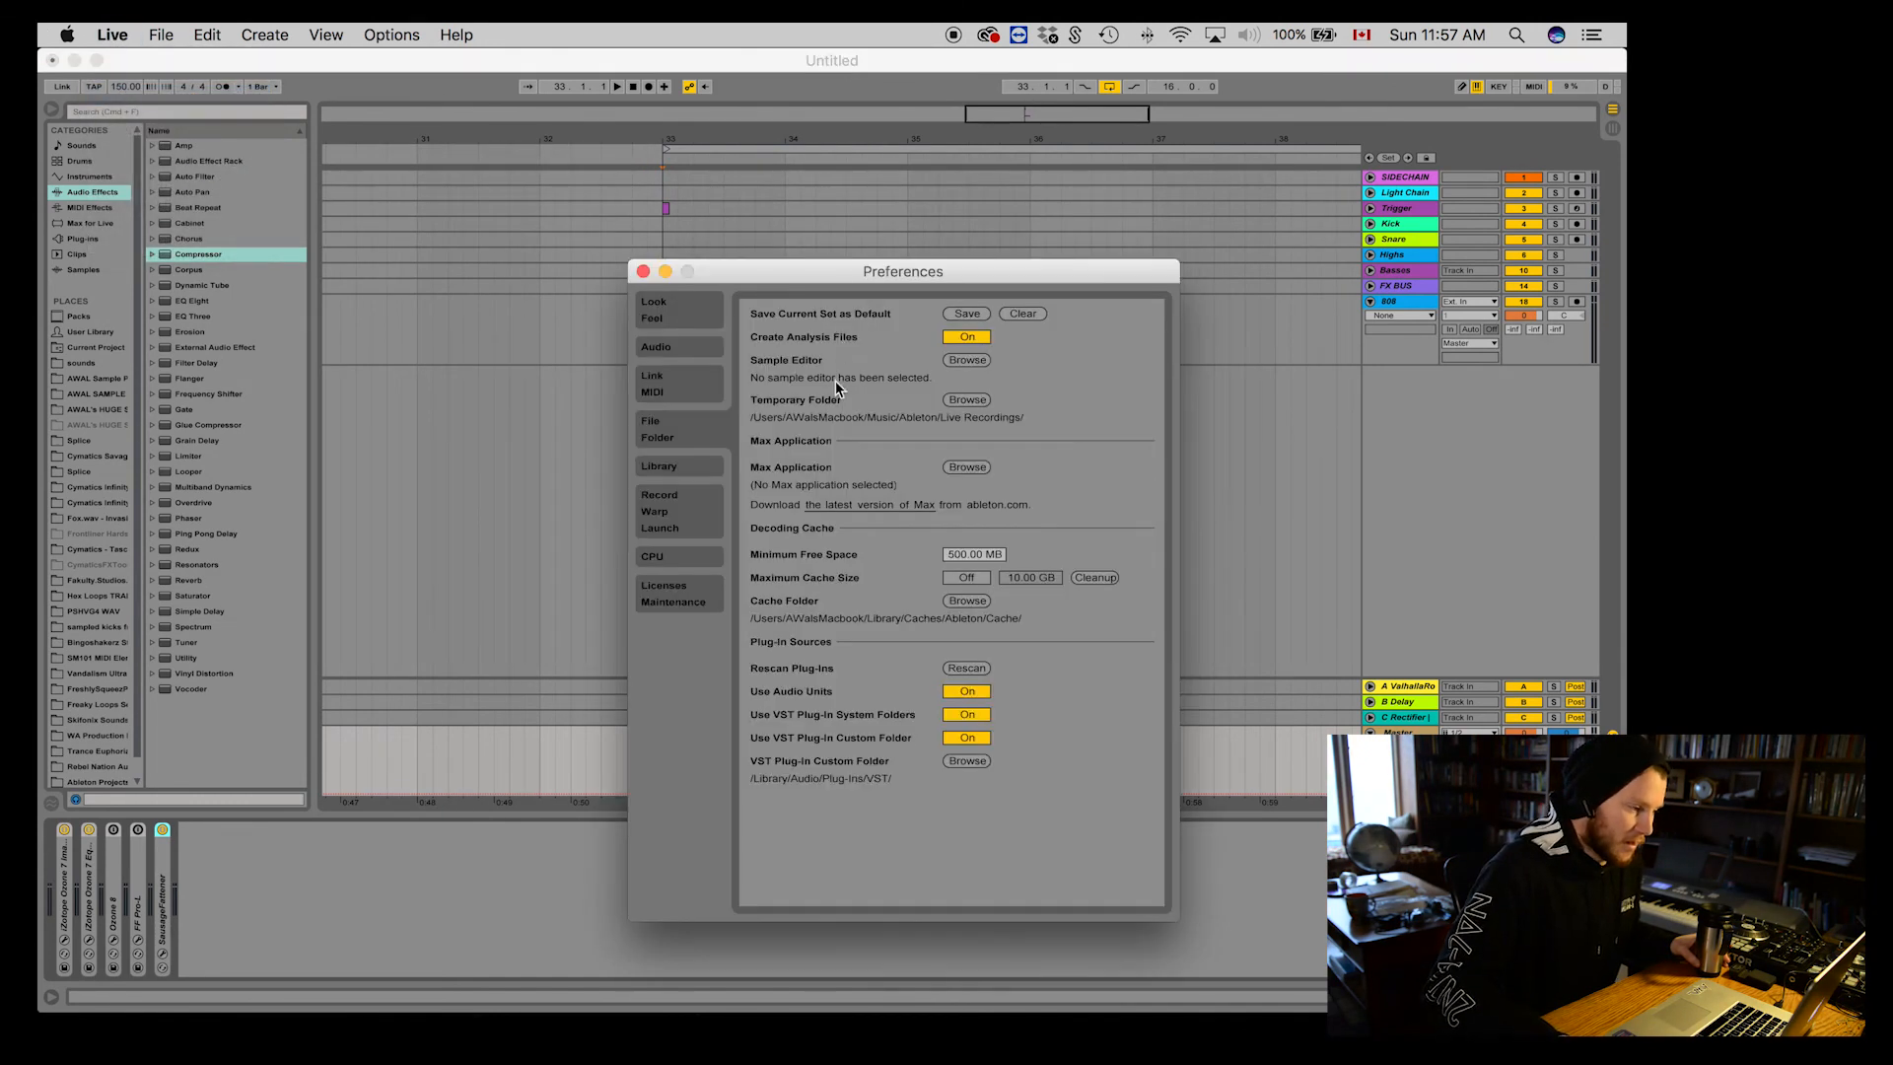
{"action": "left_click", "coordinate": [689, 316]}
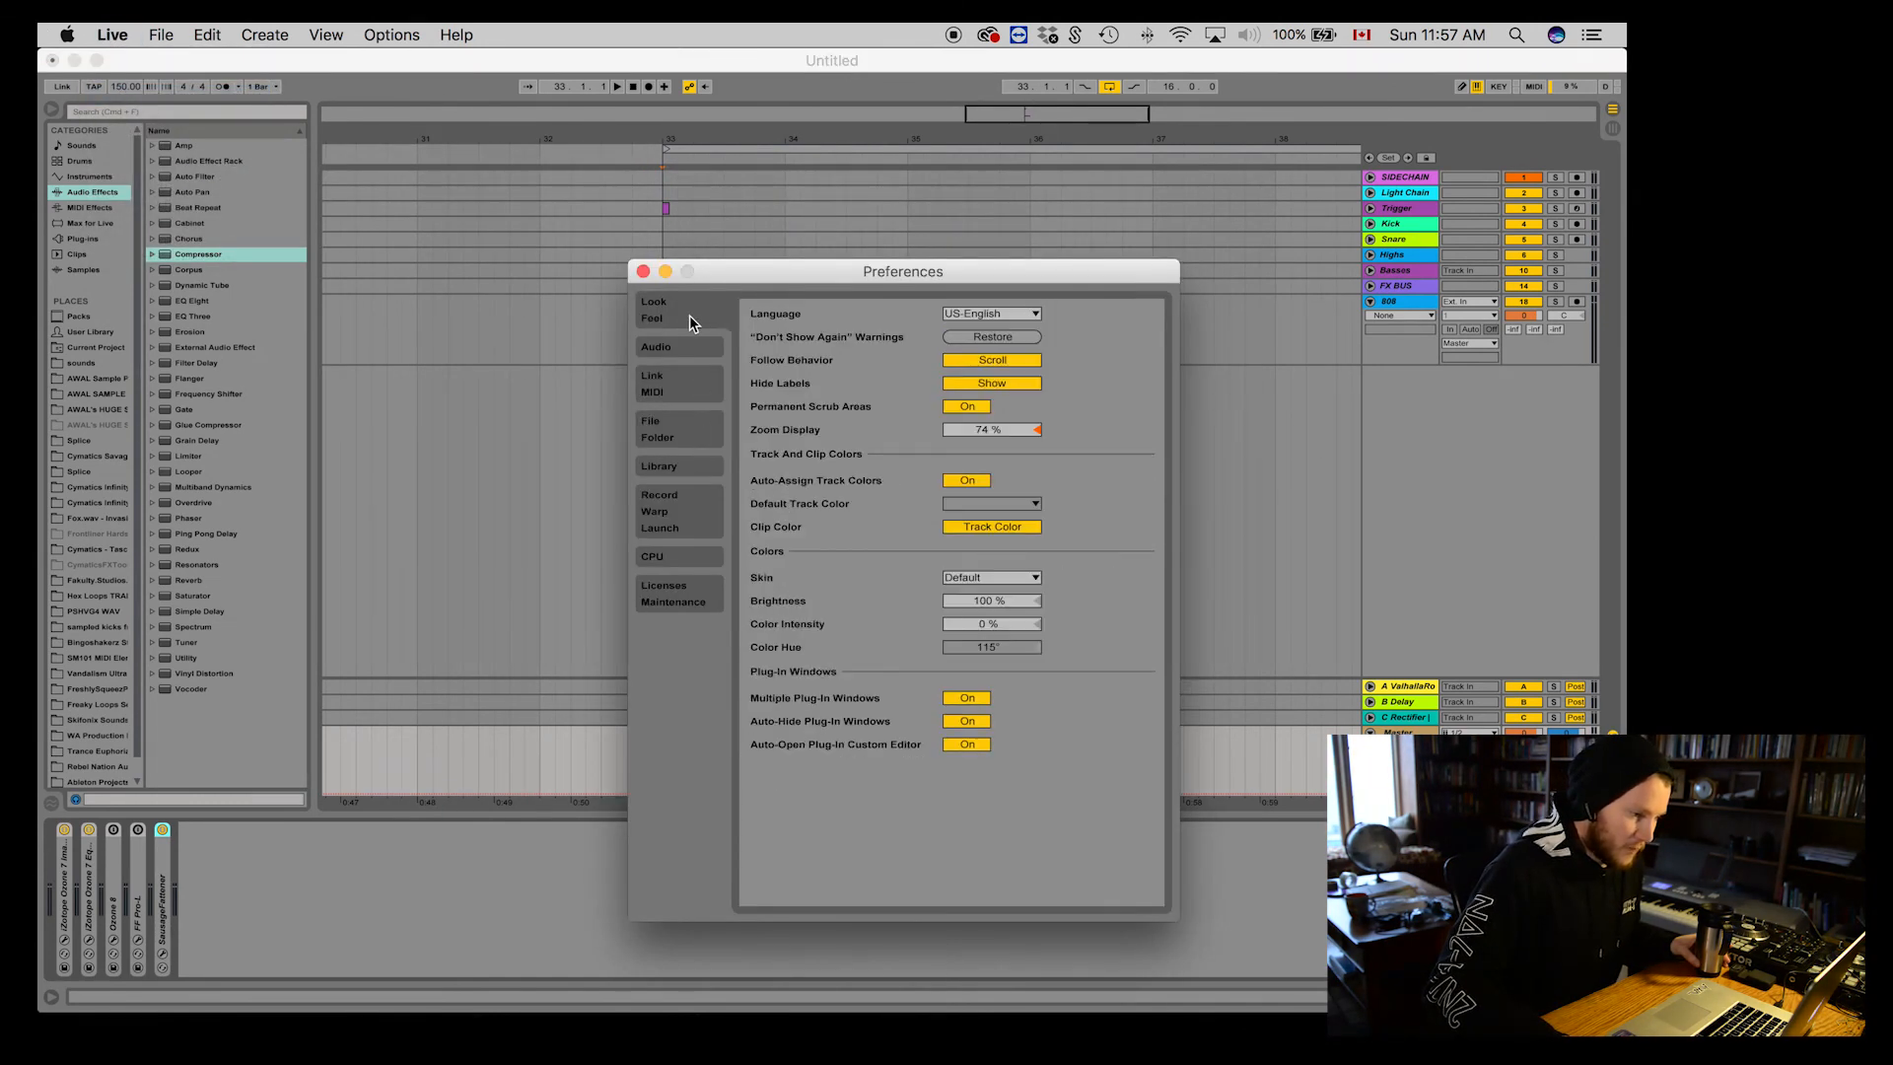
{"action": "left_click", "coordinate": [675, 433]}
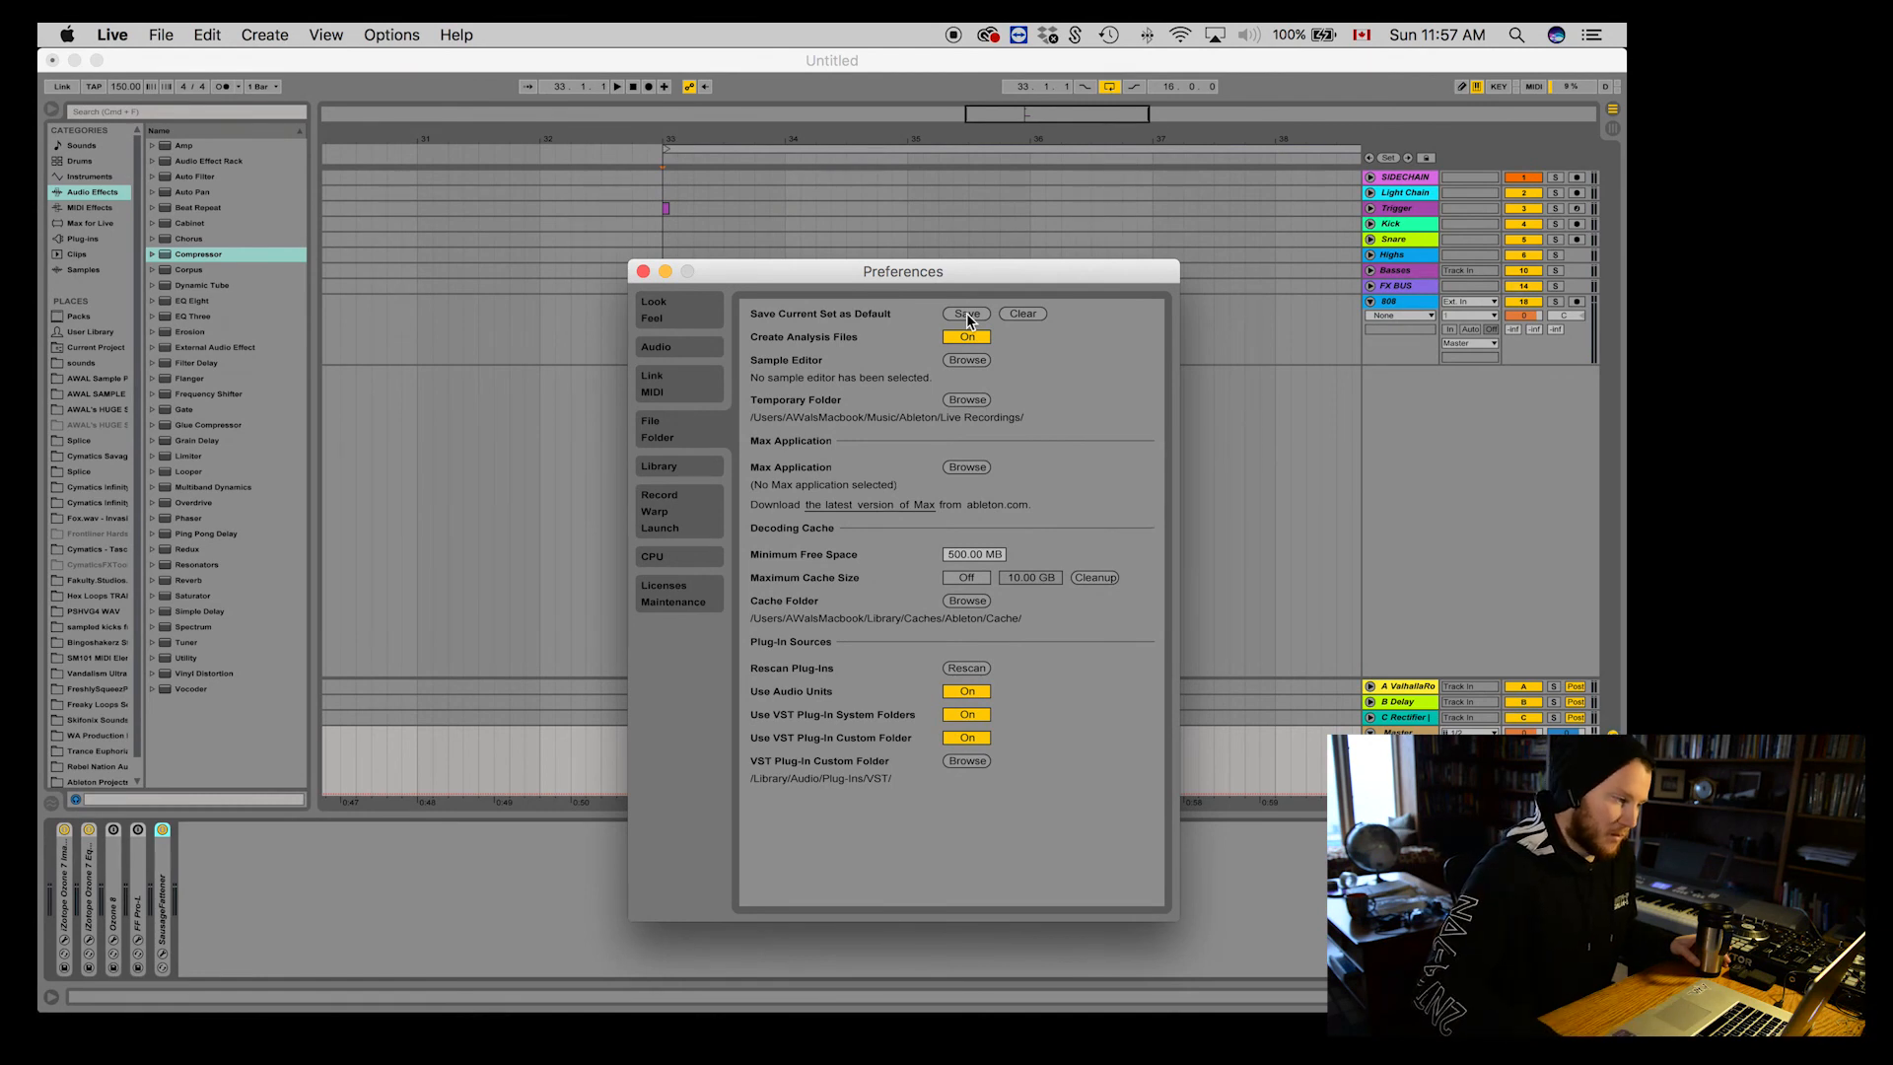
{"action": "left_click", "coordinate": [643, 271]}
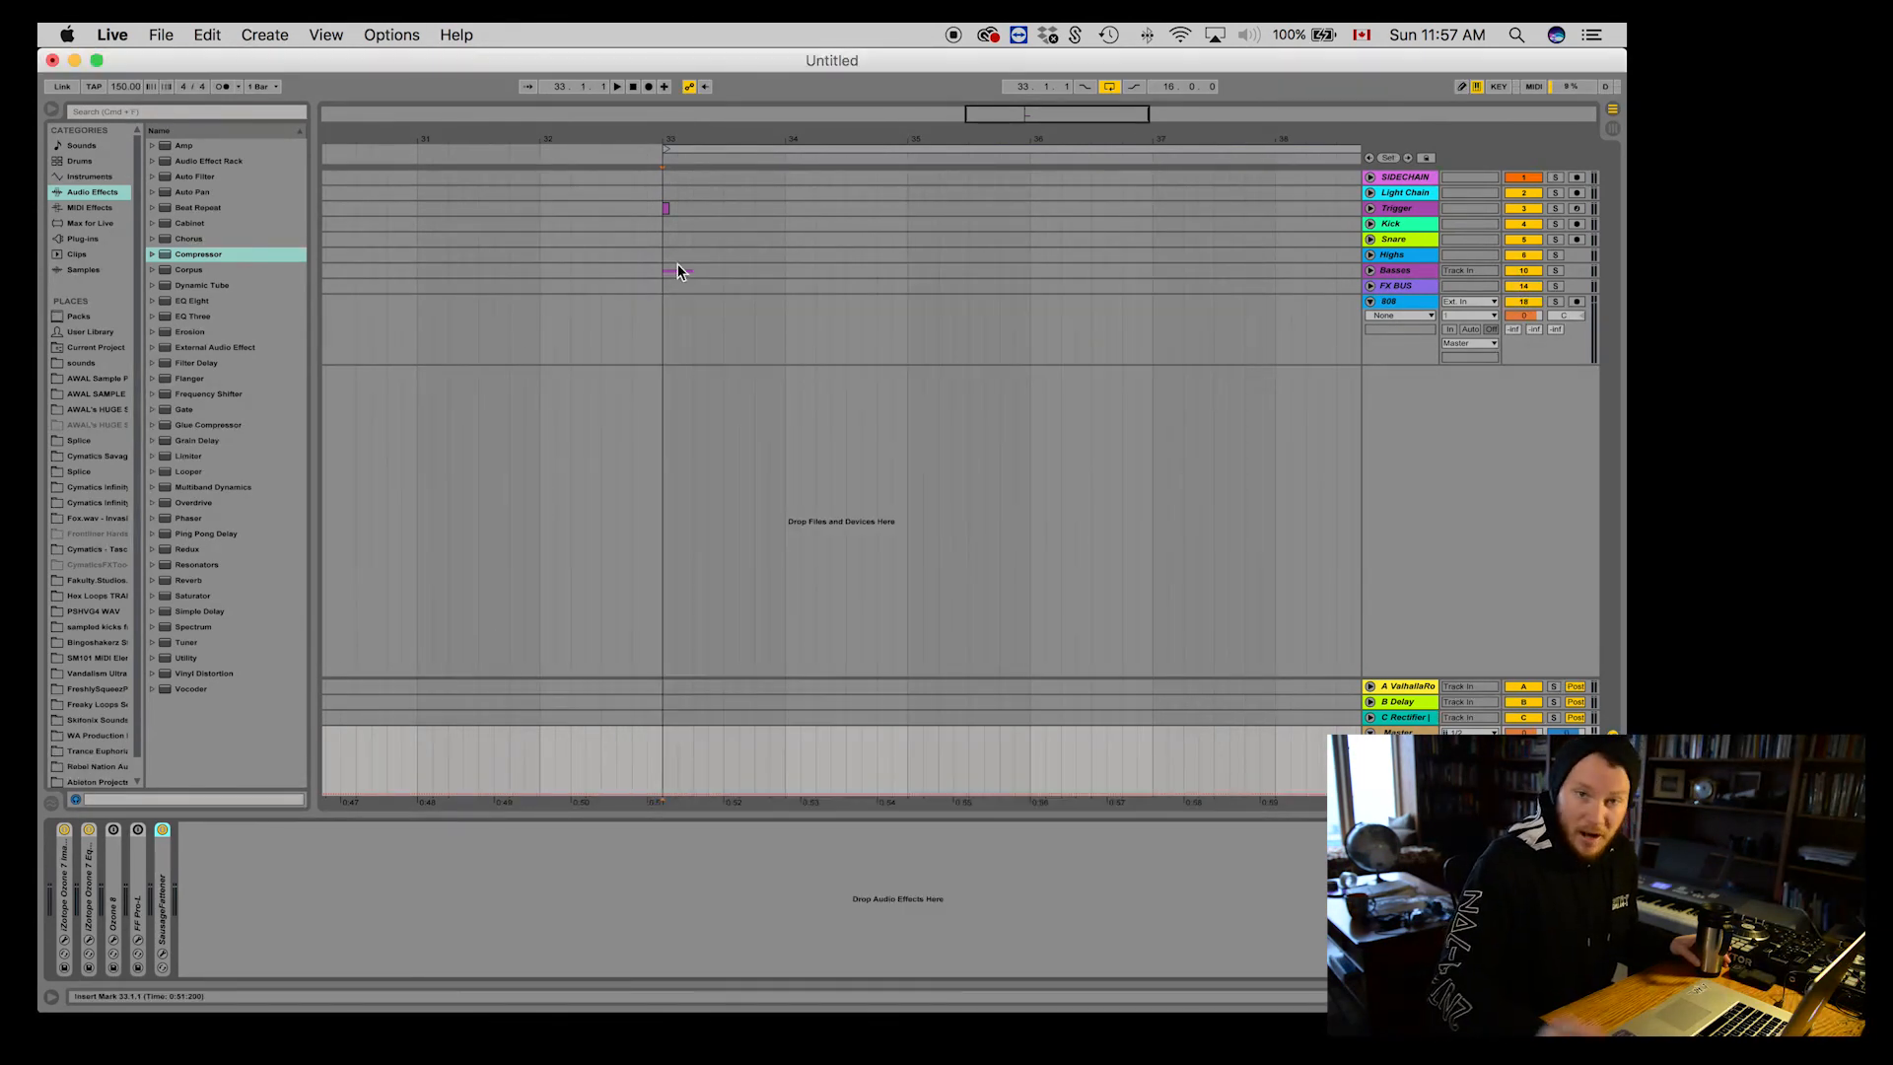